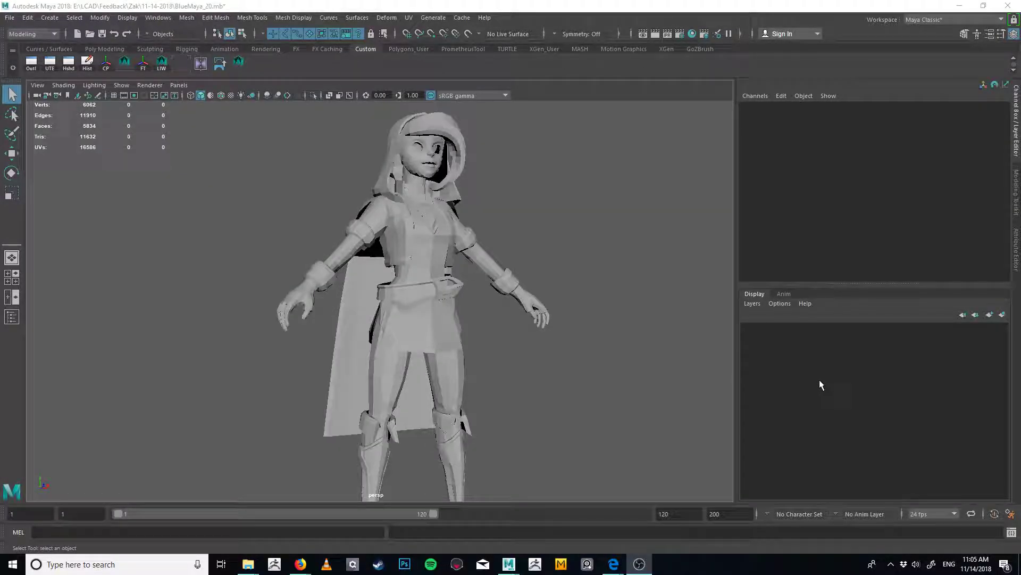
Open the Outliner and place it beside the character model
{"action": "left_click_drag", "start_coordinate": [391, 306], "coordinate": [685, 320], "text": "alt"}
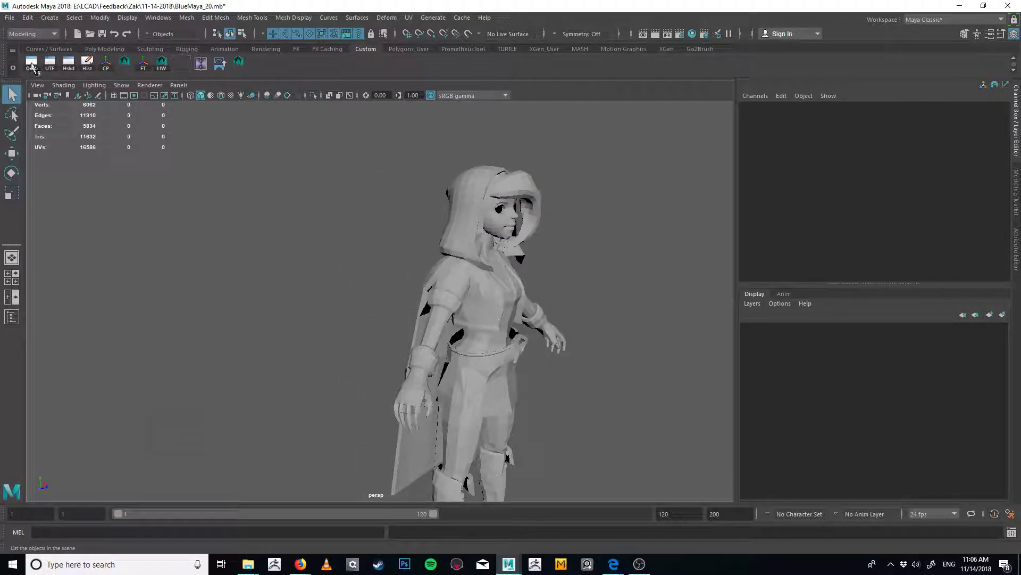
{"action": "left_click", "coordinate": [31, 64]}
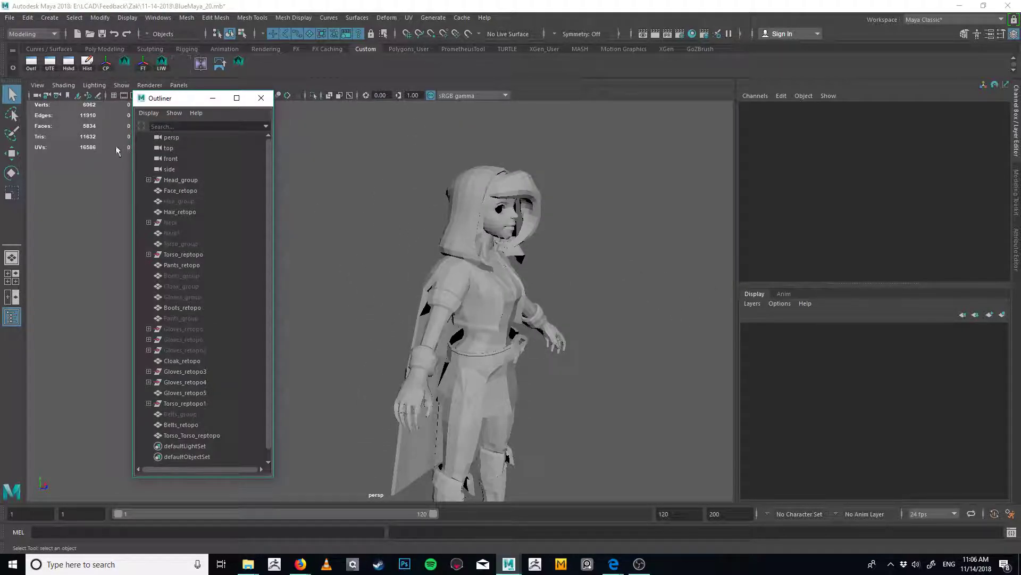
{"action": "left_click_drag", "start_coordinate": [189, 99], "coordinate": [102, 106]}
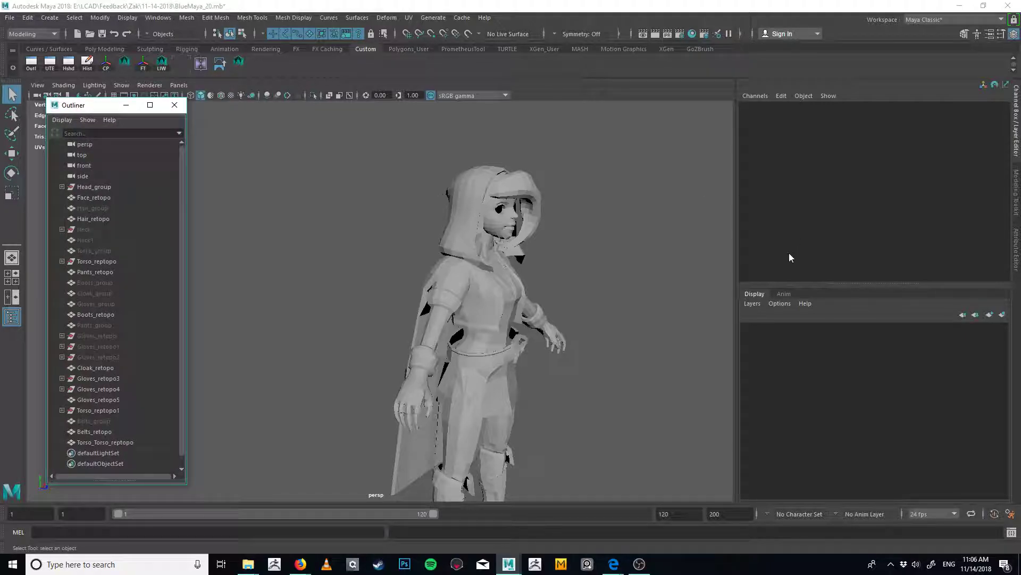
{"action": "left_click_drag", "start_coordinate": [605, 306], "coordinate": [548, 330], "text": "alt"}
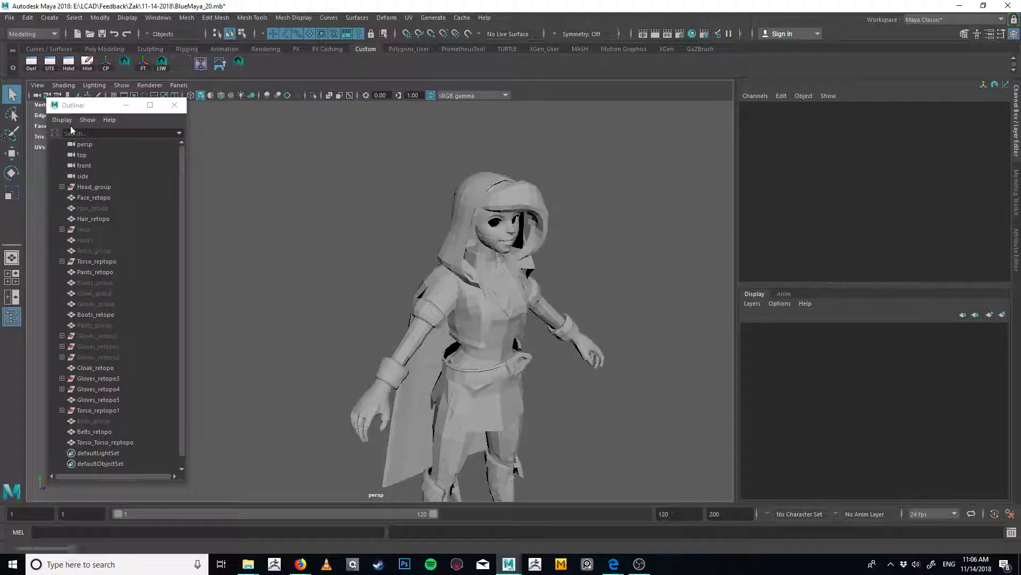
{"action": "left_click_drag", "start_coordinate": [96, 105], "coordinate": [92, 113]}
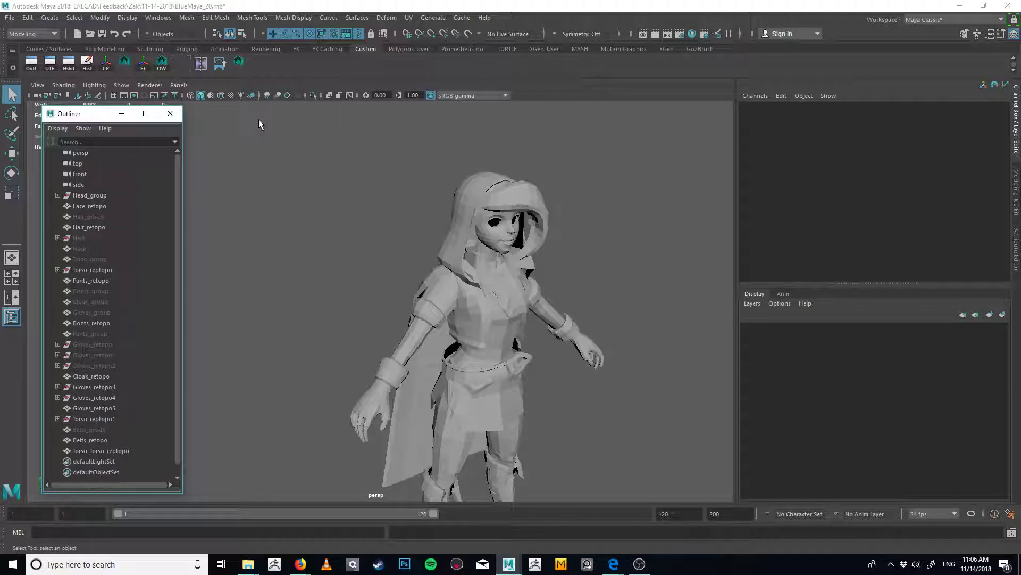
Turn on wireframe on shaded for the character in the perspective view
{"action": "middle_click_drag", "start_coordinate": [271, 151], "coordinate": [299, 149], "text": "alt"}
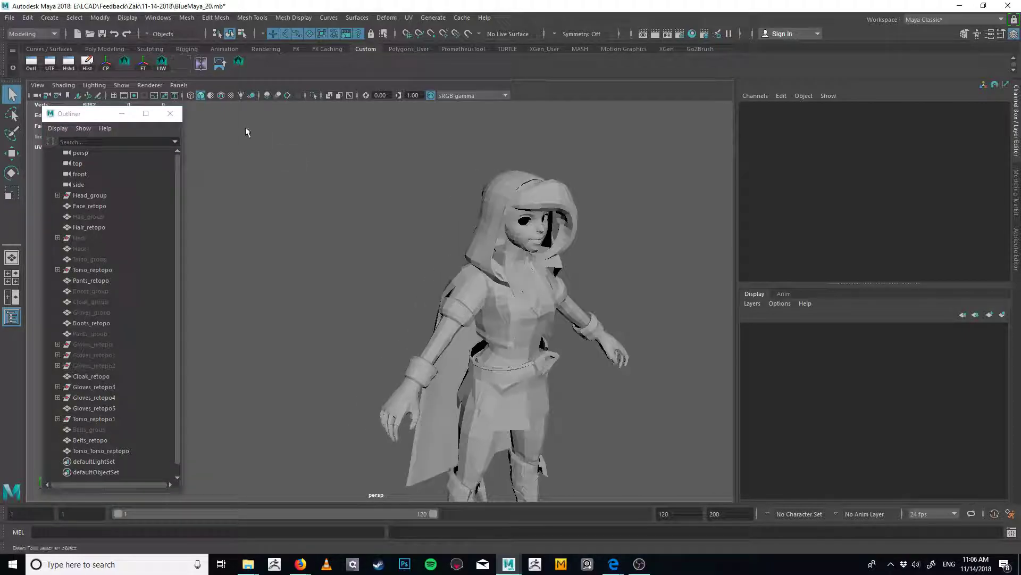
{"action": "left_click", "coordinate": [222, 96]}
{"action": "scroll", "coordinate": [567, 236], "scroll_direction": "up", "scroll_amount": 5}
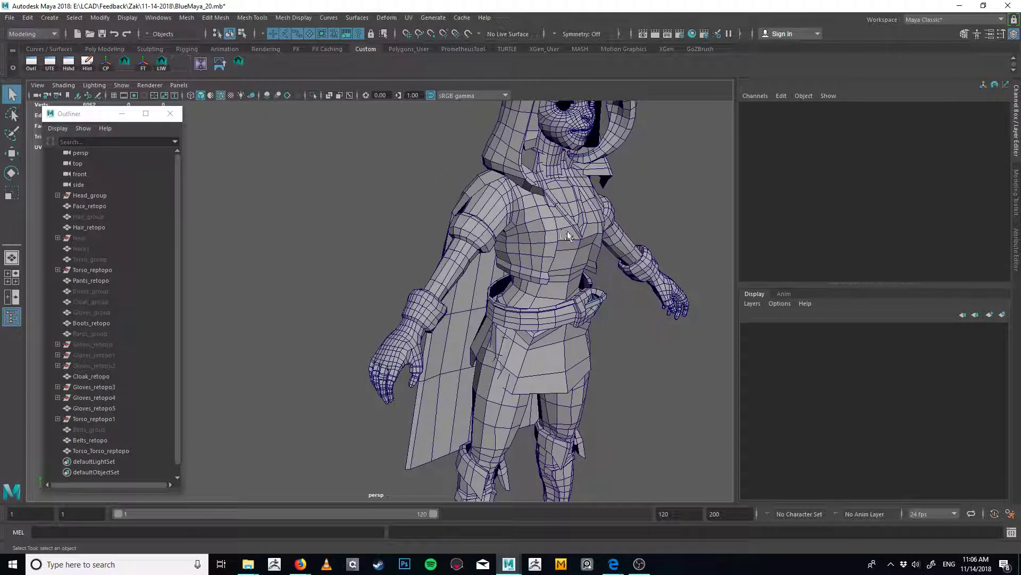
Select all visible retopo meshes of the character and delete their construction history
{"action": "scroll", "coordinate": [567, 236], "scroll_direction": "down", "scroll_amount": 4}
{"action": "left_click_drag", "start_coordinate": [438, 182], "coordinate": [274, 242], "text": "alt"}
{"action": "left_click_drag", "start_coordinate": [430, 260], "coordinate": [422, 286], "text": "alt"}
{"action": "left_click_drag", "start_coordinate": [650, 365], "coordinate": [614, 299], "text": "alt"}
{"action": "right_click_drag", "start_coordinate": [615, 299], "coordinate": [572, 260], "text": "alt"}
{"action": "left_click_drag", "start_coordinate": [539, 173], "coordinate": [331, 347]}
{"action": "middle_click_drag", "start_coordinate": [357, 188], "coordinate": [379, 147], "text": "alt"}
{"action": "mouse_move", "coordinate": [375, 202]}
{"action": "left_mouse_down", "text": "alt"}
{"action": "mouse_move", "coordinate": [372, 223]}
{"action": "mouse_move", "coordinate": [402, 212]}
{"action": "mouse_move", "coordinate": [378, 210]}
{"action": "left_mouse_up", "text": "alt"}
{"action": "left_click", "coordinate": [87, 63]}
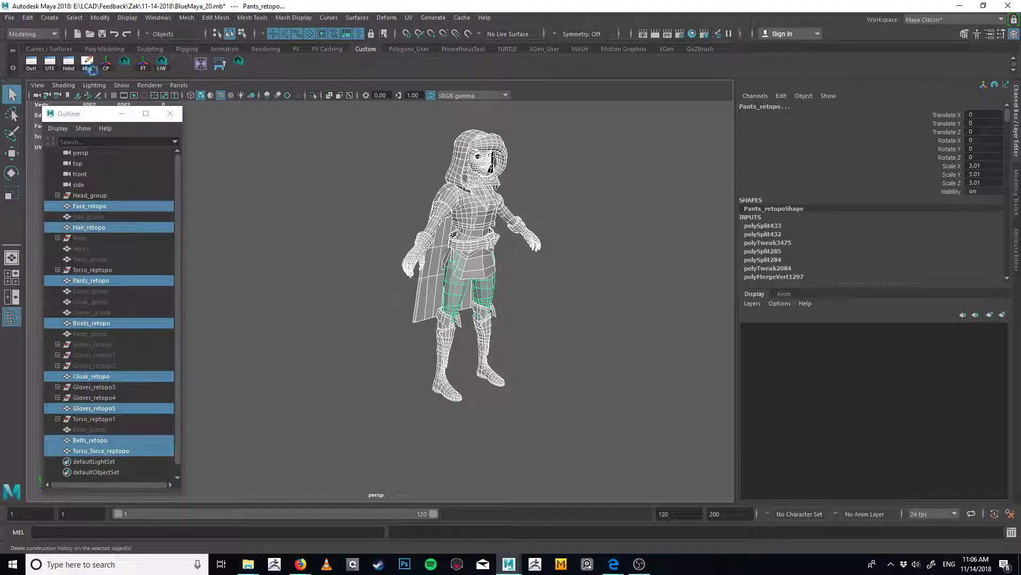
Reselect the whole low-poly character and run Delete by Type > History on it
{"action": "left_click_drag", "start_coordinate": [550, 229], "coordinate": [489, 196], "text": "alt"}
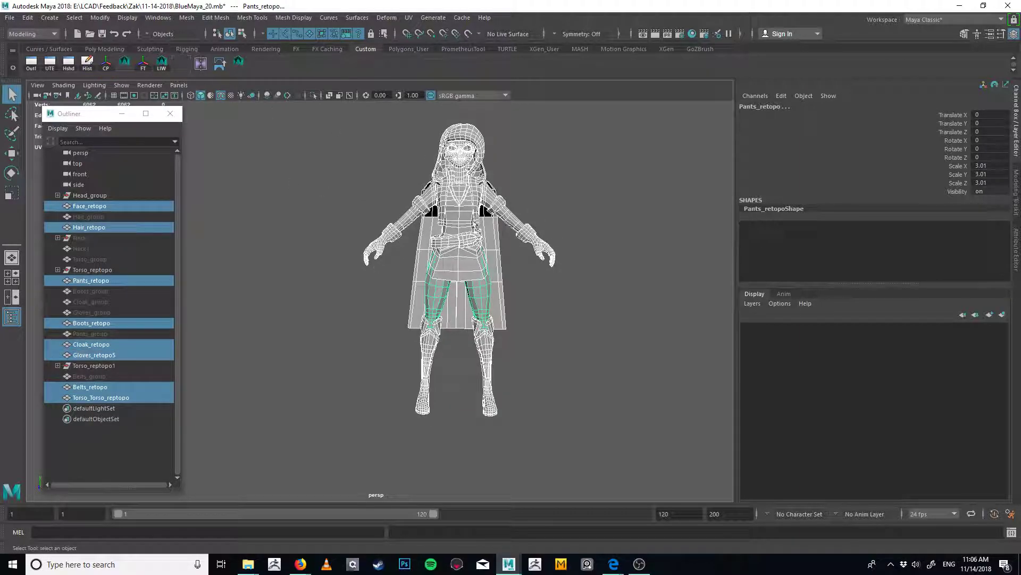
{"action": "left_click_drag", "start_coordinate": [561, 127], "coordinate": [349, 457]}
{"action": "mouse_move", "coordinate": [567, 254]}
{"action": "left_mouse_down", "text": "alt"}
{"action": "mouse_move", "coordinate": [581, 267]}
{"action": "mouse_move", "coordinate": [557, 269]}
{"action": "left_mouse_up", "text": "alt"}
{"action": "left_click", "coordinate": [27, 17]}
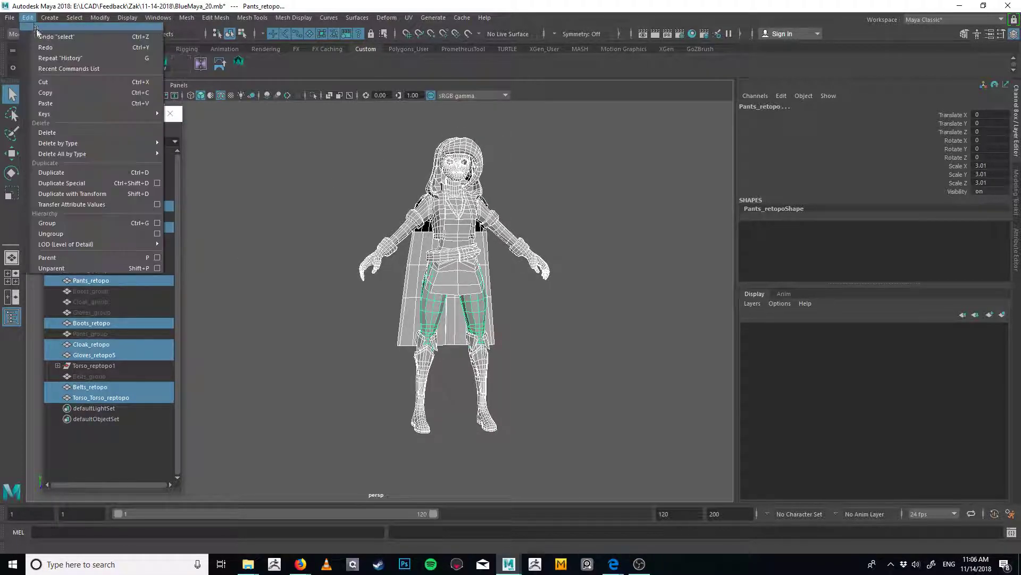
{"action": "mouse_move", "coordinate": [81, 144]}
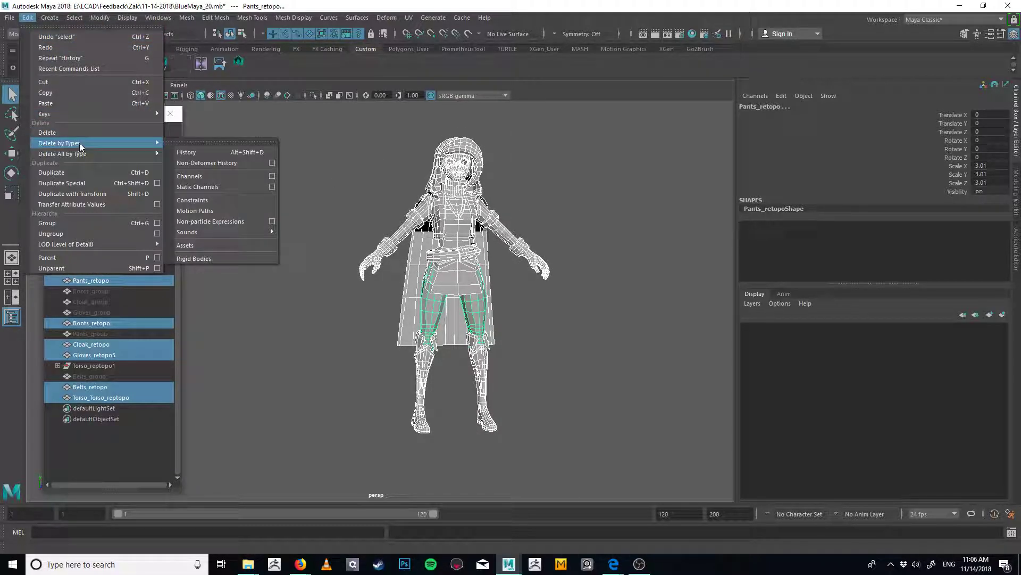
{"action": "left_click", "coordinate": [225, 153]}
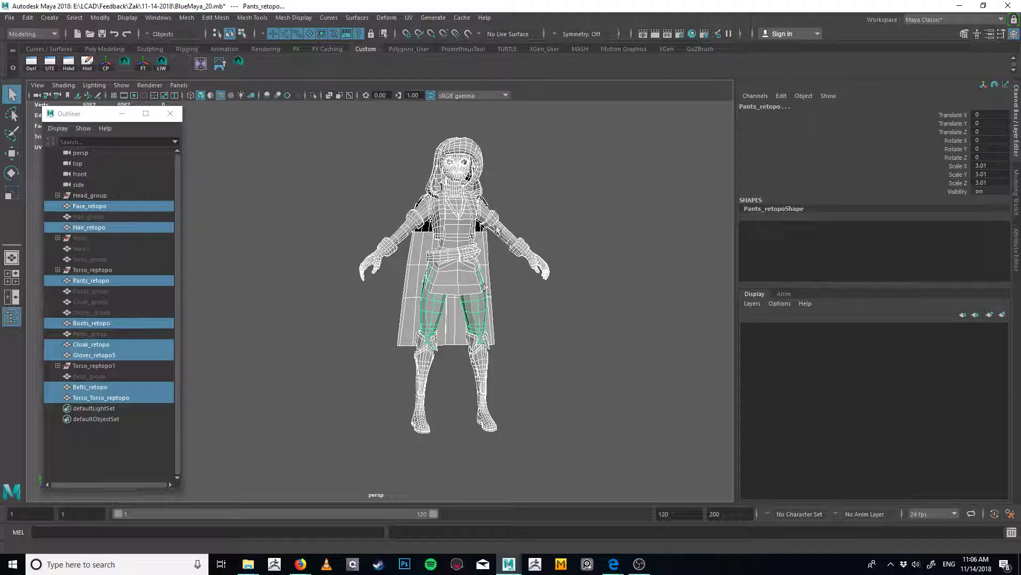
Create a display layer from the selected low-poly retopo meshes
{"action": "scroll", "coordinate": [492, 301], "scroll_direction": "up", "scroll_amount": 2}
{"action": "scroll", "coordinate": [492, 302], "scroll_direction": "up", "scroll_amount": 2}
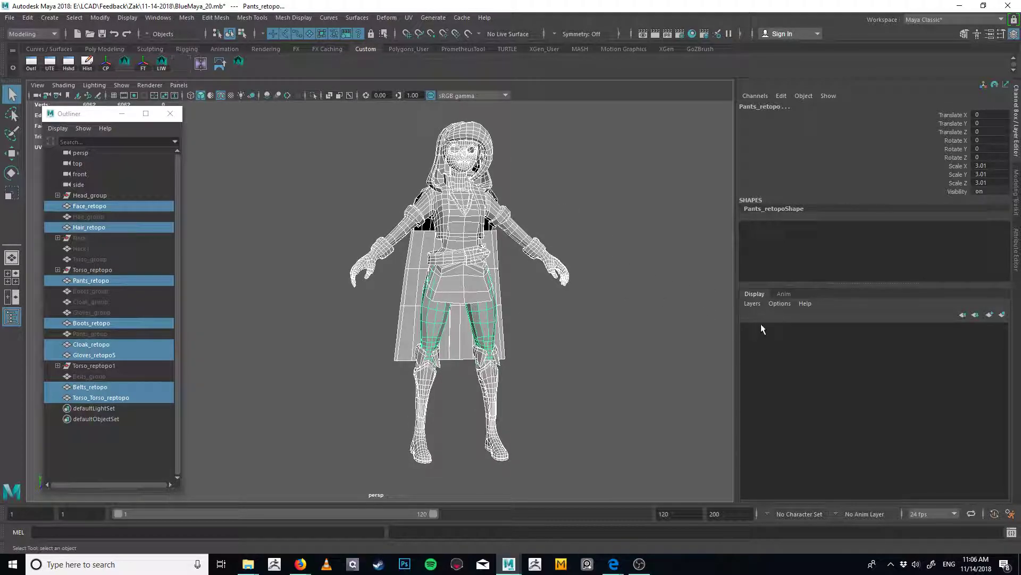
{"action": "left_click", "coordinate": [753, 304]}
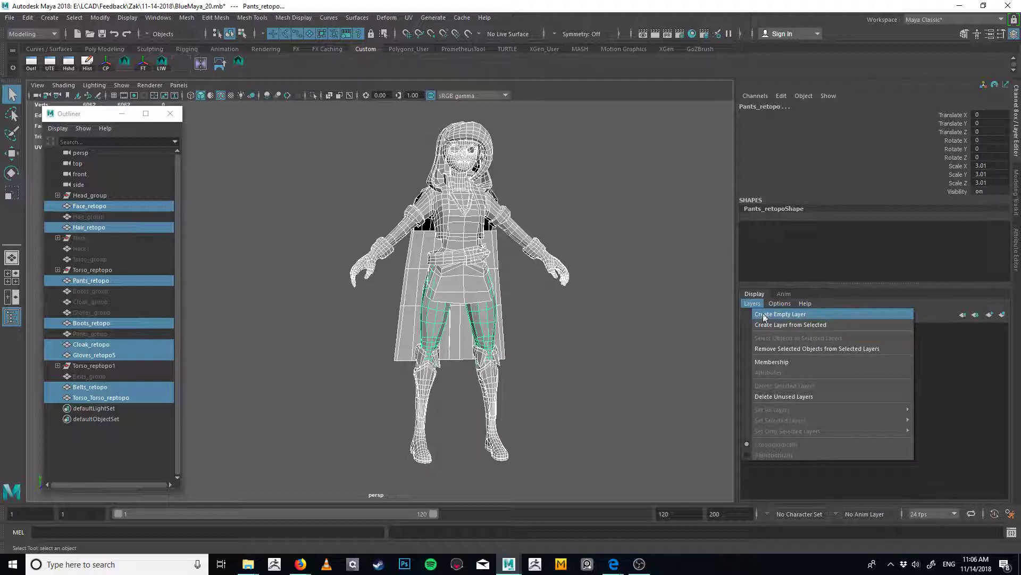
{"action": "left_click_drag", "start_coordinate": [546, 293], "coordinate": [625, 328], "text": "alt"}
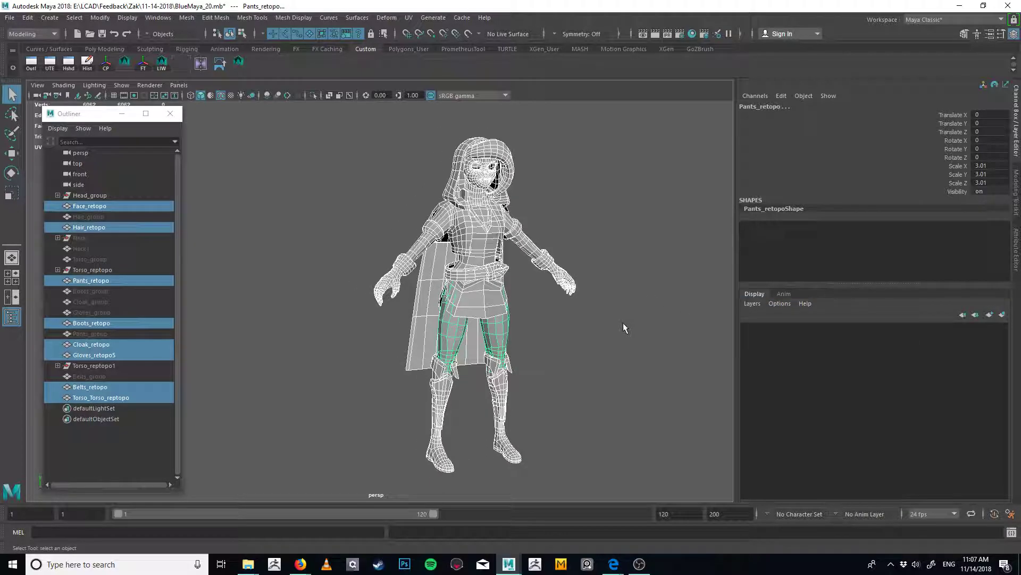
{"action": "left_click", "coordinate": [1014, 35]}
{"action": "left_click_drag", "start_coordinate": [612, 295], "coordinate": [566, 292], "text": "alt"}
{"action": "left_click", "coordinate": [1014, 35]}
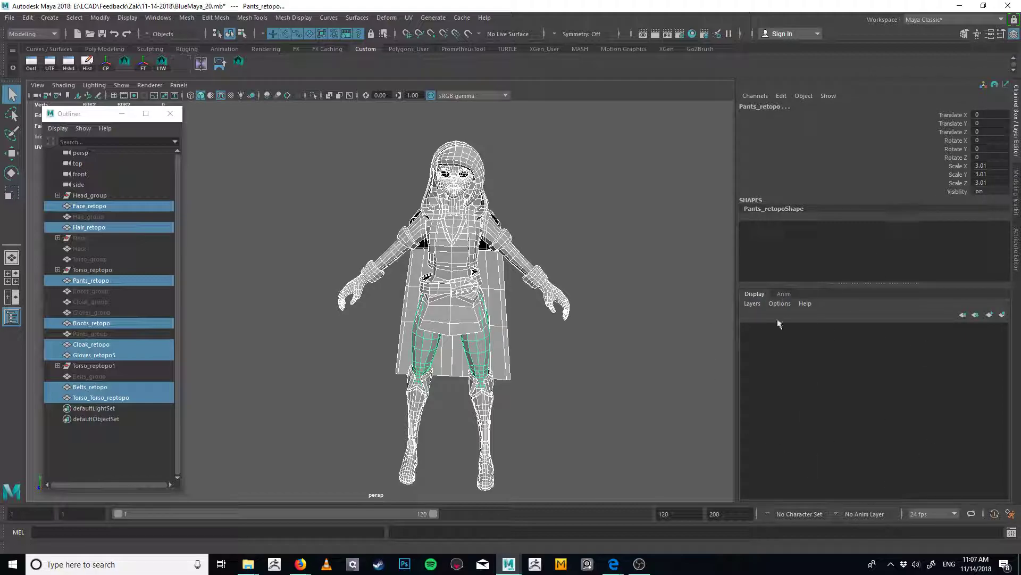
{"action": "left_click", "coordinate": [752, 303]}
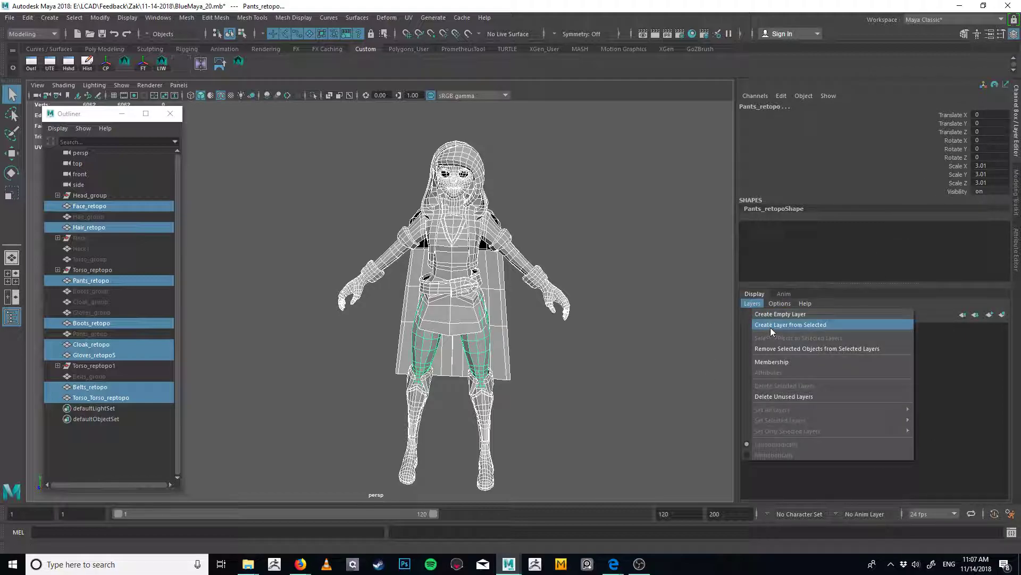
{"action": "left_click", "coordinate": [775, 327]}
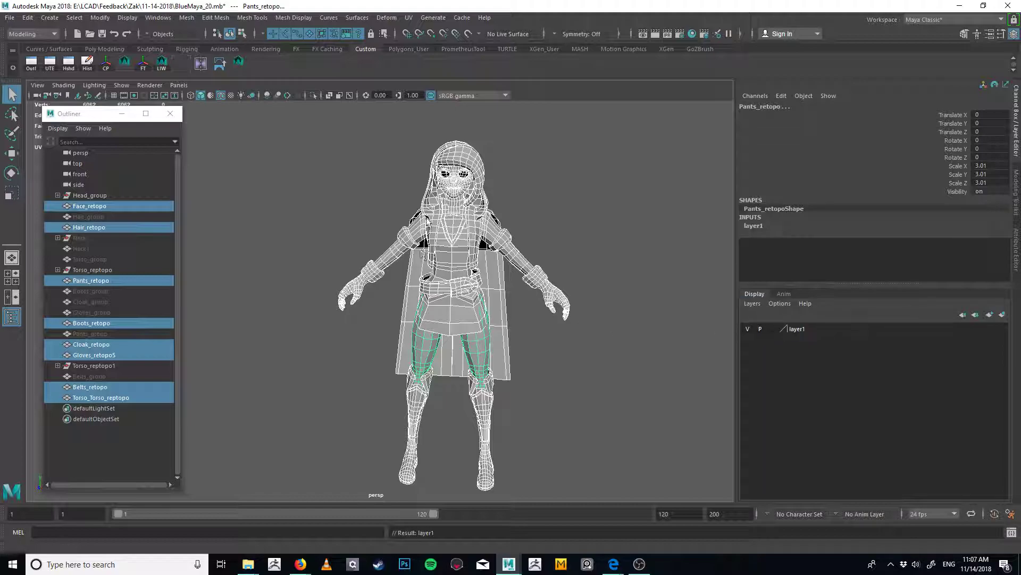
Toggle the new display layer's visibility off and back on to check which meshes it contains
{"action": "left_click_drag", "start_coordinate": [367, 228], "coordinate": [420, 206], "text": "alt"}
{"action": "left_click", "coordinate": [748, 329]}
{"action": "left_click", "coordinate": [595, 356]}
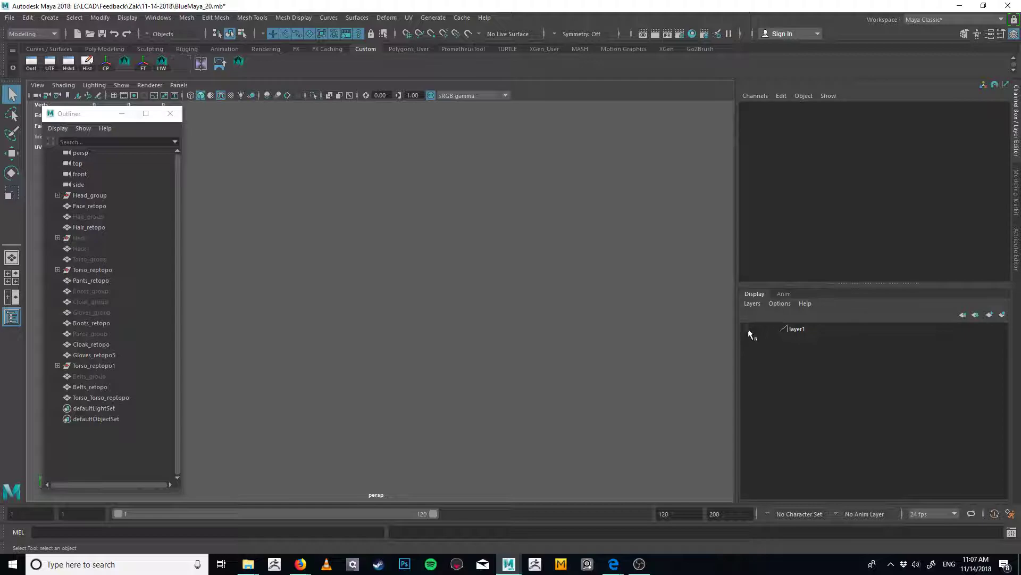
{"action": "left_click", "coordinate": [748, 330]}
Rename the low-poly display layer to Lo
{"action": "double_click", "coordinate": [795, 330]}
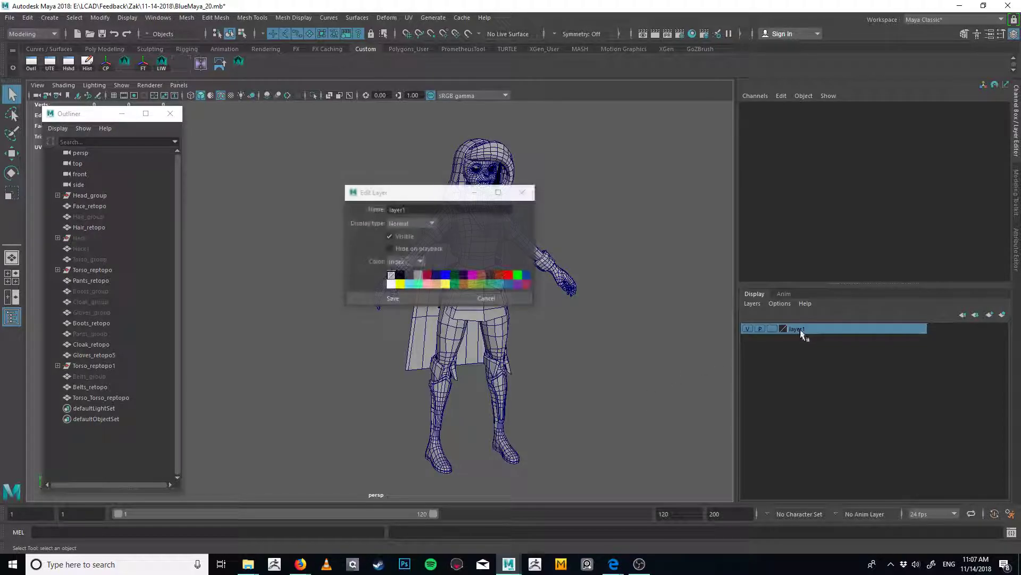
{"action": "left_click", "coordinate": [417, 206]}
{"action": "type", "text": "Lo"}
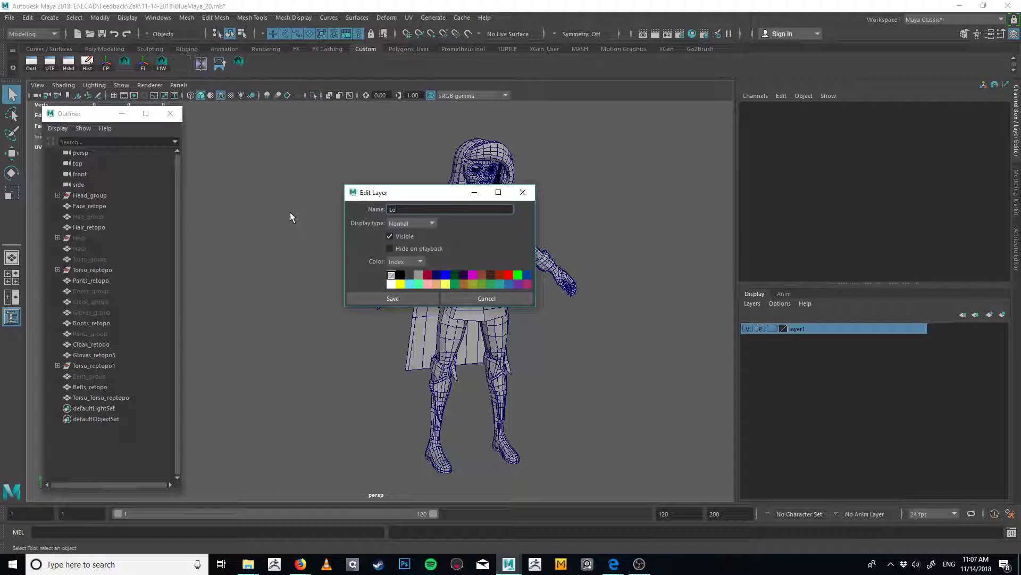
{"action": "left_click", "coordinate": [390, 298]}
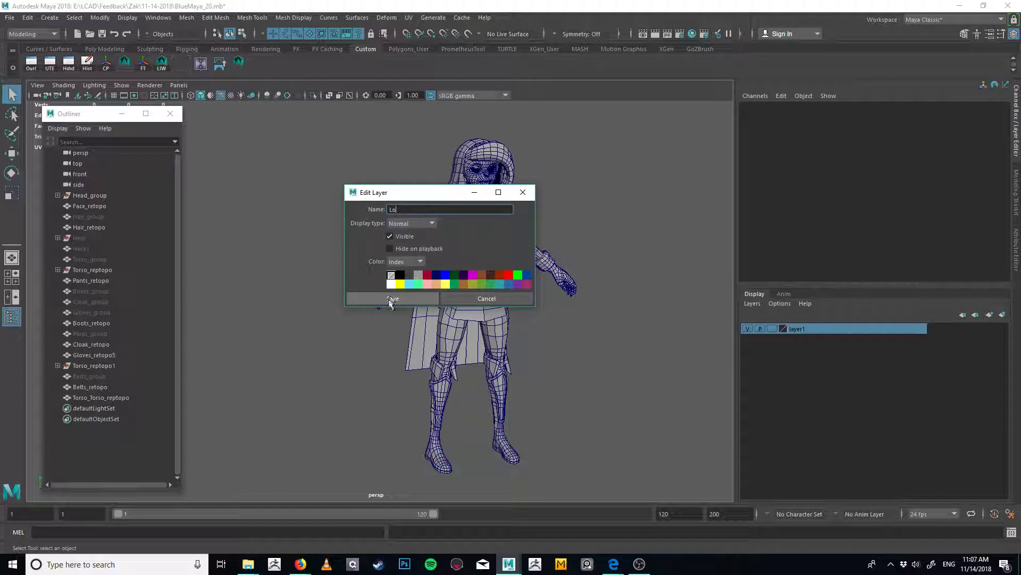
Hide the Lo display layer so the low-poly character disappears from the view
{"action": "left_click_drag", "start_coordinate": [575, 144], "coordinate": [473, 417]}
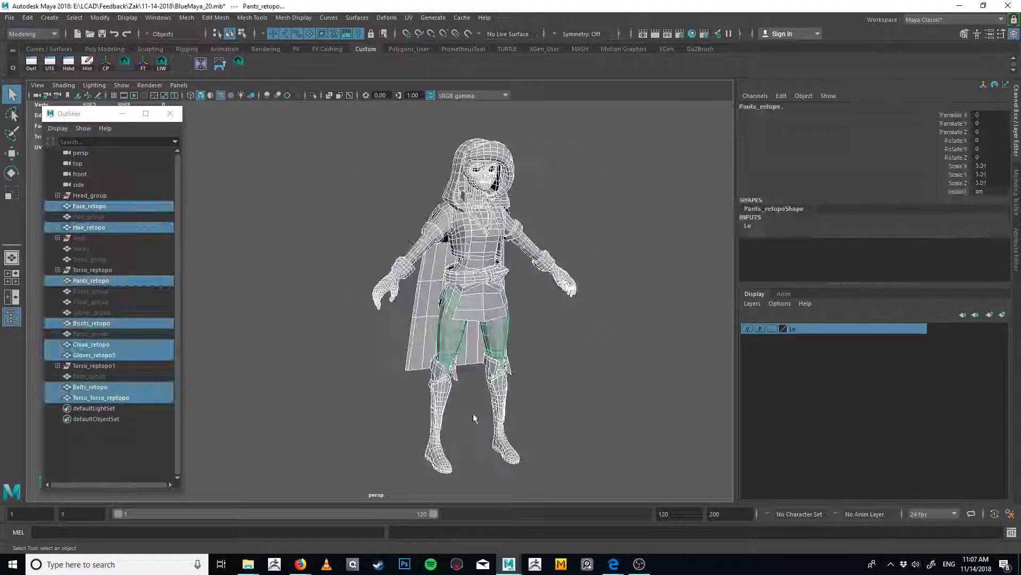
{"action": "left_click", "coordinate": [748, 329]}
{"action": "left_click", "coordinate": [187, 287]}
Unhide the high-poly Hair_group, Neck1, Torso_group, Boots_group, Cloak_group, Gloves_group, Pants_group and Belts_group meshes
{"action": "left_click", "coordinate": [109, 217]}
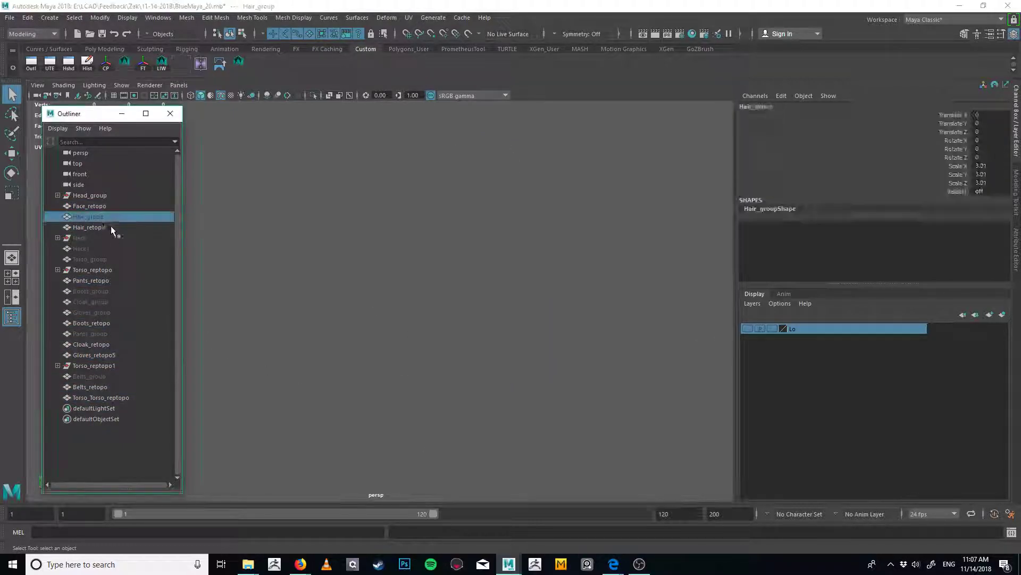
{"action": "left_click", "coordinate": [85, 248], "text": "ctrl"}
{"action": "left_click", "coordinate": [90, 260], "text": "ctrl"}
{"action": "left_click", "coordinate": [91, 291], "text": "ctrl"}
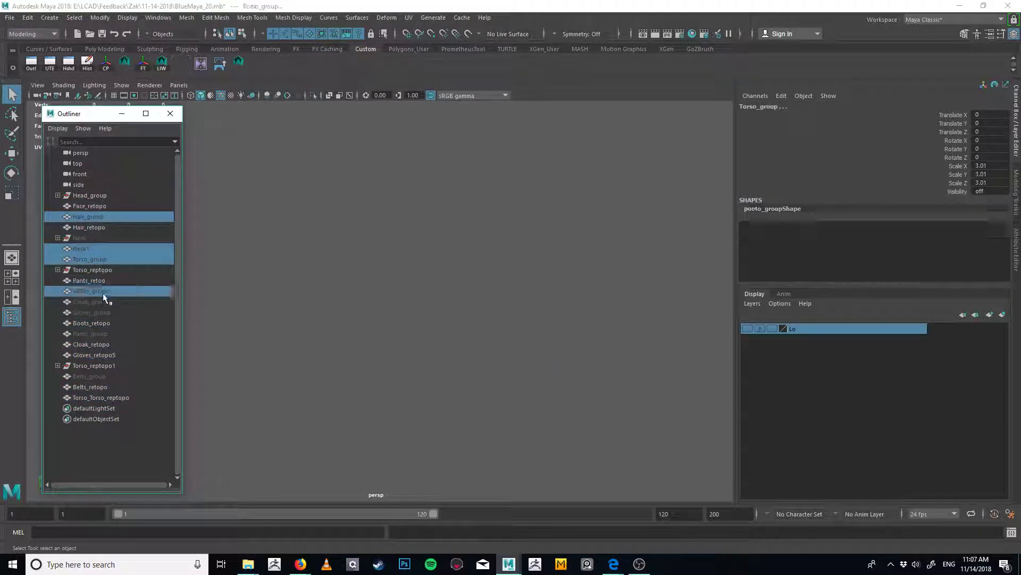
{"action": "left_click", "coordinate": [91, 302], "text": "ctrl"}
{"action": "left_click", "coordinate": [91, 312], "text": "ctrl"}
{"action": "left_click", "coordinate": [98, 334], "text": "ctrl"}
{"action": "left_click", "coordinate": [103, 377], "text": "ctrl"}
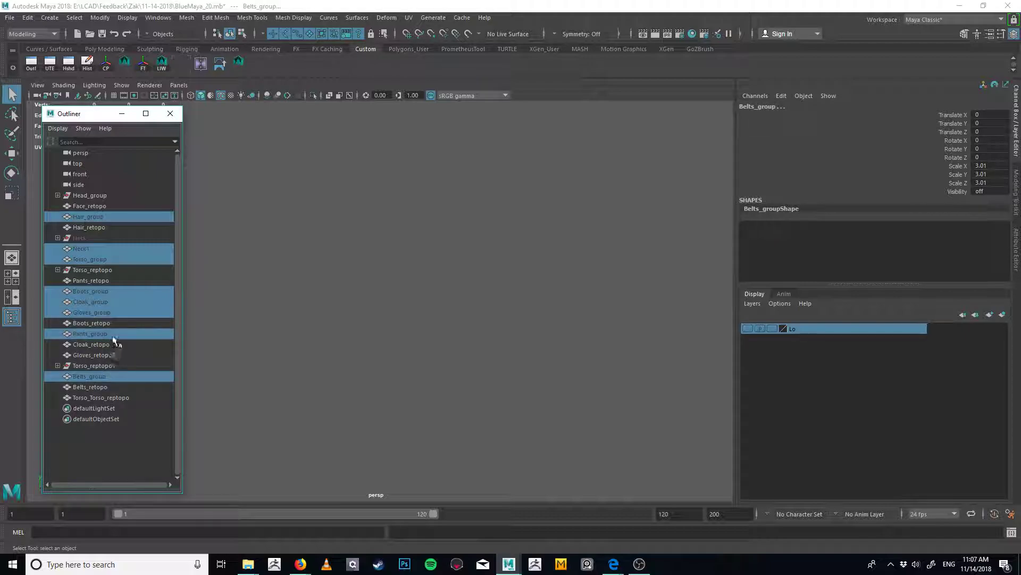
{"action": "key", "text": "shift+h"}
Group the selected high-poly meshes and name the group HiRes
{"action": "right_click_drag", "start_coordinate": [411, 328], "coordinate": [487, 308], "text": "alt"}
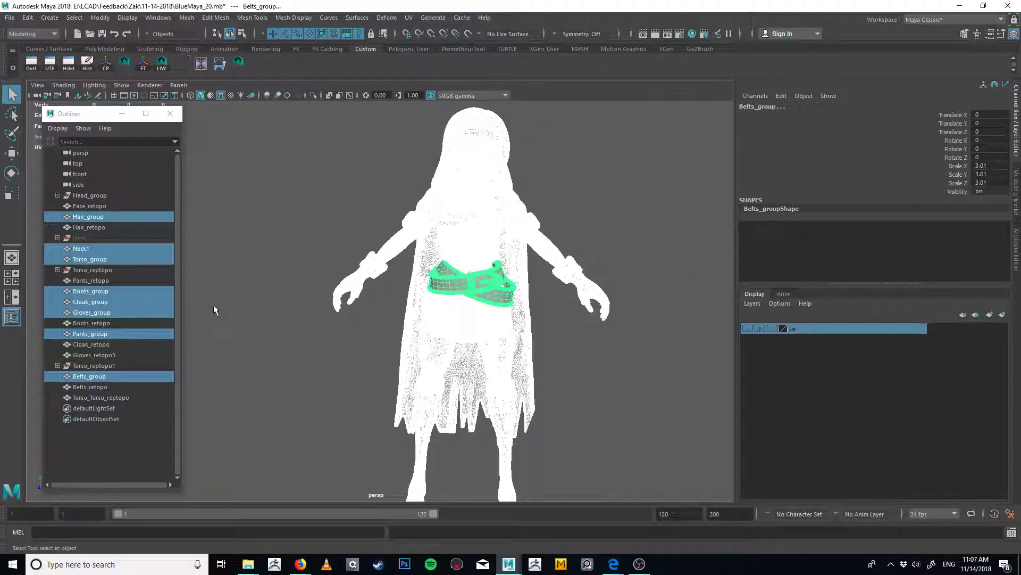
{"action": "key", "text": "ctrl+g"}
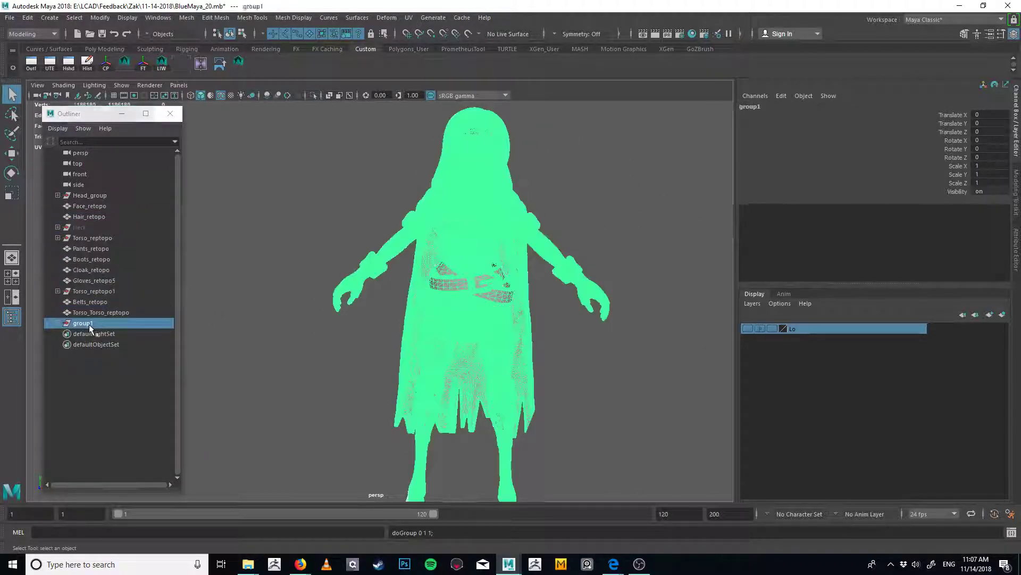
{"action": "double_click", "coordinate": [85, 323]}
{"action": "type", "text": "HiRes"}
{"action": "key", "text": "Return"}
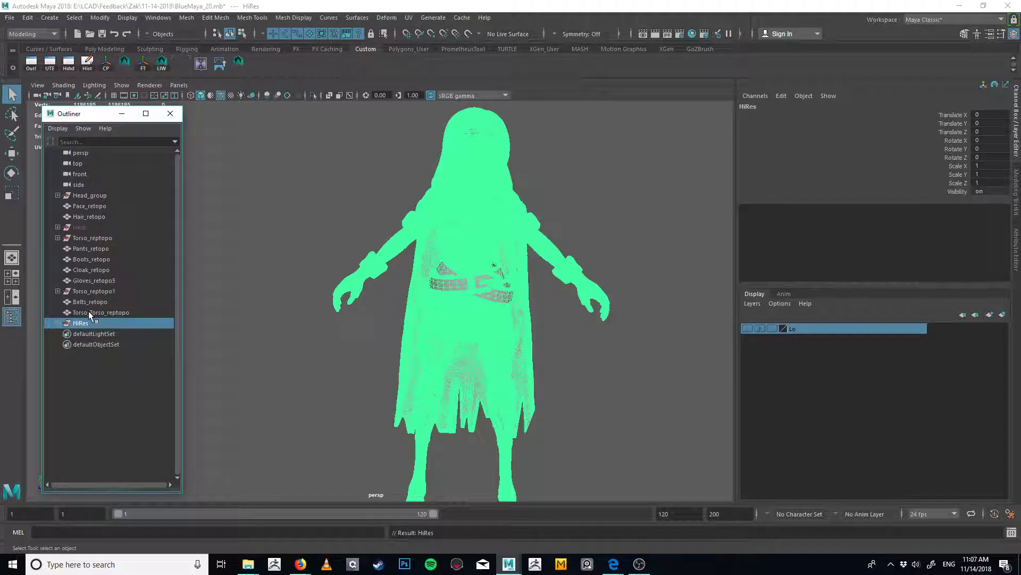
Create a display layer from all meshes inside the HiRes group, Hair_group through Belts_group
{"action": "left_click_drag", "start_coordinate": [464, 299], "coordinate": [584, 281], "text": "alt"}
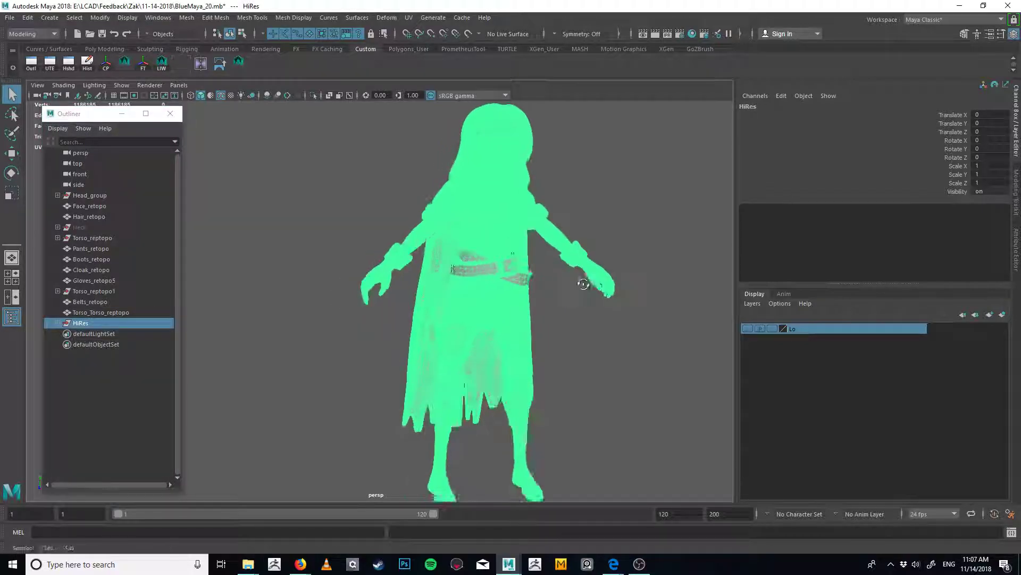
{"action": "left_click", "coordinate": [58, 323]}
{"action": "left_click", "coordinate": [95, 334]}
{"action": "left_click", "coordinate": [95, 408], "text": "shift"}
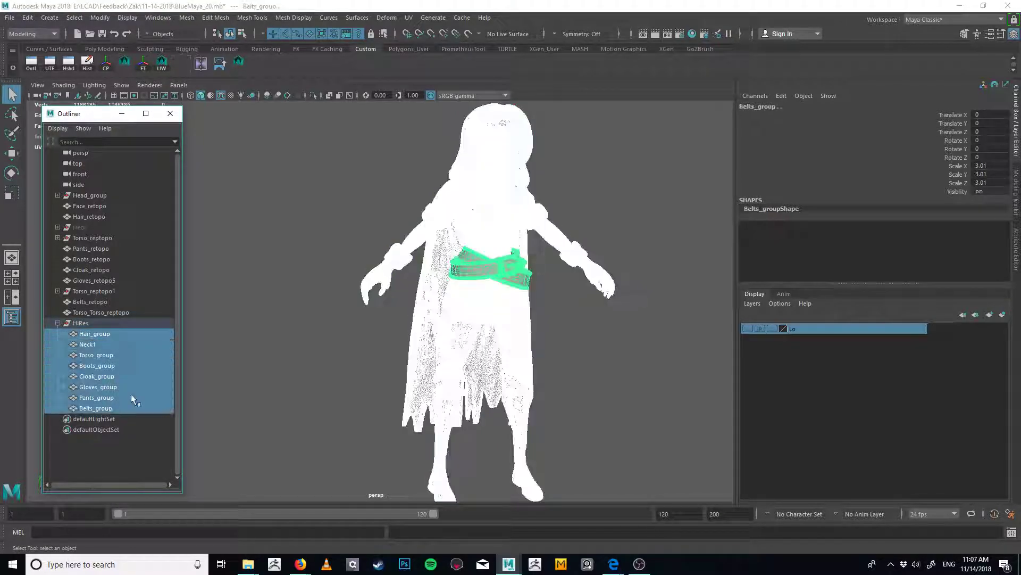
{"action": "left_click", "coordinate": [752, 303]}
{"action": "left_click", "coordinate": [761, 325]}
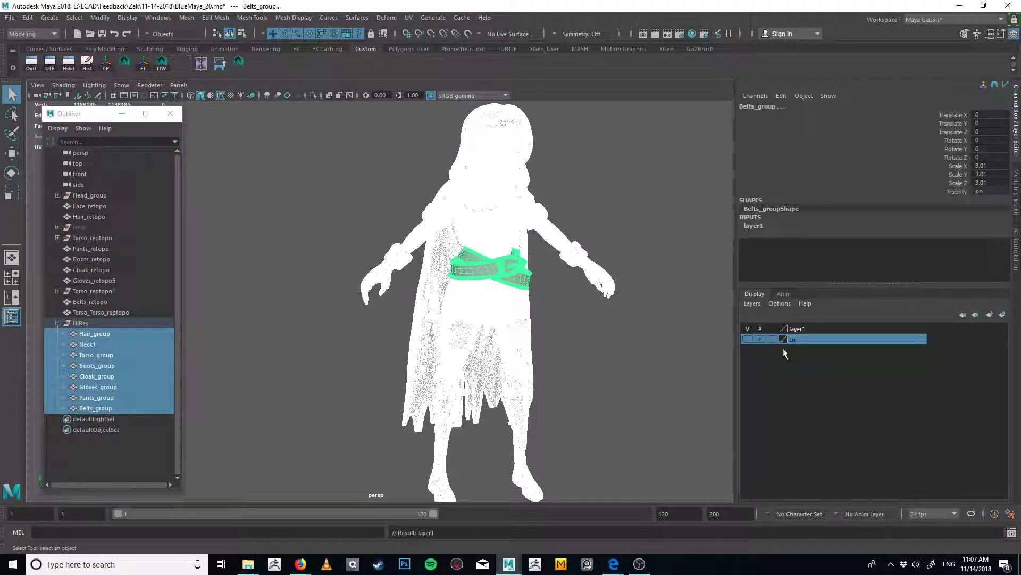
Rename the high-poly display layer to Hi and select the HiRes group
{"action": "double_click", "coordinate": [797, 329]}
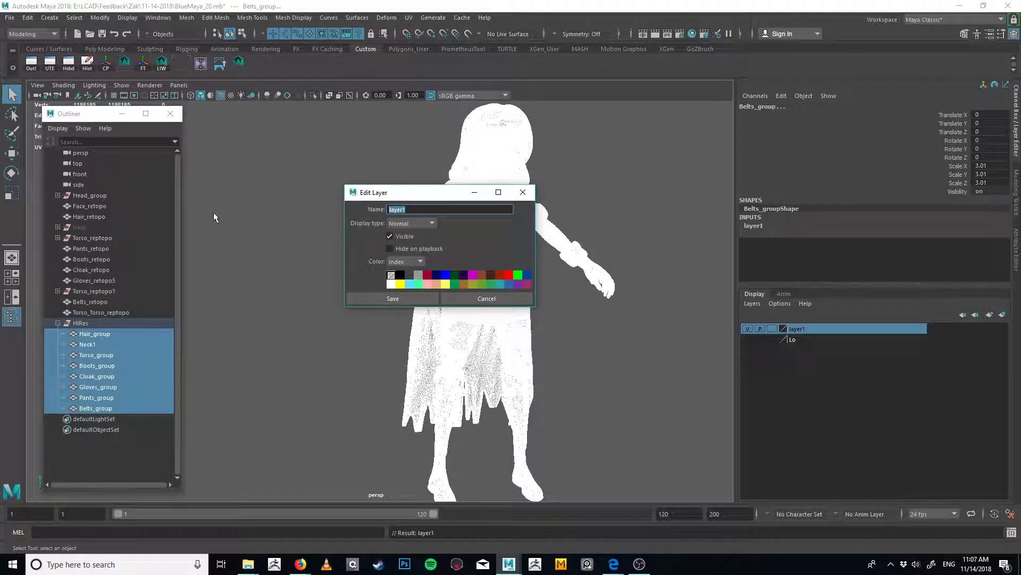
{"action": "type", "text": "Hi"}
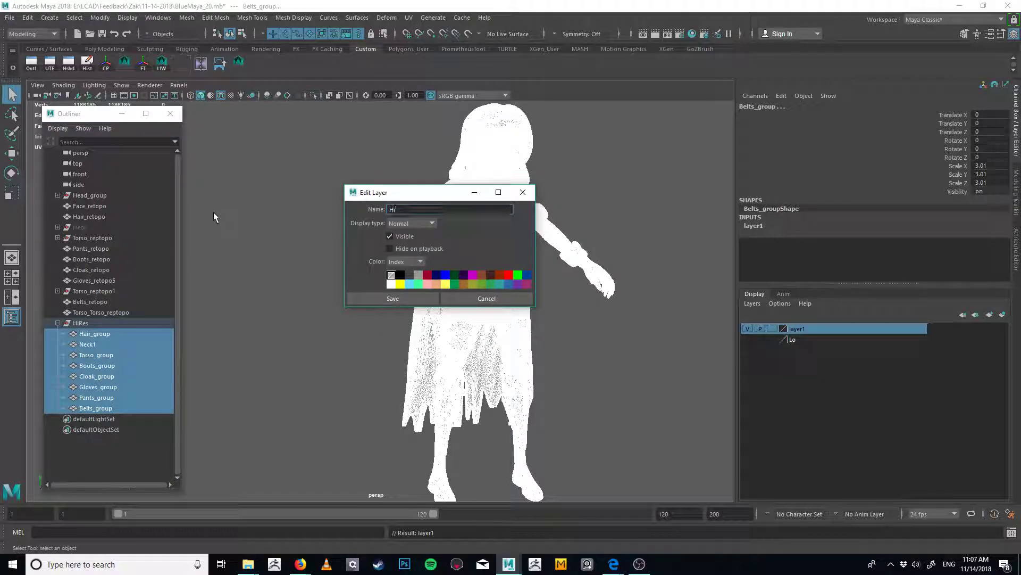
{"action": "left_click", "coordinate": [382, 300]}
{"action": "left_click", "coordinate": [95, 322]}
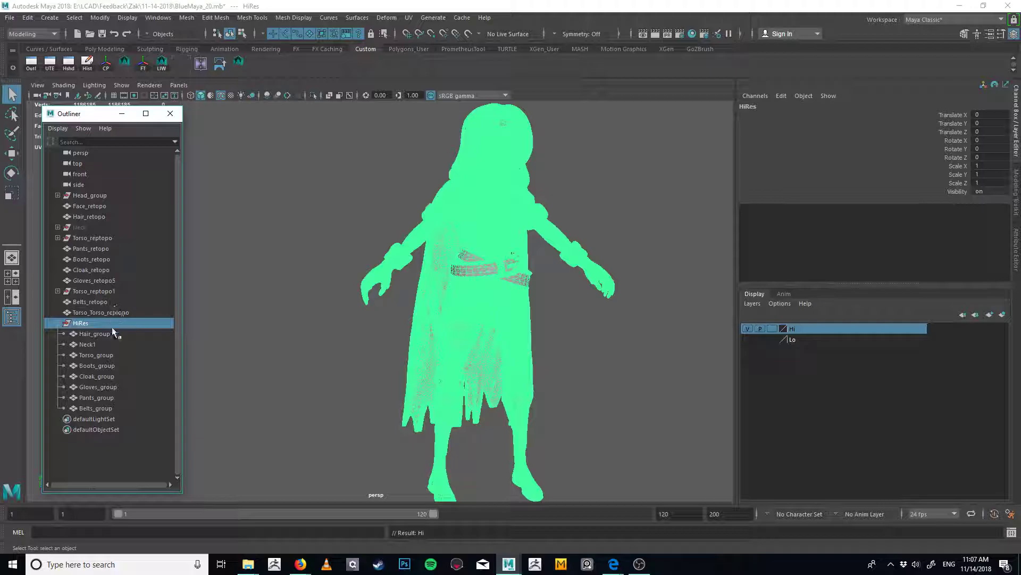
Collapse the HiRes group in the Outliner and select the high-poly torso mesh on the character
{"action": "left_click", "coordinate": [58, 323]}
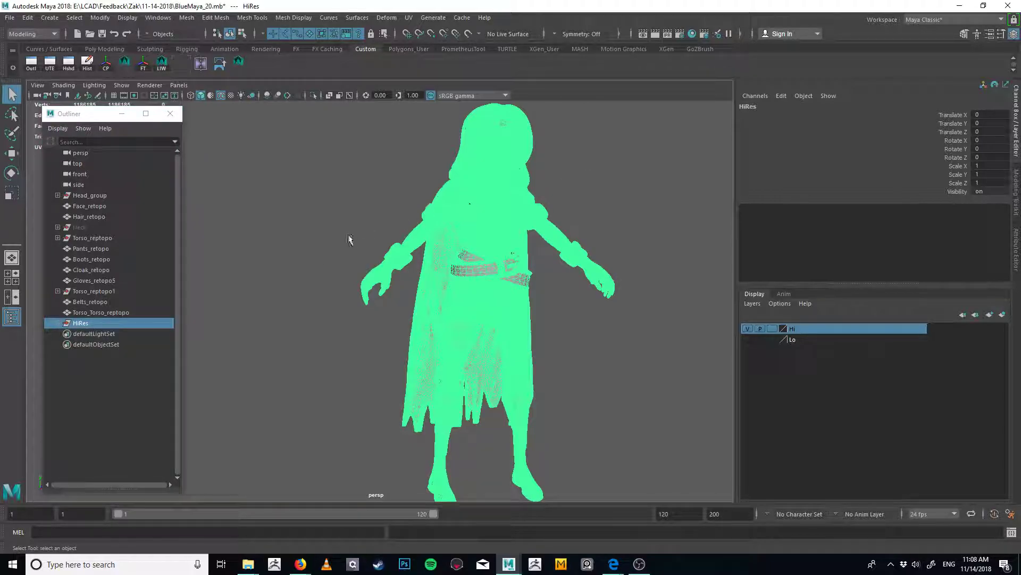
{"action": "left_click", "coordinate": [587, 142]}
{"action": "left_click", "coordinate": [504, 263]}
{"action": "left_click_drag", "start_coordinate": [467, 339], "coordinate": [427, 332], "text": "alt"}
{"action": "left_click", "coordinate": [474, 309]}
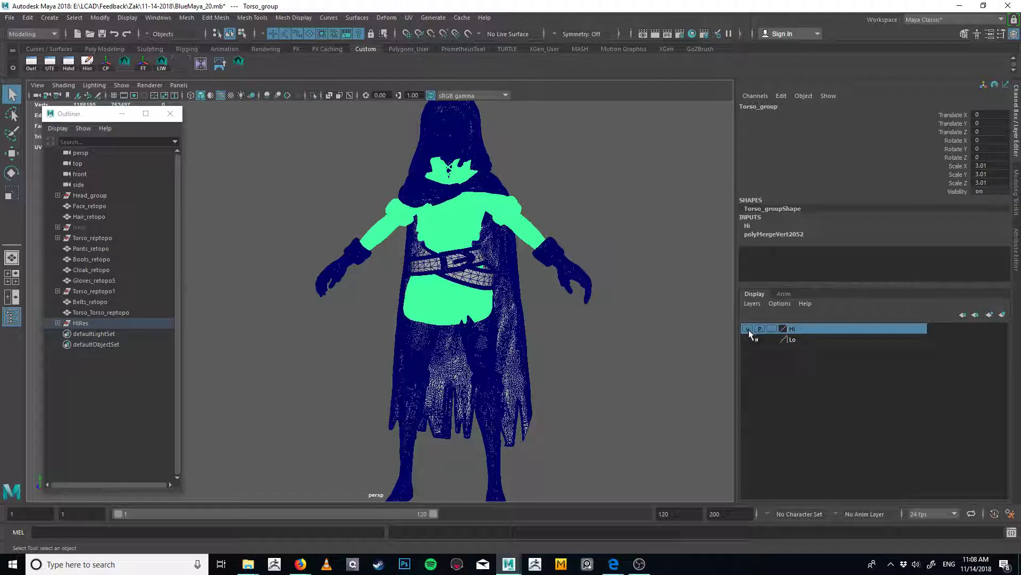
Switch the viewport to shaded display and clear the mesh selection
{"action": "mouse_move", "coordinate": [514, 287]}
{"action": "left_mouse_down", "text": "alt"}
{"action": "mouse_move", "coordinate": [543, 264]}
{"action": "mouse_move", "coordinate": [509, 282]}
{"action": "left_mouse_up", "text": "alt"}
{"action": "key", "text": "5"}
{"action": "mouse_move", "coordinate": [607, 221]}
{"action": "left_mouse_down", "text": "alt"}
{"action": "mouse_move", "coordinate": [568, 296]}
{"action": "mouse_move", "coordinate": [685, 264]}
{"action": "mouse_move", "coordinate": [656, 287]}
{"action": "left_mouse_up", "text": "alt"}
{"action": "scroll", "coordinate": [639, 267], "scroll_direction": "up", "scroll_amount": 3}
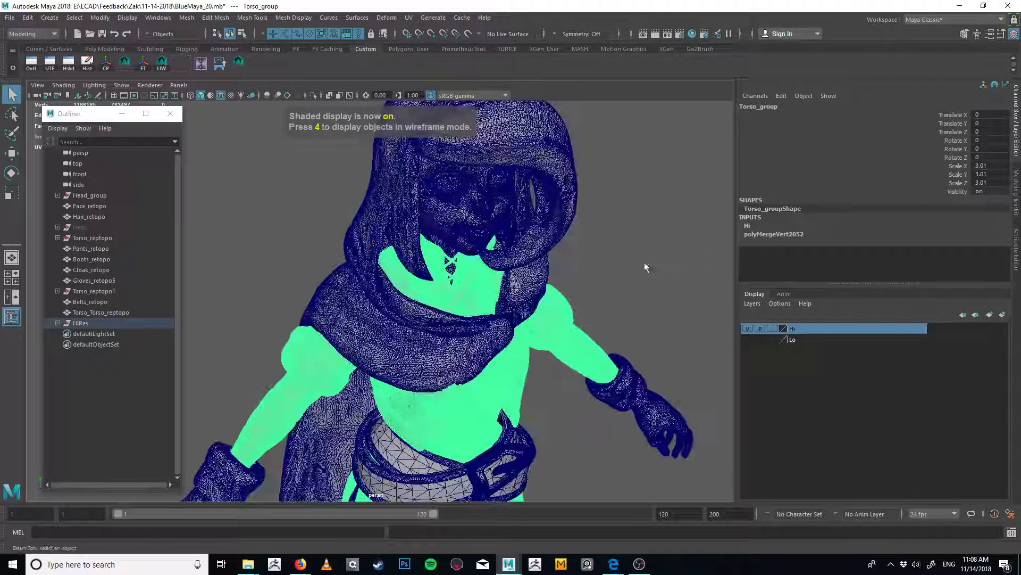
{"action": "left_click", "coordinate": [664, 302]}
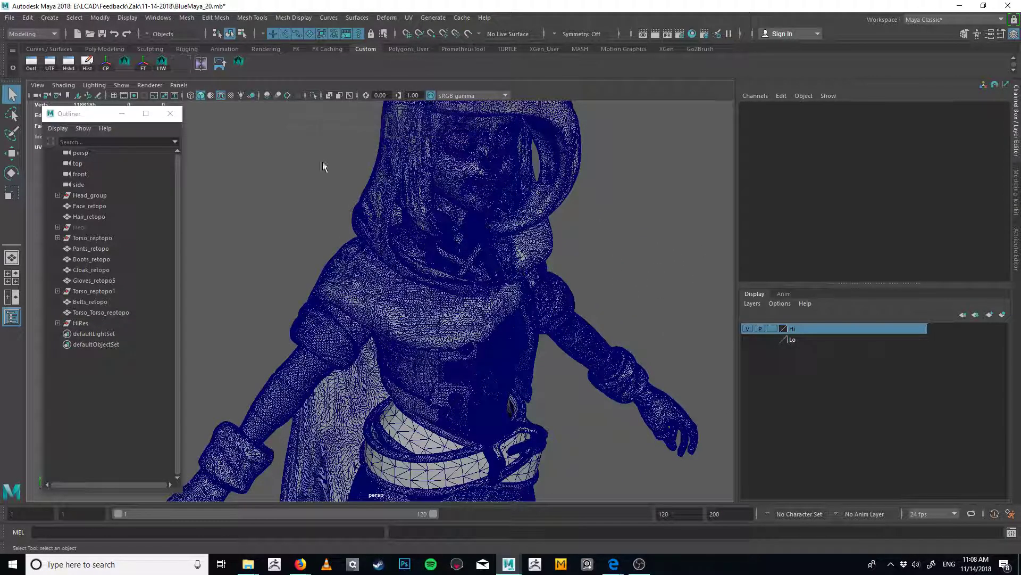
Make the Lo layer visible together with the Hi layer and compare the overlapping meshes
{"action": "left_click", "coordinate": [748, 339]}
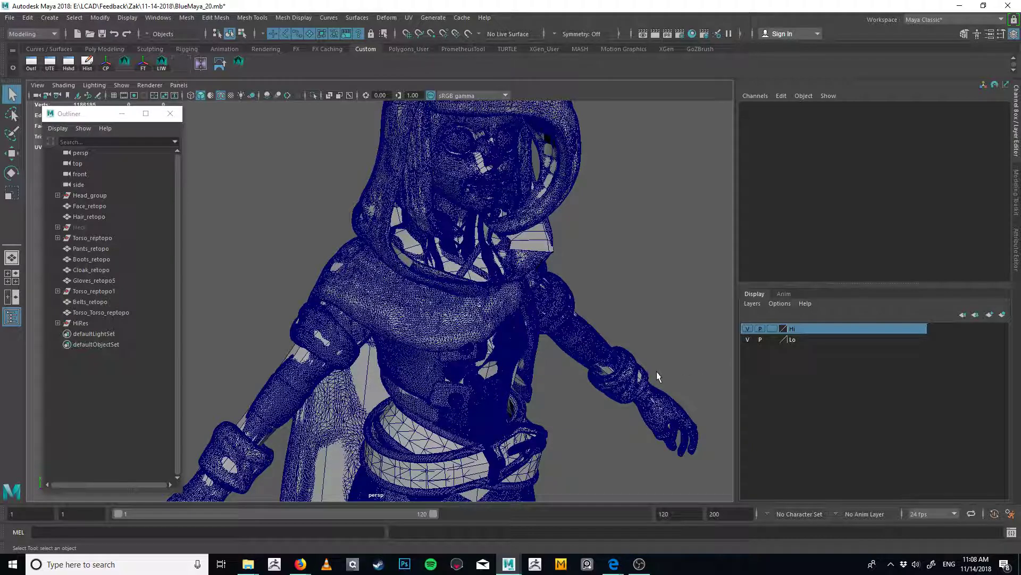
{"action": "middle_click_drag", "start_coordinate": [559, 237], "coordinate": [539, 283], "text": "alt"}
{"action": "right_click_drag", "start_coordinate": [540, 283], "coordinate": [686, 299], "text": "alt"}
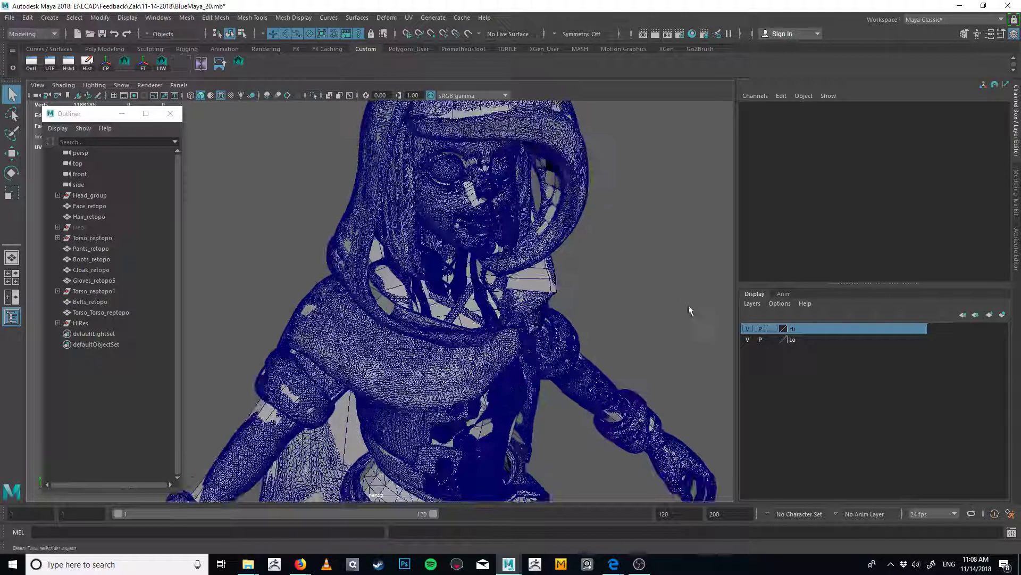
{"action": "middle_click_drag", "start_coordinate": [604, 293], "coordinate": [592, 306], "text": "alt"}
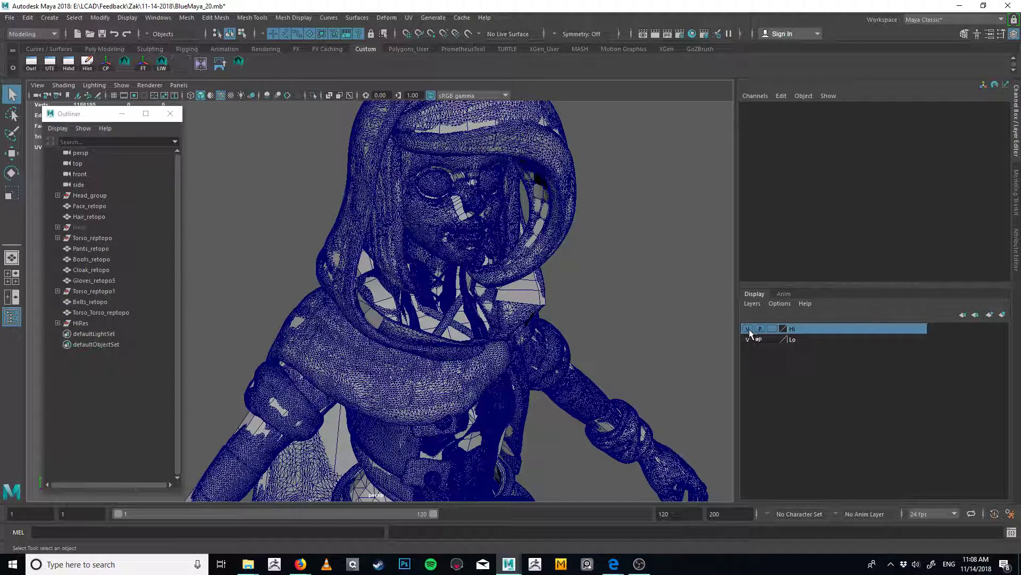
Toggle the visibility of the Lo and Hi layers, leaving only the Lo layer shown
{"action": "left_click", "coordinate": [748, 339]}
{"action": "left_click", "coordinate": [748, 329]}
{"action": "left_click", "coordinate": [748, 329]}
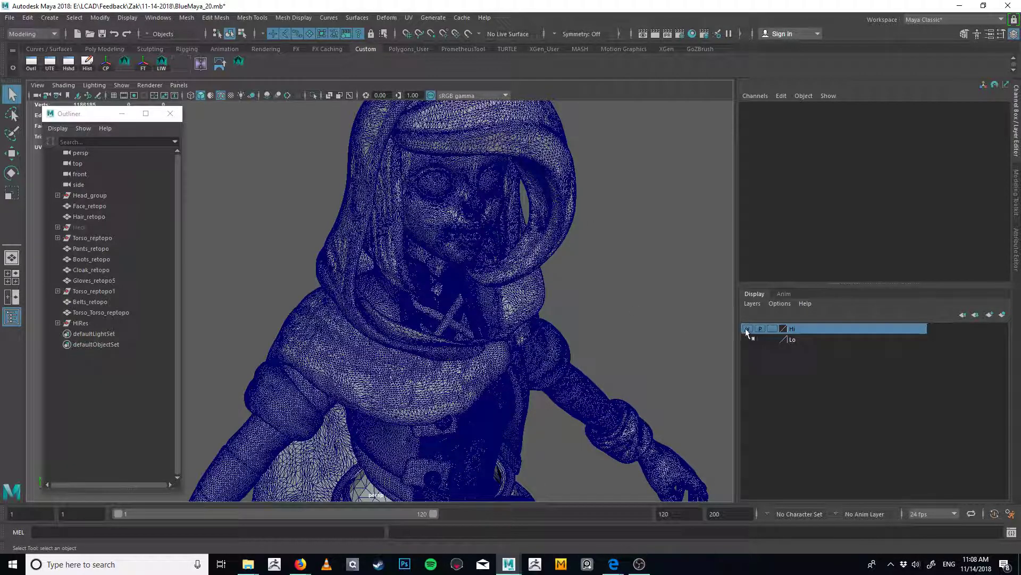
{"action": "left_click", "coordinate": [747, 328]}
{"action": "left_click", "coordinate": [749, 340]}
Select the low-poly torso mesh and switch off the Lo layer's playback visibility
{"action": "left_click", "coordinate": [502, 346]}
{"action": "mouse_move", "coordinate": [553, 325]}
{"action": "left_mouse_down", "text": "alt"}
{"action": "mouse_move", "coordinate": [519, 328]}
{"action": "mouse_move", "coordinate": [552, 342]}
{"action": "left_mouse_up", "text": "alt"}
{"action": "right_click_drag", "start_coordinate": [552, 342], "coordinate": [647, 333], "text": "alt"}
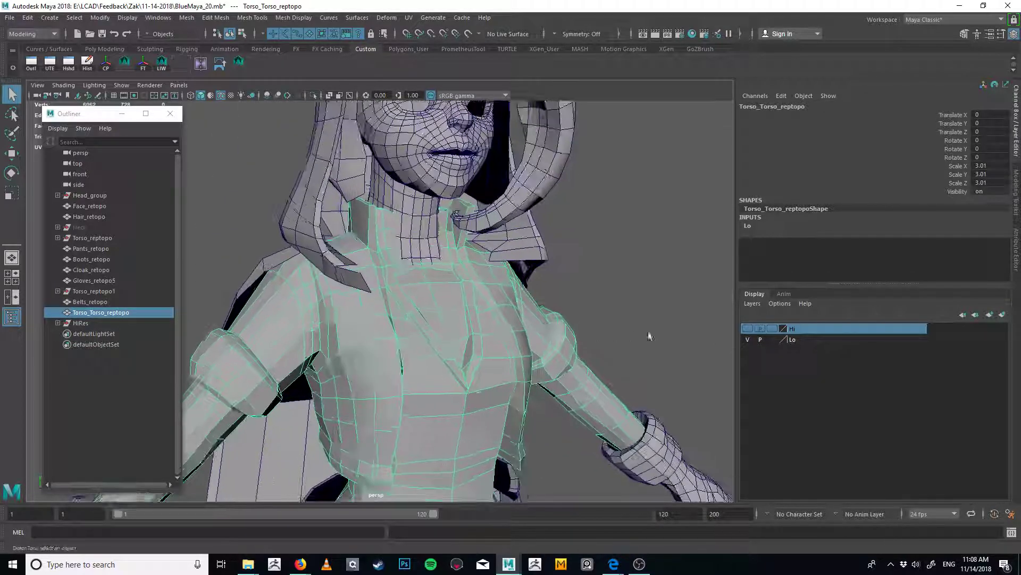
{"action": "left_click", "coordinate": [760, 340]}
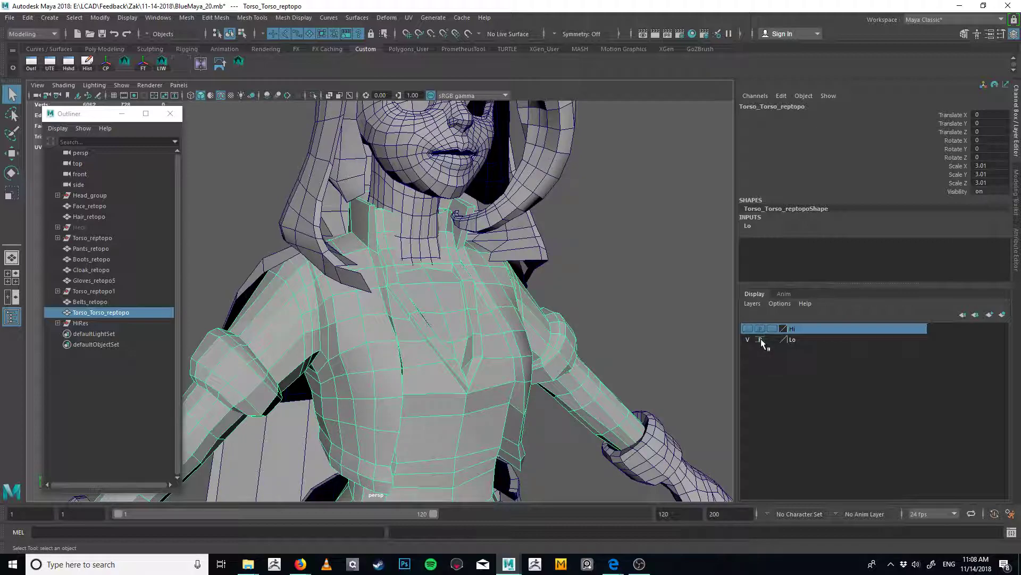
Box-select the low-poly upper-body meshes and undo the last selection changes
{"action": "right_click_drag", "start_coordinate": [541, 343], "coordinate": [452, 340], "text": "alt"}
{"action": "left_click_drag", "start_coordinate": [482, 213], "coordinate": [356, 446]}
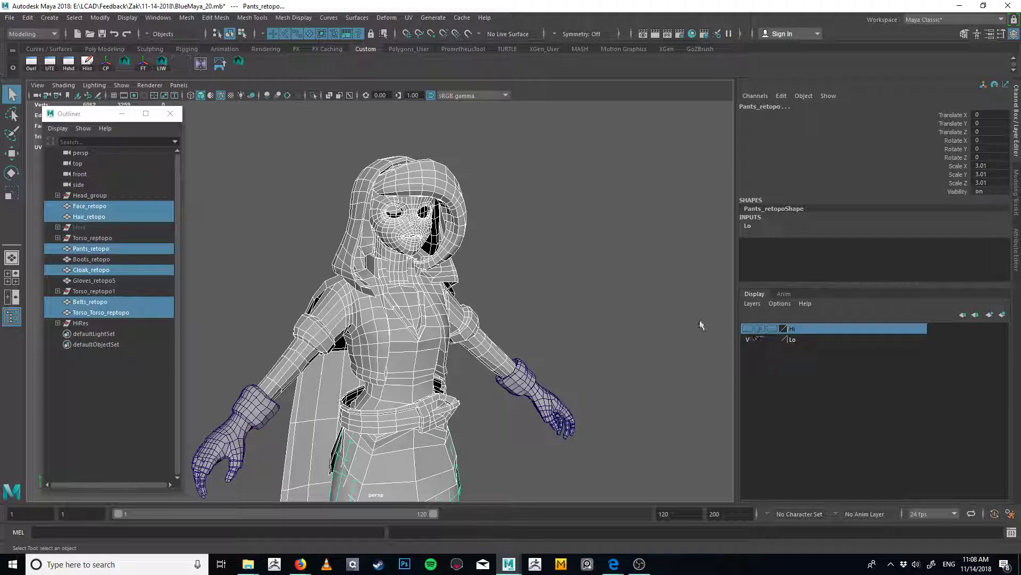
{"action": "key", "text": "ctrl+z"}
{"action": "key", "text": "ctrl+z"}
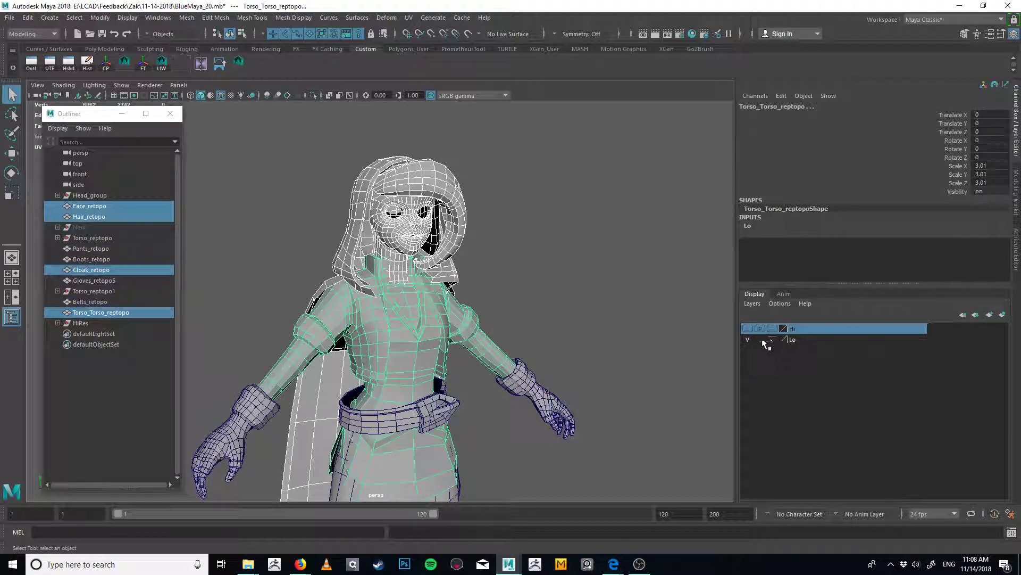
{"action": "right_click_drag", "start_coordinate": [547, 335], "coordinate": [616, 338], "text": "alt"}
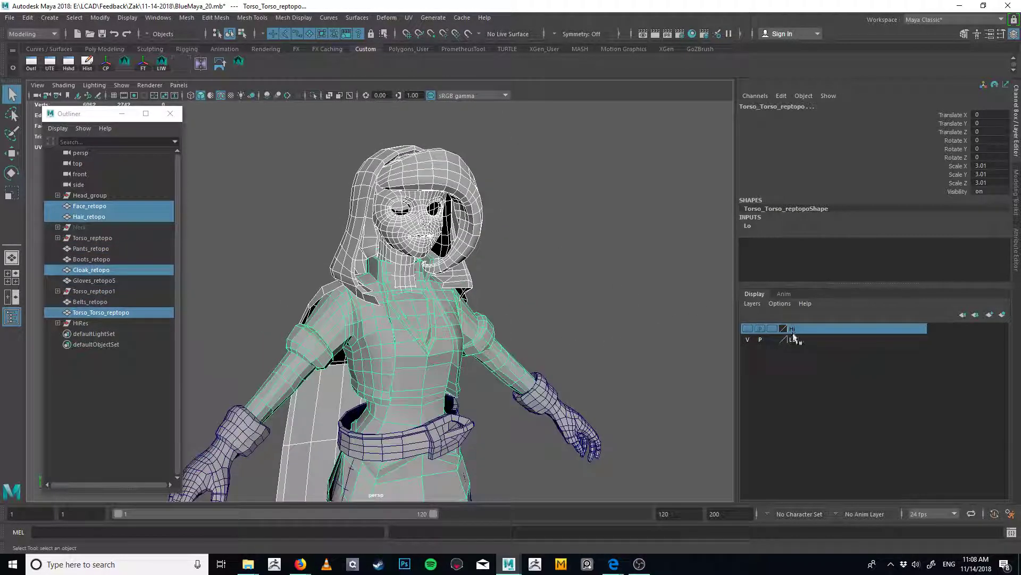
{"action": "scroll", "coordinate": [528, 324], "scroll_direction": "up", "scroll_amount": 3}
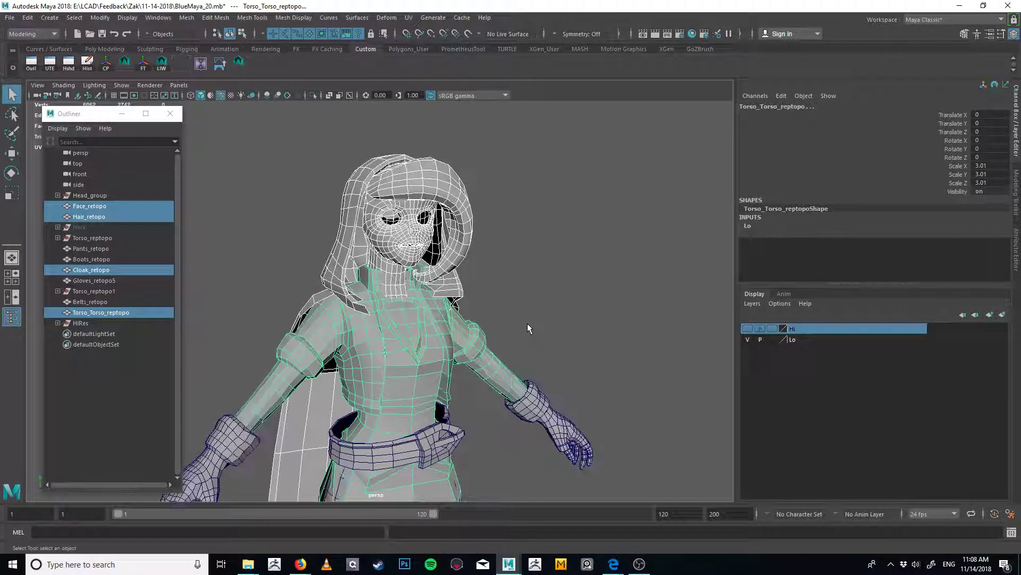
Set the Lo layer's display type to Template and test whether its meshes can be selected
{"action": "left_click", "coordinate": [772, 340]}
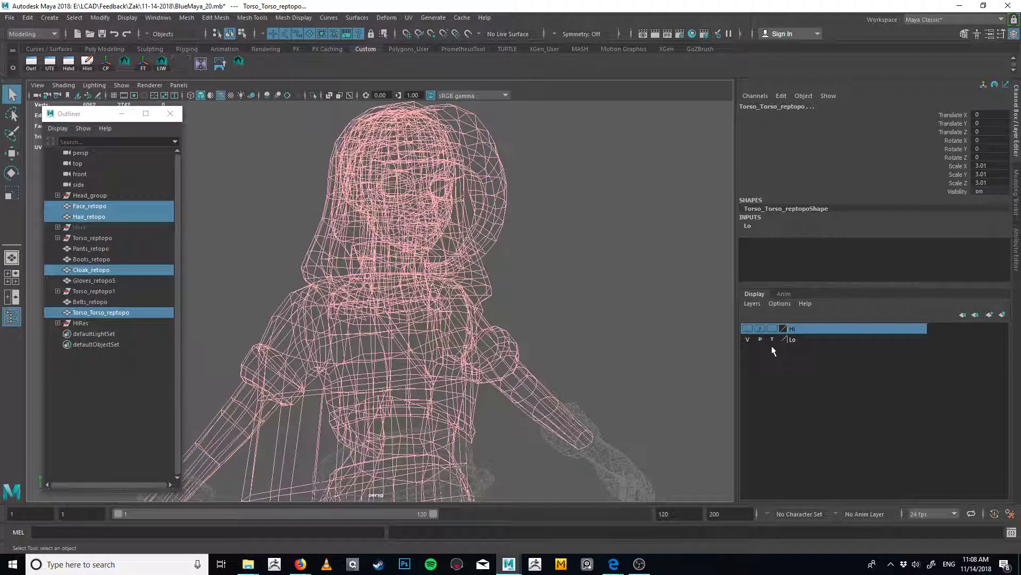
{"action": "left_click", "coordinate": [358, 391]}
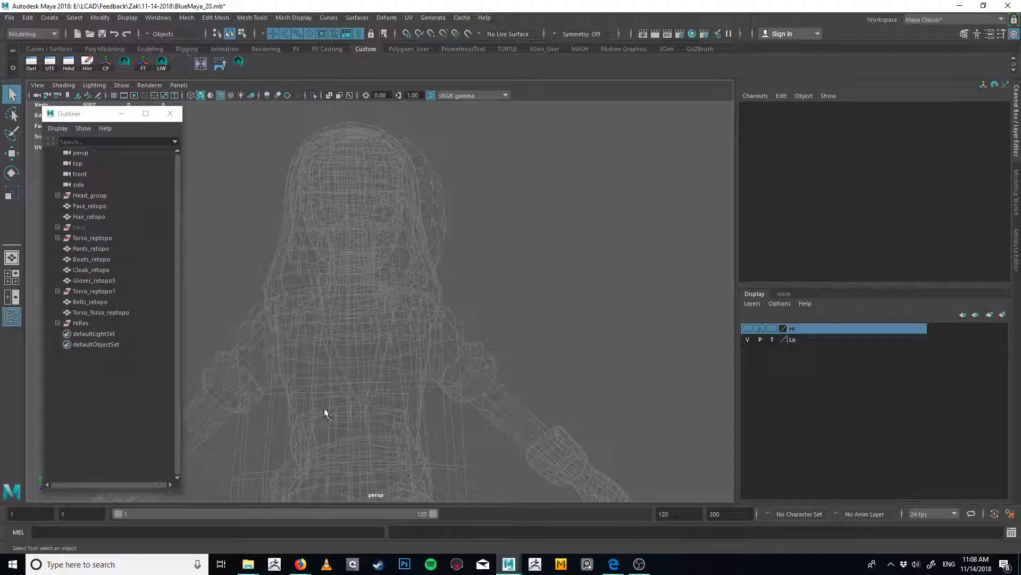
{"action": "scroll", "coordinate": [581, 212], "scroll_direction": "down", "scroll_amount": 4}
{"action": "left_click_drag", "start_coordinate": [479, 278], "coordinate": [450, 232], "text": "alt"}
{"action": "scroll", "coordinate": [449, 232], "scroll_direction": "down", "scroll_amount": 2}
{"action": "left_click_drag", "start_coordinate": [560, 156], "coordinate": [346, 333]}
{"action": "middle_click_drag", "start_coordinate": [538, 227], "coordinate": [515, 262], "text": "alt"}
{"action": "scroll", "coordinate": [515, 262], "scroll_direction": "up", "scroll_amount": 1}
Cycle the Lo layer's display type, leaving it on Reference
{"action": "left_click", "coordinate": [773, 339]}
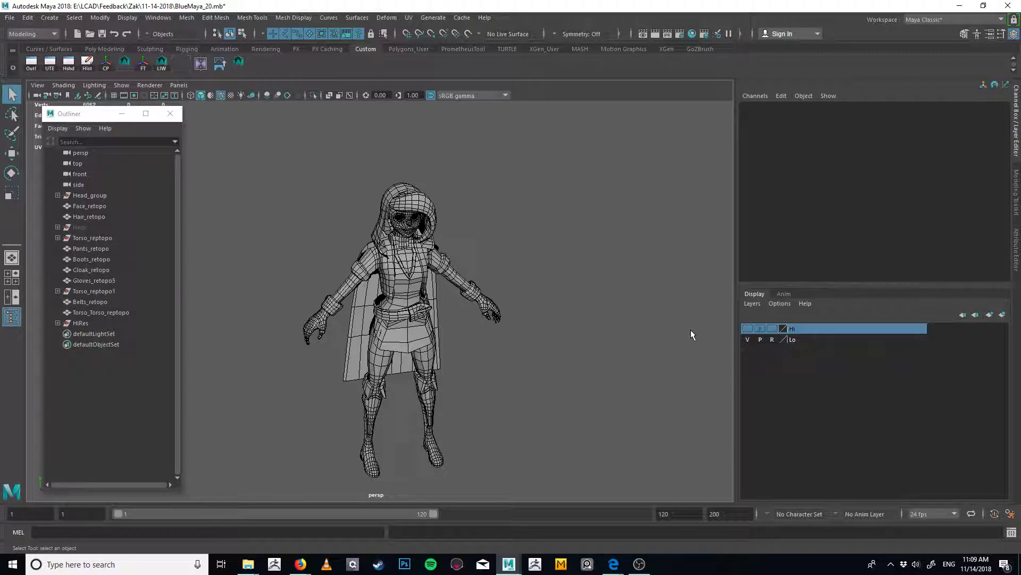
{"action": "left_click_drag", "start_coordinate": [581, 359], "coordinate": [634, 317], "text": "alt"}
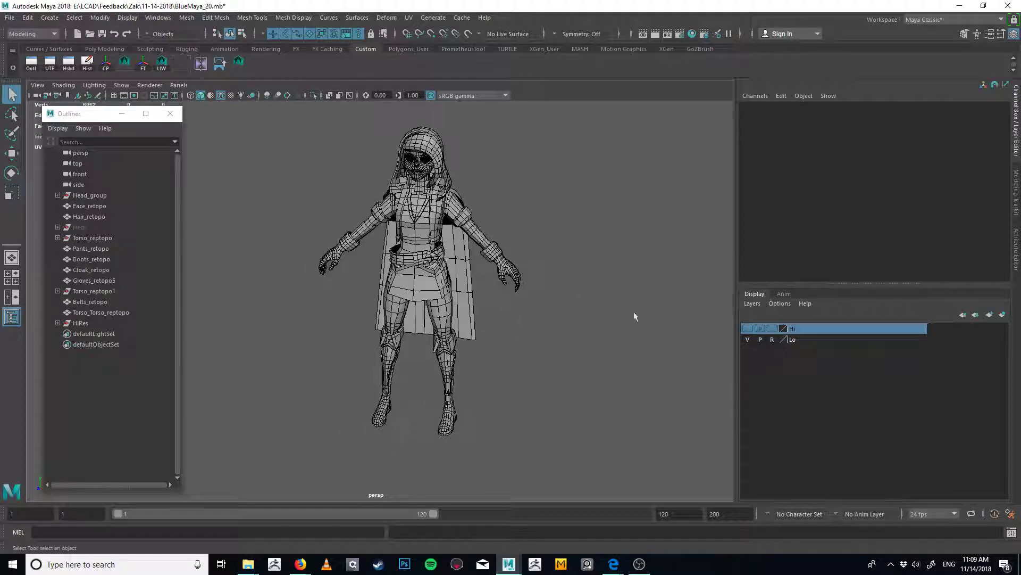
{"action": "left_click", "coordinate": [773, 341]}
{"action": "left_click", "coordinate": [772, 341]}
{"action": "left_click", "coordinate": [773, 341]}
{"action": "left_click", "coordinate": [773, 341]}
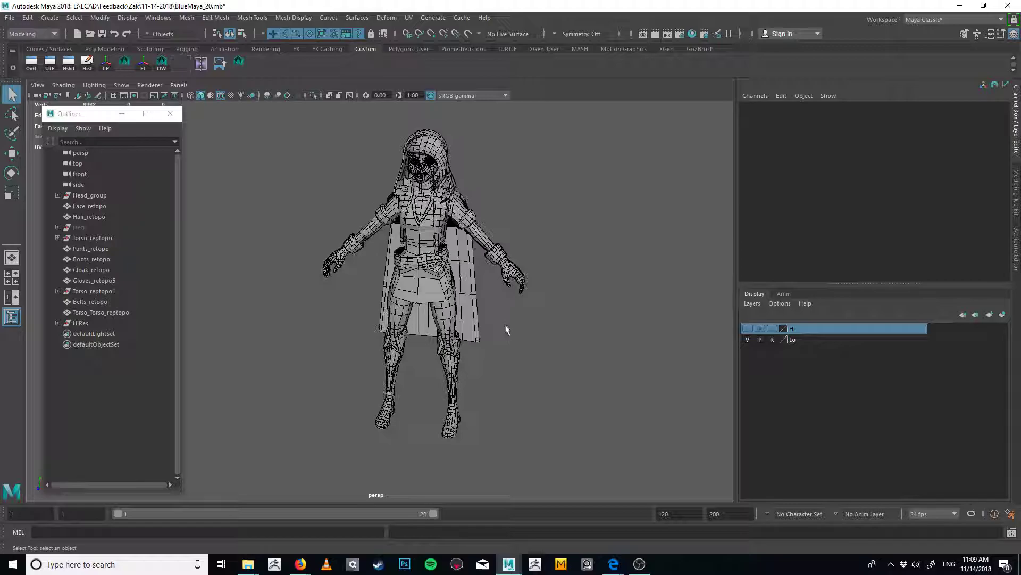
Examine the referenced low-poly character's mesh from several angles, up close and from a distance
{"action": "right_click_drag", "start_coordinate": [505, 327], "coordinate": [571, 327], "text": "alt"}
{"action": "left_click_drag", "start_coordinate": [570, 327], "coordinate": [629, 321], "text": "alt"}
{"action": "key", "text": "alt"}
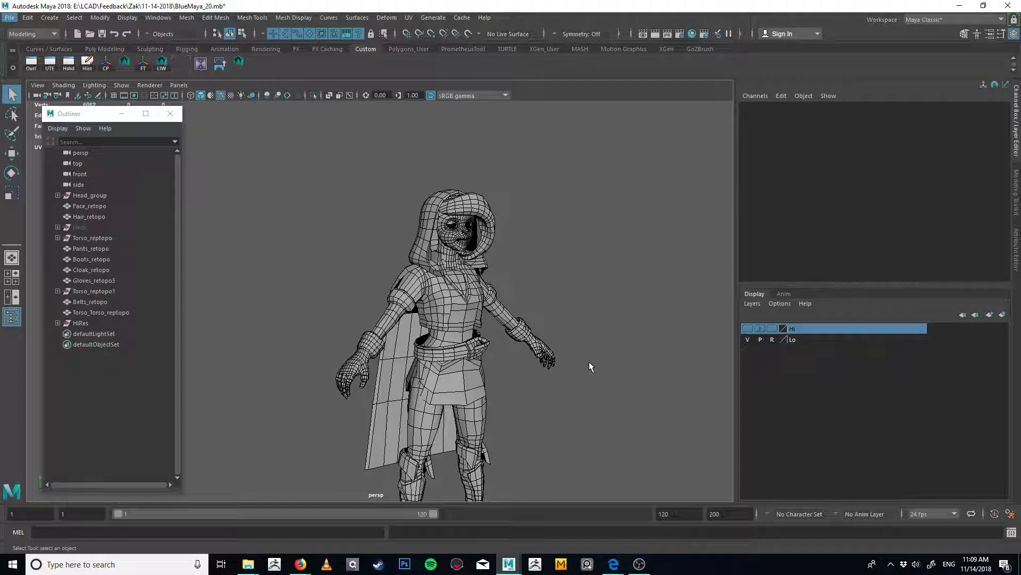
{"action": "left_click_drag", "start_coordinate": [589, 362], "coordinate": [499, 329], "text": "alt"}
{"action": "right_click_drag", "start_coordinate": [499, 329], "coordinate": [691, 351], "text": "alt"}
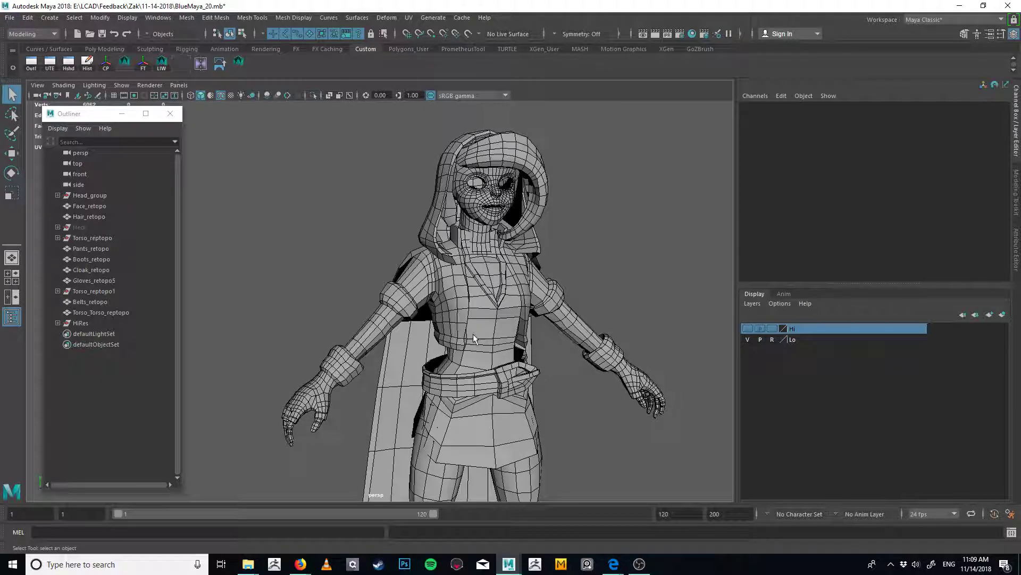
{"action": "scroll", "coordinate": [474, 333], "scroll_direction": "up", "scroll_amount": 5}
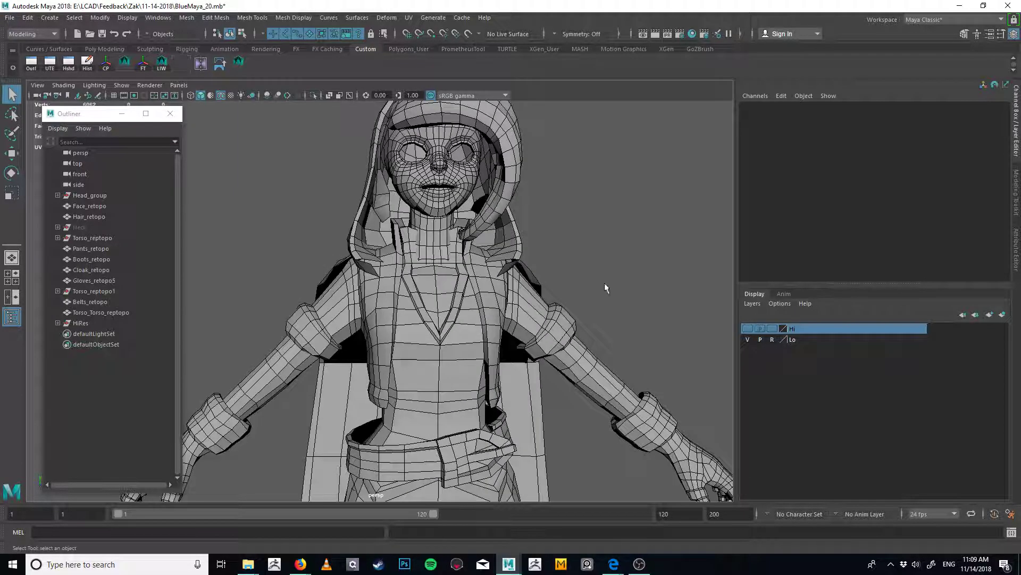
{"action": "scroll", "coordinate": [486, 323], "scroll_direction": "down", "scroll_amount": 3}
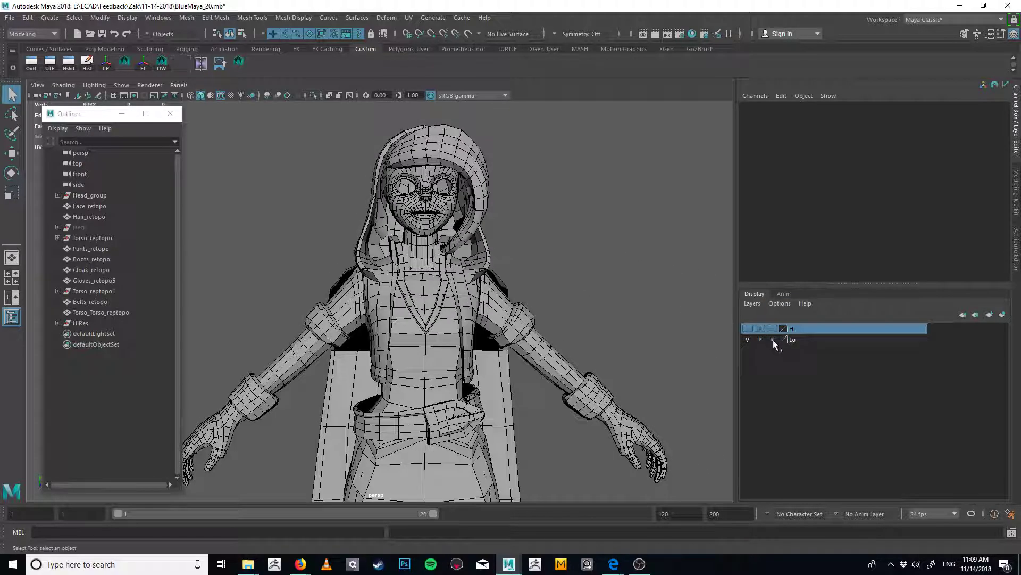
{"action": "left_click_drag", "start_coordinate": [580, 267], "coordinate": [588, 269], "text": "alt"}
{"action": "scroll", "coordinate": [390, 182], "scroll_direction": "down", "scroll_amount": 2}
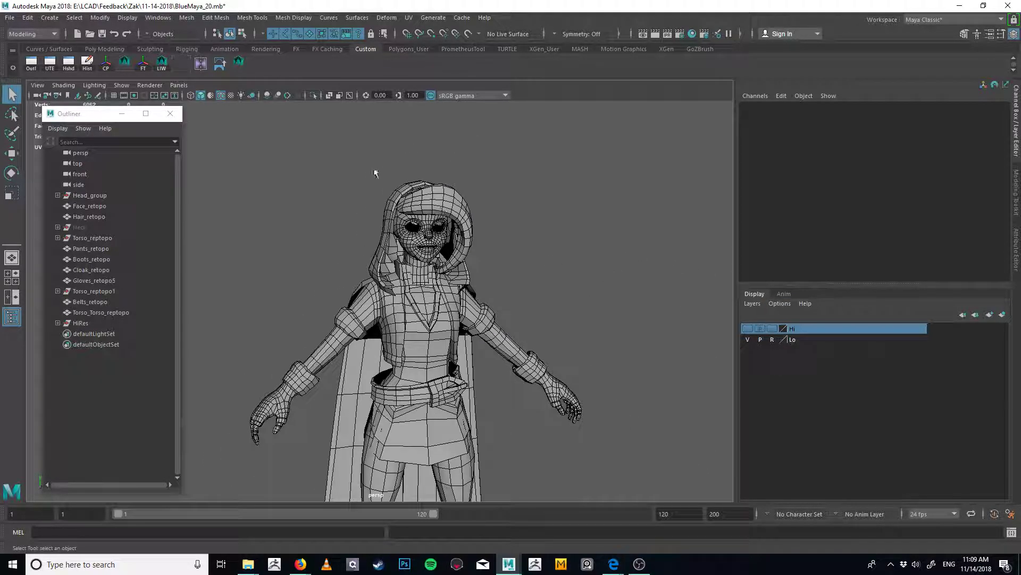
Turn off wireframe on shaded and swap the visible layer from Lo to Hi
{"action": "left_click", "coordinate": [221, 97]}
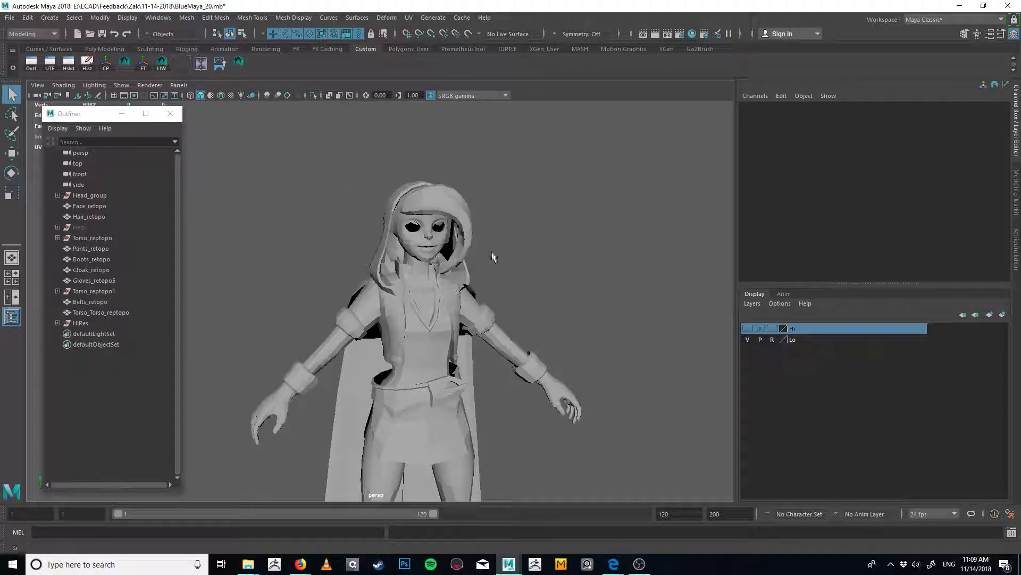
{"action": "left_click_drag", "start_coordinate": [488, 278], "coordinate": [547, 296], "text": "alt"}
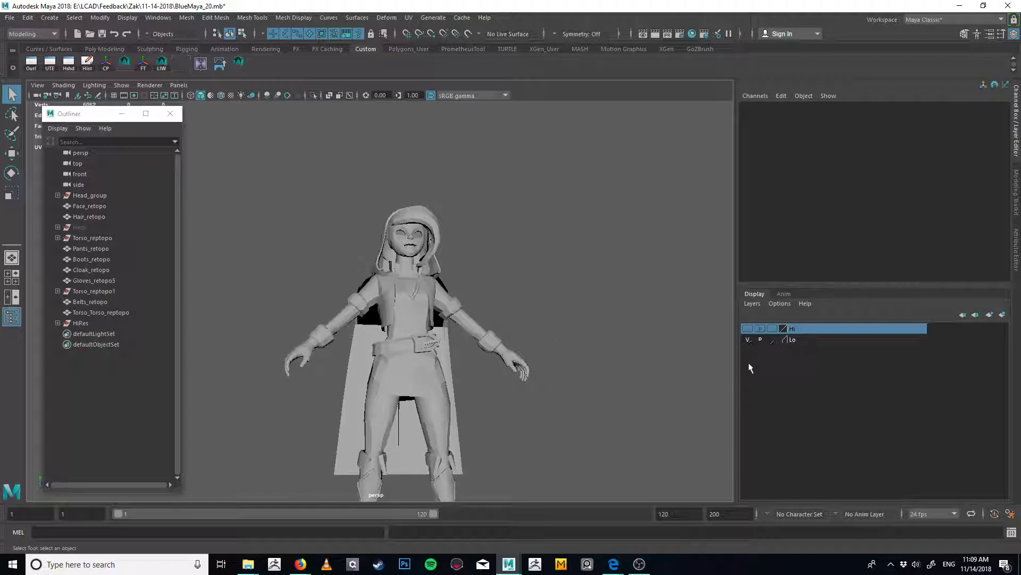
{"action": "left_click", "coordinate": [748, 339]}
{"action": "right_click_drag", "start_coordinate": [445, 314], "coordinate": [607, 290], "text": "alt"}
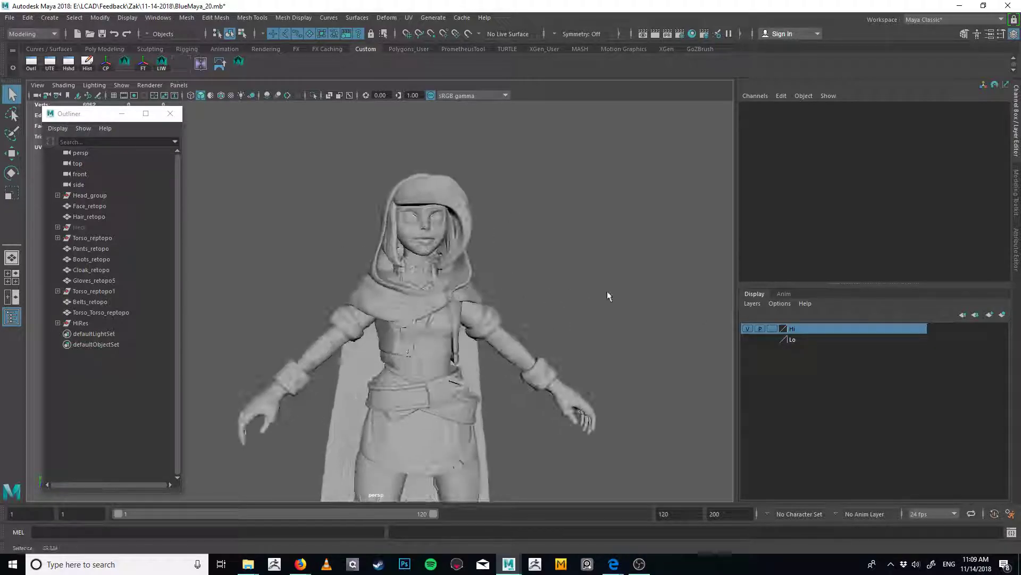
Set the Hi layer's display type to Template and inspect the high-poly character from several angles
{"action": "left_click", "coordinate": [770, 329]}
{"action": "left_click_drag", "start_coordinate": [486, 319], "coordinate": [563, 340], "text": "alt"}
{"action": "right_click_drag", "start_coordinate": [563, 340], "coordinate": [615, 325], "text": "alt"}
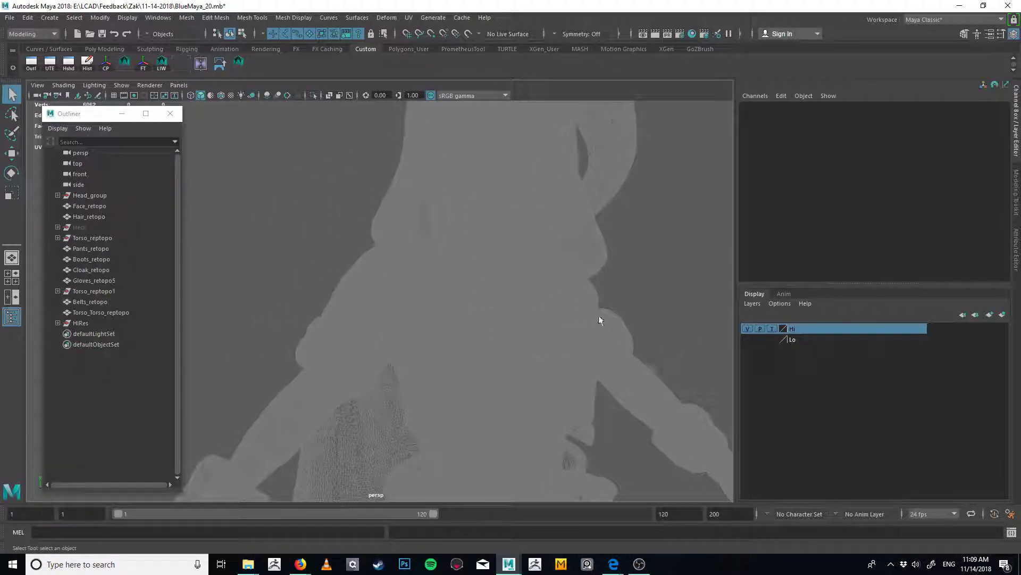
{"action": "middle_click_drag", "start_coordinate": [614, 325], "coordinate": [542, 385], "text": "alt"}
{"action": "left_click_drag", "start_coordinate": [542, 386], "coordinate": [474, 380], "text": "alt"}
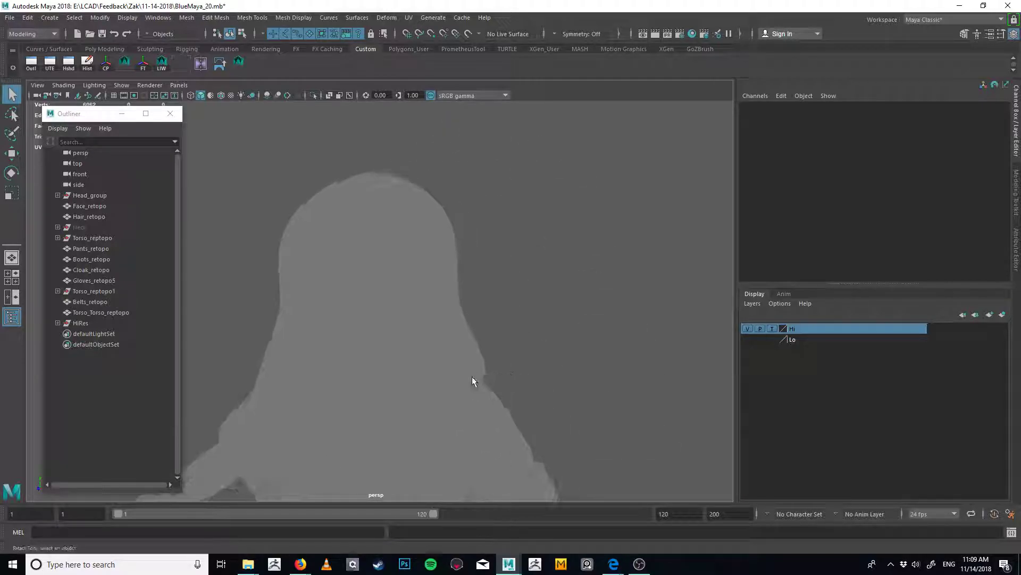
{"action": "middle_click_drag", "start_coordinate": [474, 380], "coordinate": [562, 313], "text": "alt"}
Set the Hi layer's display type to Reference and make the Lo layer visible alongside it
{"action": "left_click", "coordinate": [772, 329]}
{"action": "mouse_move", "coordinate": [522, 298]}
{"action": "left_mouse_down", "text": "alt"}
{"action": "mouse_move", "coordinate": [529, 296]}
{"action": "mouse_move", "coordinate": [457, 298]}
{"action": "mouse_move", "coordinate": [535, 292]}
{"action": "mouse_move", "coordinate": [519, 296]}
{"action": "left_mouse_up", "text": "alt"}
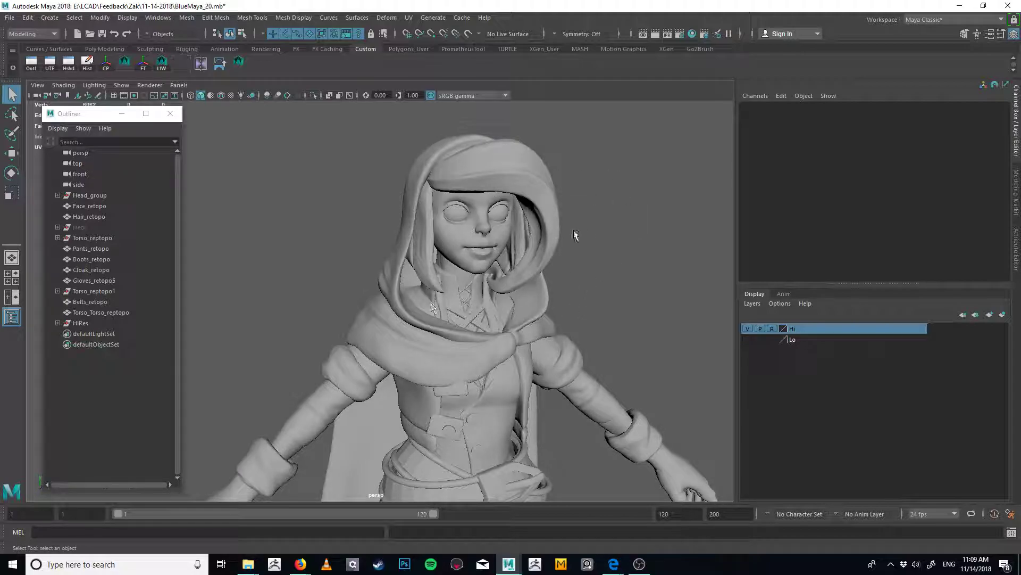
{"action": "right_click_drag", "start_coordinate": [556, 241], "coordinate": [327, 350], "text": "alt"}
Box-select the low-poly meshes through the referenced high-poly character and isolate them in the viewport
{"action": "left_click_drag", "start_coordinate": [379, 405], "coordinate": [523, 475]}
{"action": "right_click_drag", "start_coordinate": [574, 249], "coordinate": [563, 300], "text": "alt"}
{"action": "middle_click_drag", "start_coordinate": [562, 300], "coordinate": [602, 242], "text": "alt"}
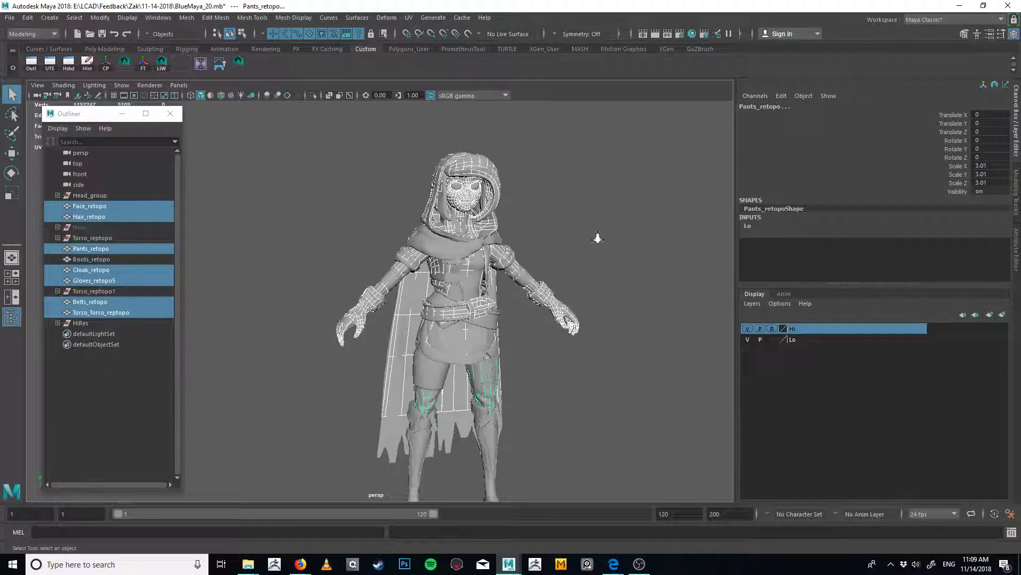
{"action": "right_click_drag", "start_coordinate": [603, 243], "coordinate": [519, 308], "text": "alt"}
{"action": "left_click_drag", "start_coordinate": [499, 274], "coordinate": [468, 276], "text": "alt"}
{"action": "middle_click_drag", "start_coordinate": [468, 277], "coordinate": [464, 301], "text": "alt"}
{"action": "right_click_drag", "start_coordinate": [464, 302], "coordinate": [681, 323], "text": "alt"}
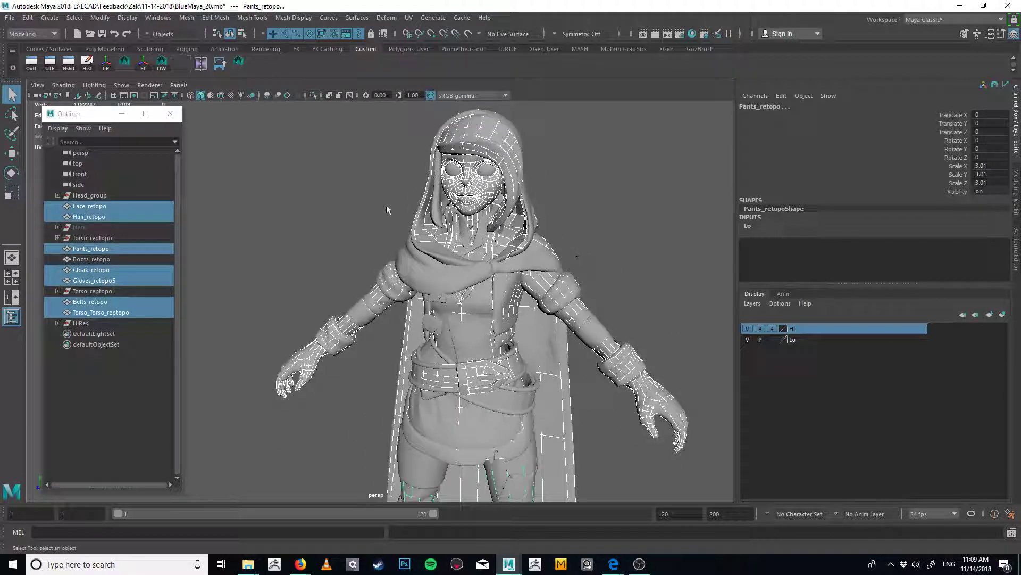
{"action": "left_click", "coordinate": [313, 96]}
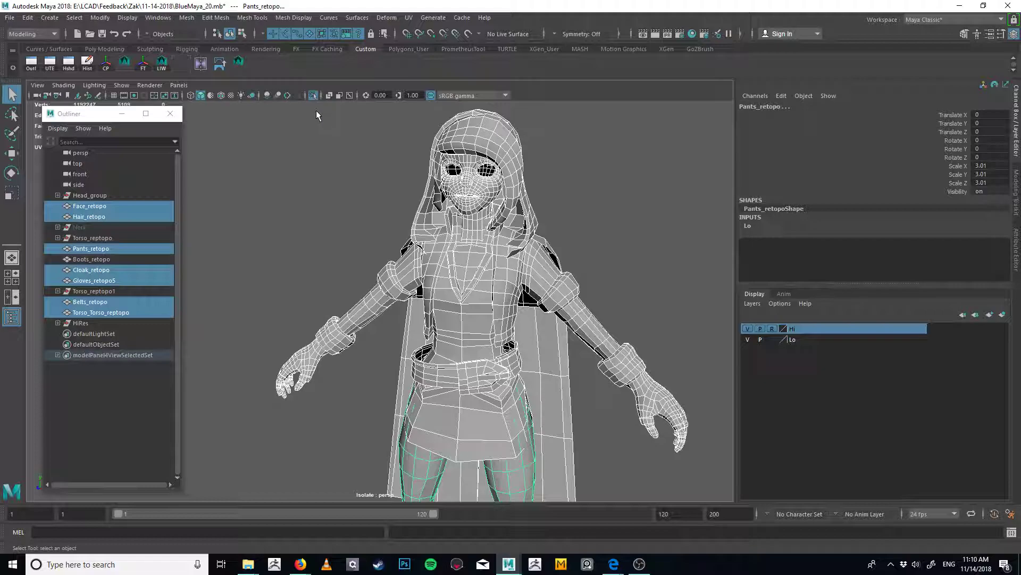
Clear the selection, exit isolation and turn wireframe on shaded back on for the full character
{"action": "left_click", "coordinate": [618, 237]}
{"action": "key", "text": "ctrl+1"}
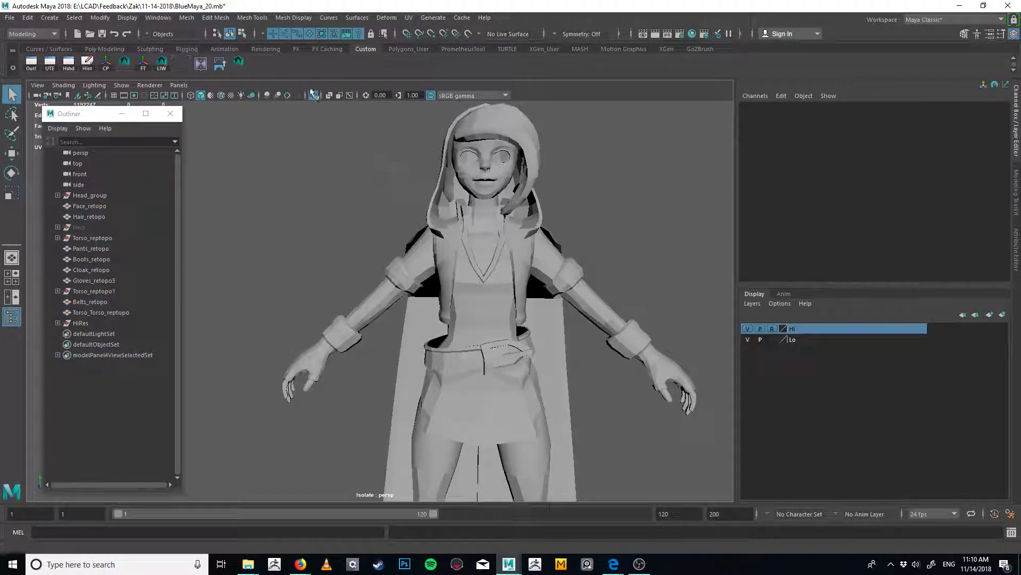
{"action": "middle_click_drag", "start_coordinate": [584, 221], "coordinate": [545, 280], "text": "alt"}
{"action": "right_click_drag", "start_coordinate": [544, 280], "coordinate": [636, 281], "text": "alt"}
{"action": "left_click", "coordinate": [222, 96]}
{"action": "left_click", "coordinate": [222, 96]}
{"action": "scroll", "coordinate": [470, 204], "scroll_direction": "up", "scroll_amount": 4}
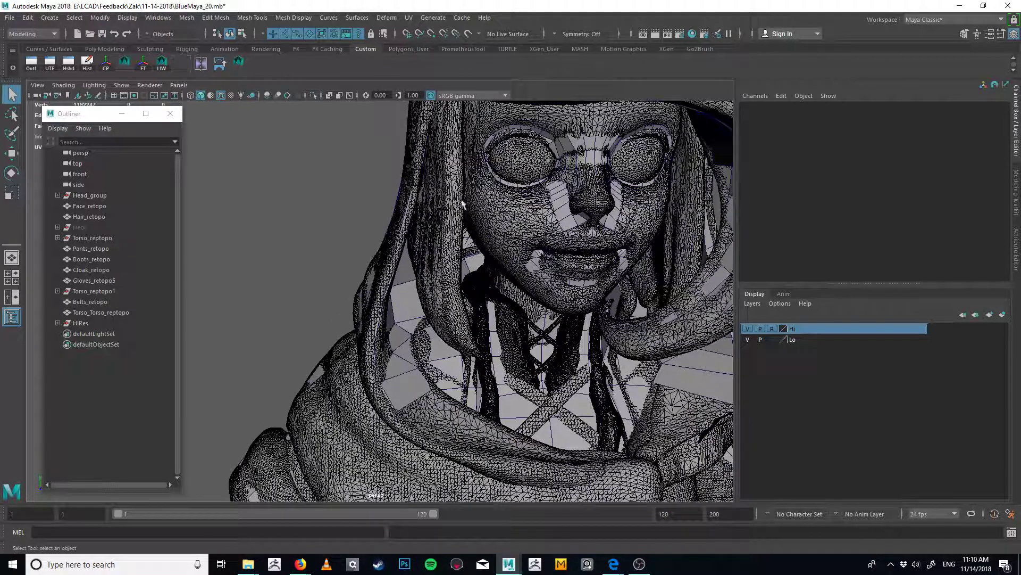
Turn off wireframe on shaded for the full character and select the low-poly torso mesh, Torso_Torso_reptopo
{"action": "scroll", "coordinate": [262, 160], "scroll_direction": "down", "scroll_amount": 3}
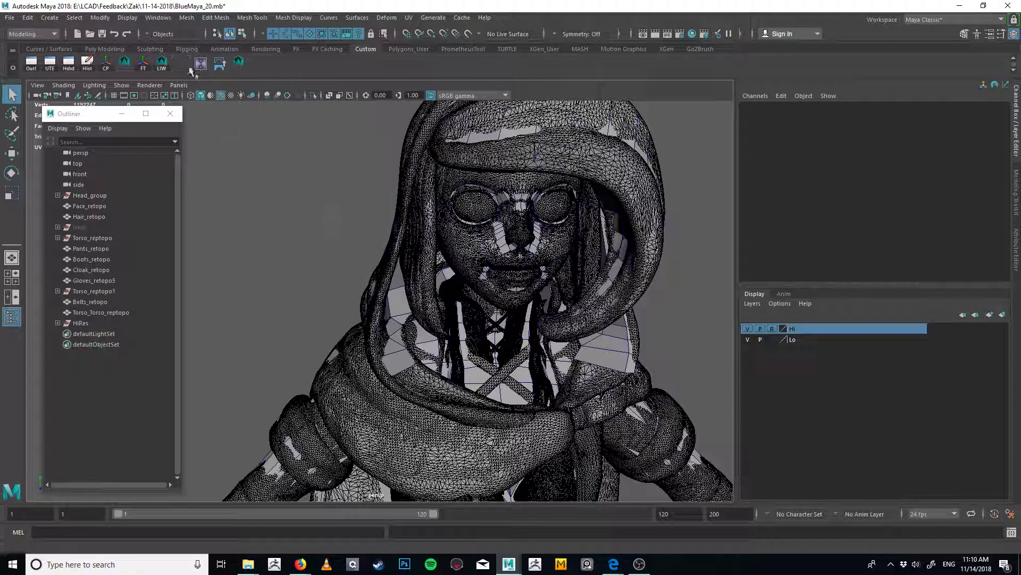
{"action": "left_click", "coordinate": [221, 95]}
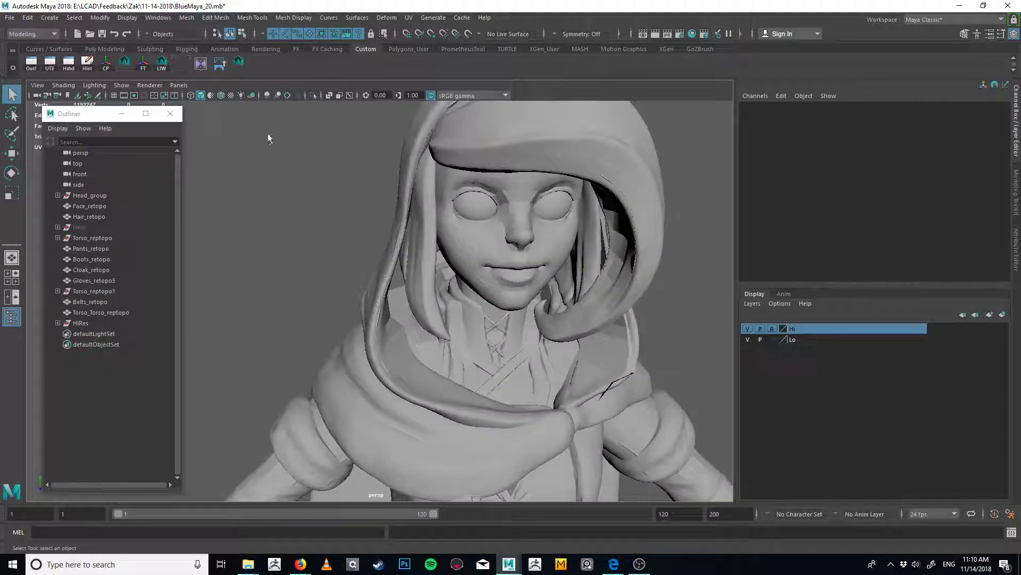
{"action": "scroll", "coordinate": [412, 293], "scroll_direction": "down", "scroll_amount": 2}
{"action": "left_click", "coordinate": [492, 383]}
{"action": "key", "text": "f"}
{"action": "mouse_move", "coordinate": [524, 289]}
{"action": "left_mouse_down", "text": "alt"}
{"action": "mouse_move", "coordinate": [477, 277]}
{"action": "mouse_move", "coordinate": [520, 282]}
{"action": "left_mouse_up", "text": "alt"}
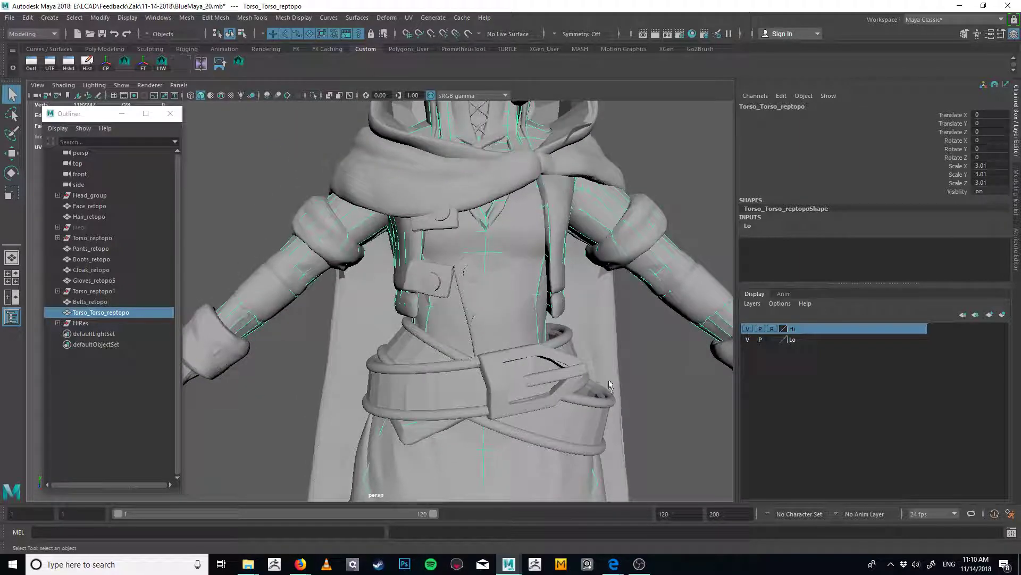
{"action": "scroll", "coordinate": [457, 234], "scroll_direction": "down", "scroll_amount": 4}
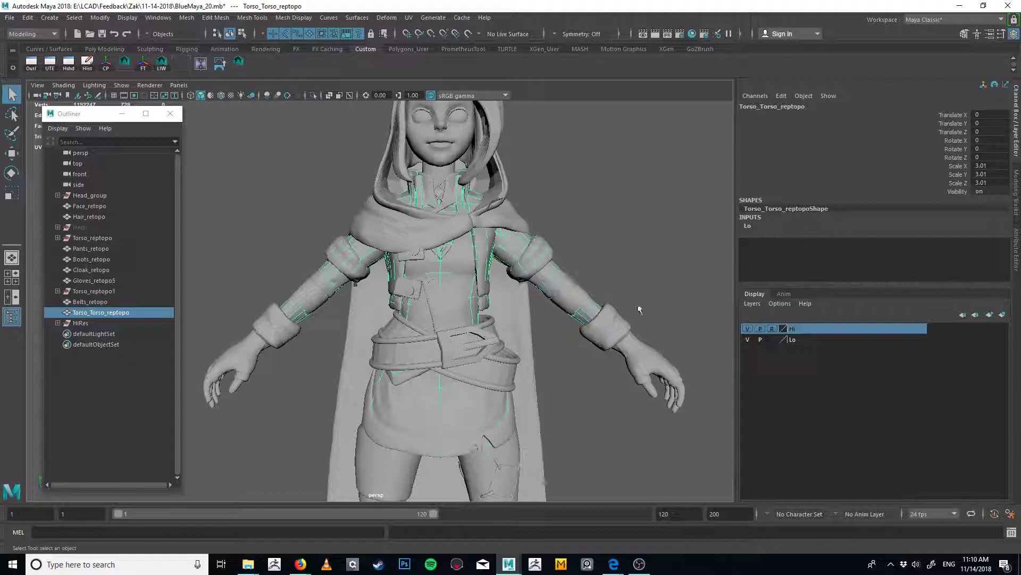
Toggle the Hi layer's visibility and examine the overlapping low-poly and high-poly character from the hood down to the legs
{"action": "left_click", "coordinate": [748, 329]}
{"action": "left_click", "coordinate": [748, 329]}
{"action": "left_click_drag", "start_coordinate": [605, 353], "coordinate": [565, 346], "text": "alt"}
{"action": "scroll", "coordinate": [451, 343], "scroll_direction": "down", "scroll_amount": 2}
{"action": "middle_click_drag", "start_coordinate": [468, 356], "coordinate": [487, 256], "text": "alt"}
{"action": "left_click_drag", "start_coordinate": [487, 257], "coordinate": [433, 257], "text": "alt"}
{"action": "right_click_drag", "start_coordinate": [433, 257], "coordinate": [442, 319], "text": "alt"}
{"action": "middle_click_drag", "start_coordinate": [442, 319], "coordinate": [427, 410], "text": "alt"}
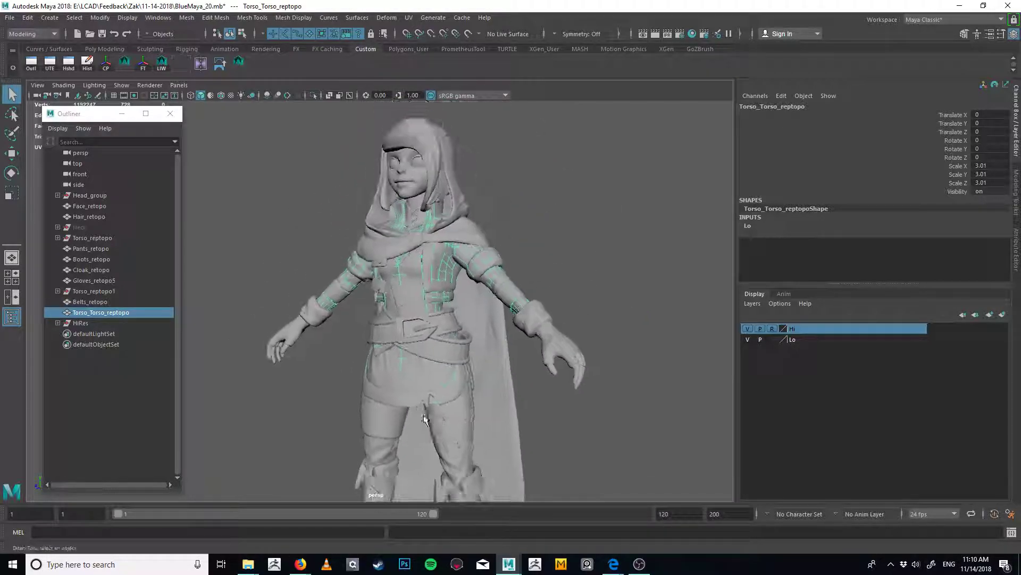
{"action": "right_click_drag", "start_coordinate": [426, 410], "coordinate": [482, 410], "text": "alt"}
{"action": "middle_click_drag", "start_coordinate": [421, 218], "coordinate": [412, 341], "text": "alt"}
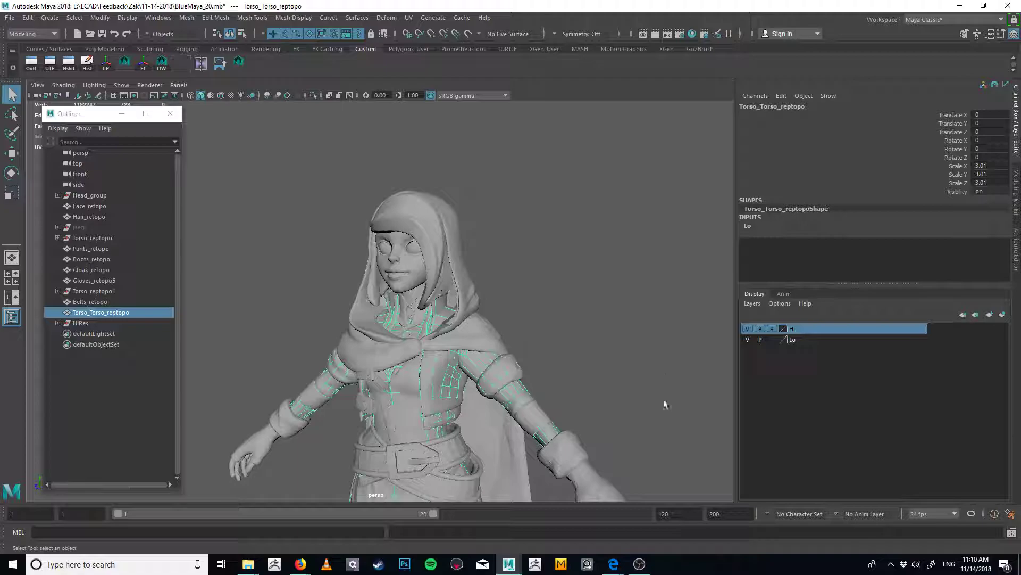
{"action": "left_click_drag", "start_coordinate": [670, 399], "coordinate": [643, 406], "text": "alt"}
{"action": "middle_click_drag", "start_coordinate": [642, 406], "coordinate": [564, 338], "text": "alt"}
{"action": "right_click_drag", "start_coordinate": [564, 338], "coordinate": [718, 330], "text": "alt"}
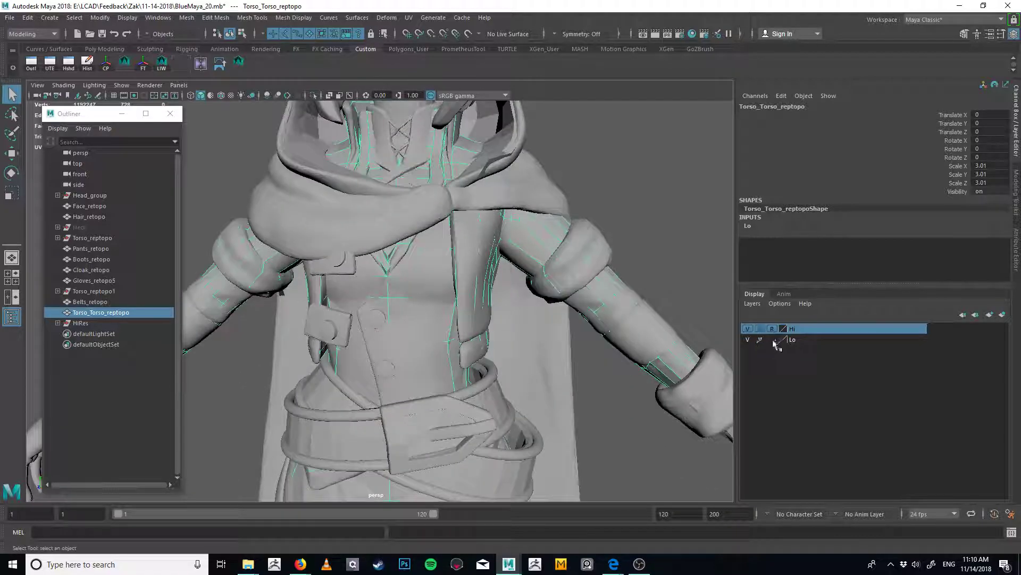
Compare the low-poly torso with the high-poly sculpt by repeatedly switching the Hi layer off and on from different angles
{"action": "left_click", "coordinate": [748, 329]}
{"action": "left_click_drag", "start_coordinate": [492, 181], "coordinate": [641, 247], "text": "alt"}
{"action": "left_click", "coordinate": [748, 329]}
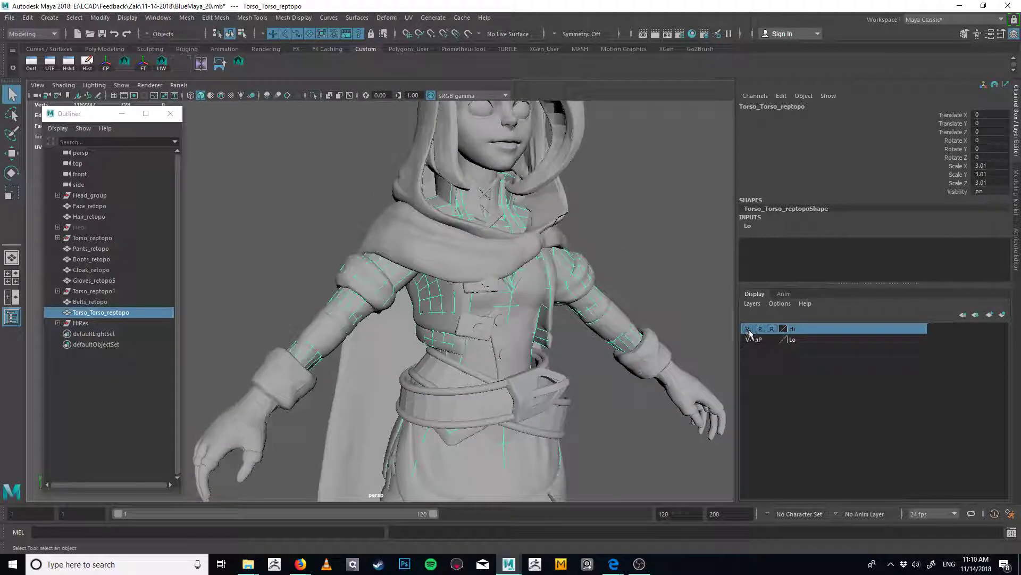
{"action": "left_click", "coordinate": [748, 329]}
{"action": "left_click", "coordinate": [748, 328]}
{"action": "left_click", "coordinate": [748, 329]}
{"action": "left_click", "coordinate": [748, 329]}
{"action": "left_click_drag", "start_coordinate": [548, 303], "coordinate": [483, 298], "text": "alt"}
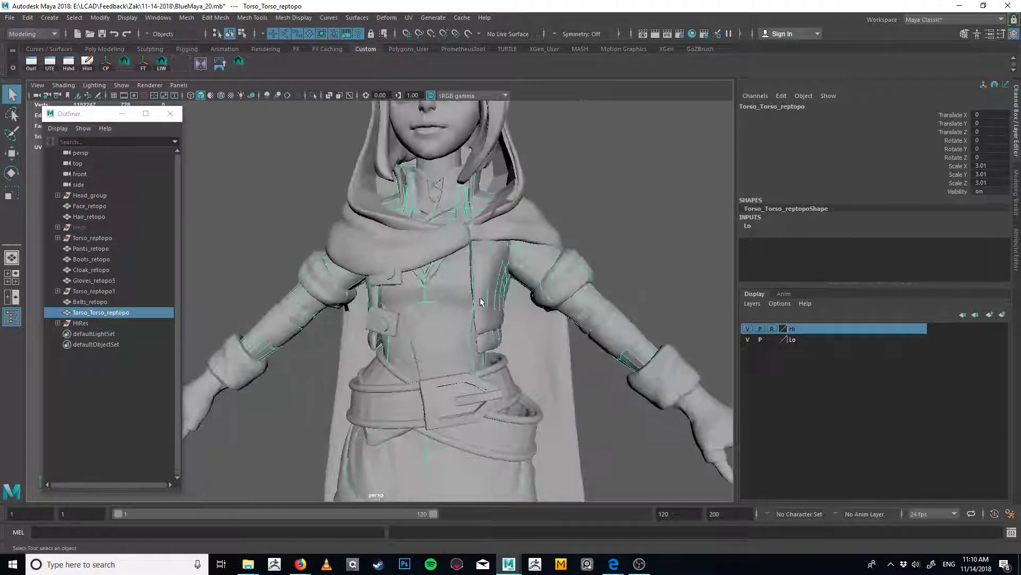
{"action": "middle_click_drag", "start_coordinate": [483, 299], "coordinate": [476, 367], "text": "alt"}
{"action": "right_click_drag", "start_coordinate": [476, 367], "coordinate": [744, 333], "text": "alt"}
{"action": "left_click_drag", "start_coordinate": [556, 293], "coordinate": [542, 319], "text": "alt"}
Hide the Hi layer and select the Face_retopo and Torso_Torso_reptopo meshes together
{"action": "left_click", "coordinate": [747, 329]}
{"action": "right_click_drag", "start_coordinate": [543, 319], "coordinate": [475, 218], "text": "alt"}
{"action": "left_click", "coordinate": [461, 275]}
{"action": "right_click_drag", "start_coordinate": [486, 318], "coordinate": [409, 280], "text": "alt"}
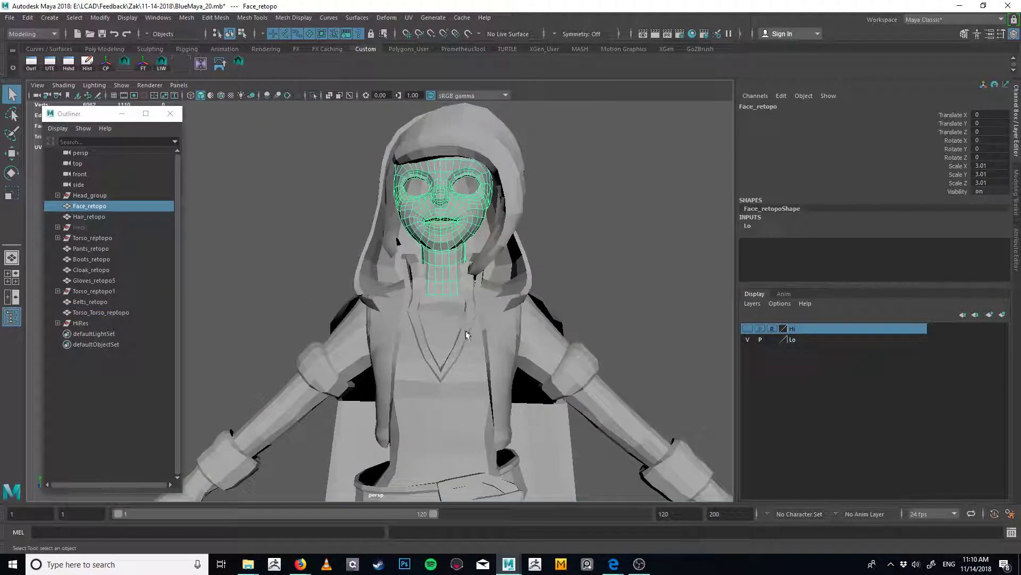
{"action": "left_click", "coordinate": [463, 321], "text": "shift"}
{"action": "right_click_drag", "start_coordinate": [462, 322], "coordinate": [490, 236], "text": "alt"}
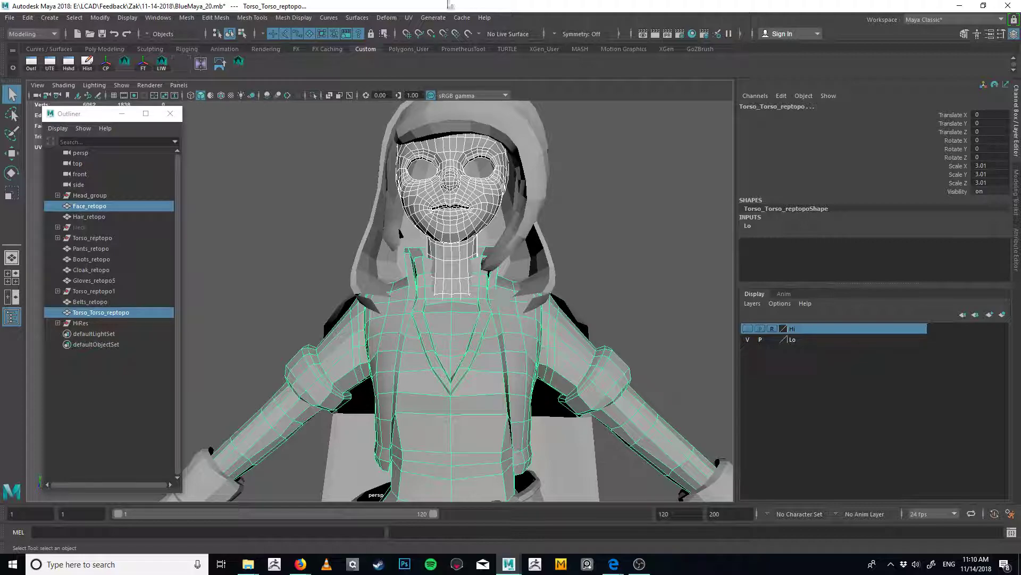
Examine the edge flow where the low-poly neck meets the torso collar
{"action": "middle_click_drag", "start_coordinate": [524, 323], "coordinate": [609, 266], "text": "alt"}
{"action": "left_click", "coordinate": [536, 203]}
{"action": "middle_click_drag", "start_coordinate": [536, 203], "coordinate": [478, 297], "text": "alt"}
{"action": "right_click_drag", "start_coordinate": [479, 297], "coordinate": [595, 261], "text": "alt"}
{"action": "left_click", "coordinate": [534, 390], "text": "shift"}
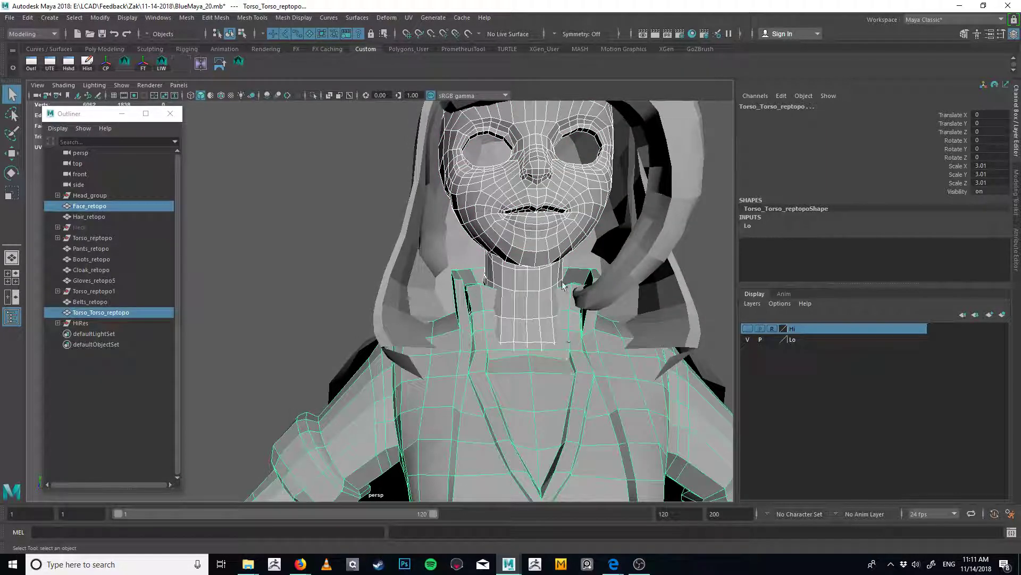
{"action": "right_click_drag", "start_coordinate": [533, 389], "coordinate": [434, 325], "text": "alt"}
{"action": "left_click_drag", "start_coordinate": [434, 323], "coordinate": [475, 151], "text": "alt"}
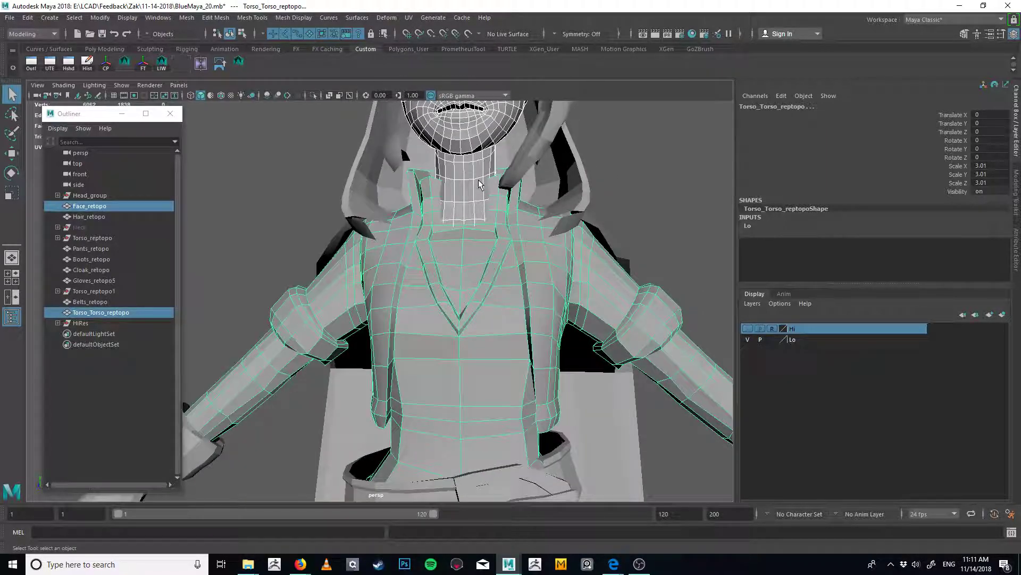
{"action": "right_click_drag", "start_coordinate": [458, 245], "coordinate": [461, 203], "text": "alt"}
{"action": "middle_click_drag", "start_coordinate": [460, 204], "coordinate": [459, 239], "text": "alt"}
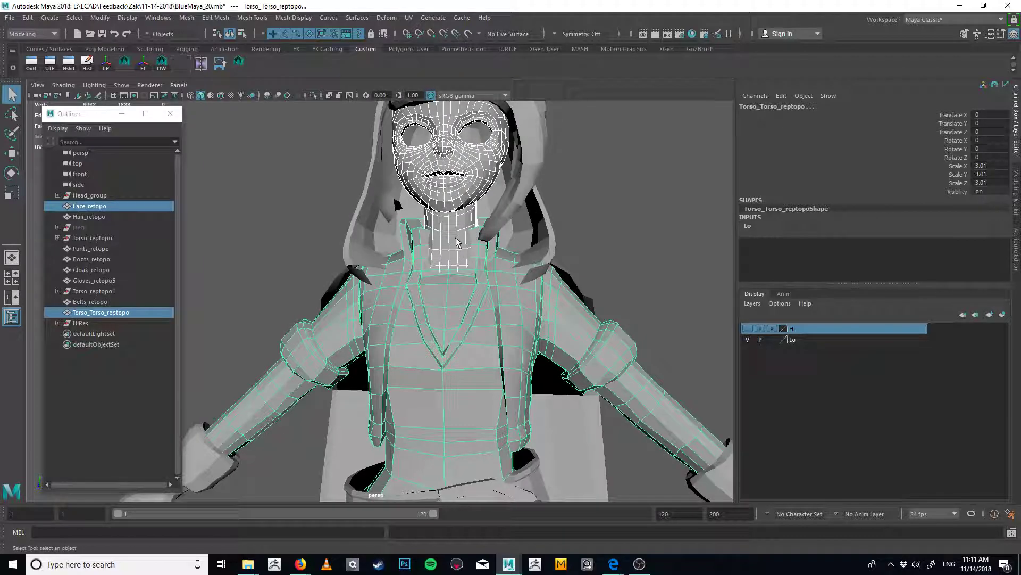
Switch Face_retopo to face selection in wireframe display and select the neck faces from the side
{"action": "left_click", "coordinate": [460, 237]}
{"action": "right_click_drag", "start_coordinate": [459, 238], "coordinate": [459, 307]}
{"action": "left_click", "coordinate": [460, 310]}
{"action": "key", "text": "4"}
{"action": "key", "text": "5"}
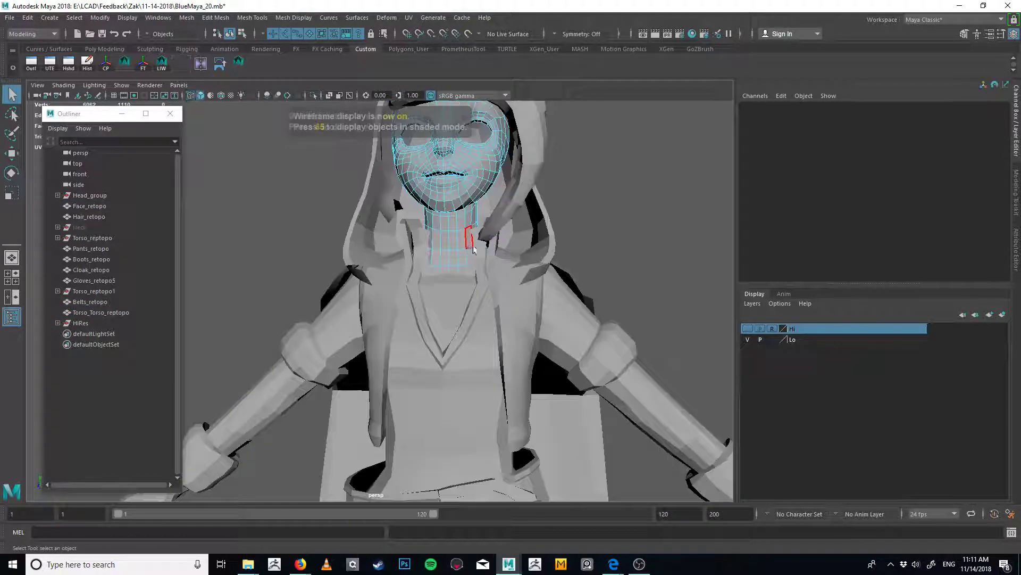
{"action": "key", "text": "4"}
{"action": "left_click_drag", "start_coordinate": [479, 233], "coordinate": [313, 325], "text": "alt"}
{"action": "left_click_drag", "start_coordinate": [280, 255], "coordinate": [276, 232], "text": "ctrl+shift"}
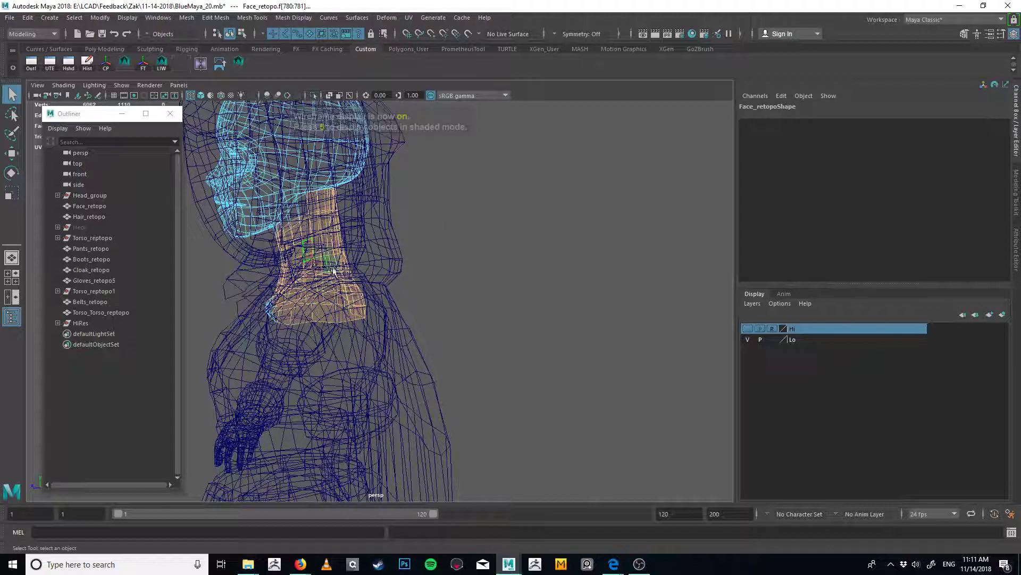
Refine the neck face selection in the side and perspective views with Object X symmetry, and return to shaded display
{"action": "key", "text": "f"}
{"action": "key", "text": "space"}
{"action": "left_click_drag", "start_coordinate": [351, 256], "coordinate": [605, 271]}
{"action": "key", "text": "f"}
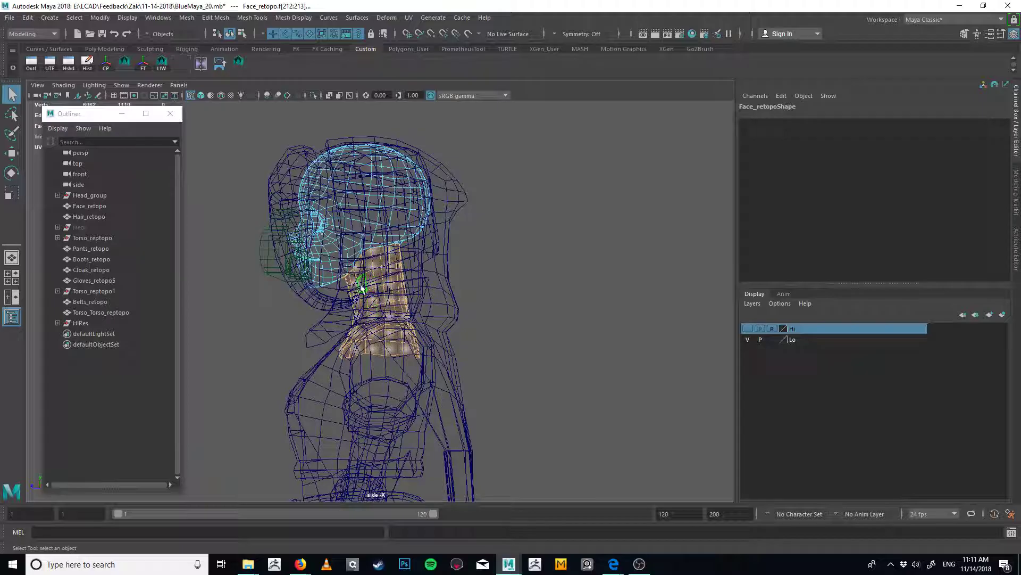
{"action": "scroll", "coordinate": [360, 290], "scroll_direction": "up", "scroll_amount": 5}
{"action": "key", "text": "space"}
{"action": "left_click_drag", "start_coordinate": [427, 336], "coordinate": [481, 314], "text": "ctrl"}
{"action": "right_click_drag", "start_coordinate": [482, 314], "coordinate": [526, 332], "text": "alt"}
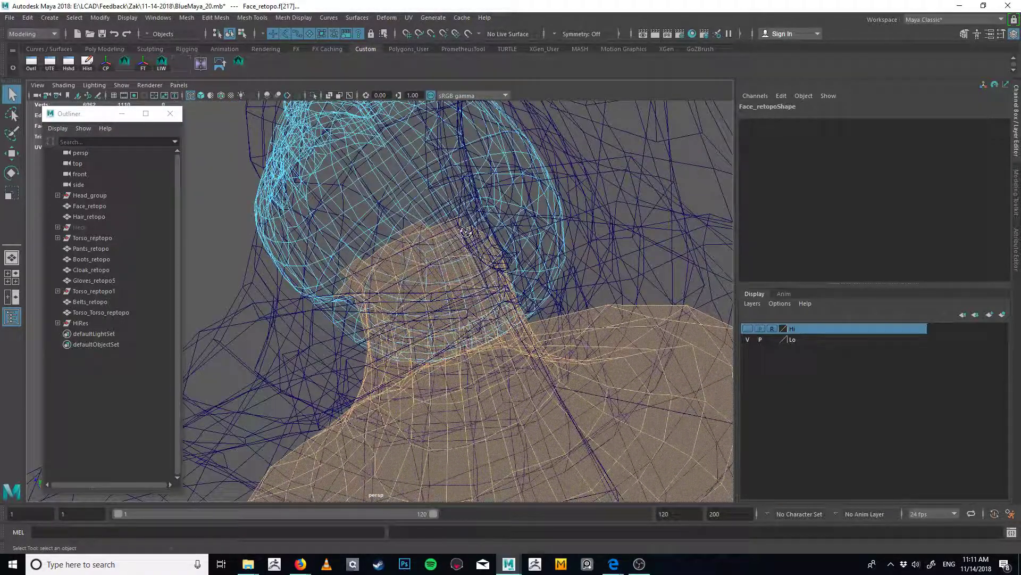
{"action": "left_click_drag", "start_coordinate": [467, 235], "coordinate": [463, 215], "text": "alt"}
{"action": "key", "text": "w"}
{"action": "mouse_move", "coordinate": [409, 261]}
{"action": "left_mouse_down"}
{"action": "mouse_move", "coordinate": [397, 216]}
{"action": "mouse_move", "coordinate": [459, 276]}
{"action": "mouse_move", "coordinate": [471, 319]}
{"action": "left_mouse_up"}
{"action": "key", "text": "5"}
{"action": "right_click_drag", "start_coordinate": [470, 319], "coordinate": [429, 323], "text": "alt"}
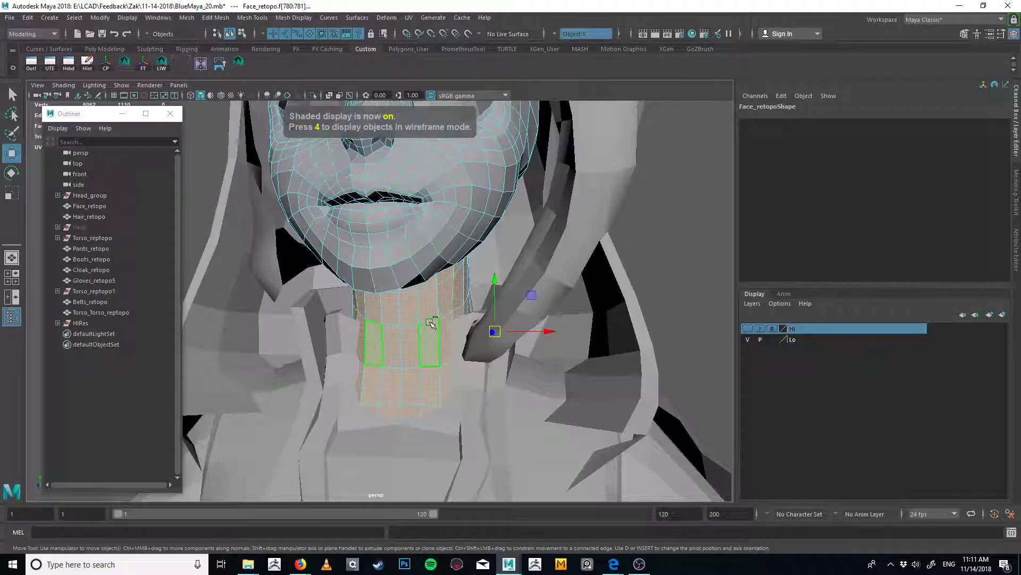
Extract the selected neck faces from Face_retopo, select the separated neck piece and delete its history
{"action": "right_click", "coordinate": [430, 323], "text": "shift"}
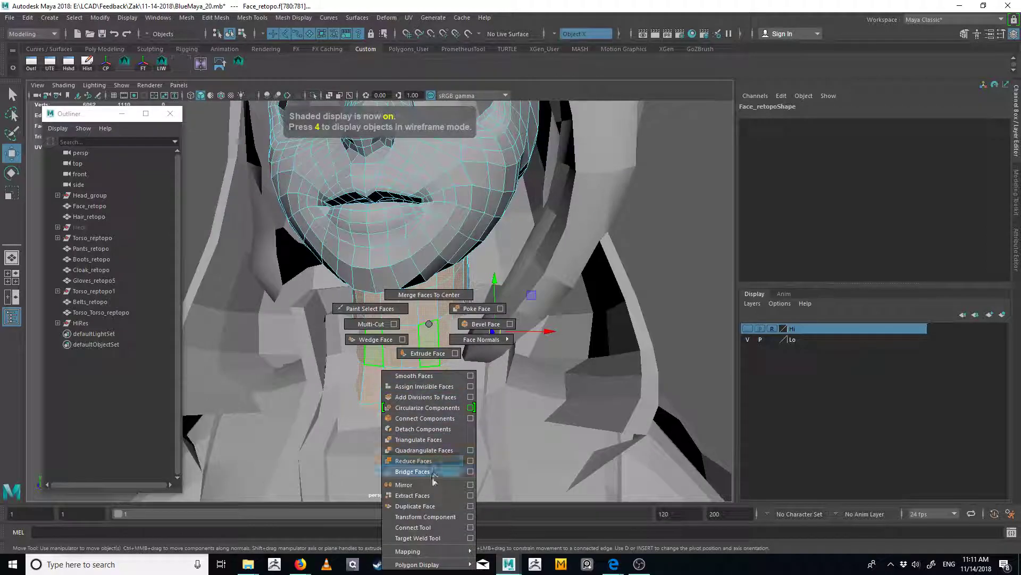
{"action": "left_click", "coordinate": [413, 495]}
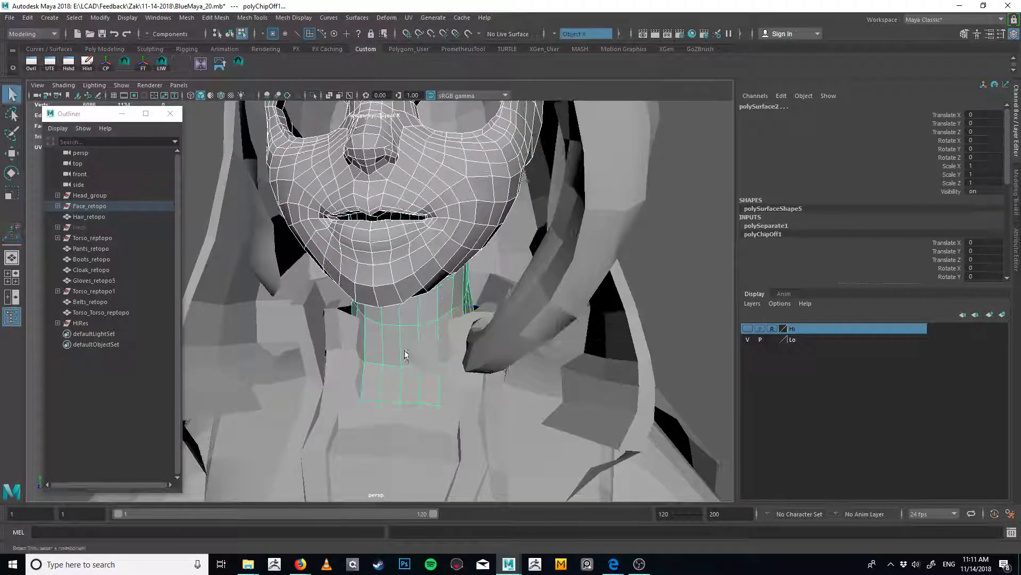
{"action": "right_click_drag", "start_coordinate": [407, 357], "coordinate": [424, 335]}
{"action": "left_click", "coordinate": [412, 341]}
{"action": "left_click_drag", "start_coordinate": [382, 348], "coordinate": [458, 290], "text": "alt"}
{"action": "middle_click_drag", "start_coordinate": [458, 290], "coordinate": [581, 228], "text": "alt"}
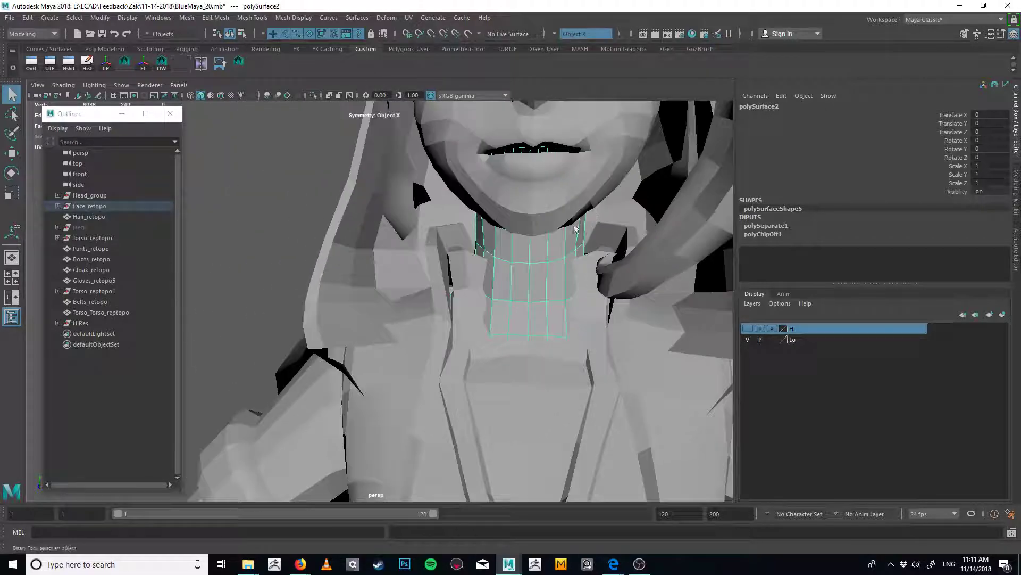
{"action": "left_click_drag", "start_coordinate": [580, 226], "coordinate": [546, 241], "text": "alt"}
{"action": "key", "text": "4"}
{"action": "key", "text": "5"}
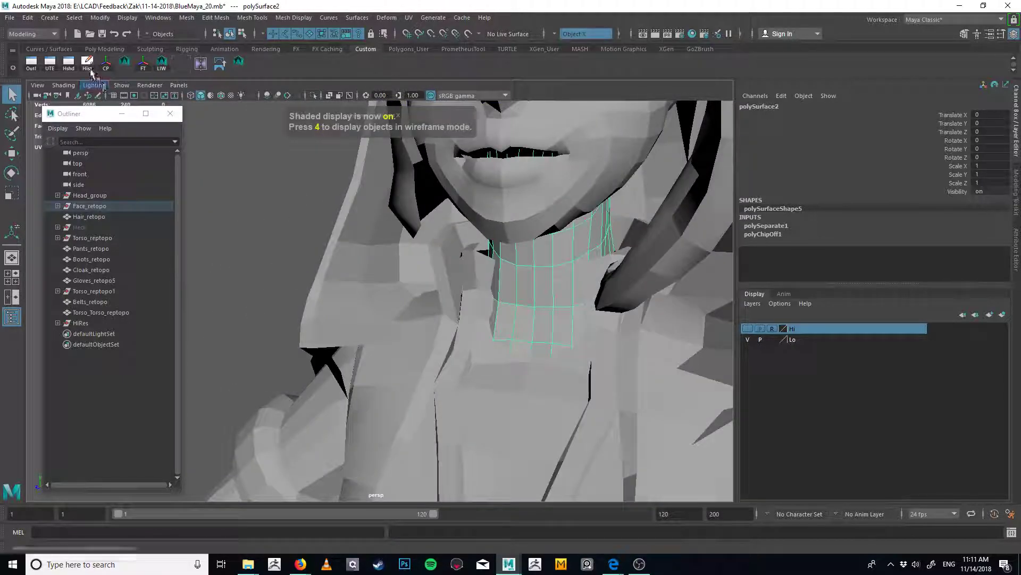
Add the torso mesh to the neck selection and isolate both in the viewport
{"action": "left_click", "coordinate": [422, 323]}
{"action": "left_click_drag", "start_coordinate": [422, 324], "coordinate": [474, 369], "text": "alt"}
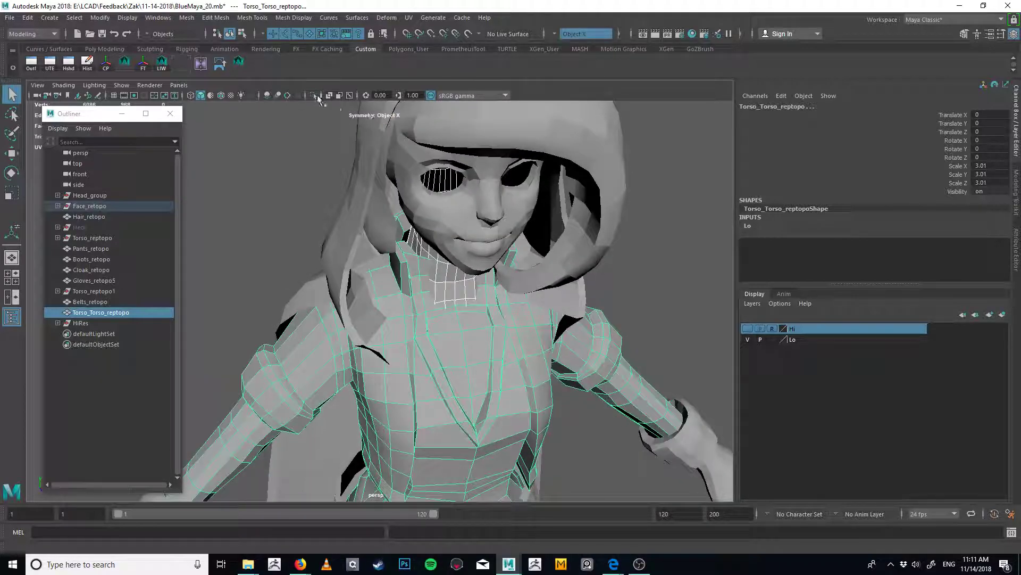
{"action": "left_click", "coordinate": [314, 96]}
{"action": "left_click_drag", "start_coordinate": [349, 175], "coordinate": [520, 277], "text": "alt"}
{"action": "scroll", "coordinate": [521, 277], "scroll_direction": "up", "scroll_amount": 5}
Simplify the isolated neck mesh by collapsing three sets of its edges
{"action": "left_click", "coordinate": [408, 341]}
{"action": "right_click_drag", "start_coordinate": [408, 343], "coordinate": [408, 306]}
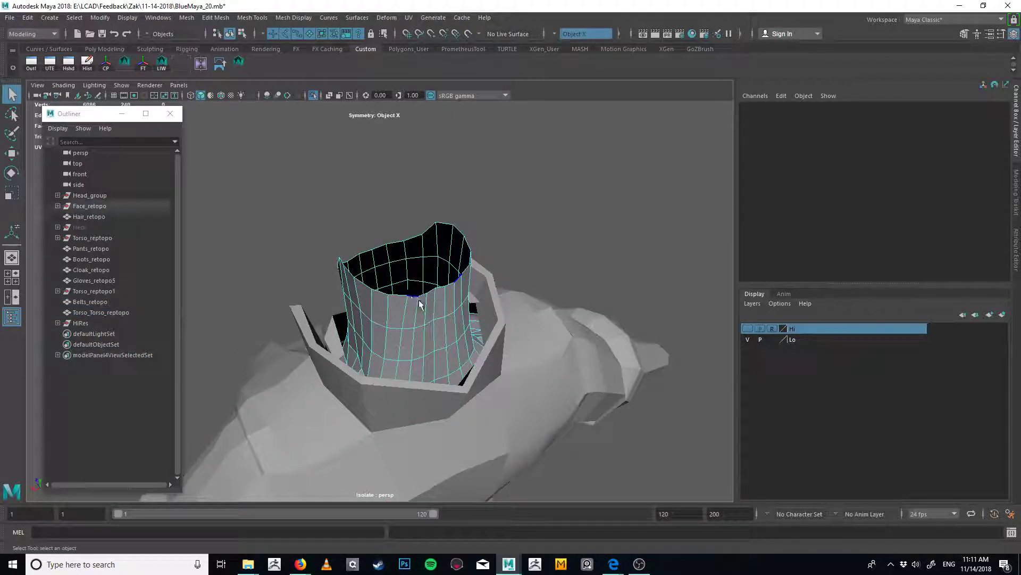
{"action": "left_click", "coordinate": [416, 299]}
{"action": "left_click_drag", "start_coordinate": [417, 300], "coordinate": [417, 345], "text": "alt"}
{"action": "right_click_drag", "start_coordinate": [439, 352], "coordinate": [432, 370], "text": "ctrl"}
{"action": "left_click_drag", "start_coordinate": [432, 370], "coordinate": [394, 319], "text": "alt"}
{"action": "key", "text": "ctrl+alt+c"}
{"action": "key", "text": "ctrl+alt+c"}
{"action": "left_click", "coordinate": [407, 343]}
{"action": "left_click", "coordinate": [467, 258]}
{"action": "left_click_drag", "start_coordinate": [467, 257], "coordinate": [440, 266], "text": "alt"}
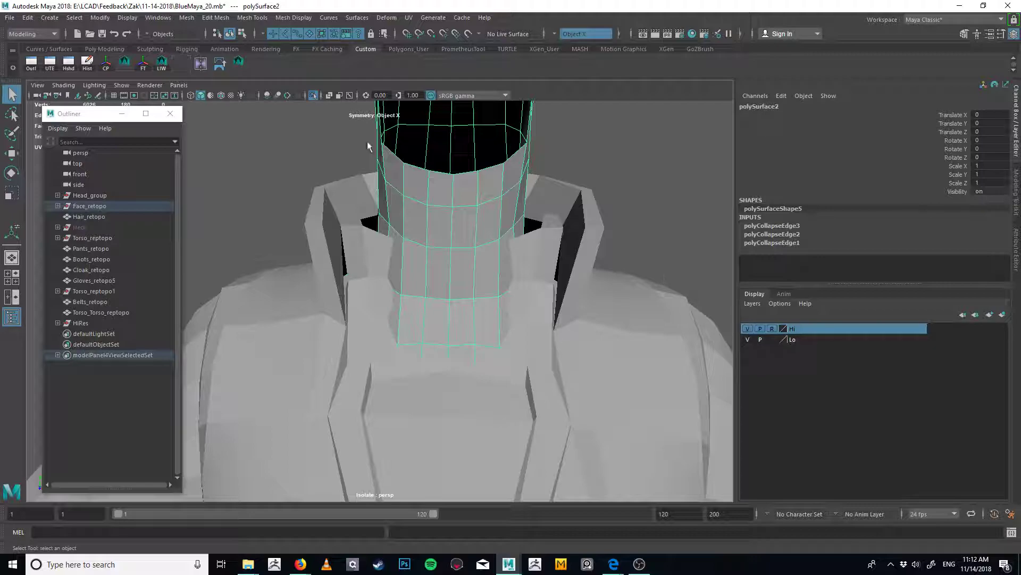
Exit isolation, check the simplified neck against the high-poly collar, and hide the Hi layer
{"action": "left_click", "coordinate": [314, 96]}
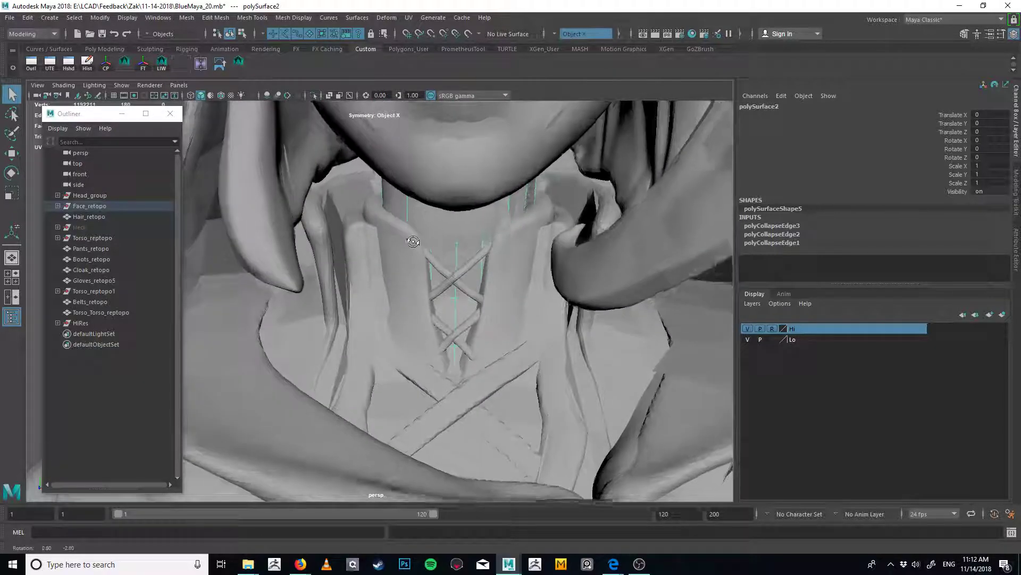
{"action": "key", "text": "4"}
{"action": "key", "text": "5"}
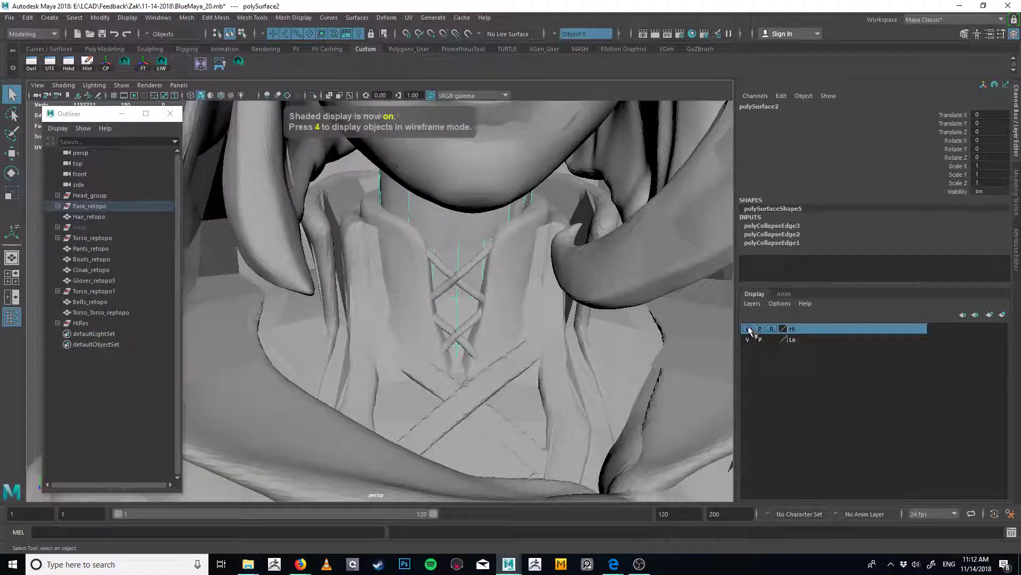
{"action": "left_click", "coordinate": [748, 329]}
Select the vertices at the top of the low-poly torso's collar strip and frame them with the Hi layer visible
{"action": "left_click", "coordinate": [378, 259]}
{"action": "mouse_move", "coordinate": [373, 264]}
{"action": "left_mouse_down", "text": "alt"}
{"action": "mouse_move", "coordinate": [401, 273]}
{"action": "mouse_move", "coordinate": [360, 259]}
{"action": "left_mouse_up", "text": "alt"}
{"action": "key", "text": "F9"}
{"action": "left_click", "coordinate": [365, 224]}
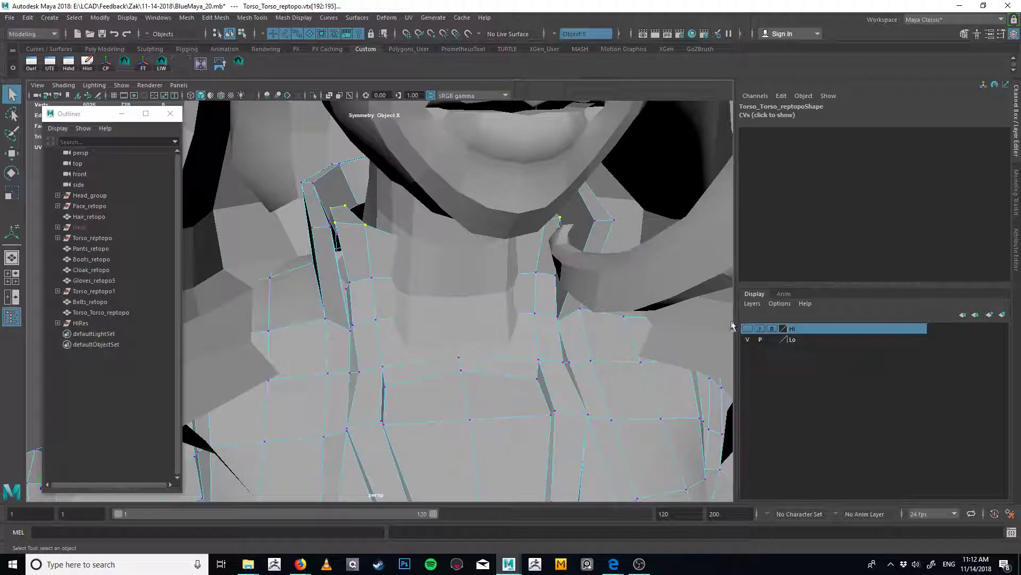
{"action": "left_click", "coordinate": [748, 329]}
{"action": "left_click_drag", "start_coordinate": [493, 287], "coordinate": [494, 297], "text": "alt"}
{"action": "key", "text": "f"}
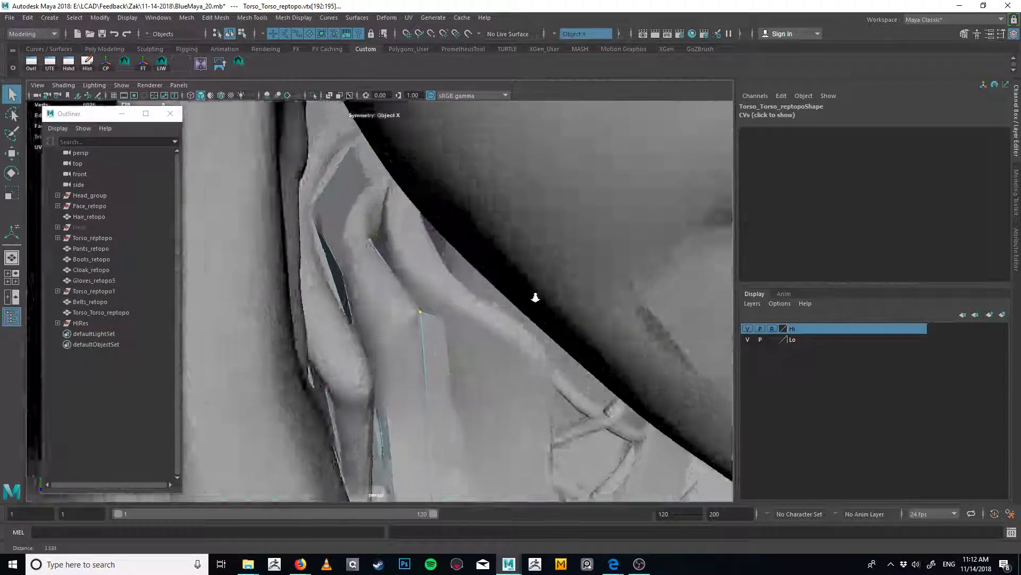
{"action": "left_click_drag", "start_coordinate": [377, 289], "coordinate": [403, 270], "text": "alt"}
{"action": "key", "text": "4"}
{"action": "key", "text": "5"}
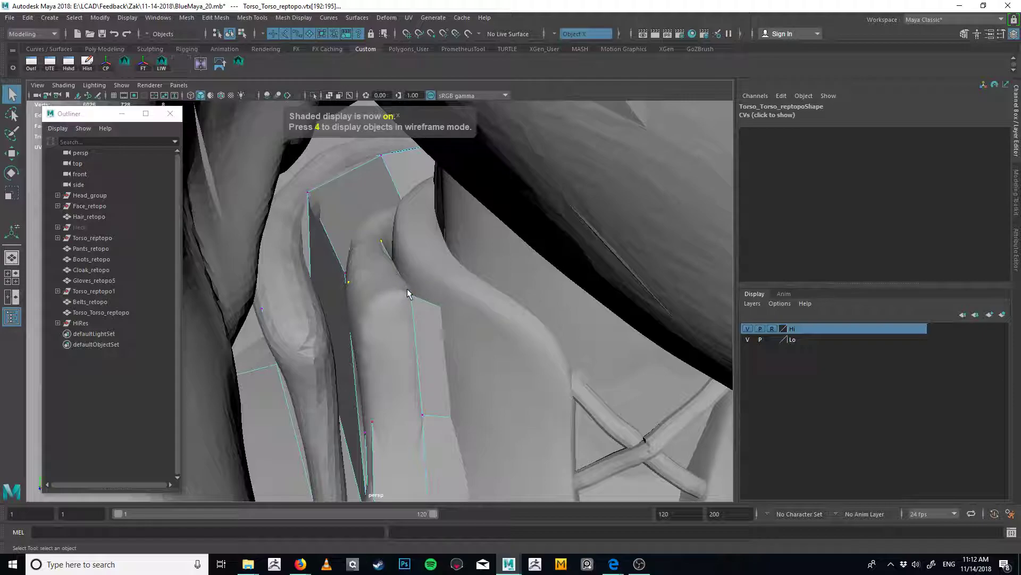
Extrude the top edge of the torso's collar strip and move it up along the high-poly collar
{"action": "key", "text": "F10"}
{"action": "left_click", "coordinate": [404, 274]}
{"action": "key", "text": "ctrl+e"}
{"action": "key", "text": "w"}
{"action": "left_click_drag", "start_coordinate": [400, 238], "coordinate": [396, 211]}
{"action": "left_click_drag", "start_coordinate": [442, 242], "coordinate": [411, 237], "text": "alt"}
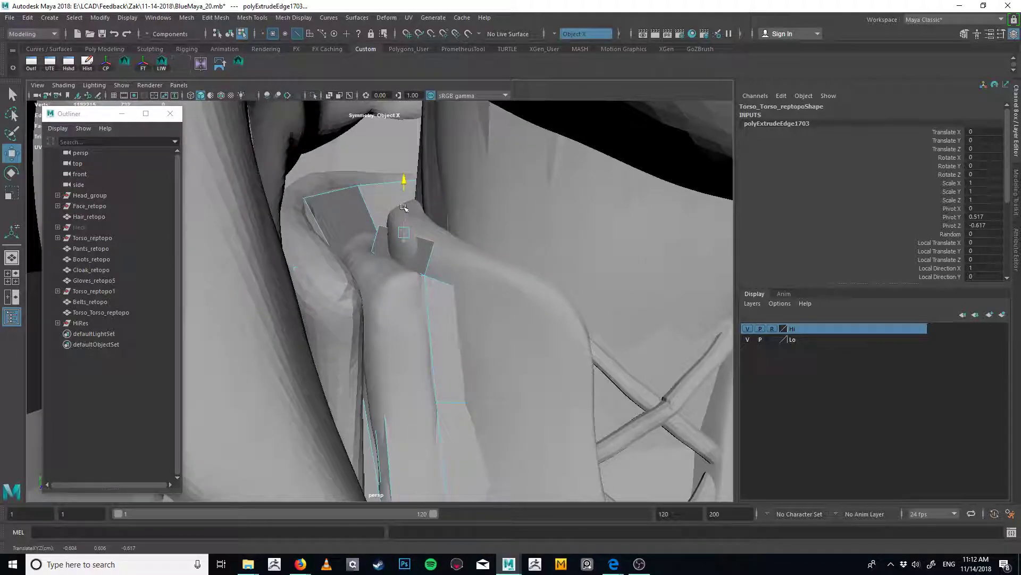
Examine the extruded collar edge against the high-poly collar from several angles and in wireframe, shaded and textured display
{"action": "right_click_drag", "start_coordinate": [403, 208], "coordinate": [400, 228], "text": "alt"}
{"action": "left_click_drag", "start_coordinate": [415, 224], "coordinate": [462, 281], "text": "alt"}
{"action": "right_click_drag", "start_coordinate": [463, 281], "coordinate": [420, 257], "text": "alt"}
{"action": "left_click_drag", "start_coordinate": [420, 257], "coordinate": [396, 248], "text": "alt"}
{"action": "right_click_drag", "start_coordinate": [397, 248], "coordinate": [438, 291], "text": "alt"}
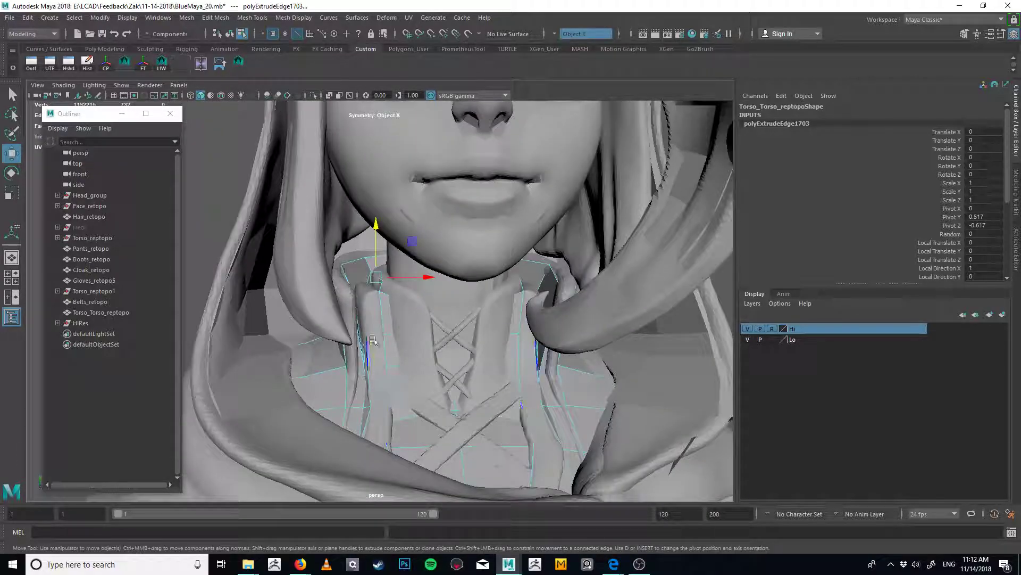
{"action": "left_click_drag", "start_coordinate": [367, 295], "coordinate": [436, 297], "text": "alt"}
{"action": "middle_click_drag", "start_coordinate": [452, 313], "coordinate": [461, 342], "text": "alt"}
{"action": "scroll", "coordinate": [396, 301], "scroll_direction": "up", "scroll_amount": 3}
{"action": "key", "text": "4"}
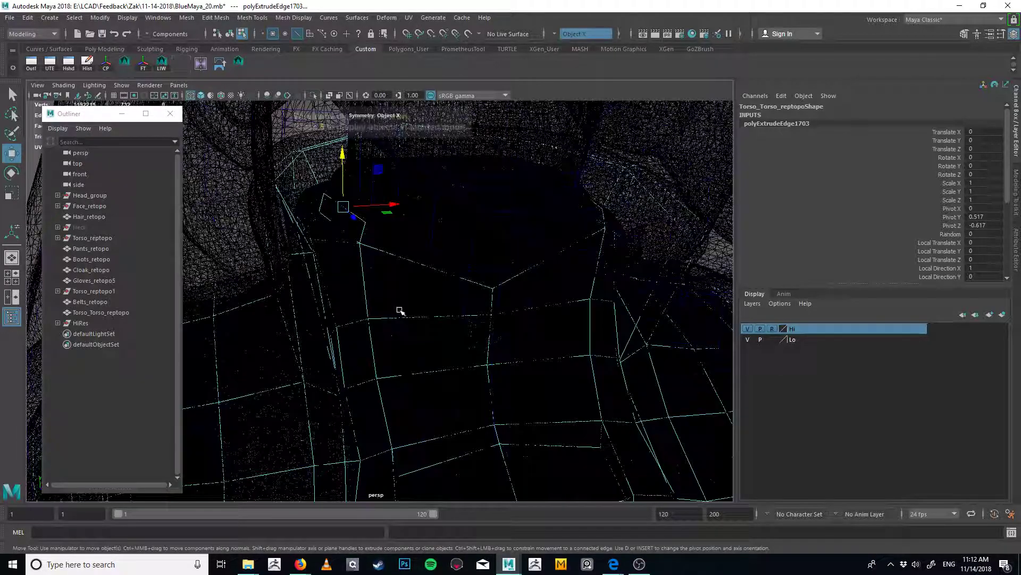
{"action": "key", "text": "5"}
{"action": "key", "text": "6"}
{"action": "mouse_move", "coordinate": [397, 313]}
{"action": "left_mouse_down", "text": "alt"}
{"action": "mouse_move", "coordinate": [380, 285]}
{"action": "mouse_move", "coordinate": [386, 246]}
{"action": "mouse_move", "coordinate": [399, 244]}
{"action": "mouse_move", "coordinate": [395, 277]}
{"action": "left_mouse_up", "text": "alt"}
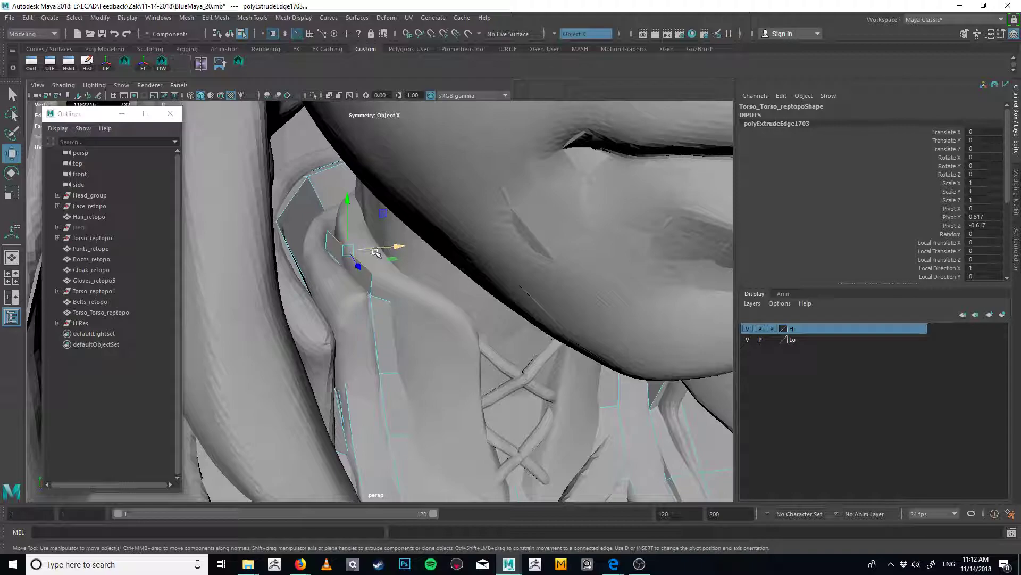
Extrude the end edge of the low-poly torso's collar strip again and rotate it to follow the high-poly collar
{"action": "left_click_drag", "start_coordinate": [376, 253], "coordinate": [369, 192], "text": "shift"}
{"action": "key", "text": "e"}
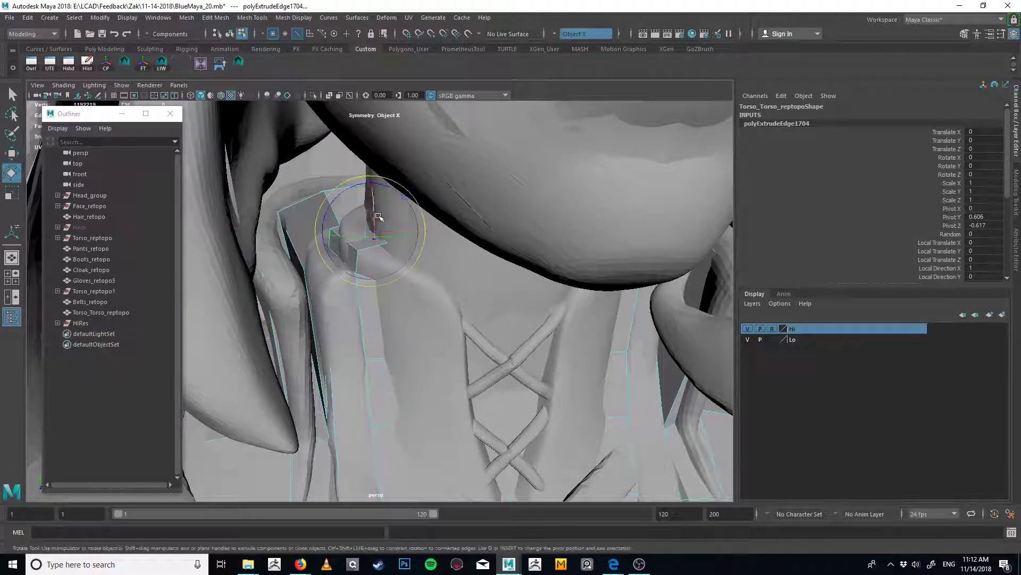
{"action": "key", "text": "w"}
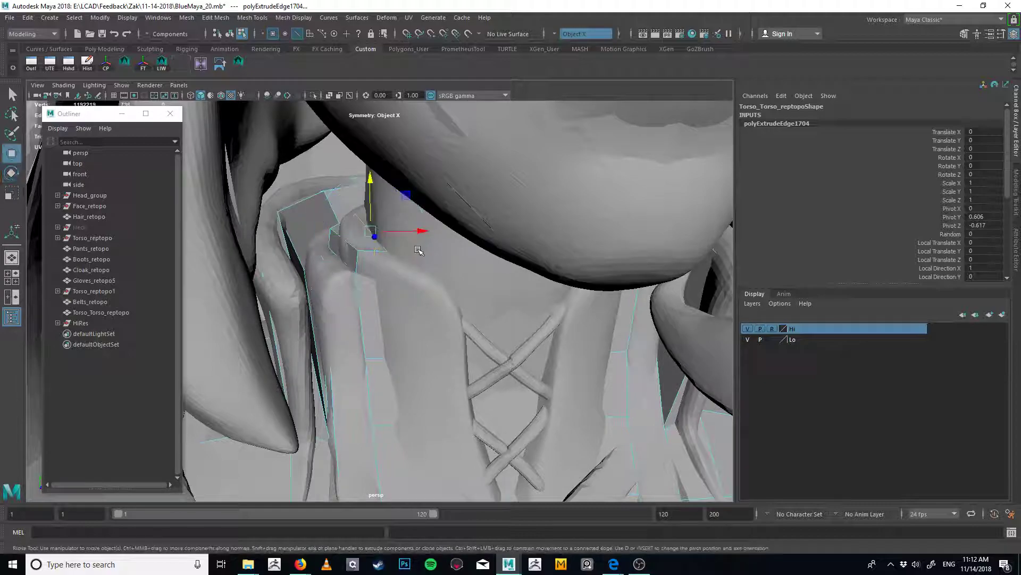
Cut a vertical edge through the front of the low-poly neck, from the chest to the neckline, on one side of centre
{"action": "left_click_drag", "start_coordinate": [379, 218], "coordinate": [456, 304], "text": "alt"}
{"action": "key", "text": "4"}
{"action": "key", "text": "5"}
{"action": "right_click_drag", "start_coordinate": [456, 305], "coordinate": [360, 296], "text": "alt"}
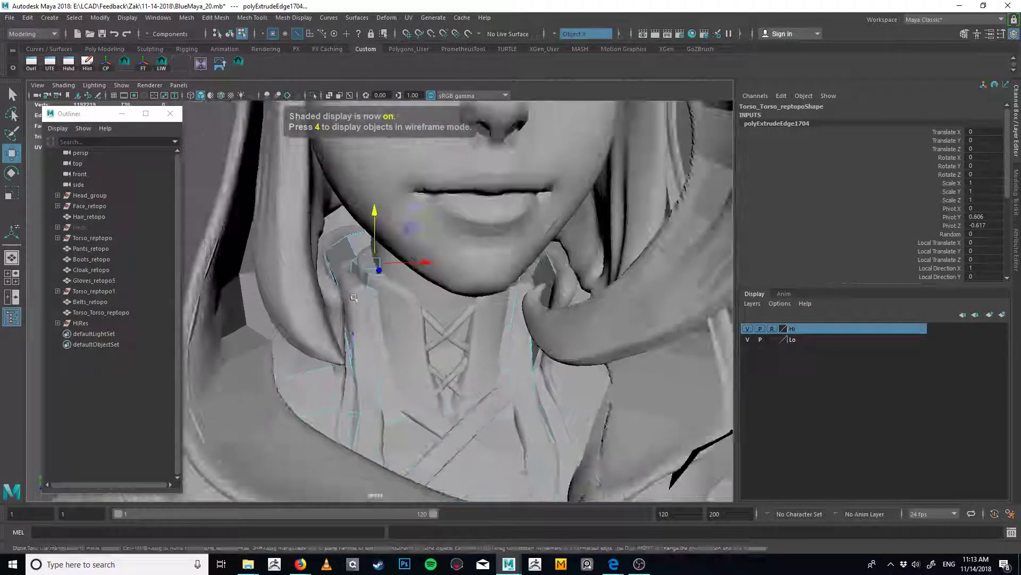
{"action": "key", "text": "4"}
{"action": "middle_click_drag", "start_coordinate": [447, 331], "coordinate": [433, 254], "text": "alt"}
{"action": "key", "text": "5"}
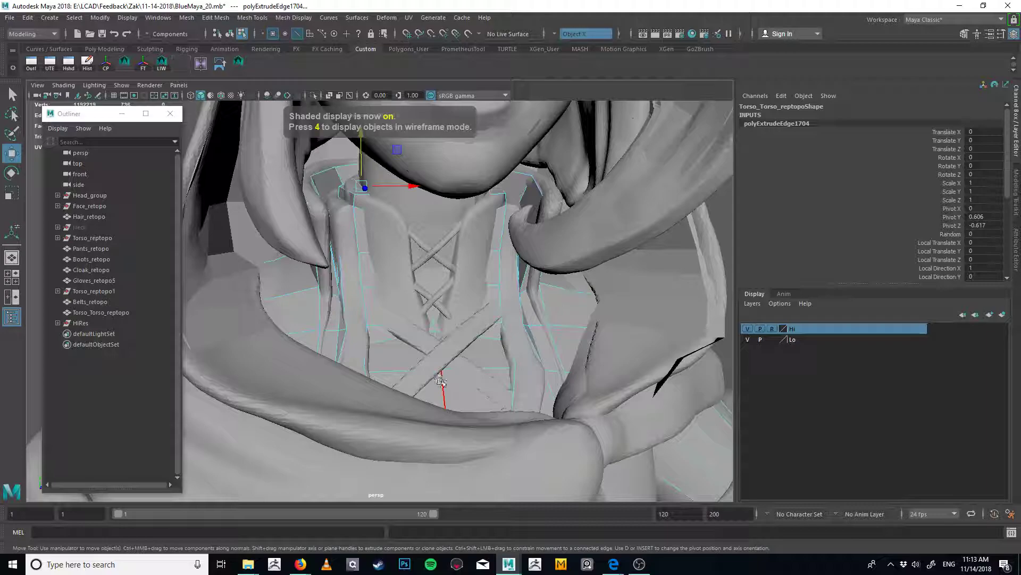
{"action": "key", "text": "g"}
{"action": "key", "text": "4"}
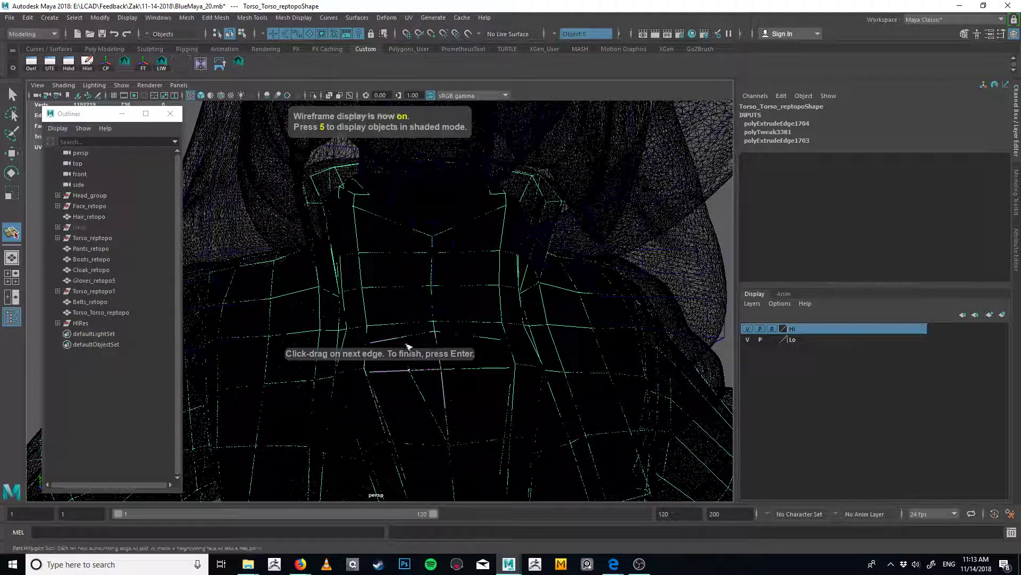
{"action": "left_click", "coordinate": [394, 223]}
{"action": "key", "text": "w"}
Cut a matching vertical edge from the chest to the neckline on the opposite side of the low-poly neck
{"action": "key", "text": "5"}
{"action": "key", "text": "4"}
{"action": "left_click_drag", "start_coordinate": [652, 314], "coordinate": [470, 381], "text": "alt"}
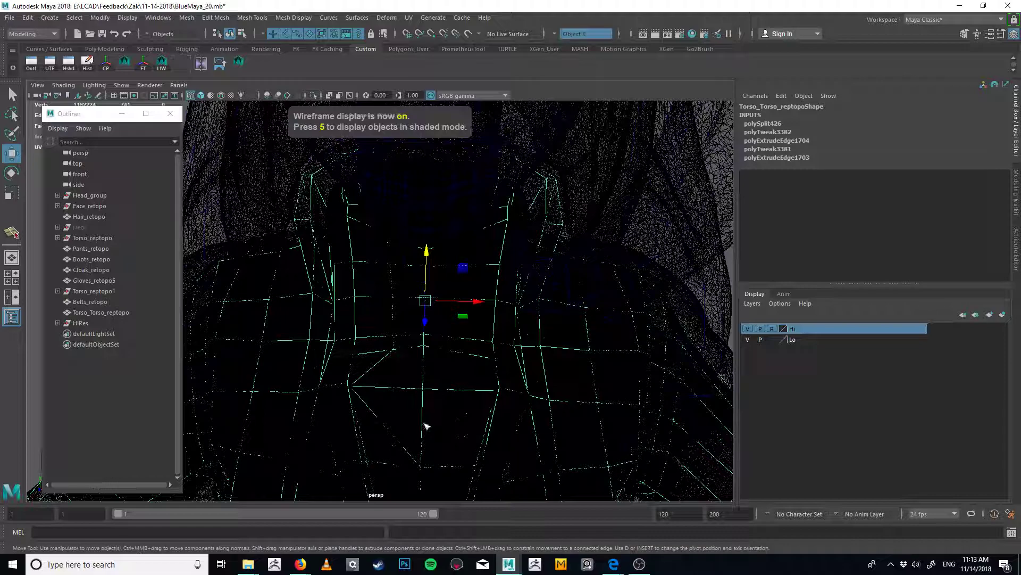
{"action": "key", "text": "y"}
{"action": "left_click", "coordinate": [467, 390]}
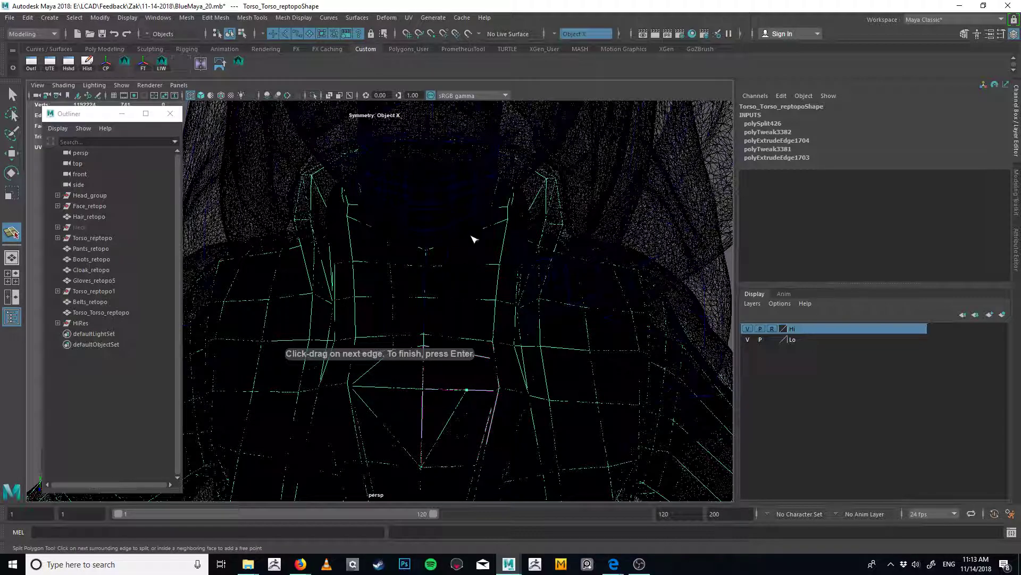
{"action": "key", "text": "Return"}
{"action": "key", "text": "w"}
{"action": "key", "text": "5"}
Fit the vertices at the end of the extruded collar strip to the top of the high-poly collar
{"action": "scroll", "coordinate": [509, 337], "scroll_direction": "down", "scroll_amount": 5}
{"action": "left_click_drag", "start_coordinate": [510, 336], "coordinate": [553, 298], "text": "alt"}
{"action": "key", "text": "4"}
{"action": "key", "text": "5"}
{"action": "middle_click_drag", "start_coordinate": [524, 295], "coordinate": [545, 335], "text": "alt"}
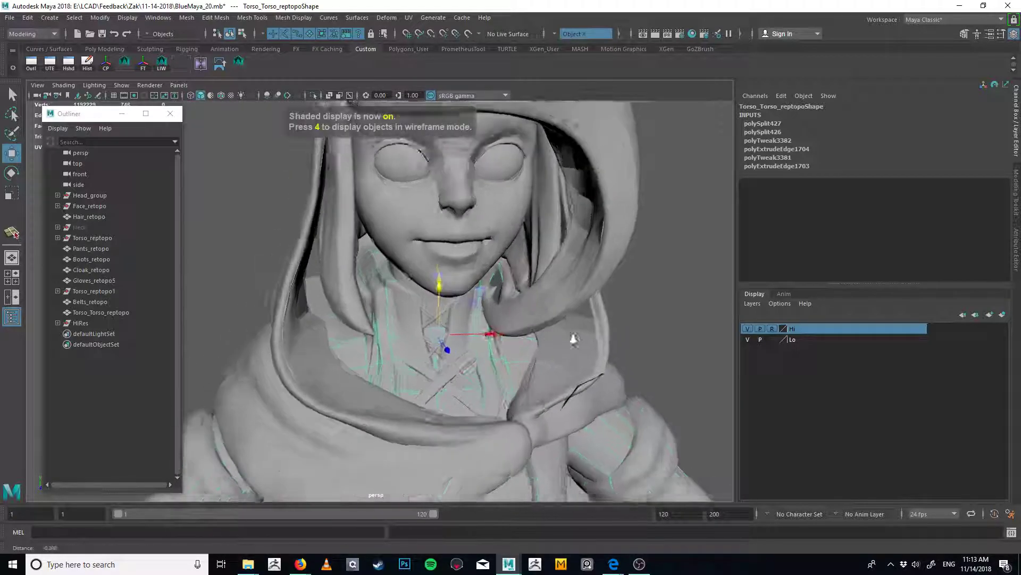
{"action": "scroll", "coordinate": [422, 335], "scroll_direction": "up", "scroll_amount": 5}
{"action": "key", "text": "F9"}
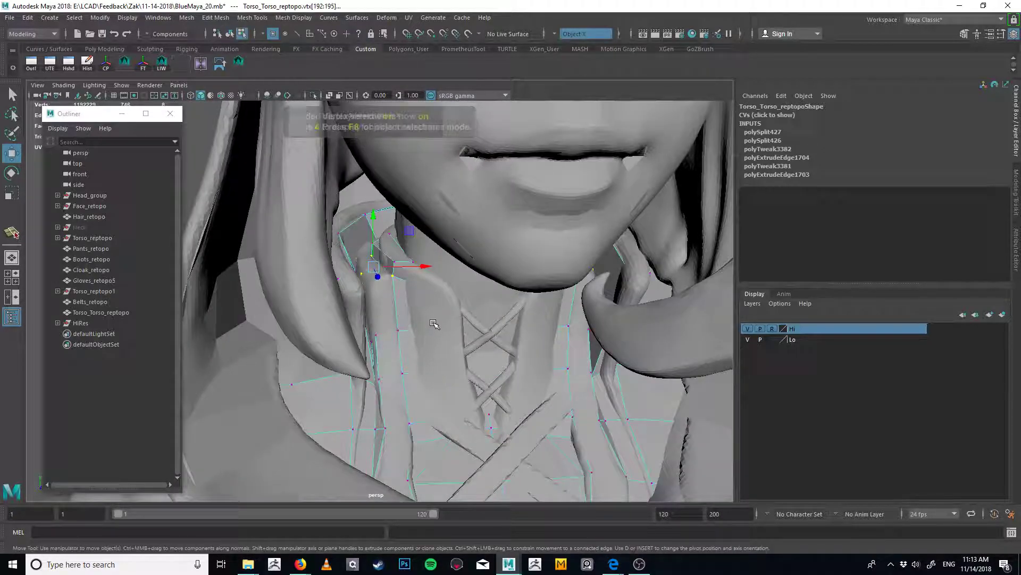
{"action": "key", "text": "4"}
{"action": "key", "text": "5"}
{"action": "mouse_move", "coordinate": [441, 294]}
{"action": "left_mouse_down"}
{"action": "mouse_move", "coordinate": [442, 265]}
{"action": "mouse_move", "coordinate": [480, 285]}
{"action": "mouse_move", "coordinate": [466, 296]}
{"action": "left_mouse_up"}
{"action": "right_click_drag", "start_coordinate": [465, 296], "coordinate": [494, 292], "text": "alt"}
{"action": "mouse_move", "coordinate": [495, 292]}
{"action": "left_mouse_down", "text": "alt"}
{"action": "mouse_move", "coordinate": [502, 296]}
{"action": "mouse_move", "coordinate": [489, 283]}
{"action": "left_mouse_up", "text": "alt"}
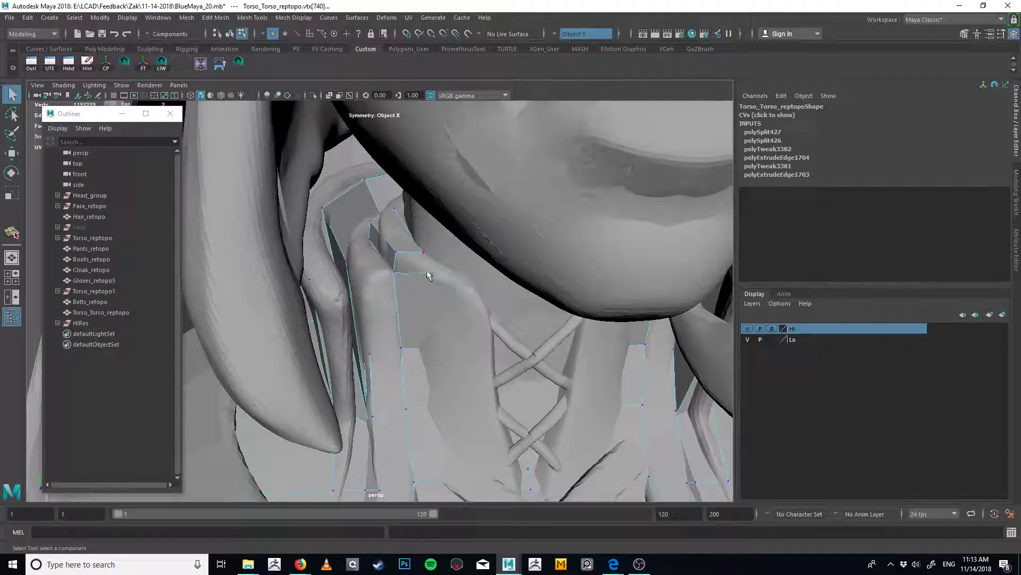
Extrude the collar strip's front edge toward the neckline along the high-poly collar and switch to vertex selection
{"action": "key", "text": "F10"}
{"action": "left_click", "coordinate": [413, 255]}
{"action": "key", "text": "ctrl+e"}
{"action": "key", "text": "w"}
{"action": "left_click_drag", "start_coordinate": [438, 268], "coordinate": [493, 286], "text": "alt"}
{"action": "key", "text": "F9"}
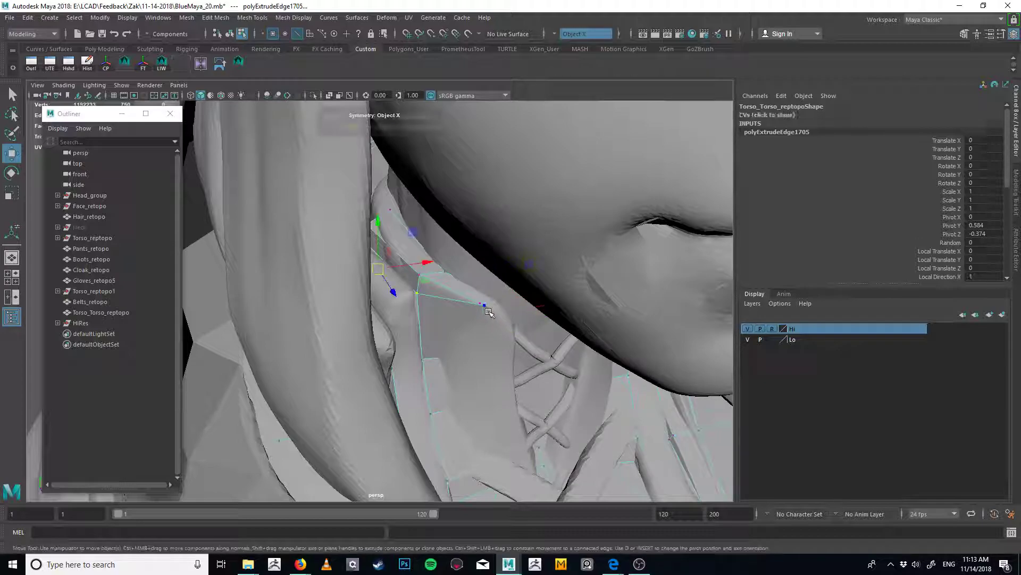
Merge the extruded strip's loose vertex into the adjacent corner of the low-poly neckline
{"action": "key", "text": "4"}
{"action": "mouse_move", "coordinate": [481, 310]}
{"action": "left_mouse_down"}
{"action": "mouse_move", "coordinate": [507, 304]}
{"action": "mouse_move", "coordinate": [446, 276]}
{"action": "mouse_move", "coordinate": [461, 239]}
{"action": "mouse_move", "coordinate": [437, 282]}
{"action": "left_mouse_up"}
{"action": "key", "text": "g"}
{"action": "key", "text": "5"}
{"action": "key", "text": "w"}
{"action": "key", "text": "4"}
{"action": "key", "text": "5"}
{"action": "key", "text": "4"}
{"action": "key", "text": "ctrl+shift+x"}
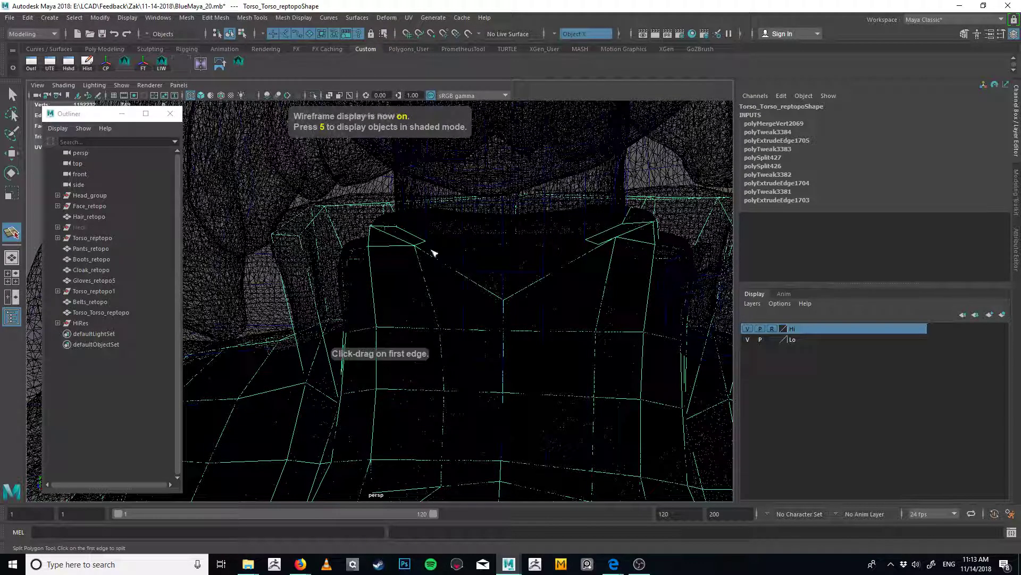
Turn off symmetry and extrude the short front edge of the collar strip to the centre of the neckline
{"action": "key", "text": "F10"}
{"action": "key", "text": "q"}
{"action": "left_click", "coordinate": [423, 246]}
{"action": "key", "text": "ctrl+e"}
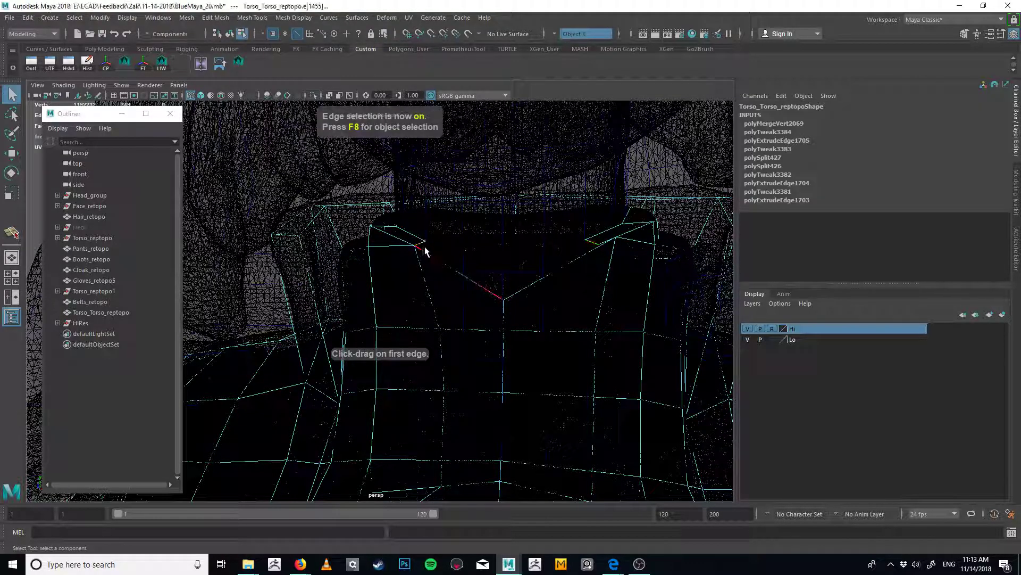
{"action": "left_click_drag", "start_coordinate": [421, 244], "coordinate": [489, 268]}
{"action": "key", "text": "ctrl+z"}
{"action": "right_click_drag", "start_coordinate": [480, 242], "coordinate": [471, 186], "text": "ctrl+shift"}
{"action": "left_click_drag", "start_coordinate": [471, 186], "coordinate": [471, 181]}
{"action": "left_click_drag", "start_coordinate": [501, 241], "coordinate": [527, 251]}
{"action": "left_click_drag", "start_coordinate": [420, 244], "coordinate": [492, 312]}
Merge the extruded strip into the vertex at the neckline's centre and adjust the centre vertices
{"action": "key", "text": "F9"}
{"action": "left_click", "coordinate": [493, 274]}
{"action": "key", "text": "m"}
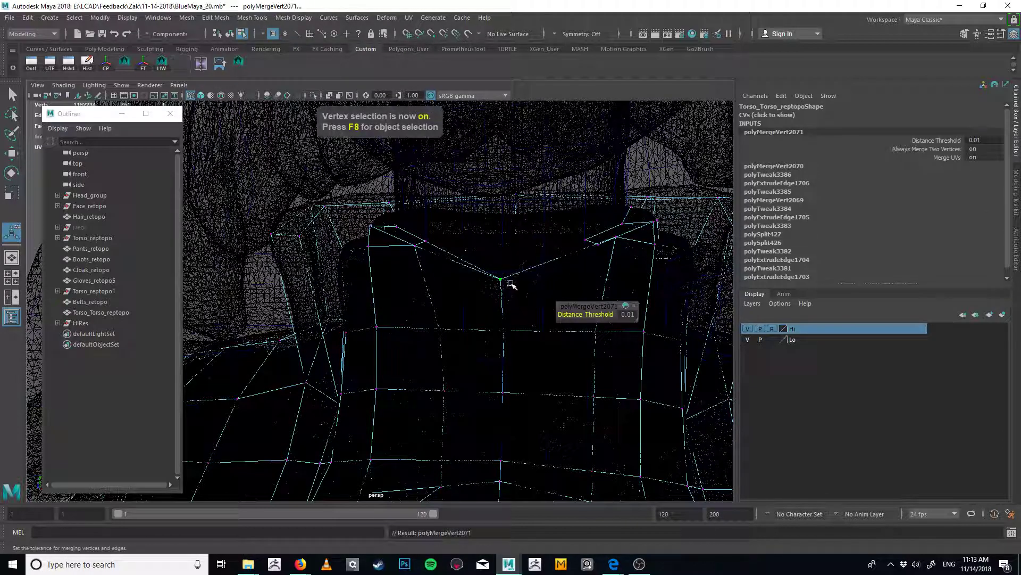
{"action": "key", "text": "w"}
{"action": "left_click", "coordinate": [498, 286]}
{"action": "left_click_drag", "start_coordinate": [527, 283], "coordinate": [530, 283]}
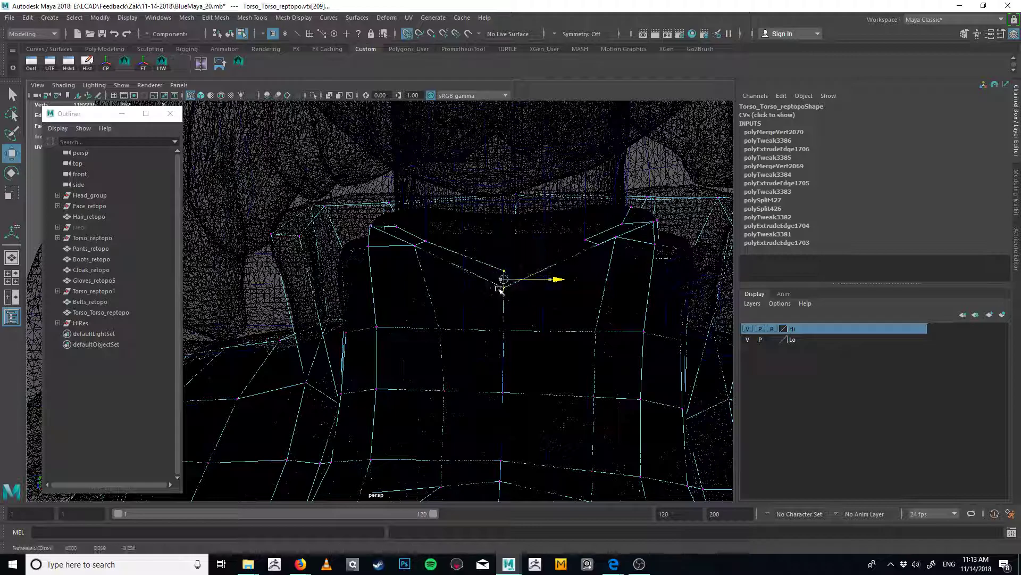
Try to snap the selected neckline centre vertices to the grid in the front view
{"action": "scroll", "coordinate": [515, 286], "scroll_direction": "down", "scroll_amount": 3}
{"action": "key", "text": "5"}
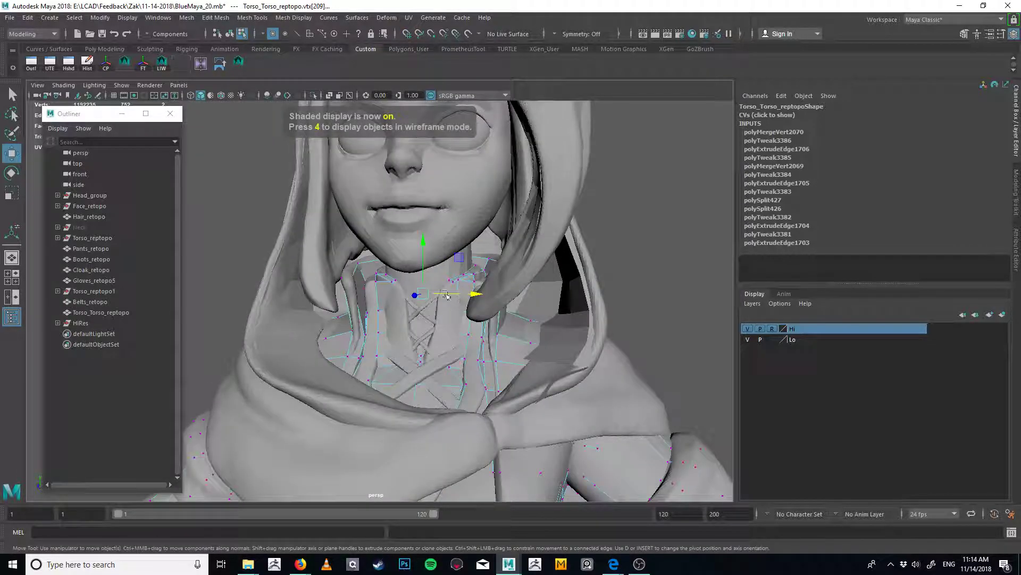
{"action": "mouse_move", "coordinate": [421, 299]}
{"action": "left_mouse_down", "text": "alt"}
{"action": "mouse_move", "coordinate": [403, 326]}
{"action": "mouse_move", "coordinate": [468, 301]}
{"action": "left_mouse_up", "text": "alt"}
{"action": "scroll", "coordinate": [468, 300], "scroll_direction": "down", "scroll_amount": 4}
{"action": "middle_click_drag", "start_coordinate": [469, 484], "coordinate": [467, 374], "text": "alt"}
{"action": "key", "text": "4"}
{"action": "scroll", "coordinate": [597, 326], "scroll_direction": "down", "scroll_amount": 5}
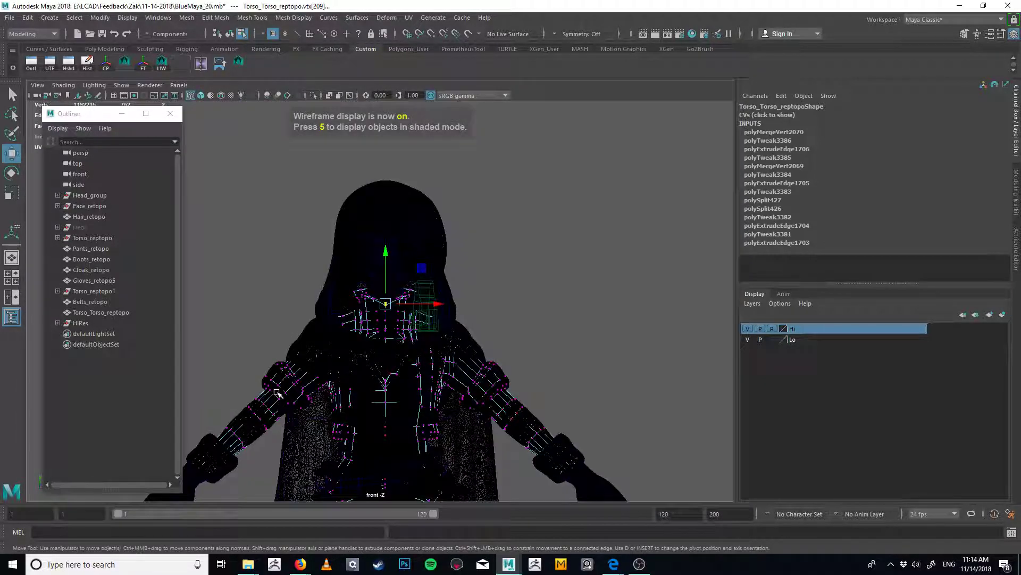
{"action": "scroll", "coordinate": [436, 313], "scroll_direction": "up", "scroll_amount": 2}
{"action": "middle_click_drag", "start_coordinate": [436, 310], "coordinate": [481, 314], "text": "alt"}
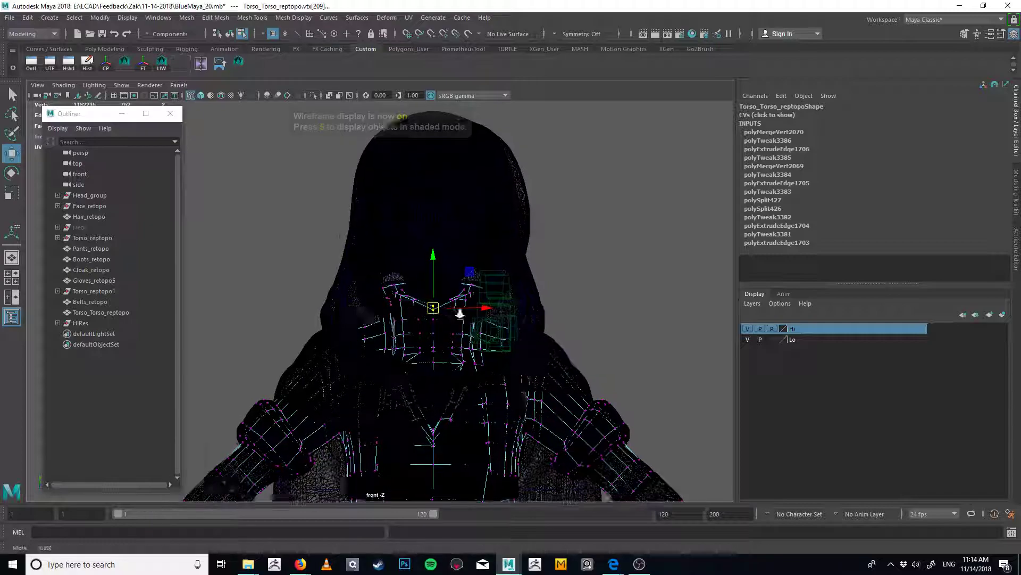
{"action": "scroll", "coordinate": [481, 314], "scroll_direction": "up", "scroll_amount": 3}
{"action": "key", "text": "x"}
{"action": "left_click_drag", "start_coordinate": [519, 313], "coordinate": [412, 324]}
{"action": "middle_click_drag", "start_coordinate": [412, 324], "coordinate": [400, 333]}
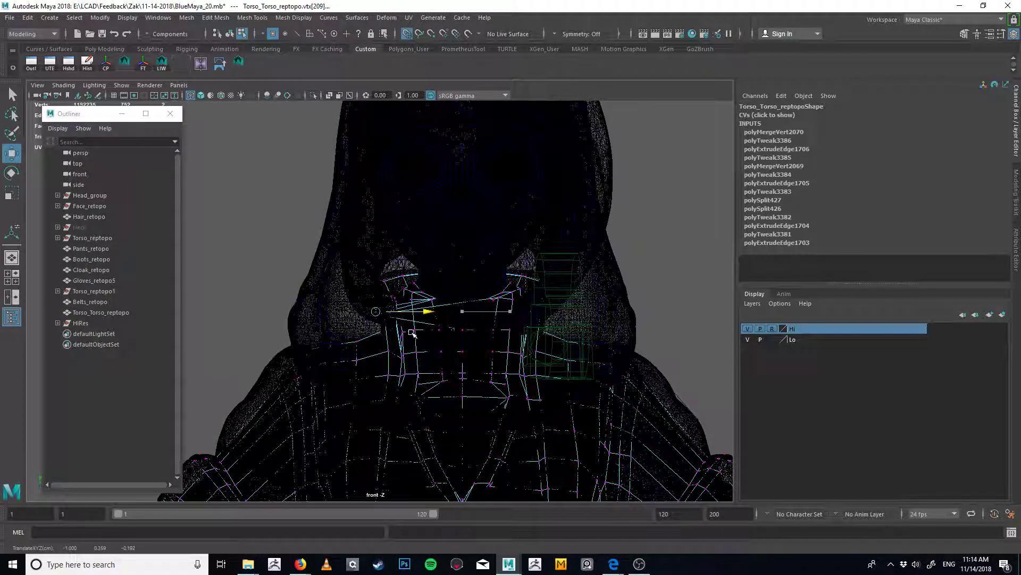
{"action": "key", "text": "ctrl+z"}
Try moving the neckline's centre vertices onto the midline in the front view, and compare with the Hi layer hidden
{"action": "scroll", "coordinate": [485, 334], "scroll_direction": "up", "scroll_amount": 3}
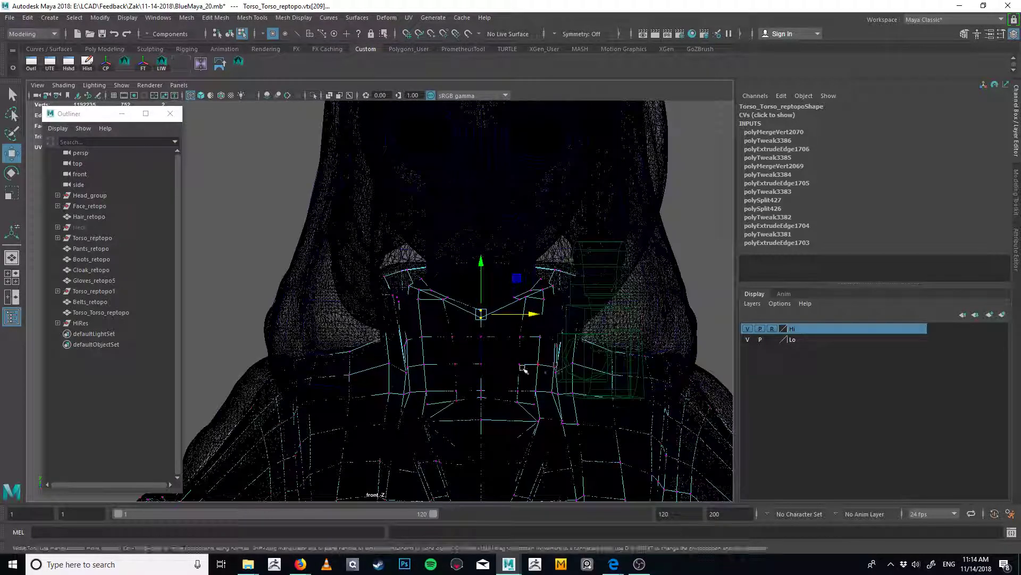
{"action": "key", "text": "5"}
{"action": "key", "text": "q"}
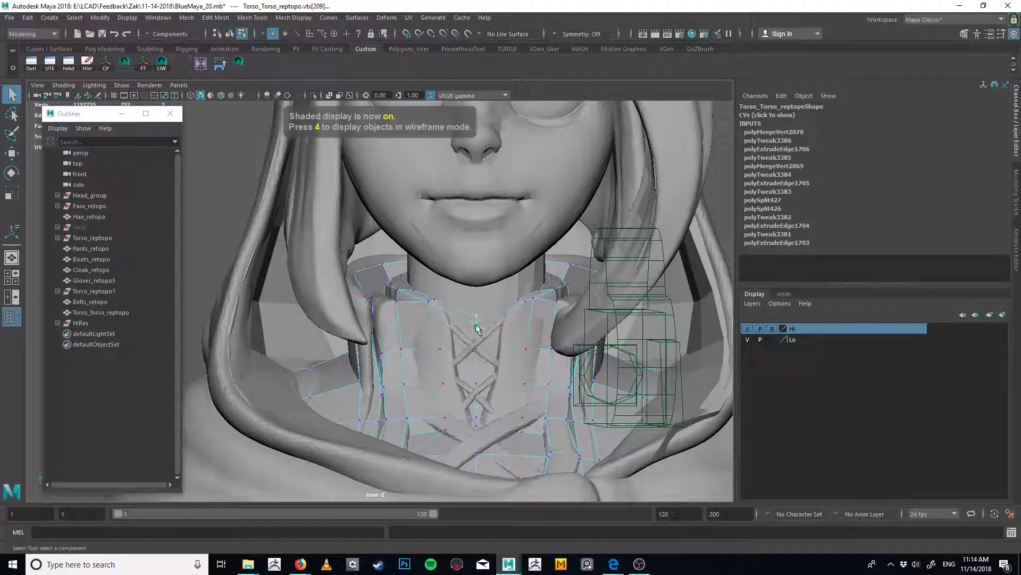
{"action": "scroll", "coordinate": [458, 337], "scroll_direction": "up", "scroll_amount": 4}
{"action": "scroll", "coordinate": [418, 344], "scroll_direction": "up", "scroll_amount": 2}
{"action": "key", "text": "w"}
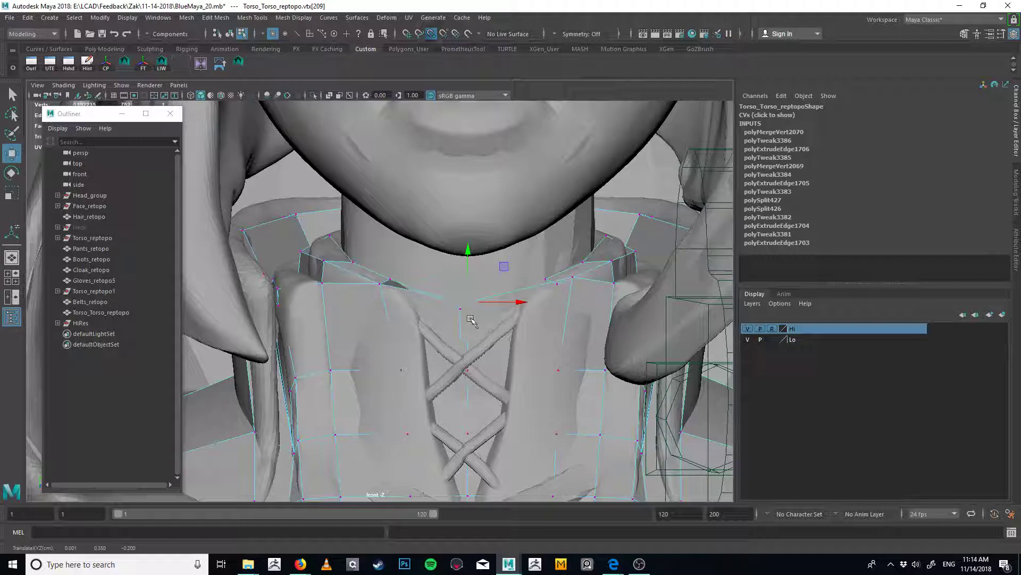
{"action": "left_click", "coordinate": [747, 328]}
{"action": "left_click_drag", "start_coordinate": [522, 372], "coordinate": [525, 371], "text": "alt"}
{"action": "scroll", "coordinate": [534, 367], "scroll_direction": "down", "scroll_amount": 5}
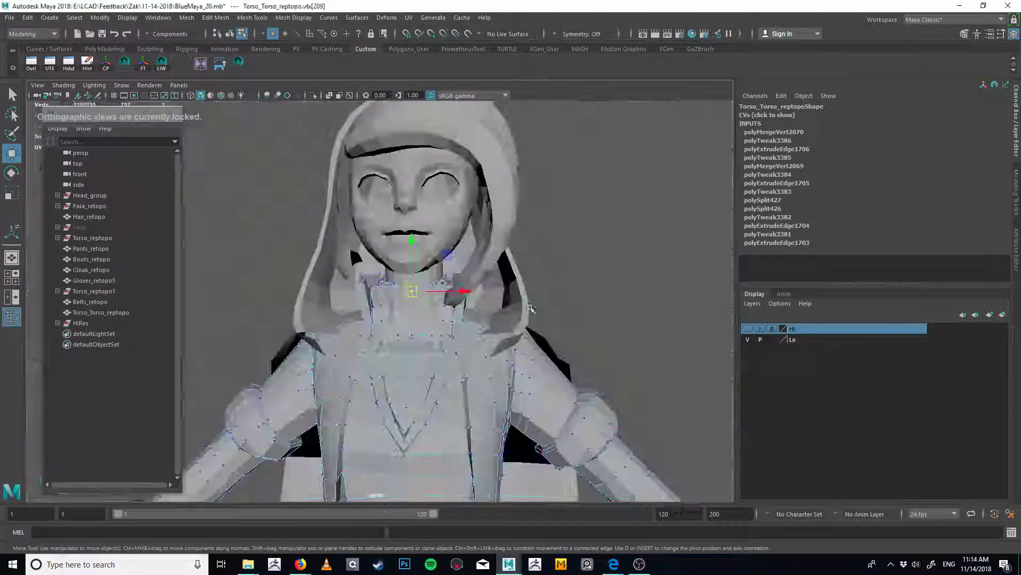
{"action": "scroll", "coordinate": [530, 305], "scroll_direction": "up", "scroll_amount": 3}
{"action": "key", "text": "ctrl+z"}
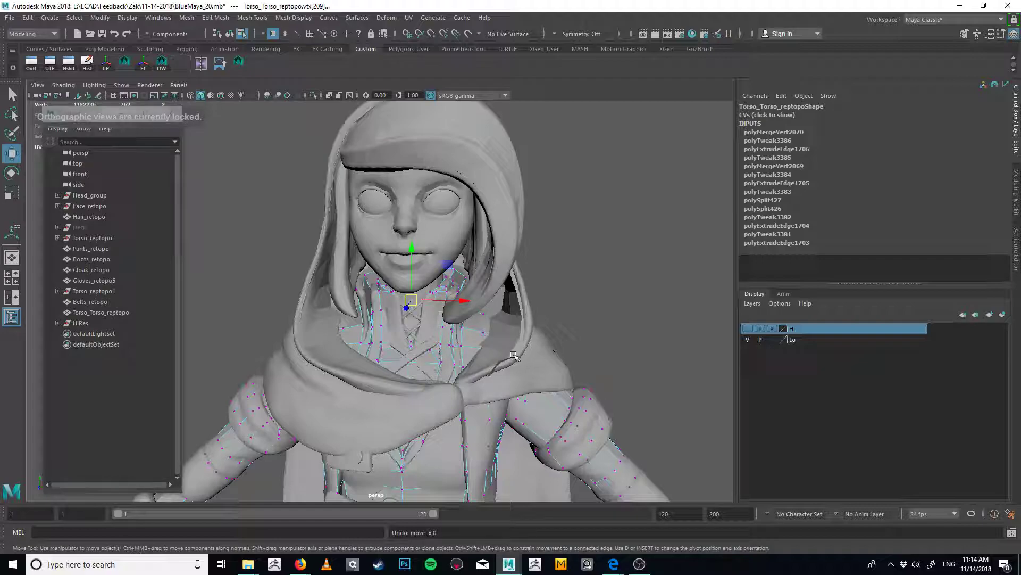
Examine the neckline's centre in perspective against the high-poly lacing and select a single centre vertex
{"action": "key", "text": "4"}
{"action": "left_click_drag", "start_coordinate": [513, 358], "coordinate": [510, 365], "text": "alt"}
{"action": "key", "text": "5"}
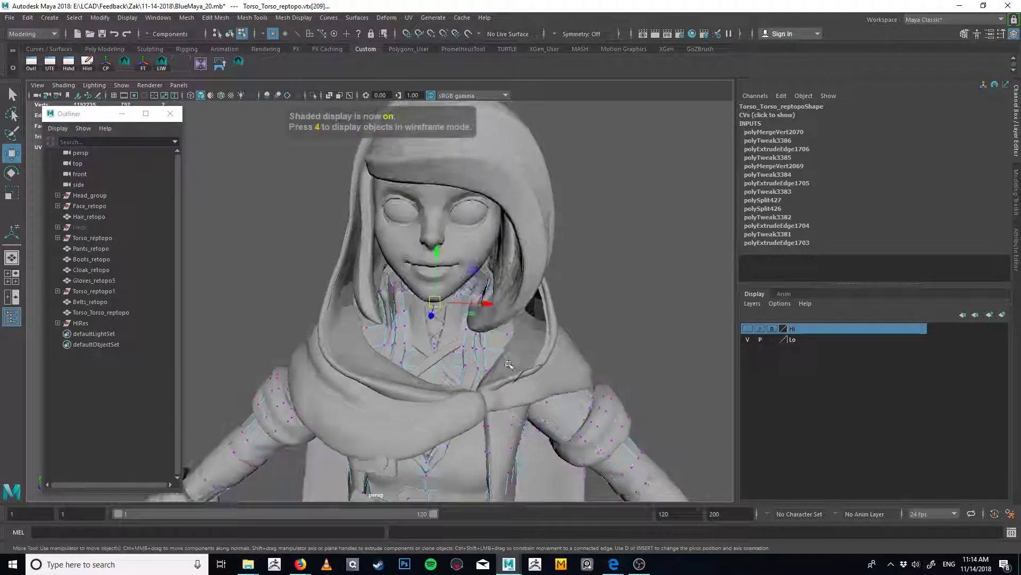
{"action": "right_click_drag", "start_coordinate": [509, 364], "coordinate": [747, 314], "text": "alt"}
{"action": "left_click_drag", "start_coordinate": [508, 315], "coordinate": [522, 287]}
{"action": "key", "text": "q"}
{"action": "key", "text": "F8"}
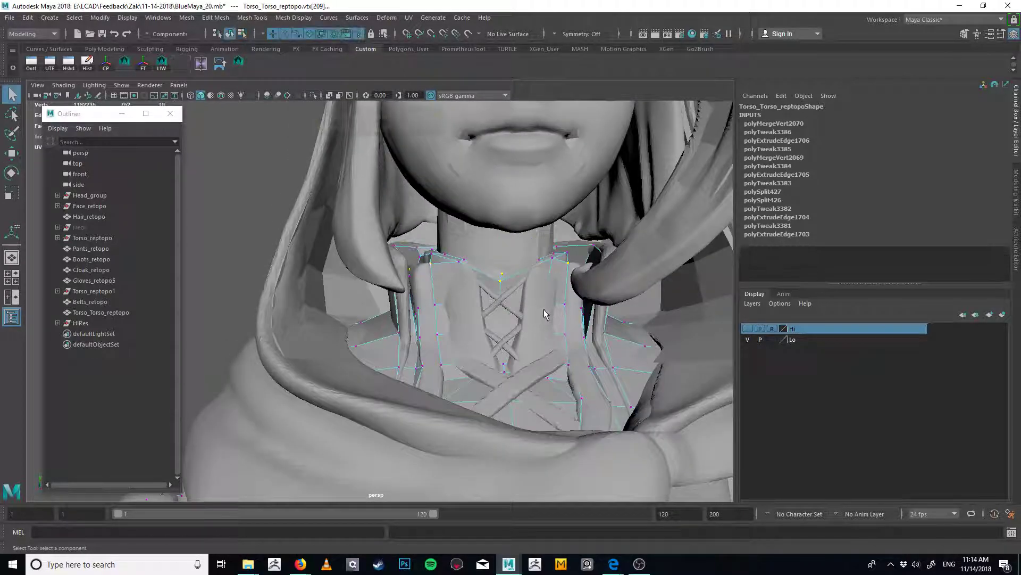
{"action": "key", "text": "F8"}
{"action": "left_click_drag", "start_coordinate": [527, 330], "coordinate": [544, 343], "text": "alt"}
{"action": "key", "text": "4"}
{"action": "left_click", "coordinate": [542, 285]}
{"action": "key", "text": "5"}
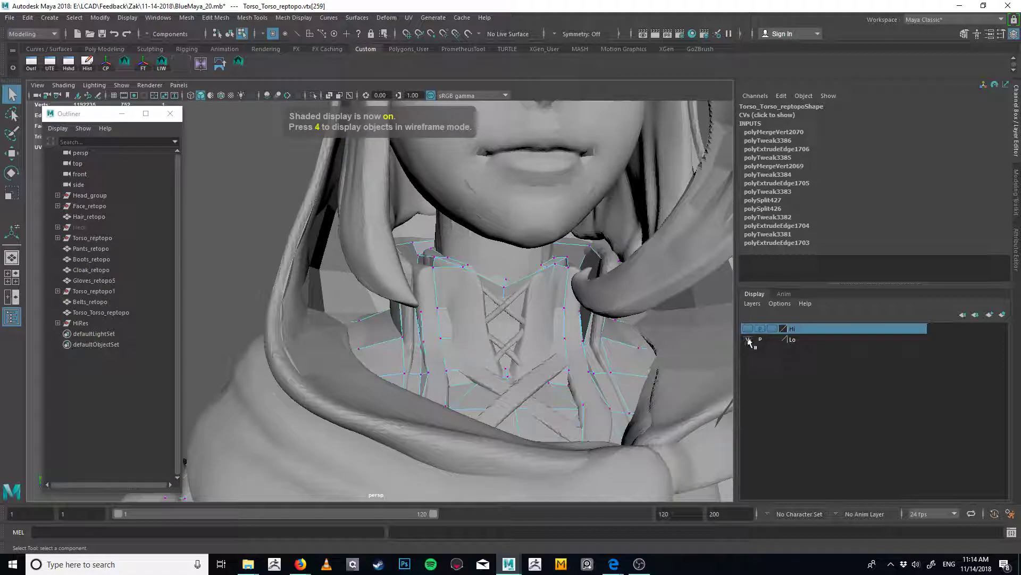
Hide the Lo layer and return to object selection on the high-poly torso
{"action": "left_click", "coordinate": [748, 340]}
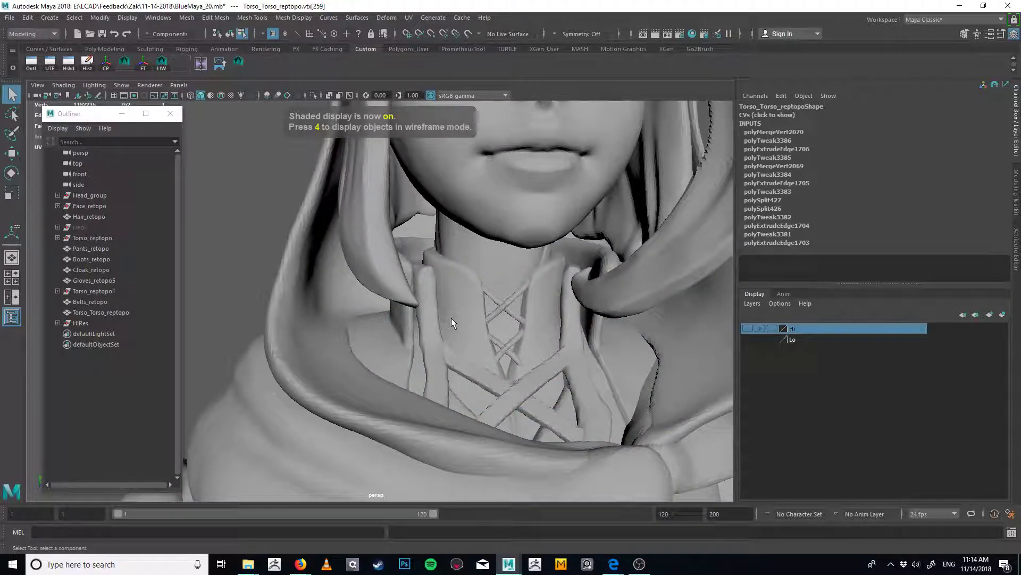
{"action": "scroll", "coordinate": [451, 320], "scroll_direction": "down", "scroll_amount": 3}
{"action": "left_click", "coordinate": [451, 329]}
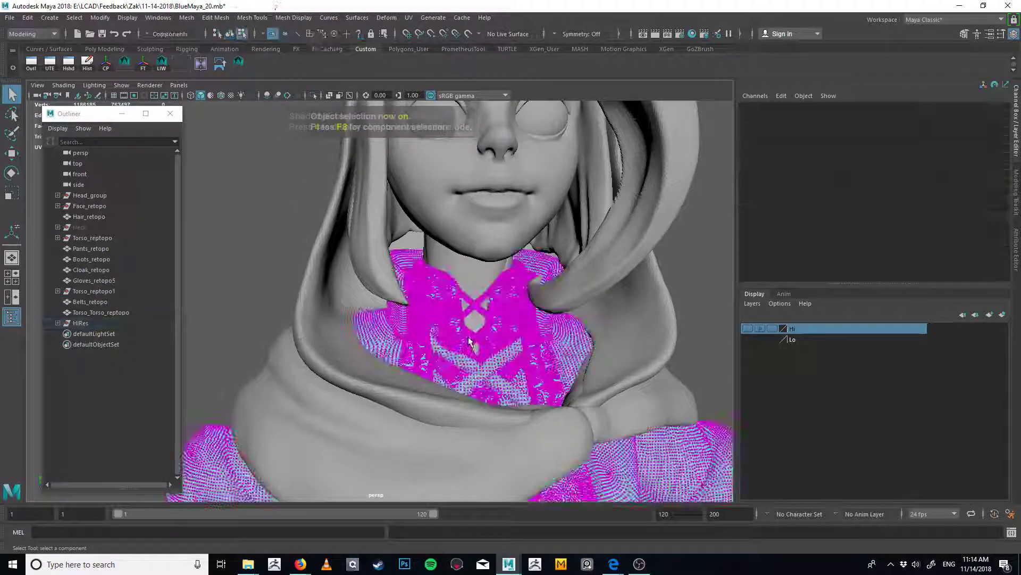
{"action": "key", "text": "F8"}
{"action": "left_click", "coordinate": [479, 289]}
Examine the high-poly gloves, belts and boots by selecting the separate meshes, and return to the face and collar
{"action": "left_click_drag", "start_coordinate": [478, 301], "coordinate": [491, 319], "text": "alt"}
{"action": "right_click_drag", "start_coordinate": [490, 320], "coordinate": [335, 335], "text": "alt"}
{"action": "middle_click_drag", "start_coordinate": [325, 356], "coordinate": [322, 213], "text": "alt"}
{"action": "right_click_drag", "start_coordinate": [319, 297], "coordinate": [269, 313], "text": "alt"}
{"action": "left_click", "coordinate": [270, 313]}
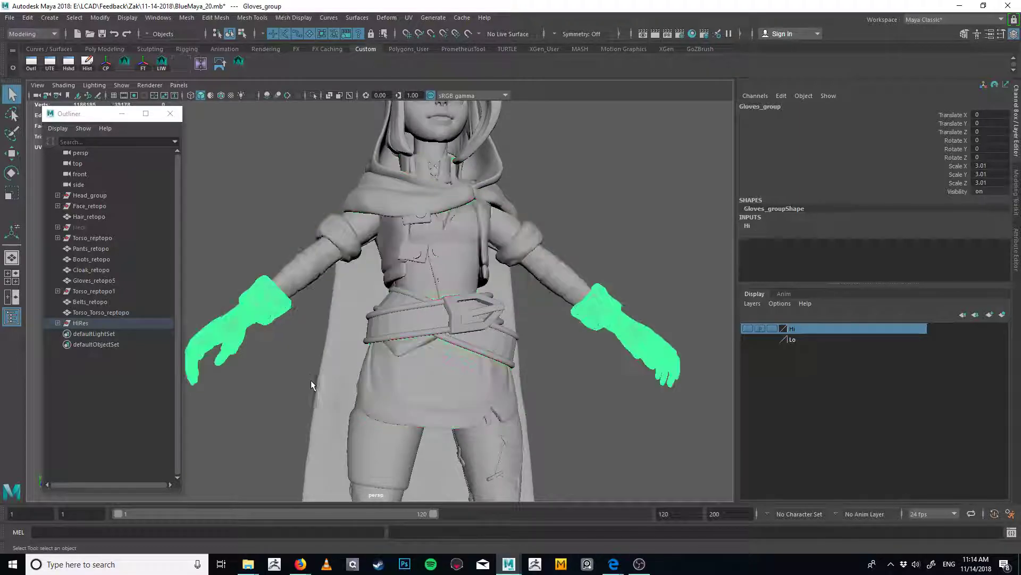
{"action": "left_click", "coordinate": [403, 326]}
{"action": "middle_click_drag", "start_coordinate": [478, 484], "coordinate": [492, 336], "text": "alt"}
{"action": "left_click", "coordinate": [499, 299]}
{"action": "middle_click_drag", "start_coordinate": [499, 298], "coordinate": [495, 272], "text": "alt"}
{"action": "left_click", "coordinate": [520, 370]}
{"action": "middle_click_drag", "start_coordinate": [520, 370], "coordinate": [468, 420], "text": "alt"}
{"action": "middle_click_drag", "start_coordinate": [448, 171], "coordinate": [412, 425], "text": "alt"}
{"action": "right_click_drag", "start_coordinate": [372, 367], "coordinate": [574, 367], "text": "alt"}
{"action": "left_click_drag", "start_coordinate": [441, 410], "coordinate": [435, 361], "text": "alt"}
{"action": "right_click_drag", "start_coordinate": [406, 353], "coordinate": [579, 352], "text": "alt"}
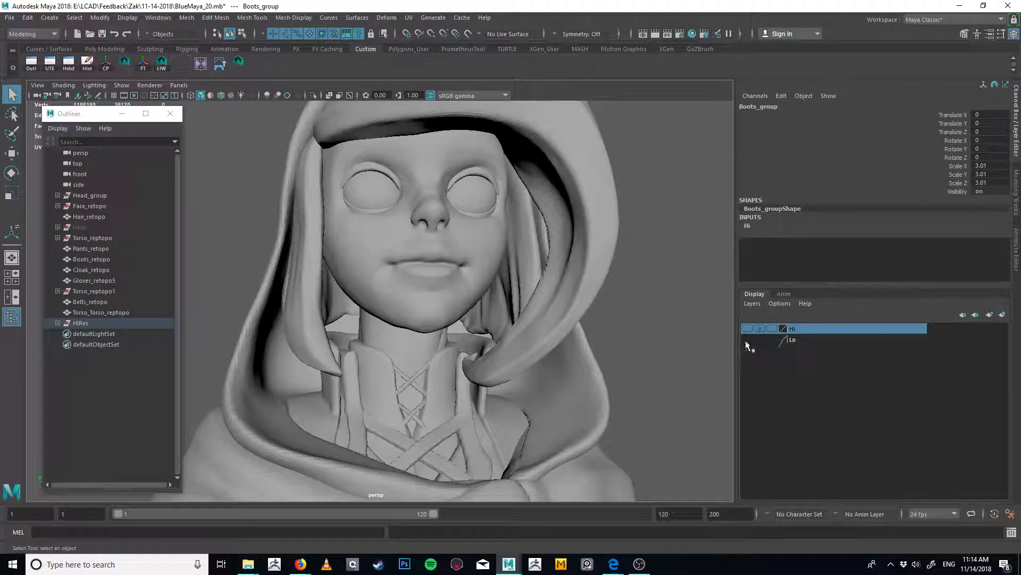
Show the Lo layer again and select the low-poly torso mesh at the collar
{"action": "left_click", "coordinate": [745, 341]}
{"action": "left_click", "coordinate": [748, 341]}
{"action": "middle_click_drag", "start_coordinate": [441, 383], "coordinate": [532, 348], "text": "alt"}
{"action": "right_click_drag", "start_coordinate": [532, 362], "coordinate": [661, 384], "text": "alt"}
{"action": "left_click", "coordinate": [523, 361]}
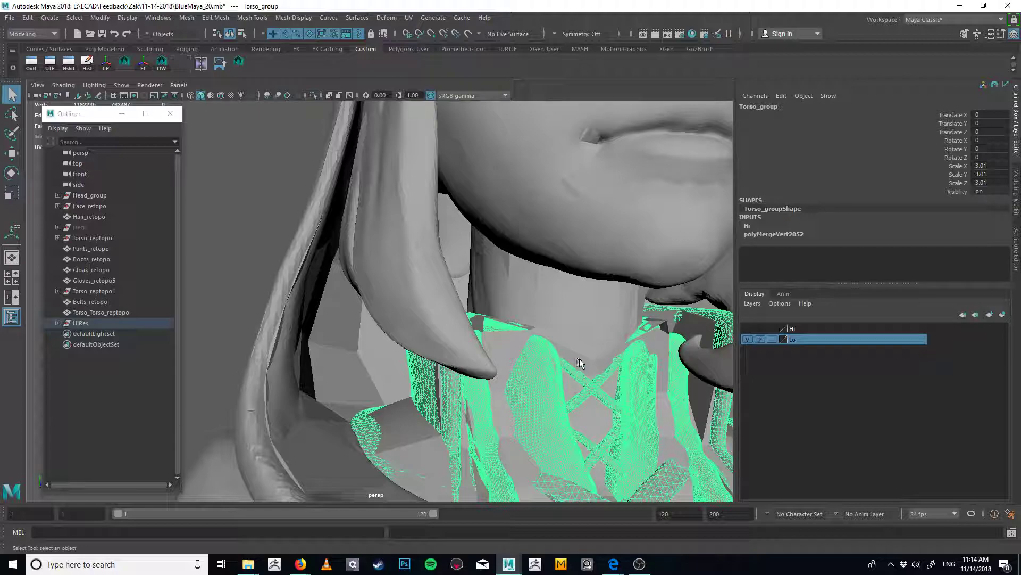
{"action": "left_click", "coordinate": [579, 367]}
{"action": "left_click_drag", "start_coordinate": [579, 367], "coordinate": [544, 354], "text": "alt"}
{"action": "right_click_drag", "start_coordinate": [543, 354], "coordinate": [492, 352], "text": "alt"}
{"action": "left_click_drag", "start_coordinate": [492, 351], "coordinate": [454, 196], "text": "alt"}
{"action": "left_click_drag", "start_coordinate": [609, 357], "coordinate": [591, 325], "text": "alt"}
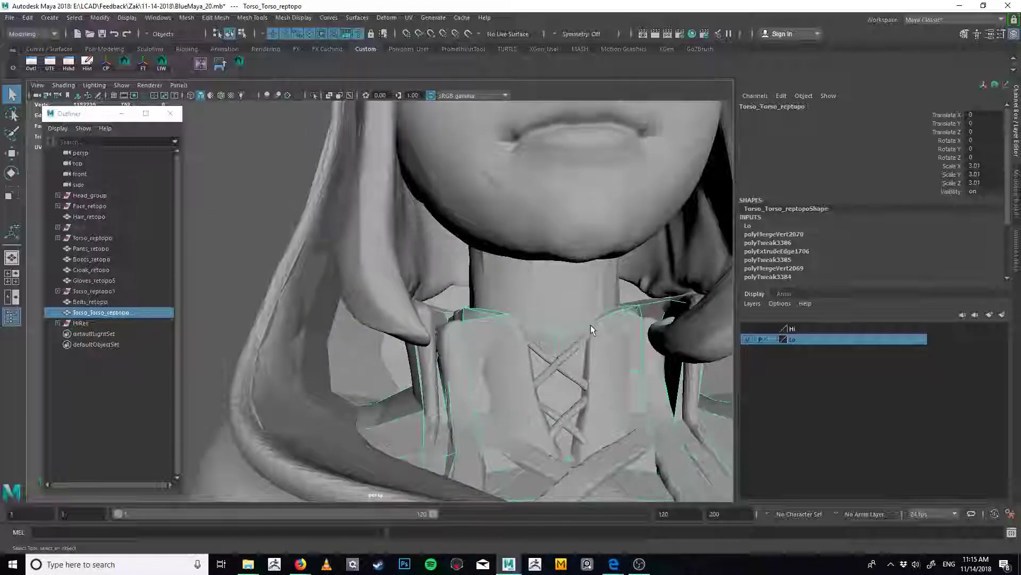
Switch to component selection and reposition a vertex near the neckline's centre against the high-poly lacing
{"action": "key", "text": "F8"}
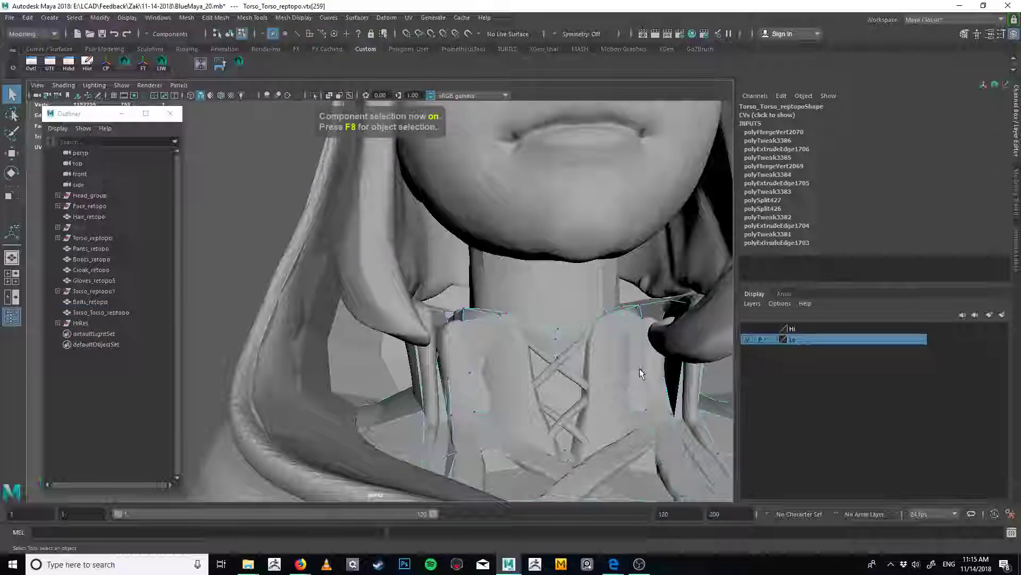
{"action": "mouse_move", "coordinate": [579, 342]}
{"action": "left_mouse_down", "text": "alt"}
{"action": "mouse_move", "coordinate": [551, 352]}
{"action": "mouse_move", "coordinate": [568, 401]}
{"action": "left_mouse_up", "text": "alt"}
{"action": "key", "text": "4"}
{"action": "key", "text": "5"}
{"action": "key", "text": "4"}
{"action": "left_click", "coordinate": [570, 397]}
{"action": "key", "text": "w"}
{"action": "key", "text": "5"}
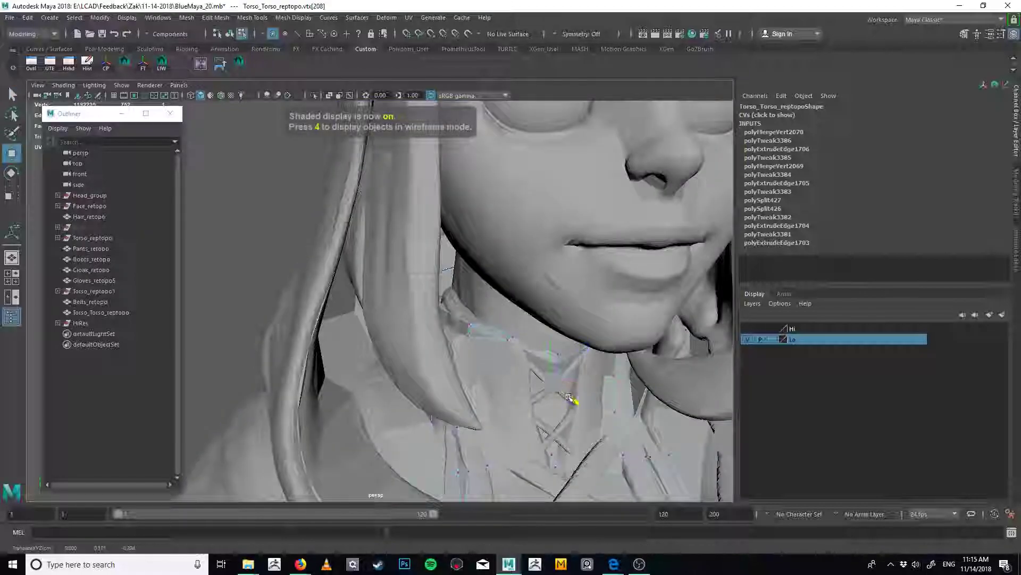
Select a vertex lower on the torso's centre line and adjust it to follow the high-poly chest surface
{"action": "left_click_drag", "start_coordinate": [574, 394], "coordinate": [566, 352], "text": "alt"}
{"action": "key", "text": "4"}
{"action": "key", "text": "5"}
{"action": "left_click", "coordinate": [529, 377]}
{"action": "key", "text": "4"}
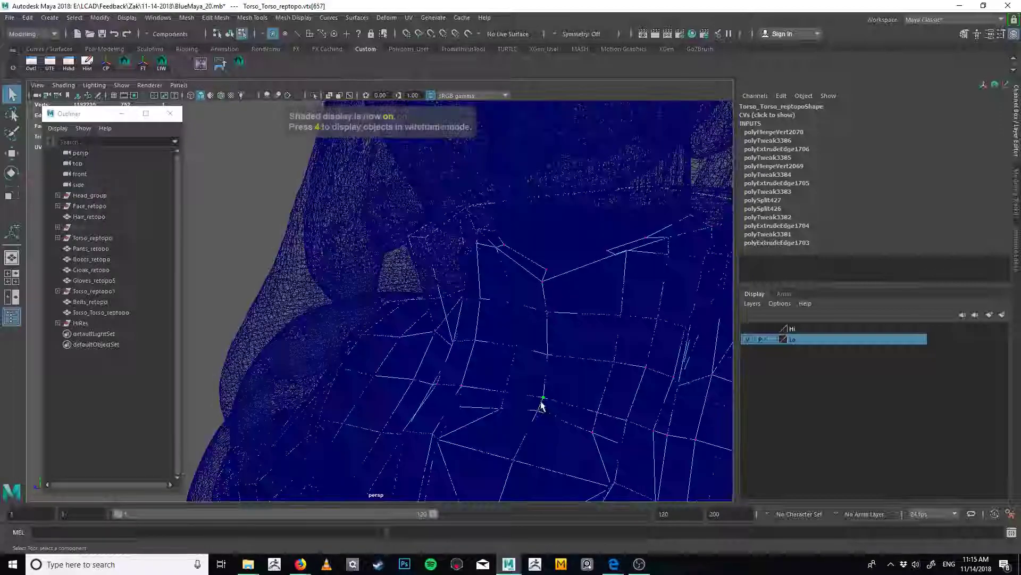
{"action": "key", "text": "5"}
{"action": "left_click", "coordinate": [540, 398]}
{"action": "key", "text": "w"}
{"action": "key", "text": "4"}
Select the centre-line vertices just below the neckline and fit them to the high-poly lacing area
{"action": "left_click_drag", "start_coordinate": [533, 388], "coordinate": [543, 379], "text": "alt"}
{"action": "key", "text": "q"}
{"action": "mouse_move", "coordinate": [538, 289]}
{"action": "left_mouse_down"}
{"action": "mouse_move", "coordinate": [533, 367]}
{"action": "mouse_move", "coordinate": [522, 350]}
{"action": "left_mouse_up"}
{"action": "key", "text": "5"}
{"action": "key", "text": "w"}
{"action": "mouse_move", "coordinate": [525, 351]}
{"action": "left_mouse_down", "text": "alt"}
{"action": "mouse_move", "coordinate": [544, 337]}
{"action": "mouse_move", "coordinate": [547, 364]}
{"action": "mouse_move", "coordinate": [530, 396]}
{"action": "left_mouse_up", "text": "alt"}
{"action": "key", "text": "4"}
{"action": "key", "text": "5"}
{"action": "left_click_drag", "start_coordinate": [530, 396], "coordinate": [540, 388], "text": "alt"}
{"action": "key", "text": "4"}
{"action": "mouse_move", "coordinate": [515, 312]}
{"action": "left_mouse_down", "text": "alt"}
{"action": "mouse_move", "coordinate": [543, 302]}
{"action": "mouse_move", "coordinate": [517, 319]}
{"action": "mouse_move", "coordinate": [511, 311]}
{"action": "left_mouse_up", "text": "alt"}
{"action": "key", "text": "5"}
Split the polygons beside the lacing with a new vertical edge line running up to the collar's upper edge
{"action": "key", "text": "q"}
{"action": "key", "text": "ctrl+shift+x"}
{"action": "left_click", "coordinate": [499, 226]}
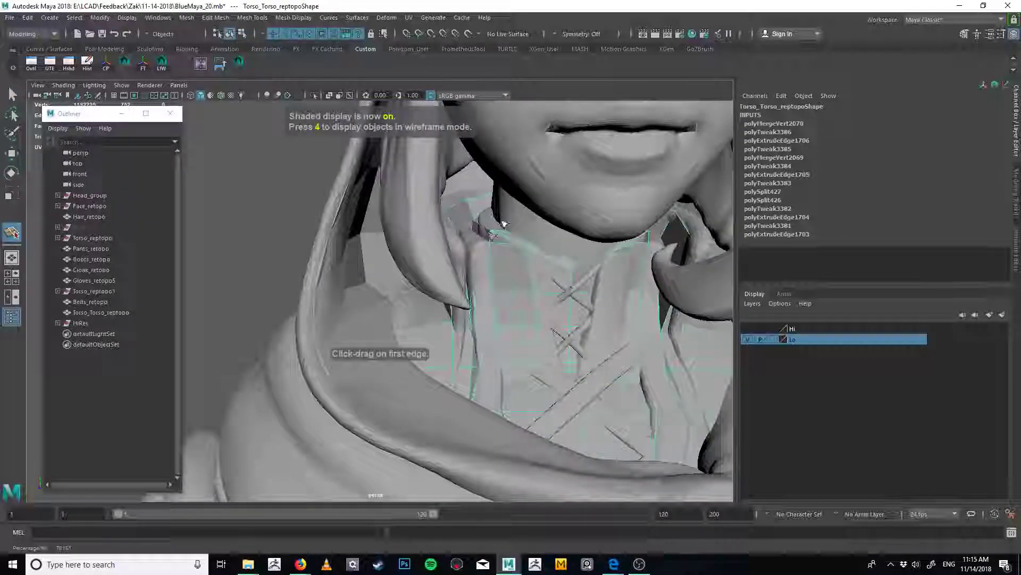
{"action": "left_click", "coordinate": [512, 407]}
{"action": "key", "text": "q"}
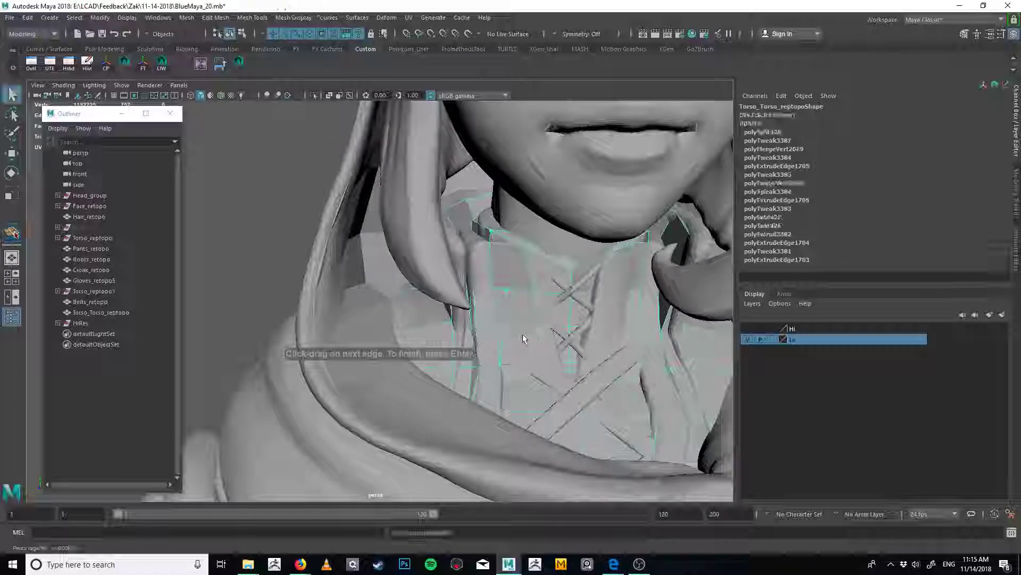
{"action": "key", "text": "y"}
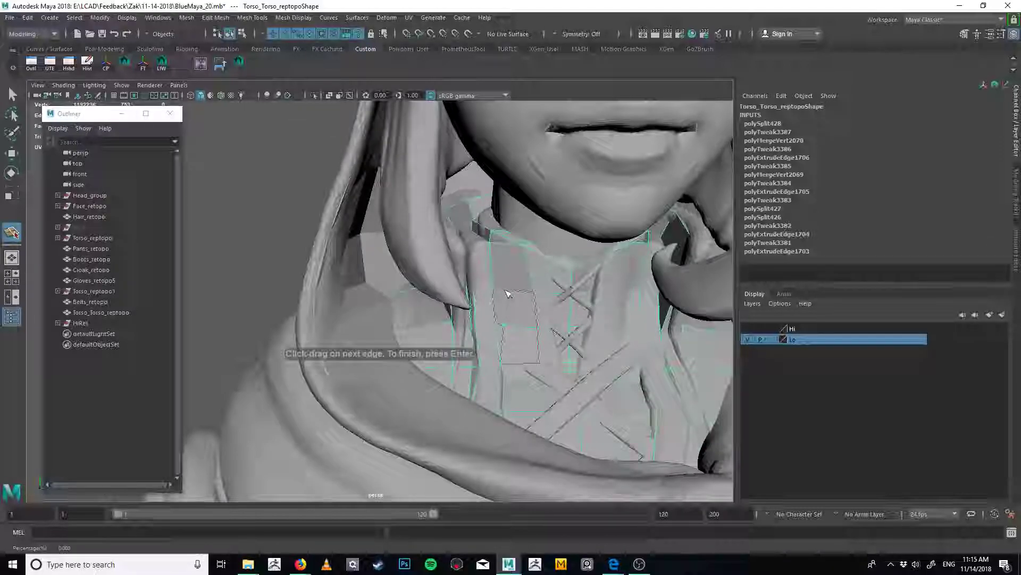
{"action": "left_click", "coordinate": [500, 240]}
{"action": "key", "text": "Return"}
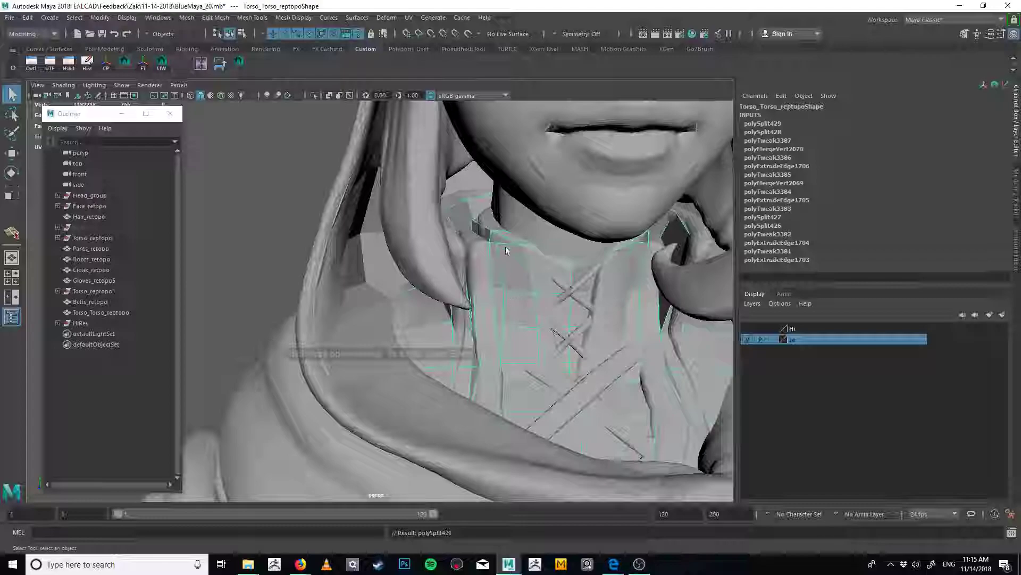
{"action": "middle_click_drag", "start_coordinate": [510, 273], "coordinate": [494, 331], "text": "alt"}
{"action": "right_click_drag", "start_coordinate": [493, 331], "coordinate": [604, 360], "text": "alt"}
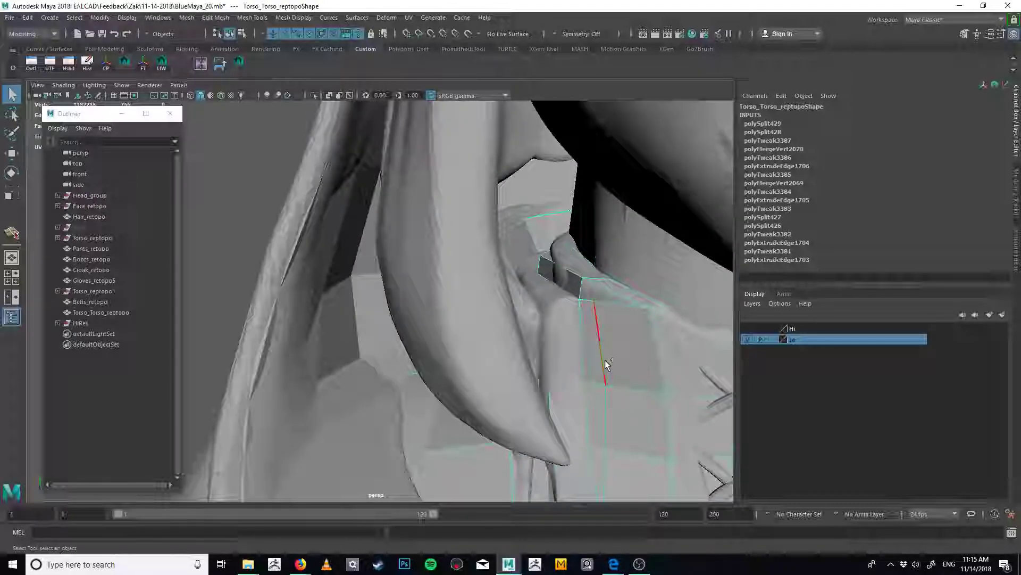
{"action": "left_click_drag", "start_coordinate": [611, 414], "coordinate": [595, 299], "text": "alt"}
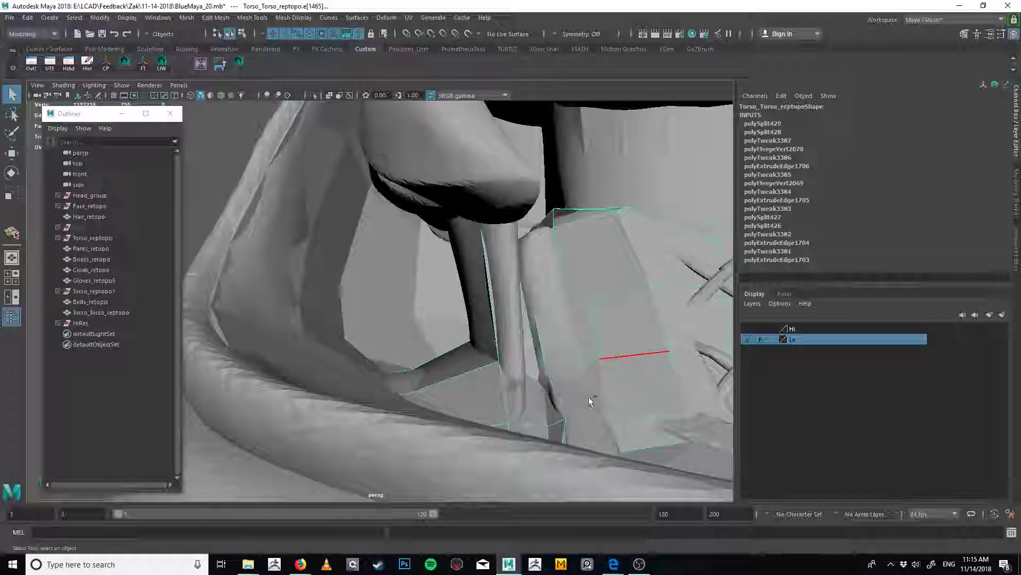
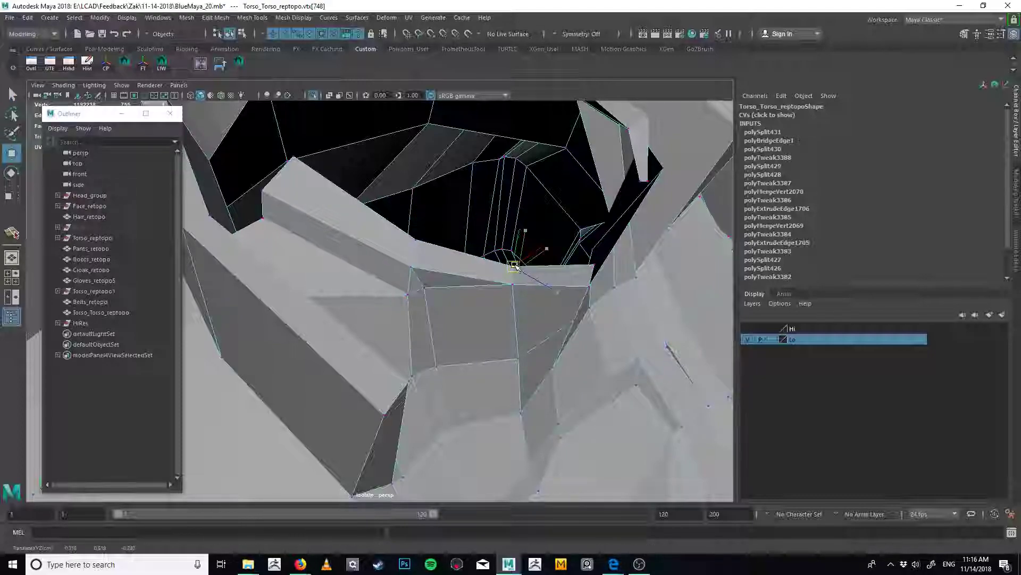
Insert an edge loop across the outer collar flap by splitting the edge ring of its upper edge
{"action": "left_click_drag", "start_coordinate": [514, 266], "coordinate": [308, 248], "text": "alt"}
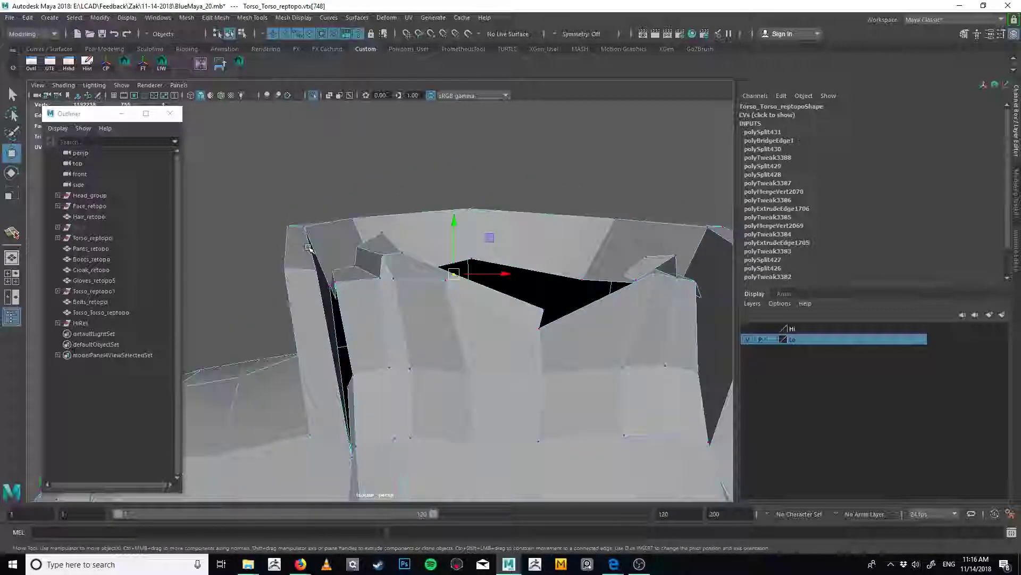
{"action": "middle_click_drag", "start_coordinate": [383, 359], "coordinate": [465, 292], "text": "alt"}
{"action": "mouse_move", "coordinate": [465, 292]}
{"action": "left_mouse_down", "text": "alt"}
{"action": "mouse_move", "coordinate": [424, 350]}
{"action": "mouse_move", "coordinate": [442, 330]}
{"action": "mouse_move", "coordinate": [400, 205]}
{"action": "mouse_move", "coordinate": [357, 192]}
{"action": "mouse_move", "coordinate": [410, 228]}
{"action": "mouse_move", "coordinate": [389, 235]}
{"action": "mouse_move", "coordinate": [399, 238]}
{"action": "mouse_move", "coordinate": [381, 255]}
{"action": "left_mouse_up", "text": "alt"}
{"action": "key", "text": "4"}
{"action": "key", "text": "5"}
{"action": "key", "text": "q"}
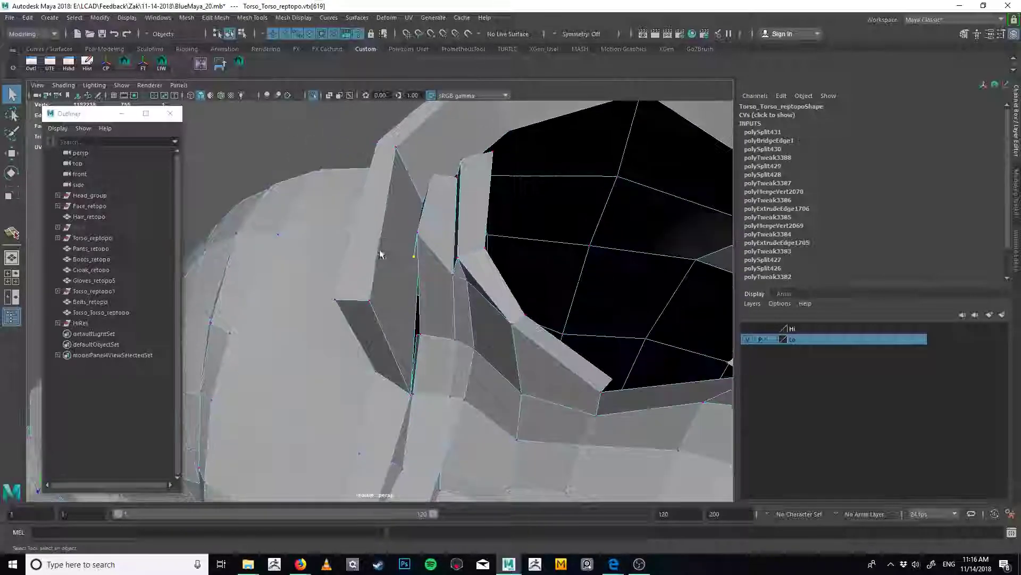
{"action": "key", "text": "F10"}
{"action": "left_click", "coordinate": [382, 220]}
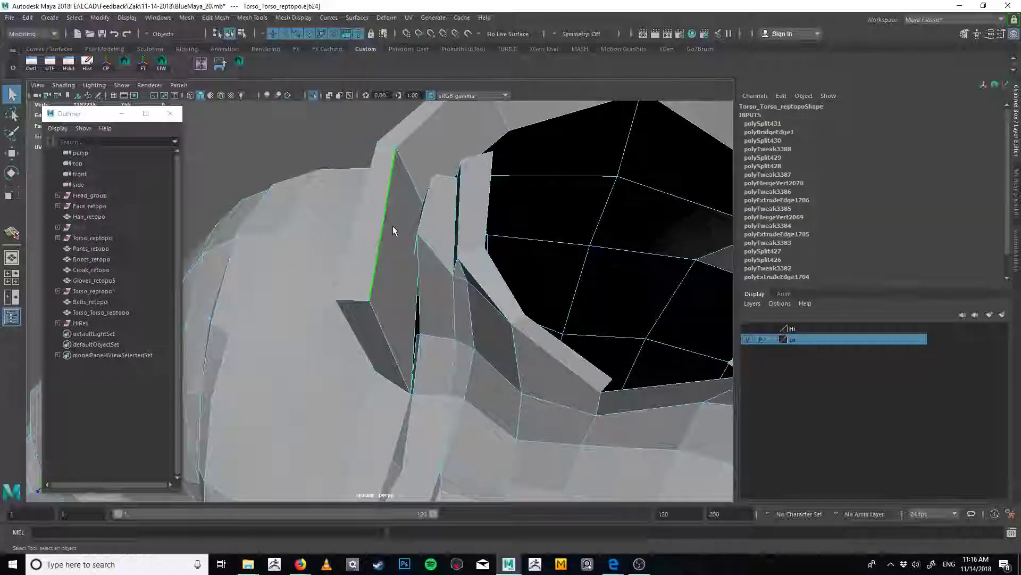
{"action": "right_click_drag", "start_coordinate": [390, 238], "coordinate": [274, 238], "text": "ctrl"}
{"action": "left_click_drag", "start_coordinate": [445, 274], "coordinate": [411, 276], "text": "alt"}
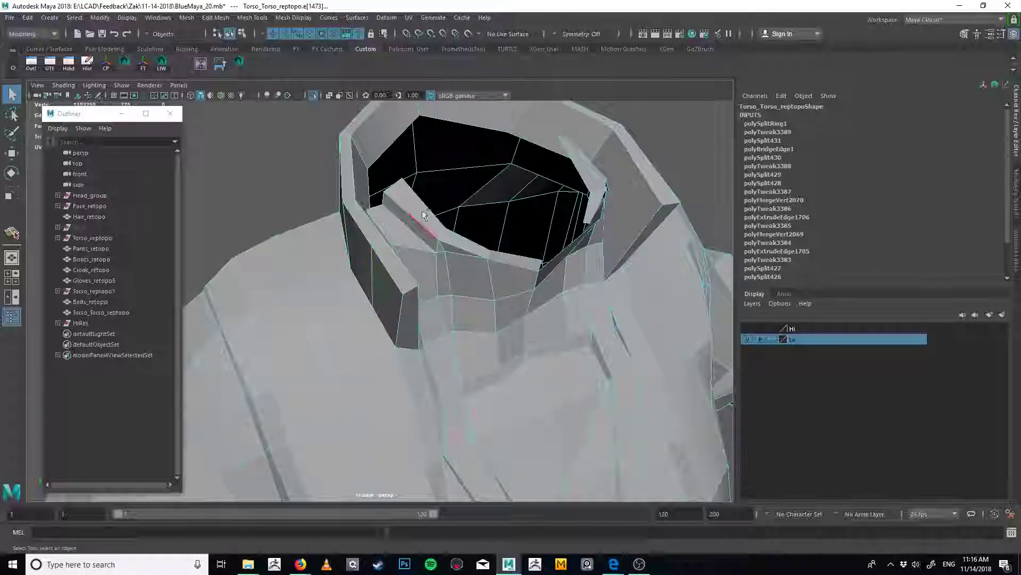
Delete the selected edges on the collar and return to the gap between the outer flap and inner collar
{"action": "right_click_drag", "start_coordinate": [409, 274], "coordinate": [276, 319], "text": "shift"}
{"action": "middle_click_drag", "start_coordinate": [276, 320], "coordinate": [454, 226], "text": "alt"}
{"action": "right_click_drag", "start_coordinate": [455, 226], "coordinate": [413, 330], "text": "alt"}
{"action": "left_click_drag", "start_coordinate": [413, 331], "coordinate": [376, 282], "text": "alt"}
{"action": "middle_click_drag", "start_coordinate": [426, 250], "coordinate": [357, 279], "text": "alt"}
{"action": "right_click_drag", "start_coordinate": [356, 280], "coordinate": [500, 267], "text": "alt"}
{"action": "middle_click_drag", "start_coordinate": [500, 267], "coordinate": [446, 259], "text": "alt"}
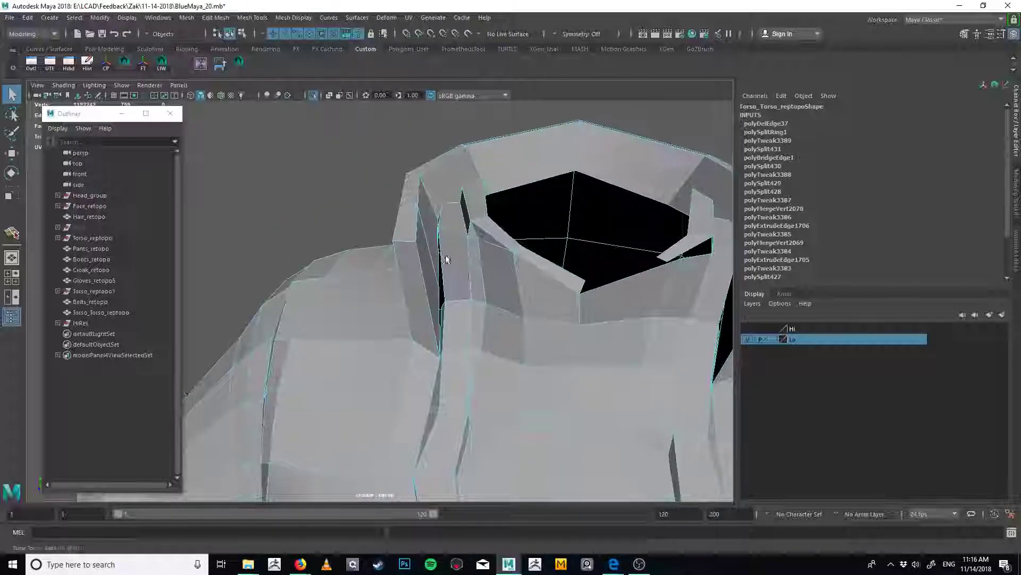
{"action": "left_click_drag", "start_coordinate": [446, 259], "coordinate": [467, 280], "text": "alt"}
{"action": "key", "text": "ctrl+z"}
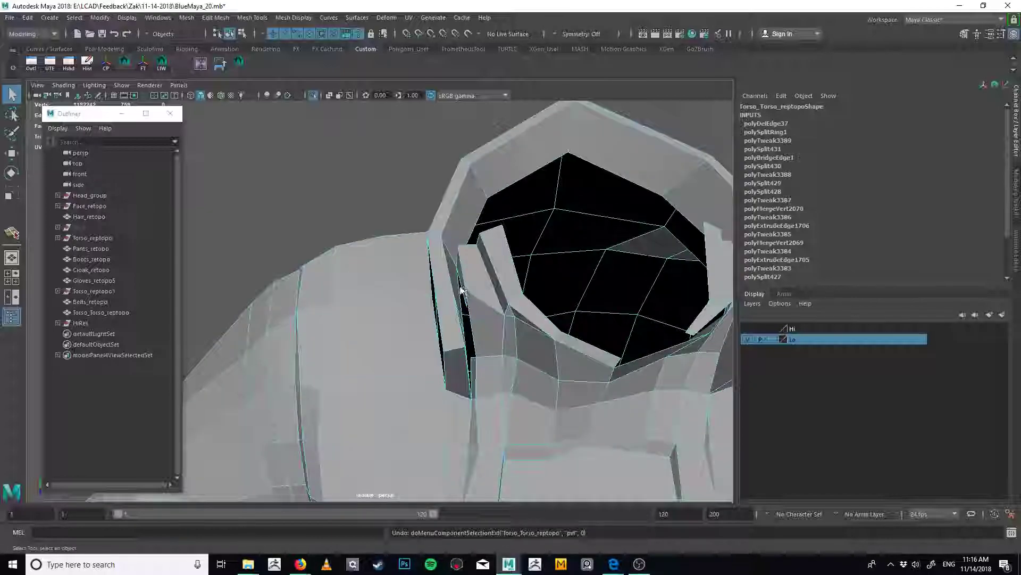
Move the vertices at the lower end of the collar gap together and merge them
{"action": "key", "text": "w"}
{"action": "left_click_drag", "start_coordinate": [483, 309], "coordinate": [468, 292], "text": "alt"}
{"action": "key", "text": "q"}
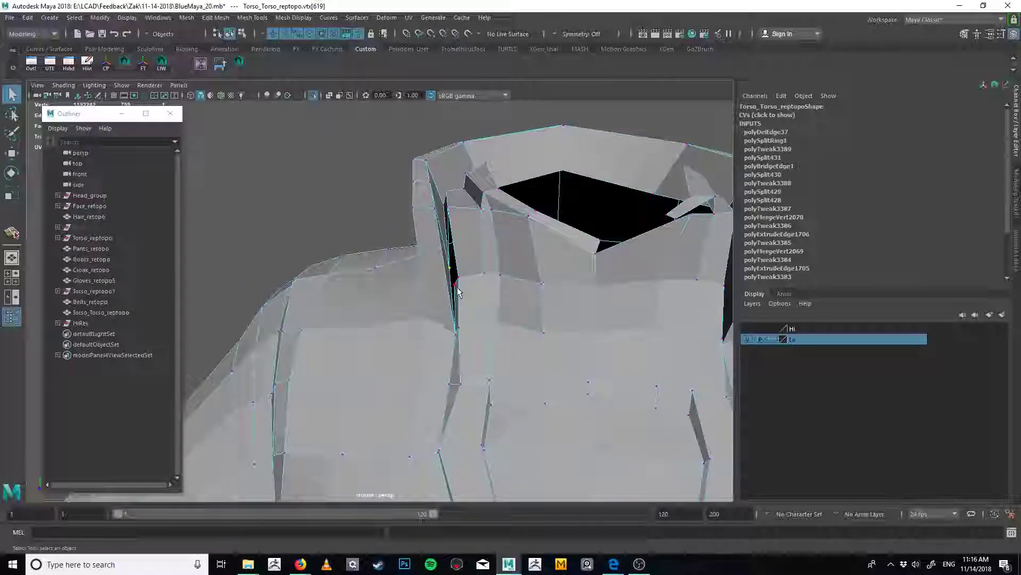
{"action": "left_click", "coordinate": [456, 284]}
{"action": "key", "text": "w"}
{"action": "key", "text": "ctrl+m"}
{"action": "key", "text": "q"}
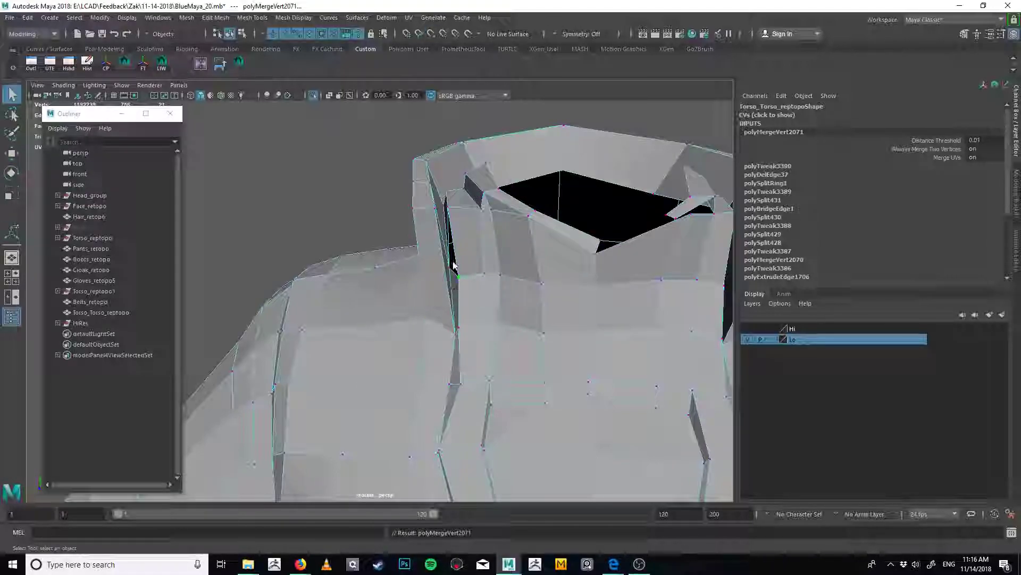
Extrude the border edge inside the collar gap, collapse the surplus edge and merge the overlapping vertices
{"action": "left_click", "coordinate": [455, 256]}
{"action": "right_click_drag", "start_coordinate": [454, 264], "coordinate": [419, 252]}
{"action": "key", "text": "ctrl+e"}
{"action": "key", "text": "q"}
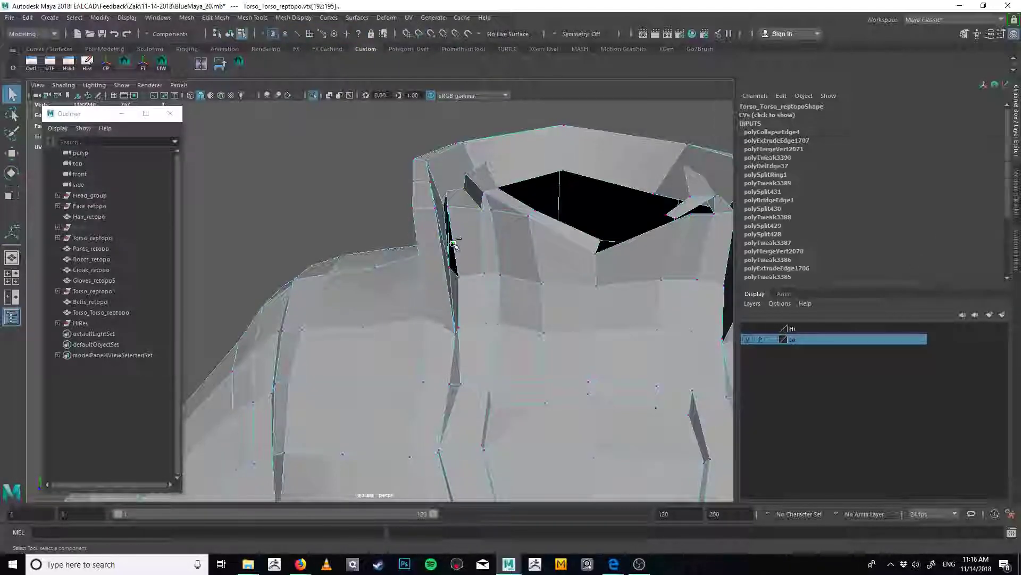
{"action": "left_click_drag", "start_coordinate": [447, 272], "coordinate": [449, 273]}
{"action": "left_click_drag", "start_coordinate": [440, 263], "coordinate": [462, 284]}
{"action": "key", "text": "ctrl+m"}
{"action": "key", "text": "q"}
Try to reshape the collar gap by moving the inner collar's border edge and the outer flap's edges
{"action": "right_click_drag", "start_coordinate": [464, 260], "coordinate": [484, 228]}
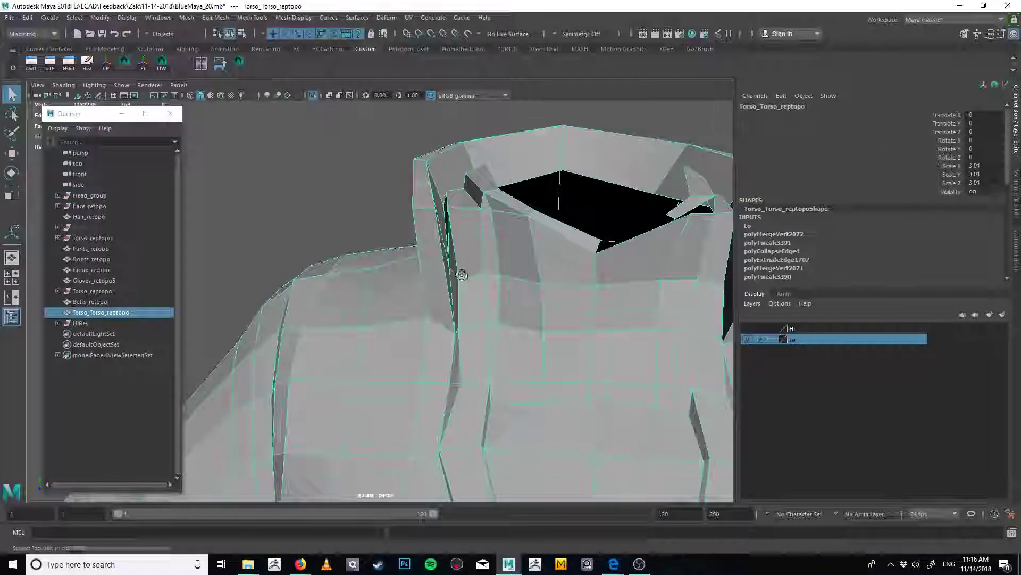
{"action": "left_click_drag", "start_coordinate": [463, 272], "coordinate": [443, 186], "text": "alt"}
{"action": "left_click_drag", "start_coordinate": [448, 149], "coordinate": [456, 231], "text": "alt"}
{"action": "right_click_drag", "start_coordinate": [456, 231], "coordinate": [453, 207]}
{"action": "left_click", "coordinate": [452, 210]}
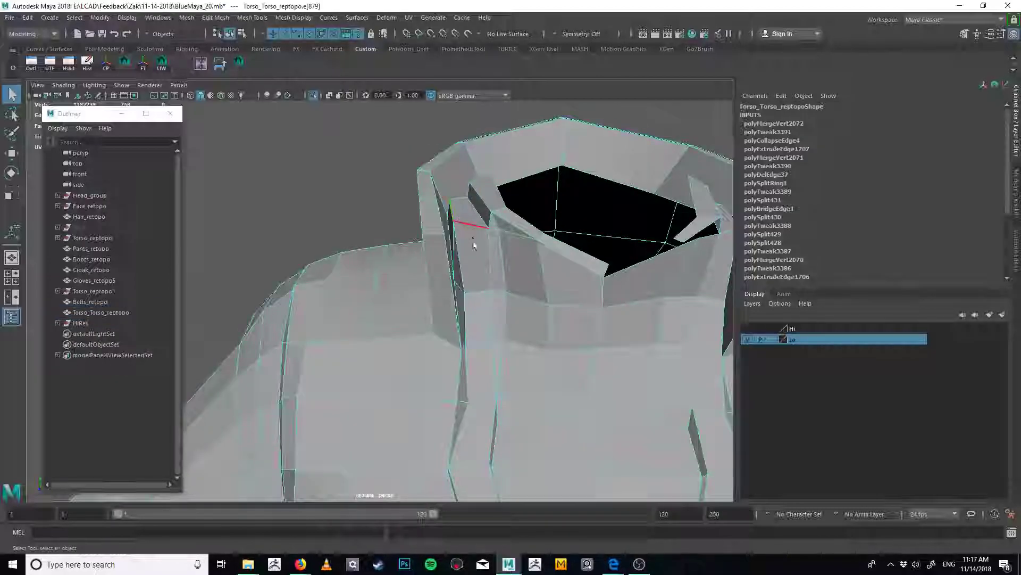
{"action": "left_click_drag", "start_coordinate": [474, 245], "coordinate": [449, 200], "text": "alt"}
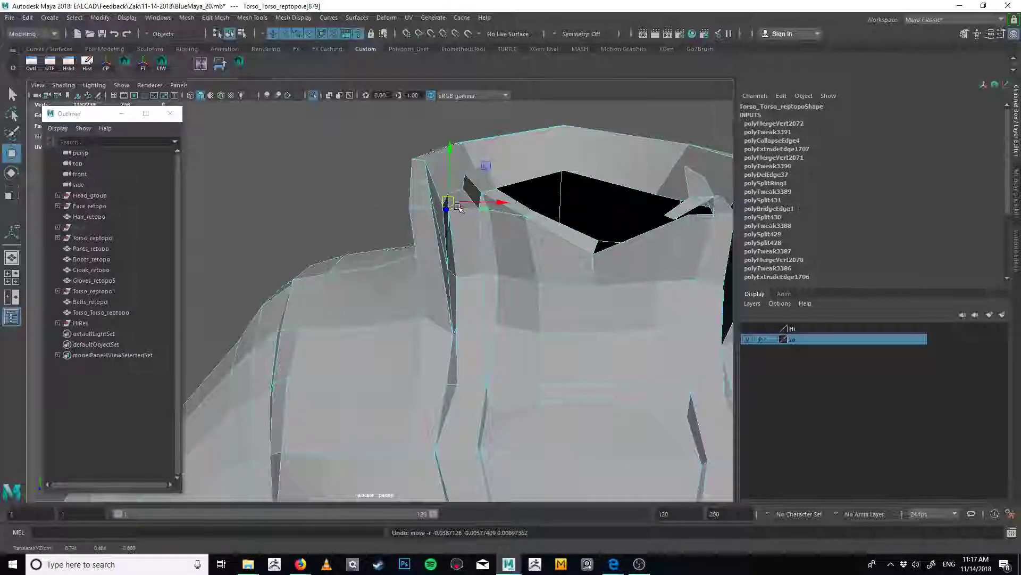
{"action": "left_click_drag", "start_coordinate": [458, 208], "coordinate": [456, 198], "text": "alt"}
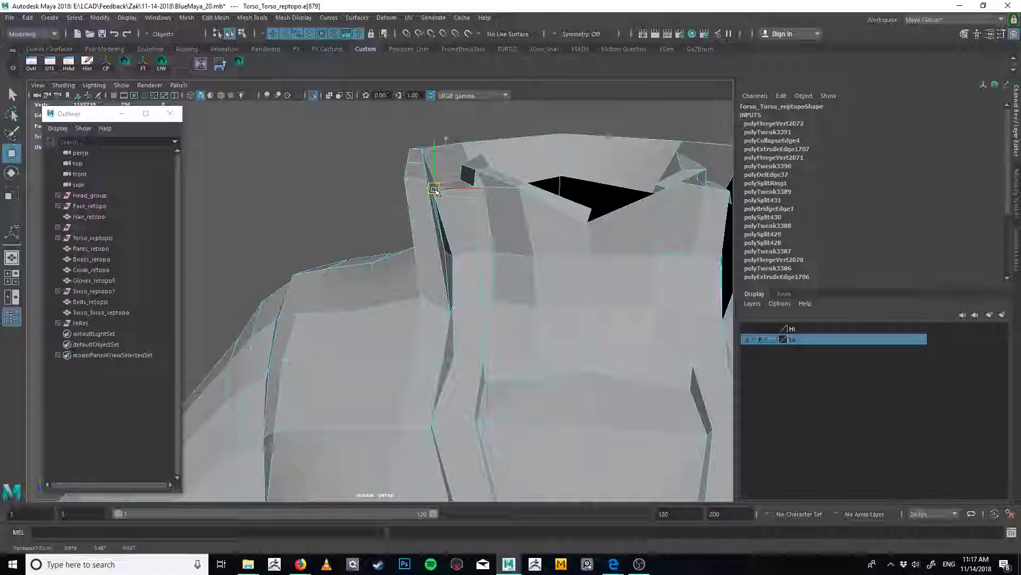
{"action": "key", "text": "q"}
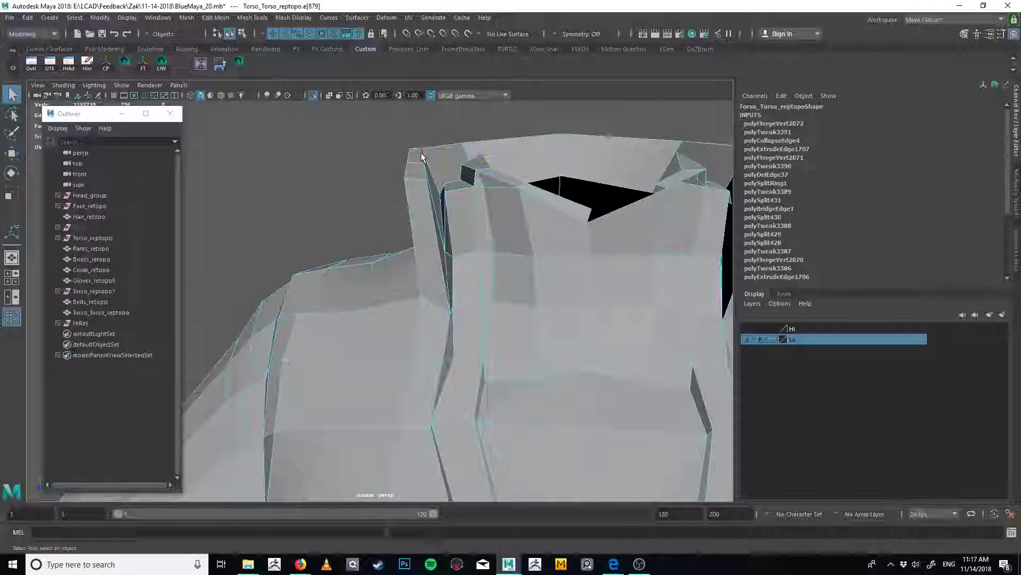
{"action": "left_click_drag", "start_coordinate": [452, 173], "coordinate": [466, 159]}
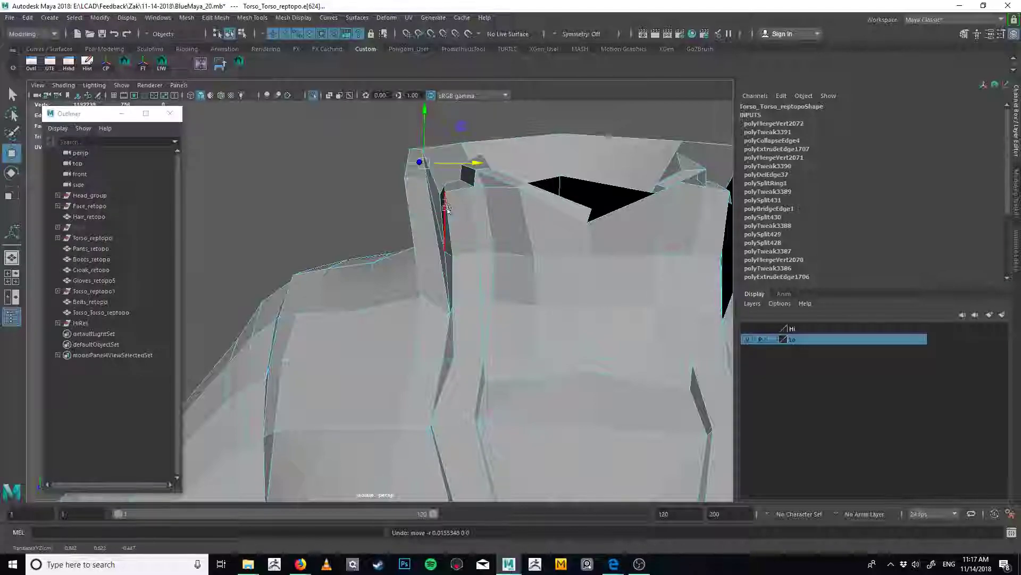
{"action": "mouse_move", "coordinate": [446, 208]}
{"action": "left_mouse_down", "text": "alt"}
{"action": "mouse_move", "coordinate": [376, 247]}
{"action": "mouse_move", "coordinate": [455, 226]}
{"action": "left_mouse_up", "text": "alt"}
{"action": "right_click_drag", "start_coordinate": [455, 226], "coordinate": [583, 276], "text": "alt"}
{"action": "key", "text": "q"}
Return to object selection and examine the whole isolated low-poly torso, including its front, sleeves and waist
{"action": "right_click_drag", "start_coordinate": [470, 175], "coordinate": [388, 206]}
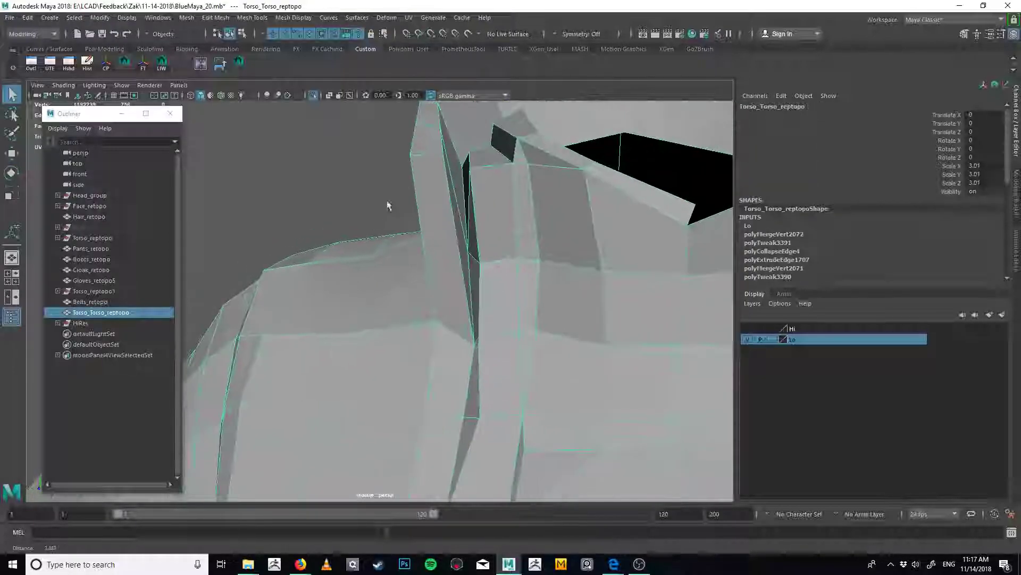
{"action": "right_click_drag", "start_coordinate": [473, 199], "coordinate": [437, 207], "text": "alt"}
{"action": "left_click_drag", "start_coordinate": [500, 324], "coordinate": [510, 343], "text": "alt"}
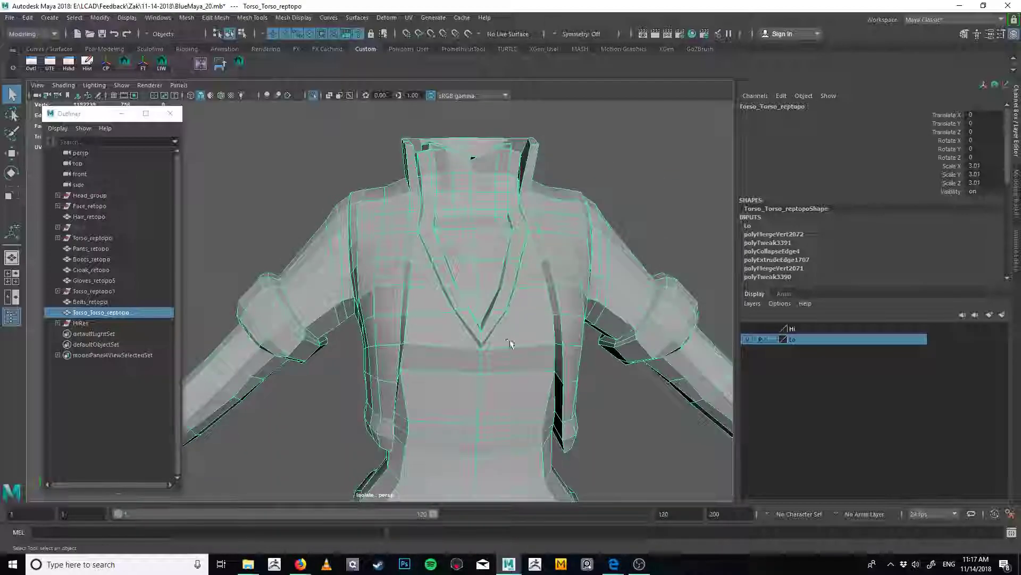
{"action": "right_click_drag", "start_coordinate": [510, 342], "coordinate": [536, 321], "text": "alt"}
{"action": "middle_click_drag", "start_coordinate": [536, 320], "coordinate": [556, 223], "text": "alt"}
{"action": "right_click_drag", "start_coordinate": [420, 250], "coordinate": [399, 260], "text": "alt"}
{"action": "left_click_drag", "start_coordinate": [399, 261], "coordinate": [492, 323], "text": "alt"}
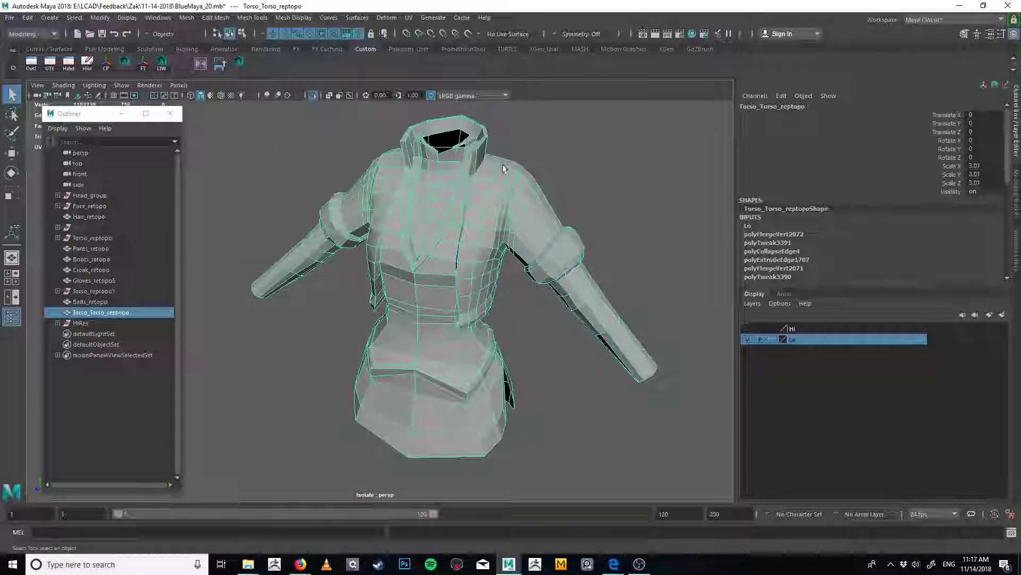
Insert an edge loop beneath the arm by splitting the edge ring where the sleeve joins the torso
{"action": "left_click_drag", "start_coordinate": [504, 169], "coordinate": [229, 277], "text": "alt"}
{"action": "left_click", "coordinate": [475, 244]}
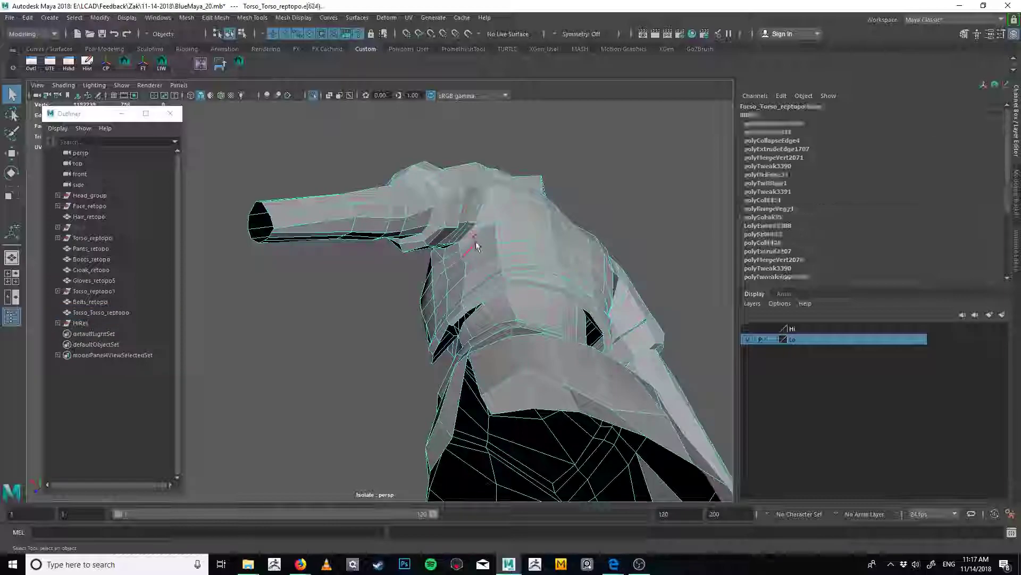
{"action": "right_click_drag", "start_coordinate": [492, 247], "coordinate": [511, 291], "text": "ctrl"}
{"action": "left_click", "coordinate": [498, 262]}
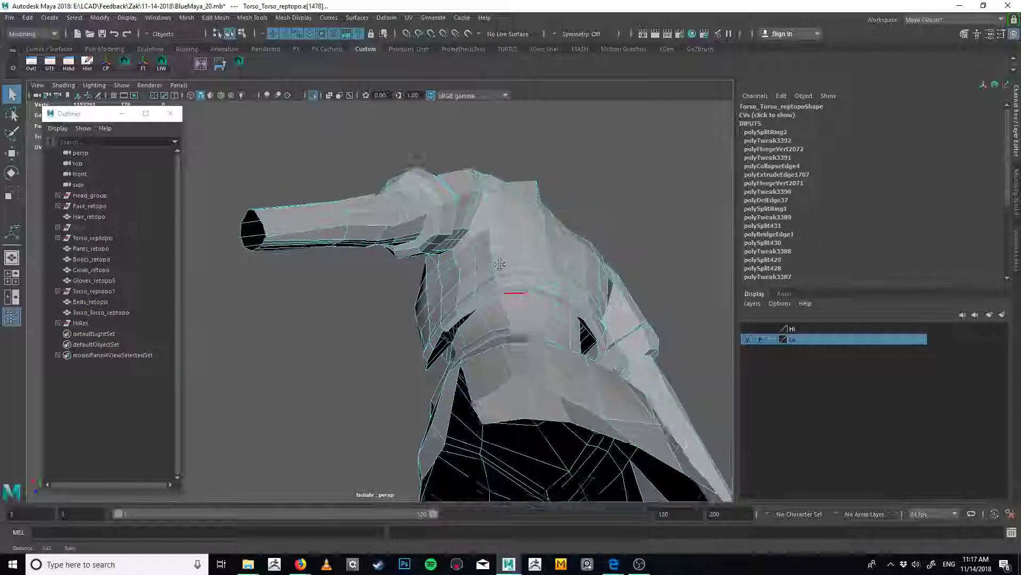
Apply Edit Edge Flow to an edge loop beside the armpit
{"action": "left_click_drag", "start_coordinate": [511, 287], "coordinate": [396, 332], "text": "alt"}
{"action": "left_click", "coordinate": [467, 298]}
{"action": "key", "text": "g"}
{"action": "key", "text": "q"}
Try Edit Edge Flow on a second loop around the shoulder, examine the armpit, and undo it
{"action": "left_click", "coordinate": [426, 261]}
{"action": "key", "text": "g"}
{"action": "right_click_drag", "start_coordinate": [396, 333], "coordinate": [452, 340], "text": "alt"}
{"action": "middle_click_drag", "start_coordinate": [394, 367], "coordinate": [536, 305], "text": "alt"}
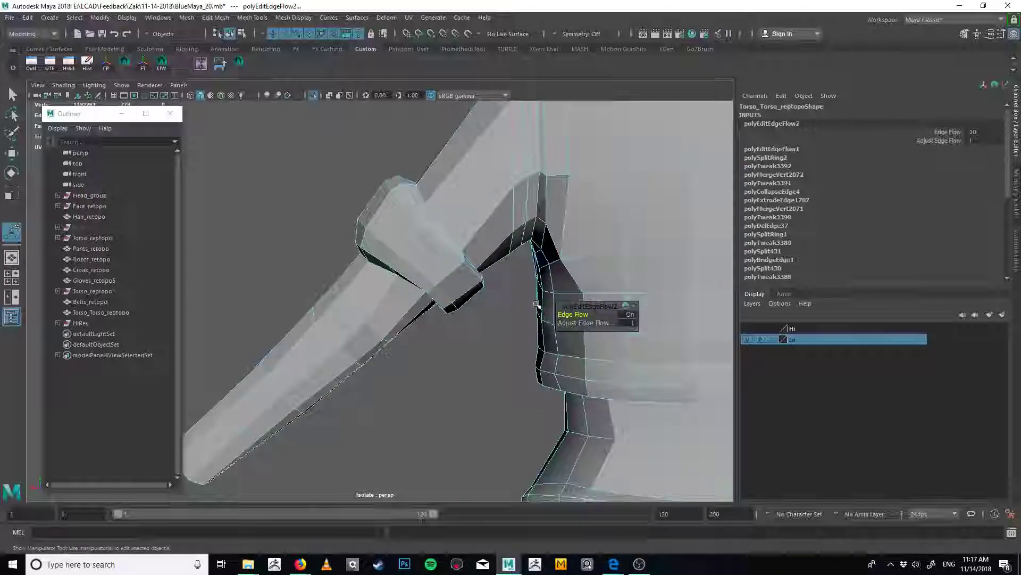
{"action": "right_click_drag", "start_coordinate": [536, 305], "coordinate": [479, 298], "text": "alt"}
{"action": "mouse_move", "coordinate": [475, 294]}
{"action": "left_mouse_down", "text": "alt"}
{"action": "mouse_move", "coordinate": [478, 242]}
{"action": "mouse_move", "coordinate": [467, 290]}
{"action": "left_mouse_up", "text": "alt"}
{"action": "key", "text": "ctrl+z"}
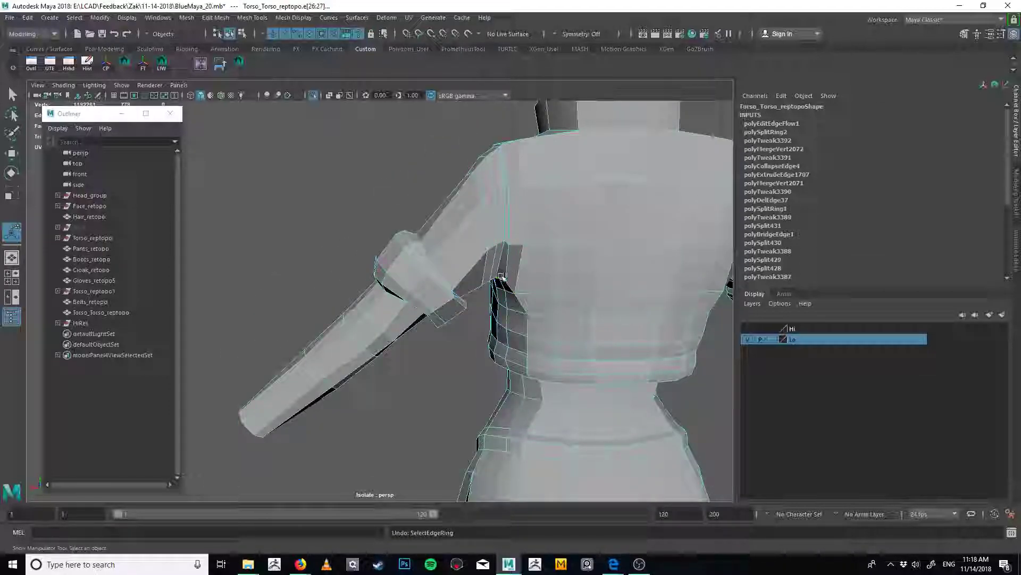
Apply Edit Edge Flow to the neighbouring underarm loop and select an adjacent edge at the armpit
{"action": "key", "text": "g"}
{"action": "left_click_drag", "start_coordinate": [509, 273], "coordinate": [532, 255], "text": "alt"}
{"action": "key", "text": "q"}
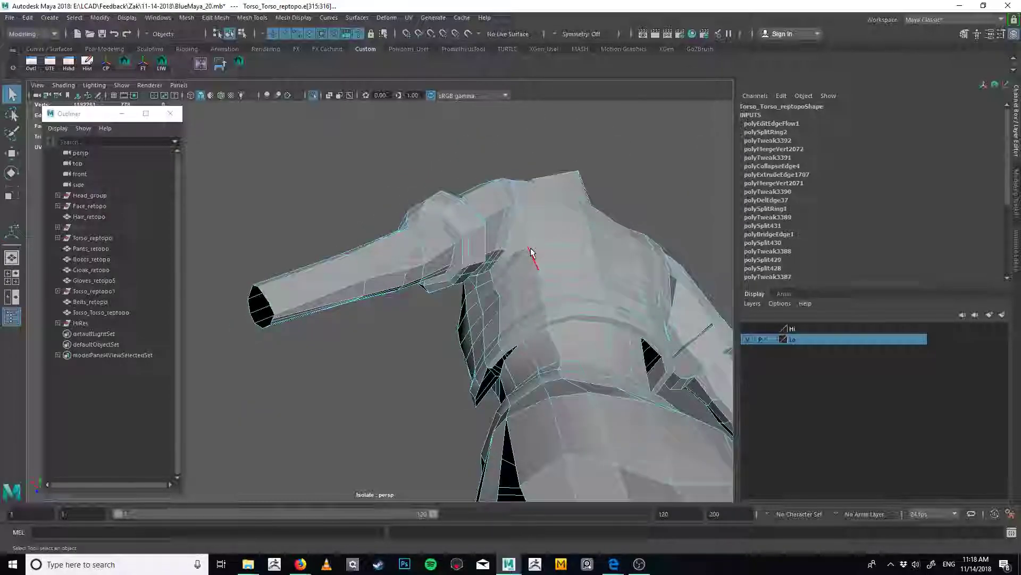
{"action": "key", "text": "t"}
{"action": "left_click_drag", "start_coordinate": [513, 289], "coordinate": [461, 305], "text": "alt"}
{"action": "key", "text": "q"}
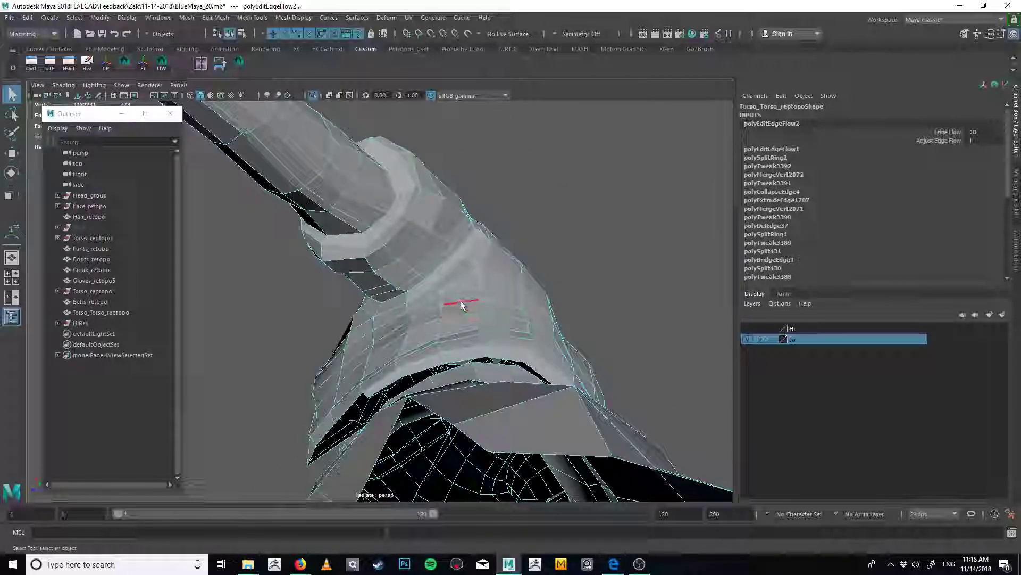
{"action": "left_click", "coordinate": [444, 296]}
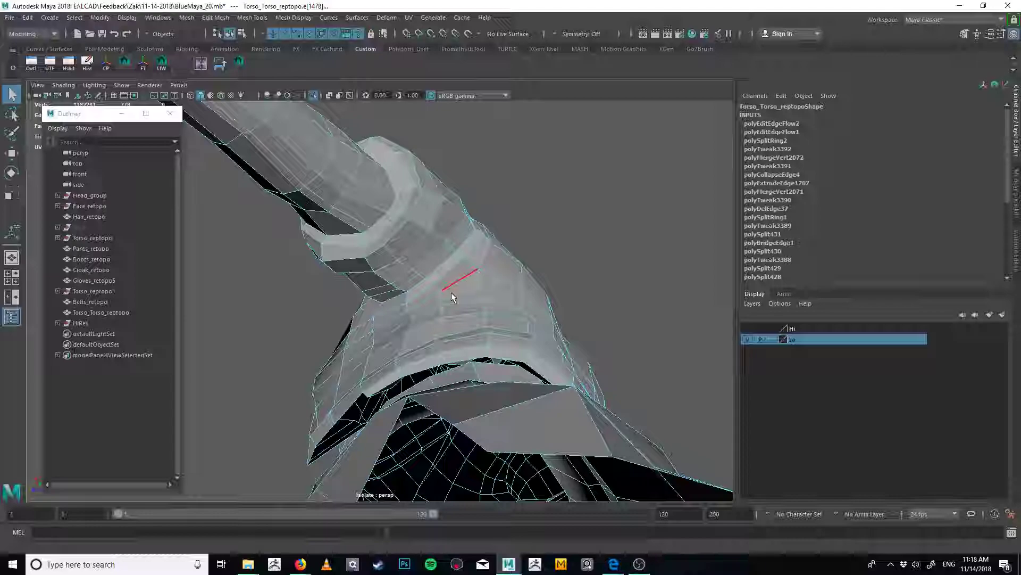
Apply Edit Edge Flow to the edge selected beneath the armpit
{"action": "left_click_drag", "start_coordinate": [451, 292], "coordinate": [440, 321], "text": "alt"}
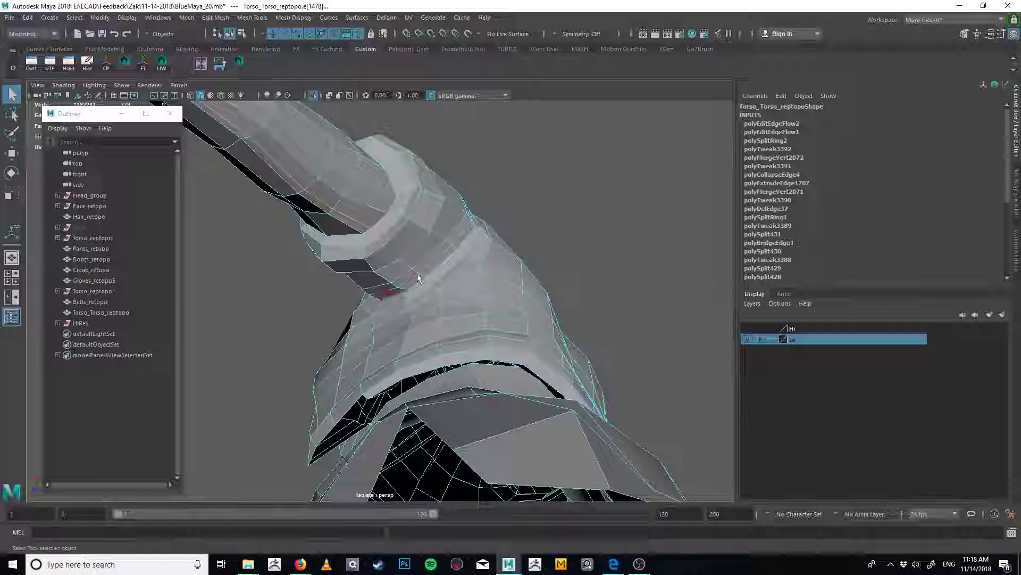
{"action": "left_click_drag", "start_coordinate": [442, 276], "coordinate": [409, 294], "text": "alt"}
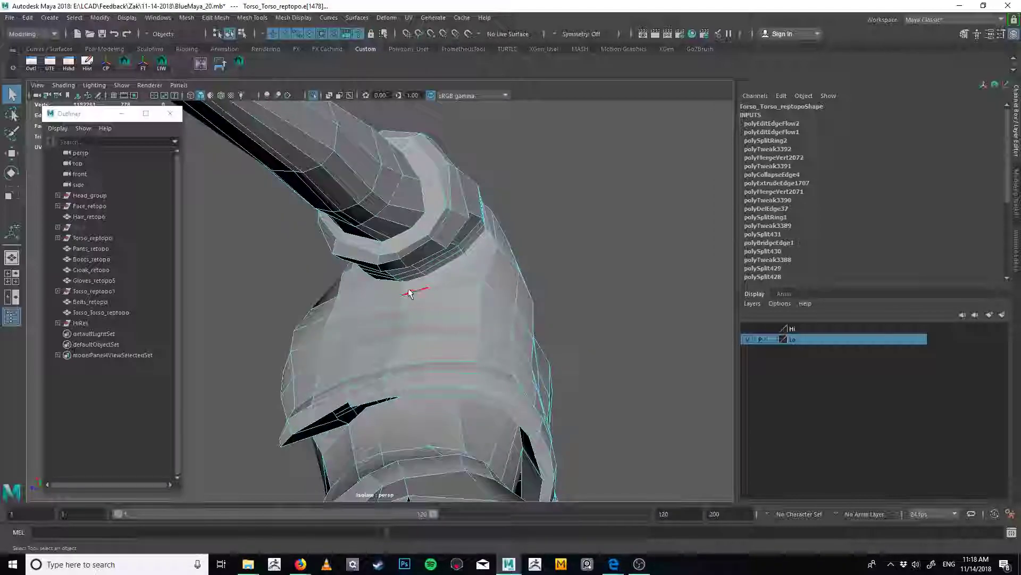
{"action": "right_click", "coordinate": [438, 291], "text": "shift"}
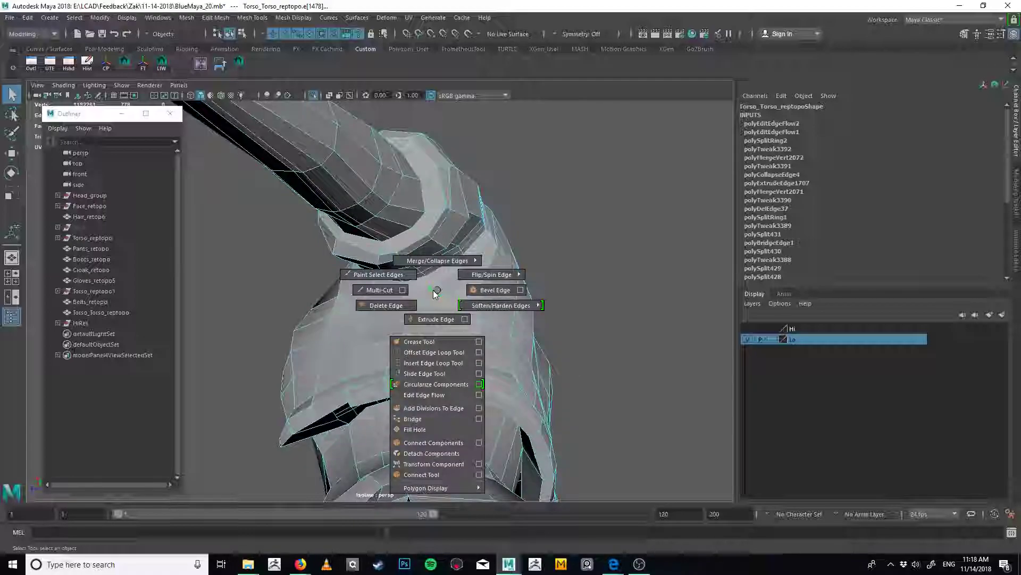
{"action": "left_click", "coordinate": [443, 395]}
{"action": "left_click_drag", "start_coordinate": [456, 313], "coordinate": [398, 241], "text": "alt"}
Apply Edit Edge Flow to two sets of sleeve edges between armpit and cuff, undoing and reapplying the second
{"action": "key", "text": "q"}
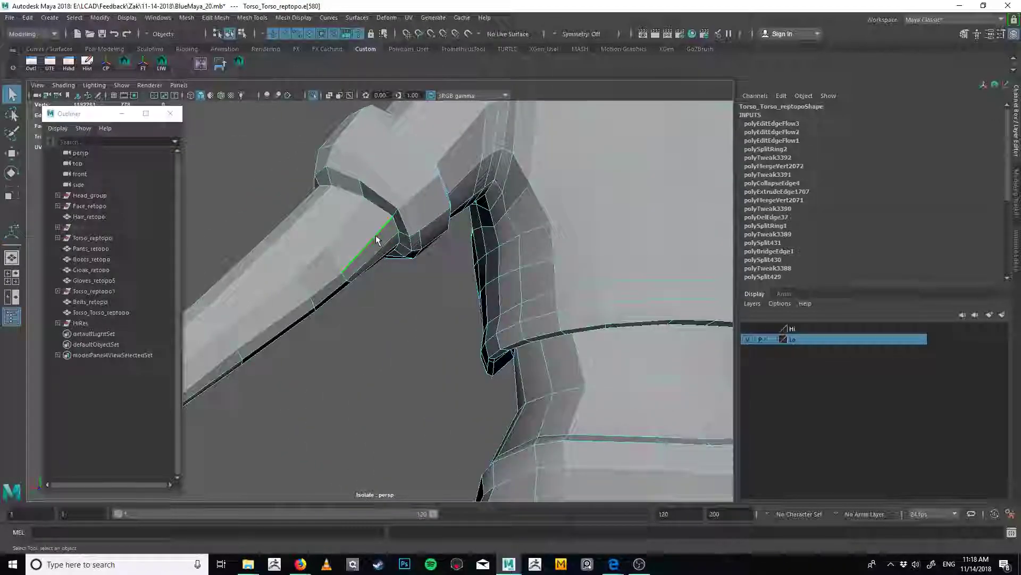
{"action": "right_click_drag", "start_coordinate": [390, 234], "coordinate": [338, 276], "text": "alt"}
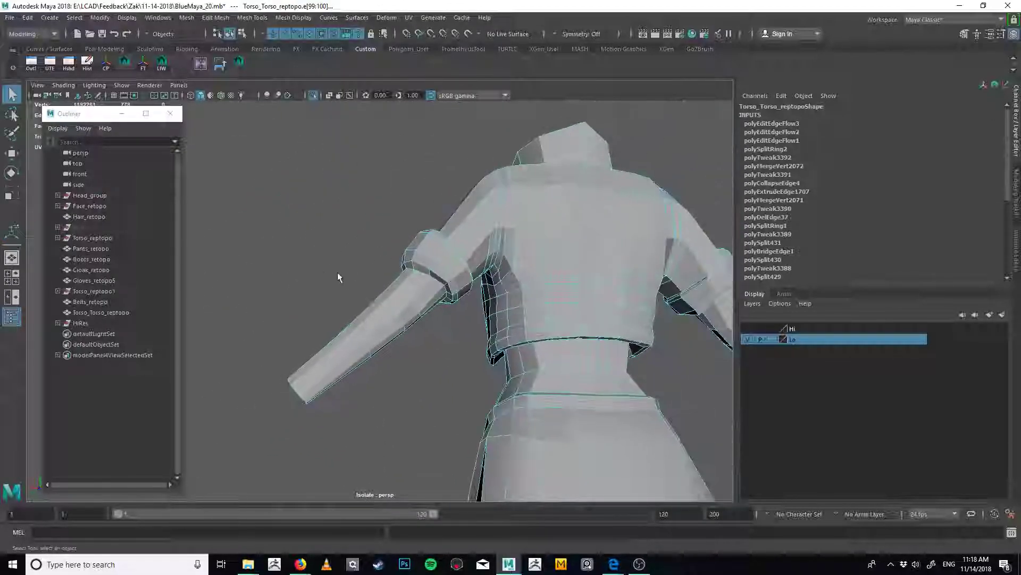
{"action": "key", "text": "g"}
{"action": "left_click", "coordinate": [443, 280]}
{"action": "key", "text": "g"}
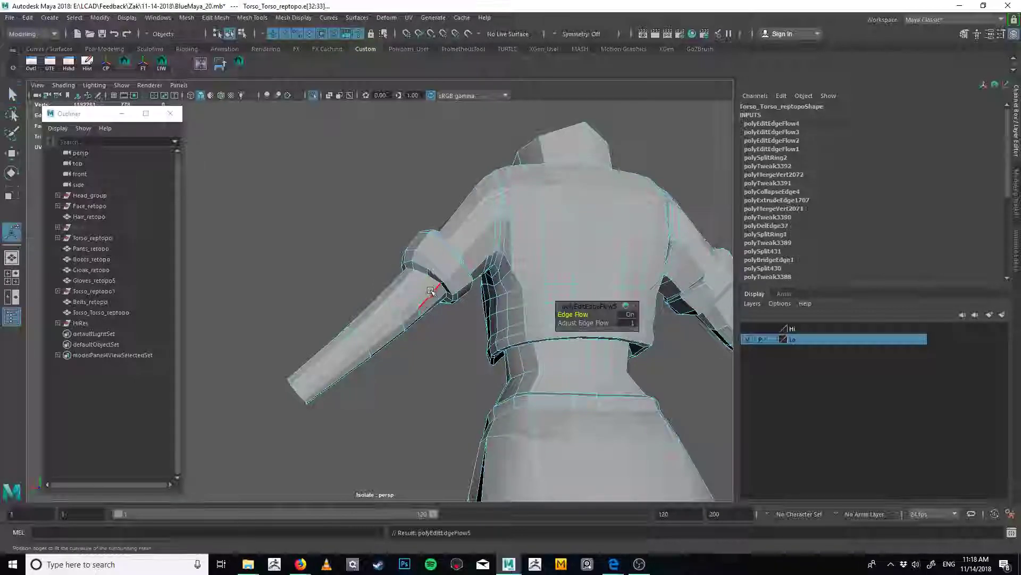
{"action": "left_click_drag", "start_coordinate": [513, 238], "coordinate": [538, 273], "text": "alt"}
{"action": "key", "text": "ctrl+z"}
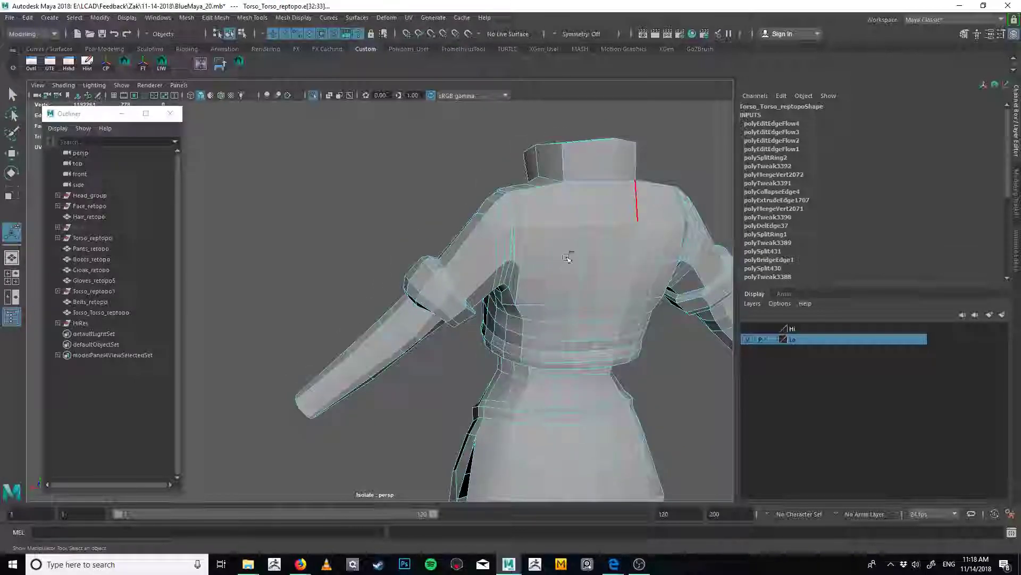
{"action": "key", "text": "g"}
{"action": "left_click_drag", "start_coordinate": [673, 226], "coordinate": [451, 257], "text": "alt"}
Move the vertices on the back of the torso beside the armpit to even out the armhole outline
{"action": "key", "text": "q"}
{"action": "left_click", "coordinate": [441, 260]}
{"action": "key", "text": "w"}
{"action": "left_click", "coordinate": [438, 264]}
{"action": "key", "text": "w"}
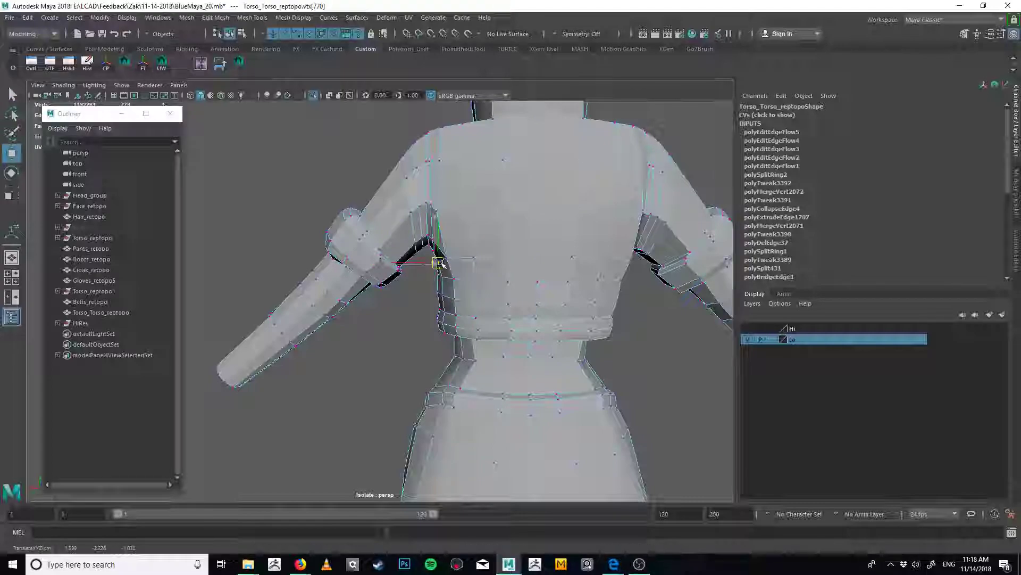
{"action": "left_click", "coordinate": [440, 212]}
{"action": "key", "text": "w"}
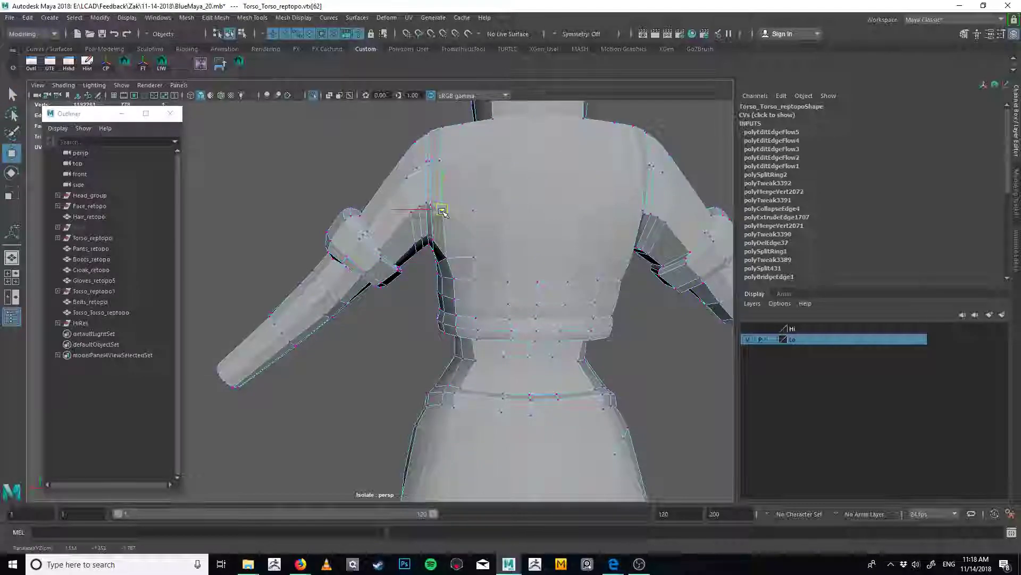
{"action": "left_click_drag", "start_coordinate": [438, 210], "coordinate": [464, 209], "text": "alt"}
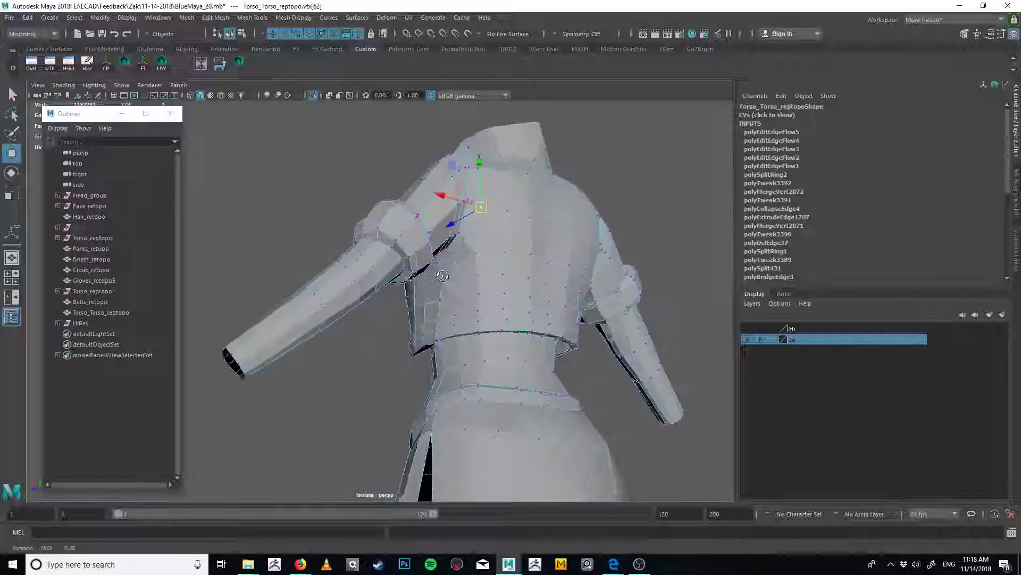
Try splitting the edge ring through the vertical edge on the back beside the shoulder, and undo it
{"action": "key", "text": "q"}
{"action": "right_click_drag", "start_coordinate": [480, 253], "coordinate": [506, 222]}
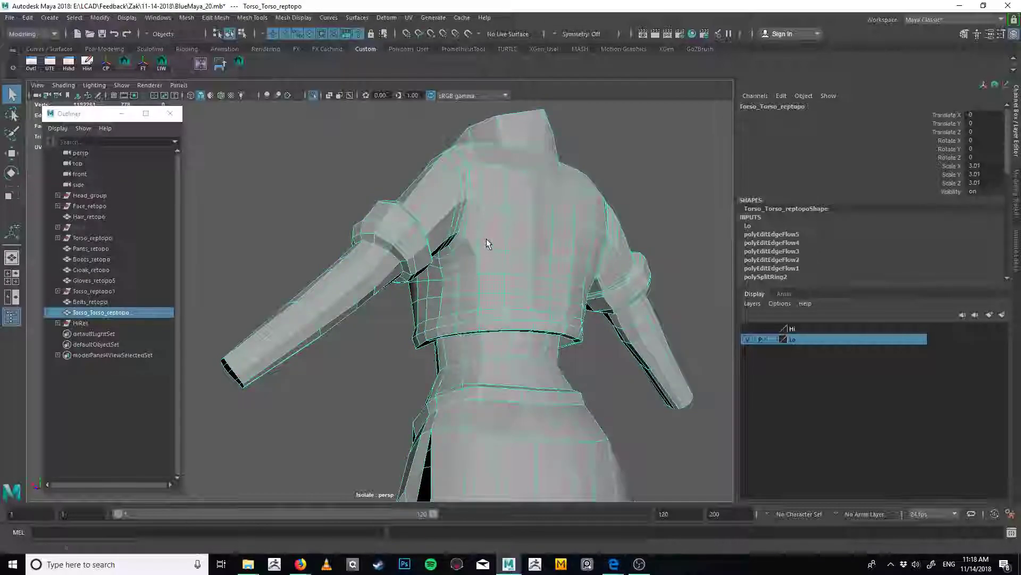
{"action": "middle_click_drag", "start_coordinate": [487, 239], "coordinate": [469, 297], "text": "alt"}
{"action": "right_click_drag", "start_coordinate": [468, 275], "coordinate": [471, 250]}
{"action": "left_click", "coordinate": [483, 245]}
{"action": "right_click", "coordinate": [481, 244], "text": "ctrl"}
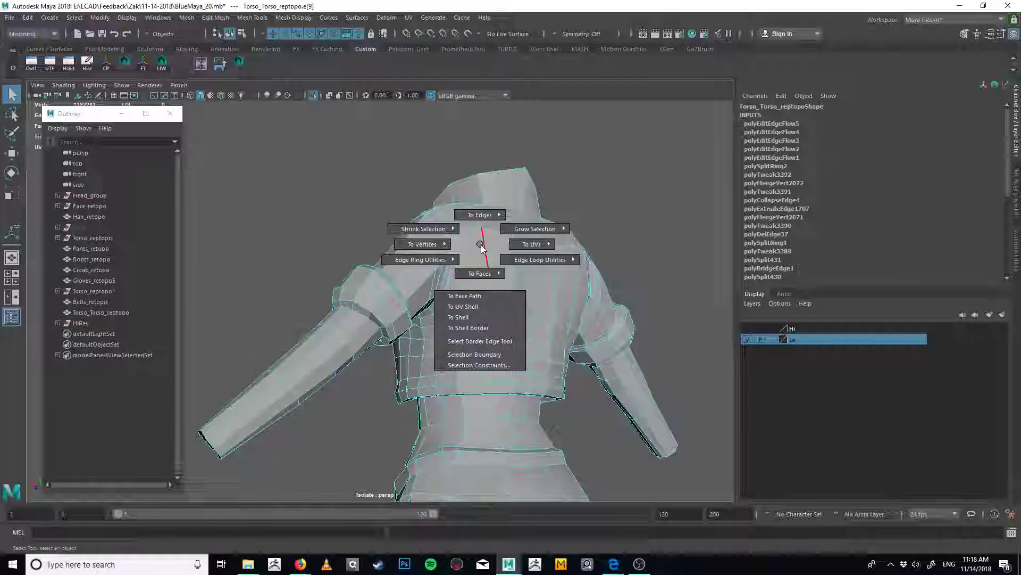
{"action": "right_click_drag", "start_coordinate": [418, 277], "coordinate": [497, 287], "text": "ctrl"}
{"action": "left_click_drag", "start_coordinate": [497, 287], "coordinate": [456, 259], "text": "alt"}
{"action": "key", "text": "ctrl+z"}
{"action": "key", "text": "ctrl+z"}
Redo the edge ring split, examine it around the armpit, and undo it again
{"action": "scroll", "coordinate": [468, 266], "scroll_direction": "up", "scroll_amount": 5}
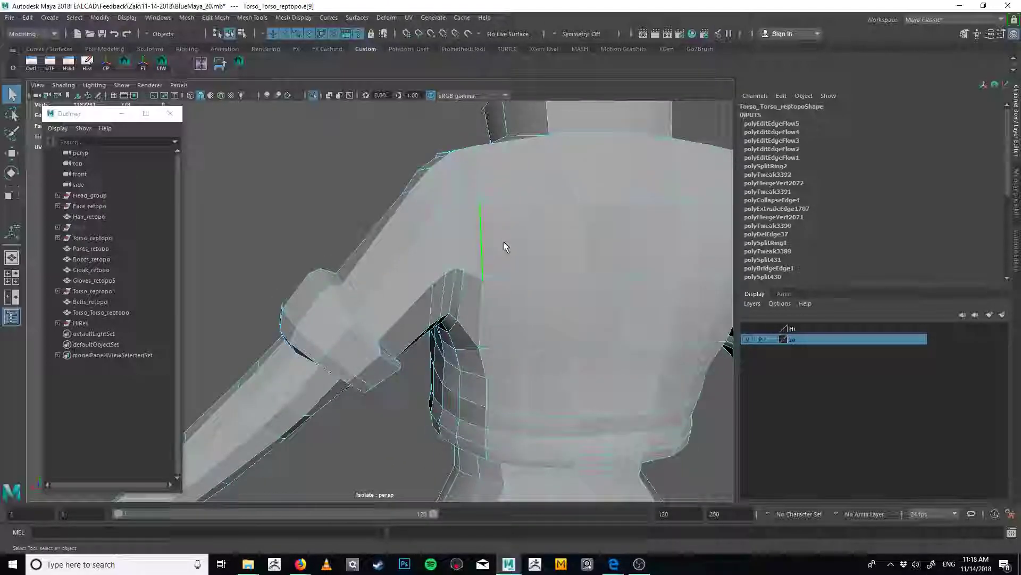
{"action": "key", "text": "shift+z"}
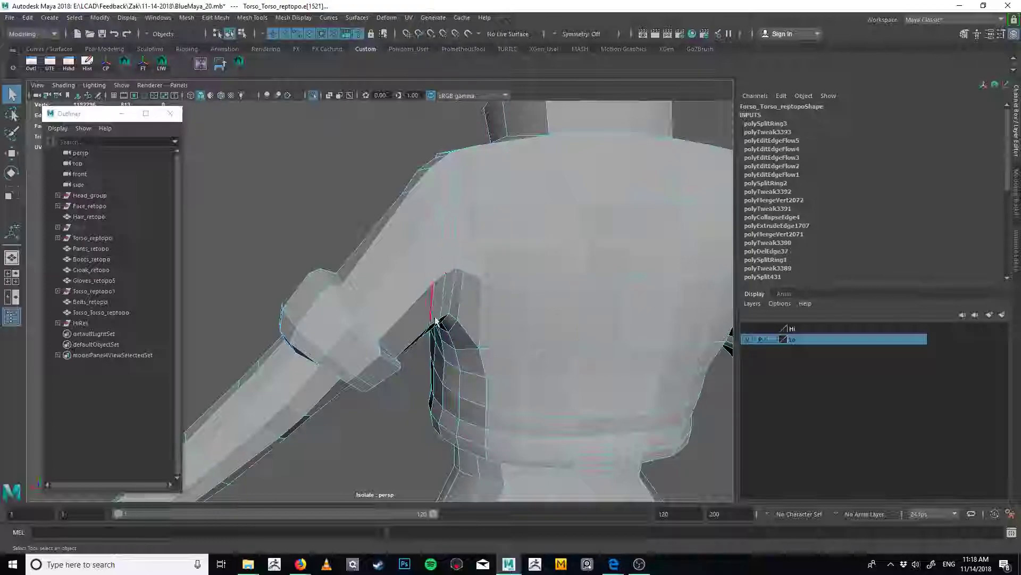
{"action": "left_click_drag", "start_coordinate": [435, 320], "coordinate": [436, 221], "text": "alt"}
{"action": "key", "text": "z"}
Insert an edge loop around the armhole beside the armpit with the Insert Edge Loop Tool
{"action": "right_click", "coordinate": [510, 233], "text": "shift"}
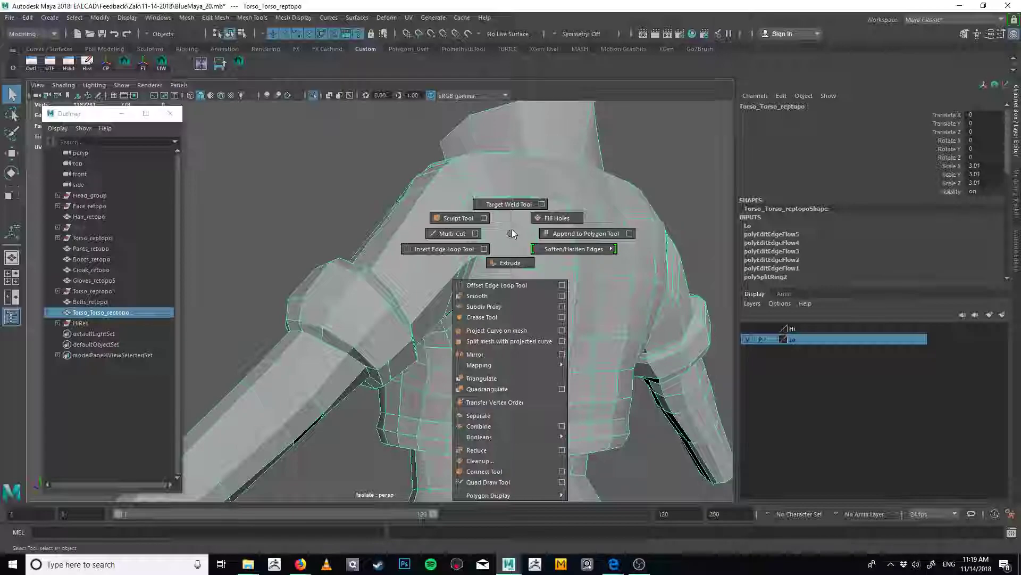
{"action": "left_click", "coordinate": [452, 254]}
{"action": "mouse_move", "coordinate": [456, 257]}
{"action": "left_mouse_down", "text": "alt"}
{"action": "mouse_move", "coordinate": [485, 281]}
{"action": "mouse_move", "coordinate": [513, 274]}
{"action": "mouse_move", "coordinate": [502, 273]}
{"action": "mouse_move", "coordinate": [480, 328]}
{"action": "mouse_move", "coordinate": [478, 270]}
{"action": "mouse_move", "coordinate": [491, 241]}
{"action": "mouse_move", "coordinate": [473, 259]}
{"action": "mouse_move", "coordinate": [445, 296]}
{"action": "mouse_move", "coordinate": [498, 235]}
{"action": "mouse_move", "coordinate": [536, 269]}
{"action": "mouse_move", "coordinate": [472, 260]}
{"action": "left_mouse_up", "text": "alt"}
{"action": "left_click", "coordinate": [503, 277]}
{"action": "key", "text": "ctrl+z"}
{"action": "right_click_drag", "start_coordinate": [386, 286], "coordinate": [363, 285], "text": "alt"}
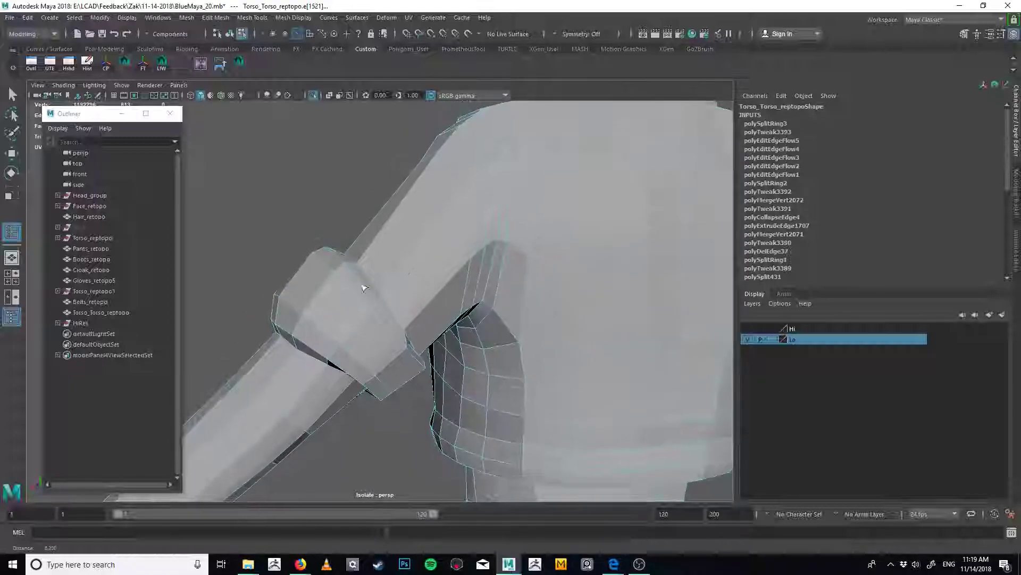
Apply Edit Edge Flow to the new armhole edge loop and examine the shoulder from the side and back
{"action": "left_click_drag", "start_coordinate": [492, 234], "coordinate": [511, 247], "text": "alt"}
{"action": "right_click_drag", "start_coordinate": [511, 246], "coordinate": [460, 261], "text": "alt"}
{"action": "left_click_drag", "start_coordinate": [460, 271], "coordinate": [533, 260], "text": "alt"}
{"action": "left_click_drag", "start_coordinate": [510, 198], "coordinate": [546, 332], "text": "alt"}
{"action": "key", "text": "g"}
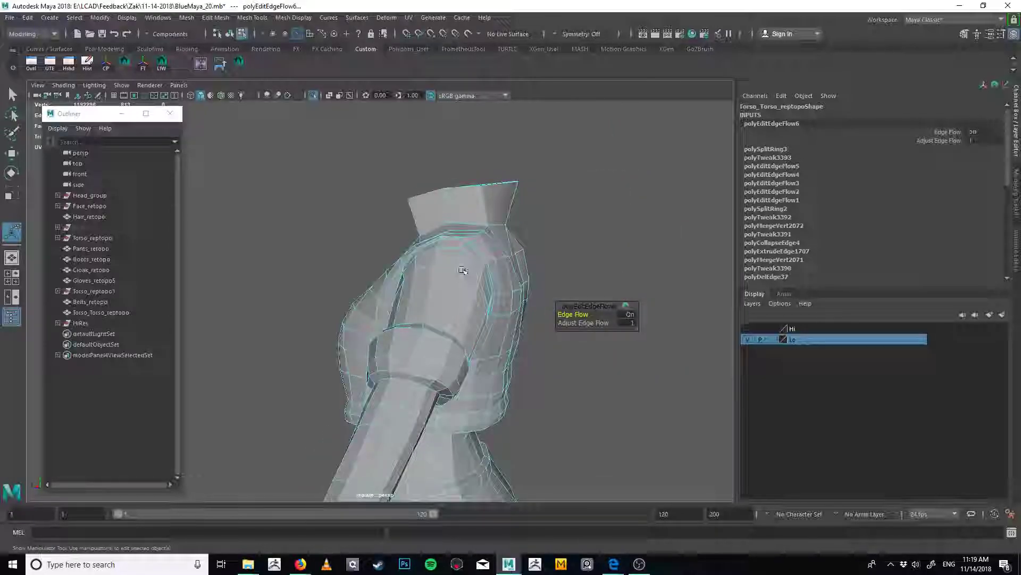
{"action": "left_click_drag", "start_coordinate": [465, 272], "coordinate": [404, 289], "text": "alt"}
{"action": "middle_click_drag", "start_coordinate": [479, 293], "coordinate": [444, 245], "text": "alt"}
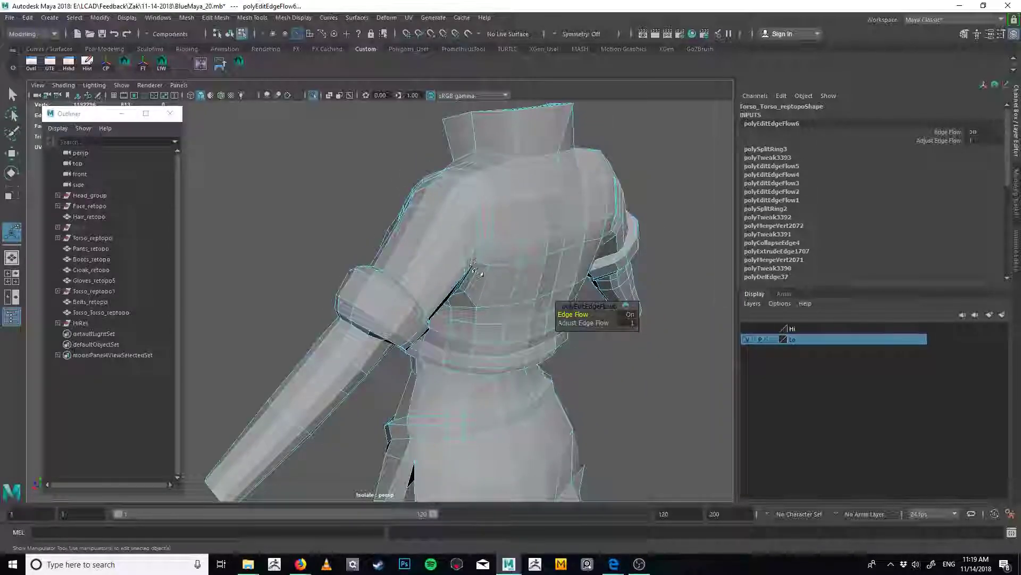
{"action": "left_click_drag", "start_coordinate": [453, 252], "coordinate": [407, 258], "text": "alt"}
Apply Edit Edge Flow to two neighbouring sets of upper-sleeve edges next to the armpit
{"action": "key", "text": "q"}
{"action": "left_click", "coordinate": [461, 288]}
{"action": "key", "text": "g"}
{"action": "key", "text": "q"}
{"action": "left_click", "coordinate": [454, 297]}
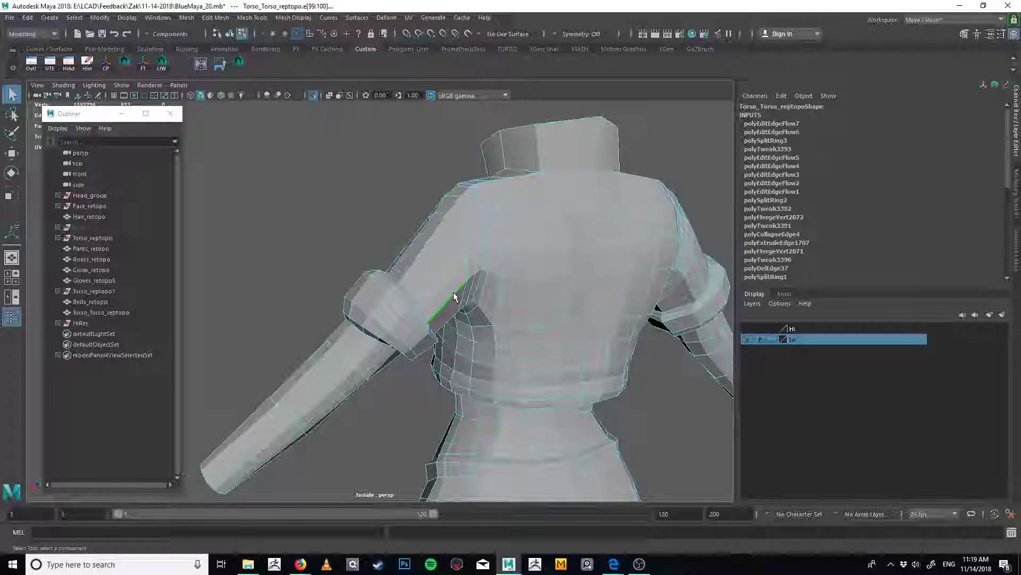
{"action": "key", "text": "g"}
{"action": "left_click_drag", "start_coordinate": [463, 305], "coordinate": [440, 282], "text": "alt"}
{"action": "right_click_drag", "start_coordinate": [434, 284], "coordinate": [436, 284], "text": "alt"}
{"action": "left_click_drag", "start_coordinate": [441, 283], "coordinate": [436, 284], "text": "alt"}
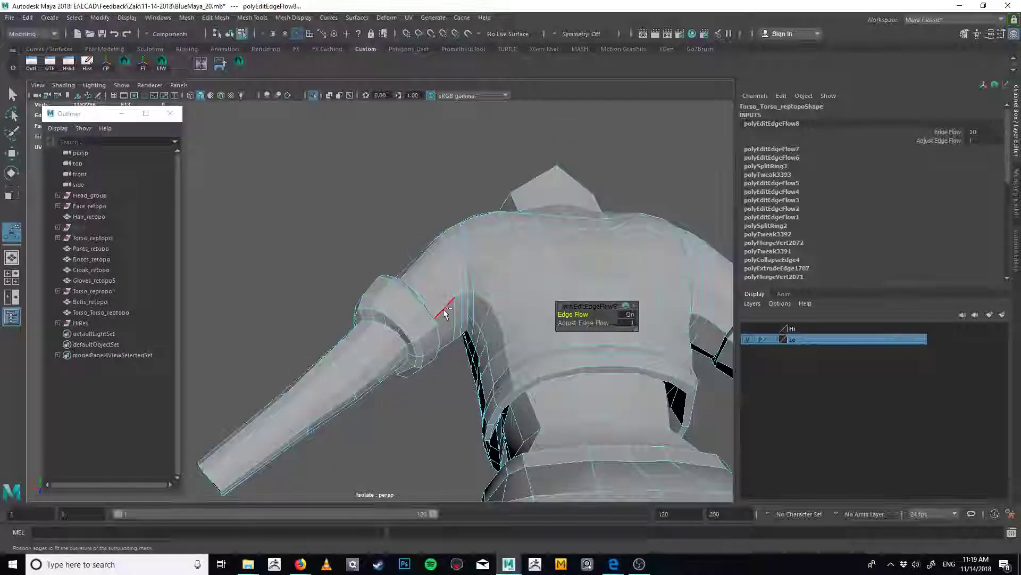
Apply Edit Edge Flow to the edge loop on the upper sleeve just above the rolled cuff
{"action": "key", "text": "q"}
{"action": "double_click", "coordinate": [448, 314]}
{"action": "key", "text": "g"}
{"action": "left_click_drag", "start_coordinate": [455, 316], "coordinate": [503, 320], "text": "alt"}
{"action": "right_click_drag", "start_coordinate": [503, 319], "coordinate": [429, 312], "text": "alt"}
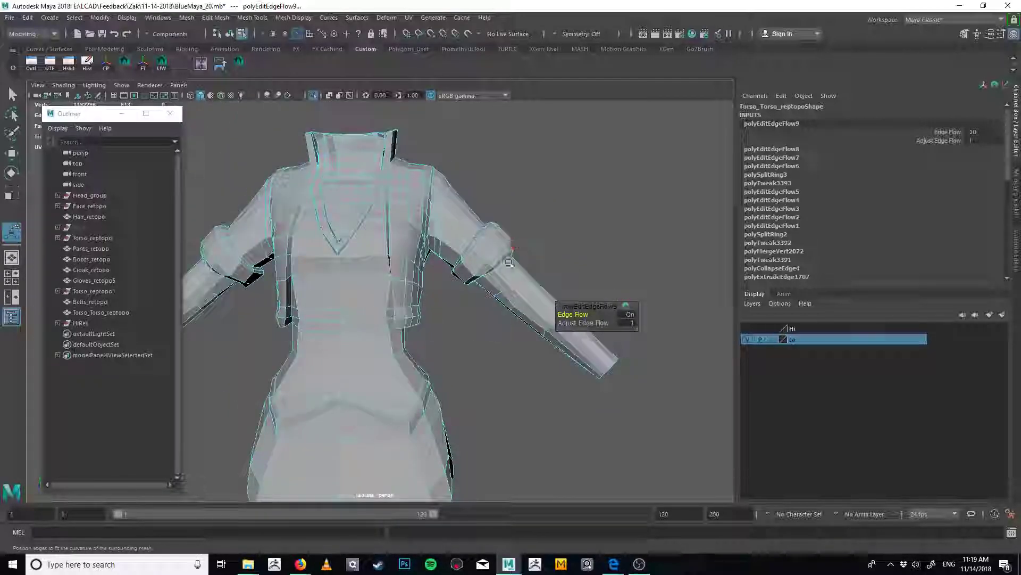
Return the torso to object mode and examine its front from the collar down to the hem
{"action": "middle_click_drag", "start_coordinate": [429, 313], "coordinate": [426, 354], "text": "alt"}
{"action": "key", "text": "q"}
{"action": "right_click_drag", "start_coordinate": [432, 348], "coordinate": [518, 231]}
{"action": "left_click_drag", "start_coordinate": [427, 345], "coordinate": [466, 200], "text": "alt"}
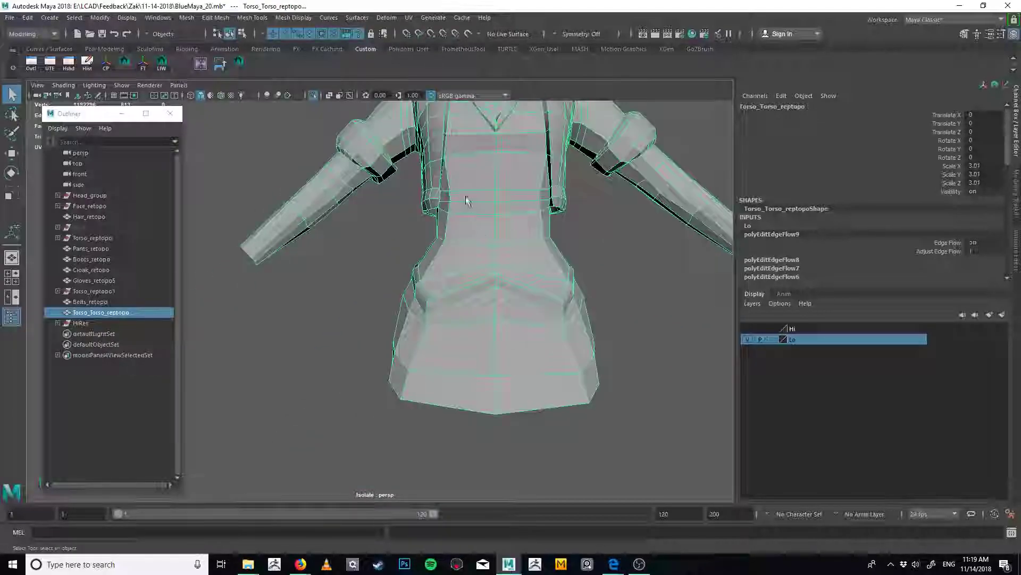
{"action": "left_click_drag", "start_coordinate": [486, 406], "coordinate": [506, 273], "text": "alt"}
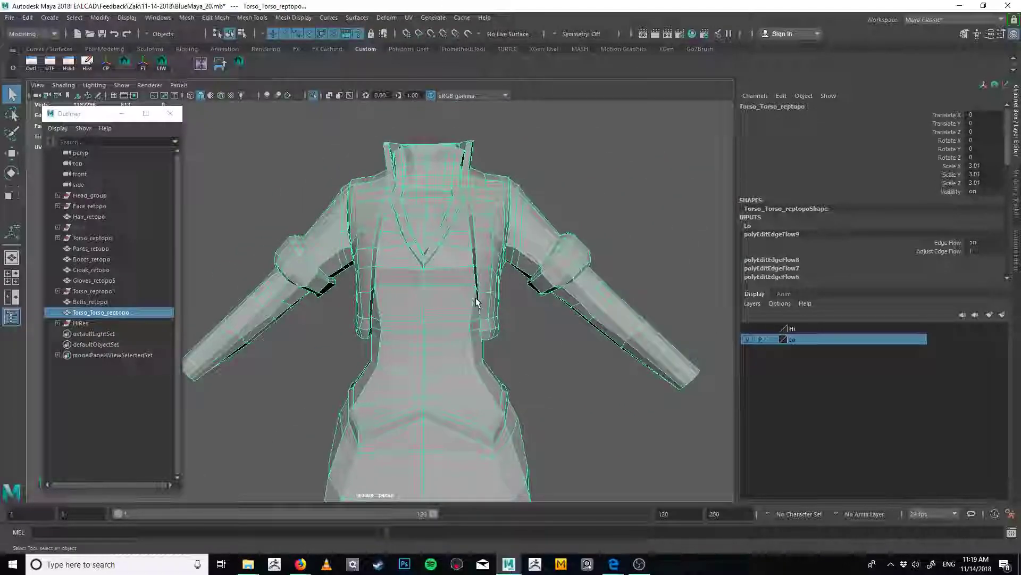
{"action": "left_click_drag", "start_coordinate": [486, 391], "coordinate": [465, 276], "text": "alt"}
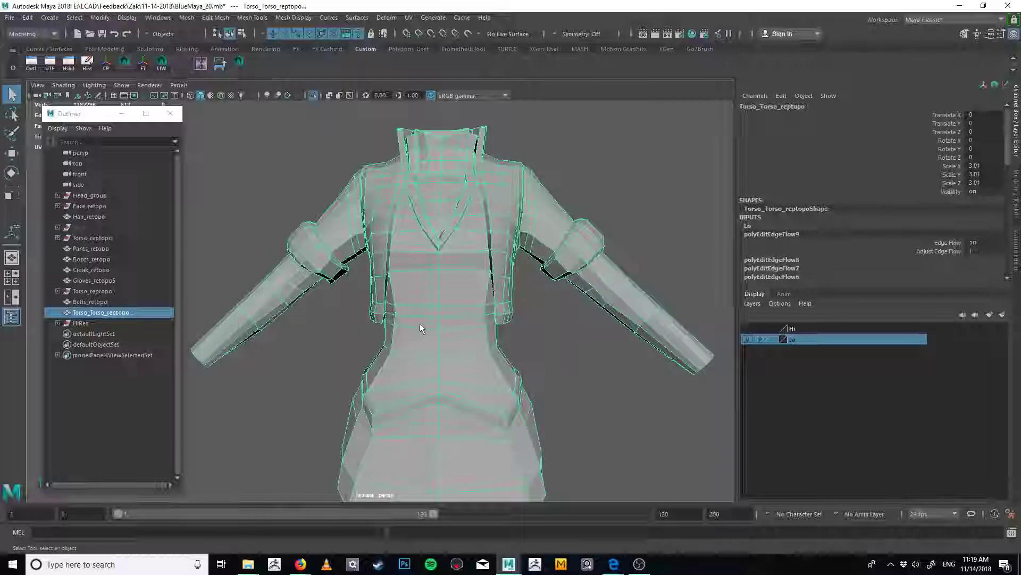
{"action": "right_click_drag", "start_coordinate": [481, 332], "coordinate": [465, 270]}
{"action": "left_click", "coordinate": [468, 306]}
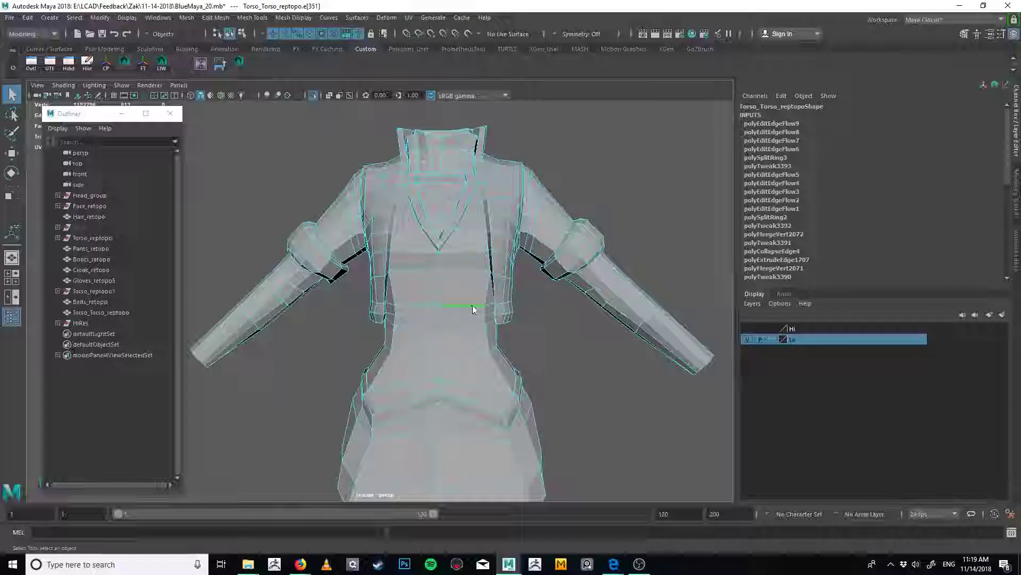
{"action": "right_click", "coordinate": [472, 305], "text": "shift"}
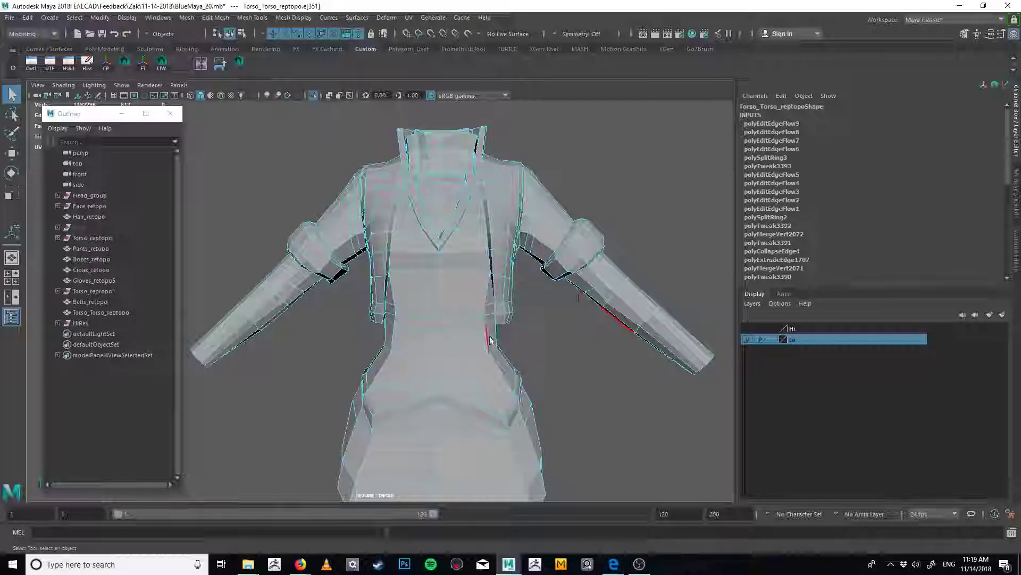
{"action": "key", "text": "ctrl+z"}
{"action": "left_click", "coordinate": [470, 311]}
Switch to the front orthographic view and frame the whole torso
{"action": "left_click_drag", "start_coordinate": [467, 315], "coordinate": [481, 297], "text": "alt"}
{"action": "key", "text": "space"}
{"action": "key", "text": "f"}
{"action": "right_click_drag", "start_coordinate": [480, 297], "coordinate": [329, 317], "text": "alt"}
{"action": "scroll", "coordinate": [329, 318], "scroll_direction": "down", "scroll_amount": 4}
Delete all torso faces on the positive X side, including the leftover faces crossing the centre line at the neckline
{"action": "left_click", "coordinate": [417, 279]}
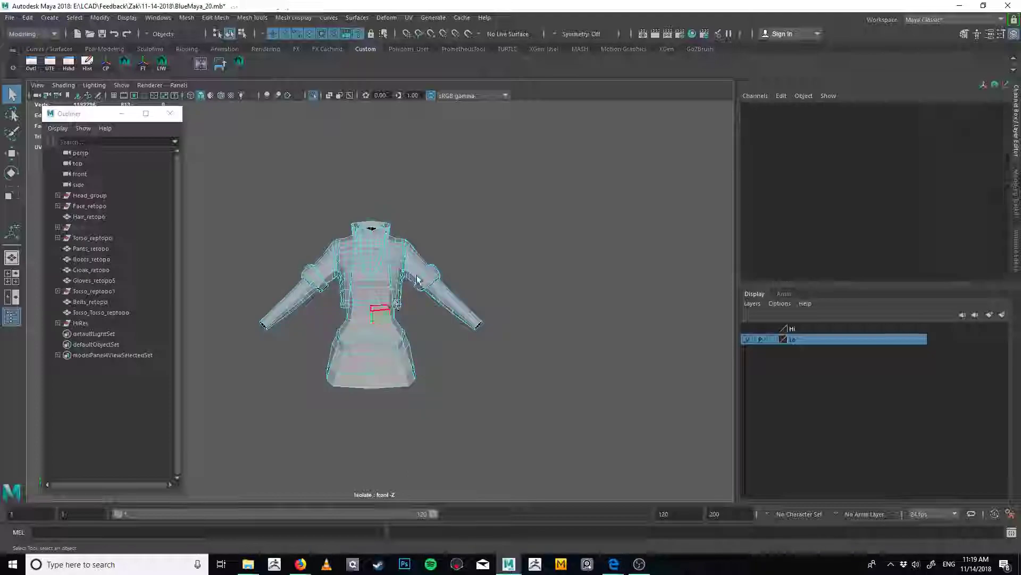
{"action": "key", "text": "w"}
{"action": "left_click_drag", "start_coordinate": [417, 280], "coordinate": [394, 282], "text": "alt"}
{"action": "left_click", "coordinate": [394, 282]}
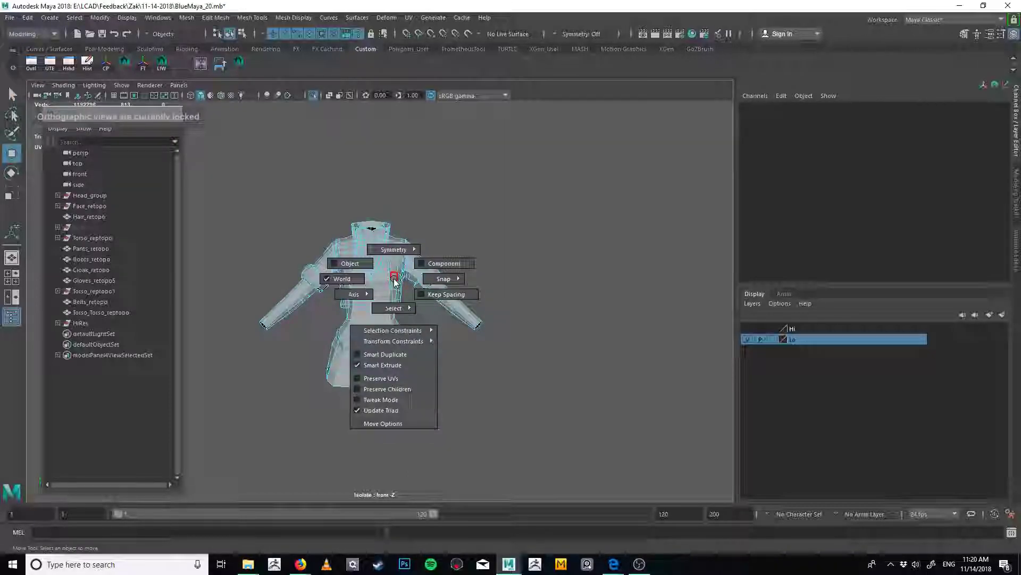
{"action": "left_click_drag", "start_coordinate": [622, 150], "coordinate": [434, 347]}
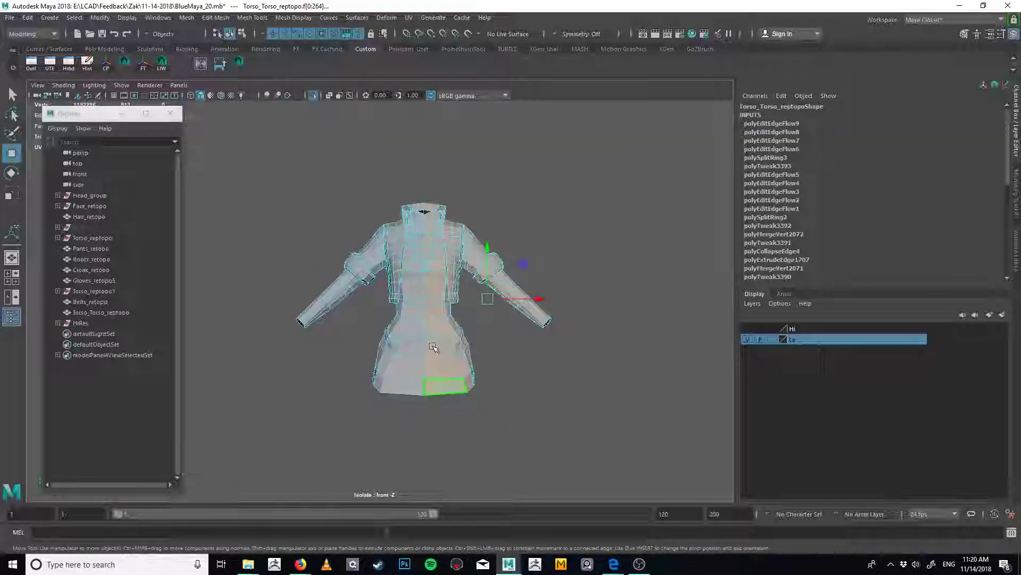
{"action": "key", "text": "Delete"}
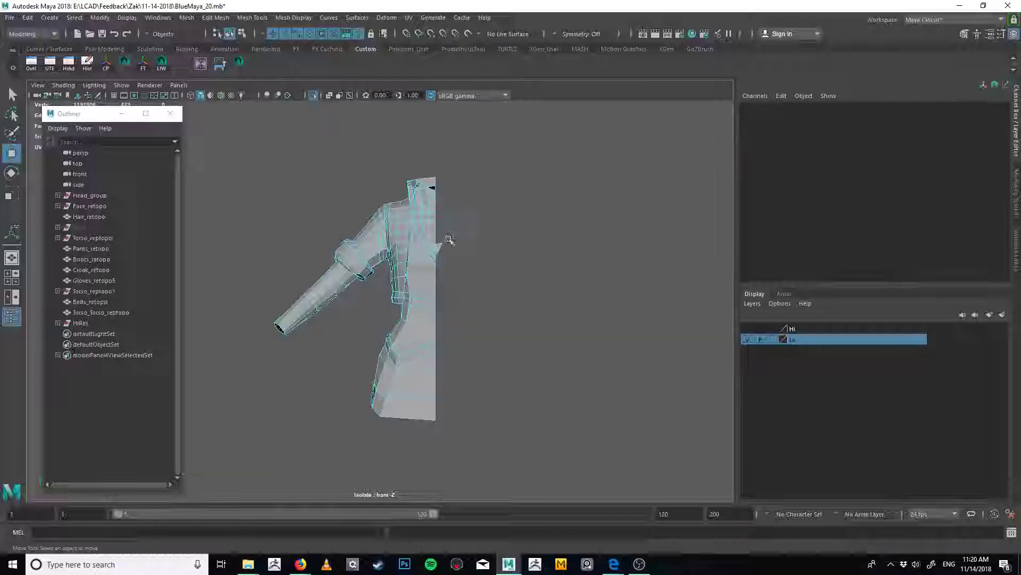
{"action": "left_click_drag", "start_coordinate": [440, 264], "coordinate": [439, 266]}
{"action": "key", "text": "Delete"}
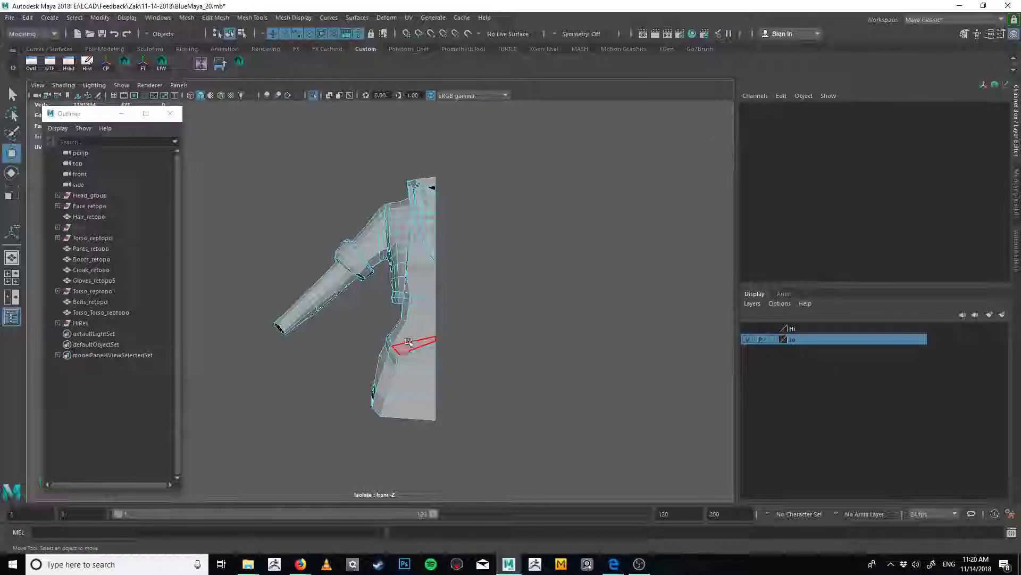
Return the half torso to object mode and show the grid to check the collar's centre edge against the axis
{"action": "key", "text": "F8"}
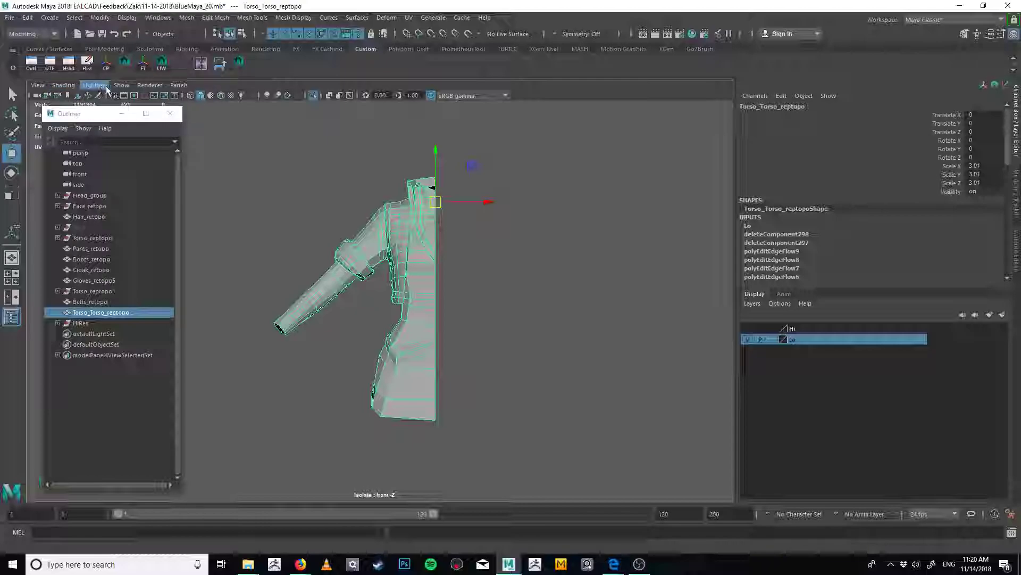
{"action": "left_click", "coordinate": [119, 86]}
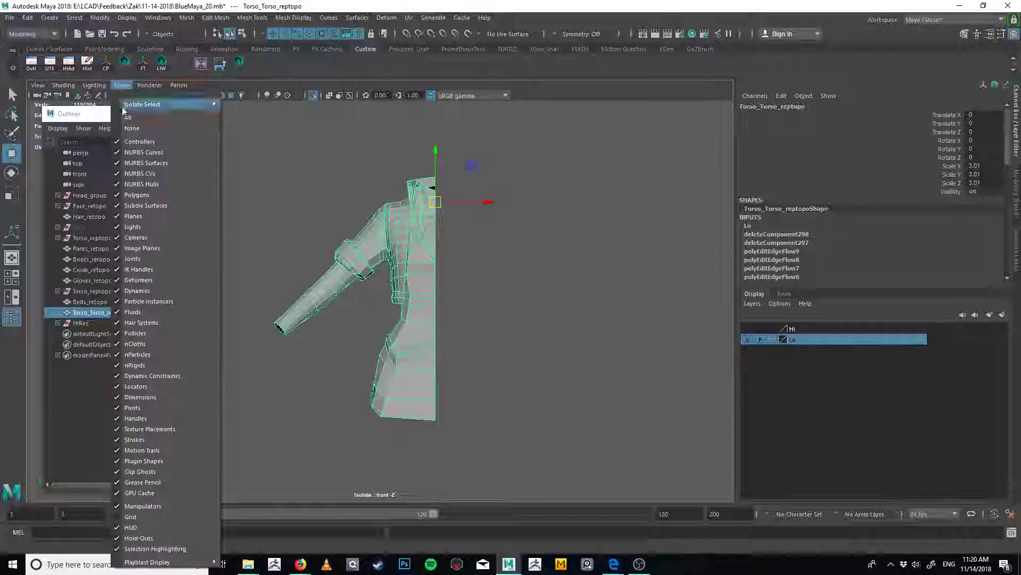
{"action": "left_click", "coordinate": [160, 516]}
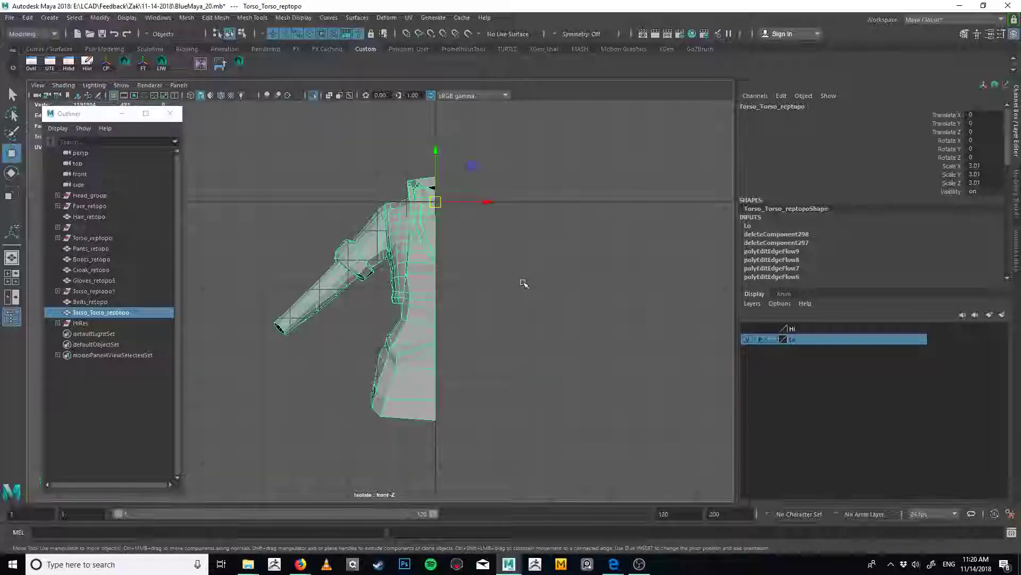
{"action": "middle_click_drag", "start_coordinate": [516, 268], "coordinate": [521, 286], "text": "alt"}
{"action": "right_click_drag", "start_coordinate": [521, 286], "coordinate": [684, 312], "text": "alt"}
{"action": "middle_click_drag", "start_coordinate": [472, 259], "coordinate": [440, 392], "text": "alt"}
{"action": "right_click_drag", "start_coordinate": [441, 393], "coordinate": [760, 330], "text": "alt"}
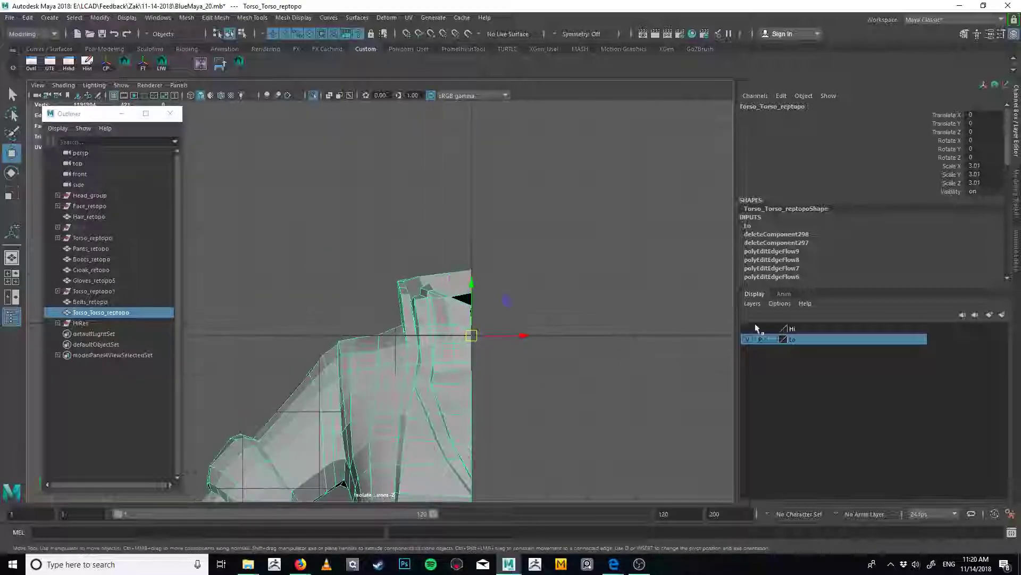
Show the half torso in wireframe and snap the collar's centre-edge vertices onto the grid's centre line
{"action": "middle_click_drag", "start_coordinate": [480, 306], "coordinate": [445, 293], "text": "alt"}
{"action": "right_click_drag", "start_coordinate": [445, 293], "coordinate": [846, 339], "text": "alt"}
{"action": "key", "text": "4"}
{"action": "right_click_drag", "start_coordinate": [515, 330], "coordinate": [481, 325]}
{"action": "key", "text": "q"}
{"action": "key", "text": "w"}
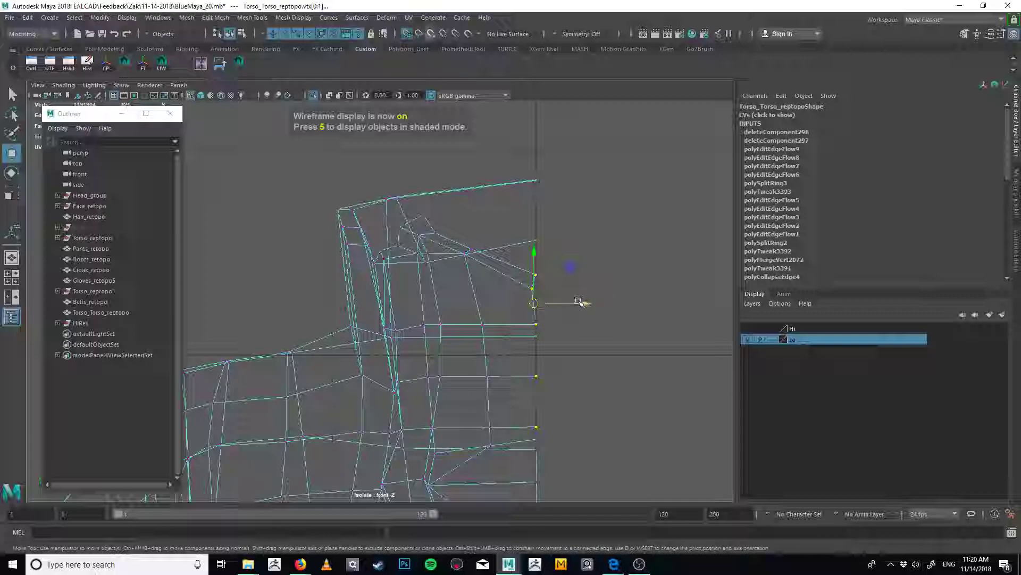
{"action": "left_click_drag", "start_coordinate": [580, 302], "coordinate": [563, 311]}
{"action": "key", "text": "ctrl+z"}
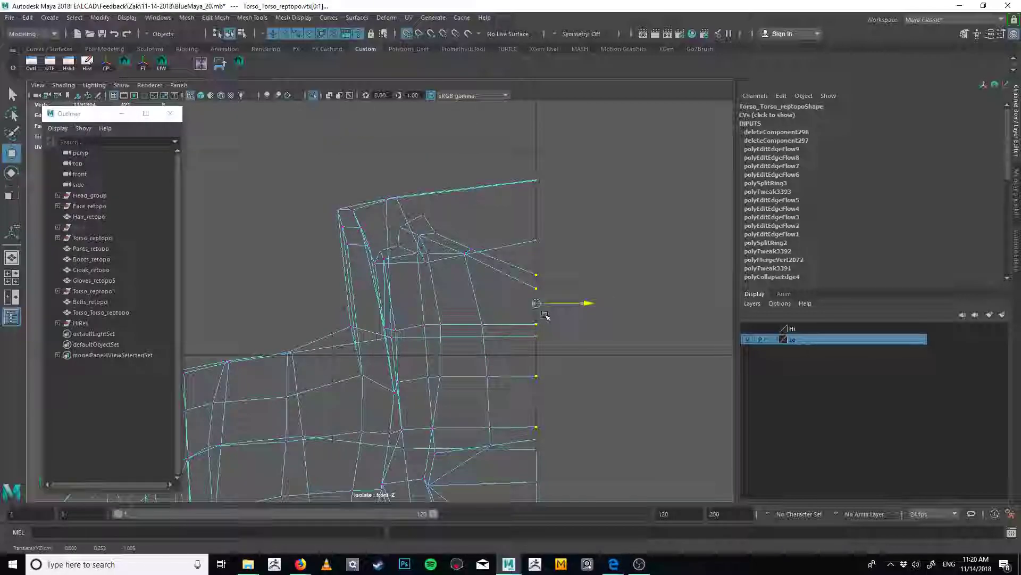
Snap all centre-edge vertices from collar to hem along X onto the grid's centre line
{"action": "right_click_drag", "start_coordinate": [544, 313], "coordinate": [340, 304], "text": "alt"}
{"action": "key", "text": "q"}
{"action": "left_click_drag", "start_coordinate": [493, 202], "coordinate": [454, 420]}
{"action": "left_click_drag", "start_coordinate": [397, 500], "coordinate": [397, 500]}
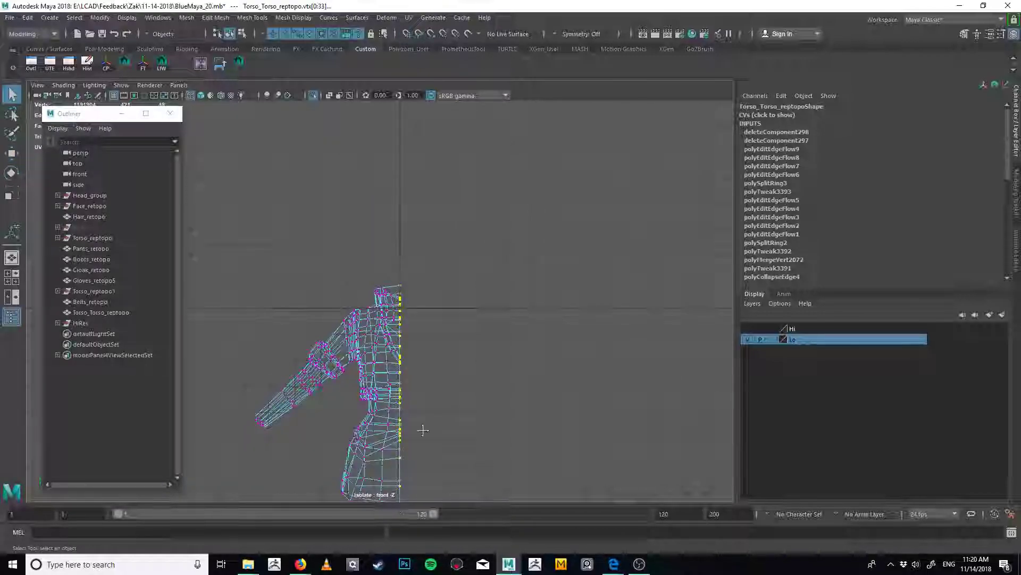
{"action": "middle_click_drag", "start_coordinate": [421, 426], "coordinate": [462, 327], "text": "alt"}
{"action": "key", "text": "w"}
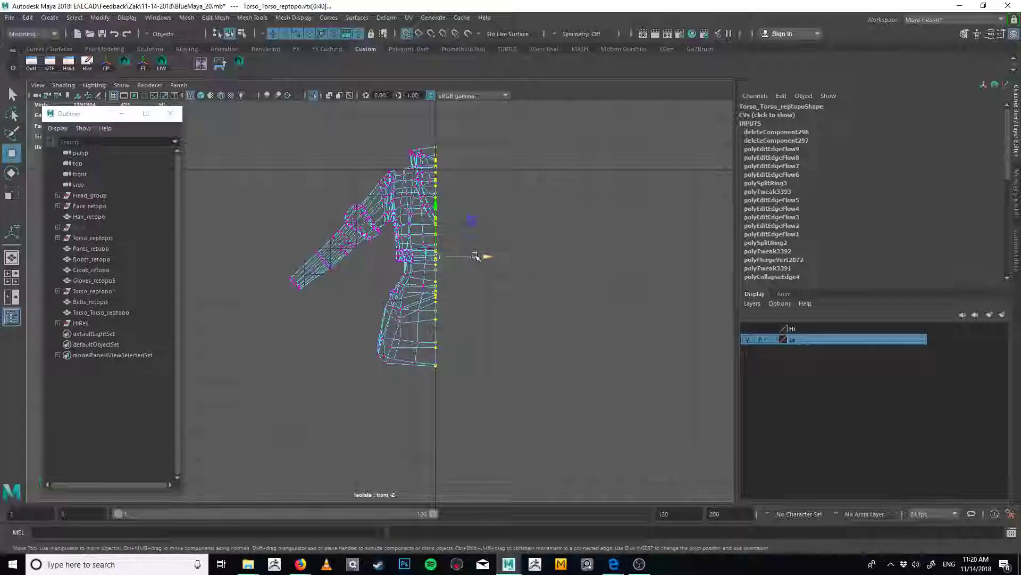
{"action": "left_click", "coordinate": [475, 256]}
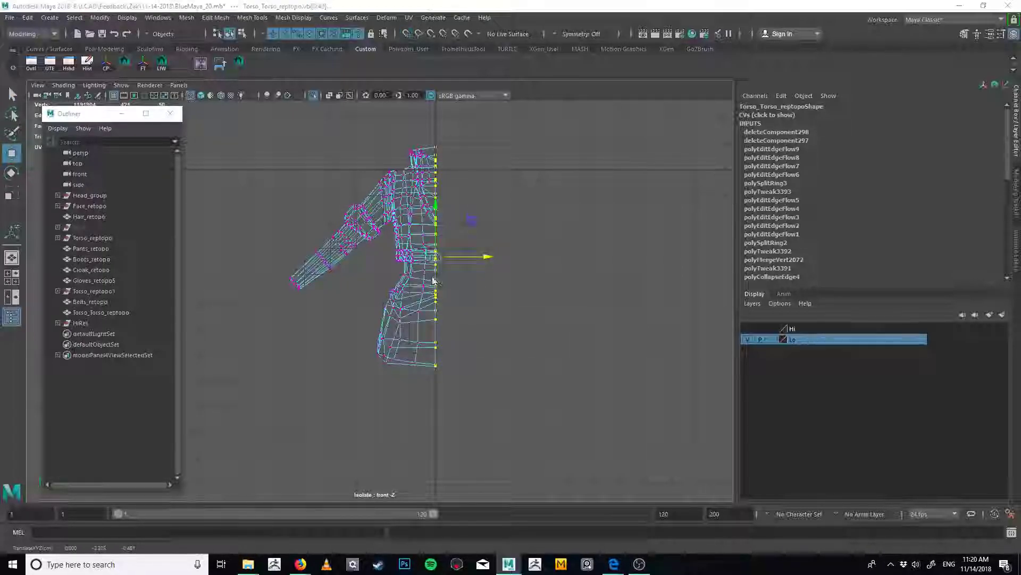
Return to the shaded perspective view and select the half torso in object mode
{"action": "key", "text": "space"}
{"action": "left_click_drag", "start_coordinate": [434, 281], "coordinate": [452, 242]}
{"action": "key", "text": "5"}
{"action": "key", "text": "q"}
{"action": "right_click_drag", "start_coordinate": [437, 207], "coordinate": [456, 174]}
{"action": "left_click", "coordinate": [456, 173]}
{"action": "left_click", "coordinate": [338, 290]}
Examine the half torso's open centre edge and its pivot from several angles
{"action": "left_click_drag", "start_coordinate": [365, 308], "coordinate": [455, 315], "text": "alt"}
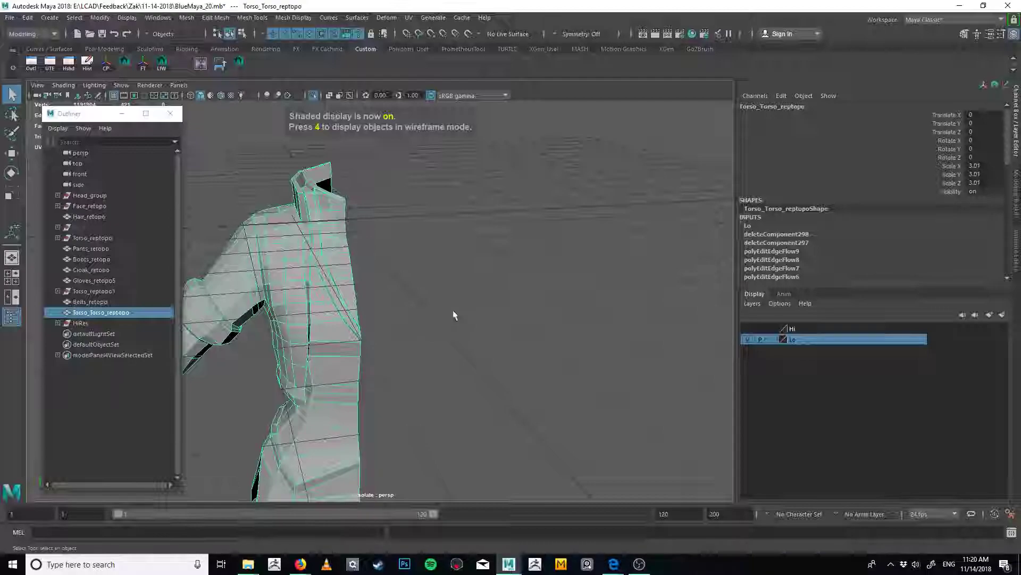
{"action": "left_click", "coordinate": [488, 314]}
{"action": "middle_click_drag", "start_coordinate": [426, 333], "coordinate": [466, 353], "text": "alt"}
{"action": "right_click_drag", "start_coordinate": [367, 330], "coordinate": [393, 304]}
{"action": "left_click", "coordinate": [370, 328]}
{"action": "key", "text": "w"}
{"action": "middle_click_drag", "start_coordinate": [407, 318], "coordinate": [491, 307], "text": "alt"}
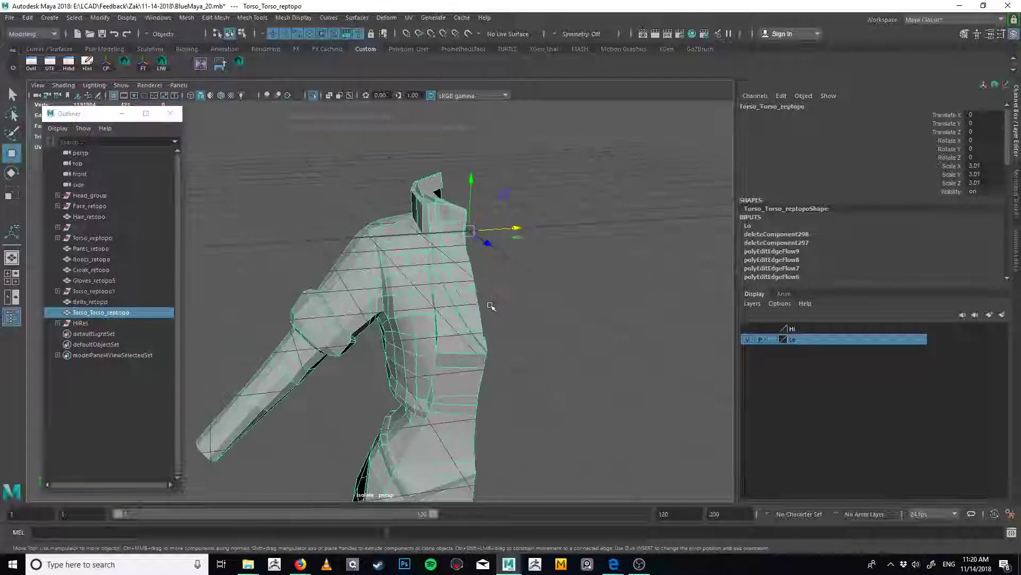
{"action": "left_click_drag", "start_coordinate": [490, 306], "coordinate": [446, 283], "text": "alt"}
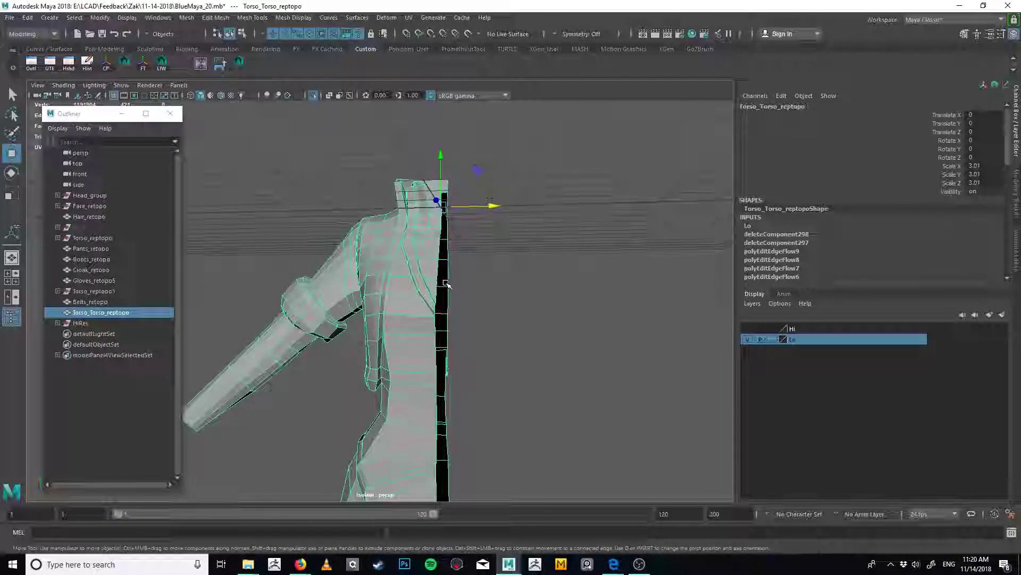
{"action": "left_click_drag", "start_coordinate": [529, 354], "coordinate": [480, 350], "text": "alt"}
Delete the half torso's construction history and freeze its transformations
{"action": "left_click_drag", "start_coordinate": [448, 244], "coordinate": [474, 314]}
{"action": "left_click", "coordinate": [90, 68]}
{"action": "right_click_drag", "start_coordinate": [474, 313], "coordinate": [583, 351], "text": "alt"}
{"action": "left_click_drag", "start_coordinate": [584, 351], "coordinate": [556, 320], "text": "alt"}
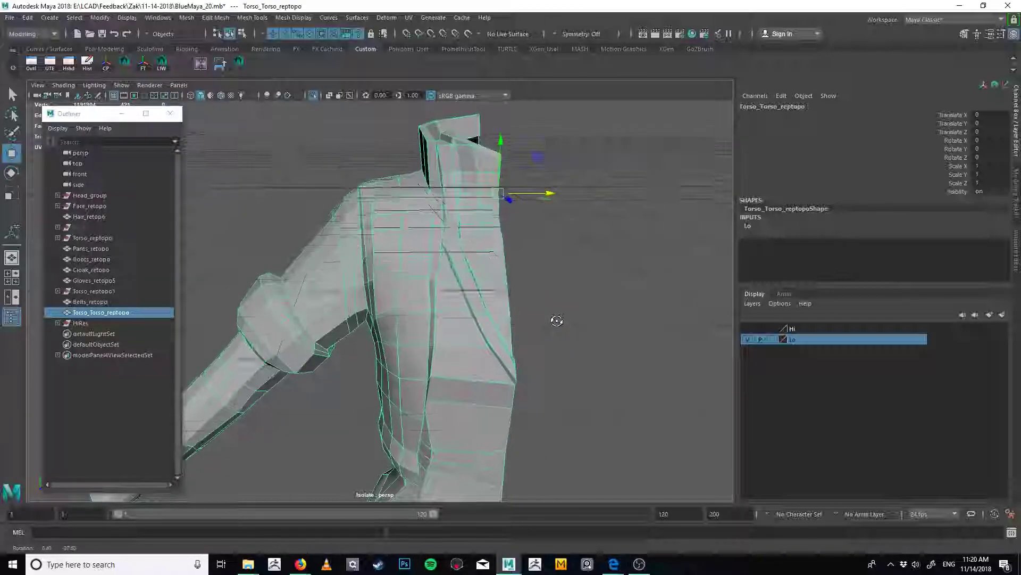
{"action": "right_click_drag", "start_coordinate": [556, 319], "coordinate": [419, 274], "text": "alt"}
{"action": "left_click_drag", "start_coordinate": [418, 274], "coordinate": [377, 236], "text": "alt"}
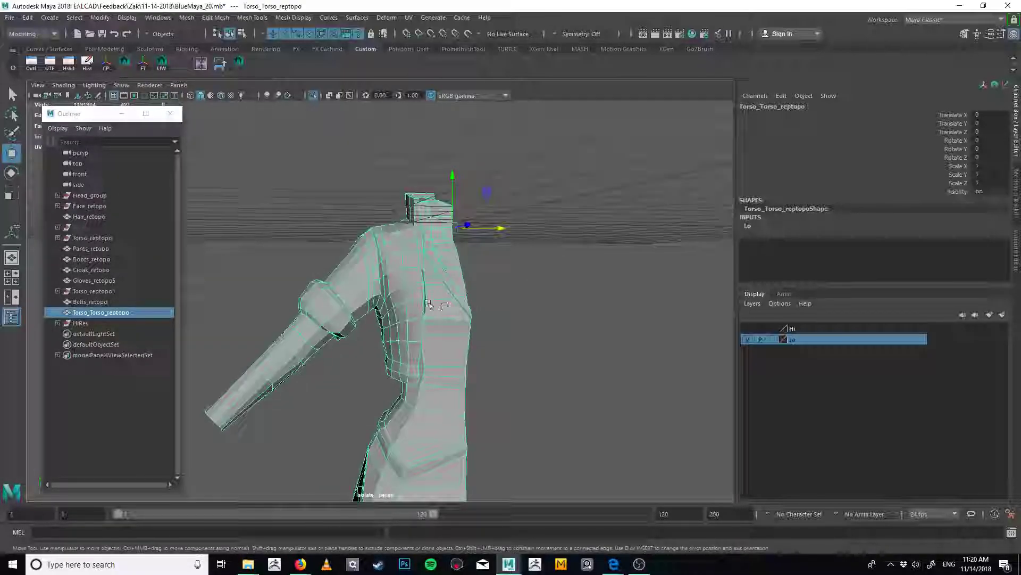
Undo the freeze, highlight the torso's translate, rotate and scale channels, and freeze its transformations again
{"action": "key", "text": "ctrl+z"}
{"action": "right_click_drag", "start_coordinate": [377, 237], "coordinate": [575, 286], "text": "alt"}
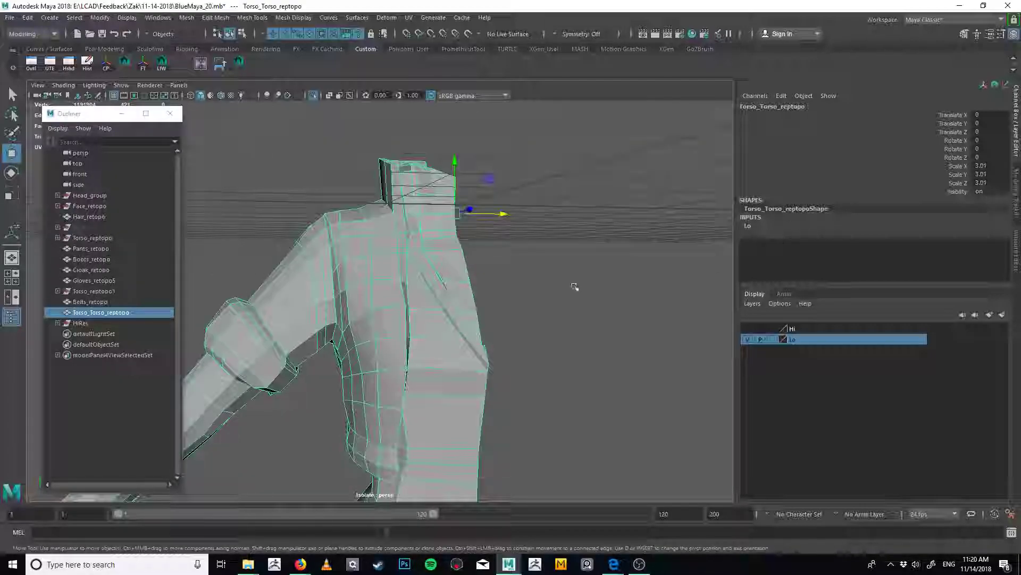
{"action": "left_click_drag", "start_coordinate": [969, 117], "coordinate": [963, 184]}
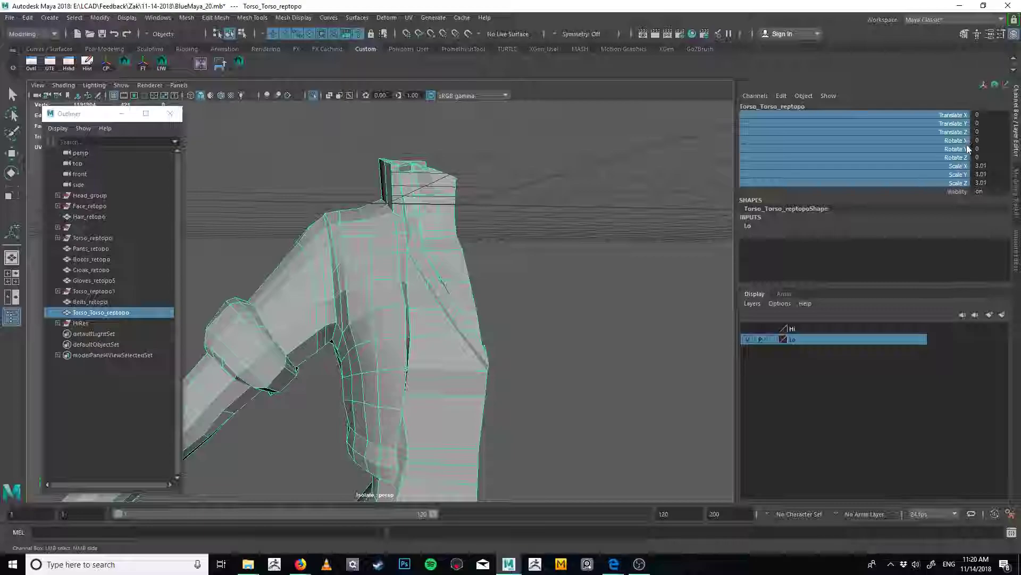
{"action": "left_click", "coordinate": [546, 267]}
{"action": "left_click", "coordinate": [449, 349]}
{"action": "key", "text": "w"}
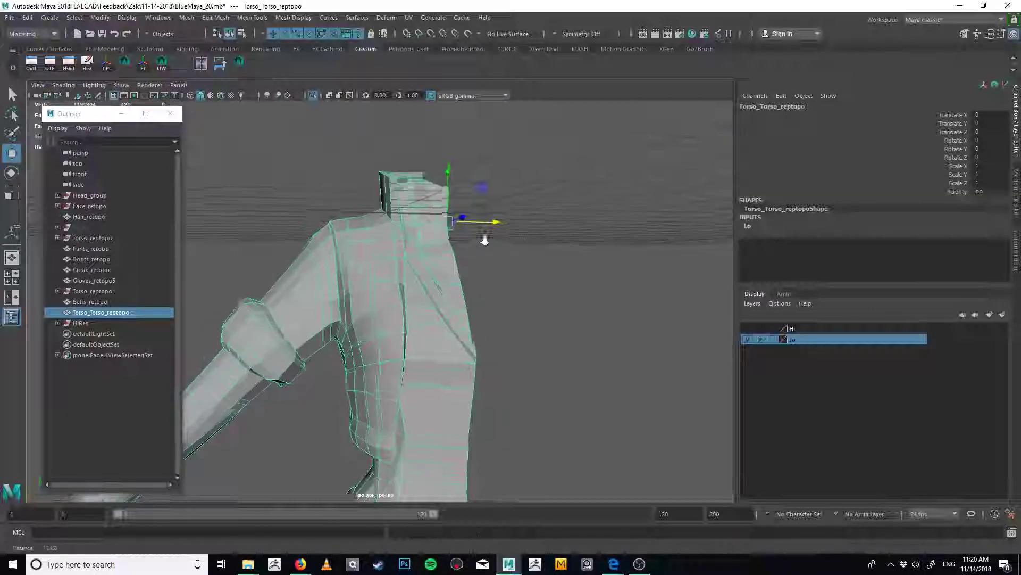
Try duplicating the half torso with the stored Duplicate Special settings
{"action": "left_click_drag", "start_coordinate": [486, 221], "coordinate": [477, 246], "text": "alt"}
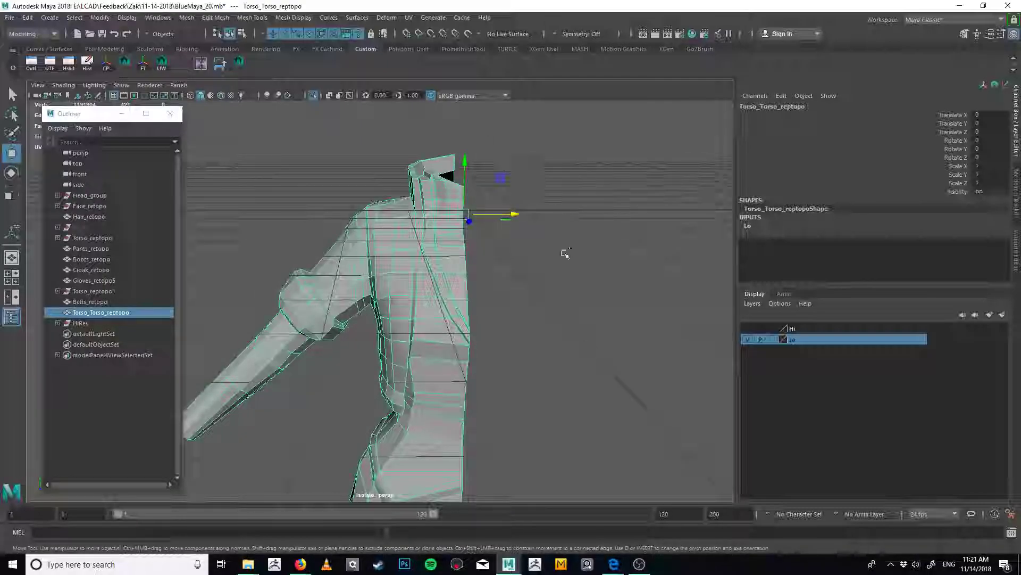
{"action": "key", "text": "ctrl+shift+d"}
{"action": "left_click_drag", "start_coordinate": [565, 254], "coordinate": [528, 323], "text": "alt"}
{"action": "key", "text": "ctrl+z"}
{"action": "key", "text": "q"}
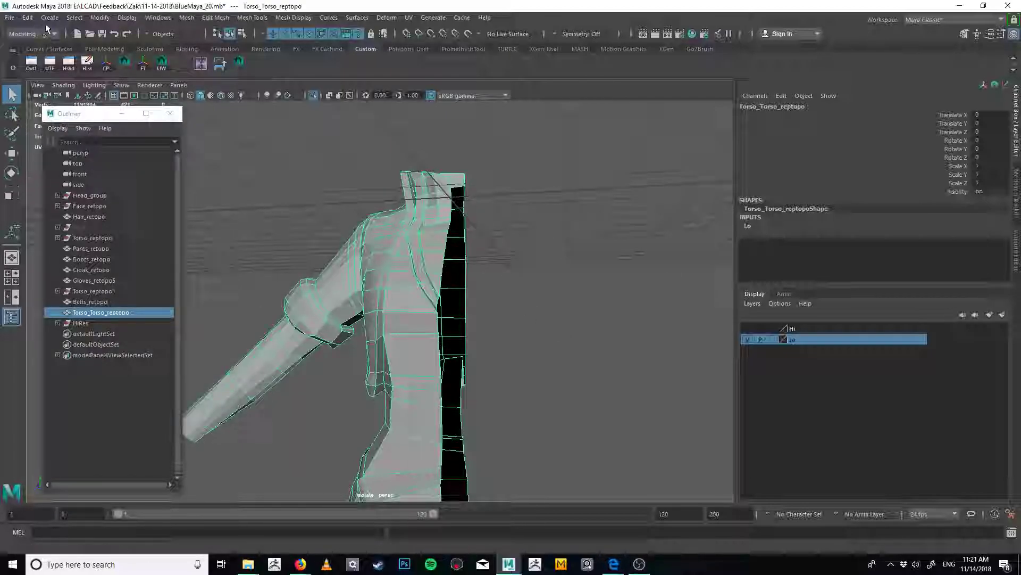
Duplicate the half torso as an instance with Duplicate Special, using an X scale of -1 and one copy
{"action": "left_click", "coordinate": [28, 18]}
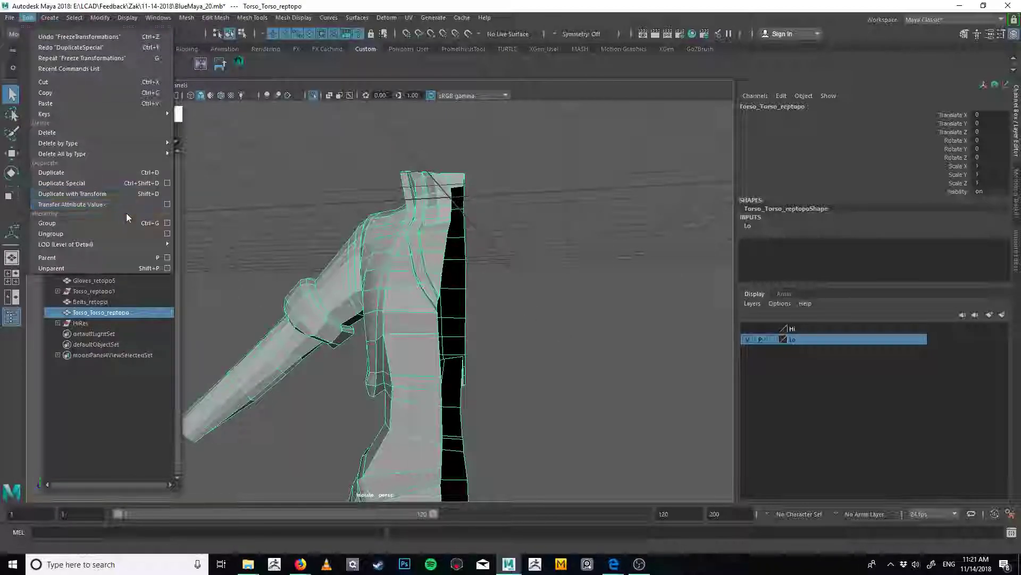
{"action": "left_click", "coordinate": [167, 182]}
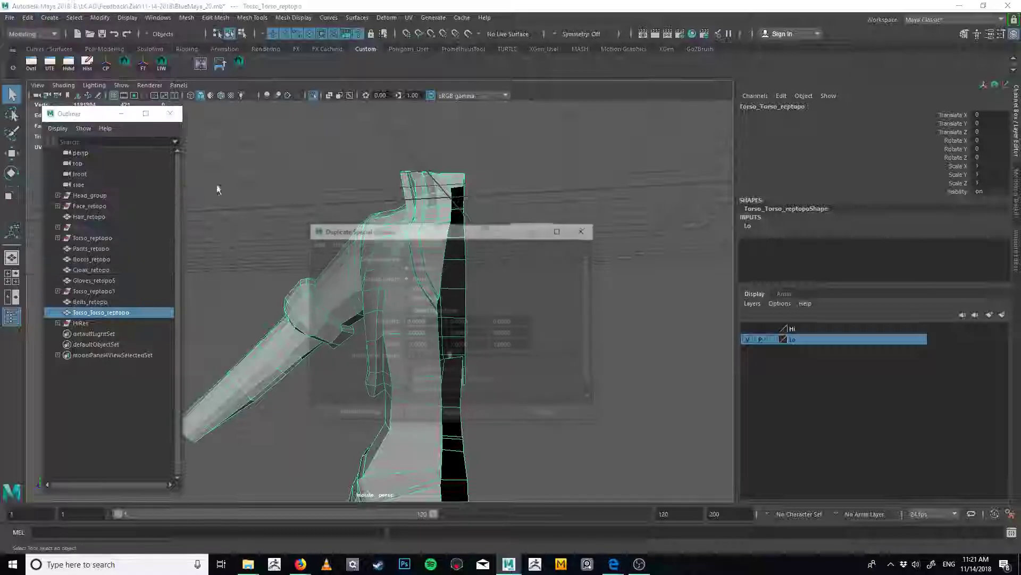
{"action": "left_click_drag", "start_coordinate": [454, 225], "coordinate": [453, 171]}
{"action": "left_click_drag", "start_coordinate": [513, 181], "coordinate": [708, 149]}
{"action": "left_click", "coordinate": [535, 157]}
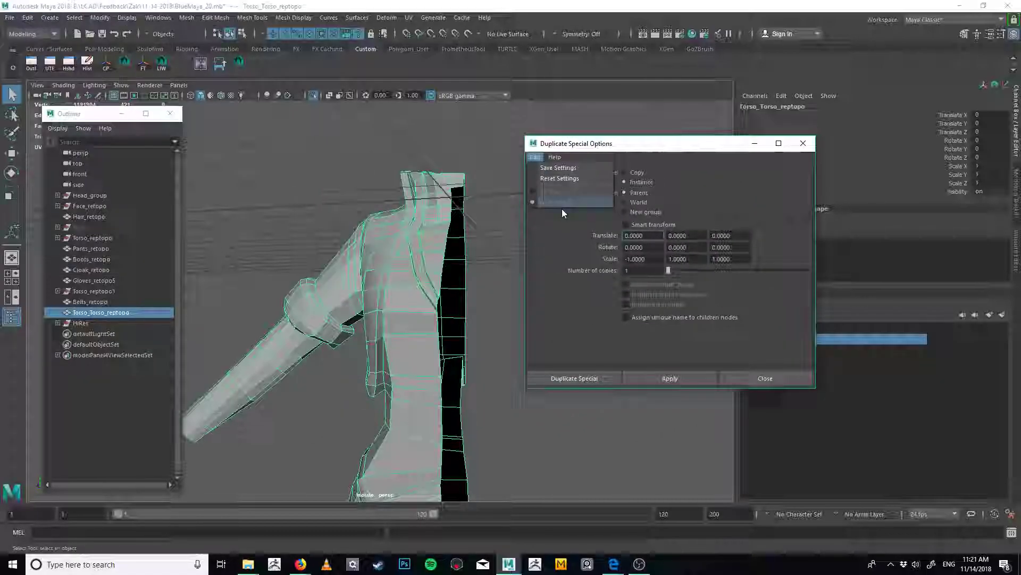
{"action": "left_click", "coordinate": [560, 178]}
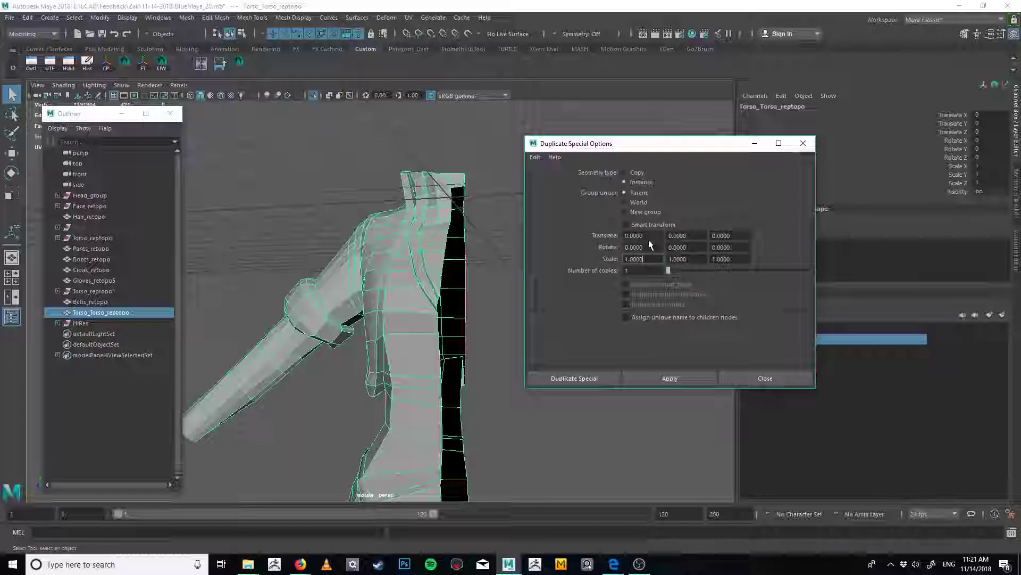
{"action": "type", "text": "-"}
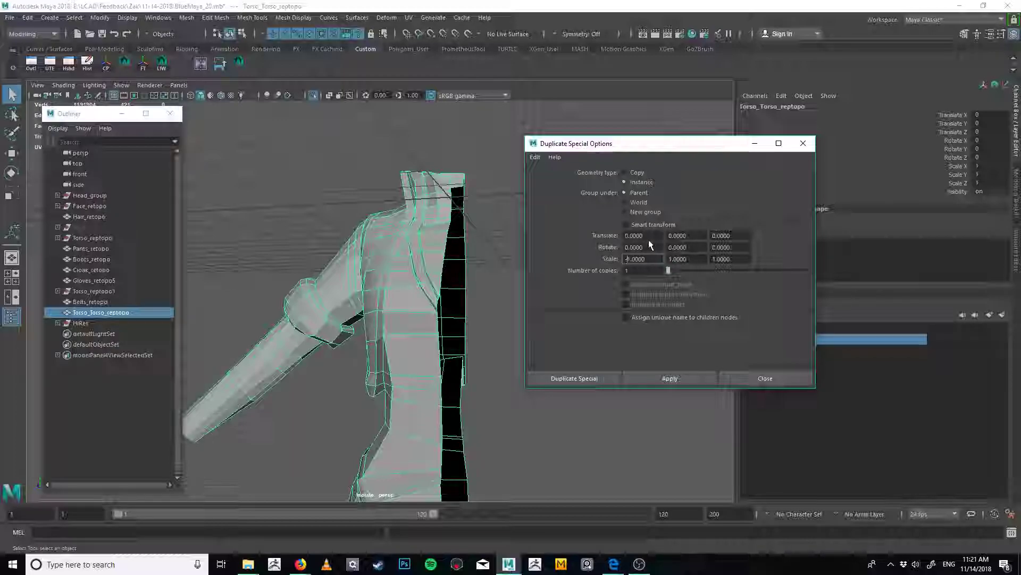
{"action": "left_click", "coordinate": [657, 377]}
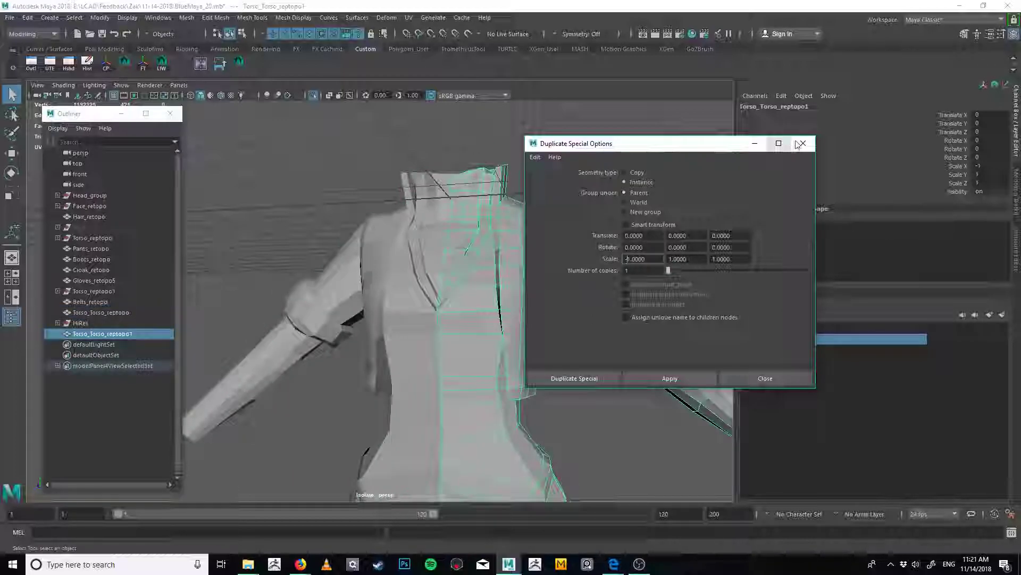
{"action": "left_click", "coordinate": [799, 144]}
Try moving a front vertex of the original half to test the mirrored instance
{"action": "left_click", "coordinate": [417, 304]}
{"action": "right_click_drag", "start_coordinate": [417, 305], "coordinate": [354, 304]}
{"action": "left_click", "coordinate": [383, 292]}
{"action": "key", "text": "w"}
{"action": "left_click_drag", "start_coordinate": [383, 292], "coordinate": [364, 266]}
{"action": "key", "text": "ctrl+z"}
{"action": "key", "text": "q"}
{"action": "left_click", "coordinate": [587, 154]}
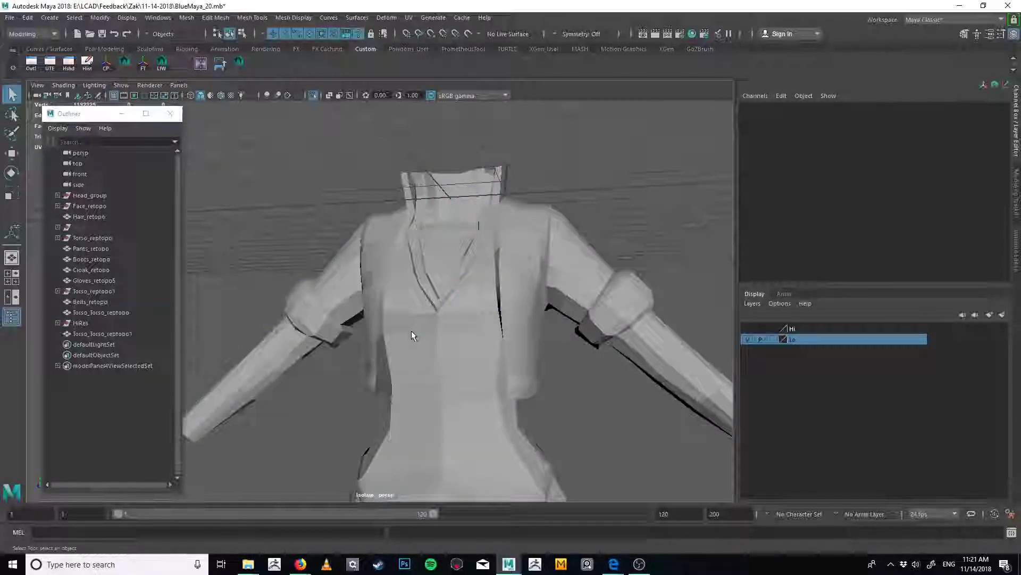
Select the original torso half and turn on wireframe on shaded
{"action": "left_click", "coordinate": [412, 331]}
{"action": "left_click", "coordinate": [452, 319]}
{"action": "left_click_drag", "start_coordinate": [452, 319], "coordinate": [407, 259], "text": "alt"}
{"action": "left_click", "coordinate": [451, 330]}
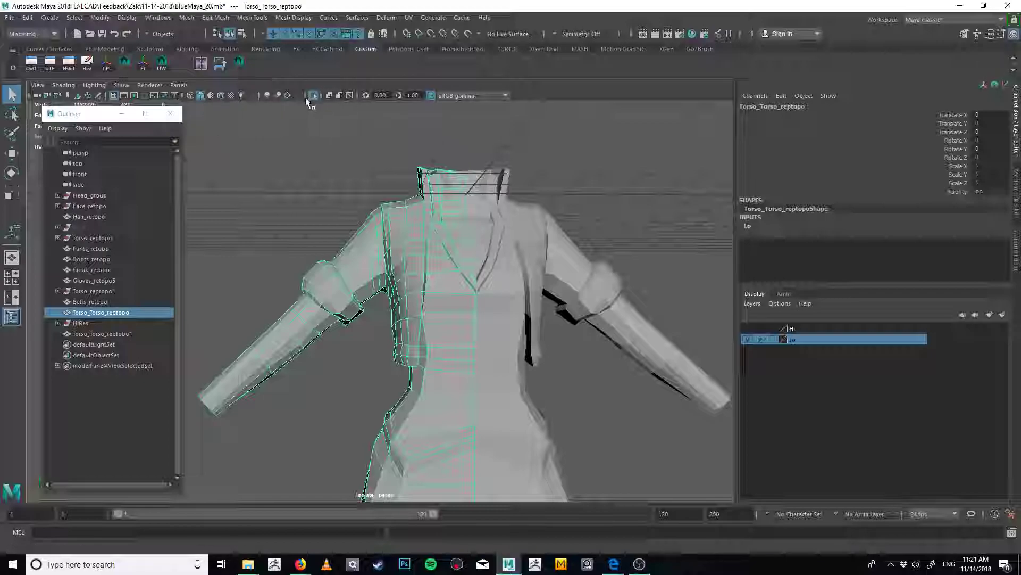
{"action": "left_click", "coordinate": [221, 95]}
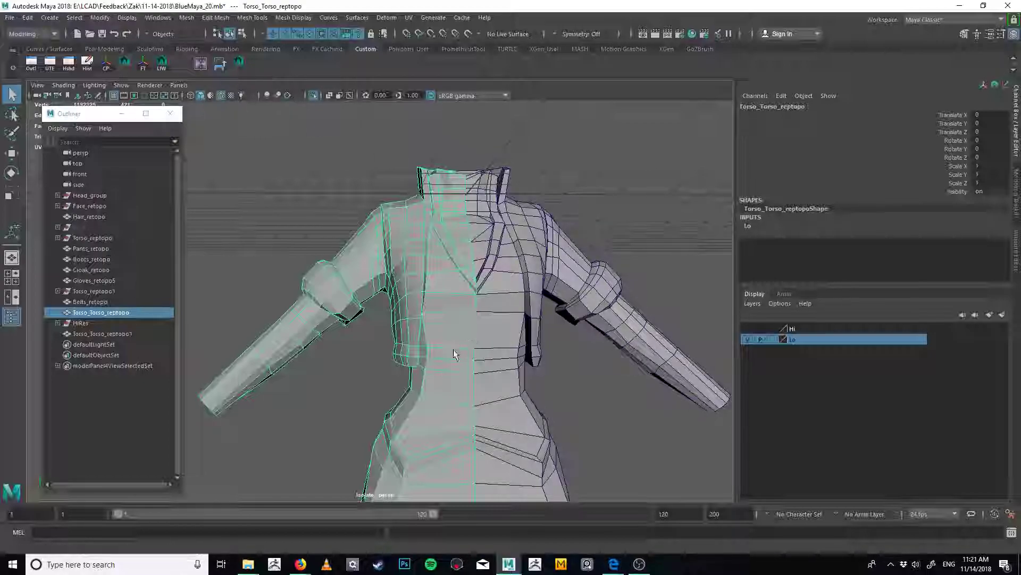
Insert a vertical edge loop down the torso front, between the centre line and the side
{"action": "middle_click_drag", "start_coordinate": [454, 350], "coordinate": [451, 237], "text": "alt"}
{"action": "right_click_drag", "start_coordinate": [451, 237], "coordinate": [467, 258]}
{"action": "left_click", "coordinate": [457, 222]}
{"action": "left_click_drag", "start_coordinate": [468, 257], "coordinate": [361, 313], "text": "alt"}
{"action": "middle_click_drag", "start_coordinate": [427, 283], "coordinate": [413, 318], "text": "alt"}
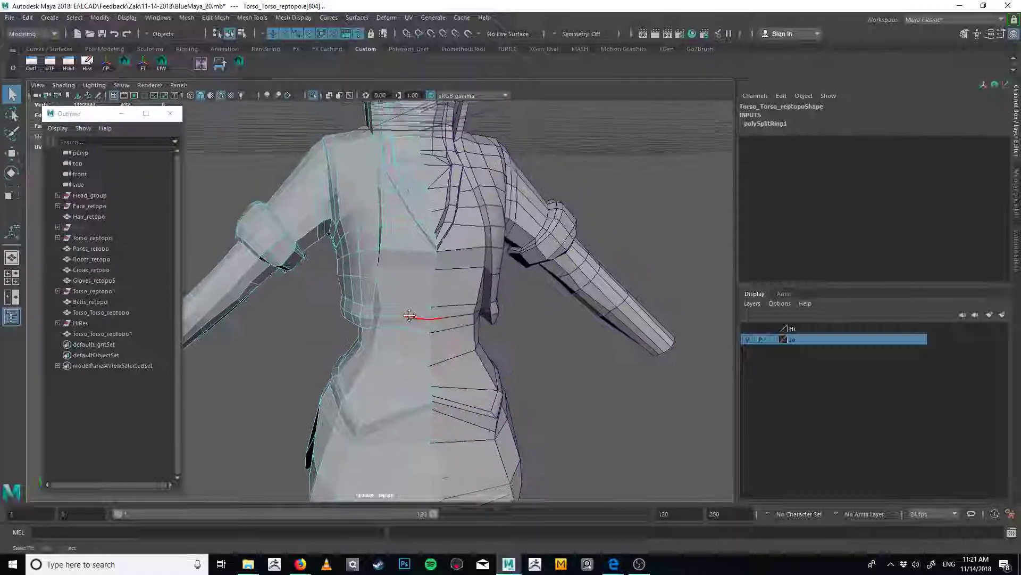
{"action": "right_click_drag", "start_coordinate": [414, 318], "coordinate": [436, 319], "text": "alt"}
Cut new edges from the front loop's upper end at the waist up toward the V-neckline
{"action": "key", "text": "y"}
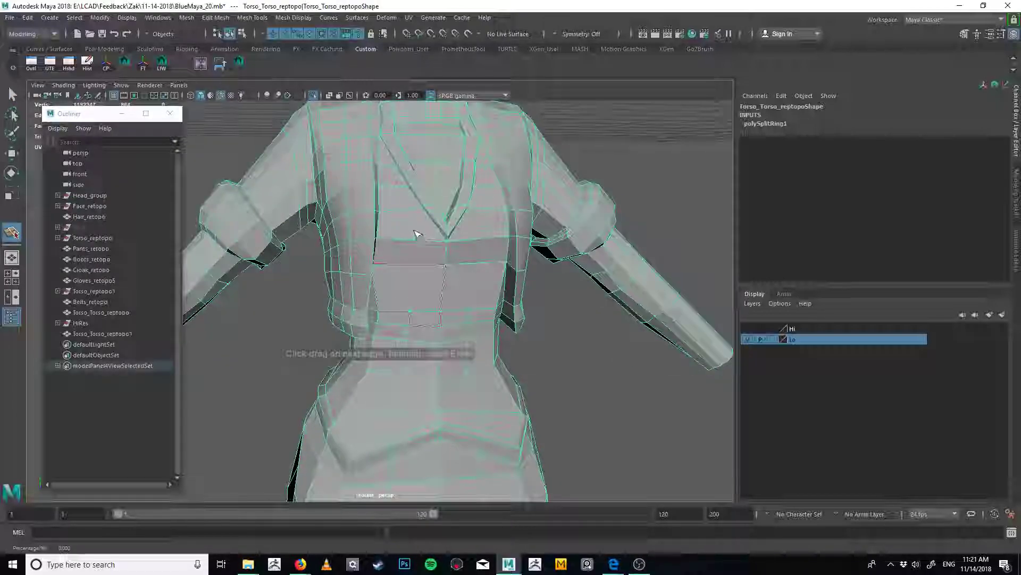
{"action": "left_click", "coordinate": [461, 205]}
{"action": "key", "text": "q"}
{"action": "left_click_drag", "start_coordinate": [451, 280], "coordinate": [442, 274], "text": "alt"}
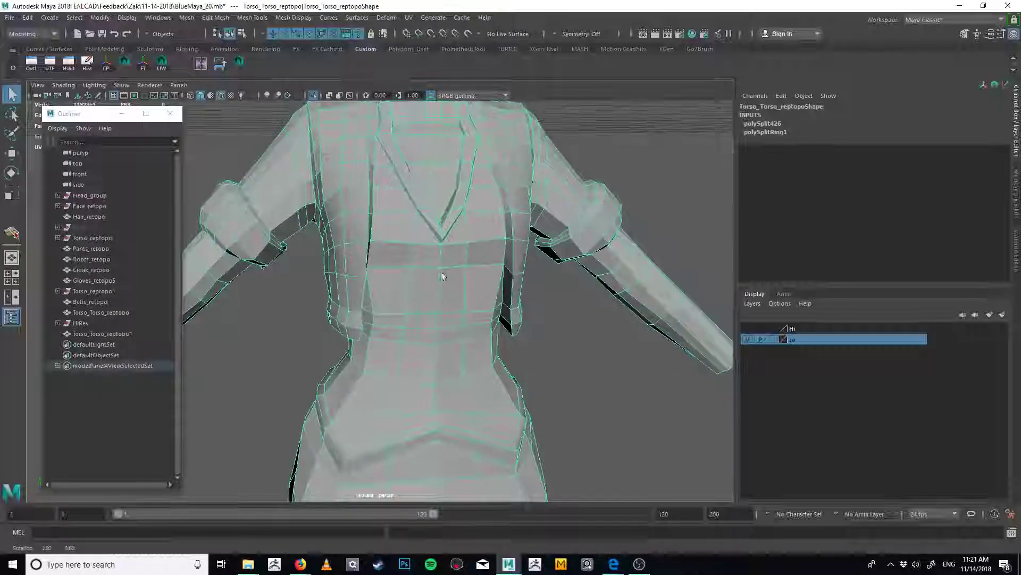
{"action": "right_click_drag", "start_coordinate": [414, 317], "coordinate": [411, 253]}
{"action": "middle_click_drag", "start_coordinate": [421, 299], "coordinate": [432, 233], "text": "alt"}
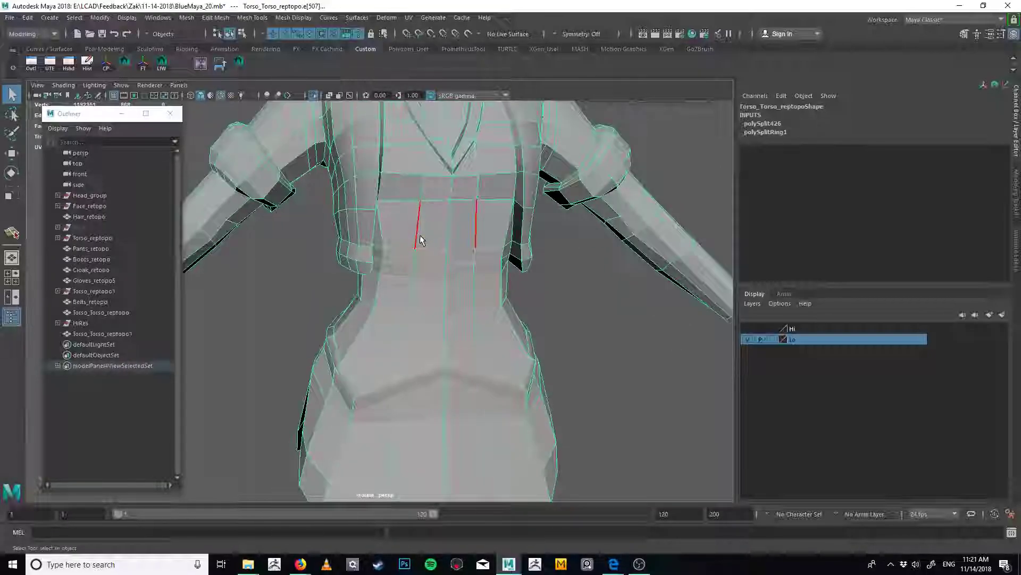
{"action": "left_click", "coordinate": [419, 237]}
{"action": "mouse_move", "coordinate": [420, 237]}
{"action": "left_mouse_down", "text": "alt"}
{"action": "mouse_move", "coordinate": [412, 212]}
{"action": "mouse_move", "coordinate": [422, 239]}
{"action": "left_mouse_up", "text": "alt"}
{"action": "key", "text": "g"}
{"action": "left_click_drag", "start_coordinate": [462, 278], "coordinate": [535, 296], "text": "alt"}
{"action": "key", "text": "ctrl+z"}
{"action": "left_click_drag", "start_coordinate": [490, 322], "coordinate": [419, 358], "text": "alt"}
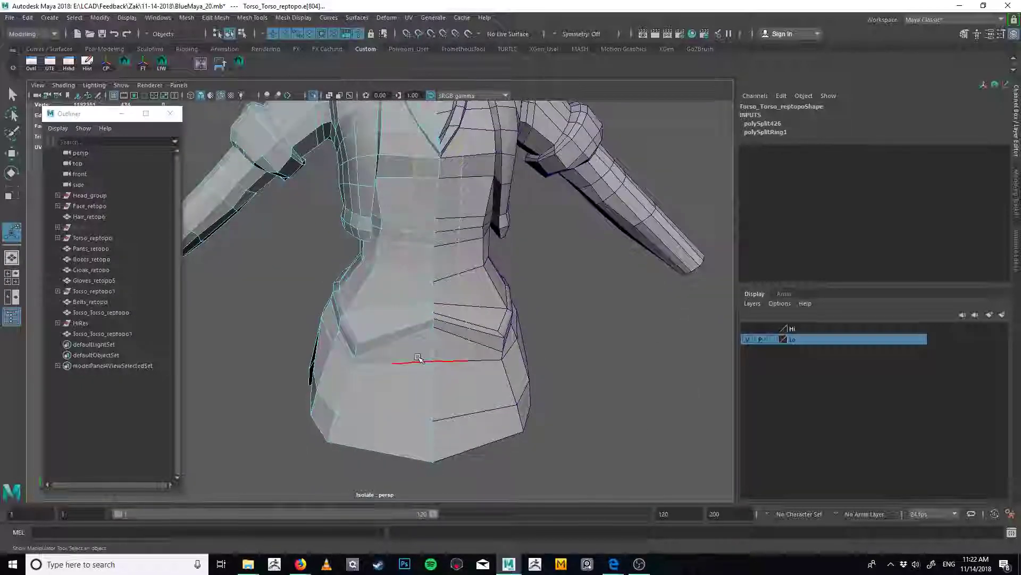
{"action": "left_click_drag", "start_coordinate": [420, 319], "coordinate": [415, 342], "text": "alt"}
{"action": "key", "text": "g"}
{"action": "key", "text": "ctrl+z"}
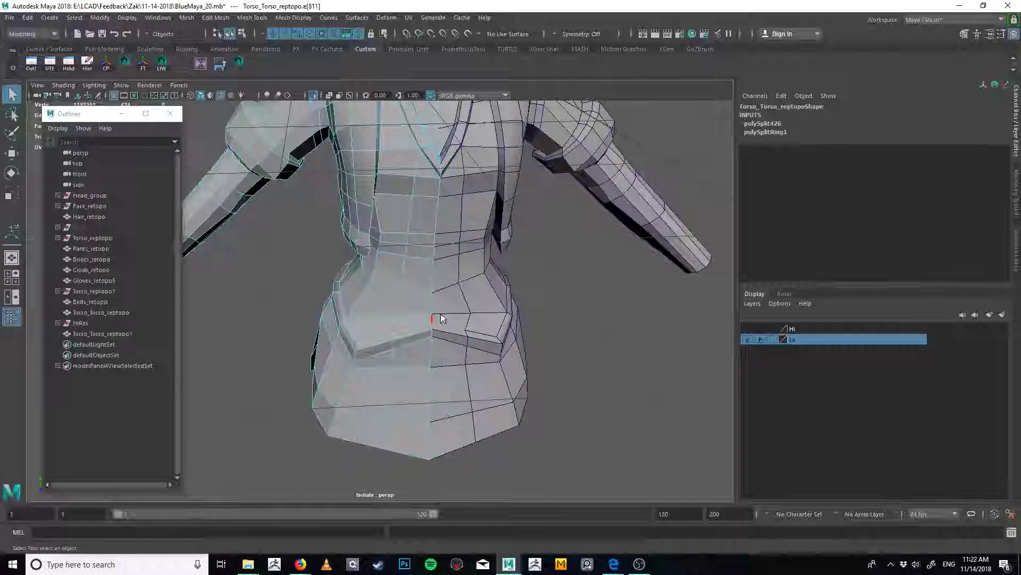
Try adding an edge loop close beside the centre line and cutting it onward toward the V-neckline
{"action": "right_click_drag", "start_coordinate": [440, 315], "coordinate": [503, 359], "text": "ctrl"}
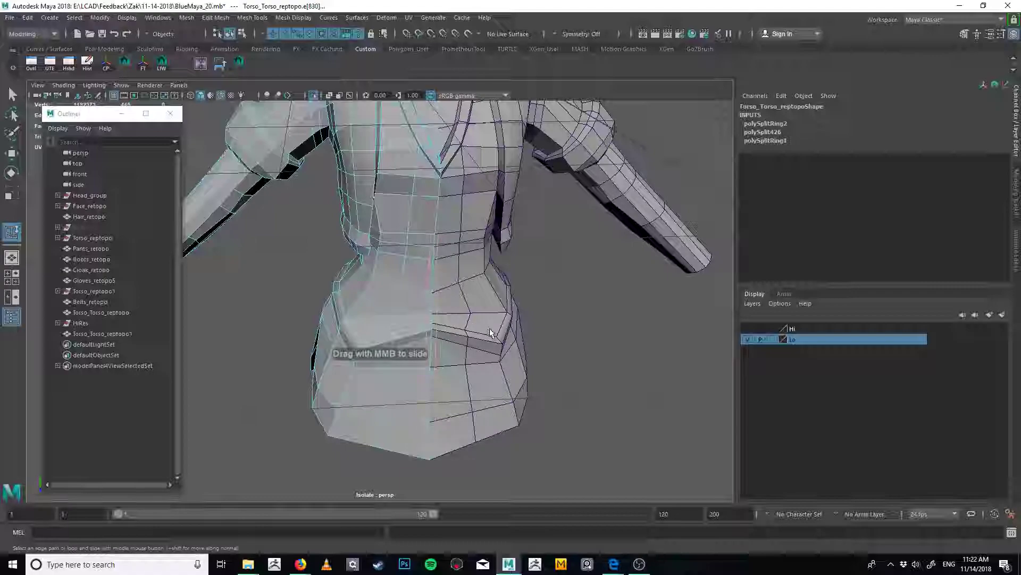
{"action": "left_click_drag", "start_coordinate": [486, 325], "coordinate": [420, 340], "text": "alt"}
{"action": "right_click_drag", "start_coordinate": [419, 340], "coordinate": [417, 282], "text": "alt"}
{"action": "key", "text": "y"}
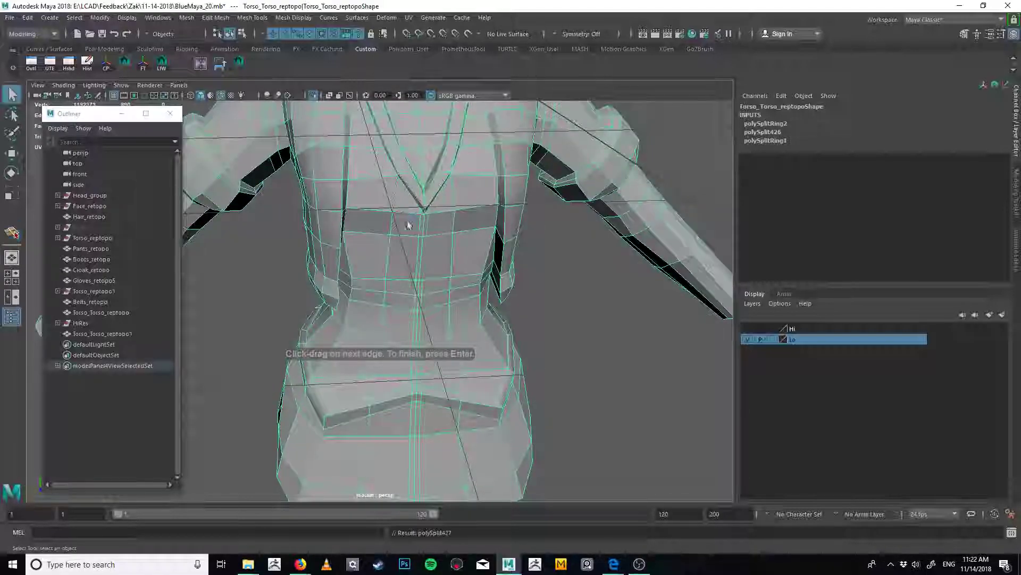
{"action": "right_click_drag", "start_coordinate": [407, 225], "coordinate": [406, 200]}
{"action": "left_click", "coordinate": [389, 247]}
{"action": "right_click_drag", "start_coordinate": [387, 244], "coordinate": [419, 258], "text": "shift"}
Undo the edge loop beside the centre line together with its extra cuts
{"action": "left_click_drag", "start_coordinate": [419, 261], "coordinate": [438, 305], "text": "alt"}
{"action": "scroll", "coordinate": [449, 287], "scroll_direction": "down", "scroll_amount": 2}
{"action": "key", "text": "ctrl+z"}
{"action": "key", "text": "ctrl+z"}
{"action": "key", "text": "ctrl+z"}
{"action": "key", "text": "ctrl+z"}
{"action": "key", "text": "ctrl+z"}
{"action": "key", "text": "ctrl+z"}
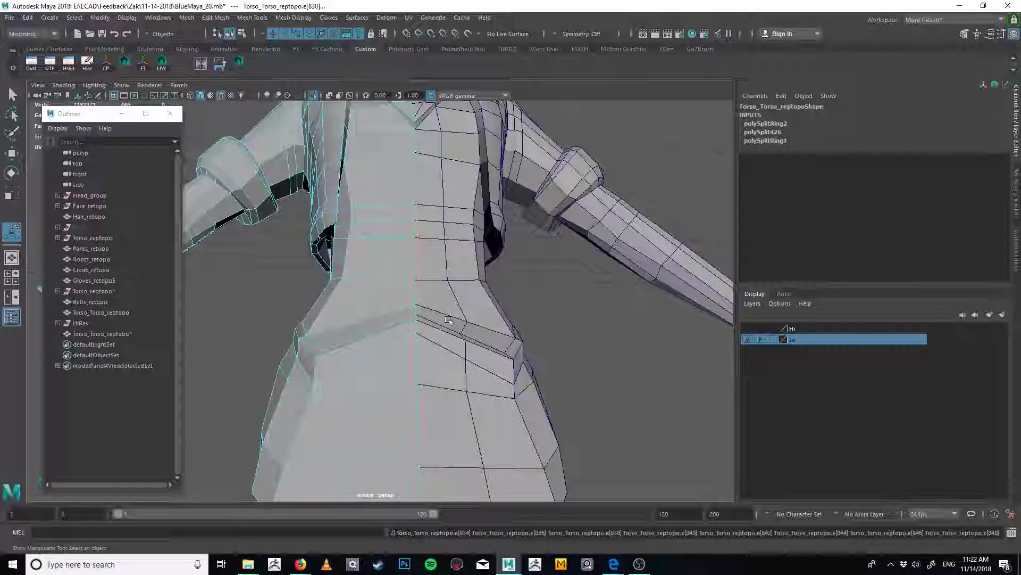
{"action": "scroll", "coordinate": [448, 320], "scroll_direction": "down", "scroll_amount": 3}
{"action": "scroll", "coordinate": [449, 308], "scroll_direction": "up", "scroll_amount": 3}
{"action": "key", "text": "ctrl+z"}
{"action": "scroll", "coordinate": [450, 295], "scroll_direction": "up", "scroll_amount": 1}
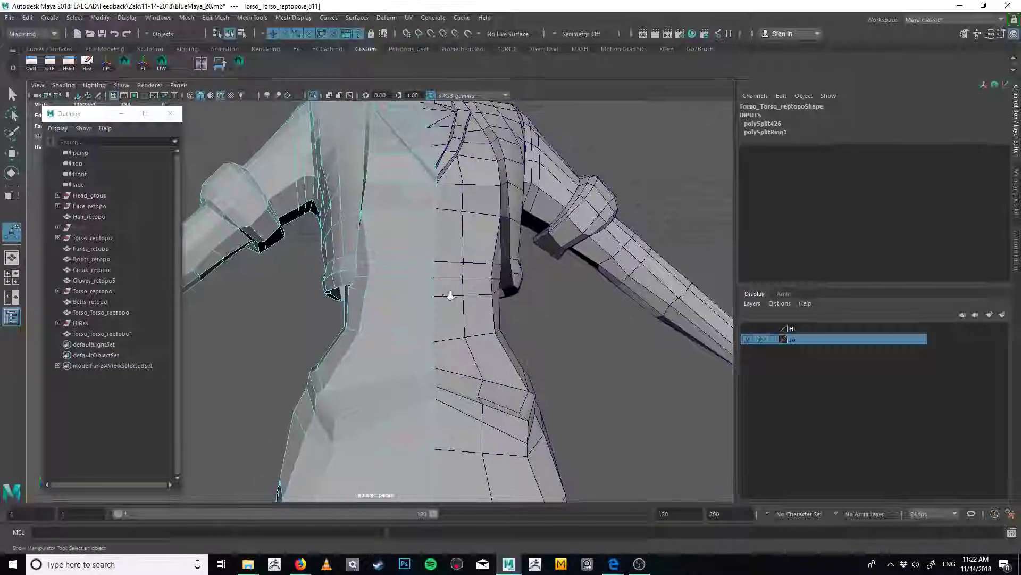
{"action": "scroll", "coordinate": [450, 295], "scroll_direction": "down", "scroll_amount": 3}
{"action": "scroll", "coordinate": [429, 274], "scroll_direction": "up", "scroll_amount": 2}
{"action": "left_click_drag", "start_coordinate": [432, 273], "coordinate": [446, 254], "text": "alt"}
{"action": "scroll", "coordinate": [458, 335], "scroll_direction": "down", "scroll_amount": 3}
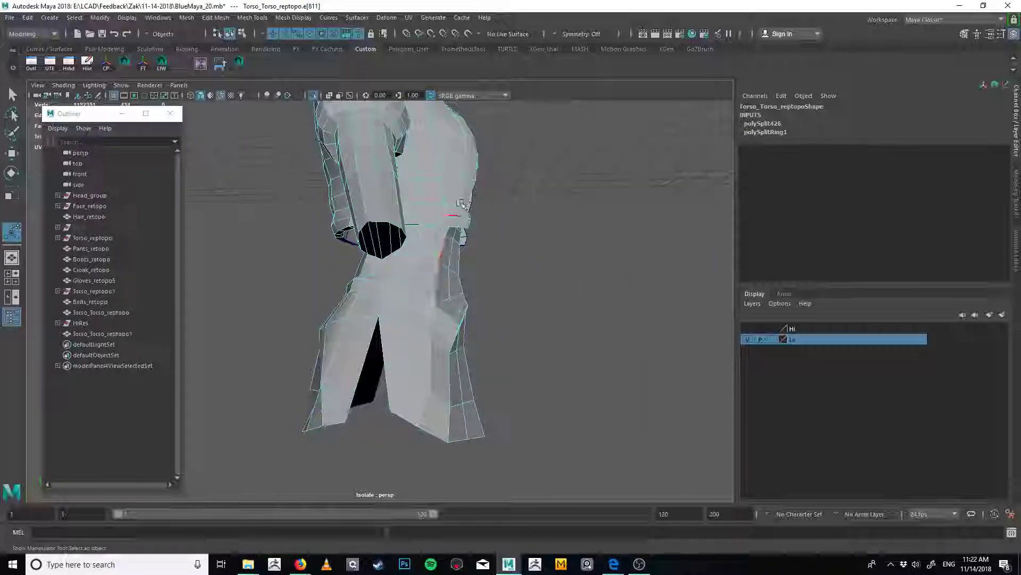
Examine the torso's waist and hip topology up close from the side and the front
{"action": "mouse_move", "coordinate": [482, 308]}
{"action": "left_mouse_down", "text": "alt"}
{"action": "mouse_move", "coordinate": [445, 322]}
{"action": "mouse_move", "coordinate": [495, 274]}
{"action": "mouse_move", "coordinate": [529, 280]}
{"action": "mouse_move", "coordinate": [427, 331]}
{"action": "mouse_move", "coordinate": [417, 275]}
{"action": "mouse_move", "coordinate": [417, 331]}
{"action": "mouse_move", "coordinate": [405, 323]}
{"action": "mouse_move", "coordinate": [431, 340]}
{"action": "mouse_move", "coordinate": [392, 324]}
{"action": "left_mouse_up", "text": "alt"}
{"action": "key", "text": "q"}
{"action": "left_click", "coordinate": [448, 294]}
{"action": "key", "text": "f"}
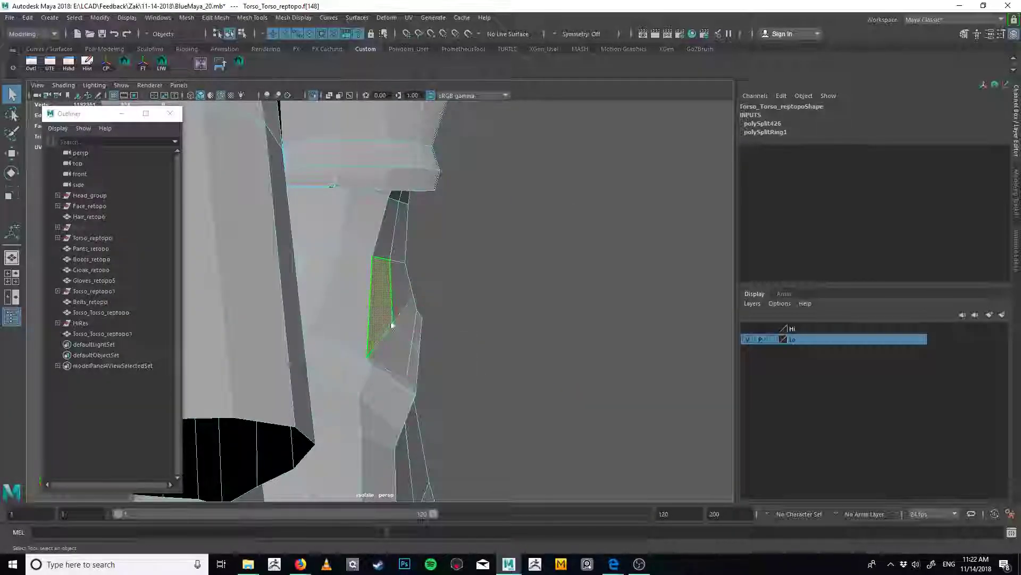
{"action": "left_click", "coordinate": [481, 269]}
{"action": "scroll", "coordinate": [474, 266], "scroll_direction": "down", "scroll_amount": 5}
{"action": "left_click_drag", "start_coordinate": [473, 261], "coordinate": [400, 236], "text": "alt"}
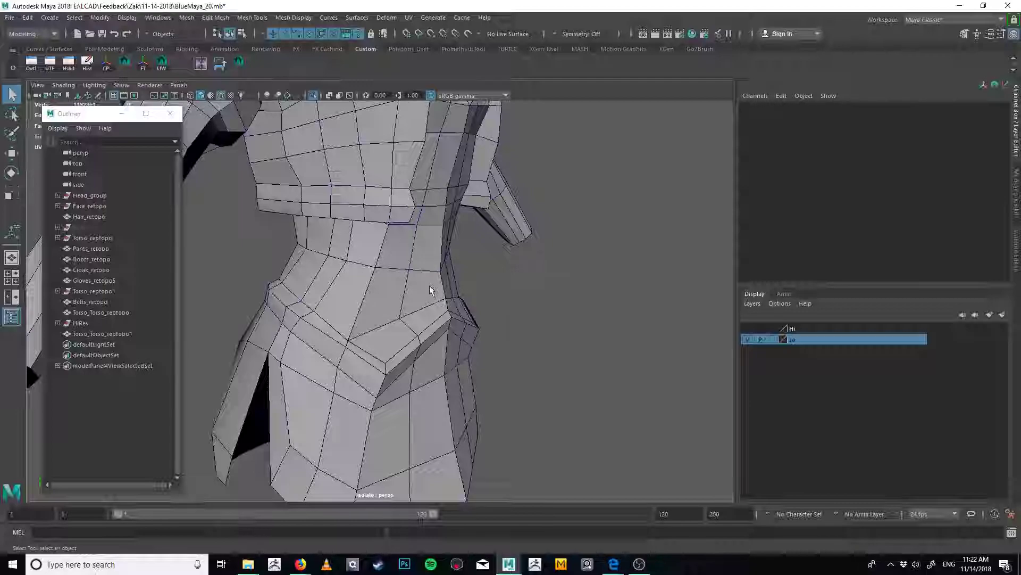
{"action": "left_click_drag", "start_coordinate": [429, 290], "coordinate": [376, 288], "text": "alt"}
{"action": "key", "text": "g"}
{"action": "left_click", "coordinate": [395, 324]}
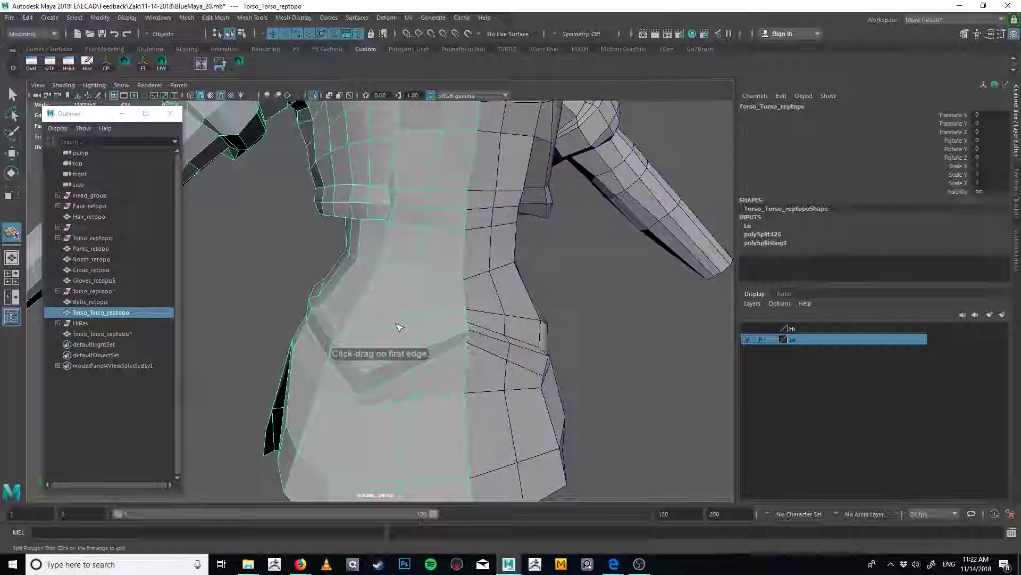
{"action": "middle_click_drag", "start_coordinate": [400, 327], "coordinate": [469, 250], "text": "alt"}
{"action": "key", "text": "q"}
{"action": "key", "text": "Down"}
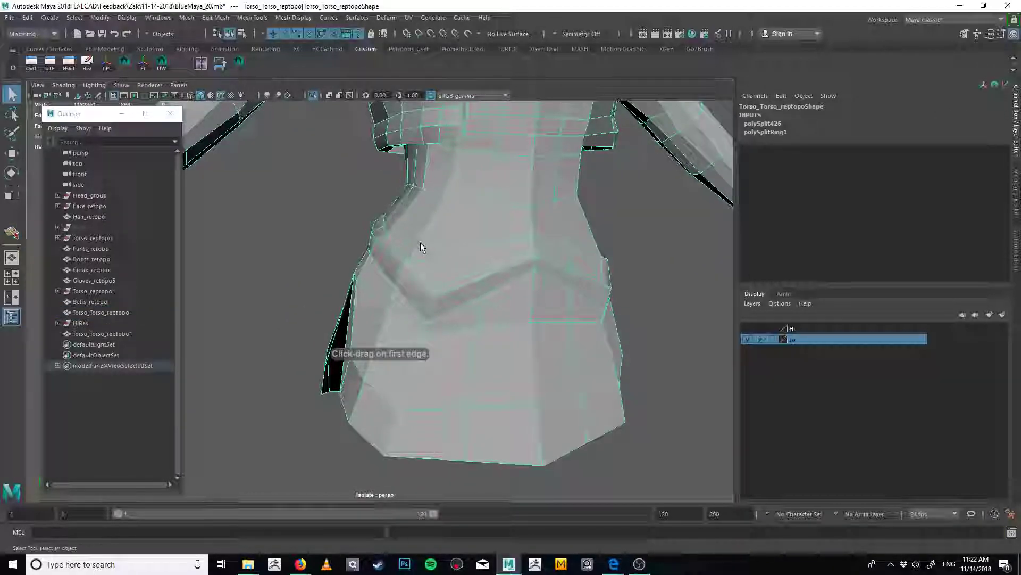
Try to reposition a vertex on the hip just above the belt's lower corner
{"action": "left_click_drag", "start_coordinate": [406, 229], "coordinate": [371, 283], "text": "alt"}
{"action": "left_click_drag", "start_coordinate": [425, 260], "coordinate": [492, 280], "text": "alt"}
{"action": "left_click_drag", "start_coordinate": [485, 281], "coordinate": [419, 313], "text": "alt"}
{"action": "left_click", "coordinate": [381, 316]}
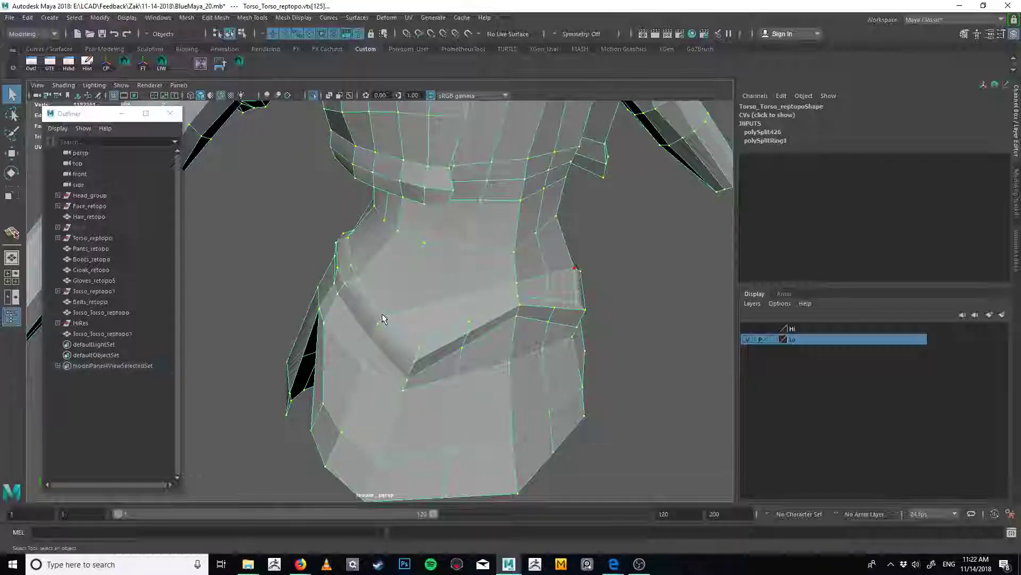
{"action": "key", "text": "w"}
{"action": "left_click_drag", "start_coordinate": [386, 310], "coordinate": [391, 306]}
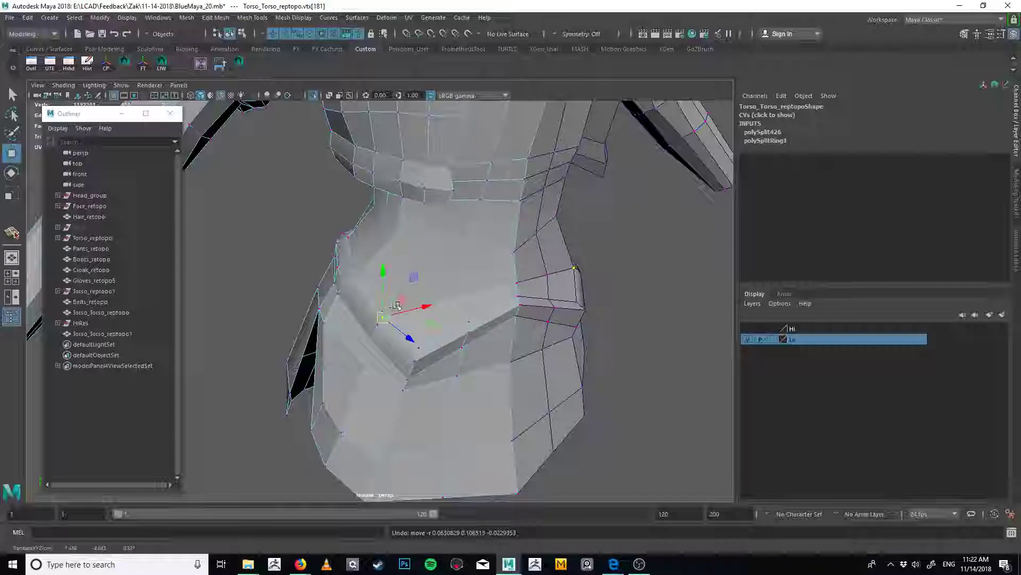
{"action": "key", "text": "q"}
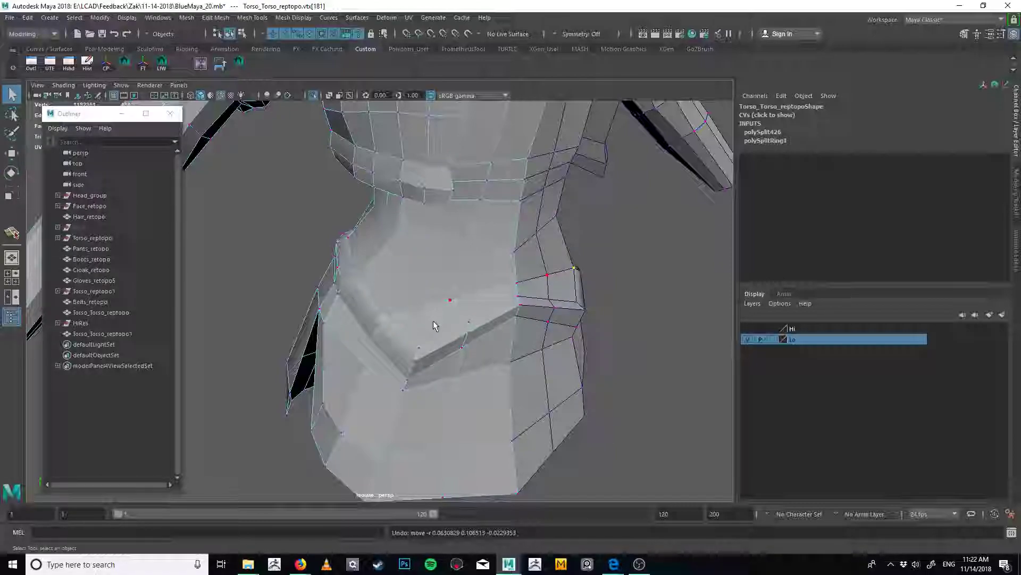
Insert an edge loop through the front hip area and delete an unneeded edge segment above the belt
{"action": "left_click_drag", "start_coordinate": [434, 325], "coordinate": [423, 299], "text": "alt"}
{"action": "right_click_drag", "start_coordinate": [423, 299], "coordinate": [415, 281], "text": "shift"}
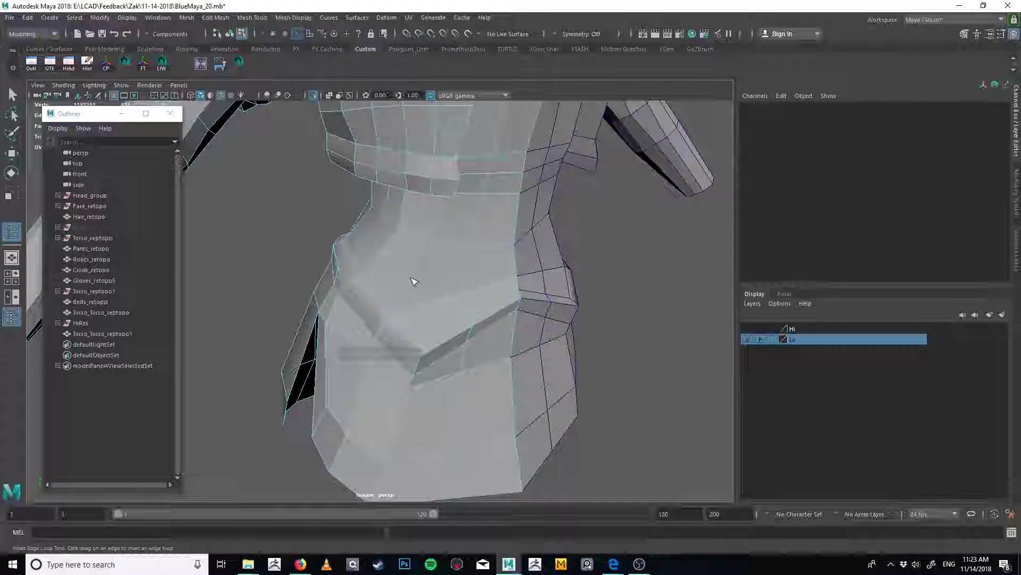
{"action": "left_click_drag", "start_coordinate": [415, 276], "coordinate": [395, 282]}
{"action": "left_click", "coordinate": [382, 258]}
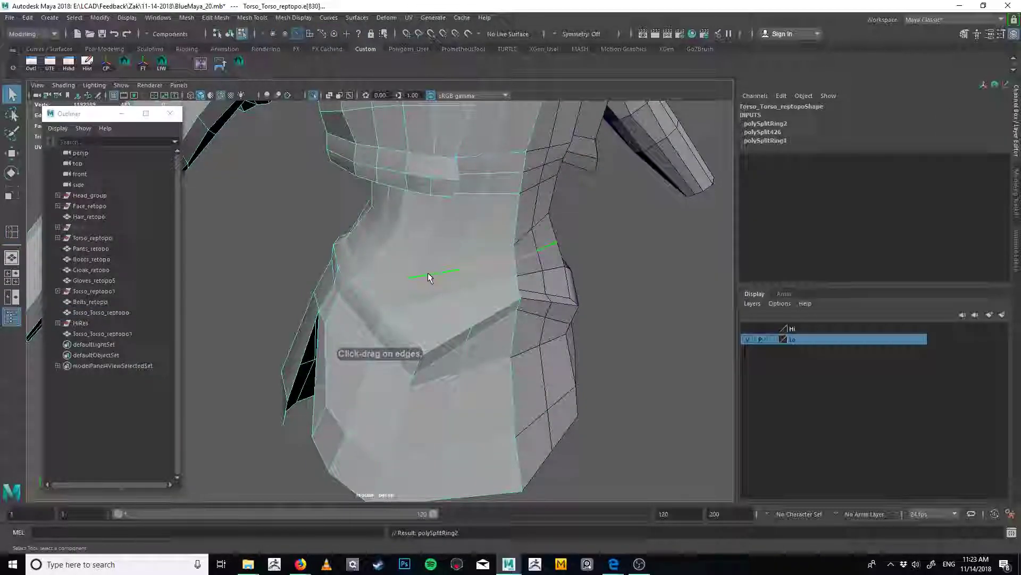
{"action": "right_click_drag", "start_coordinate": [499, 261], "coordinate": [448, 279], "text": "shift"}
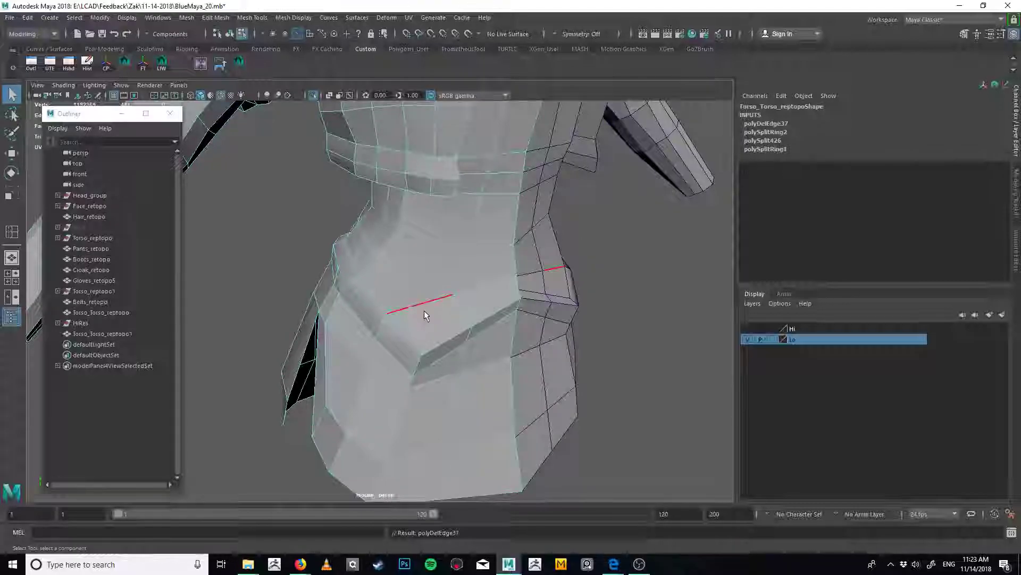
Cut new edges from the abdomen down to the belt's lower corner and delete the leftover edge between them
{"action": "right_click_drag", "start_coordinate": [424, 313], "coordinate": [418, 278], "text": "shift"}
{"action": "left_click_drag", "start_coordinate": [421, 292], "coordinate": [431, 307]}
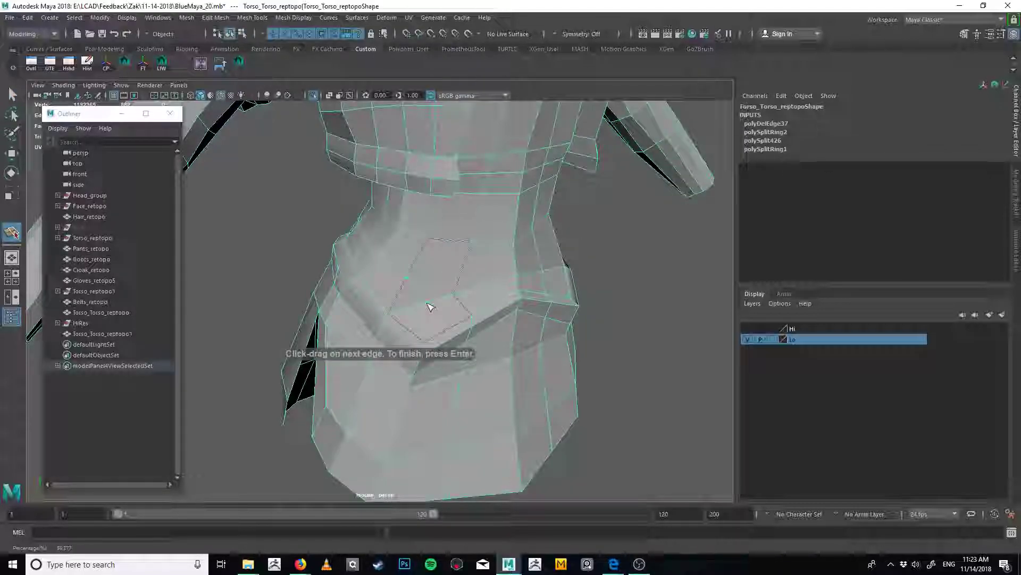
{"action": "key", "text": "Return"}
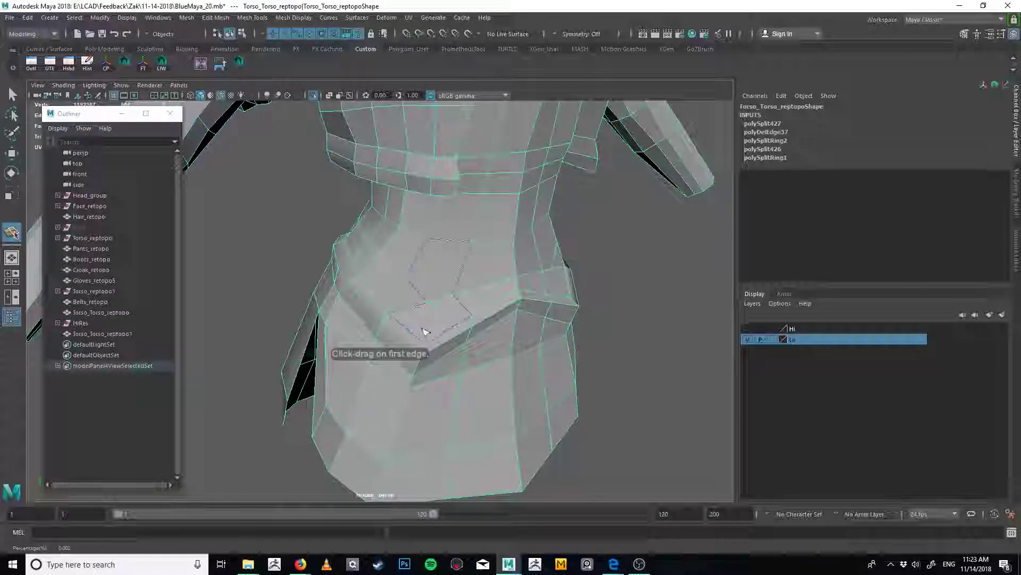
{"action": "key", "text": "Return"}
{"action": "key", "text": "q"}
{"action": "left_click", "coordinate": [406, 292]}
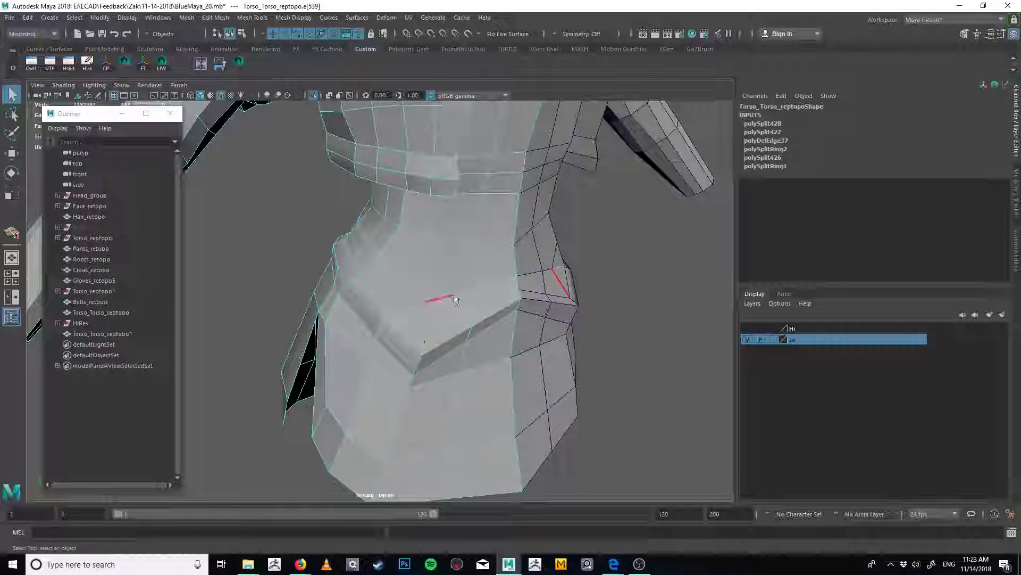
{"action": "key", "text": "Delete"}
Move the front abdomen vertex above the belt slightly upward and toward the centre line
{"action": "left_click", "coordinate": [430, 300]}
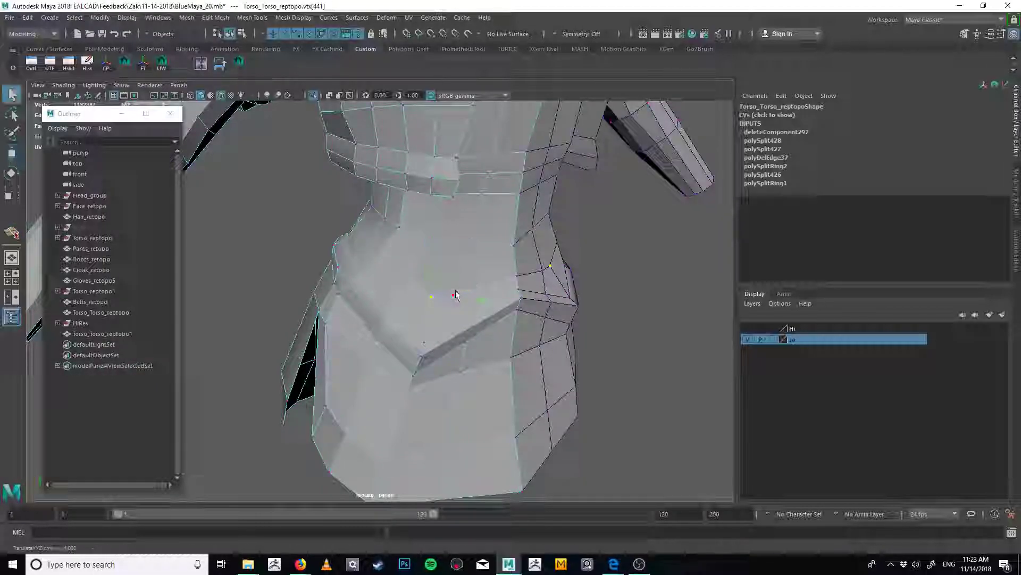
{"action": "left_click", "coordinate": [454, 295]}
{"action": "key", "text": "w"}
{"action": "left_click_drag", "start_coordinate": [454, 294], "coordinate": [469, 284]}
{"action": "left_click_drag", "start_coordinate": [470, 282], "coordinate": [442, 264], "text": "alt"}
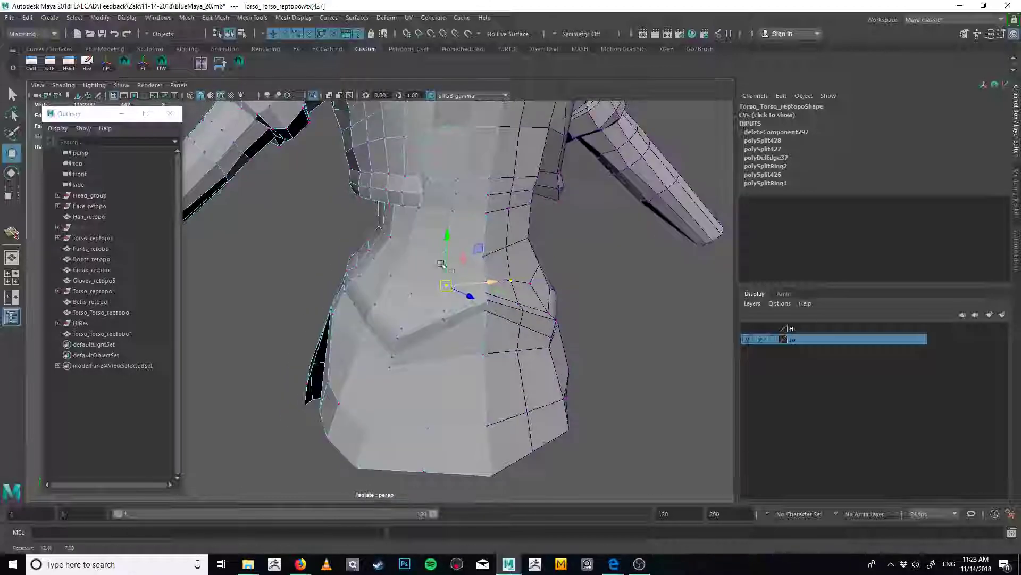
{"action": "key", "text": "q"}
{"action": "left_click_drag", "start_coordinate": [431, 303], "coordinate": [466, 294], "text": "alt"}
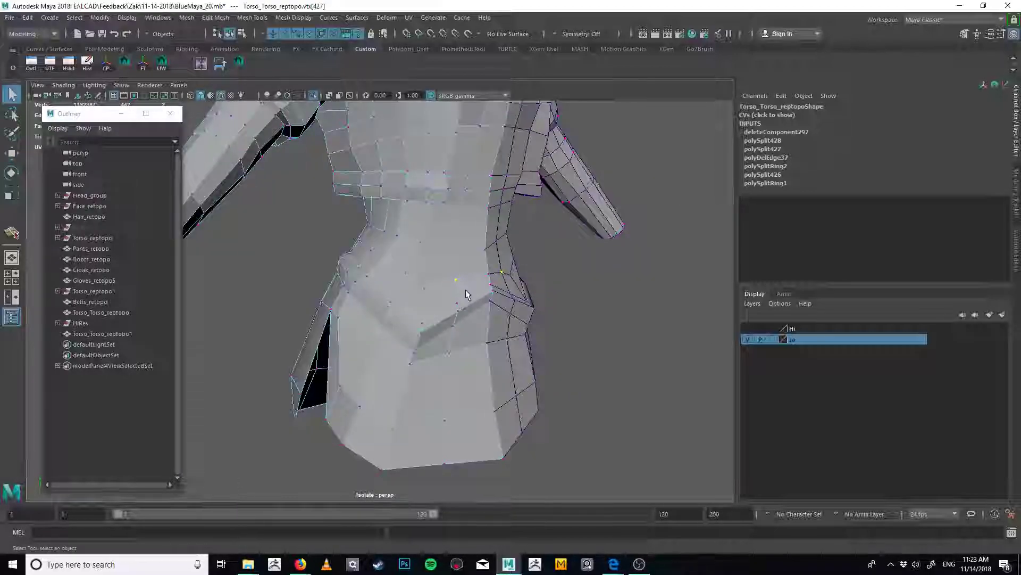
Insert another edge loop through the edge ring on the front of the abdomen
{"action": "right_click_drag", "start_coordinate": [463, 286], "coordinate": [460, 265]}
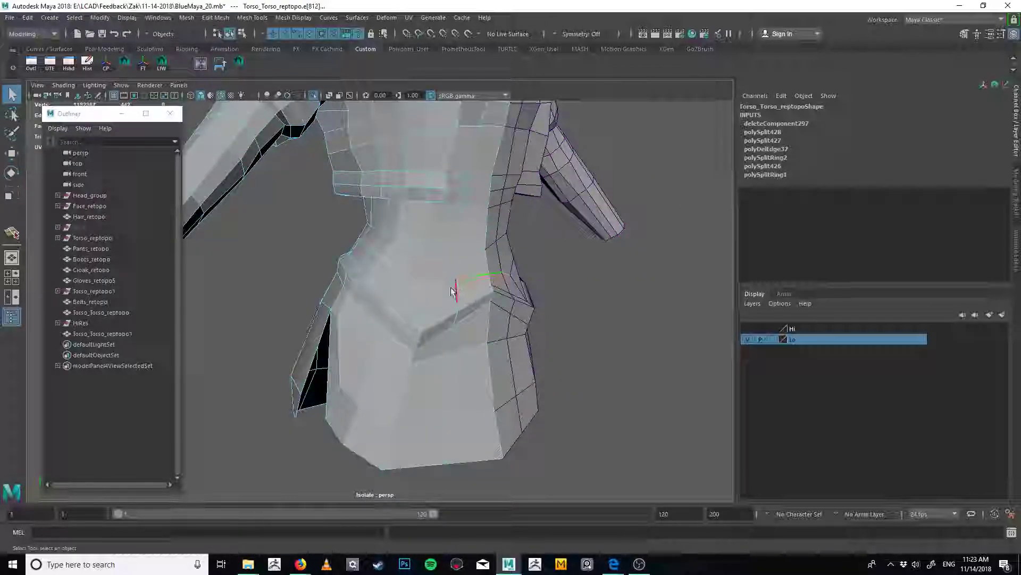
{"action": "left_click", "coordinate": [406, 312]}
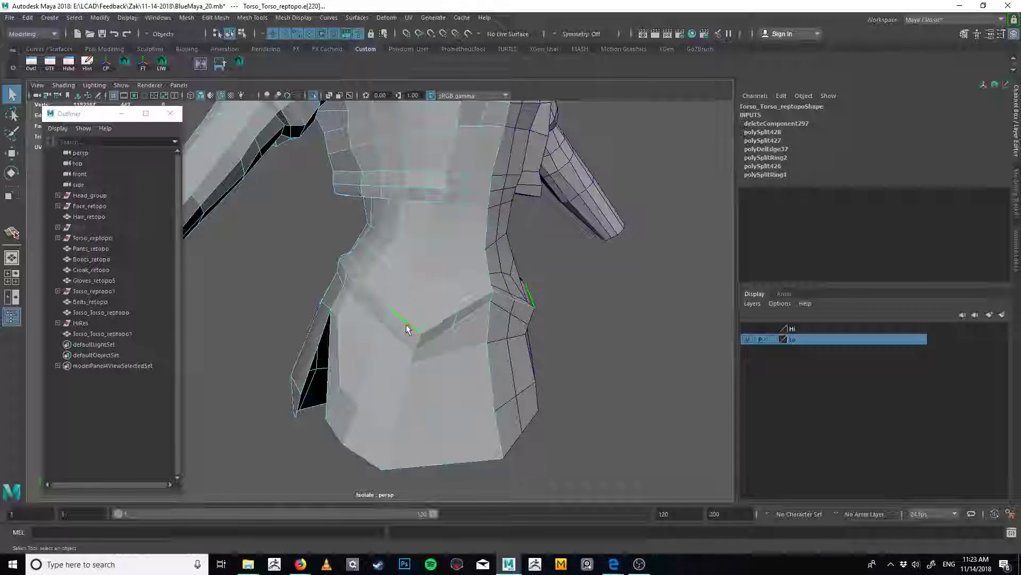
{"action": "right_click_drag", "start_coordinate": [437, 290], "coordinate": [449, 274], "text": "alt"}
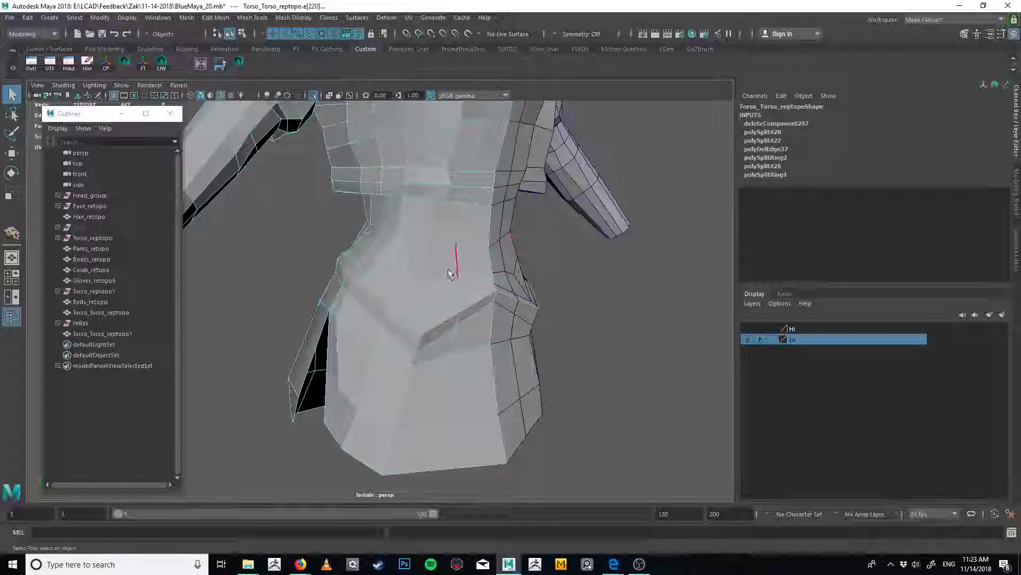
{"action": "left_click_drag", "start_coordinate": [445, 278], "coordinate": [429, 341], "text": "alt"}
{"action": "right_click_drag", "start_coordinate": [448, 241], "coordinate": [494, 296], "text": "ctrl"}
Cut a new edge up the front of the chest toward the V-neckline
{"action": "middle_click_drag", "start_coordinate": [448, 269], "coordinate": [445, 264], "text": "alt"}
{"action": "key", "text": "F8"}
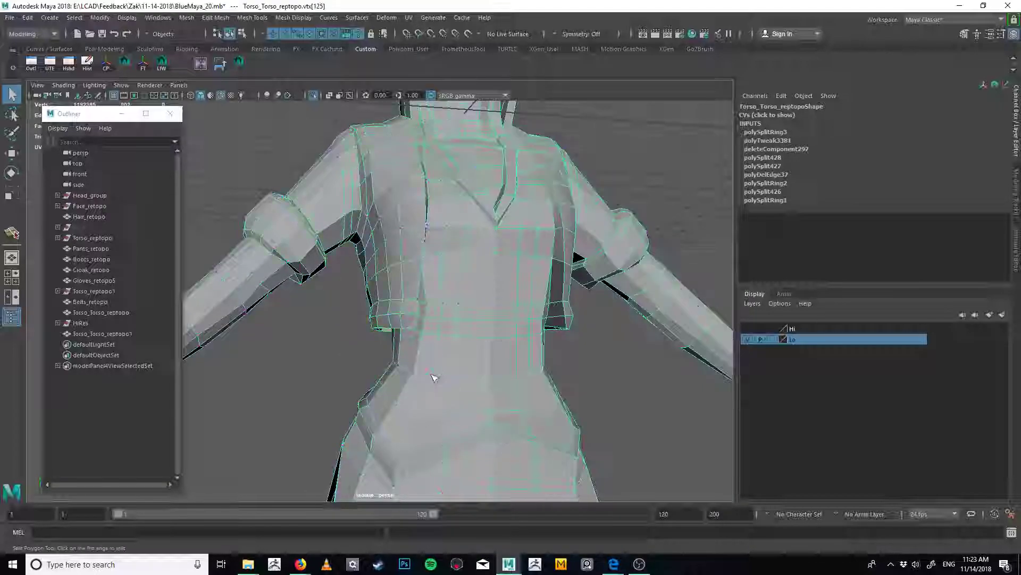
{"action": "key", "text": "y"}
{"action": "key", "text": "Return"}
{"action": "key", "text": "q"}
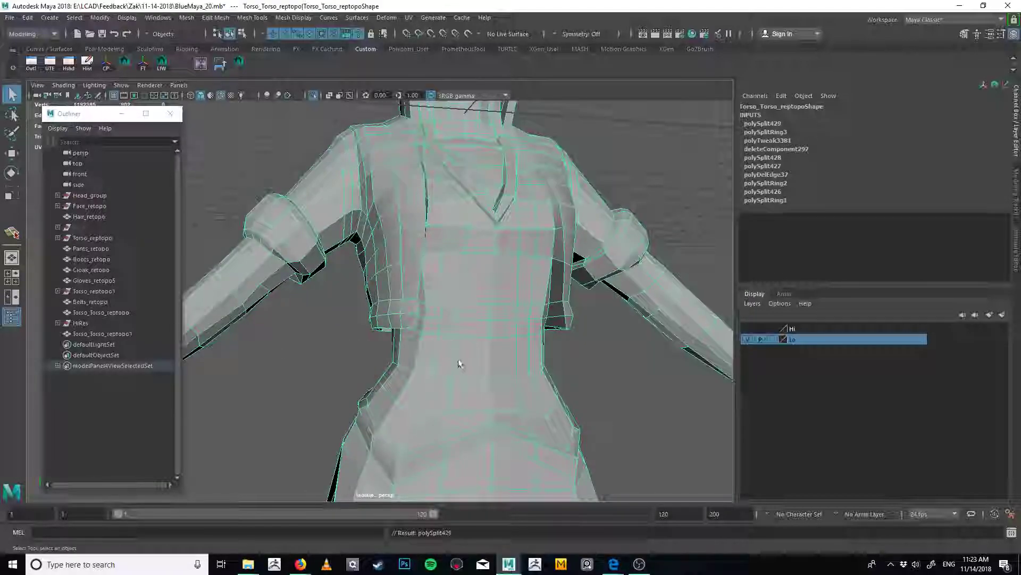
Inspect the front edge flow from the hips up to the chest
{"action": "left_click_drag", "start_coordinate": [461, 358], "coordinate": [439, 426], "text": "alt"}
{"action": "key", "text": "F10"}
{"action": "left_click", "coordinate": [414, 400]}
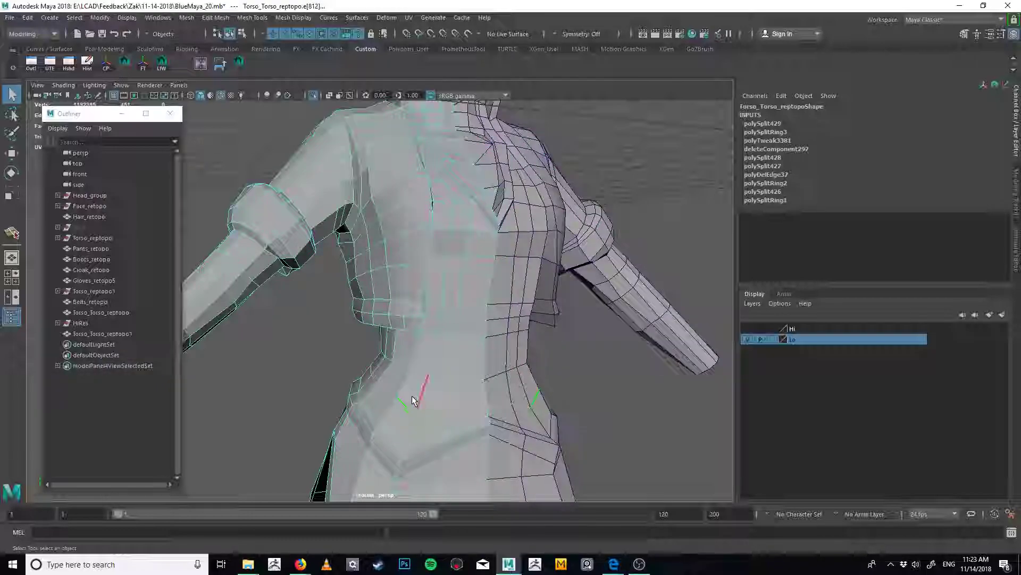
{"action": "left_click_drag", "start_coordinate": [387, 395], "coordinate": [409, 425], "text": "alt"}
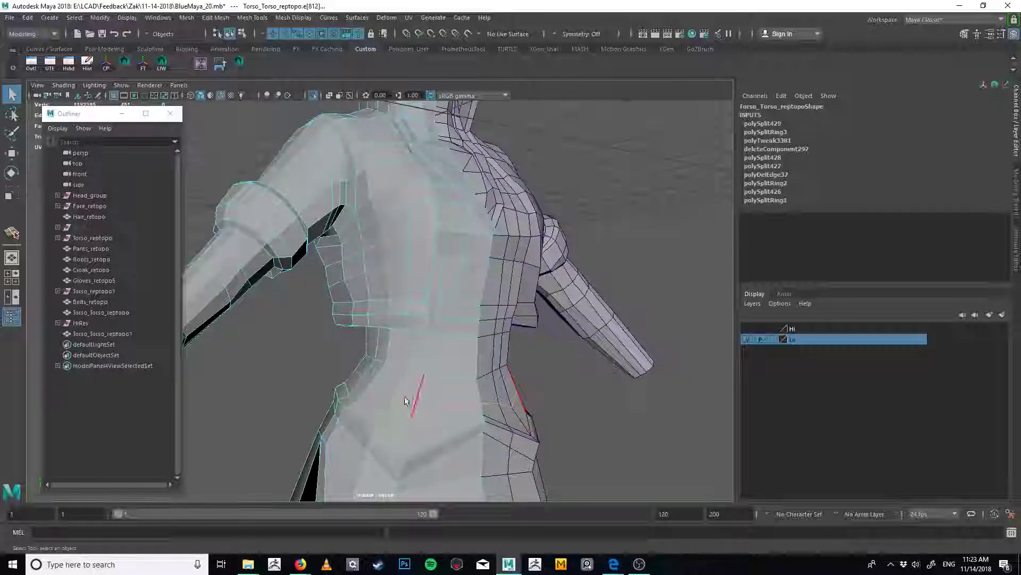
{"action": "left_click", "coordinate": [399, 365]}
{"action": "left_click_drag", "start_coordinate": [425, 362], "coordinate": [372, 328], "text": "alt"}
{"action": "middle_click_drag", "start_coordinate": [372, 328], "coordinate": [413, 317], "text": "alt"}
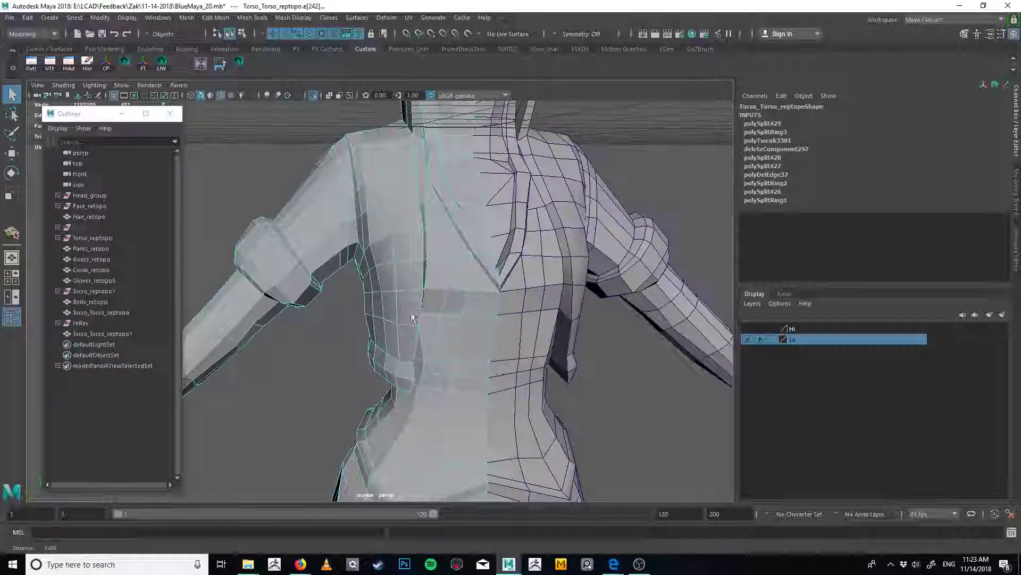
Snap the new cut's end vertex onto the neighbouring vertex beside the V-neckline and merge the two
{"action": "right_click_drag", "start_coordinate": [413, 317], "coordinate": [442, 311], "text": "alt"}
{"action": "key", "text": "F9"}
{"action": "left_click", "coordinate": [399, 306]}
{"action": "key", "text": "w"}
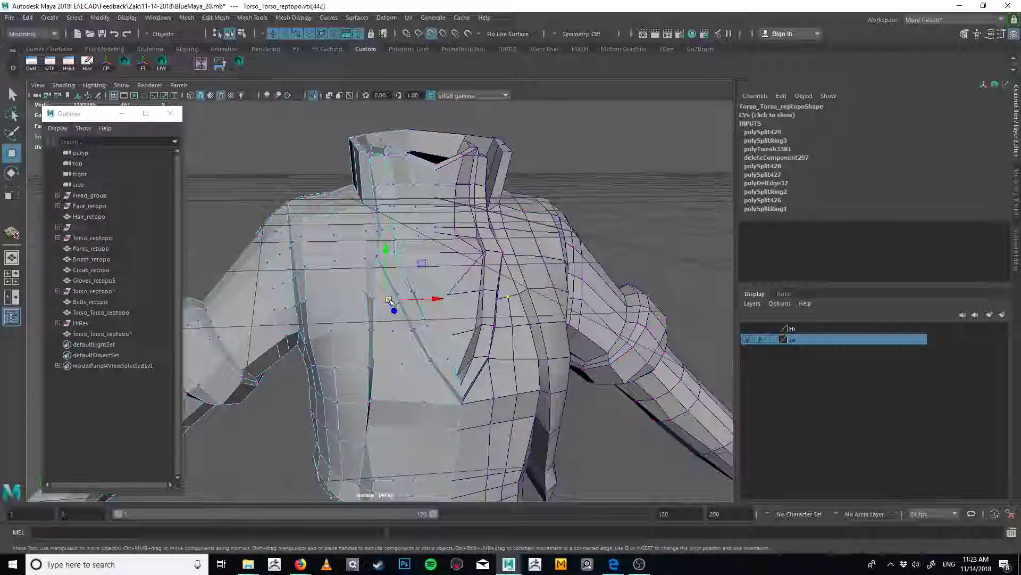
{"action": "left_click_drag", "start_coordinate": [431, 261], "coordinate": [356, 394]}
{"action": "right_click_drag", "start_coordinate": [426, 296], "coordinate": [426, 255], "text": "shift"}
{"action": "key", "text": "q"}
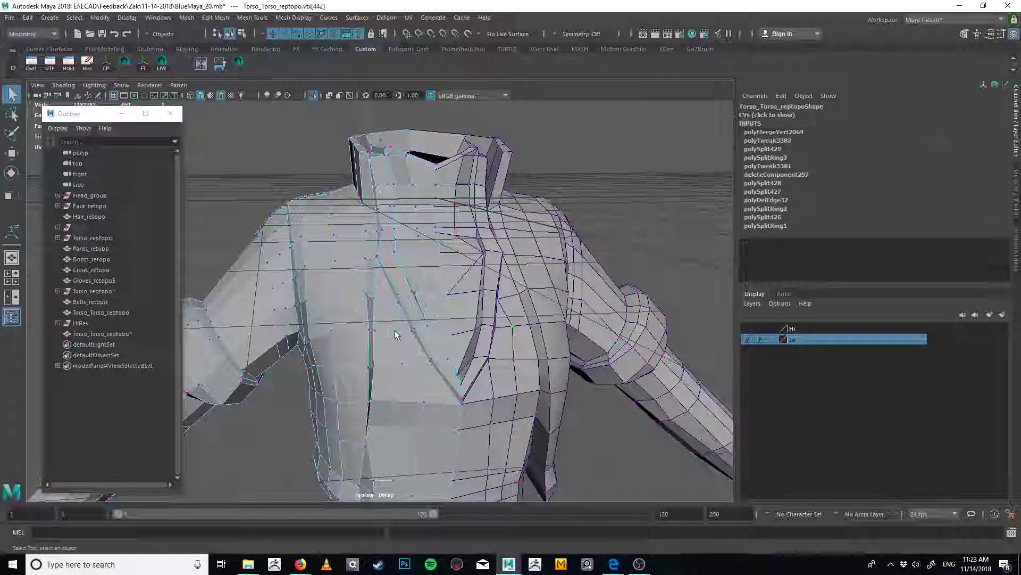
Try to reposition a vertex on the chest beside the V-neckline
{"action": "left_click", "coordinate": [398, 331]}
{"action": "key", "text": "w"}
{"action": "left_click_drag", "start_coordinate": [414, 318], "coordinate": [398, 306], "text": "alt"}
{"action": "key", "text": "w"}
{"action": "left_click", "coordinate": [398, 307]}
{"action": "key", "text": "ctrl+z"}
{"action": "middle_click_drag", "start_coordinate": [411, 329], "coordinate": [413, 189], "text": "alt"}
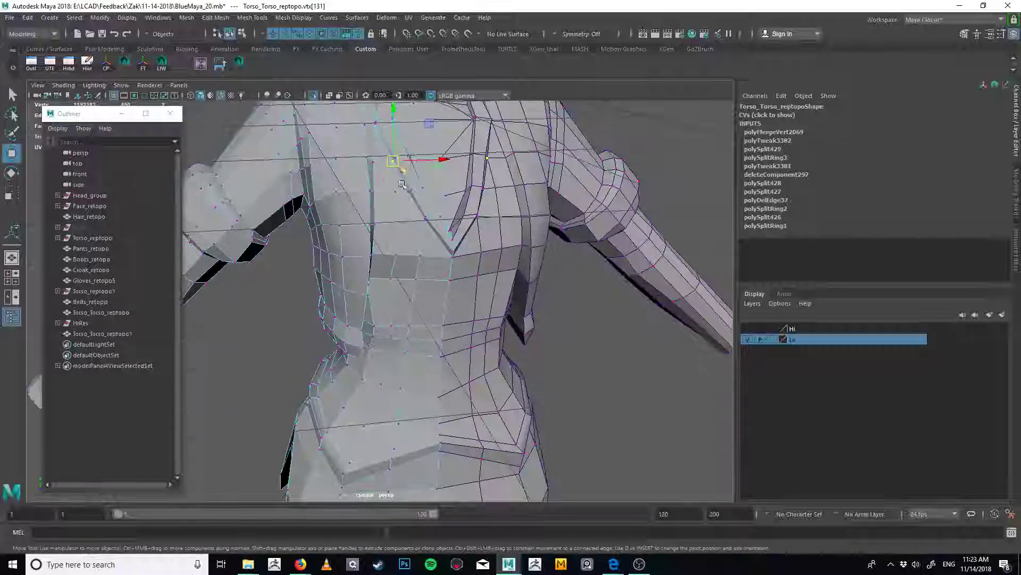
Try to slide the vertical edges on the chest below the V-neckline
{"action": "key", "text": "q"}
{"action": "right_click_drag", "start_coordinate": [424, 292], "coordinate": [330, 302]}
{"action": "double_click", "coordinate": [421, 257]}
{"action": "middle_click_drag", "start_coordinate": [330, 302], "coordinate": [342, 251], "text": "alt"}
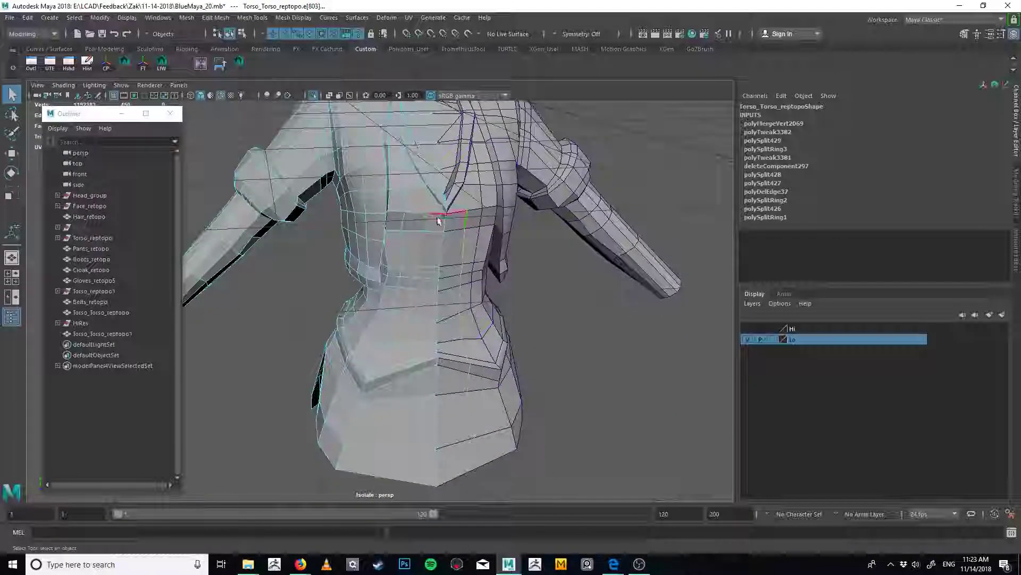
{"action": "key", "text": "g"}
{"action": "key", "text": "ctrl+z"}
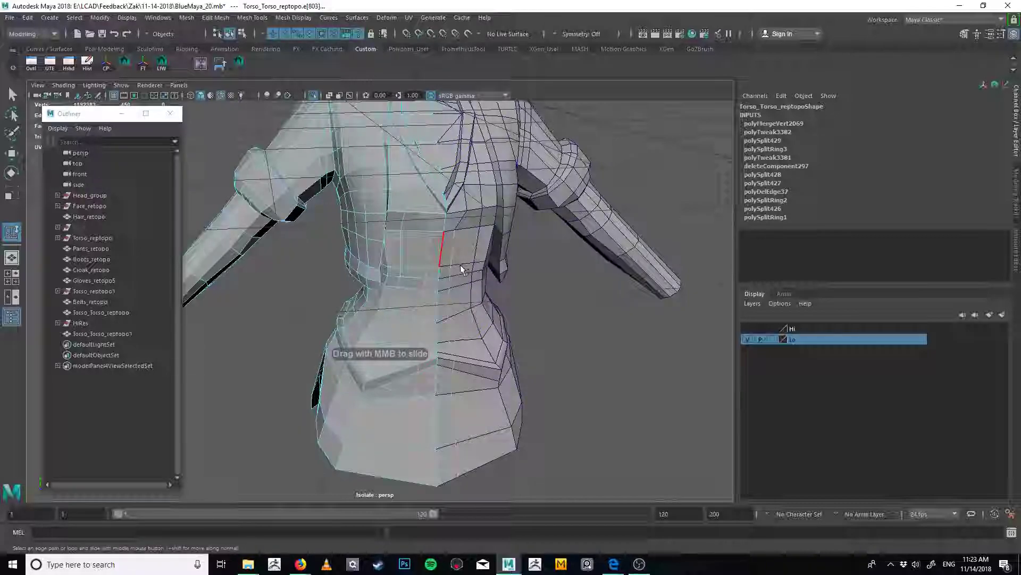
Move the vertices just below the V-neckline sideways to even out the vertical edges
{"action": "right_click_drag", "start_coordinate": [429, 236], "coordinate": [394, 234]}
{"action": "left_click", "coordinate": [420, 216]}
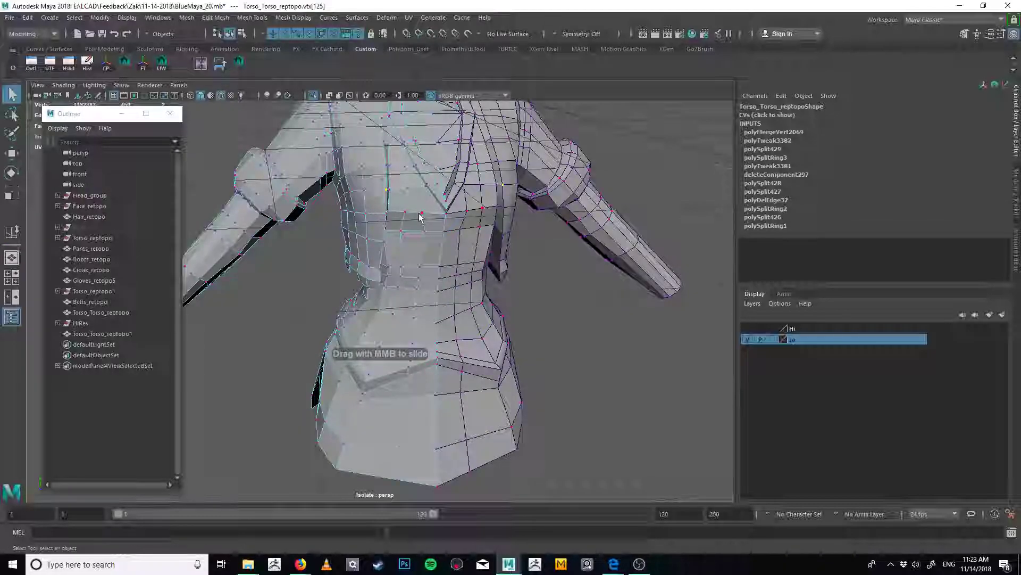
{"action": "key", "text": "w"}
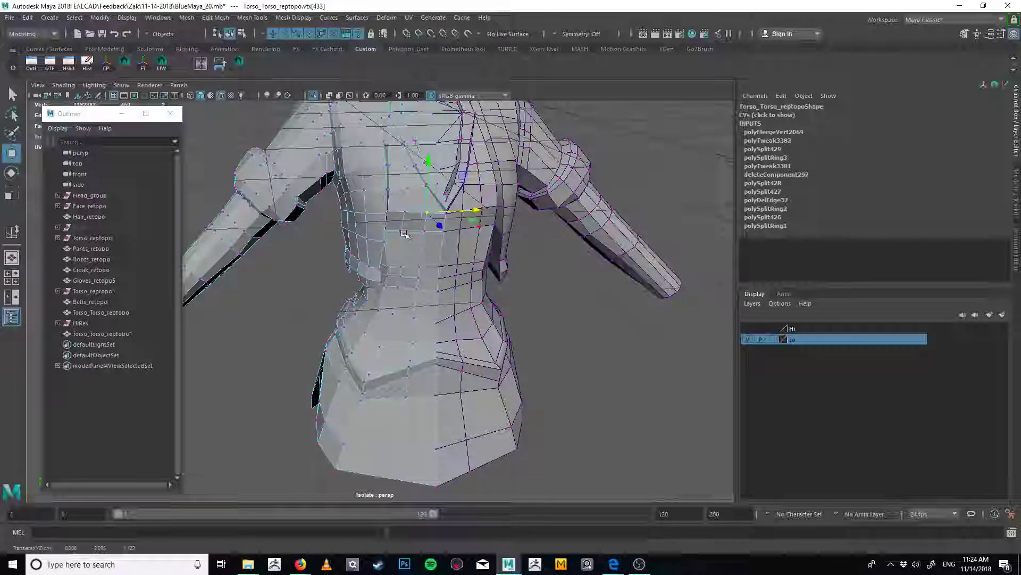
{"action": "left_click", "coordinate": [426, 229]}
Try to slide an edge on the front hip just above the belt's centre peak
{"action": "left_click_drag", "start_coordinate": [412, 237], "coordinate": [400, 282], "text": "alt"}
{"action": "key", "text": "F10"}
{"action": "left_click", "coordinate": [399, 278]}
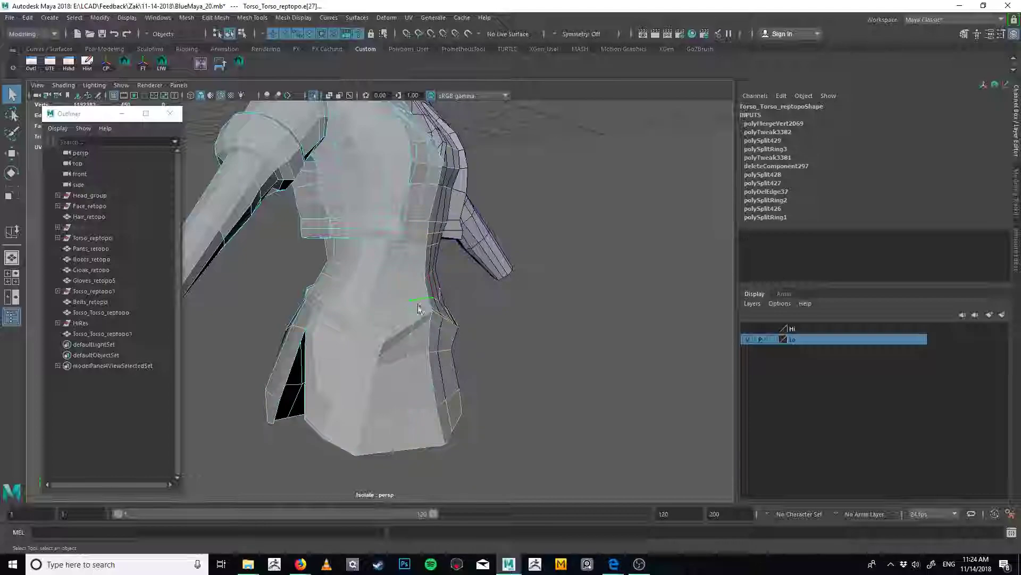
{"action": "key", "text": "g"}
{"action": "left_click_drag", "start_coordinate": [419, 308], "coordinate": [495, 303], "text": "alt"}
{"action": "key", "text": "ctrl+z"}
Apply Edit Edge Flow to the vertical edges running down the torso front from the chest
{"action": "left_click_drag", "start_coordinate": [401, 319], "coordinate": [274, 333], "text": "alt"}
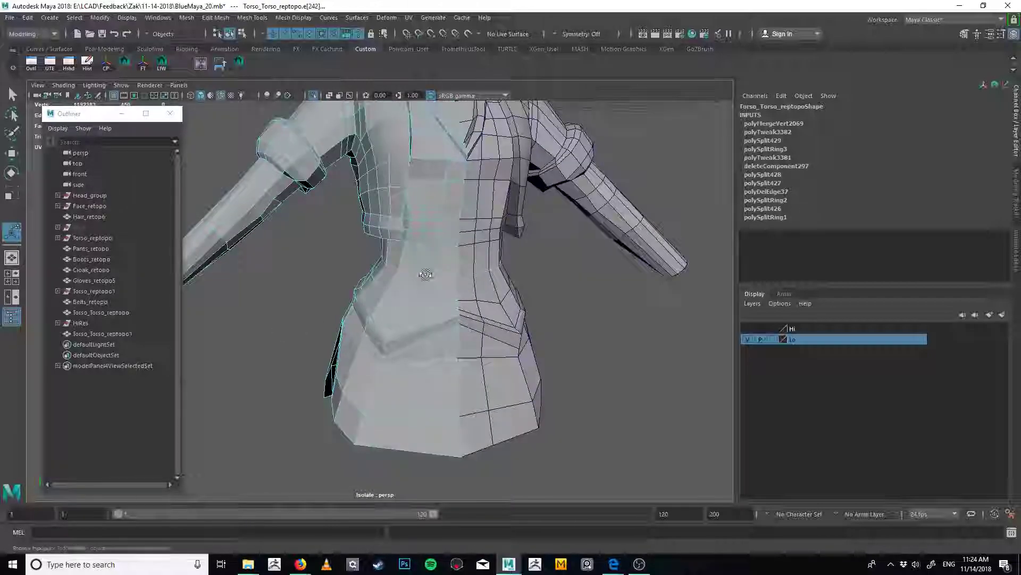
{"action": "left_click_drag", "start_coordinate": [426, 273], "coordinate": [436, 241], "text": "alt"}
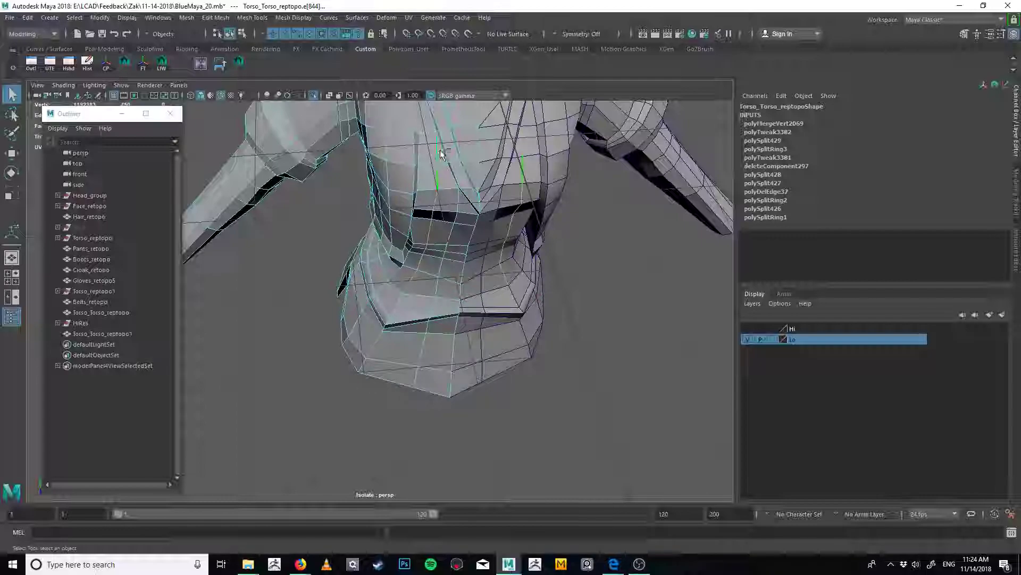
{"action": "left_click", "coordinate": [451, 245]}
{"action": "key", "text": "g"}
{"action": "left_click_drag", "start_coordinate": [455, 250], "coordinate": [459, 282], "text": "alt"}
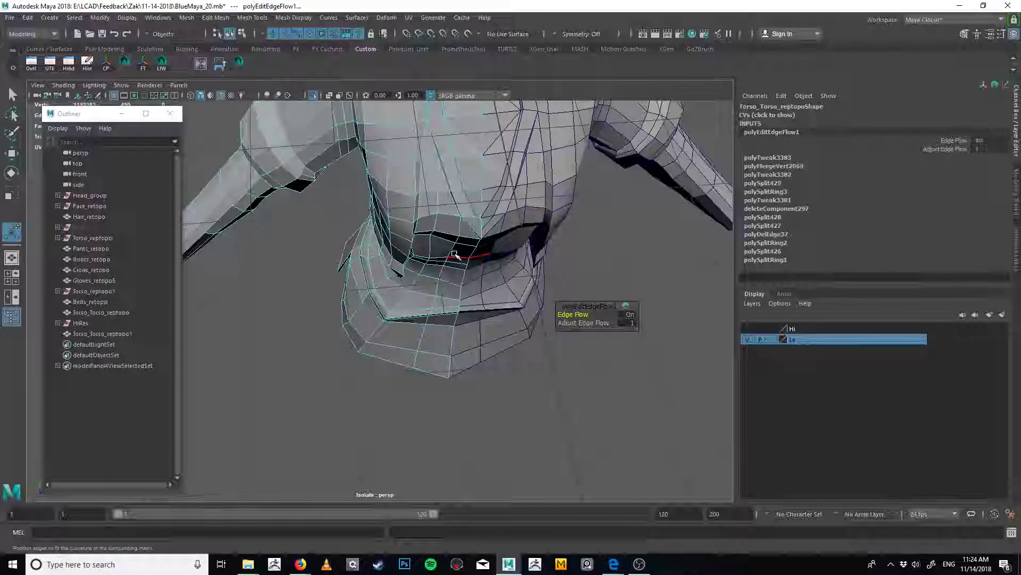
Try applying Edit Edge Flow to individual edges at the waist front near the belt
{"action": "key", "text": "q"}
{"action": "left_click", "coordinate": [460, 285]}
{"action": "key", "text": "g"}
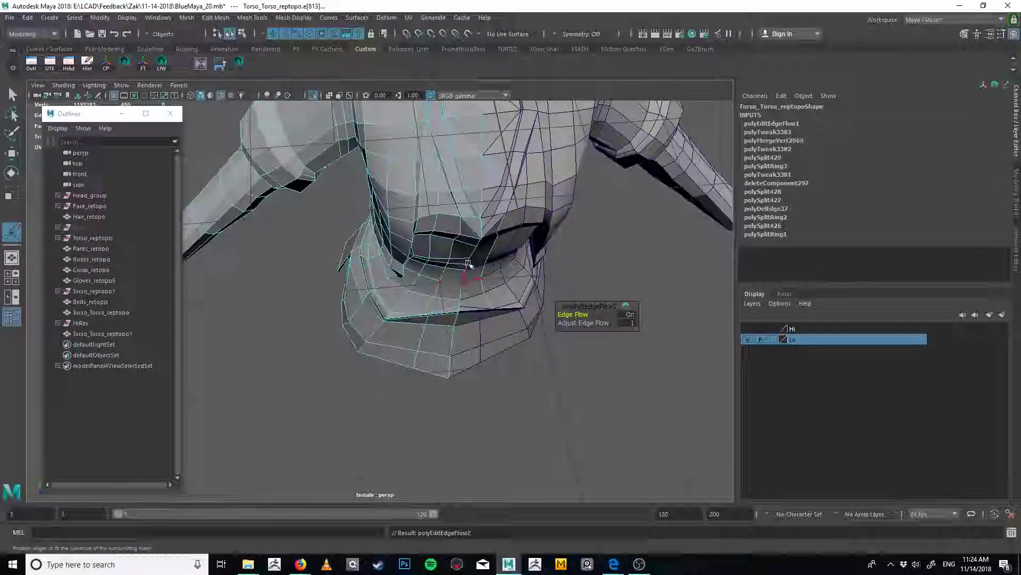
{"action": "key", "text": "ctrl+z"}
{"action": "left_click_drag", "start_coordinate": [453, 239], "coordinate": [456, 208], "text": "alt"}
{"action": "left_click", "coordinate": [458, 290]}
{"action": "key", "text": "g"}
{"action": "key", "text": "ctrl+z"}
{"action": "left_click", "coordinate": [461, 278]}
{"action": "key", "text": "g"}
{"action": "key", "text": "ctrl+z"}
Select a chest vertex beside the V-neckline and limit the soft selection falloff to the surrounding chest area
{"action": "right_click_drag", "start_coordinate": [455, 256], "coordinate": [421, 248]}
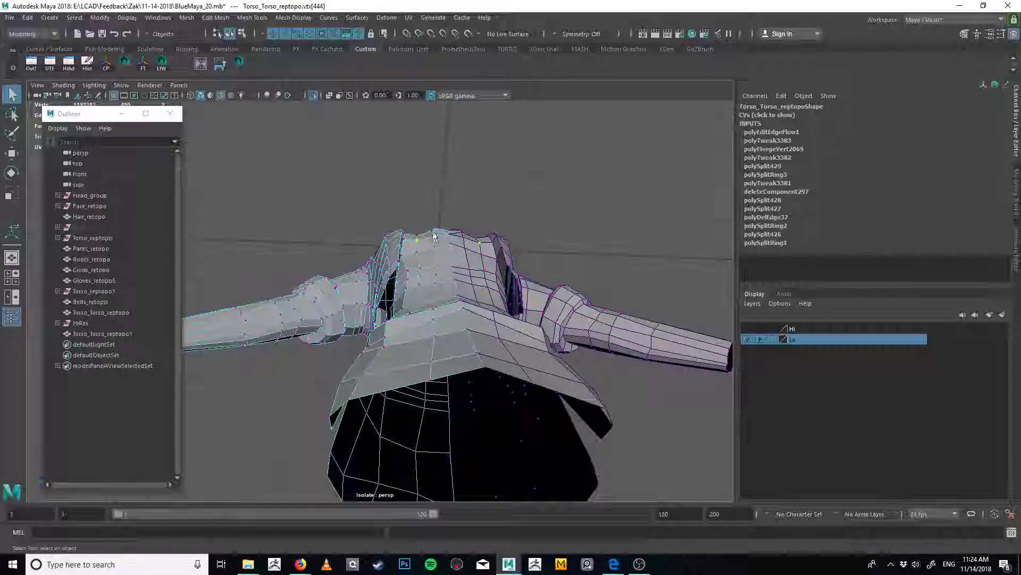
{"action": "key", "text": "w"}
{"action": "left_click_drag", "start_coordinate": [426, 231], "coordinate": [426, 232], "text": "alt"}
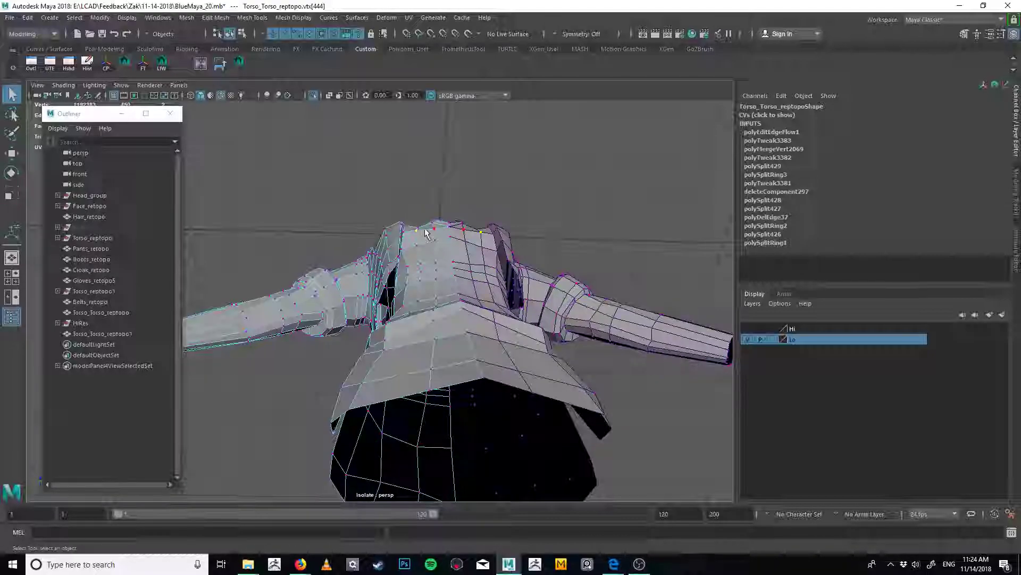
{"action": "key", "text": "w"}
{"action": "left_click", "coordinate": [420, 225]}
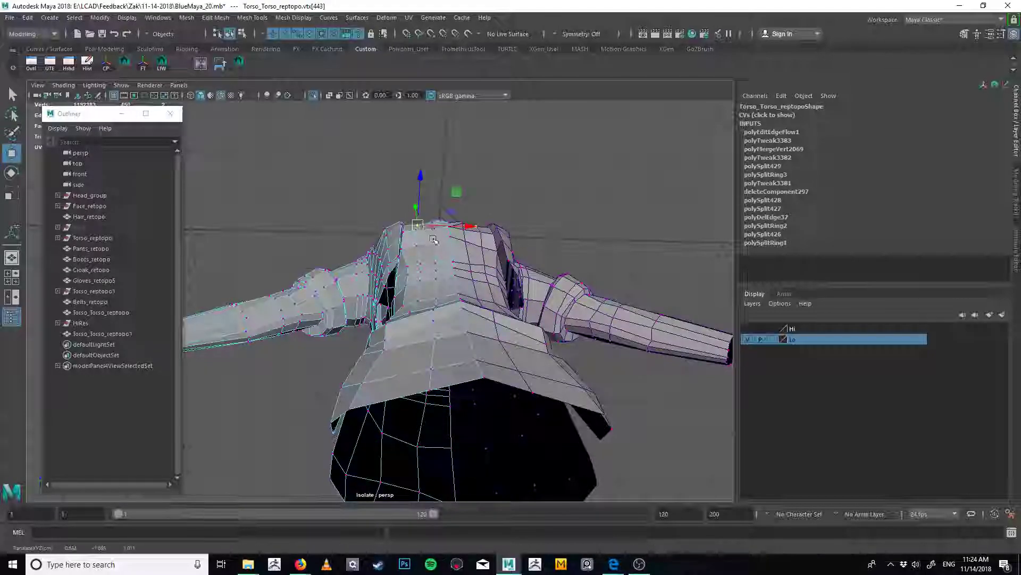
{"action": "key", "text": "b"}
{"action": "left_click_drag", "start_coordinate": [432, 239], "coordinate": [429, 268], "text": "alt"}
{"action": "key", "text": "b"}
{"action": "left_click_drag", "start_coordinate": [407, 223], "coordinate": [343, 251], "text": "alt"}
{"action": "key", "text": "b"}
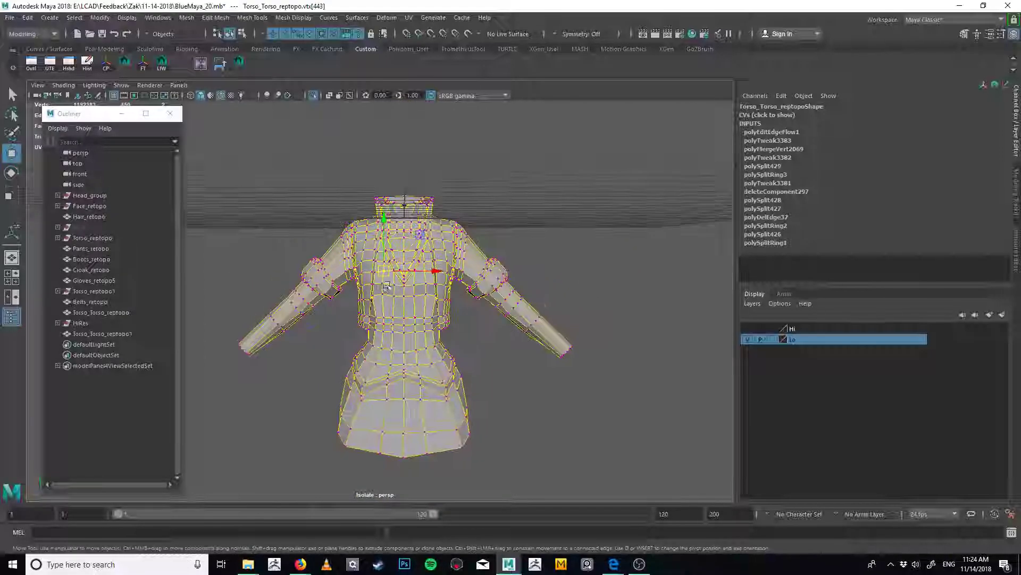
{"action": "left_click_drag", "start_coordinate": [387, 286], "coordinate": [389, 263], "text": "alt"}
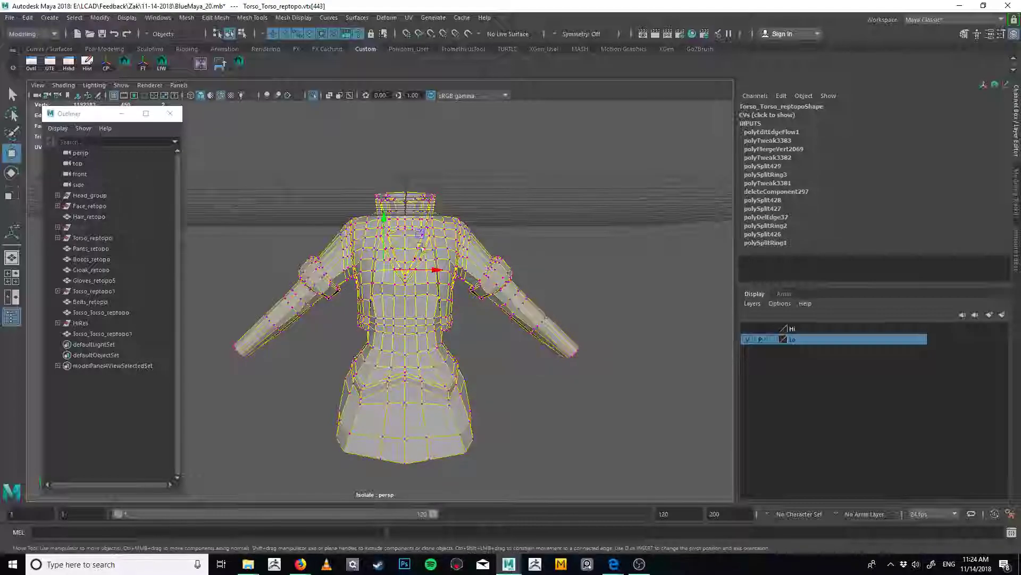
{"action": "left_click_drag", "start_coordinate": [421, 247], "coordinate": [369, 279]}
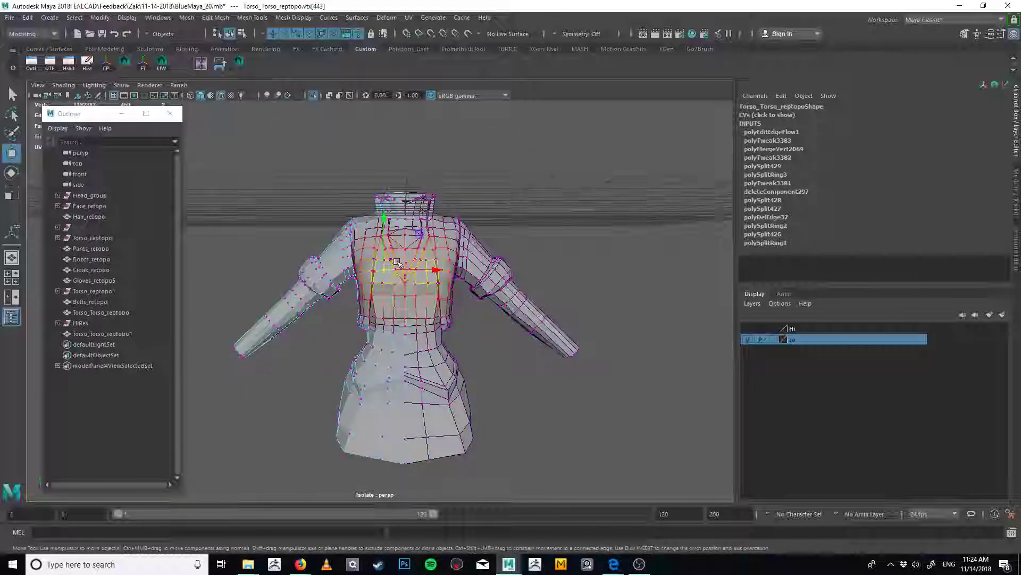
Adjust the chest vertices beside and just below the V-neckline with soft selection to even out the front surface
{"action": "middle_click_drag", "start_coordinate": [396, 262], "coordinate": [418, 270], "text": "alt"}
{"action": "right_click_drag", "start_coordinate": [417, 270], "coordinate": [554, 314], "text": "alt"}
{"action": "left_click_drag", "start_coordinate": [553, 314], "coordinate": [522, 224], "text": "alt"}
{"action": "left_click_drag", "start_coordinate": [426, 234], "coordinate": [430, 243]}
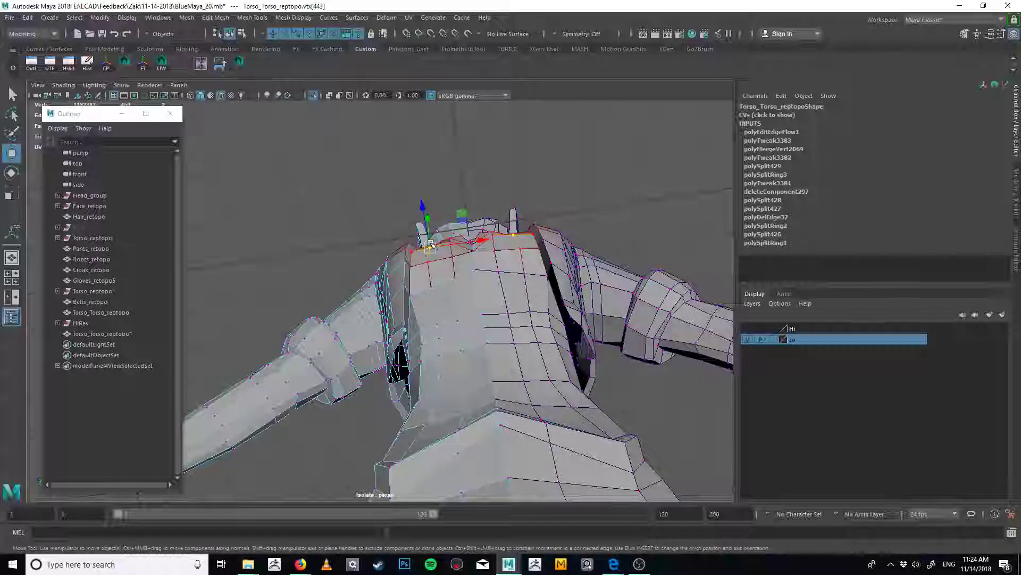
{"action": "left_click_drag", "start_coordinate": [429, 244], "coordinate": [442, 326], "text": "alt"}
{"action": "key", "text": "q"}
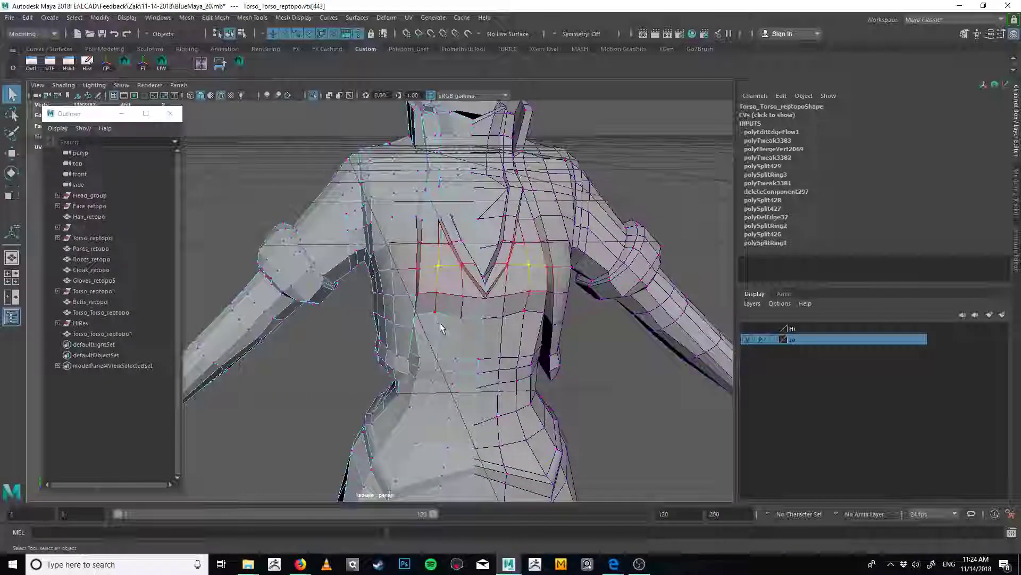
{"action": "right_click_drag", "start_coordinate": [442, 326], "coordinate": [471, 299]}
{"action": "left_click_drag", "start_coordinate": [471, 301], "coordinate": [437, 295], "text": "alt"}
{"action": "key", "text": "F9"}
{"action": "left_click", "coordinate": [435, 293]}
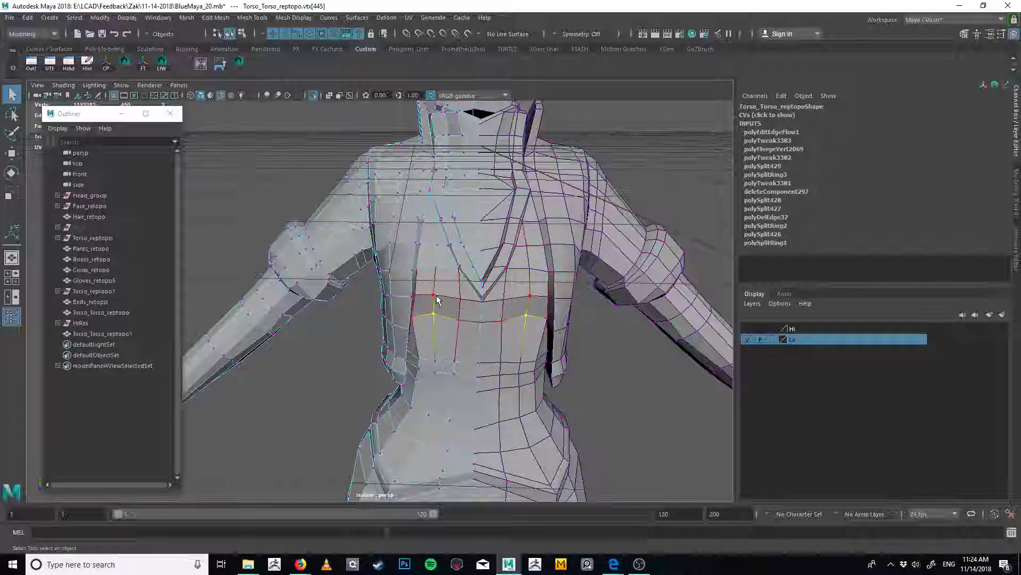
{"action": "key", "text": "w"}
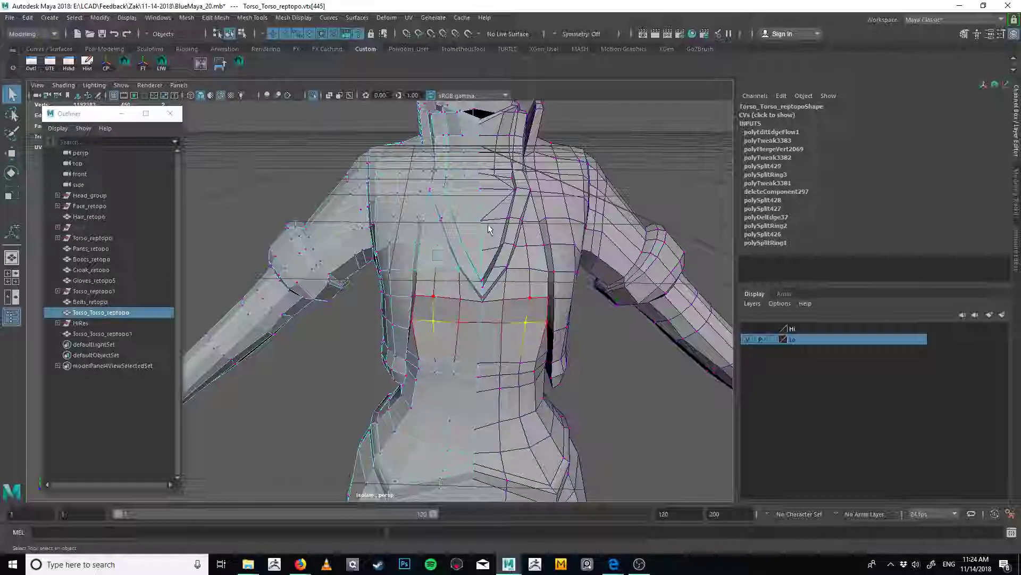
Examine the edge layout of the skirt around the side slit, front panel and hem
{"action": "right_click_drag", "start_coordinate": [489, 230], "coordinate": [517, 203]}
{"action": "middle_click_drag", "start_coordinate": [374, 298], "coordinate": [440, 234], "text": "alt"}
{"action": "left_click_drag", "start_coordinate": [441, 242], "coordinate": [430, 288], "text": "alt"}
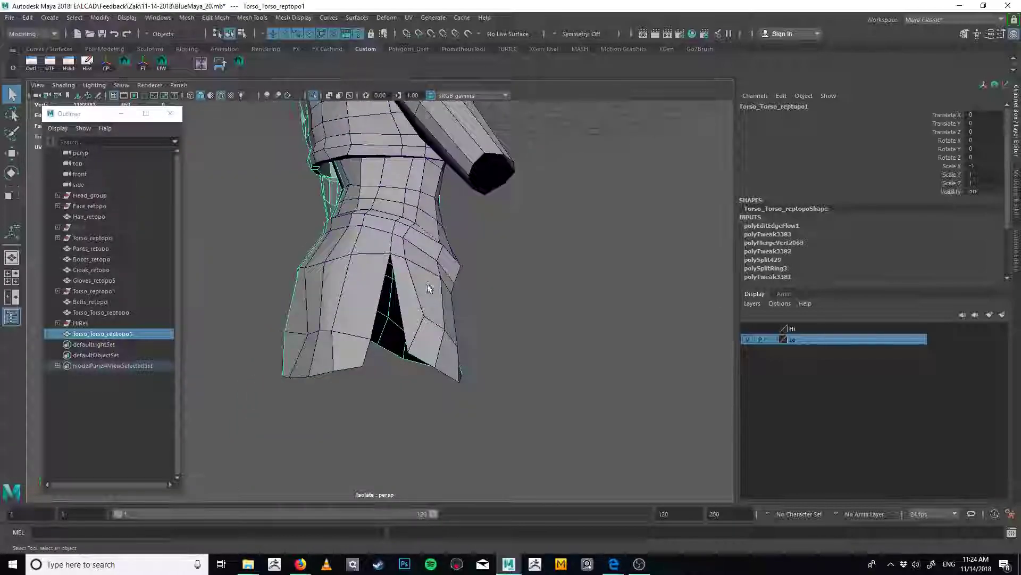
{"action": "left_click_drag", "start_coordinate": [441, 333], "coordinate": [436, 372], "text": "alt"}
{"action": "right_click_drag", "start_coordinate": [441, 372], "coordinate": [444, 341]}
{"action": "left_click", "coordinate": [511, 322]}
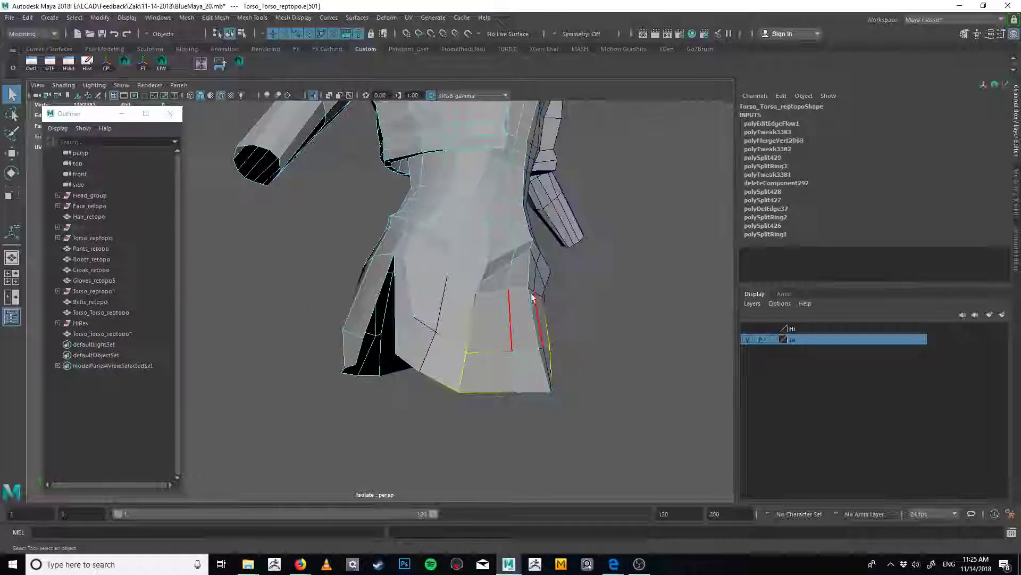
{"action": "left_click_drag", "start_coordinate": [524, 322], "coordinate": [507, 329], "text": "alt"}
{"action": "left_click_drag", "start_coordinate": [420, 320], "coordinate": [492, 313], "text": "alt"}
{"action": "left_click", "coordinate": [521, 289]}
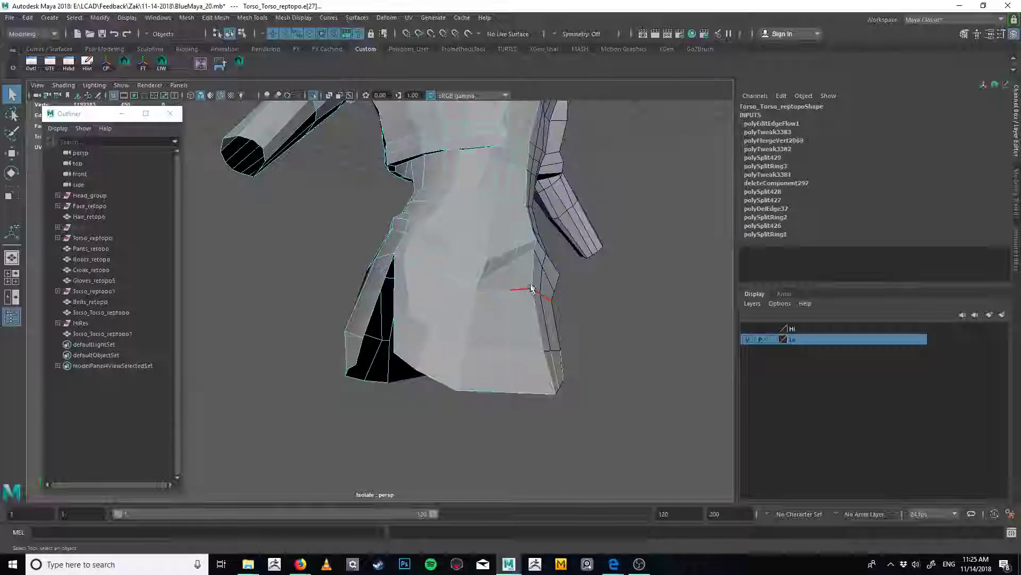
{"action": "left_click", "coordinate": [544, 288], "text": "shift"}
{"action": "left_click_drag", "start_coordinate": [550, 283], "coordinate": [570, 288], "text": "alt"}
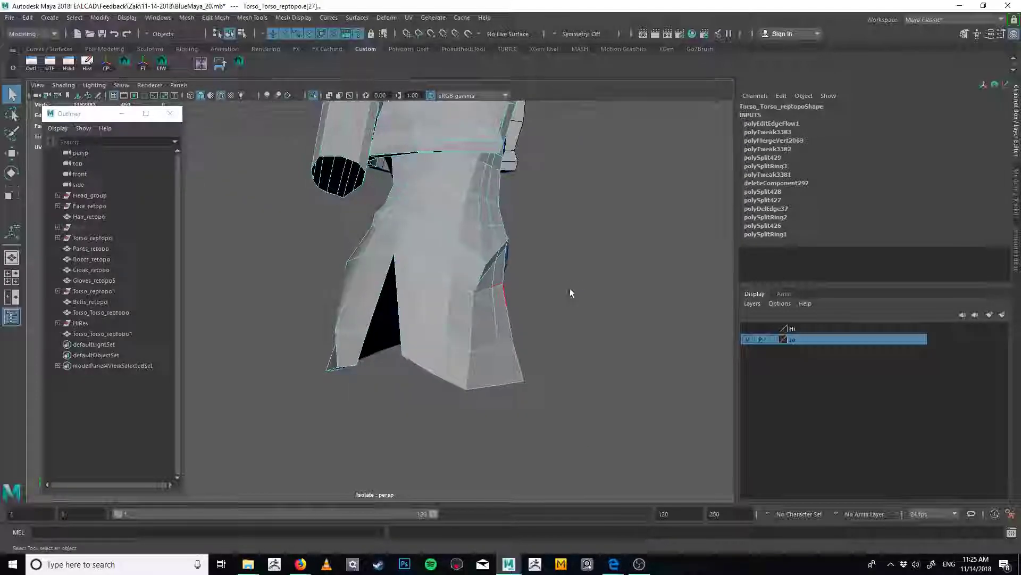
{"action": "left_click_drag", "start_coordinate": [442, 330], "coordinate": [538, 302], "text": "alt"}
{"action": "left_click", "coordinate": [418, 298]}
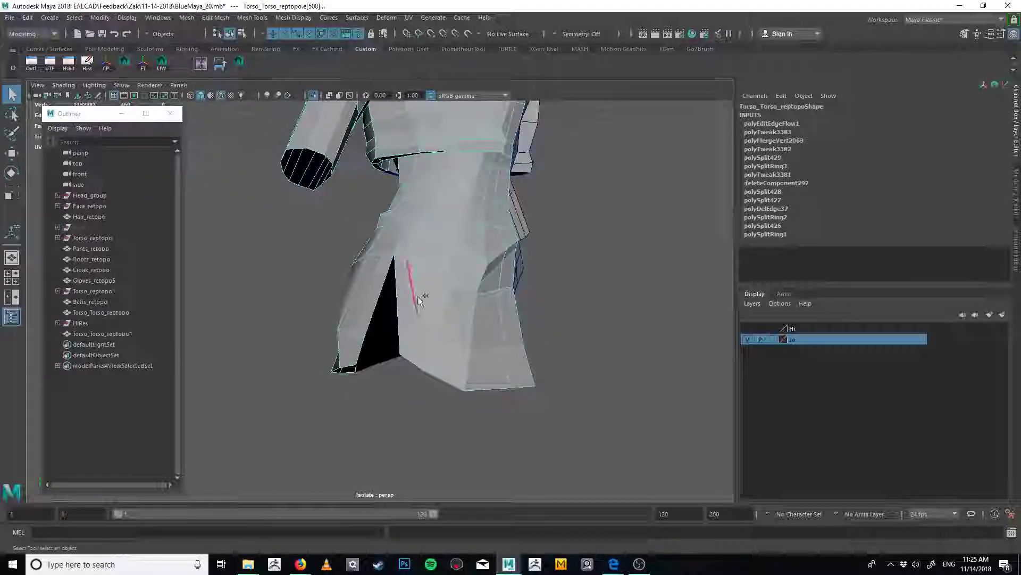
{"action": "left_click_drag", "start_coordinate": [468, 284], "coordinate": [494, 317], "text": "alt"}
{"action": "middle_click_drag", "start_coordinate": [495, 317], "coordinate": [453, 246], "text": "alt"}
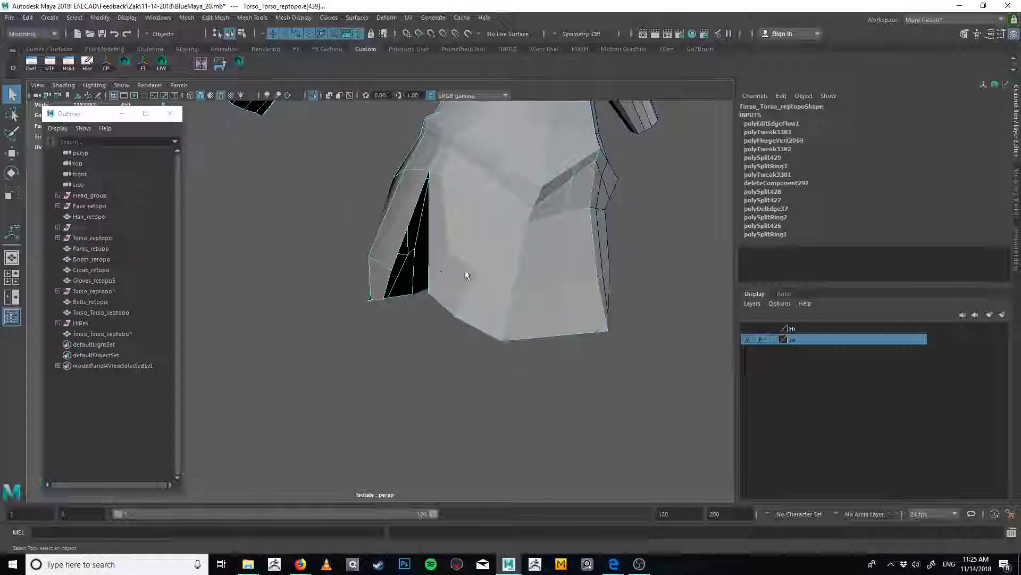
Cut a new edge from the slit through the front skirt panel's inner vertex down to the hem, and delete a redundant edge
{"action": "left_click_drag", "start_coordinate": [457, 280], "coordinate": [491, 280], "text": "alt"}
{"action": "key", "text": "g"}
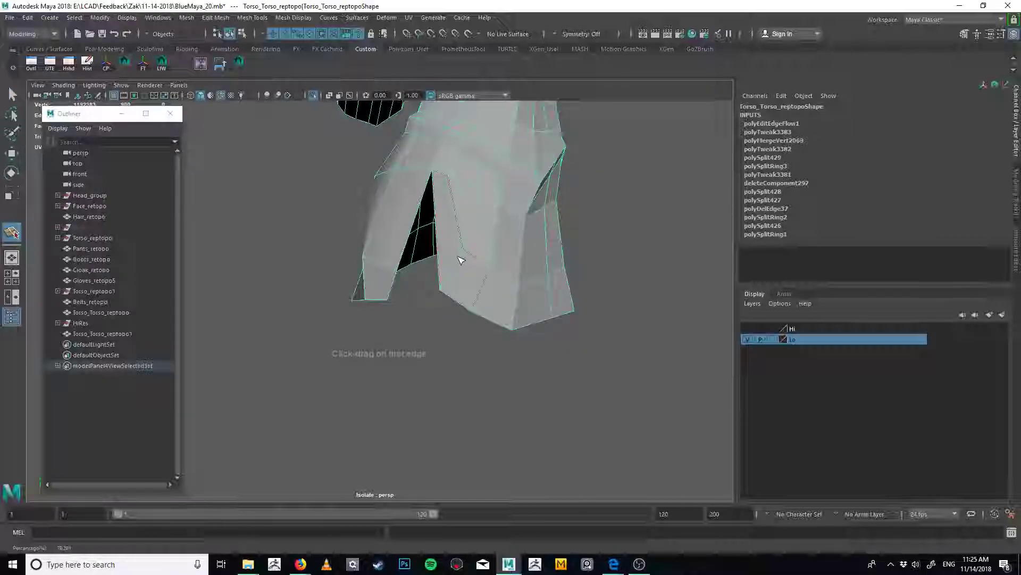
{"action": "left_click", "coordinate": [438, 247]}
{"action": "key", "text": "q"}
{"action": "right_click_drag", "start_coordinate": [472, 261], "coordinate": [454, 259]}
{"action": "left_click", "coordinate": [462, 251]}
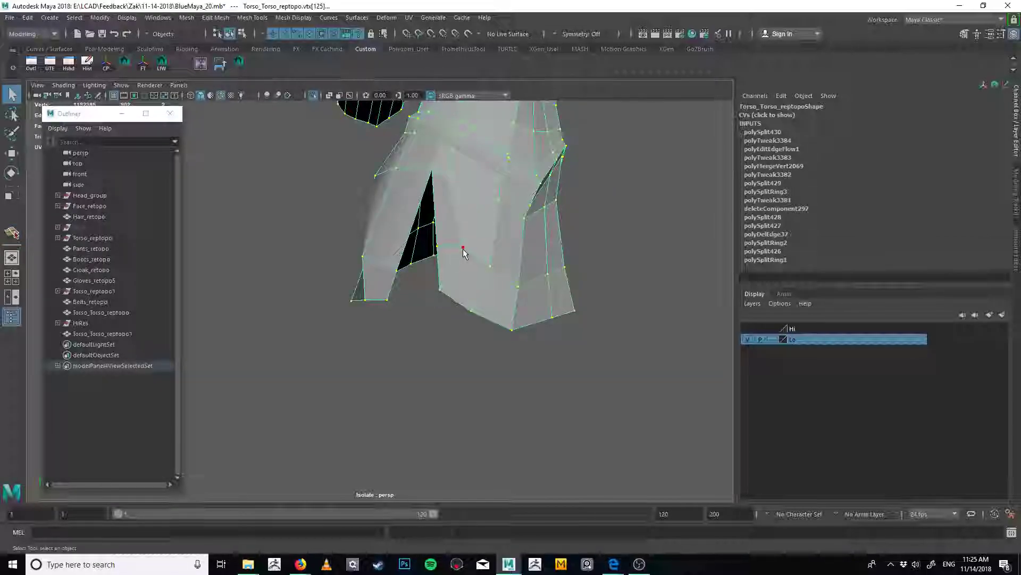
{"action": "key", "text": "g"}
{"action": "left_click", "coordinate": [461, 250]}
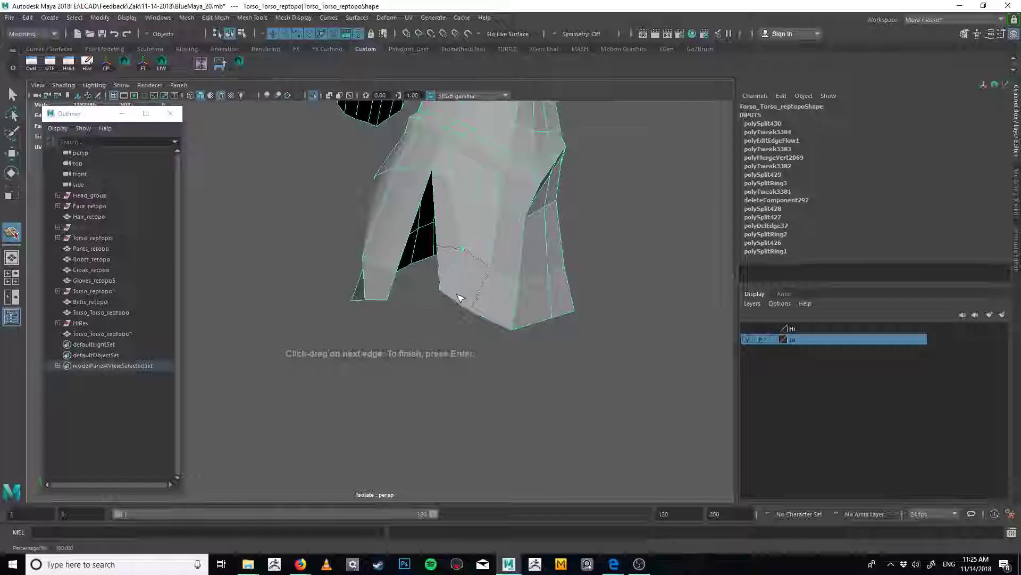
{"action": "left_click", "coordinate": [457, 298]}
{"action": "key", "text": "q"}
{"action": "key", "text": "q"}
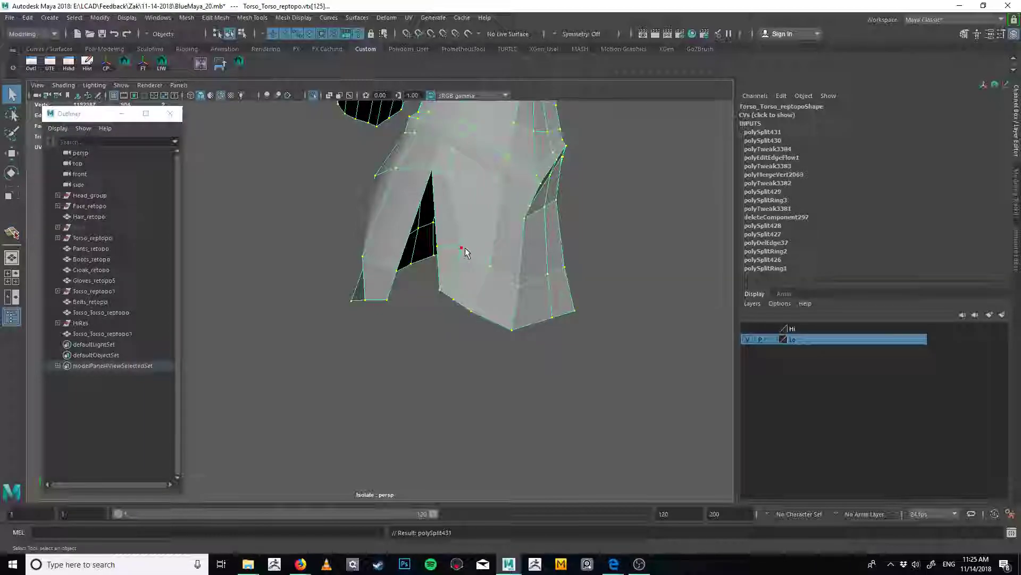
{"action": "right_click_drag", "start_coordinate": [448, 252], "coordinate": [450, 234]}
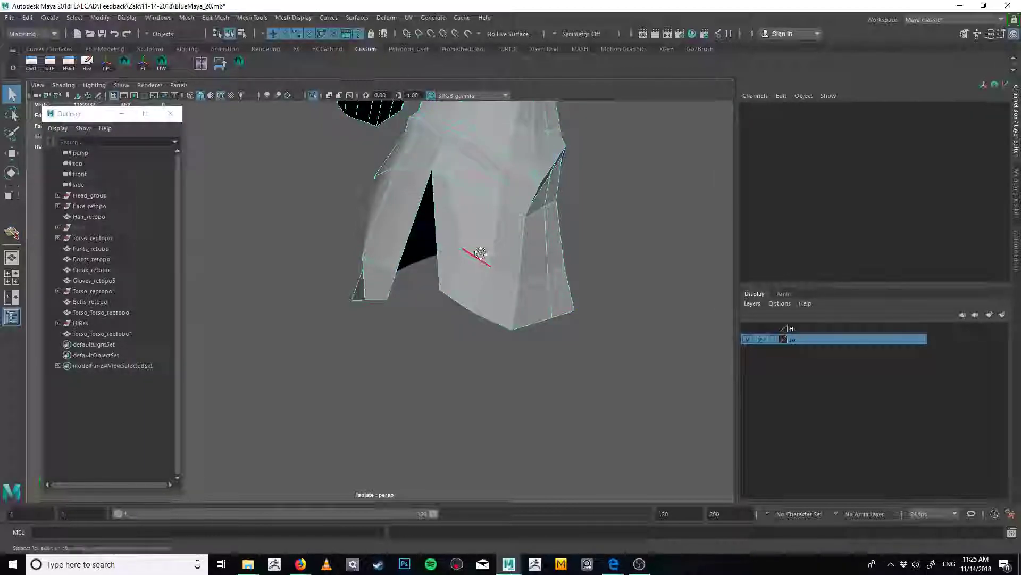
{"action": "left_click_drag", "start_coordinate": [480, 253], "coordinate": [451, 262], "text": "alt"}
Reposition the front skirt panel's vertices along the hem and slit to even out their spacing
{"action": "key", "text": "q"}
{"action": "left_click", "coordinate": [422, 293]}
{"action": "key", "text": "w"}
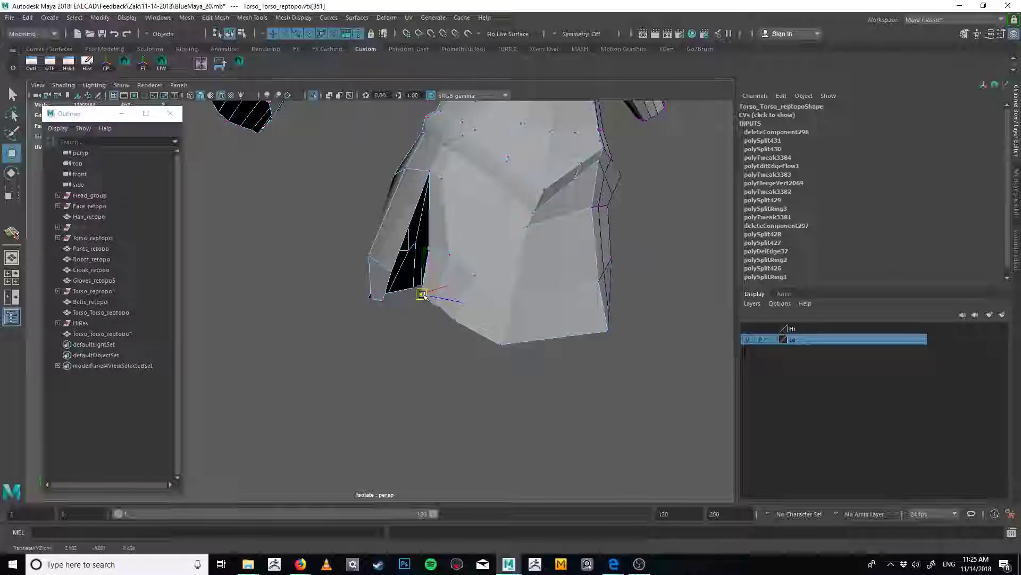
{"action": "left_click", "coordinate": [456, 320]}
{"action": "left_click_drag", "start_coordinate": [455, 320], "coordinate": [474, 325]}
{"action": "left_click", "coordinate": [440, 307]}
{"action": "left_click_drag", "start_coordinate": [441, 271], "coordinate": [440, 275]}
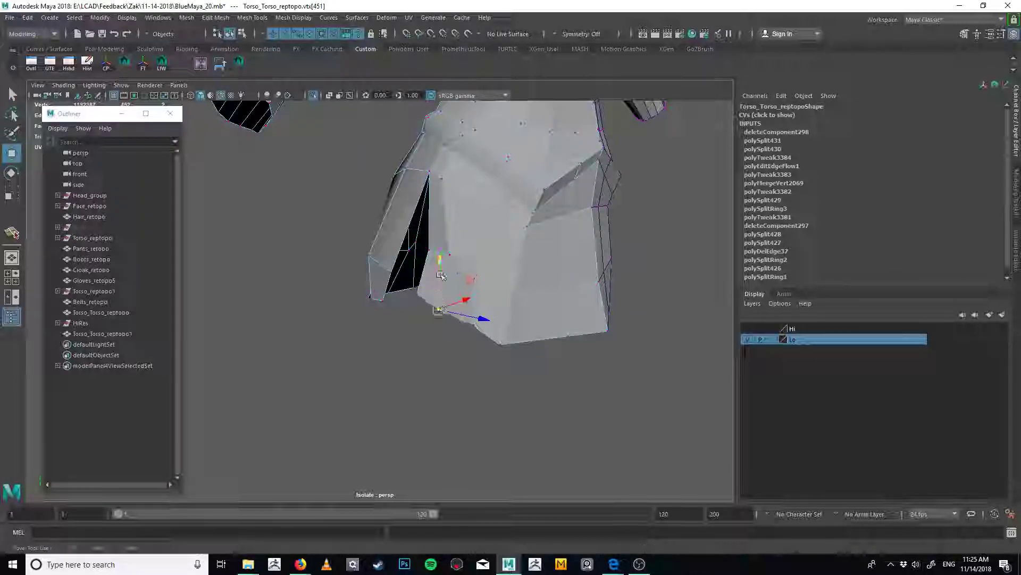
{"action": "key", "text": "w"}
{"action": "left_click", "coordinate": [424, 246]}
{"action": "left_click", "coordinate": [453, 256]}
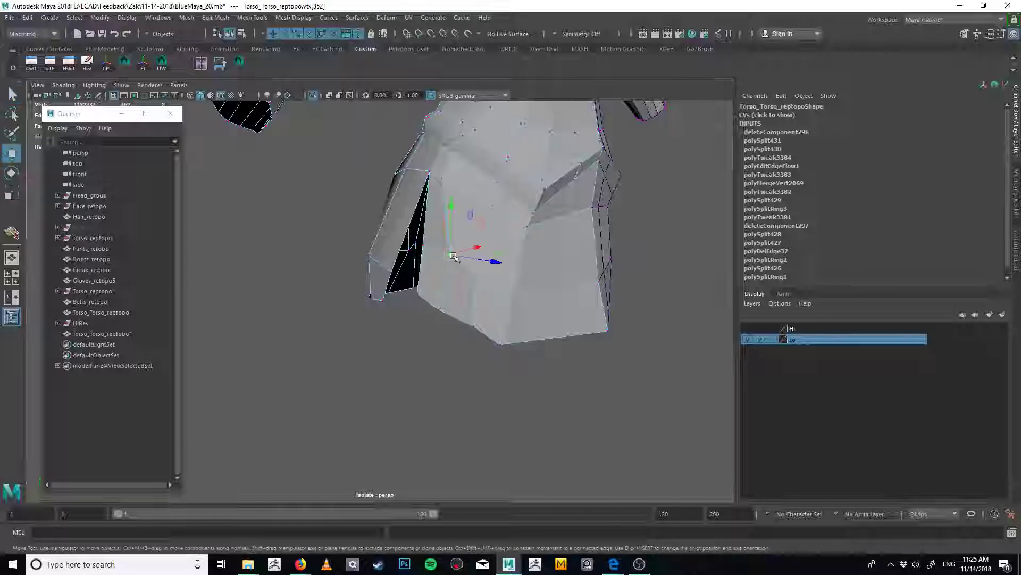
Apply Edit Edge Flow to two edges on the front hip above the skirt panel
{"action": "left_click_drag", "start_coordinate": [440, 254], "coordinate": [463, 141], "text": "alt"}
{"action": "key", "text": "q"}
{"action": "left_click", "coordinate": [448, 172]}
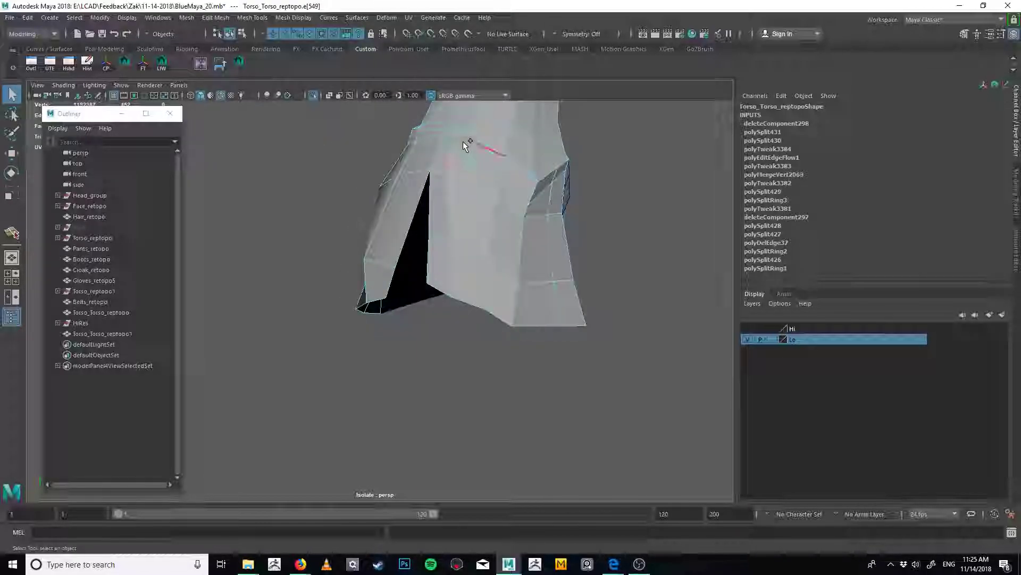
{"action": "left_click", "coordinate": [481, 167], "text": "ctrl"}
{"action": "key", "text": "ctrl+z"}
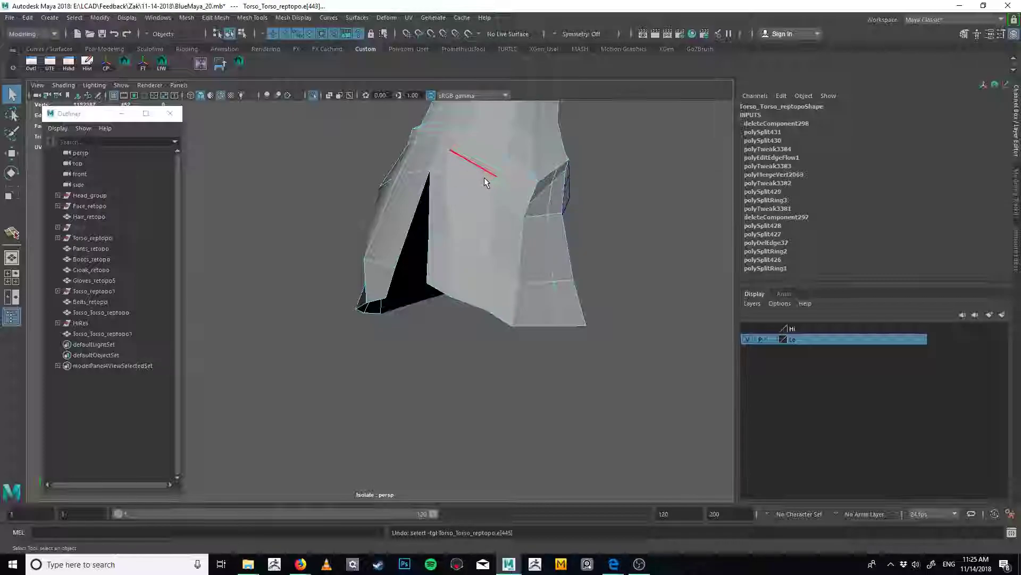
{"action": "key", "text": "g"}
{"action": "middle_click_drag", "start_coordinate": [488, 182], "coordinate": [477, 225], "text": "alt"}
{"action": "left_click_drag", "start_coordinate": [476, 226], "coordinate": [471, 228], "text": "alt"}
{"action": "left_click", "coordinate": [484, 162]}
{"action": "key", "text": "g"}
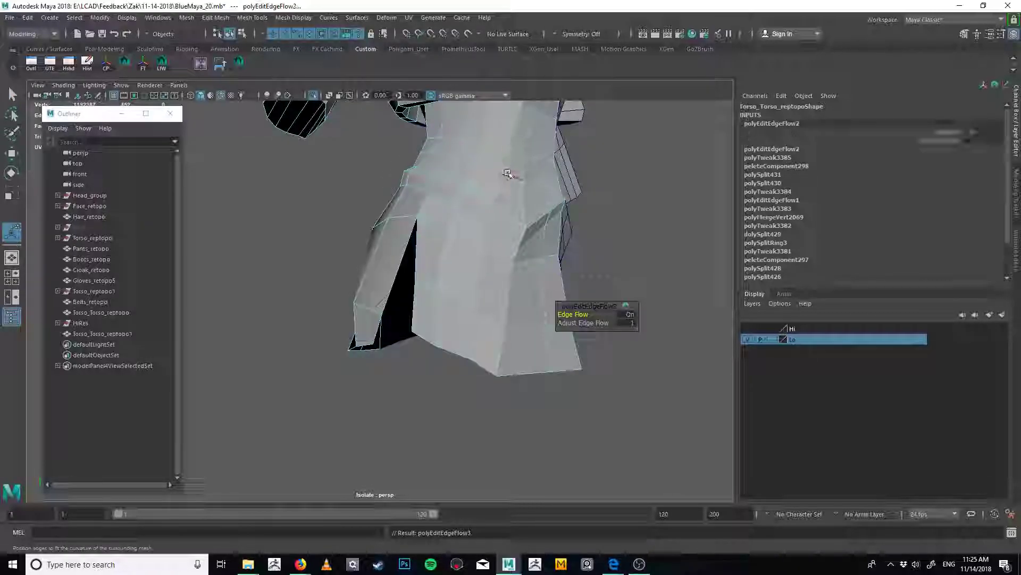
Insert a horizontal edge loop across the upper skirt, between the belt and the existing lower loop
{"action": "left_click_drag", "start_coordinate": [513, 176], "coordinate": [492, 189], "text": "alt"}
{"action": "right_click_drag", "start_coordinate": [492, 188], "coordinate": [433, 228], "text": "alt"}
{"action": "left_click_drag", "start_coordinate": [433, 227], "coordinate": [429, 250], "text": "alt"}
{"action": "key", "text": "q"}
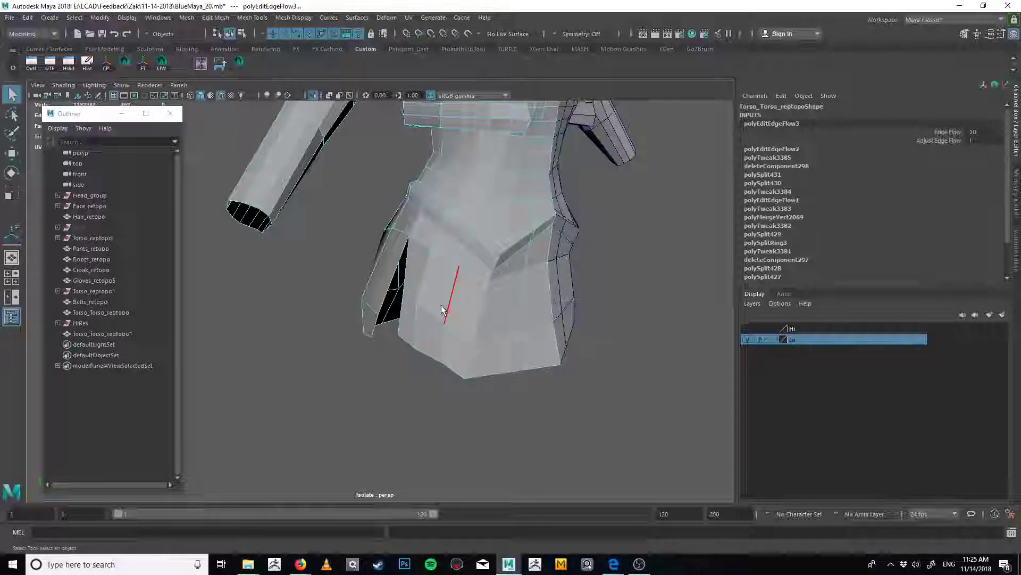
{"action": "left_click_drag", "start_coordinate": [443, 306], "coordinate": [524, 290], "text": "alt"}
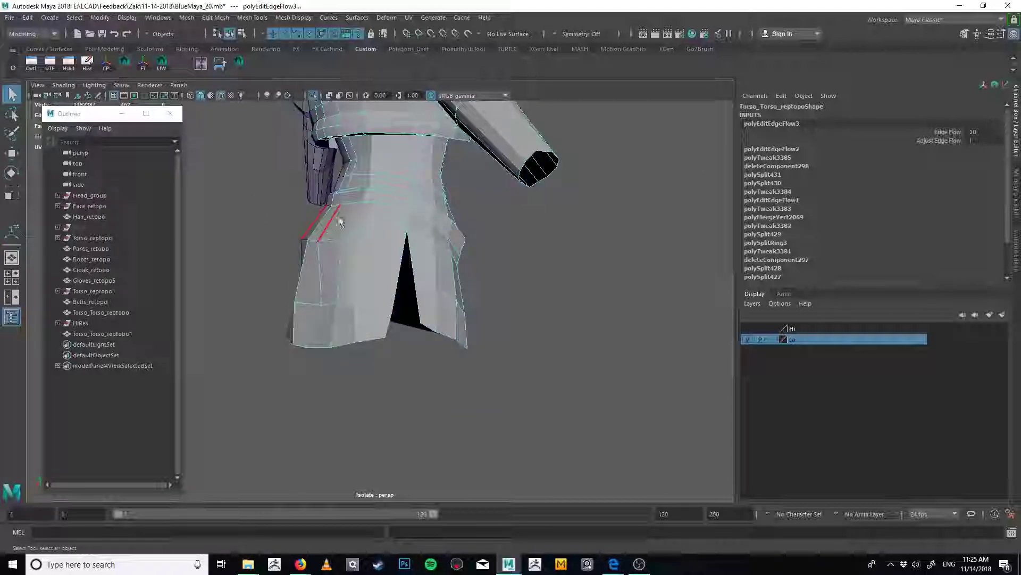
{"action": "mouse_move", "coordinate": [378, 302]}
{"action": "left_mouse_down", "text": "alt"}
{"action": "mouse_move", "coordinate": [353, 317]}
{"action": "mouse_move", "coordinate": [363, 308]}
{"action": "left_mouse_up", "text": "alt"}
{"action": "right_click_drag", "start_coordinate": [364, 309], "coordinate": [367, 269], "text": "shift"}
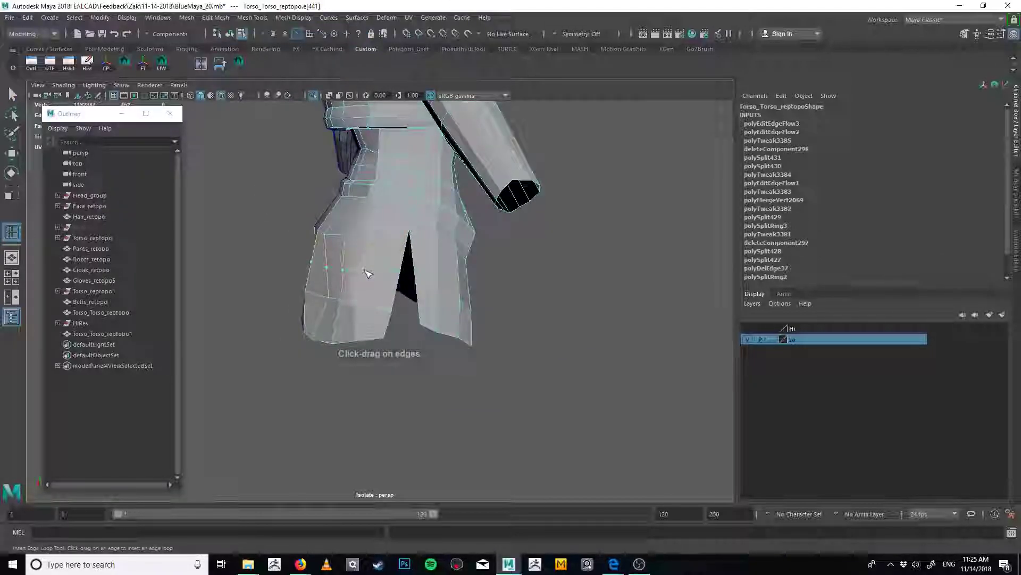
{"action": "left_click_drag", "start_coordinate": [375, 309], "coordinate": [459, 271], "text": "alt"}
{"action": "key", "text": "q"}
Apply Edit Edge Flow to four edge loops on the back of the skirt
{"action": "double_click", "coordinate": [386, 291]}
{"action": "key", "text": "g"}
{"action": "key", "text": "q"}
{"action": "double_click", "coordinate": [380, 281]}
{"action": "key", "text": "g"}
{"action": "double_click", "coordinate": [399, 282]}
{"action": "key", "text": "g"}
{"action": "double_click", "coordinate": [358, 278]}
{"action": "key", "text": "g"}
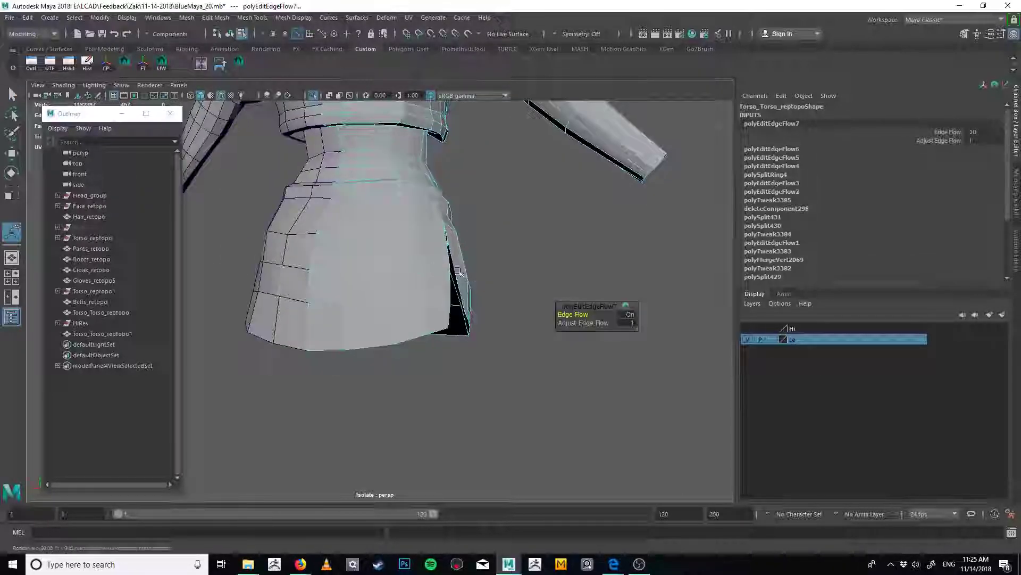
Smooth the remaining individual edges on the back of the skirt with Edit Edge Flow
{"action": "left_click", "coordinate": [372, 237]}
{"action": "key", "text": "g"}
{"action": "left_click", "coordinate": [342, 233]}
{"action": "key", "text": "g"}
{"action": "left_click", "coordinate": [410, 225]}
{"action": "key", "text": "g"}
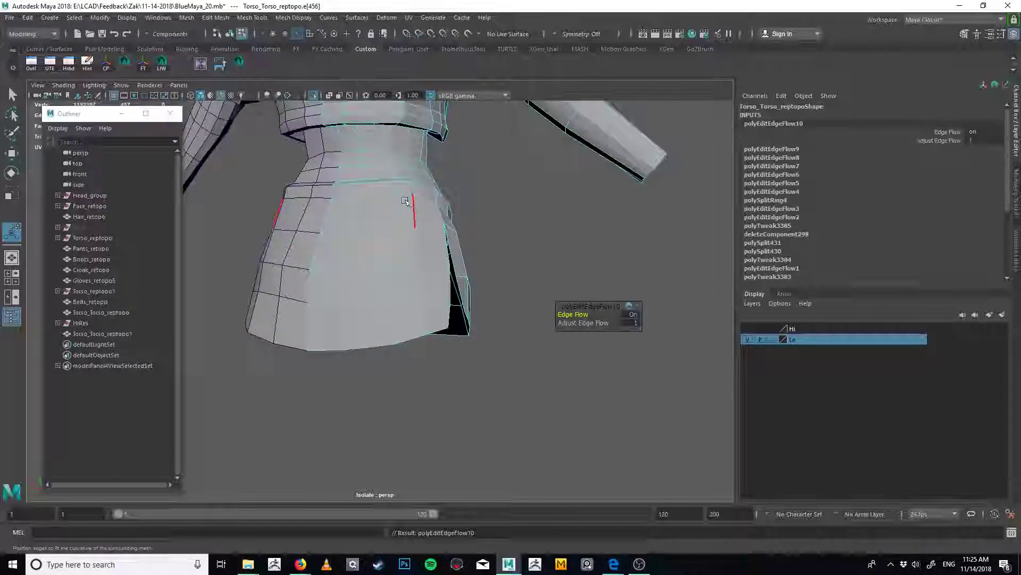
{"action": "key", "text": "ctrl+z"}
{"action": "left_click", "coordinate": [419, 214]}
{"action": "key", "text": "g"}
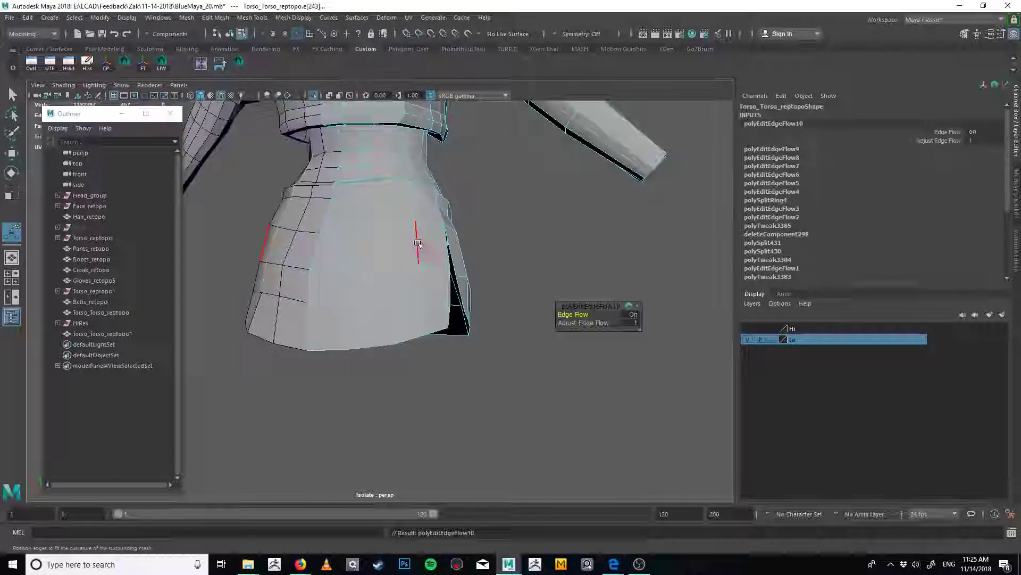
{"action": "middle_click_drag", "start_coordinate": [418, 224], "coordinate": [404, 299], "text": "alt"}
{"action": "left_click", "coordinate": [384, 406]}
{"action": "key", "text": "g"}
Insert an edge loop through the back of the waist, just below the jacket hem
{"action": "left_click_drag", "start_coordinate": [420, 362], "coordinate": [384, 306], "text": "alt"}
{"action": "right_click_drag", "start_coordinate": [395, 313], "coordinate": [434, 263], "text": "shift"}
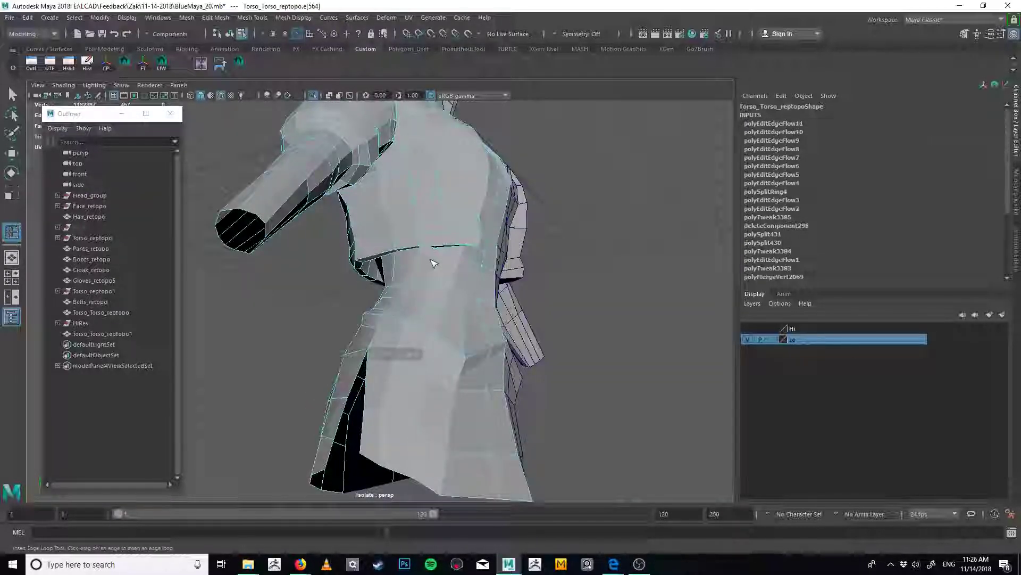
{"action": "left_click", "coordinate": [435, 264]}
{"action": "left_click_drag", "start_coordinate": [435, 265], "coordinate": [456, 249], "text": "alt"}
{"action": "right_click_drag", "start_coordinate": [456, 250], "coordinate": [539, 308], "text": "alt"}
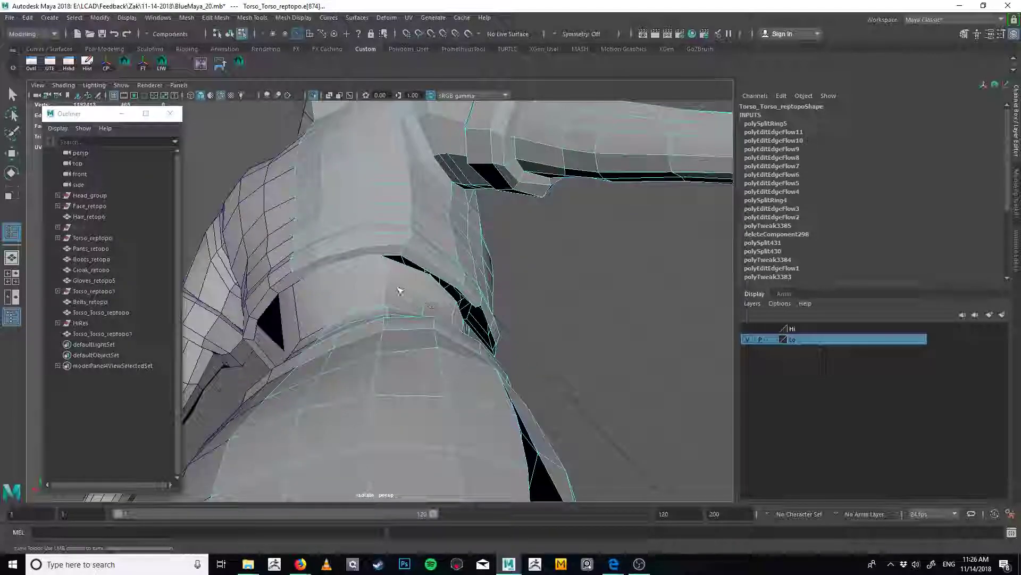
Cut a new edge across the back waist faces between the jacket hem and the belt
{"action": "key", "text": "ctrl+shift+x"}
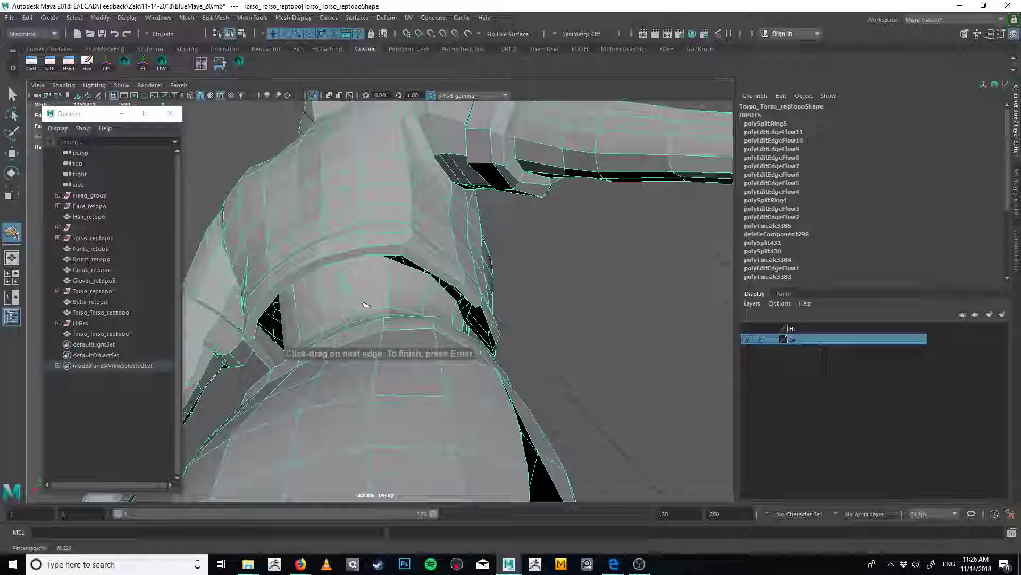
{"action": "key", "text": "q"}
{"action": "left_click_drag", "start_coordinate": [365, 305], "coordinate": [375, 304], "text": "alt"}
{"action": "left_click_drag", "start_coordinate": [380, 301], "coordinate": [381, 260], "text": "alt"}
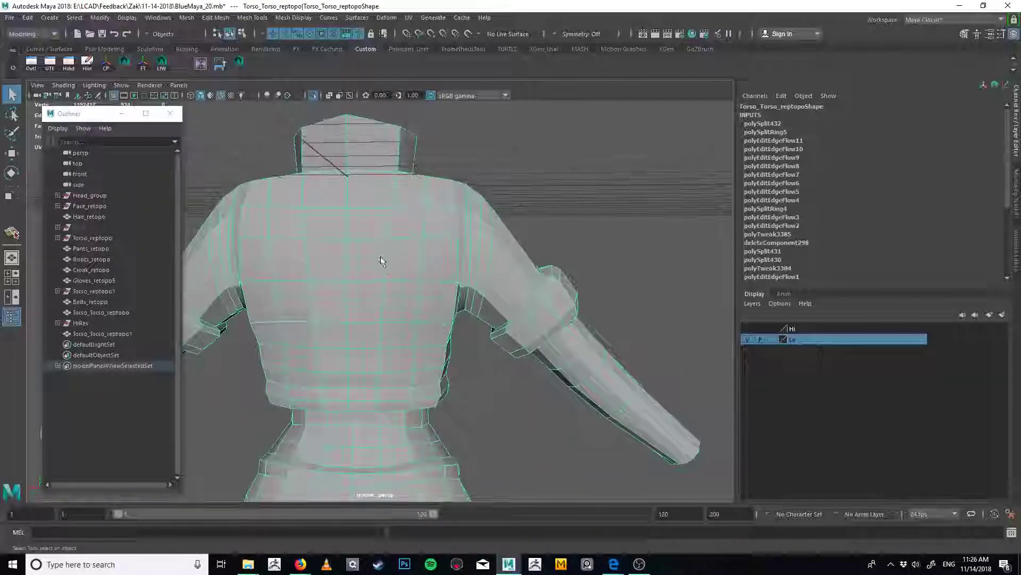
Insert a vertical edge loop down the back beside the centre line, starting below the collar, and apply Edit Edge Flow
{"action": "key", "text": "y"}
{"action": "left_click", "coordinate": [374, 174]}
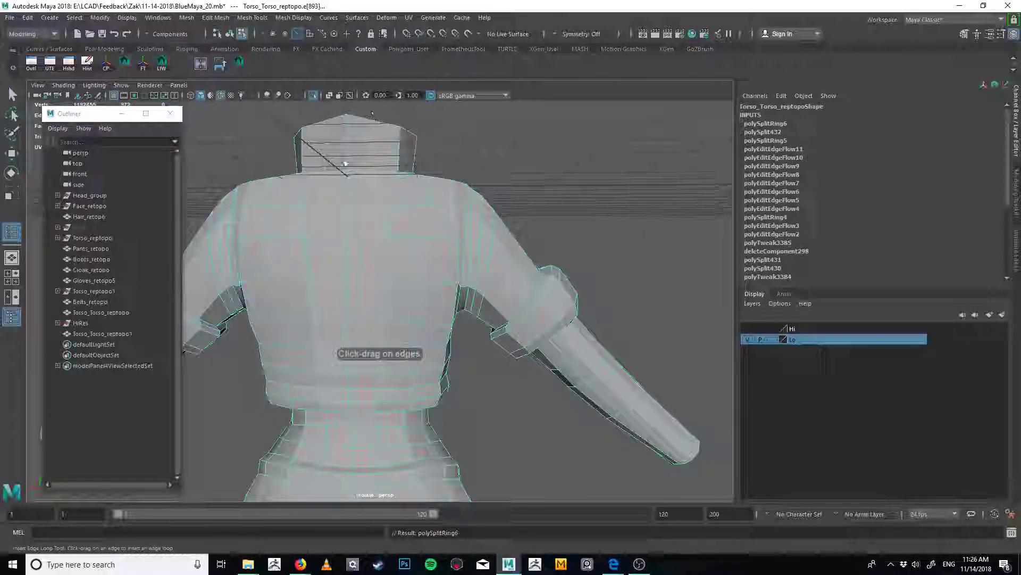
{"action": "key", "text": "g"}
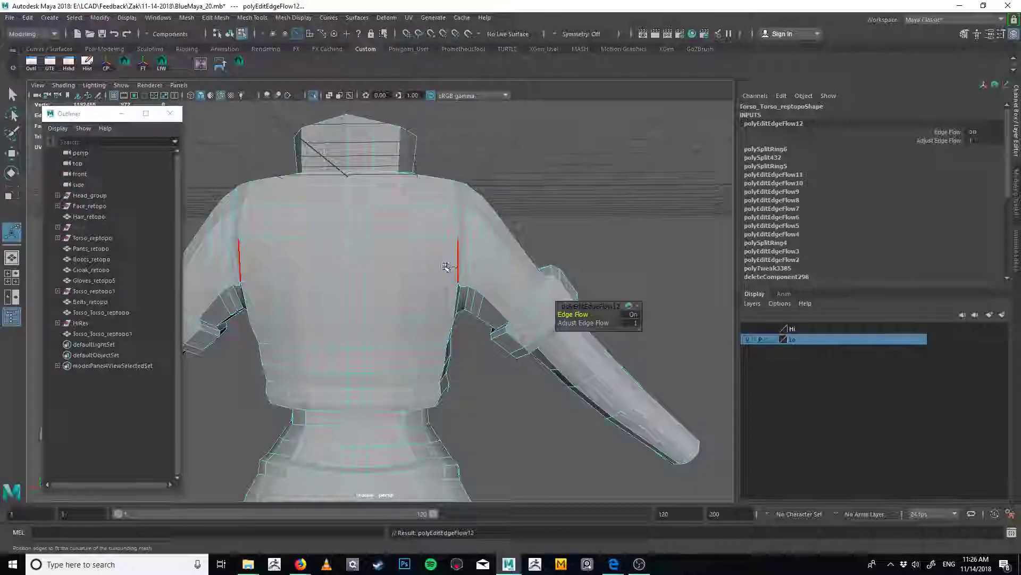
Apply Edit Edge Flow to the horizontal edge loop on the back of the waist, at the belt above the skirt
{"action": "middle_click_drag", "start_coordinate": [399, 279], "coordinate": [409, 254], "text": "alt"}
{"action": "middle_click_drag", "start_coordinate": [413, 425], "coordinate": [468, 271], "text": "alt"}
{"action": "key", "text": "q"}
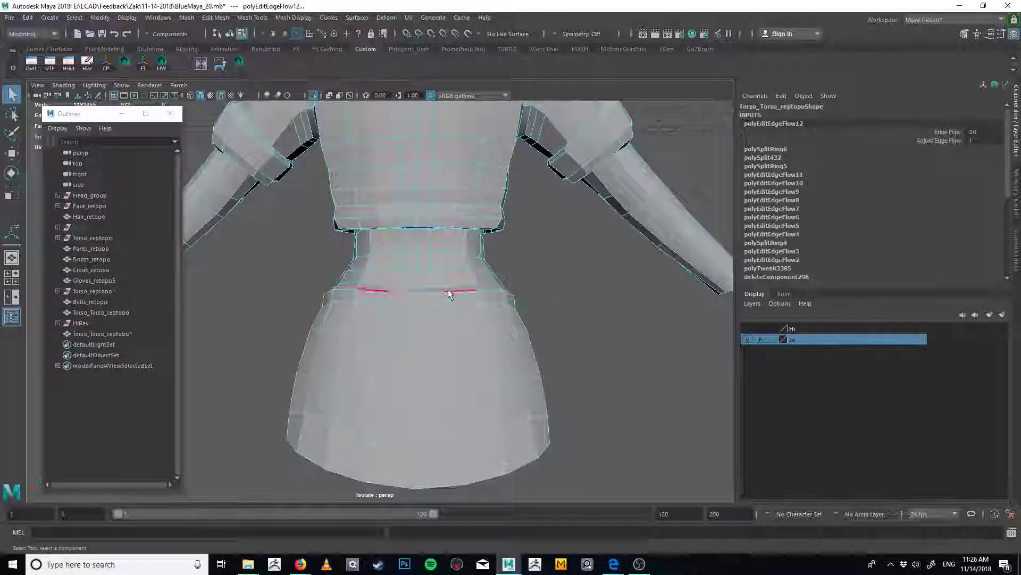
{"action": "left_click", "coordinate": [446, 299]}
{"action": "double_click", "coordinate": [446, 299]}
{"action": "key", "text": "g"}
{"action": "left_click_drag", "start_coordinate": [463, 281], "coordinate": [462, 293], "text": "alt"}
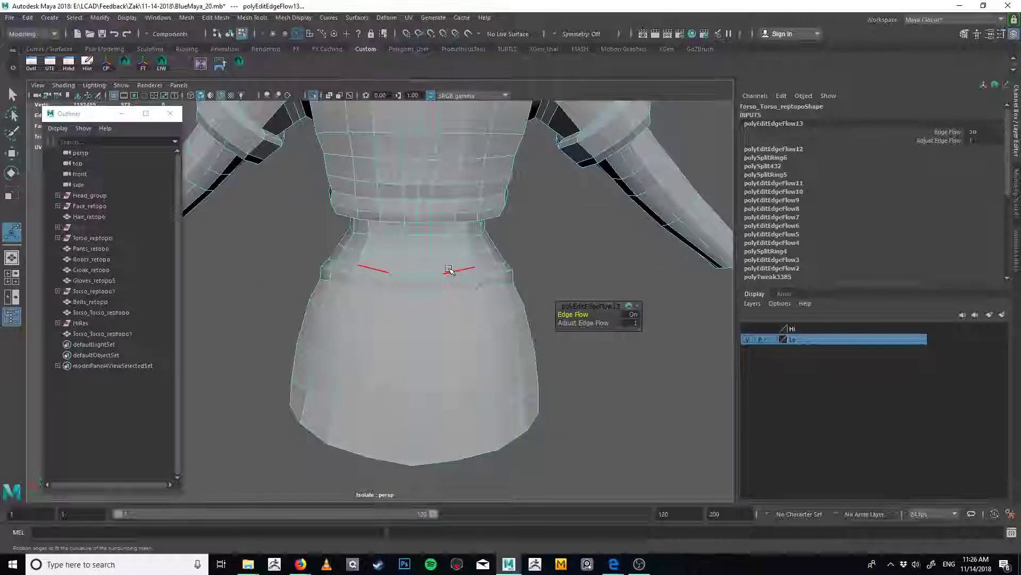
{"action": "left_click", "coordinate": [450, 266]}
Set up vertex selection on the back of the belt area and display the mesh in wireframe
{"action": "middle_click_drag", "start_coordinate": [451, 266], "coordinate": [415, 338], "text": "alt"}
{"action": "right_click_drag", "start_coordinate": [415, 338], "coordinate": [687, 328], "text": "alt"}
{"action": "right_click_drag", "start_coordinate": [450, 378], "coordinate": [357, 391]}
{"action": "key", "text": "q"}
{"action": "key", "text": "4"}
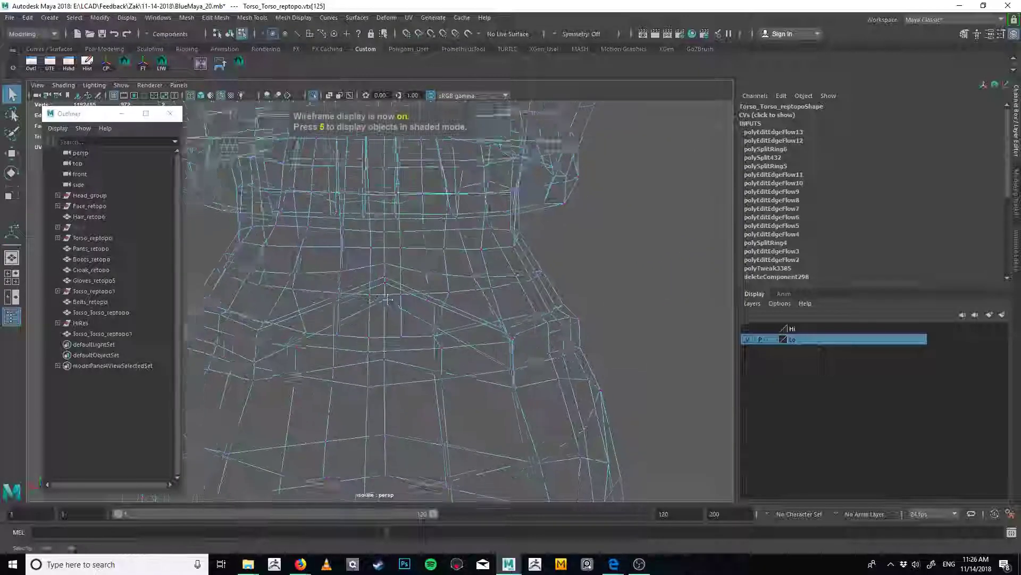
Reposition the vertices on the torso's waist crease beside the centre line
{"action": "left_click", "coordinate": [266, 353]}
{"action": "right_click_drag", "start_coordinate": [266, 353], "coordinate": [618, 327], "text": "alt"}
{"action": "key", "text": "5"}
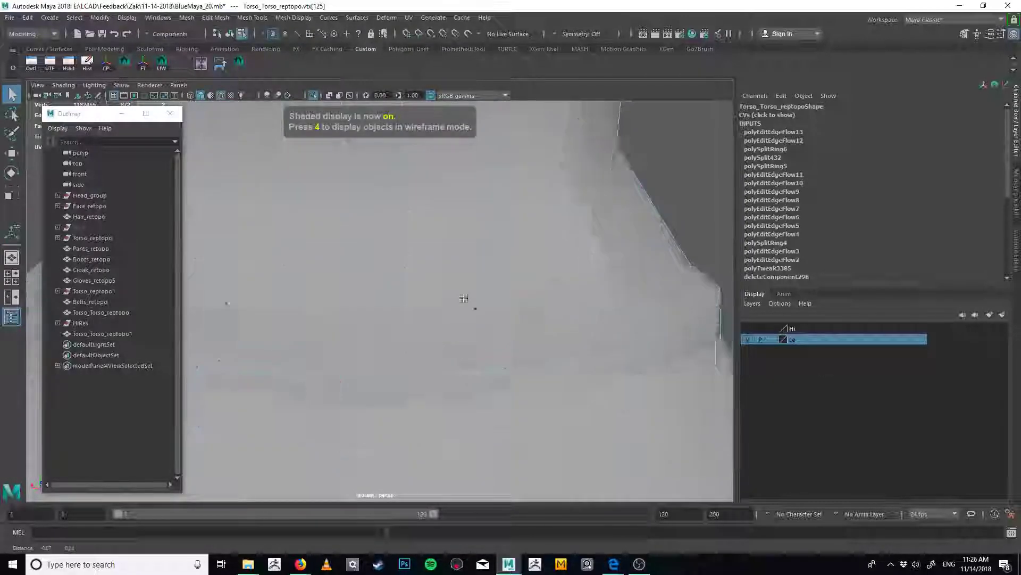
{"action": "left_click", "coordinate": [483, 279]}
{"action": "key", "text": "w"}
{"action": "mouse_move", "coordinate": [483, 279]}
{"action": "left_mouse_down"}
{"action": "mouse_move", "coordinate": [518, 276]}
{"action": "mouse_move", "coordinate": [444, 296]}
{"action": "mouse_move", "coordinate": [464, 283]}
{"action": "left_mouse_up"}
{"action": "key", "text": "w"}
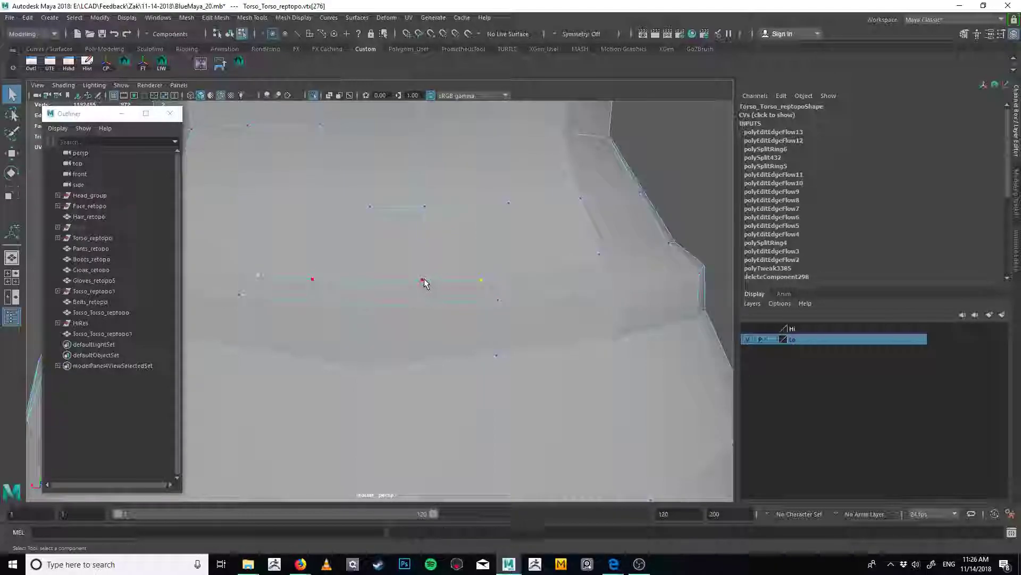
{"action": "left_click", "coordinate": [427, 266]}
{"action": "left_click_drag", "start_coordinate": [426, 242], "coordinate": [426, 243]}
Try to merge the waist crease vertices near the centre line across both torso halves
{"action": "right_click_drag", "start_coordinate": [426, 243], "coordinate": [397, 258], "text": "alt"}
{"action": "mouse_move", "coordinate": [444, 261]}
{"action": "left_mouse_down", "text": "alt"}
{"action": "mouse_move", "coordinate": [456, 294]}
{"action": "mouse_move", "coordinate": [452, 271]}
{"action": "left_mouse_up", "text": "alt"}
{"action": "right_click_drag", "start_coordinate": [452, 271], "coordinate": [372, 314], "text": "alt"}
{"action": "left_click_drag", "start_coordinate": [372, 314], "coordinate": [415, 293], "text": "alt"}
{"action": "key", "text": "q"}
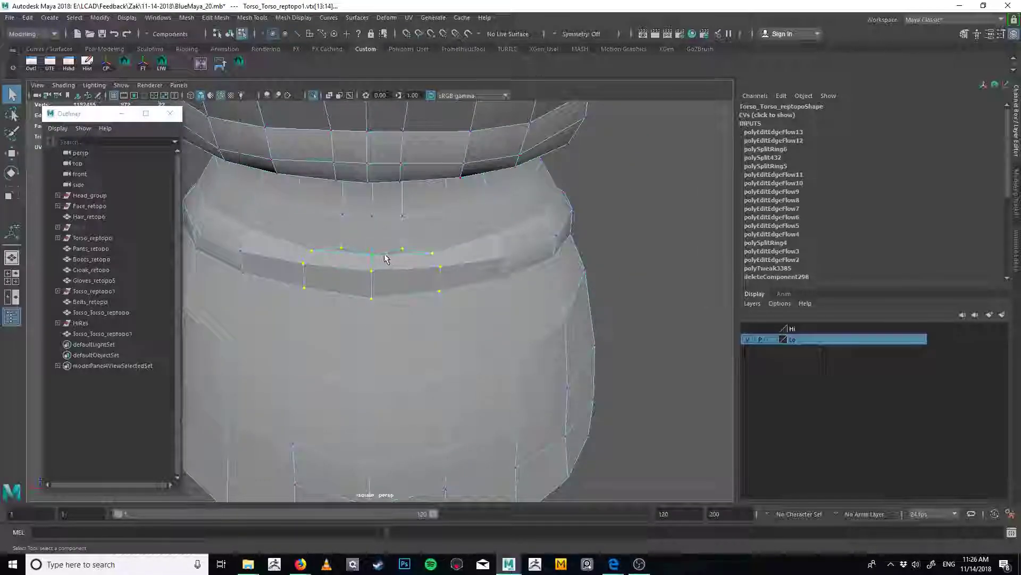
{"action": "key", "text": "g"}
{"action": "key", "text": "ctrl+z"}
{"action": "key", "text": "4"}
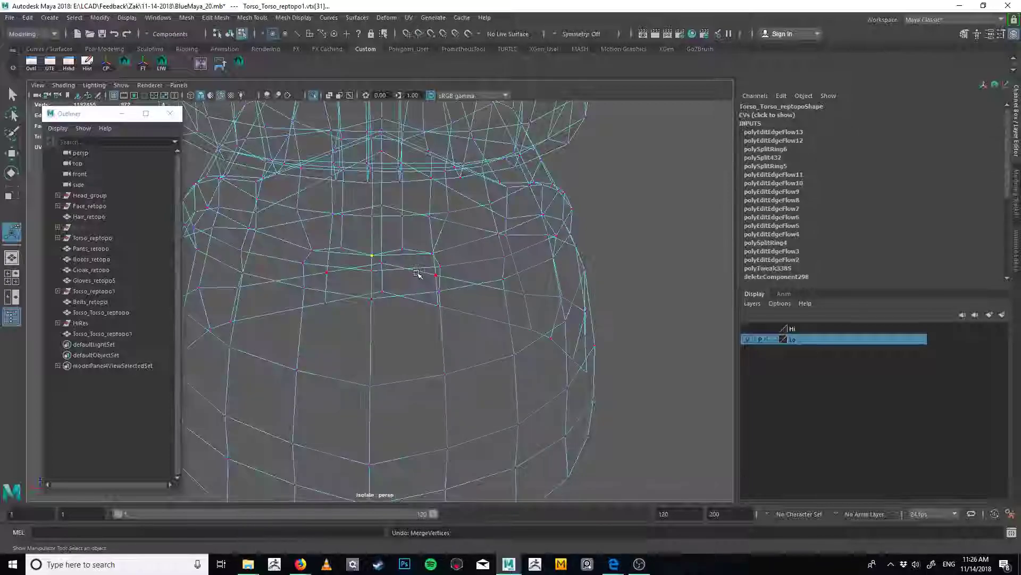
{"action": "left_click_drag", "start_coordinate": [393, 279], "coordinate": [379, 273], "text": "alt"}
{"action": "key", "text": "g"}
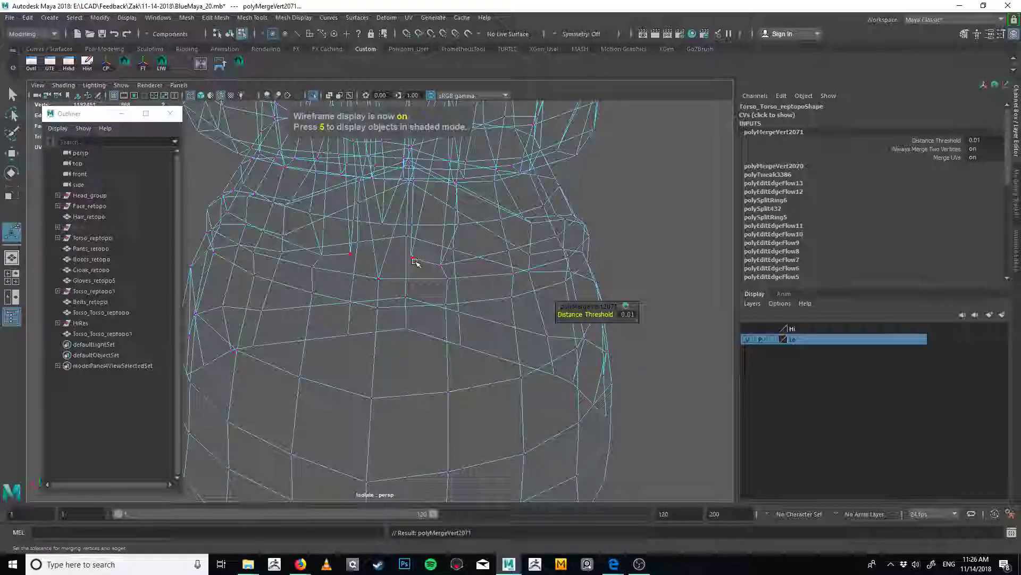
{"action": "key", "text": "ctrl+z"}
Close the Outliner and select only the original torso half in shaded display
{"action": "left_click", "coordinate": [171, 117]}
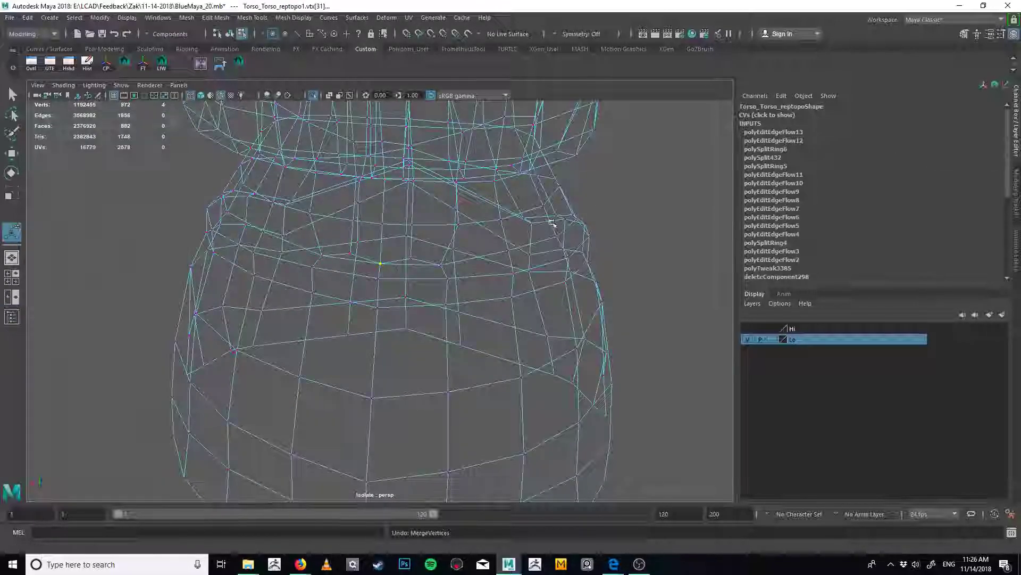
{"action": "right_click_drag", "start_coordinate": [425, 288], "coordinate": [458, 262], "text": "alt"}
{"action": "key", "text": "q"}
{"action": "key", "text": "5"}
{"action": "left_click", "coordinate": [500, 247]}
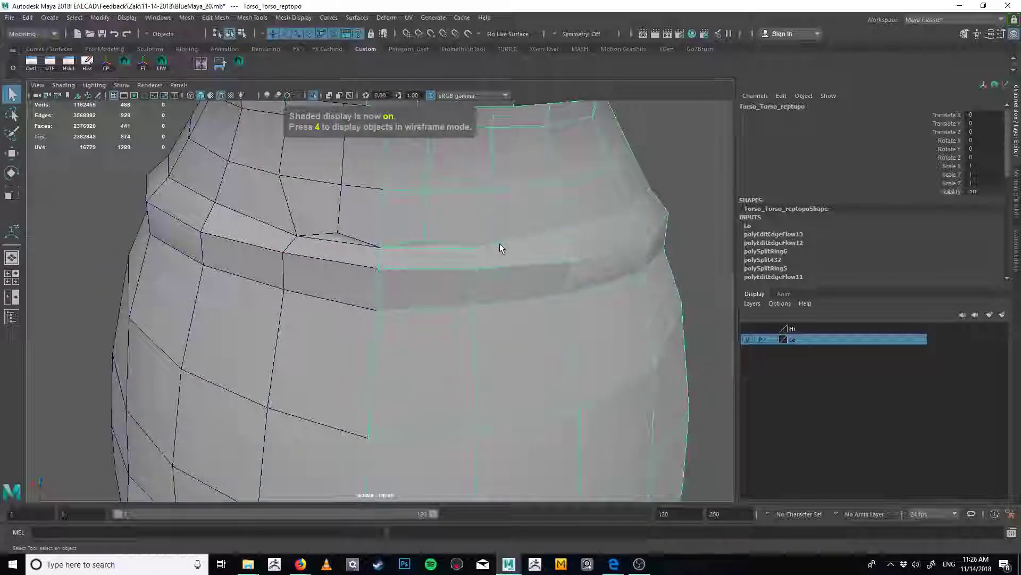
Merge two pairs of neighbouring vertices along the waist crease, starting at the centre line
{"action": "key", "text": "F9"}
{"action": "left_click", "coordinate": [383, 247]}
{"action": "key", "text": "g"}
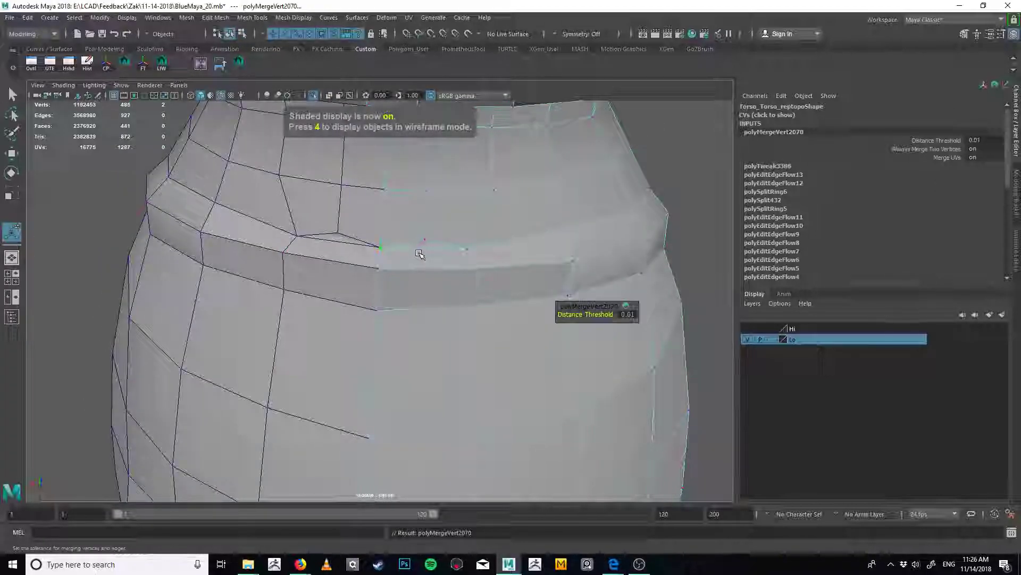
{"action": "key", "text": "4"}
{"action": "left_click", "coordinate": [465, 247]}
{"action": "key", "text": "g"}
{"action": "key", "text": "5"}
{"action": "left_click", "coordinate": [466, 253]}
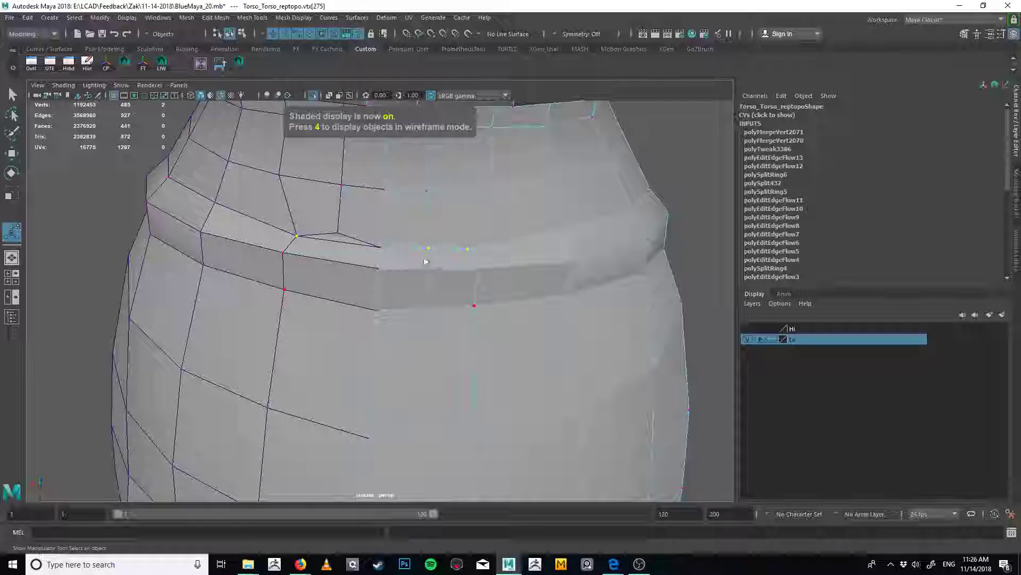
Split the edge ring through the waistband face beside the centre line to add a vertical edge loop
{"action": "key", "text": "q"}
{"action": "key", "text": "F10"}
{"action": "left_click", "coordinate": [430, 273]}
{"action": "right_click_drag", "start_coordinate": [428, 273], "coordinate": [473, 324], "text": "ctrl"}
{"action": "right_click_drag", "start_coordinate": [472, 324], "coordinate": [376, 297], "text": "alt"}
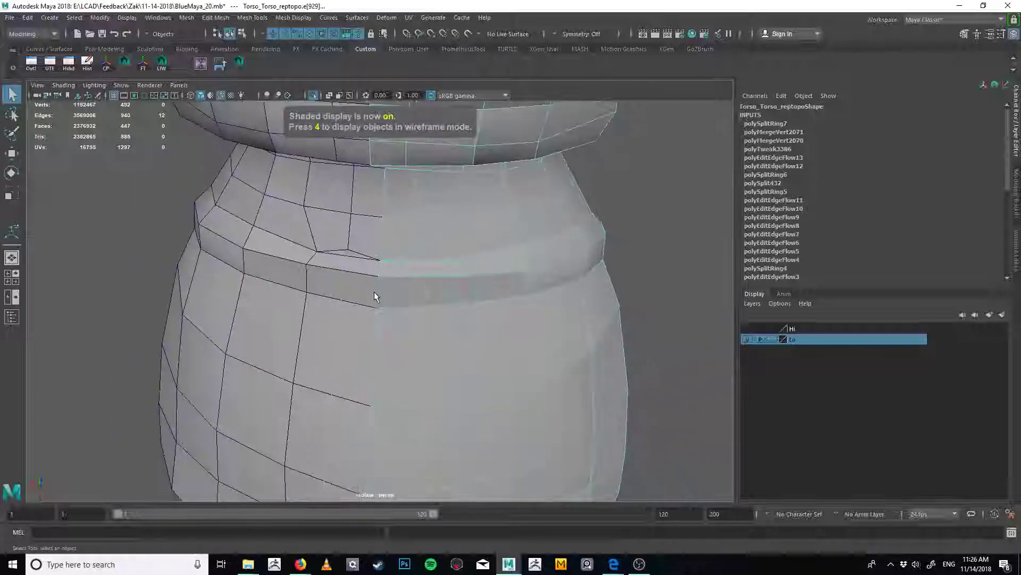
Move the new loop's vertex on the waist crease and merge it with the adjacent vertex
{"action": "key", "text": "F9"}
{"action": "left_click", "coordinate": [413, 261]}
{"action": "key", "text": "w"}
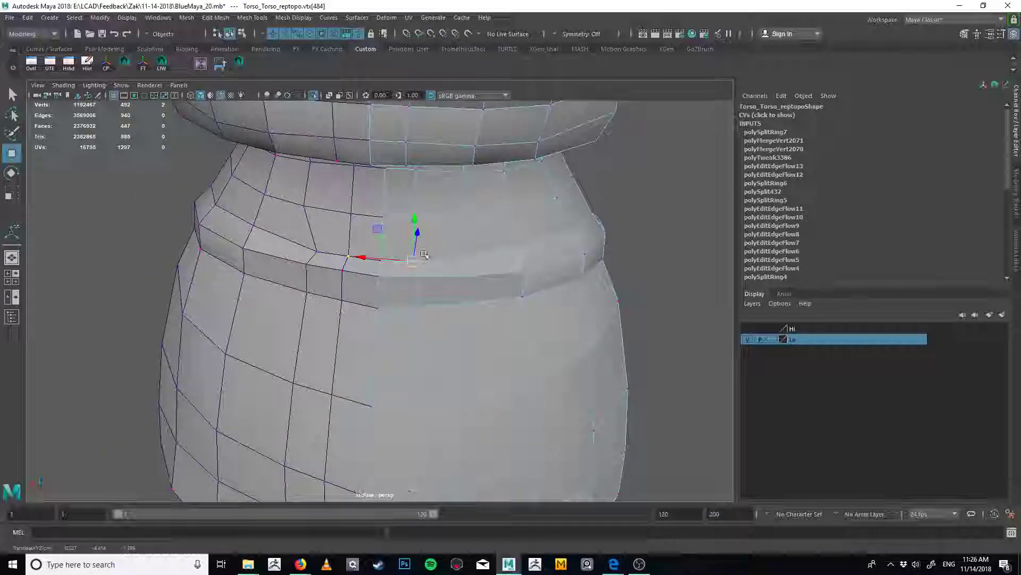
{"action": "key", "text": "4"}
{"action": "left_click_drag", "start_coordinate": [426, 272], "coordinate": [403, 250]}
{"action": "key", "text": "g"}
{"action": "key", "text": "5"}
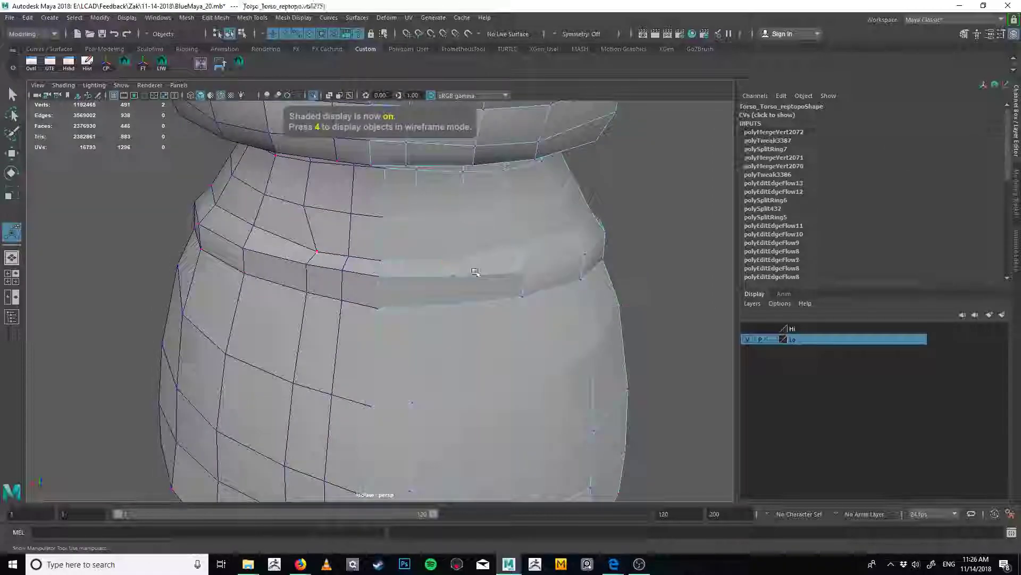
Select the new vertical edge loop beside the torso's centre line and apply Edit Edge Flow to it
{"action": "key", "text": "w"}
{"action": "key", "text": "q"}
{"action": "key", "text": "F10"}
{"action": "right_click_drag", "start_coordinate": [448, 250], "coordinate": [344, 346], "text": "alt"}
{"action": "middle_click_drag", "start_coordinate": [343, 346], "coordinate": [350, 434], "text": "alt"}
{"action": "left_click_drag", "start_coordinate": [351, 433], "coordinate": [401, 215], "text": "alt"}
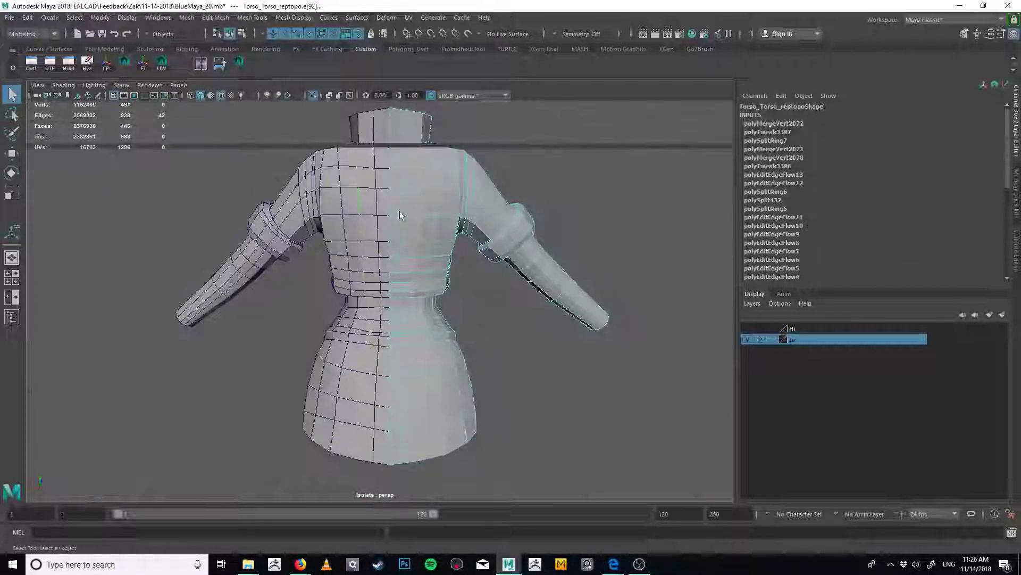
{"action": "key", "text": "t"}
{"action": "left_click_drag", "start_coordinate": [377, 310], "coordinate": [391, 373], "text": "alt"}
{"action": "key", "text": "q"}
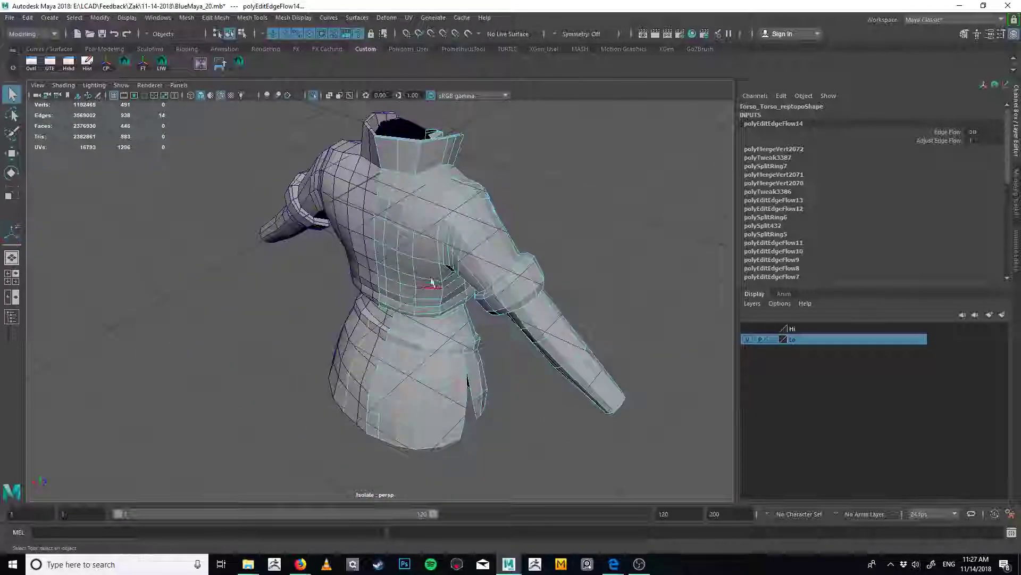
Split the upper back faces below the collar with new edges running from the centre toward the shoulder
{"action": "middle_click_drag", "start_coordinate": [431, 280], "coordinate": [391, 404], "text": "alt"}
{"action": "right_click_drag", "start_coordinate": [391, 404], "coordinate": [484, 340], "text": "alt"}
{"action": "right_click_drag", "start_coordinate": [381, 304], "coordinate": [387, 262]}
{"action": "left_click", "coordinate": [404, 324]}
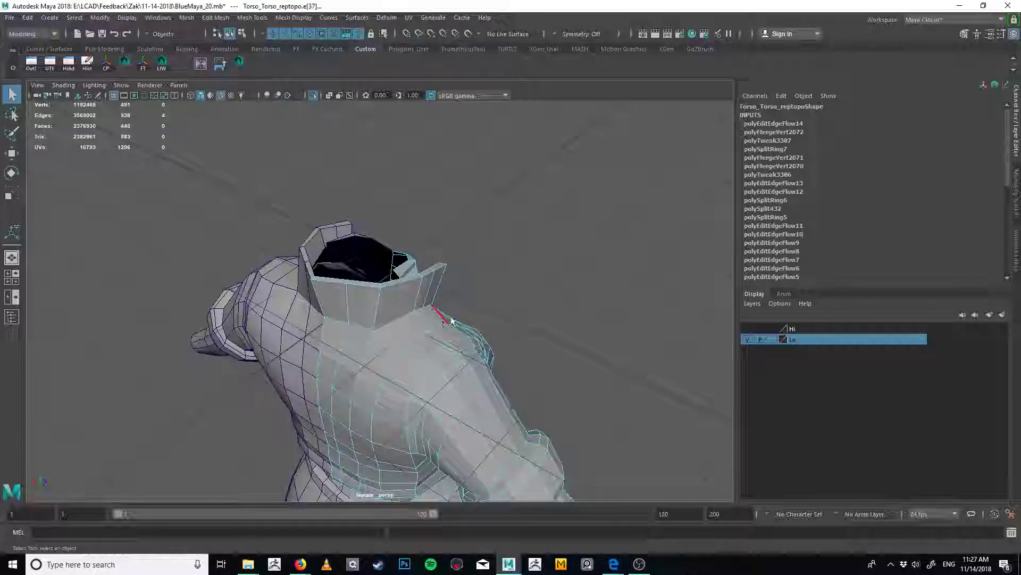
{"action": "left_click_drag", "start_coordinate": [405, 325], "coordinate": [432, 299], "text": "alt"}
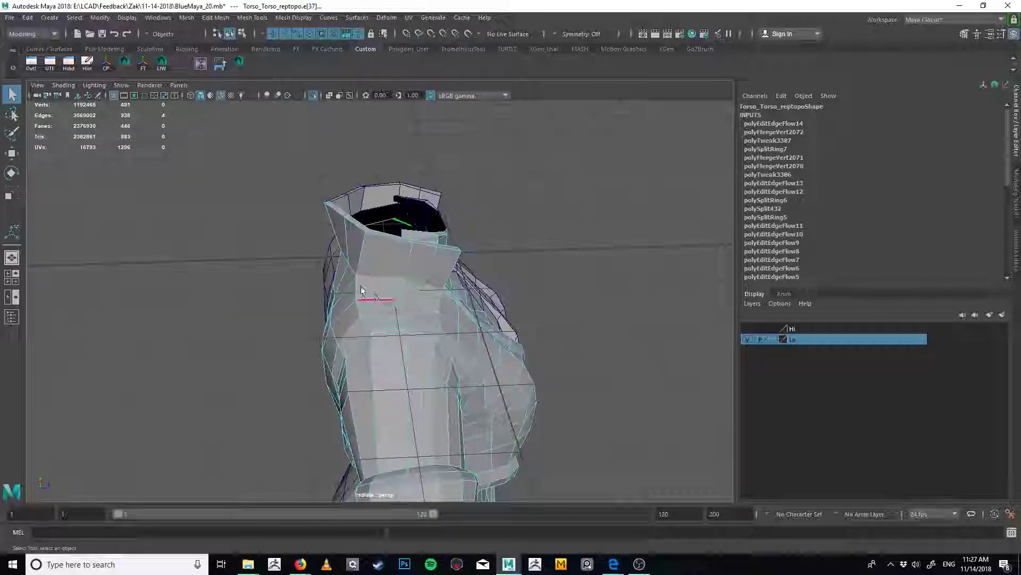
{"action": "left_click_drag", "start_coordinate": [362, 290], "coordinate": [380, 303], "text": "alt"}
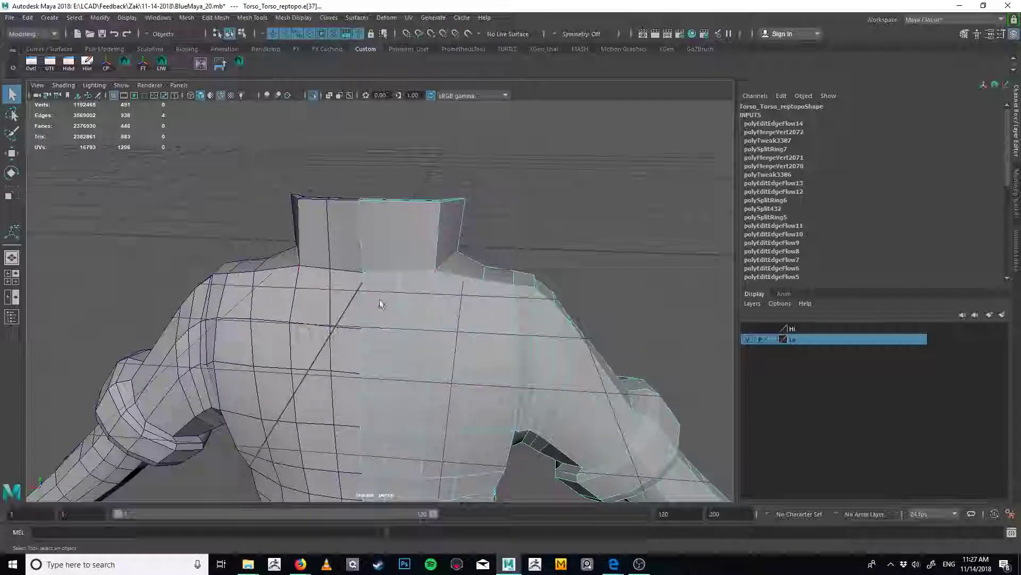
{"action": "right_click_drag", "start_coordinate": [441, 311], "coordinate": [478, 285]}
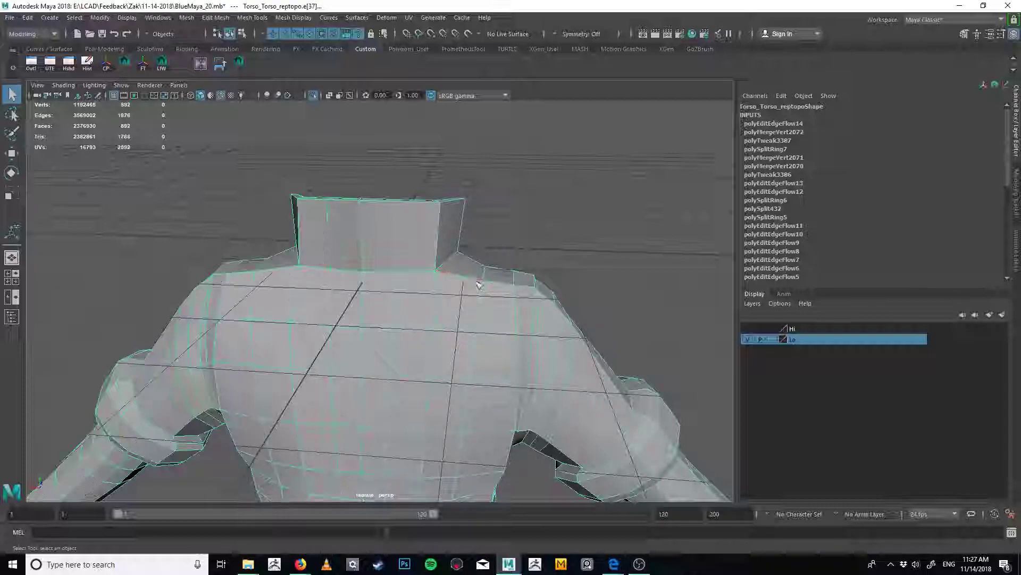
{"action": "left_click", "coordinate": [393, 307]}
{"action": "key", "text": "Return"}
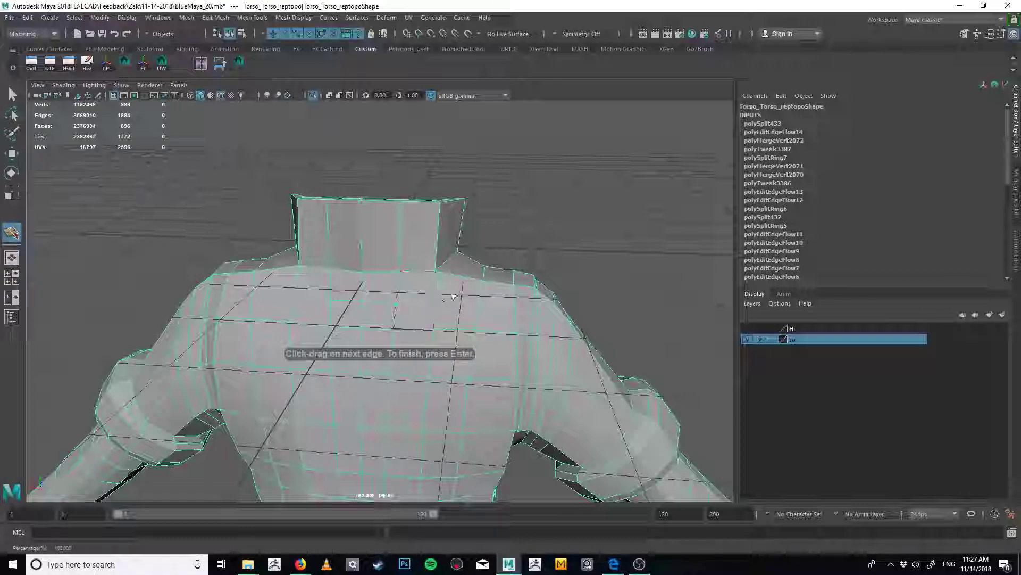
{"action": "key", "text": "Return"}
{"action": "key", "text": "ctrl+z"}
{"action": "key", "text": "ctrl+z"}
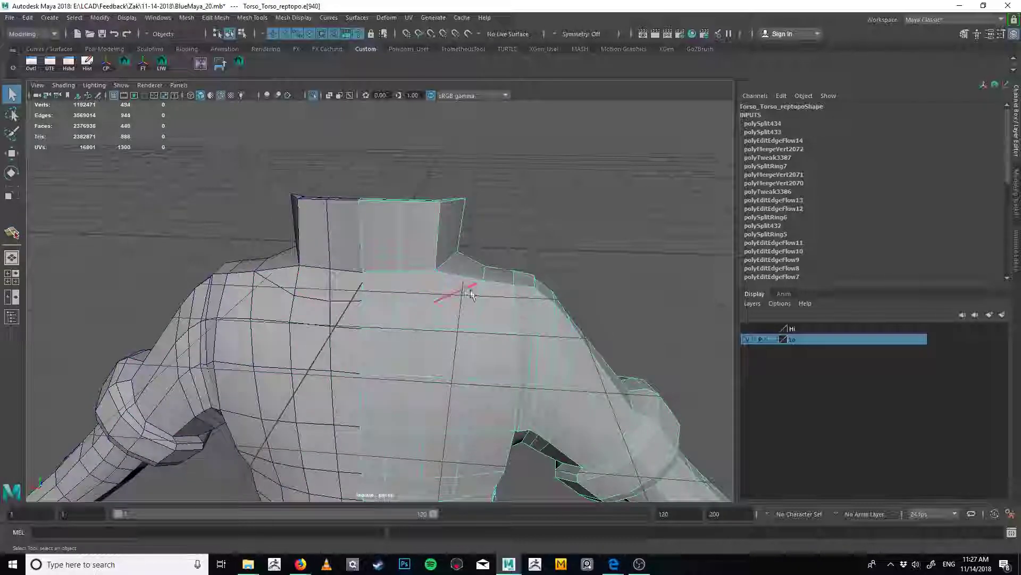
Apply Edit Edge Flow to the new edges on the upper back below the collar
{"action": "left_click_drag", "start_coordinate": [473, 315], "coordinate": [342, 325], "text": "alt"}
{"action": "left_click_drag", "start_coordinate": [467, 313], "coordinate": [490, 292], "text": "alt"}
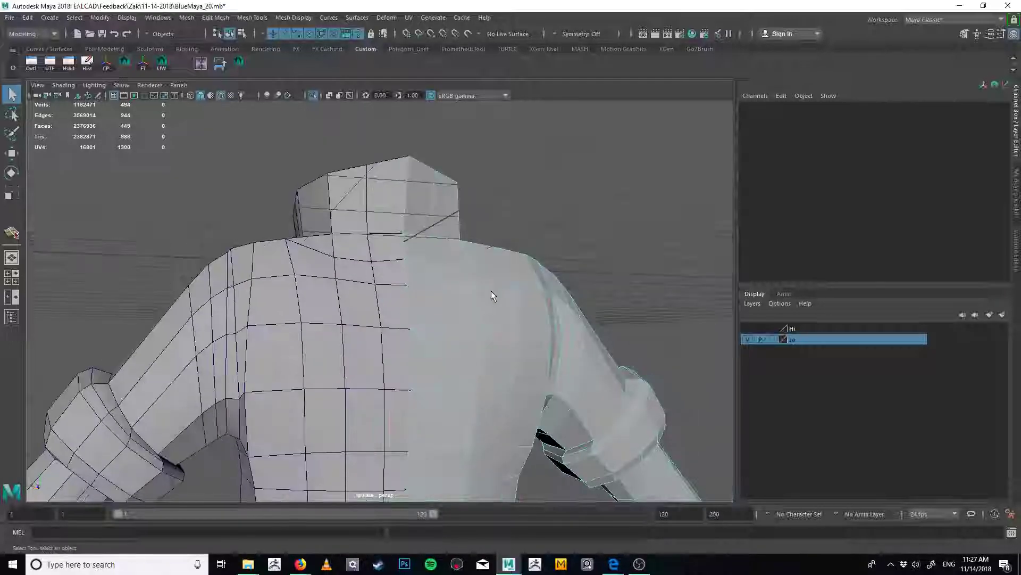
{"action": "left_click", "coordinate": [433, 285]}
{"action": "key", "text": "g"}
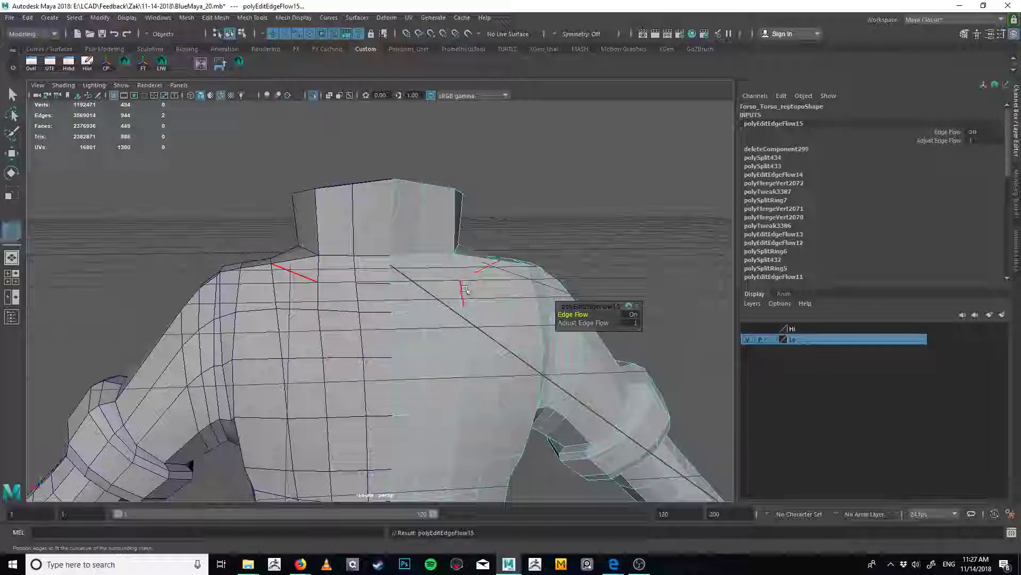
Adjust the height of the upper back vertex just below the collar beside the centre line
{"action": "key", "text": "q"}
{"action": "key", "text": "F9"}
{"action": "left_click", "coordinate": [422, 283]}
{"action": "key", "text": "w"}
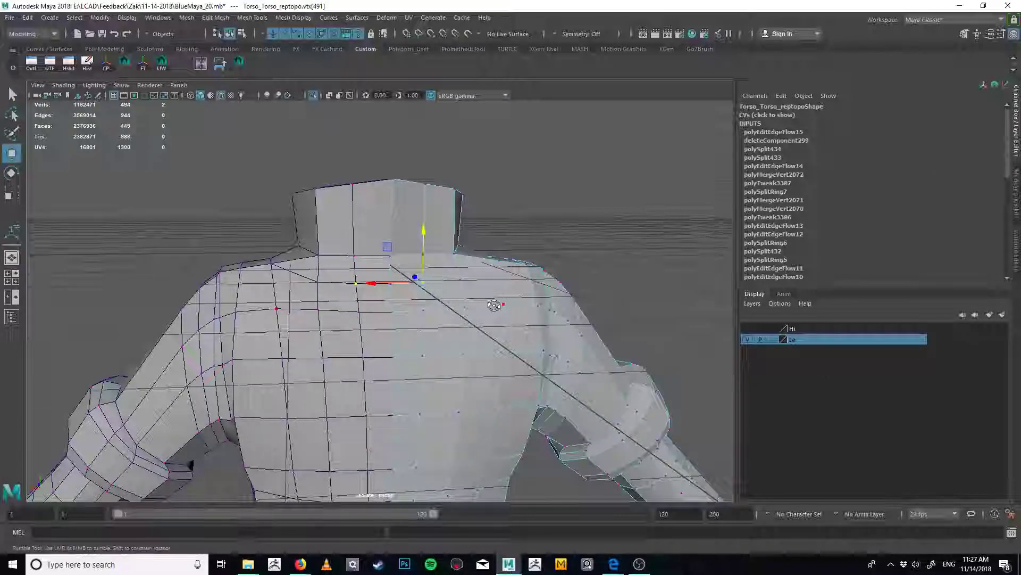
{"action": "key", "text": "q"}
{"action": "key", "text": "F10"}
{"action": "left_click_drag", "start_coordinate": [495, 305], "coordinate": [472, 340], "text": "alt"}
{"action": "double_click", "coordinate": [475, 302]}
{"action": "scroll", "coordinate": [455, 315], "scroll_direction": "down", "scroll_amount": 1}
{"action": "left_click", "coordinate": [420, 382]}
{"action": "right_click_drag", "start_coordinate": [472, 339], "coordinate": [474, 318], "text": "shift"}
{"action": "left_click_drag", "start_coordinate": [487, 314], "coordinate": [432, 320], "text": "alt"}
{"action": "key", "text": "ctrl+z"}
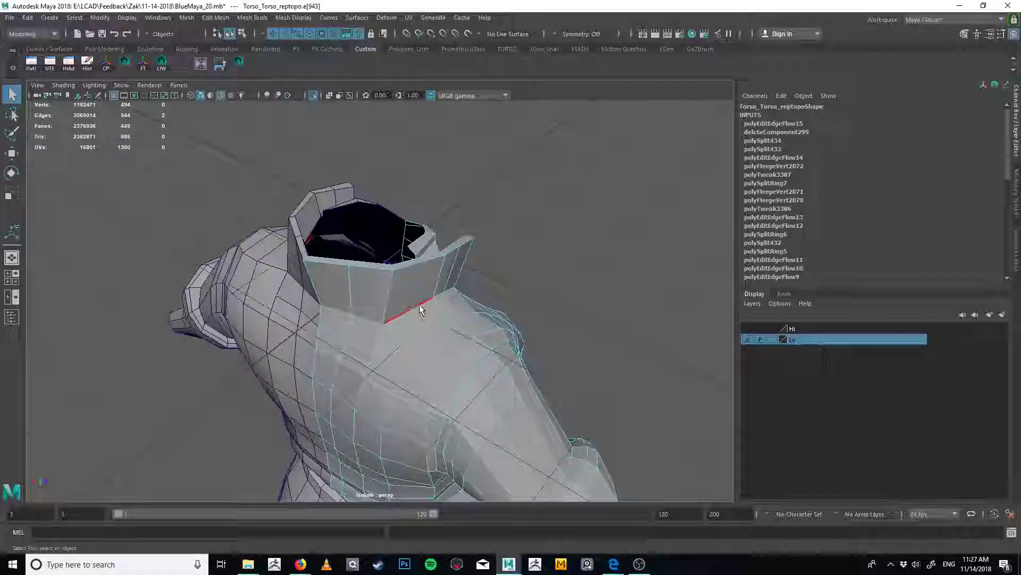
Insert a vertical edge loop through the back of the collar with the Insert Edge Loop Tool
{"action": "right_click_drag", "start_coordinate": [421, 309], "coordinate": [417, 269], "text": "shift"}
{"action": "left_click", "coordinate": [451, 291]}
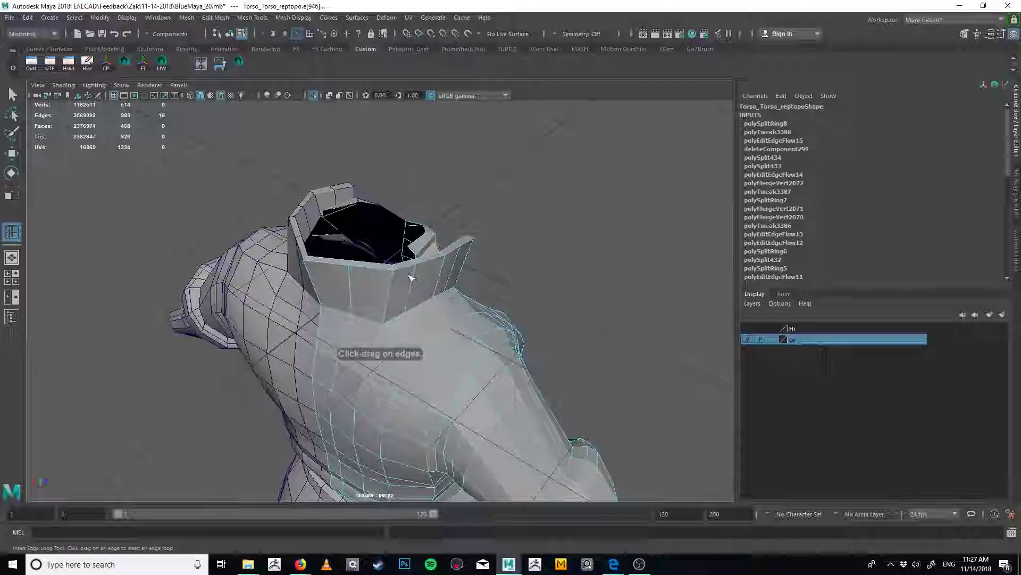
{"action": "key", "text": "q"}
{"action": "key", "text": "ctrl+z"}
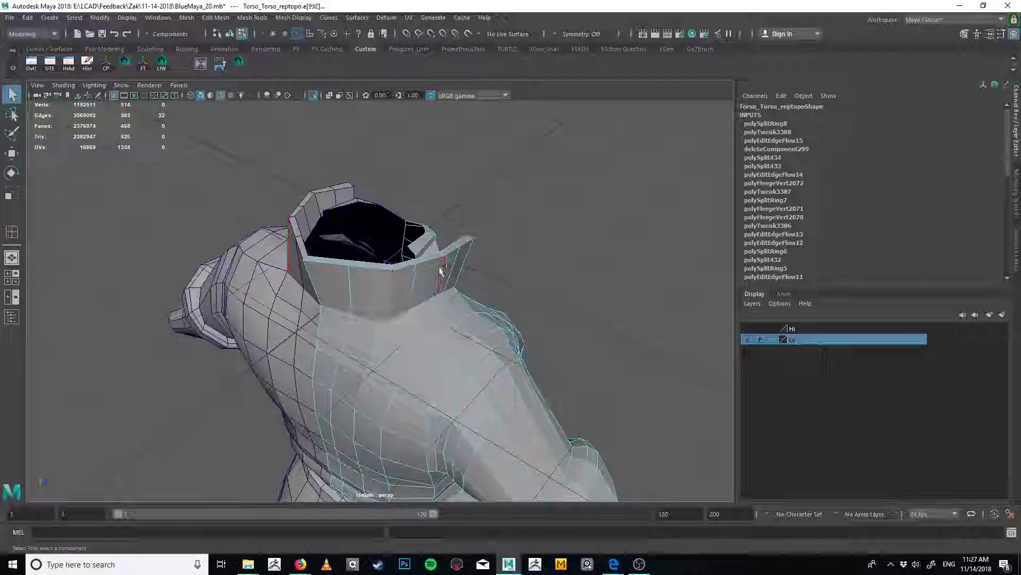
Delete the surplus edges of the edge loop around the collar
{"action": "right_click", "coordinate": [441, 270], "text": "shift"}
{"action": "right_click_drag", "start_coordinate": [438, 265], "coordinate": [426, 325], "text": "shift"}
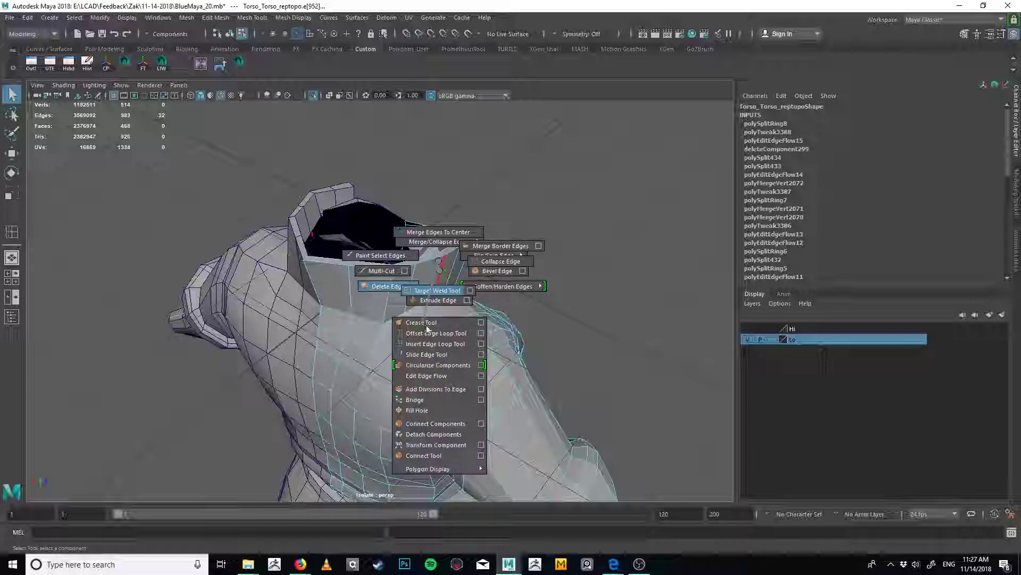
{"action": "right_click_drag", "start_coordinate": [397, 288], "coordinate": [405, 292], "text": "shift"}
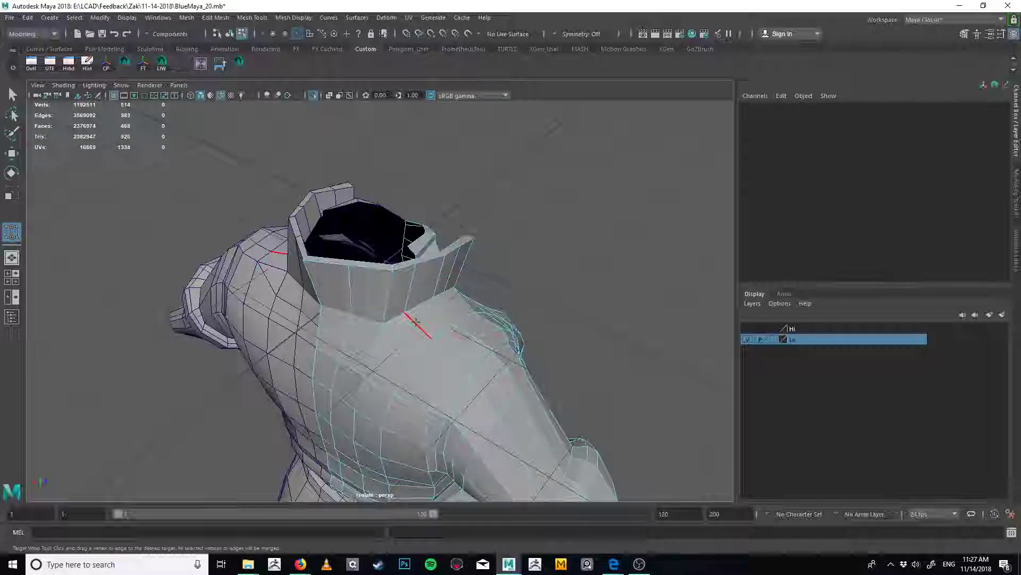
{"action": "key", "text": "ctrl+z"}
{"action": "mouse_move", "coordinate": [431, 316]}
{"action": "right_mouse_down", "text": "shift"}
{"action": "mouse_move", "coordinate": [400, 336]}
{"action": "mouse_move", "coordinate": [429, 320]}
{"action": "right_mouse_up", "text": "shift"}
Try to split the upper back face below the collar with a new edge
{"action": "key", "text": "y"}
{"action": "key", "text": "q"}
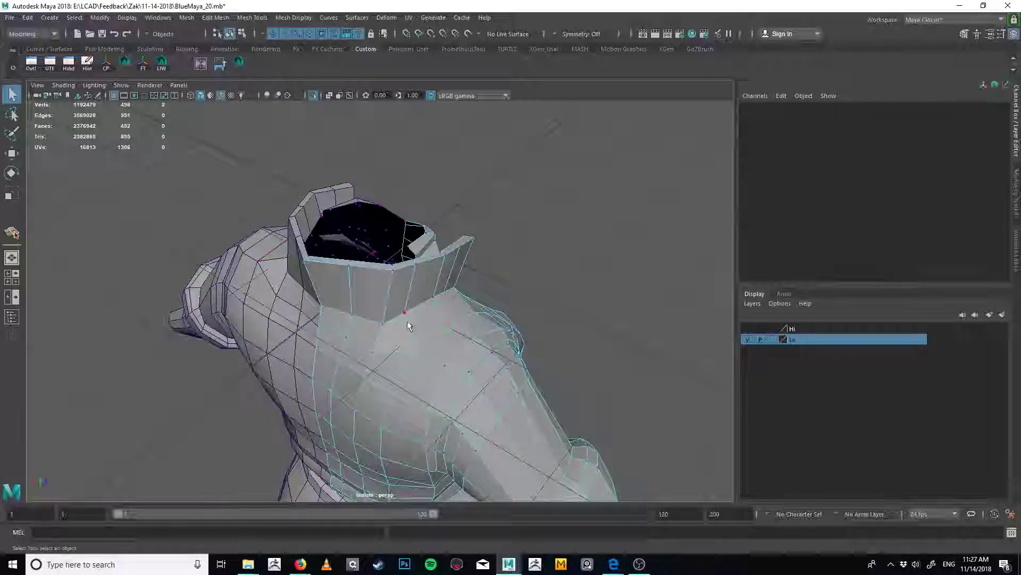
{"action": "left_click", "coordinate": [408, 319]}
{"action": "key", "text": "ctrl+z"}
{"action": "key", "text": "ctrl+z"}
{"action": "key", "text": "ctrl+z"}
{"action": "key", "text": "ctrl+z"}
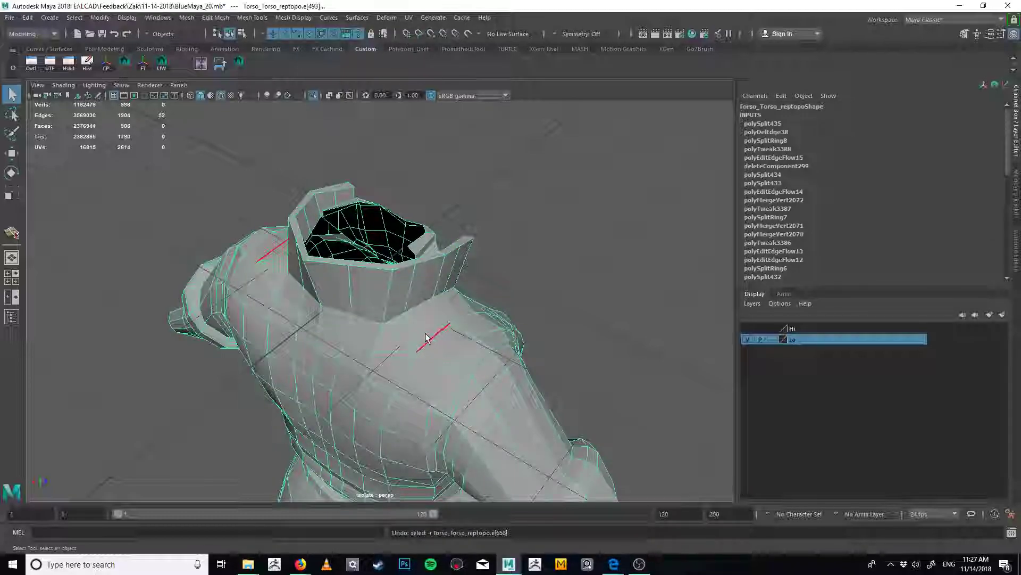
{"action": "key", "text": "ctrl+z"}
Select the edge running from the collar base across the upper back and spin it forward repeatedly to redirect it
{"action": "left_click_drag", "start_coordinate": [427, 334], "coordinate": [429, 277], "text": "alt"}
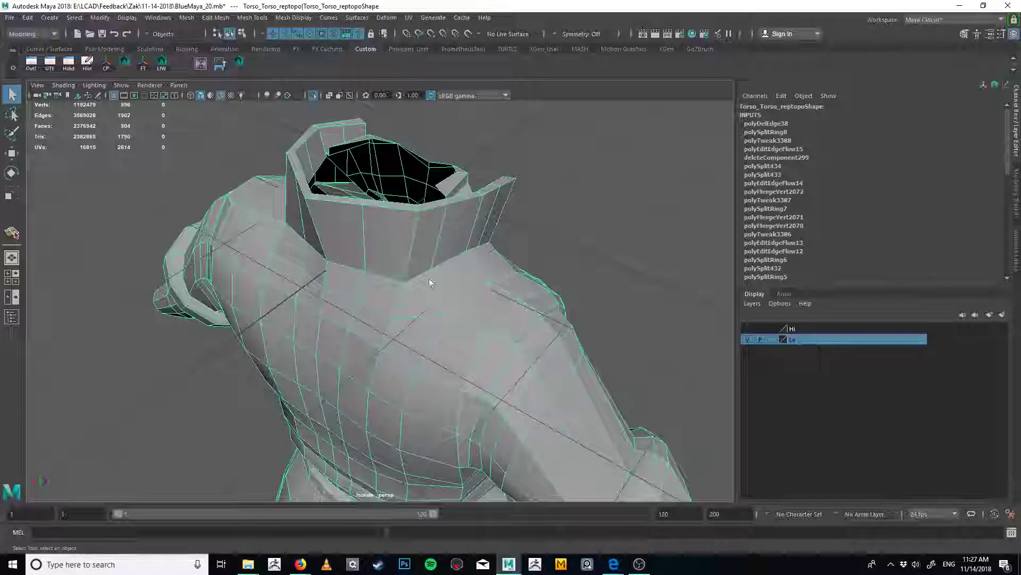
{"action": "left_click", "coordinate": [444, 310]}
{"action": "right_click", "coordinate": [440, 308], "text": "shift"}
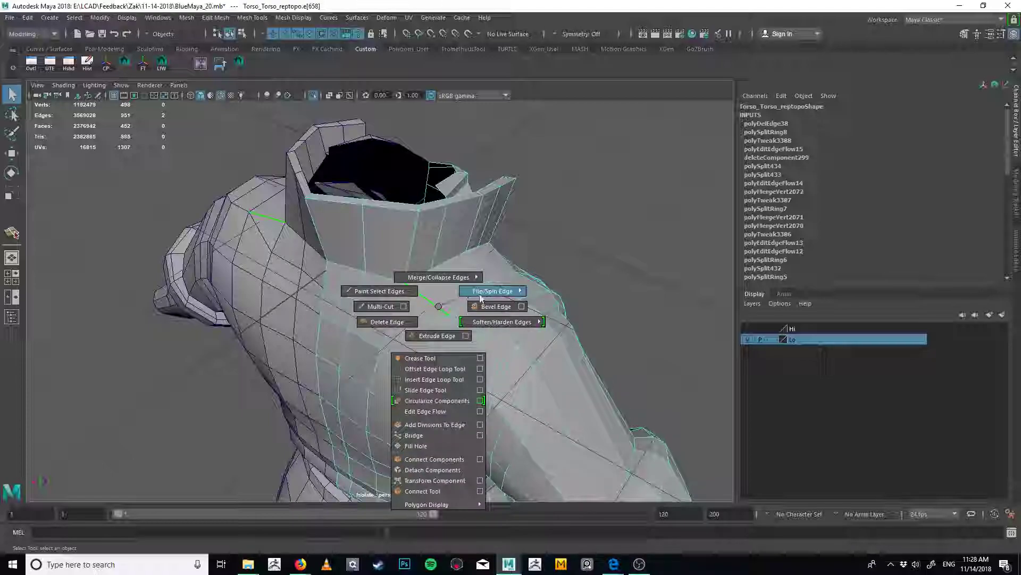
{"action": "right_click_drag", "start_coordinate": [481, 298], "coordinate": [524, 293], "text": "shift"}
{"action": "key", "text": "g"}
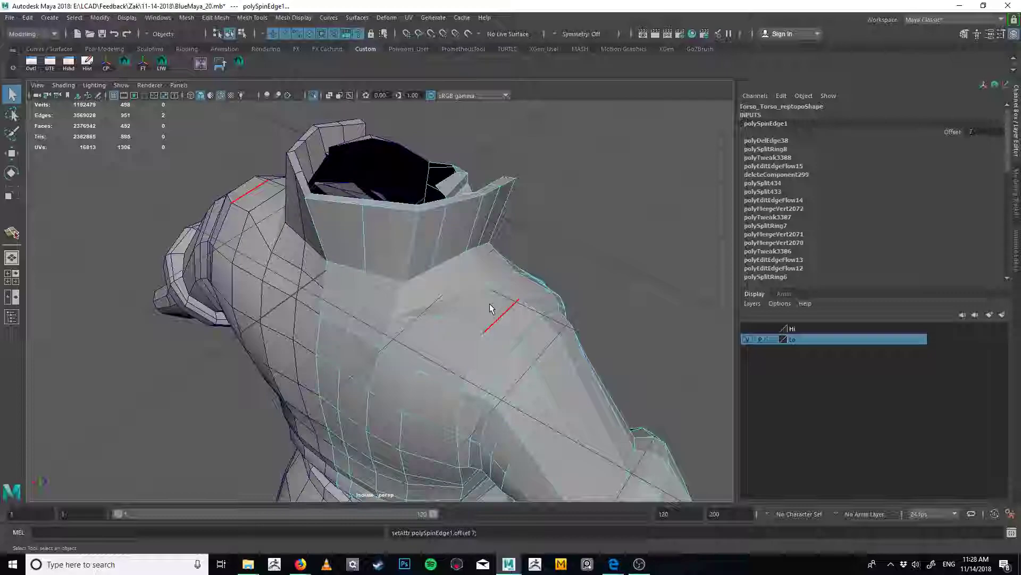
{"action": "key", "text": "ctrl+alt+Right"}
{"action": "key", "text": "ctrl+alt+Right"}
{"action": "key", "text": "ctrl+alt+Right"}
{"action": "key", "text": "ctrl+alt+Right"}
{"action": "key", "text": "ctrl+alt+Right"}
{"action": "key", "text": "ctrl+alt+Right"}
{"action": "key", "text": "ctrl+alt+Right"}
{"action": "key", "text": "ctrl+alt+Right"}
{"action": "key", "text": "ctrl+alt+Right"}
{"action": "key", "text": "ctrl+alt+Right"}
{"action": "key", "text": "ctrl+alt+Right"}
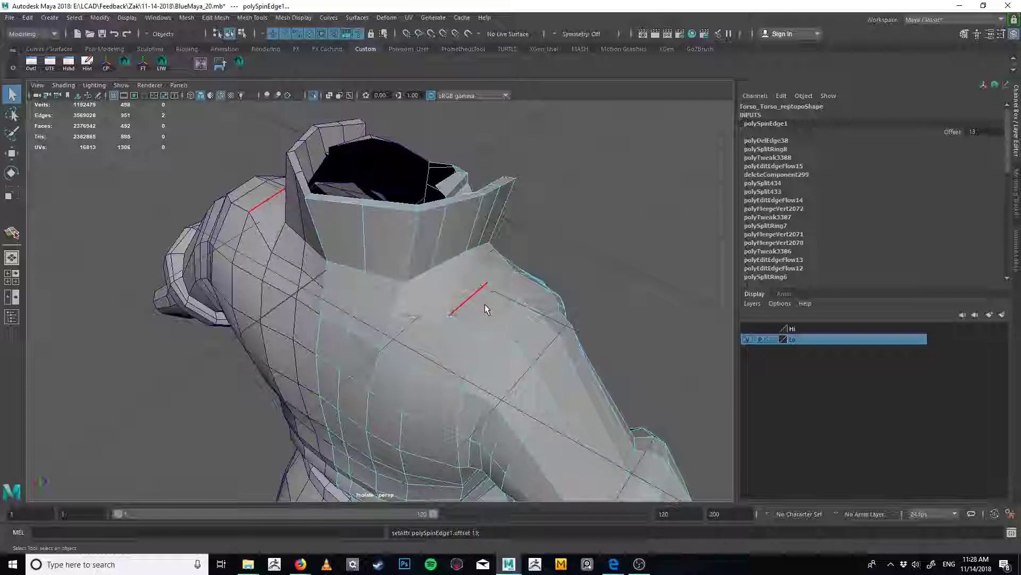
Split the upper back face below the collar with a new edge and delete the redundant spun edge
{"action": "key", "text": "y"}
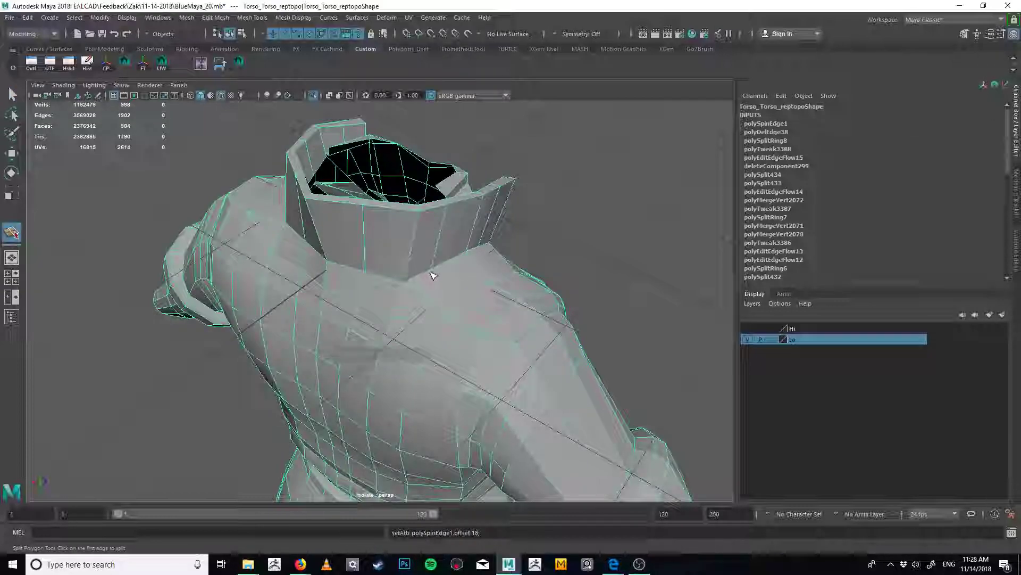
{"action": "key", "text": "Return"}
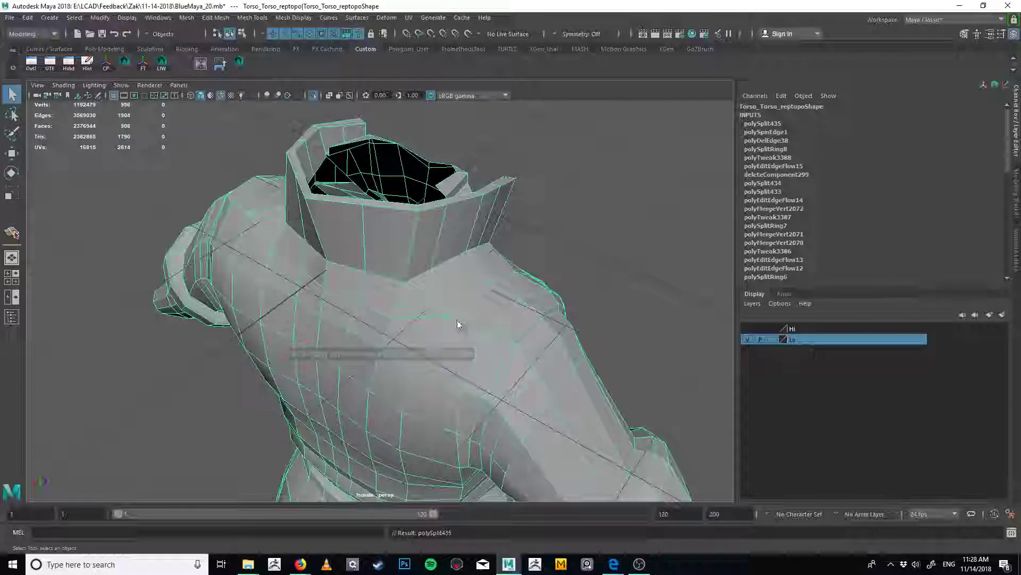
{"action": "key", "text": "F10"}
Apply Edit Edge Flow to the vertical collar edge loop and the adjoining edge loop on the upper back
{"action": "double_click", "coordinate": [443, 273]}
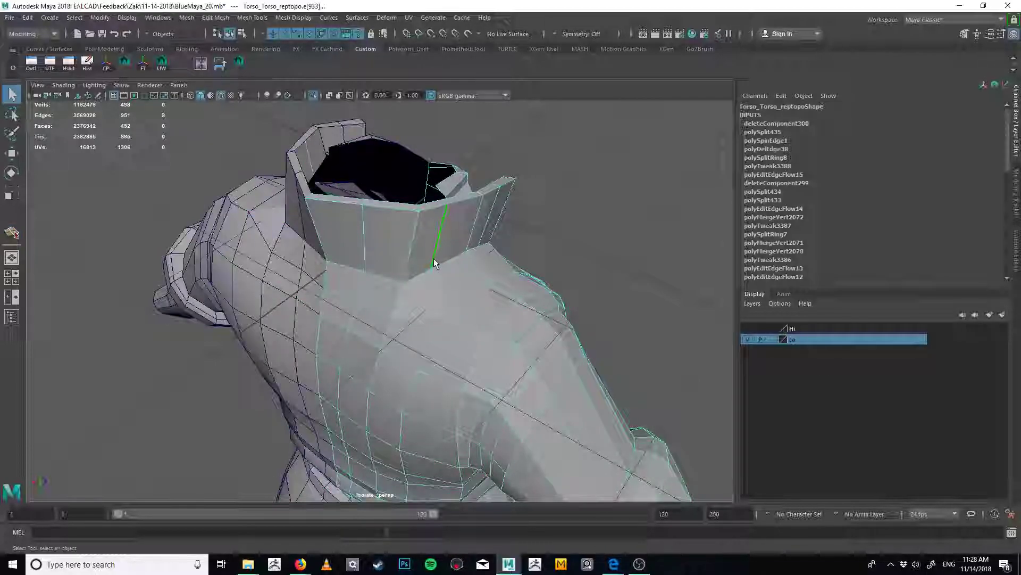
{"action": "right_click_drag", "start_coordinate": [439, 290], "coordinate": [417, 324], "text": "shift"}
{"action": "key", "text": "q"}
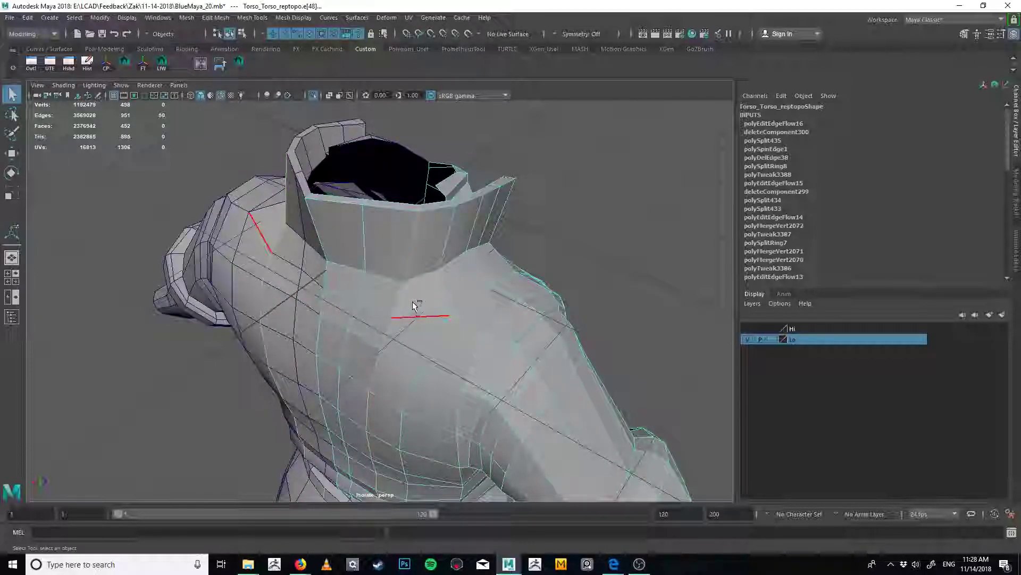
{"action": "key", "text": "g"}
{"action": "left_click_drag", "start_coordinate": [407, 292], "coordinate": [410, 319], "text": "alt"}
{"action": "key", "text": "q"}
Move the upper back vertex just below the collar base to even out the surrounding faces
{"action": "key", "text": "F9"}
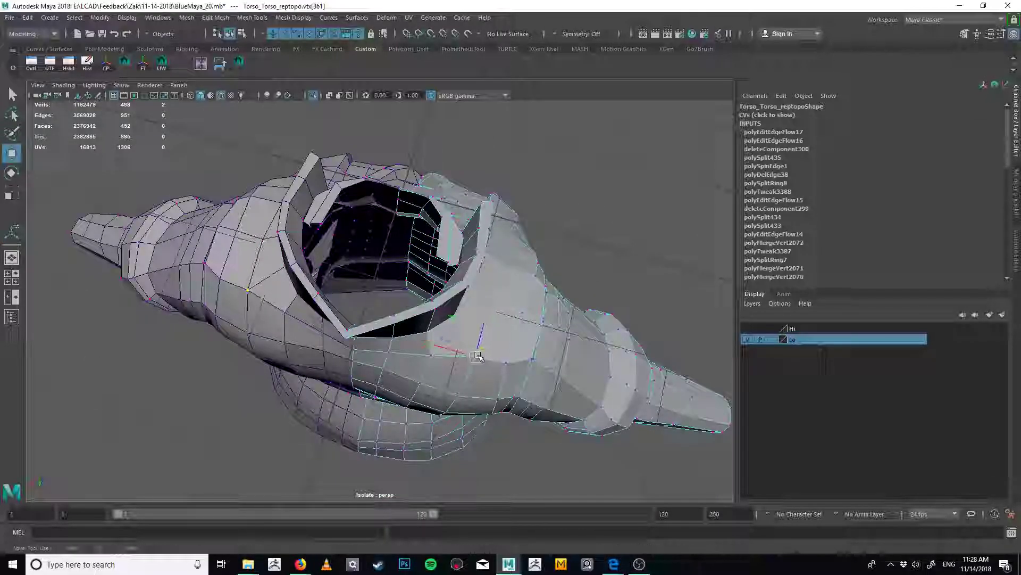
{"action": "left_click", "coordinate": [430, 355]}
{"action": "key", "text": "w"}
{"action": "left_click_drag", "start_coordinate": [449, 340], "coordinate": [415, 252], "text": "alt"}
Slide the vertical edge loop running down the outer part of the torso with the Slide Edge Tool
{"action": "key", "text": "F10"}
{"action": "key", "text": "q"}
{"action": "left_click", "coordinate": [412, 251]}
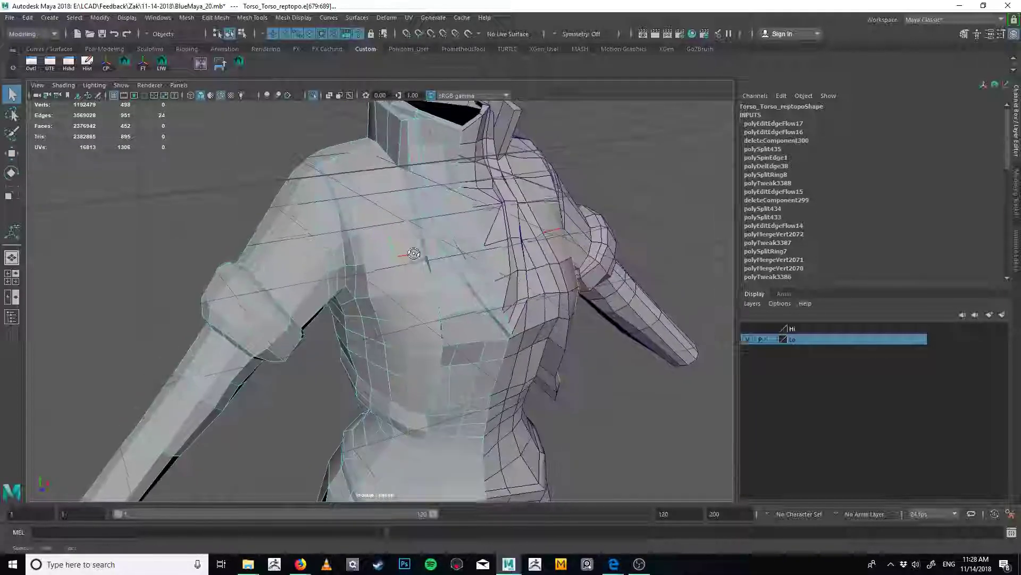
{"action": "double_click", "coordinate": [426, 260]}
{"action": "right_click_drag", "start_coordinate": [425, 261], "coordinate": [430, 272], "text": "shift"}
{"action": "left_click_drag", "start_coordinate": [435, 272], "coordinate": [404, 250], "text": "alt"}
{"action": "key", "text": "q"}
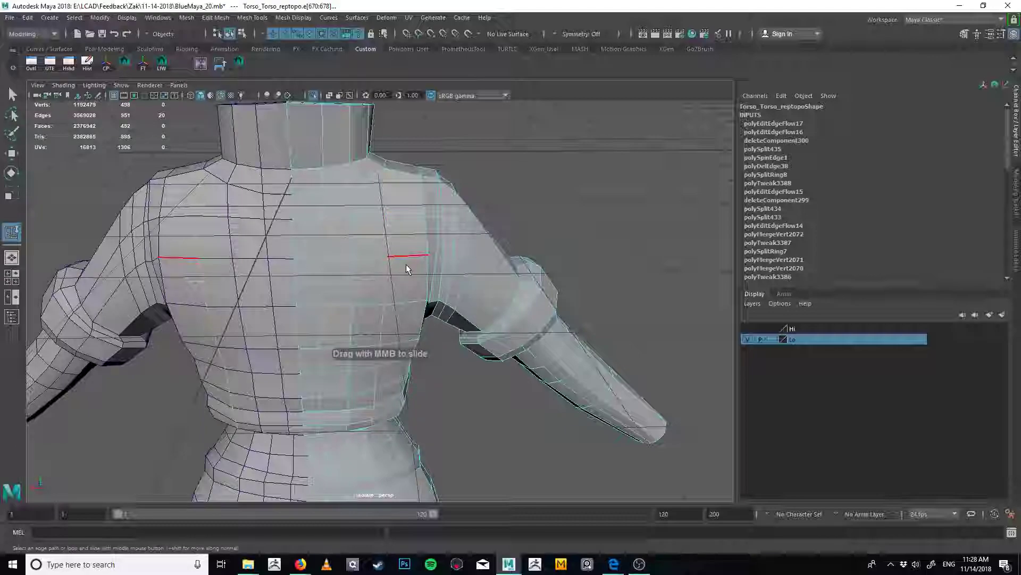
Insert a vertical edge loop between the shoulder blade and the armhole, and smooth it with Edit Edge Flow
{"action": "right_click_drag", "start_coordinate": [406, 264], "coordinate": [408, 222], "text": "shift"}
{"action": "key", "text": "q"}
{"action": "key", "text": "ctrl+z"}
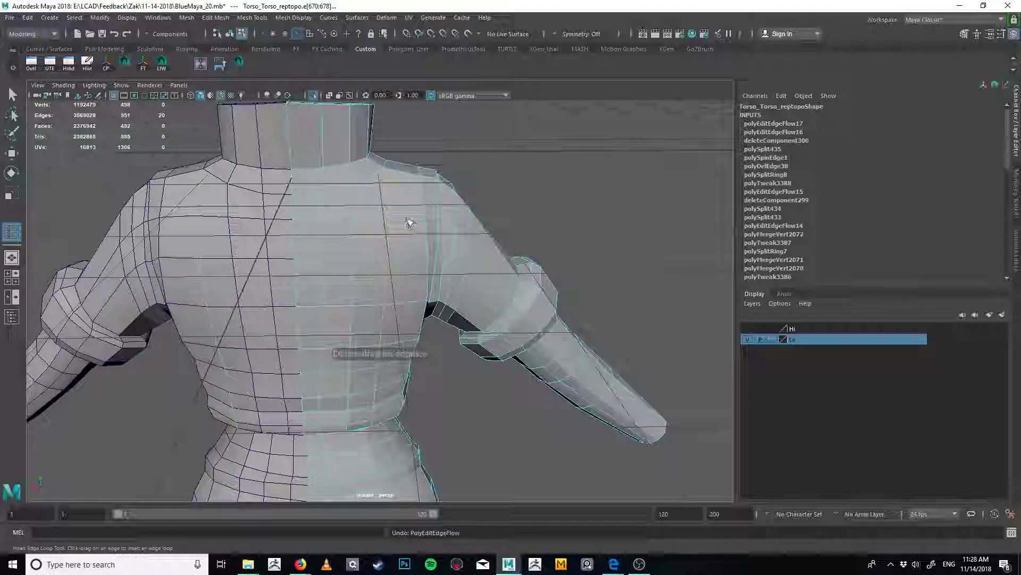
{"action": "left_click", "coordinate": [413, 220]}
{"action": "left_click_drag", "start_coordinate": [414, 219], "coordinate": [387, 250], "text": "alt"}
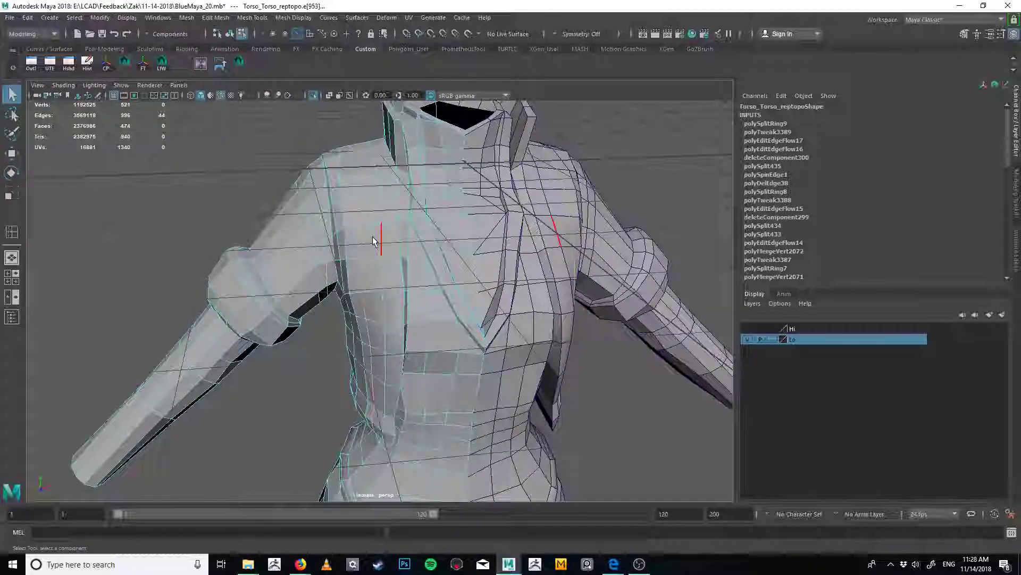
{"action": "right_click_drag", "start_coordinate": [372, 238], "coordinate": [381, 240], "text": "shift"}
{"action": "left_click_drag", "start_coordinate": [399, 264], "coordinate": [373, 265], "text": "alt"}
Reposition the vertices around the armpit, just below the sleeve, to space them more evenly
{"action": "key", "text": "q"}
{"action": "right_click_drag", "start_coordinate": [373, 265], "coordinate": [340, 262]}
{"action": "left_click_drag", "start_coordinate": [318, 253], "coordinate": [339, 265]}
{"action": "key", "text": "w"}
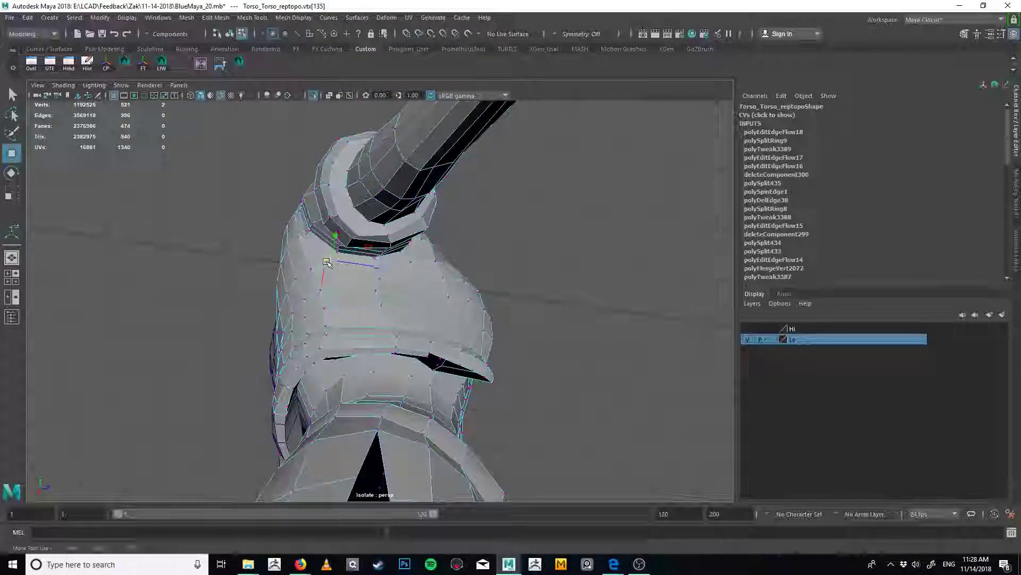
{"action": "key", "text": "w"}
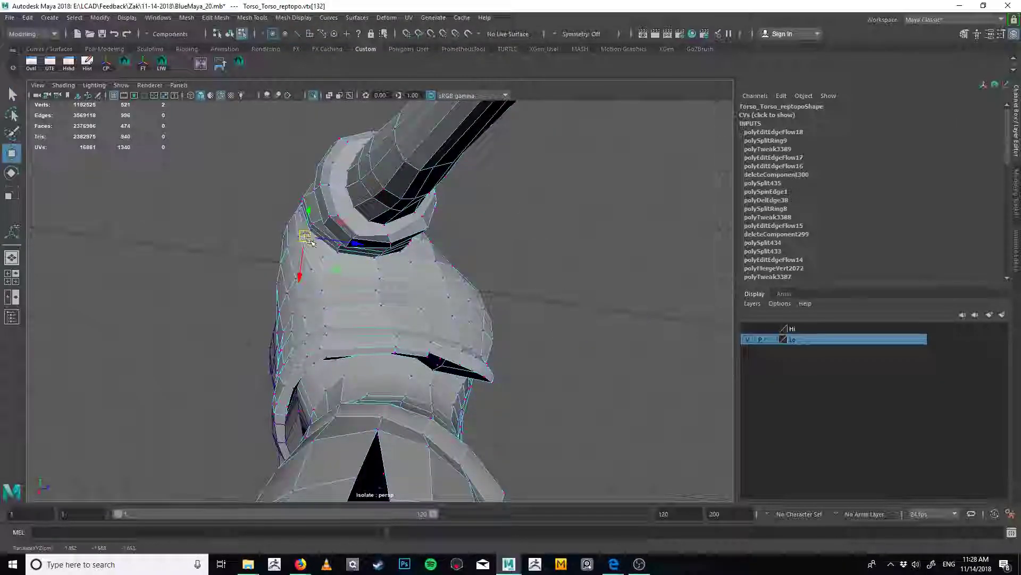
{"action": "left_click_drag", "start_coordinate": [360, 252], "coordinate": [352, 273], "text": "alt"}
{"action": "left_click", "coordinate": [338, 248]}
{"action": "key", "text": "w"}
{"action": "key", "text": "q"}
Insert a lengthwise edge loop along the underside of the arm and smooth it with Edit Edge Flow
{"action": "left_click_drag", "start_coordinate": [379, 321], "coordinate": [395, 307], "text": "alt"}
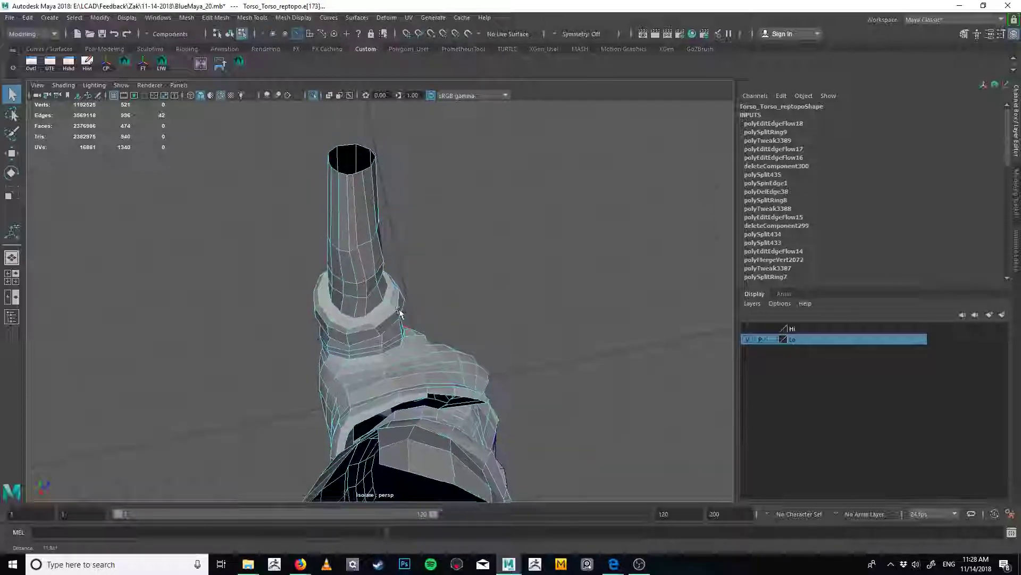
{"action": "key", "text": "g"}
{"action": "key", "text": "ctrl+z"}
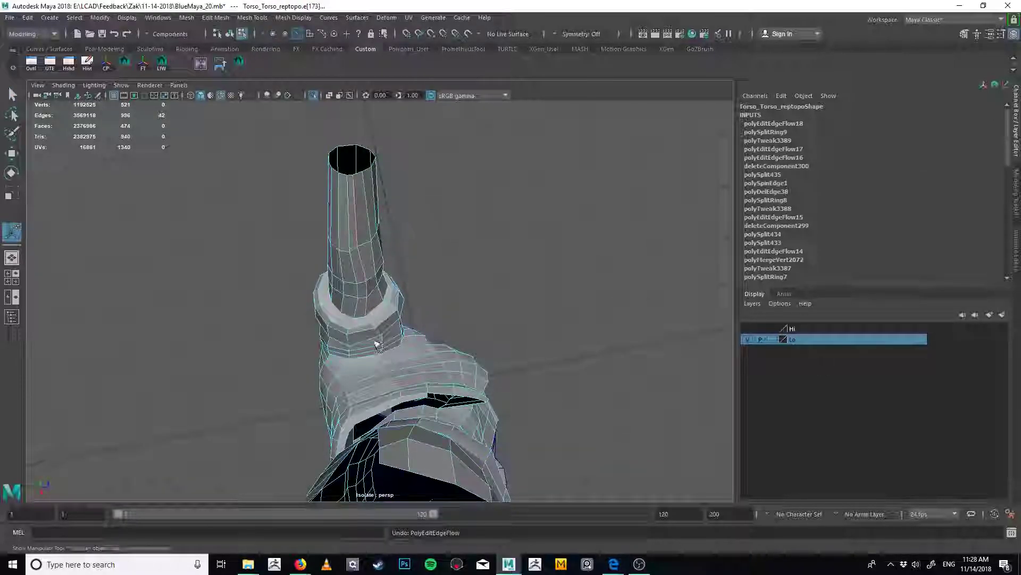
{"action": "left_click", "coordinate": [361, 326]}
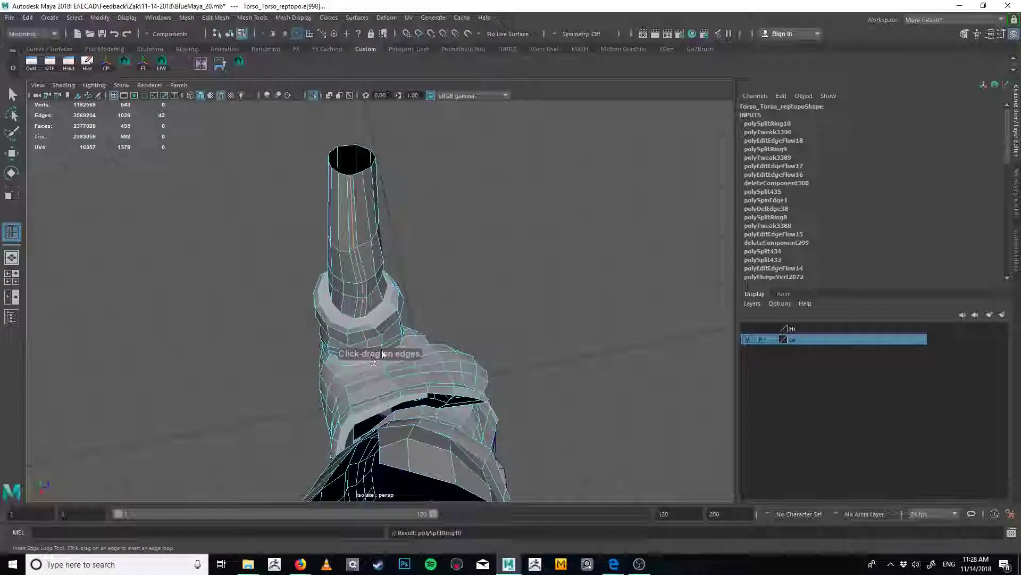
{"action": "key", "text": "g"}
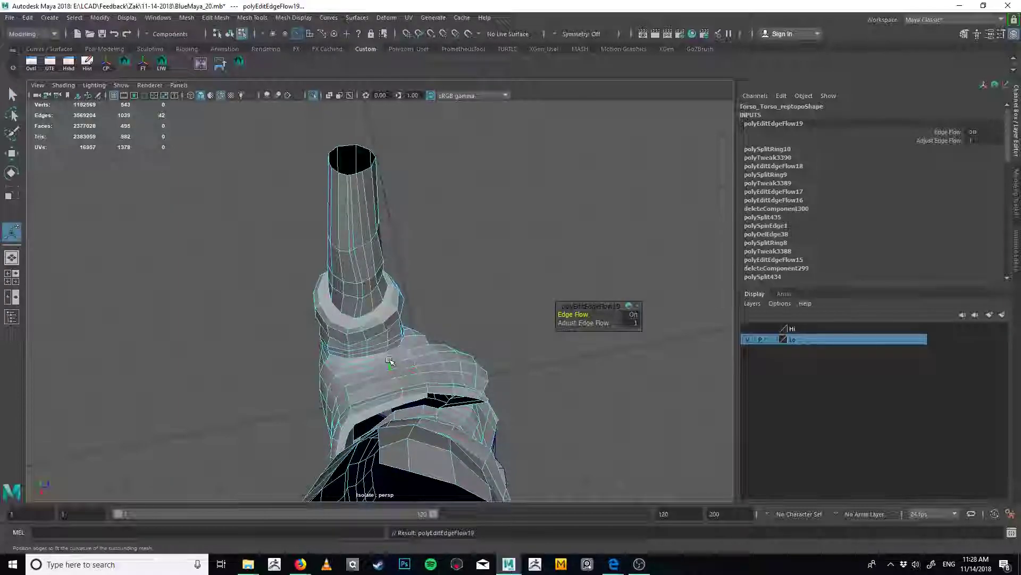
Apply Edit Edge Flow to the neighbouring lengthwise edge loops on the underside of the forearm
{"action": "key", "text": "q"}
{"action": "left_click", "coordinate": [360, 312]}
{"action": "double_click", "coordinate": [360, 313]}
{"action": "key", "text": "g"}
{"action": "key", "text": "q"}
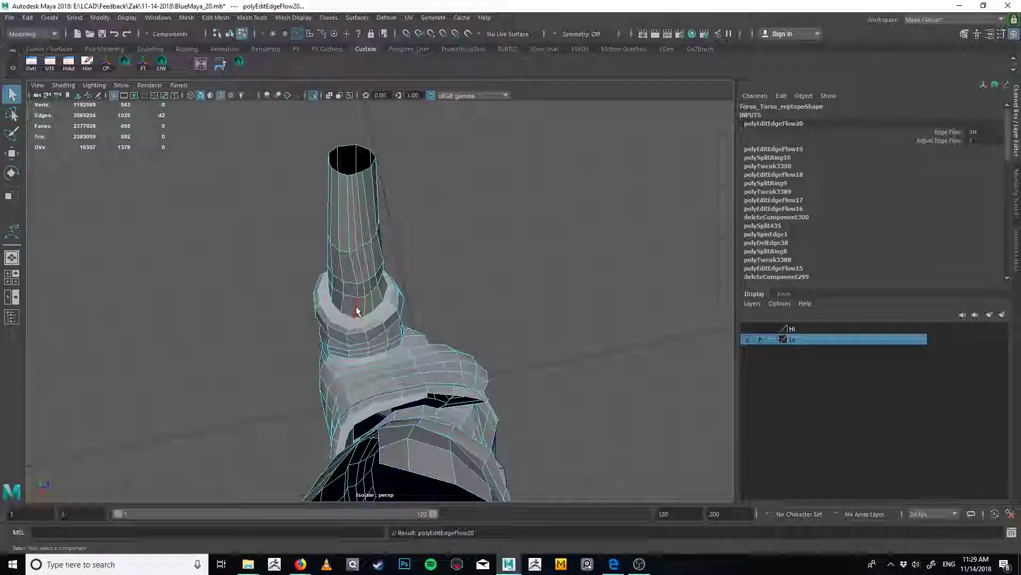
{"action": "double_click", "coordinate": [357, 310]}
{"action": "key", "text": "g"}
{"action": "key", "text": "q"}
{"action": "double_click", "coordinate": [344, 303]}
{"action": "key", "text": "g"}
Smooth the lengthwise edge loops on the back of the arm and cuff with Edit Edge Flow
{"action": "left_click_drag", "start_coordinate": [349, 300], "coordinate": [575, 258], "text": "alt"}
{"action": "right_click_drag", "start_coordinate": [360, 277], "coordinate": [354, 267], "text": "shift"}
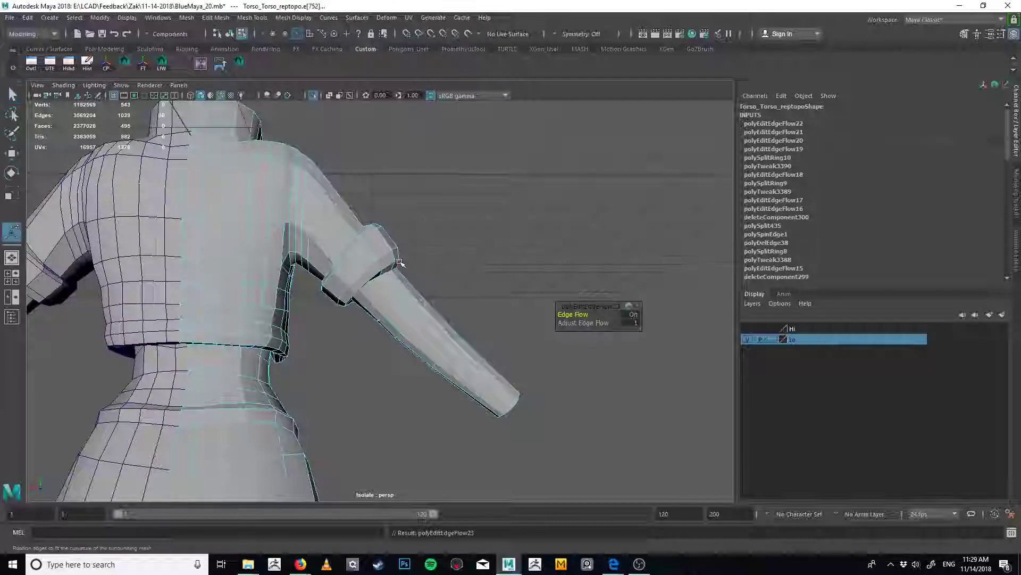
{"action": "left_click_drag", "start_coordinate": [392, 258], "coordinate": [391, 292], "text": "alt"}
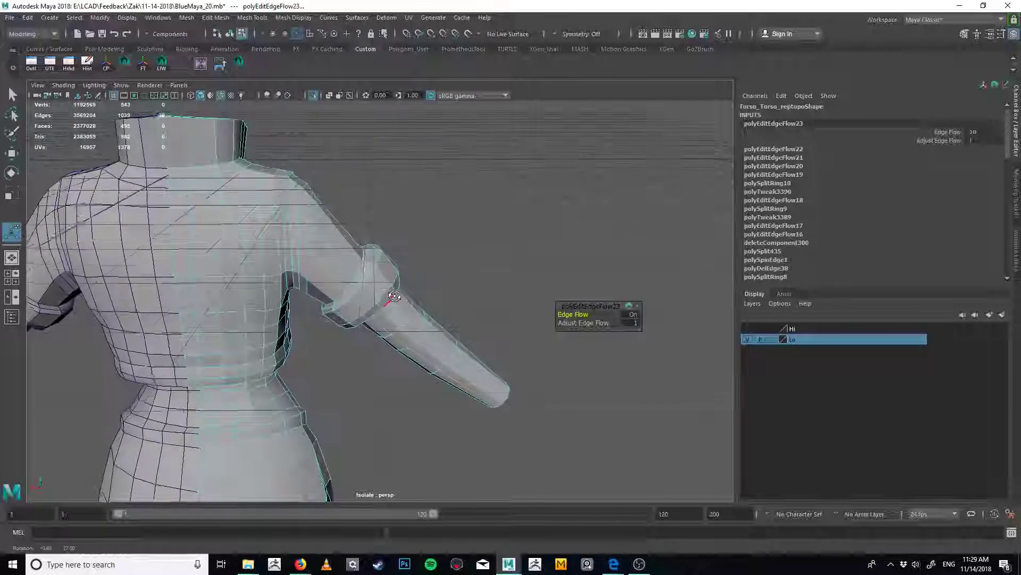
{"action": "key", "text": "q"}
{"action": "double_click", "coordinate": [355, 264]}
{"action": "key", "text": "g"}
{"action": "left_click_drag", "start_coordinate": [353, 264], "coordinate": [234, 255], "text": "alt"}
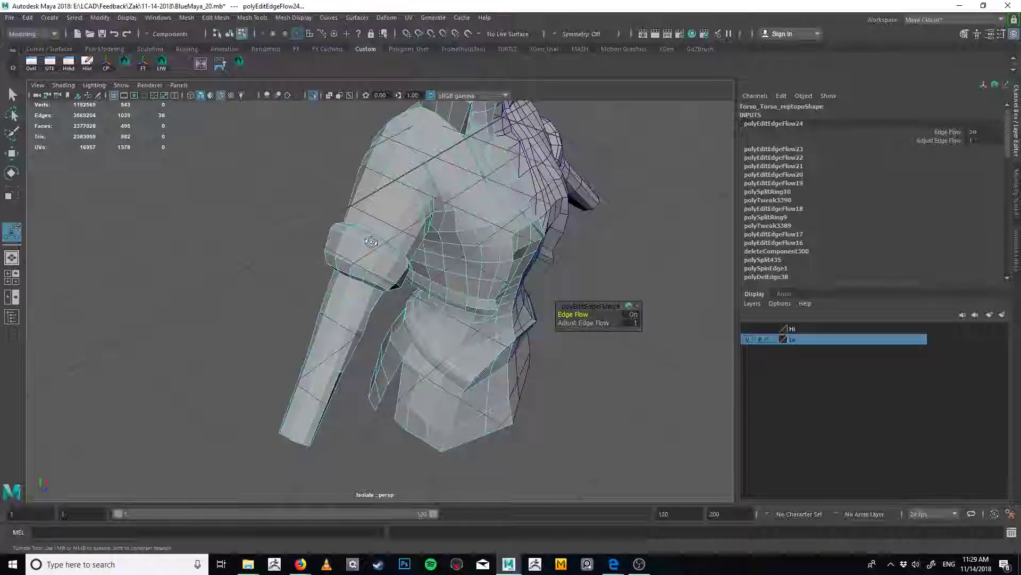
Insert edge loops around the upper arm between the shoulder and the cuff
{"action": "middle_click_drag", "start_coordinate": [256, 229], "coordinate": [295, 298], "text": "alt"}
{"action": "right_click_drag", "start_coordinate": [294, 298], "coordinate": [394, 256], "text": "alt"}
{"action": "left_click_drag", "start_coordinate": [393, 239], "coordinate": [419, 243], "text": "alt"}
{"action": "double_click", "coordinate": [445, 238]}
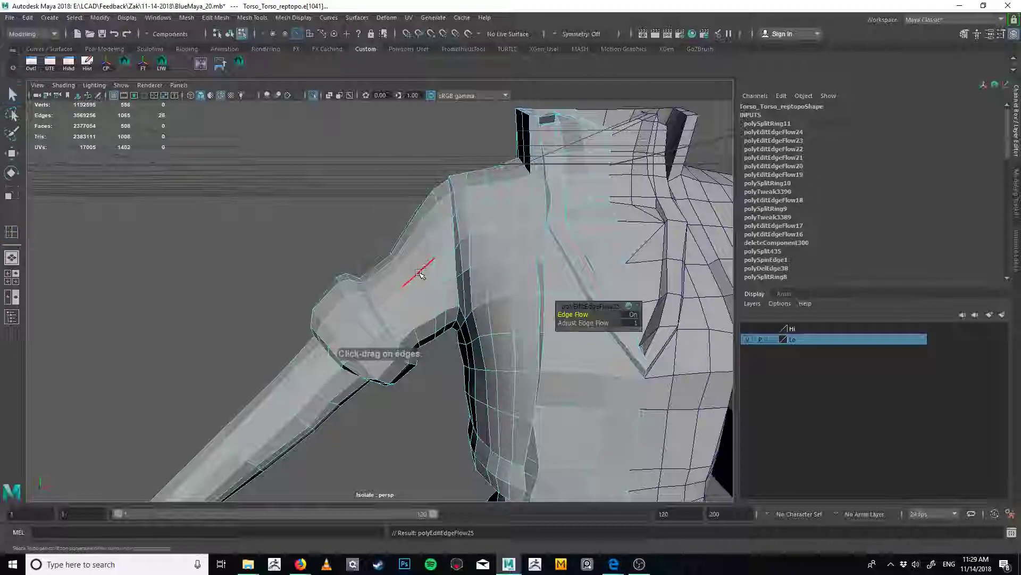
{"action": "key", "text": "t"}
{"action": "scroll", "coordinate": [428, 287], "scroll_direction": "up", "scroll_amount": 2}
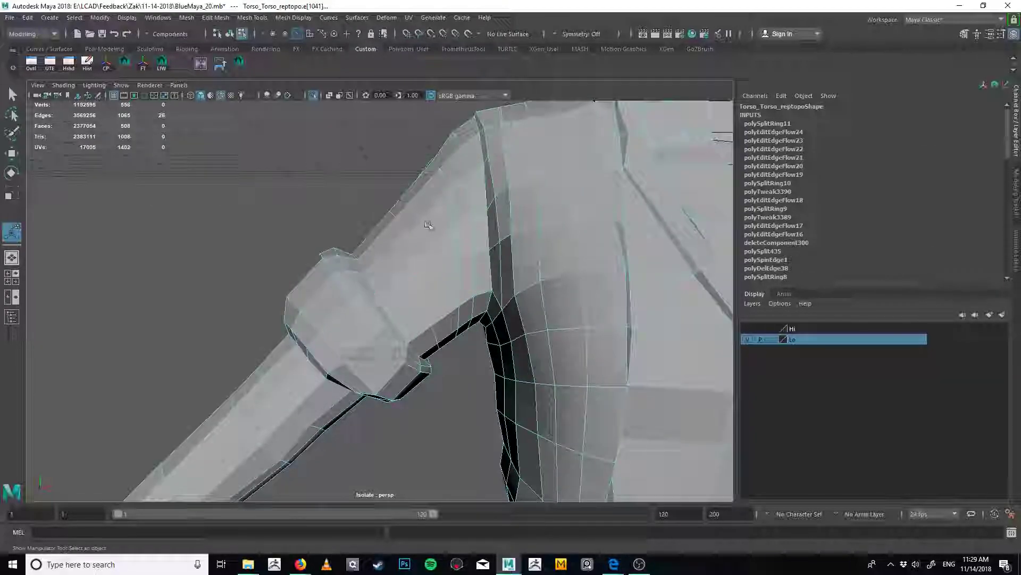
{"action": "key", "text": "g"}
{"action": "key", "text": "ctrl+z"}
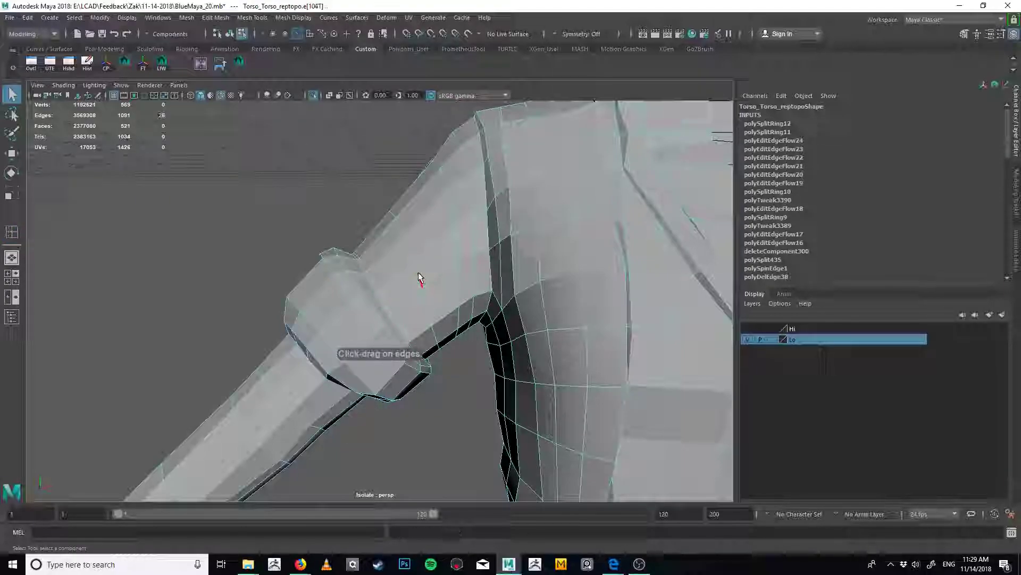
Apply Edit Edge Flow to the edge loops around the upper arm
{"action": "key", "text": "g"}
{"action": "left_click_drag", "start_coordinate": [450, 249], "coordinate": [354, 276], "text": "alt"}
{"action": "double_click", "coordinate": [401, 249]}
{"action": "key", "text": "g"}
{"action": "left_click_drag", "start_coordinate": [435, 285], "coordinate": [416, 246], "text": "alt"}
Insert another edge loop around the arm beside the shoulder seam and apply Edit Edge Flow
{"action": "key", "text": "q"}
{"action": "double_click", "coordinate": [390, 252]}
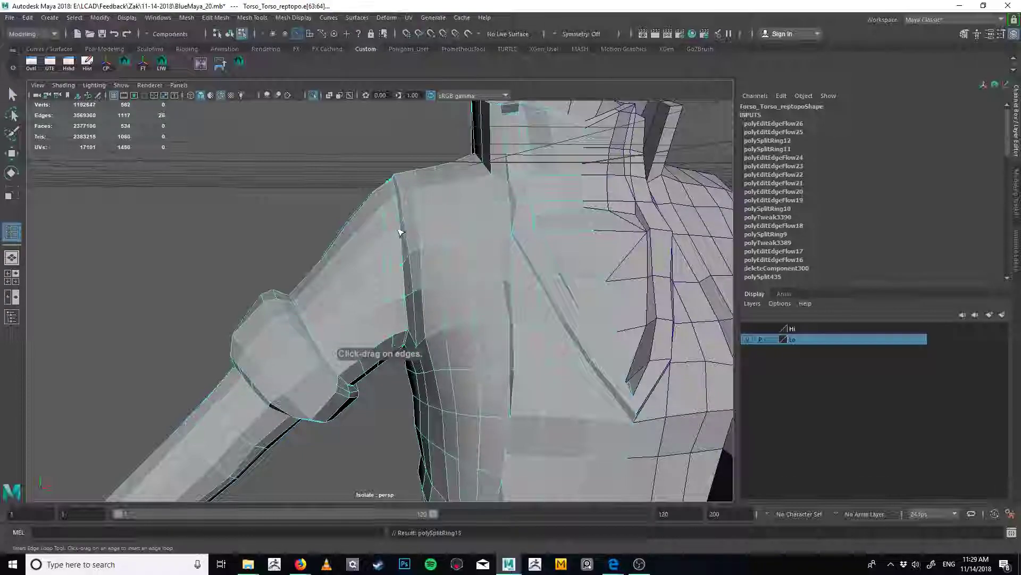
{"action": "key", "text": "g"}
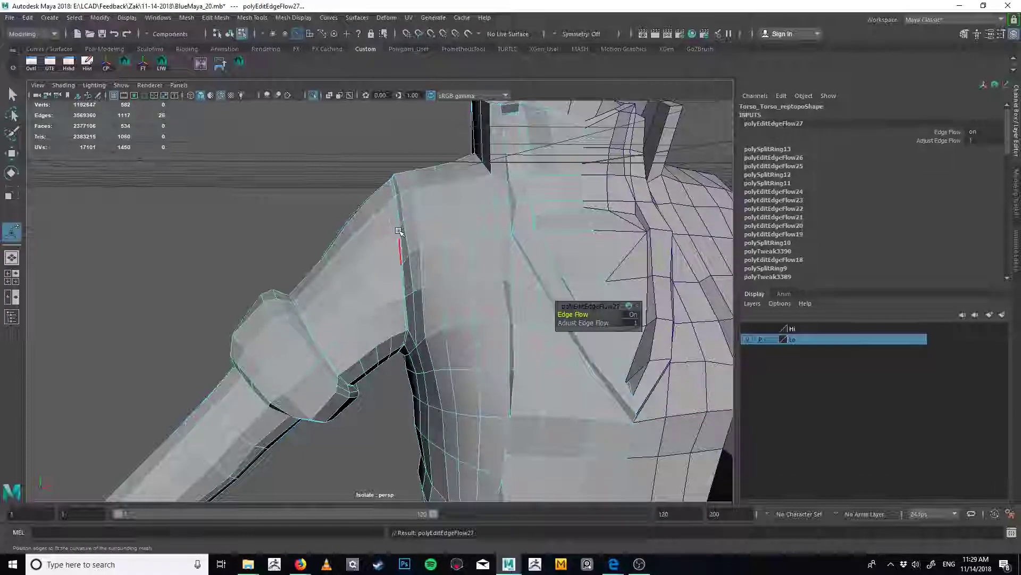
Delete two surplus edge loops around the shoulder and upper arm
{"action": "left_click_drag", "start_coordinate": [401, 248], "coordinate": [405, 248], "text": "alt"}
{"action": "right_click_drag", "start_coordinate": [405, 248], "coordinate": [354, 259], "text": "alt"}
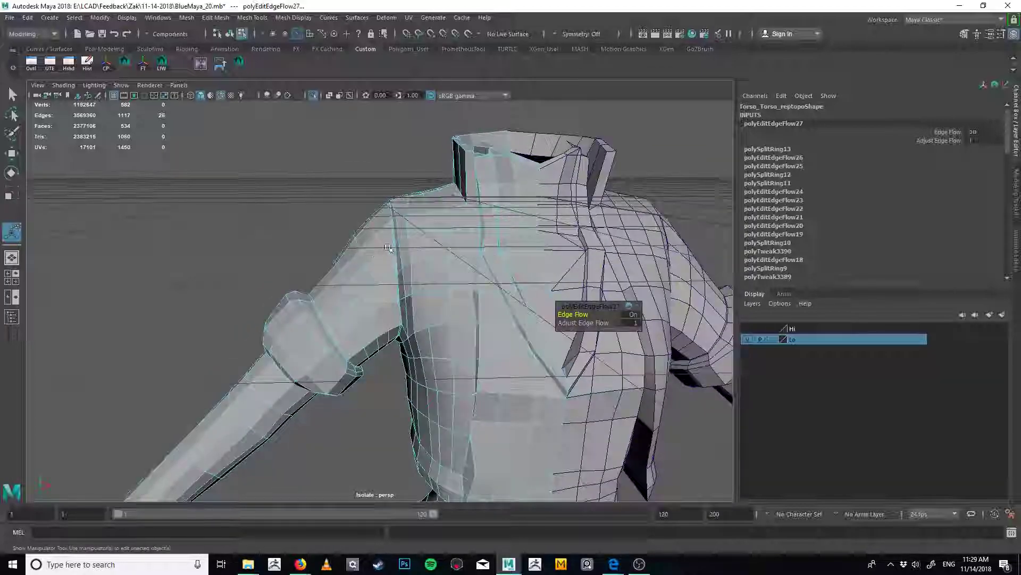
{"action": "mouse_move", "coordinate": [392, 254]}
{"action": "left_mouse_down", "text": "alt"}
{"action": "mouse_move", "coordinate": [377, 241]}
{"action": "mouse_move", "coordinate": [384, 260]}
{"action": "mouse_move", "coordinate": [391, 242]}
{"action": "left_mouse_up", "text": "alt"}
{"action": "key", "text": "q"}
{"action": "left_click", "coordinate": [393, 221]}
{"action": "right_click_drag", "start_coordinate": [397, 220], "coordinate": [398, 224], "text": "ctrl"}
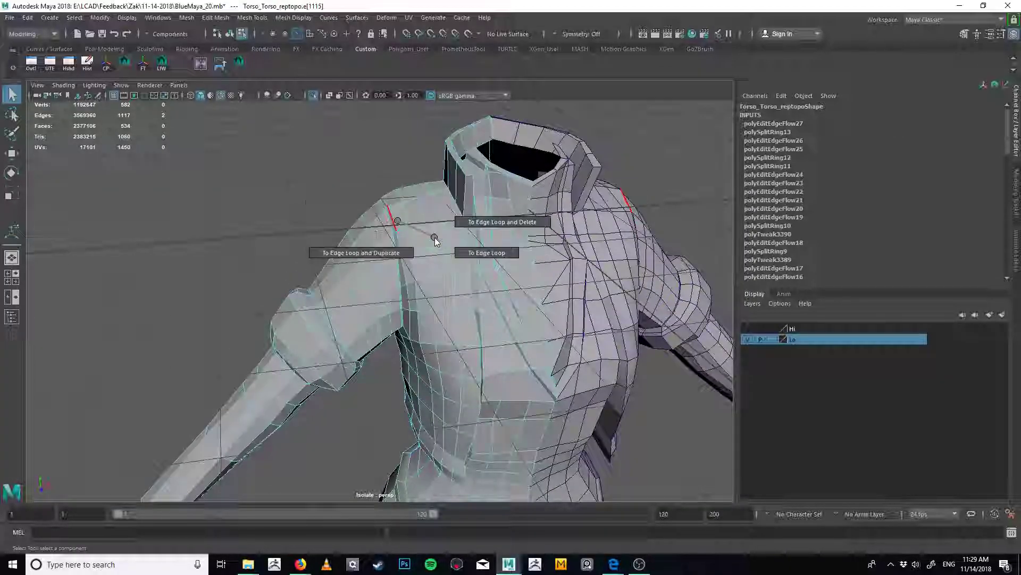
{"action": "right_click_drag", "start_coordinate": [377, 261], "coordinate": [328, 295], "text": "alt"}
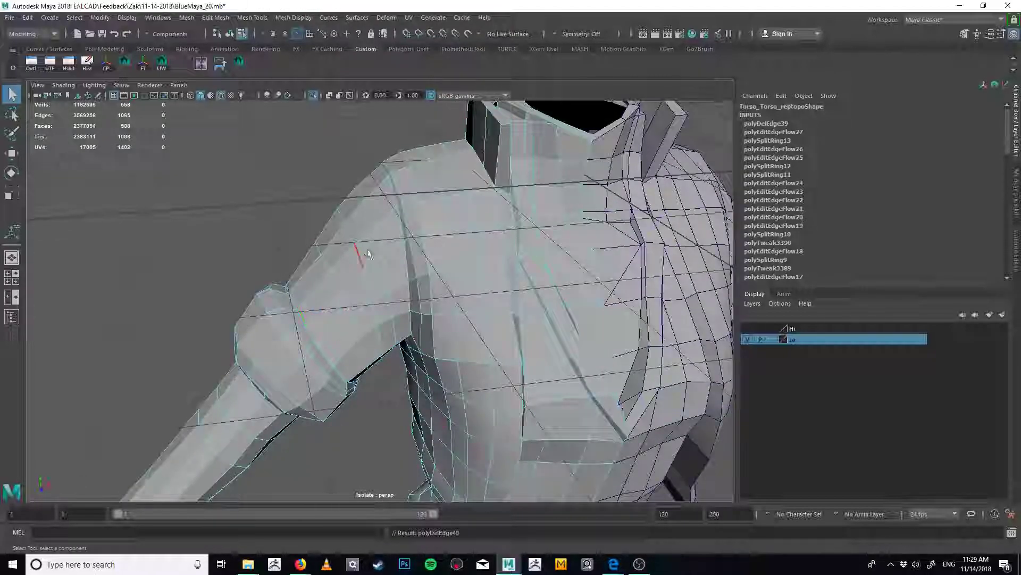
Reposition the vertices along the shoulder and the front of the armhole
{"action": "left_click_drag", "start_coordinate": [368, 253], "coordinate": [395, 263], "text": "alt"}
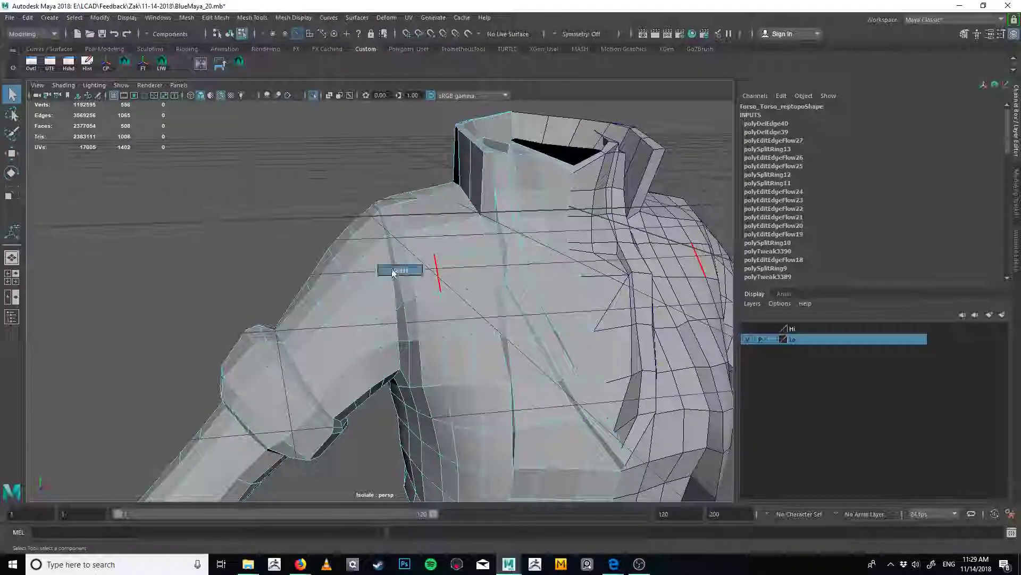
{"action": "left_click_drag", "start_coordinate": [415, 301], "coordinate": [386, 259], "text": "alt"}
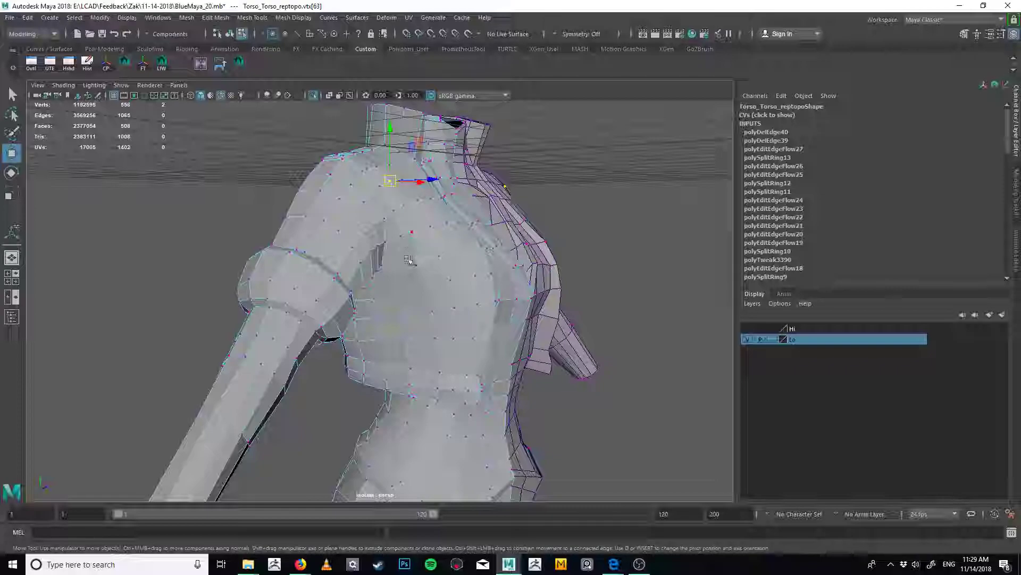
{"action": "mouse_move", "coordinate": [414, 276]}
{"action": "left_mouse_down", "text": "alt"}
{"action": "mouse_move", "coordinate": [379, 281]}
{"action": "mouse_move", "coordinate": [426, 277]}
{"action": "mouse_move", "coordinate": [418, 272]}
{"action": "left_mouse_up", "text": "alt"}
Split the face on the side of the chest near the armpit with a new edge and collapse the short edge there
{"action": "key", "text": "y"}
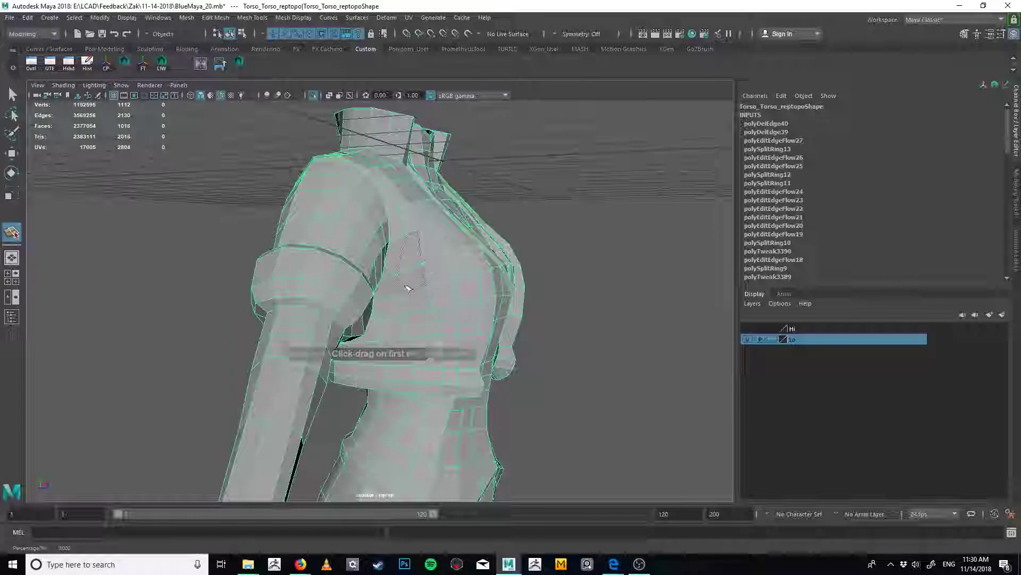
{"action": "key", "text": "Return"}
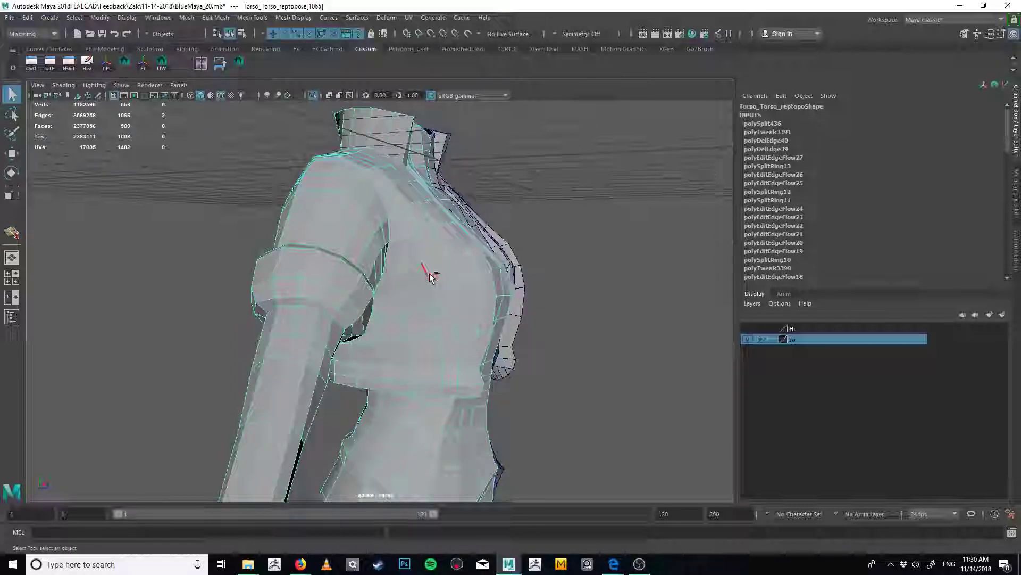
{"action": "right_click_drag", "start_coordinate": [392, 288], "coordinate": [393, 287]}
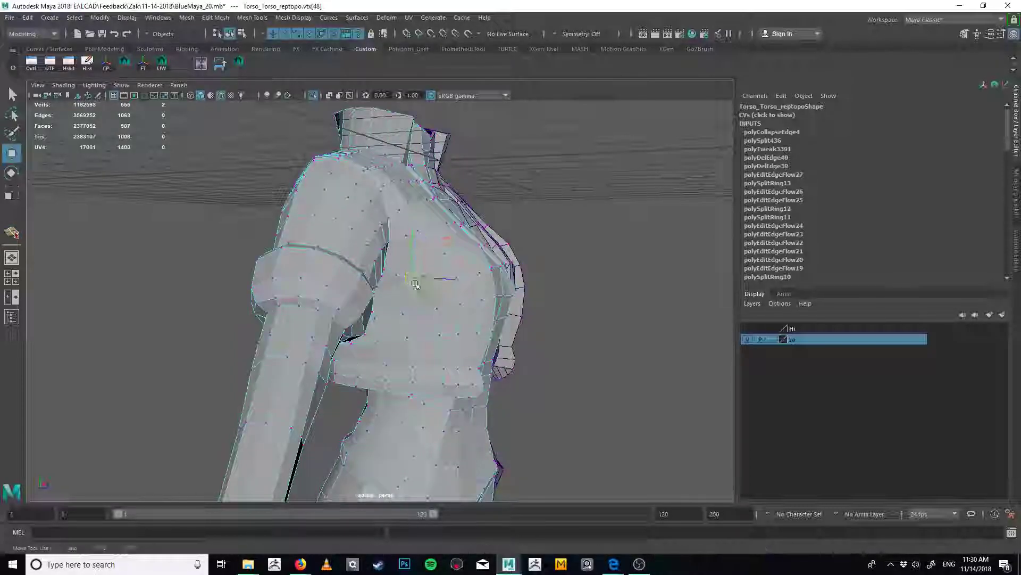
Cut a new edge into the faces on the side of the chest near the armpit
{"action": "mouse_move", "coordinate": [430, 287]}
{"action": "left_mouse_down", "text": "alt"}
{"action": "mouse_move", "coordinate": [392, 297]}
{"action": "mouse_move", "coordinate": [442, 228]}
{"action": "mouse_move", "coordinate": [488, 228]}
{"action": "mouse_move", "coordinate": [512, 241]}
{"action": "mouse_move", "coordinate": [472, 224]}
{"action": "mouse_move", "coordinate": [534, 252]}
{"action": "mouse_move", "coordinate": [520, 228]}
{"action": "mouse_move", "coordinate": [486, 219]}
{"action": "mouse_move", "coordinate": [421, 268]}
{"action": "left_mouse_up", "text": "alt"}
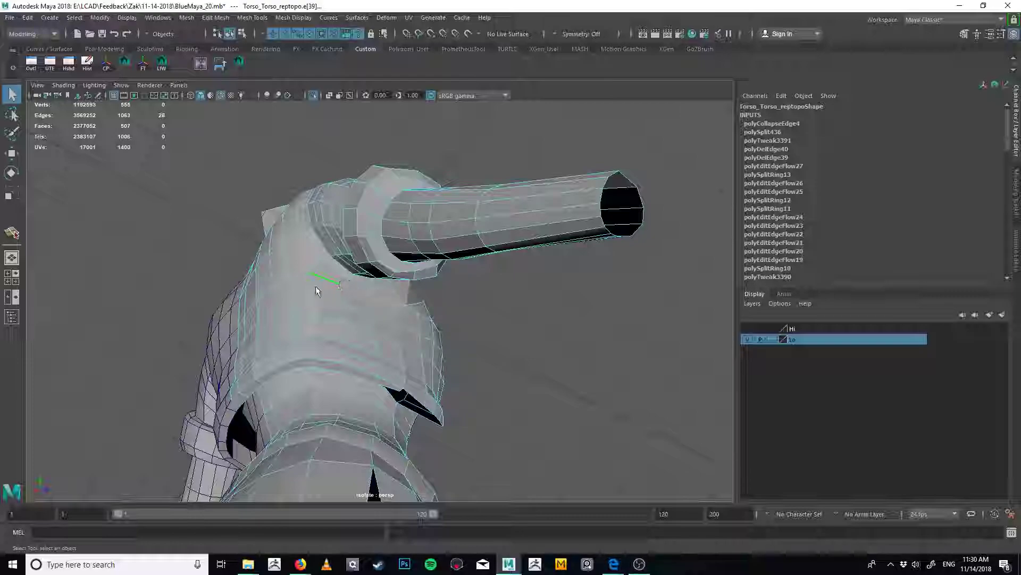
{"action": "left_click_drag", "start_coordinate": [315, 286], "coordinate": [281, 322], "text": "alt"}
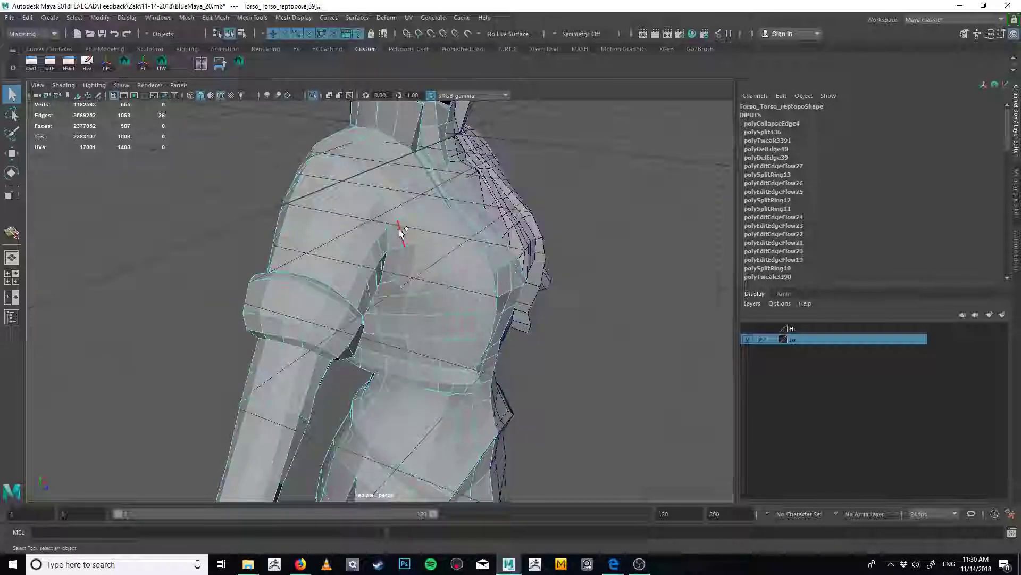
{"action": "left_click_drag", "start_coordinate": [350, 269], "coordinate": [380, 223], "text": "alt"}
{"action": "right_click_drag", "start_coordinate": [381, 224], "coordinate": [472, 282], "text": "alt"}
{"action": "left_click_drag", "start_coordinate": [472, 283], "coordinate": [430, 211], "text": "alt"}
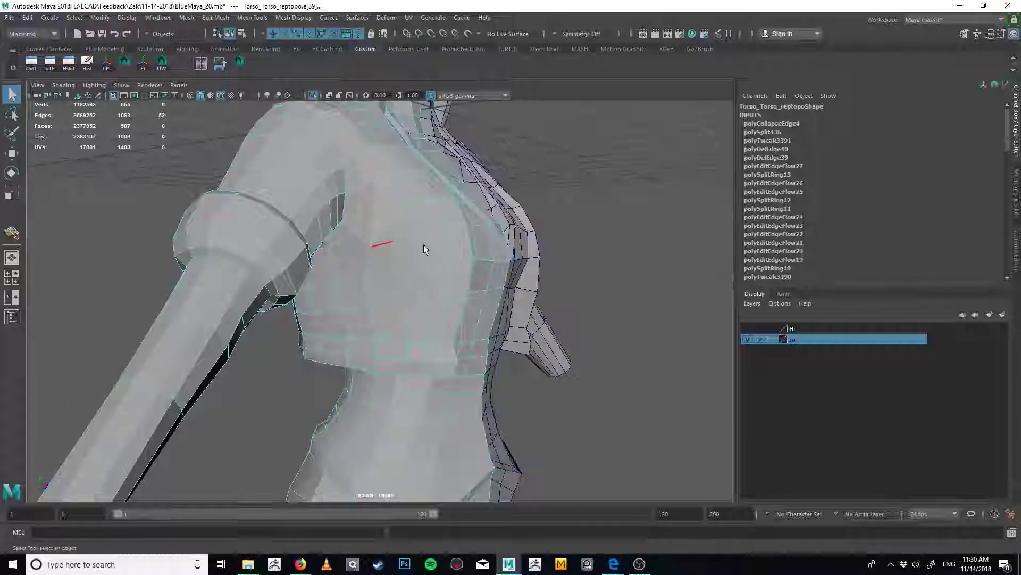
{"action": "left_click_drag", "start_coordinate": [424, 246], "coordinate": [396, 262], "text": "alt"}
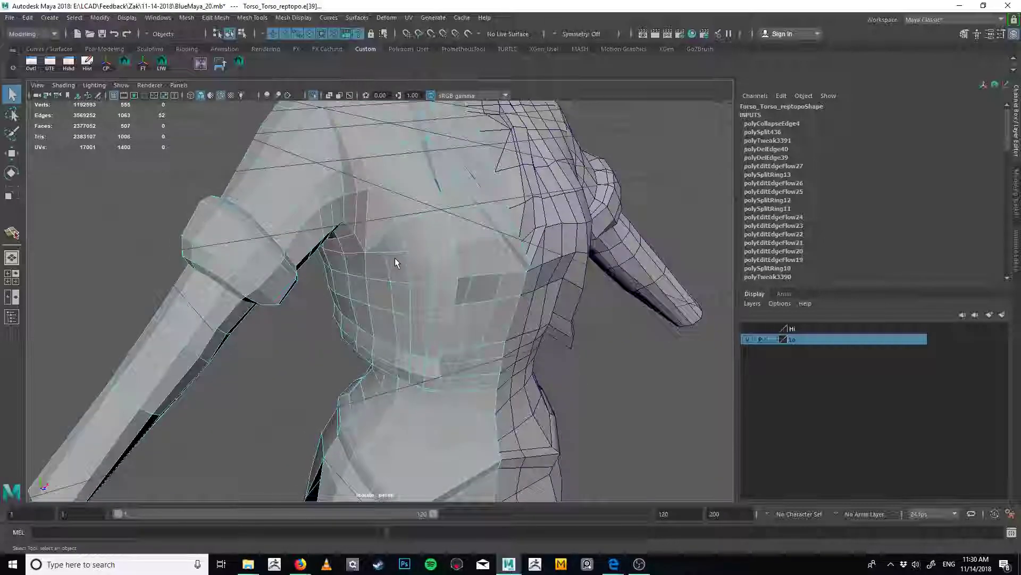
{"action": "key", "text": "y"}
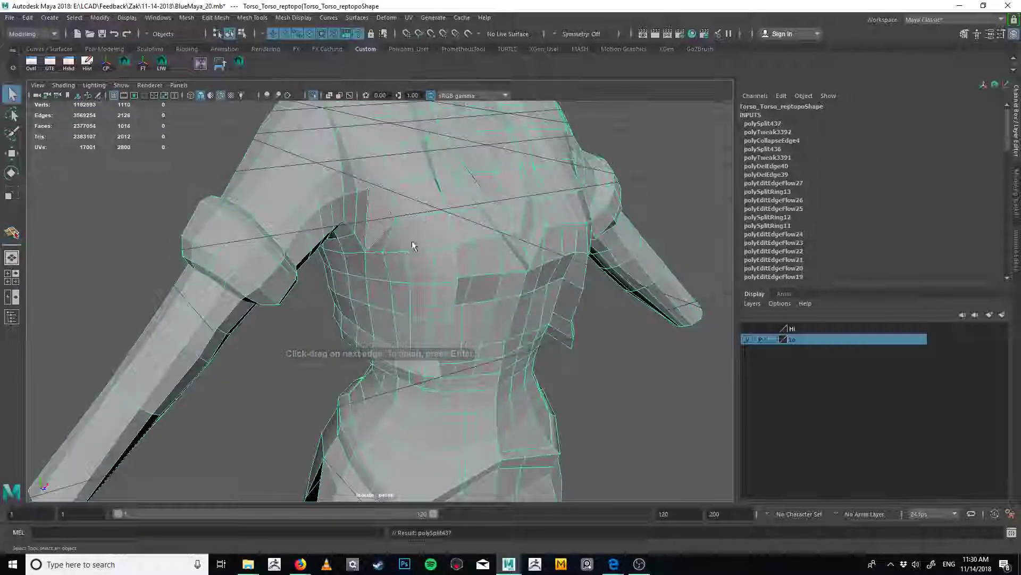
{"action": "mouse_move", "coordinate": [407, 246]}
{"action": "left_mouse_down", "text": "alt"}
{"action": "mouse_move", "coordinate": [413, 229]}
{"action": "mouse_move", "coordinate": [453, 225]}
{"action": "mouse_move", "coordinate": [417, 237]}
{"action": "mouse_move", "coordinate": [393, 230]}
{"action": "left_mouse_up", "text": "alt"}
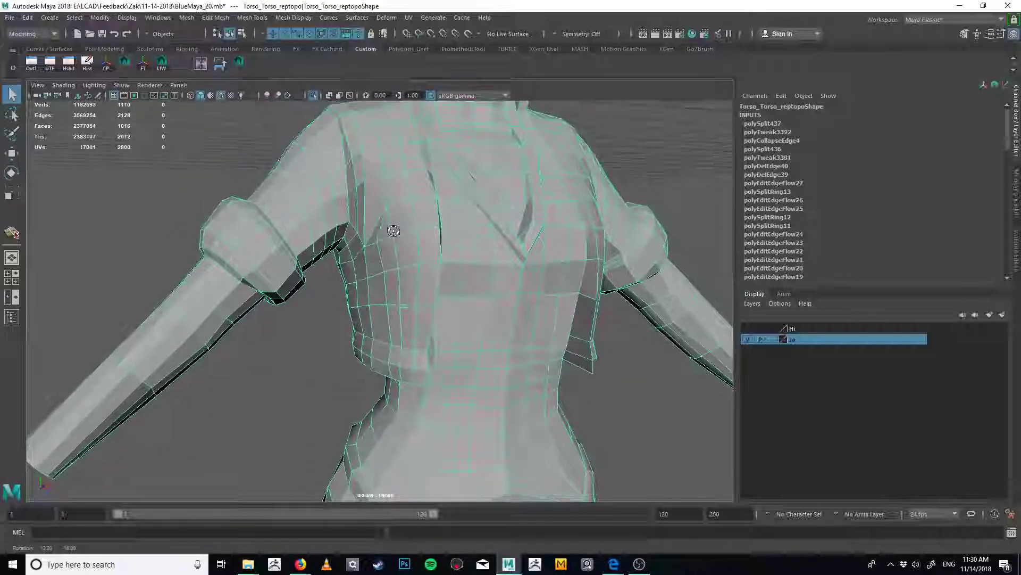
Try applying Edit Edge Flow to an edge loop on the upper sleeve
{"action": "right_click_drag", "start_coordinate": [276, 277], "coordinate": [295, 260]}
{"action": "double_click", "coordinate": [266, 262]}
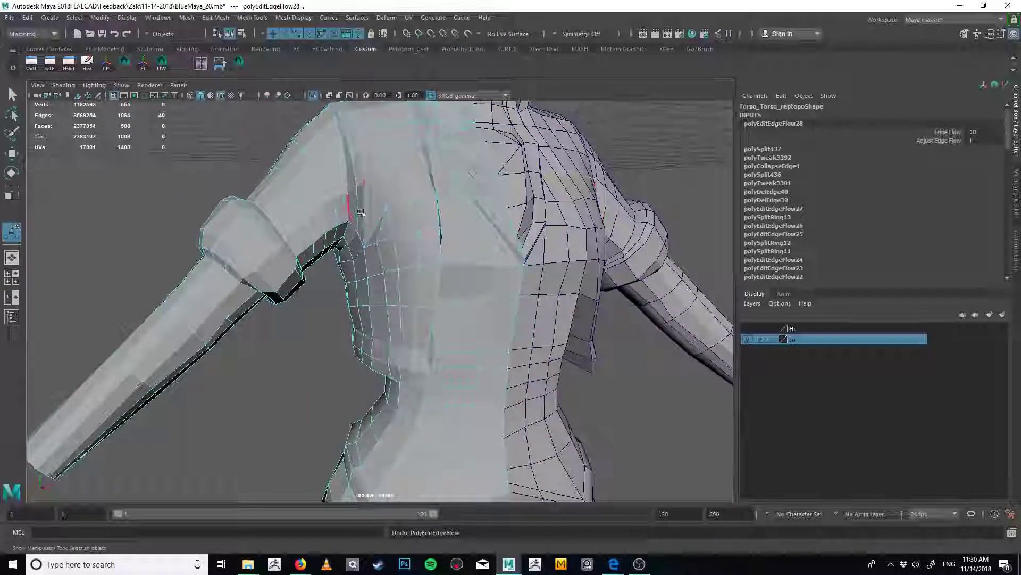
{"action": "left_click_drag", "start_coordinate": [361, 212], "coordinate": [307, 264], "text": "alt"}
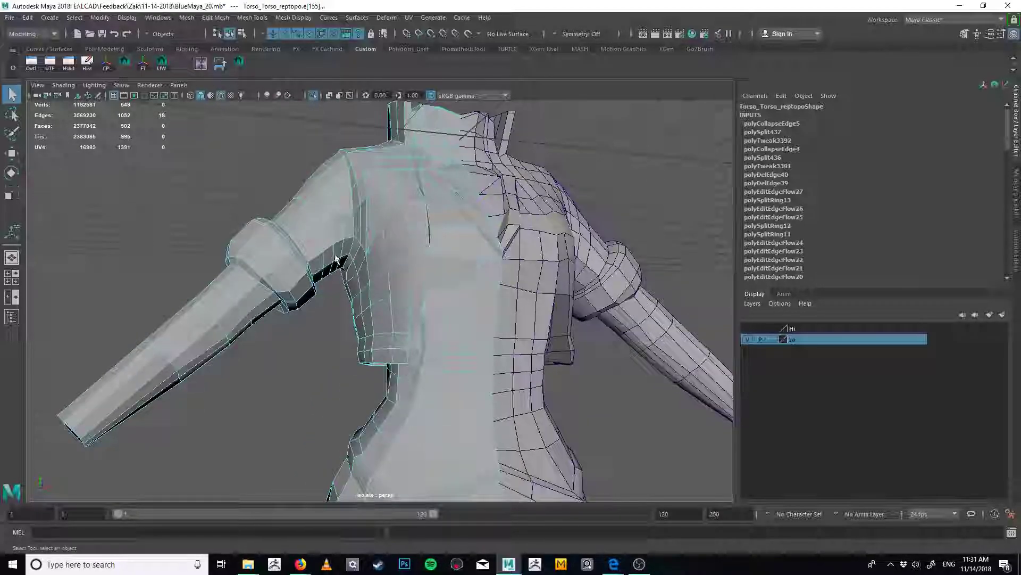
Insert an edge loop beside the front of the armpit and clear out the surplus edges there
{"action": "key", "text": "y"}
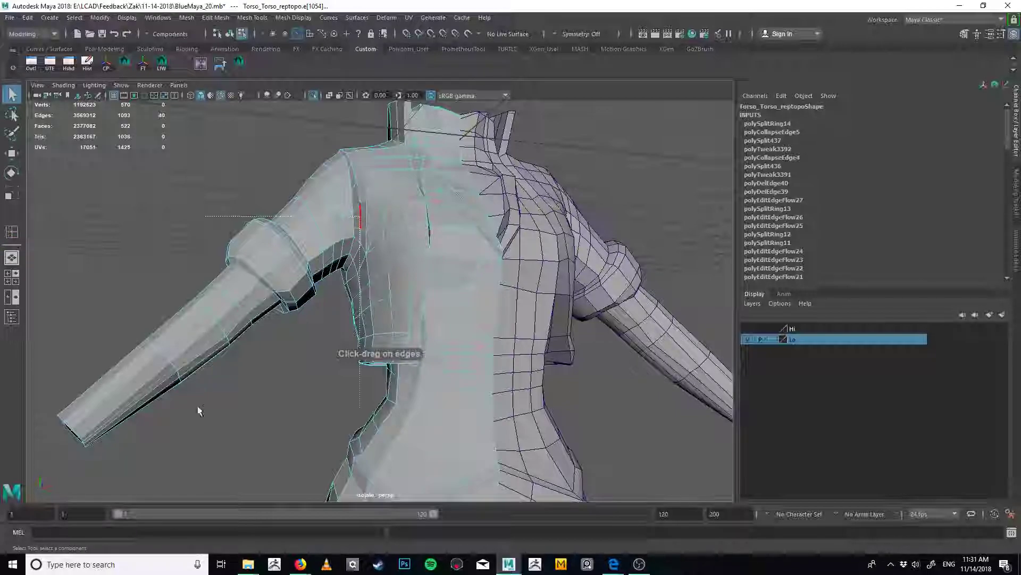
{"action": "left_click_drag", "start_coordinate": [166, 446], "coordinate": [365, 304], "text": "alt"}
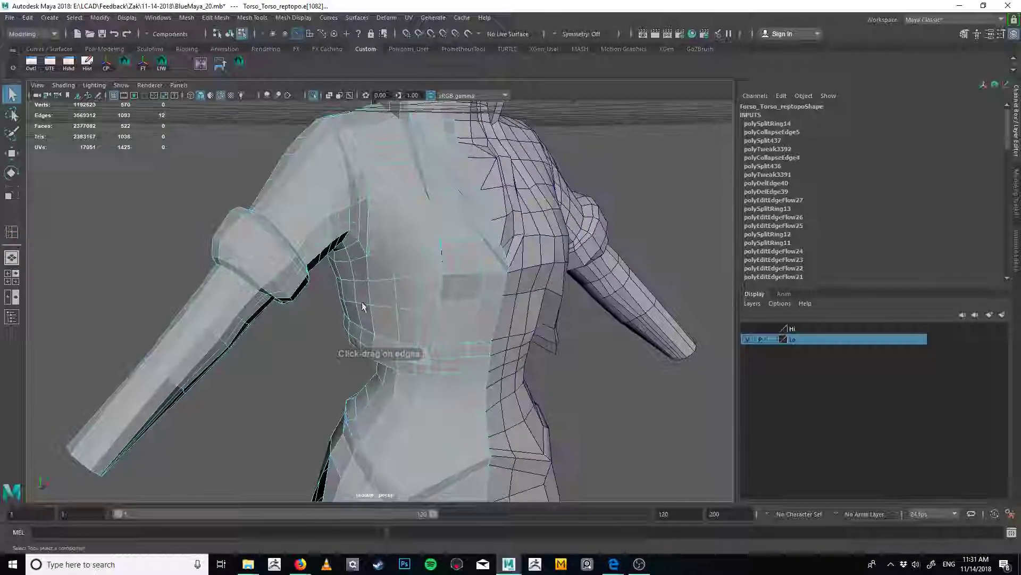
{"action": "right_click", "coordinate": [361, 269], "text": "shift"}
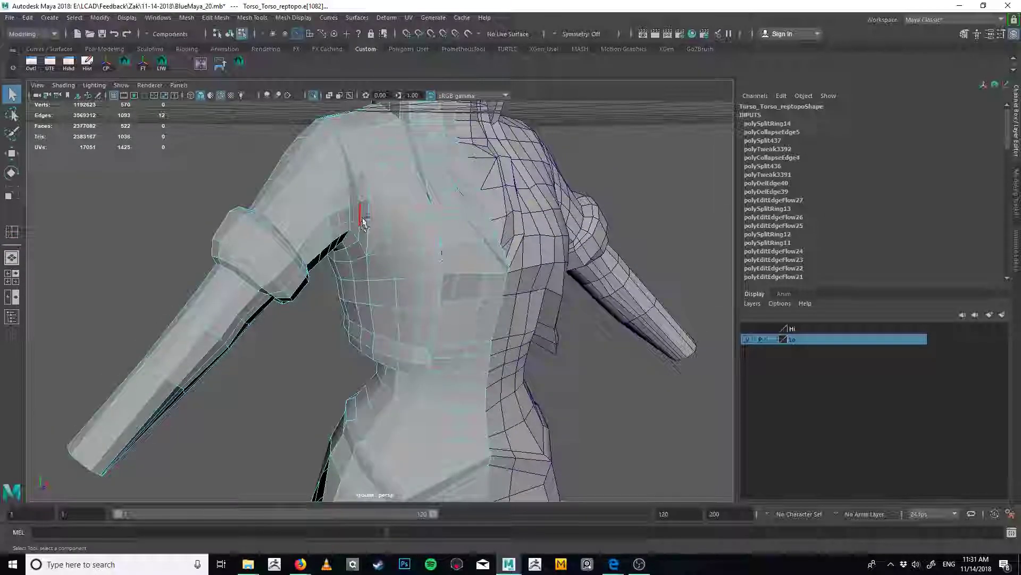
{"action": "right_click_drag", "start_coordinate": [362, 254], "coordinate": [381, 239], "text": "shift"}
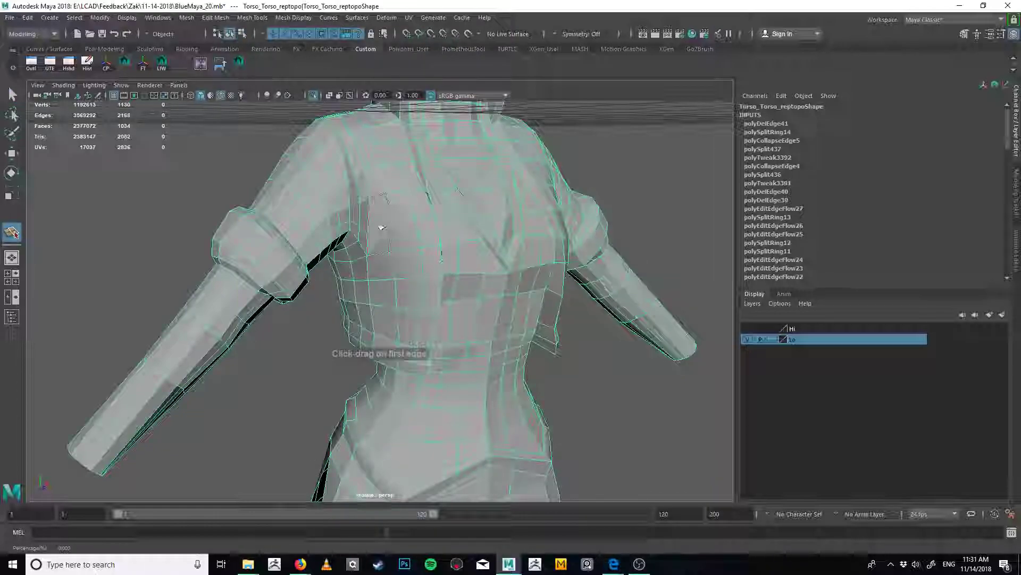
{"action": "key", "text": "ctrl+z"}
{"action": "key", "text": "ctrl+z"}
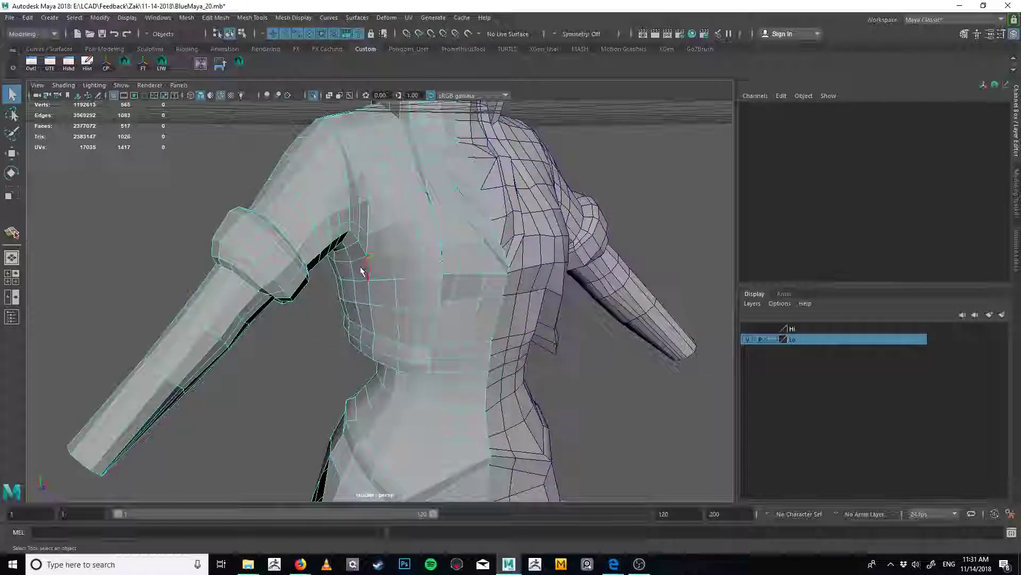
Apply Edit Edge Flow to three edge loops across the side of the chest beside the armpit
{"action": "left_click_drag", "start_coordinate": [361, 271], "coordinate": [391, 248], "text": "alt"}
{"action": "double_click", "coordinate": [377, 222]}
{"action": "right_click_drag", "start_coordinate": [378, 223], "coordinate": [391, 224], "text": "shift"}
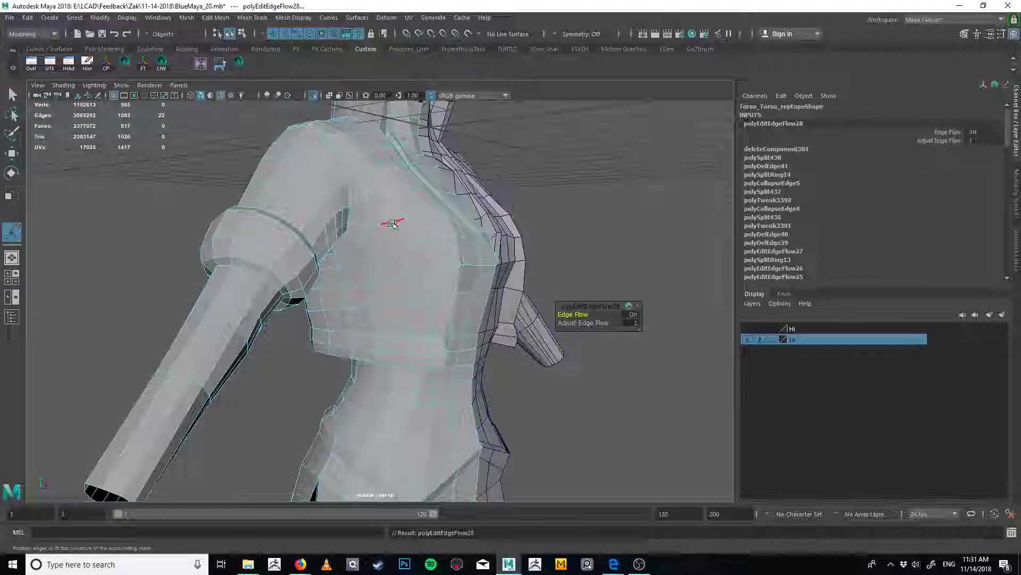
{"action": "double_click", "coordinate": [371, 266]}
{"action": "key", "text": "g"}
{"action": "double_click", "coordinate": [406, 233]}
{"action": "key", "text": "g"}
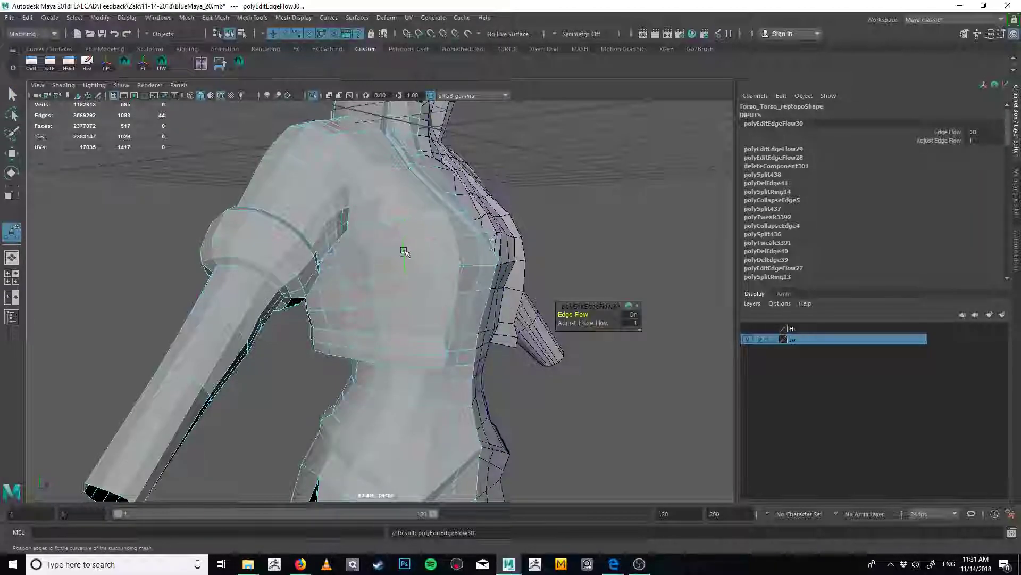
Apply Edit Edge Flow to an edge and an edge loop on the front of the upper sleeve above the cuff
{"action": "left_click_drag", "start_coordinate": [406, 250], "coordinate": [346, 219], "text": "alt"}
{"action": "key", "text": "q"}
{"action": "left_click", "coordinate": [307, 238]}
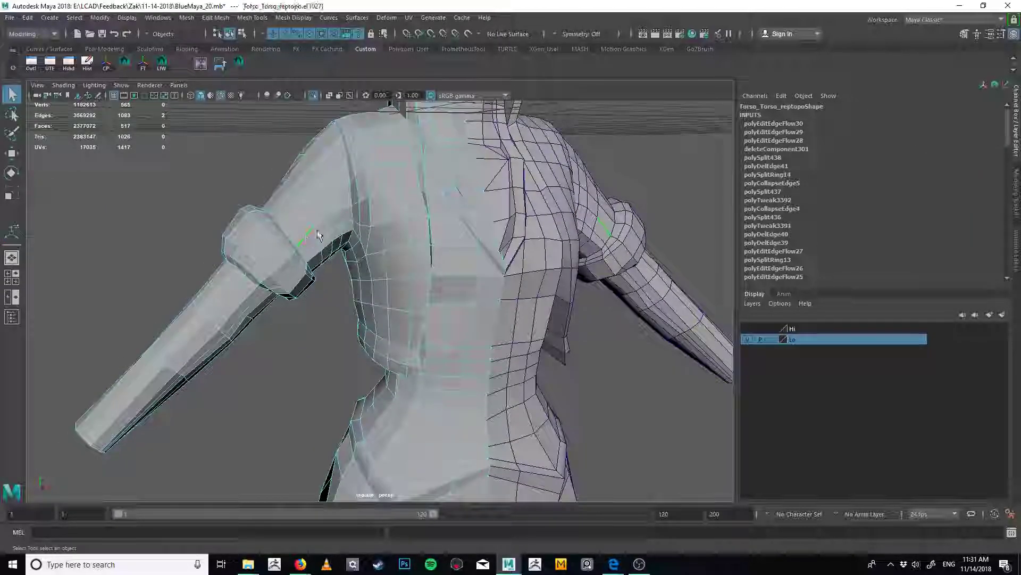
{"action": "left_click", "coordinate": [311, 245]}
{"action": "key", "text": "g"}
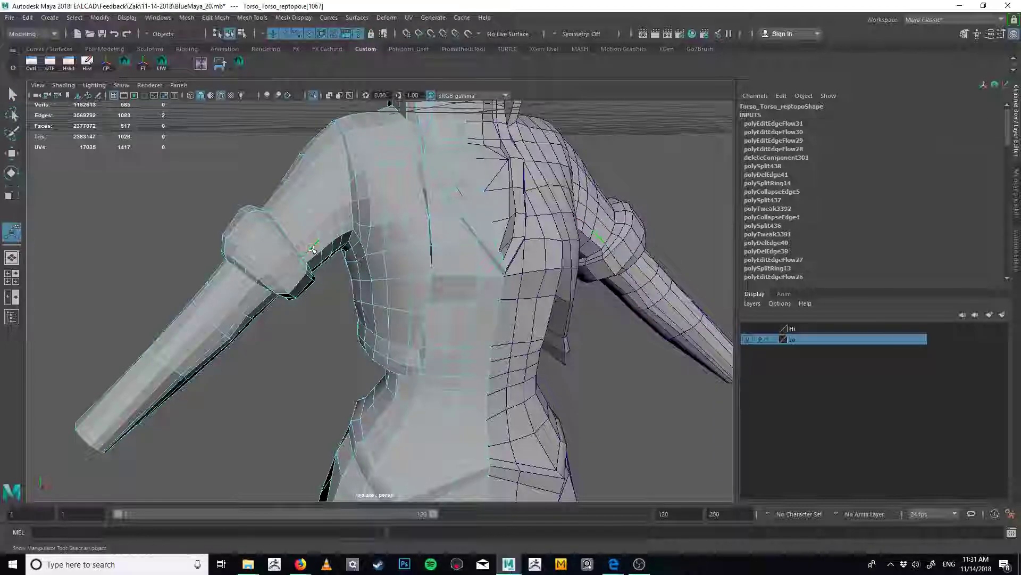
{"action": "double_click", "coordinate": [312, 249]}
{"action": "key", "text": "g"}
{"action": "key", "text": "q"}
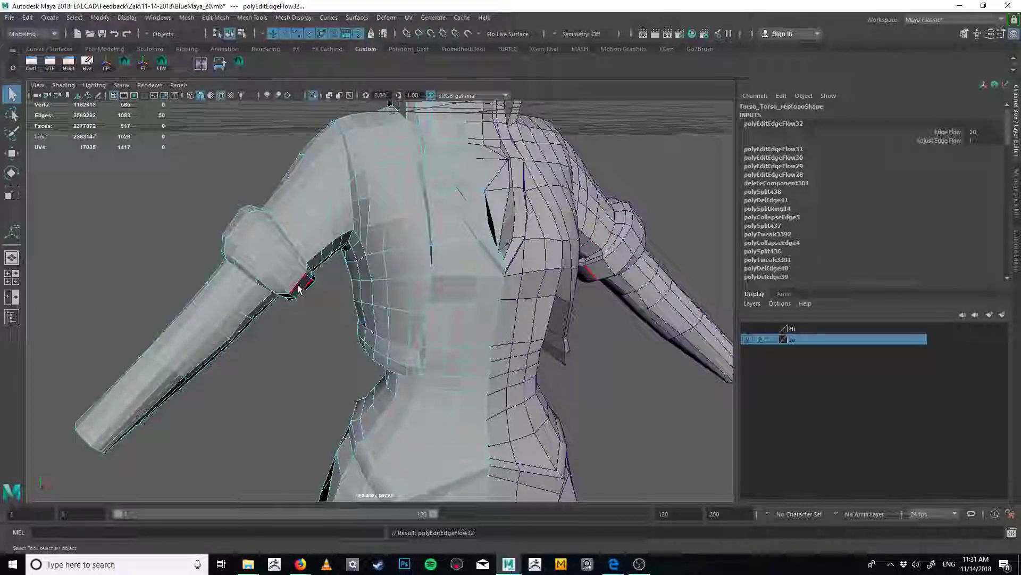
Apply Edit Edge Flow to the edge loops along the underside of the sleeve at the cuff
{"action": "double_click", "coordinate": [305, 279]}
{"action": "left_click_drag", "start_coordinate": [309, 281], "coordinate": [311, 239], "text": "alt"}
{"action": "key", "text": "g"}
{"action": "double_click", "coordinate": [316, 313]}
{"action": "key", "text": "g"}
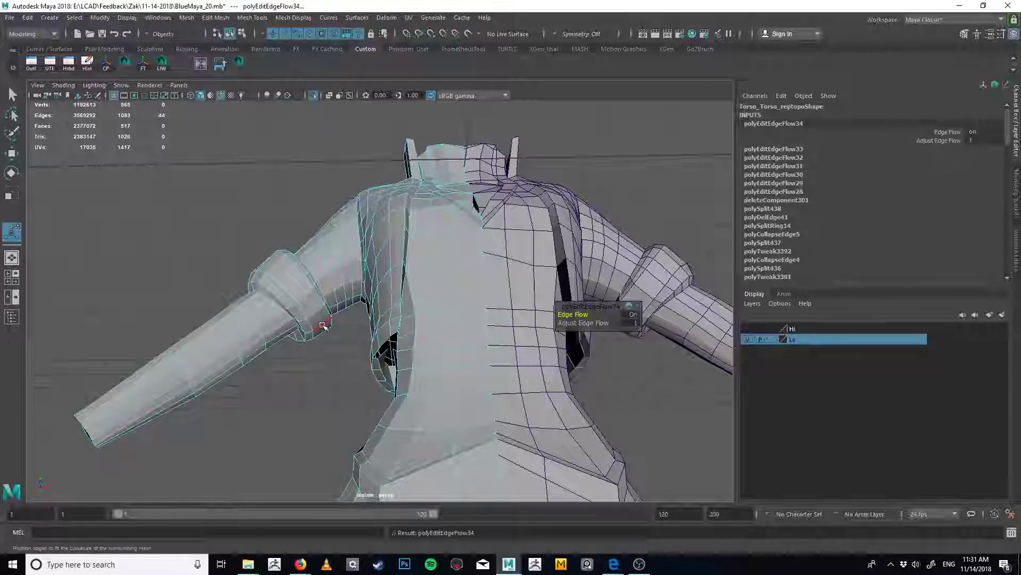
{"action": "double_click", "coordinate": [319, 326]}
{"action": "key", "text": "g"}
{"action": "left_click_drag", "start_coordinate": [313, 327], "coordinate": [606, 311], "text": "alt"}
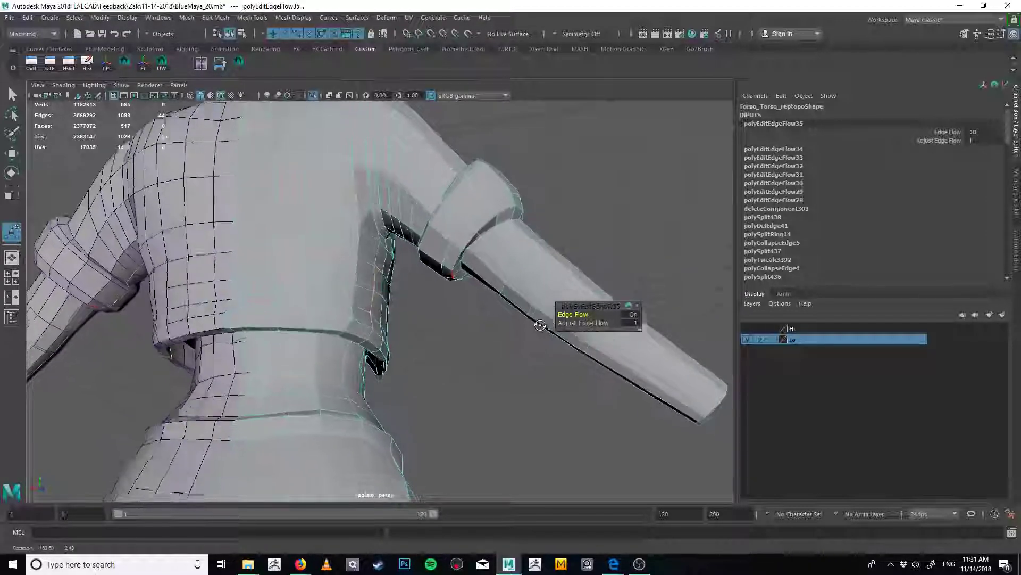
Apply Edit Edge Flow to the single edges behind the armpit and at the rear underside of the upper sleeve
{"action": "key", "text": "q"}
{"action": "left_click", "coordinate": [368, 220]}
{"action": "key", "text": "g"}
{"action": "left_click_drag", "start_coordinate": [399, 223], "coordinate": [410, 244], "text": "alt"}
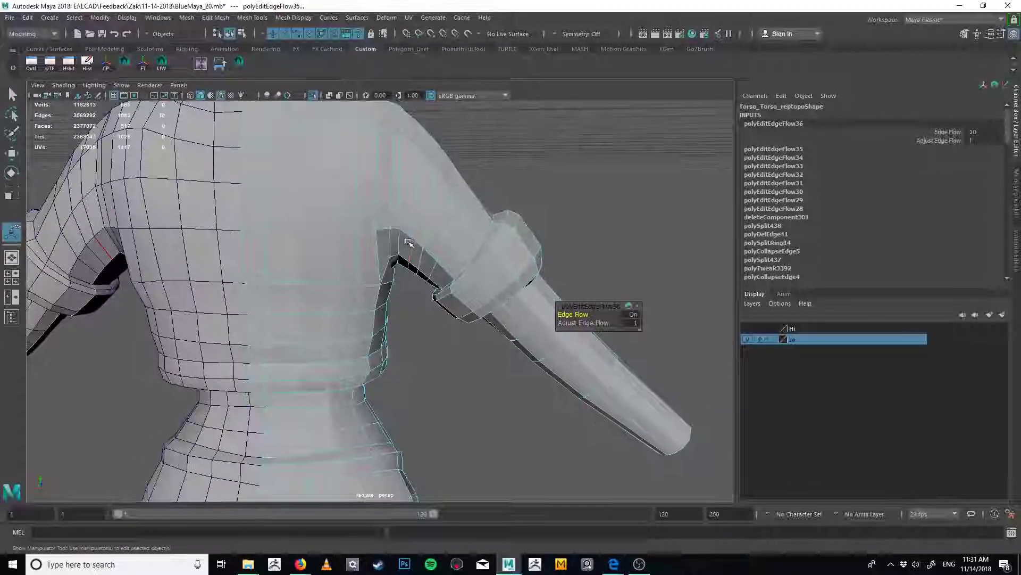
{"action": "key", "text": "q"}
{"action": "left_click", "coordinate": [440, 252]}
{"action": "key", "text": "g"}
Apply Edit Edge Flow to two edge loops running along the back of the upper arm
{"action": "double_click", "coordinate": [449, 227]}
{"action": "key", "text": "g"}
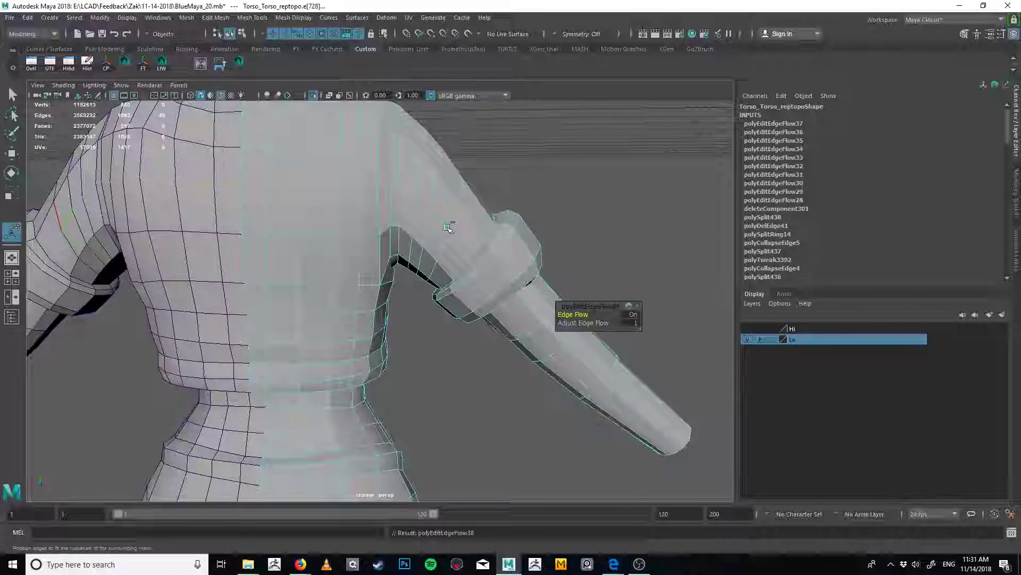
{"action": "double_click", "coordinate": [449, 190]}
{"action": "key", "text": "g"}
{"action": "left_click_drag", "start_coordinate": [452, 191], "coordinate": [436, 206], "text": "alt"}
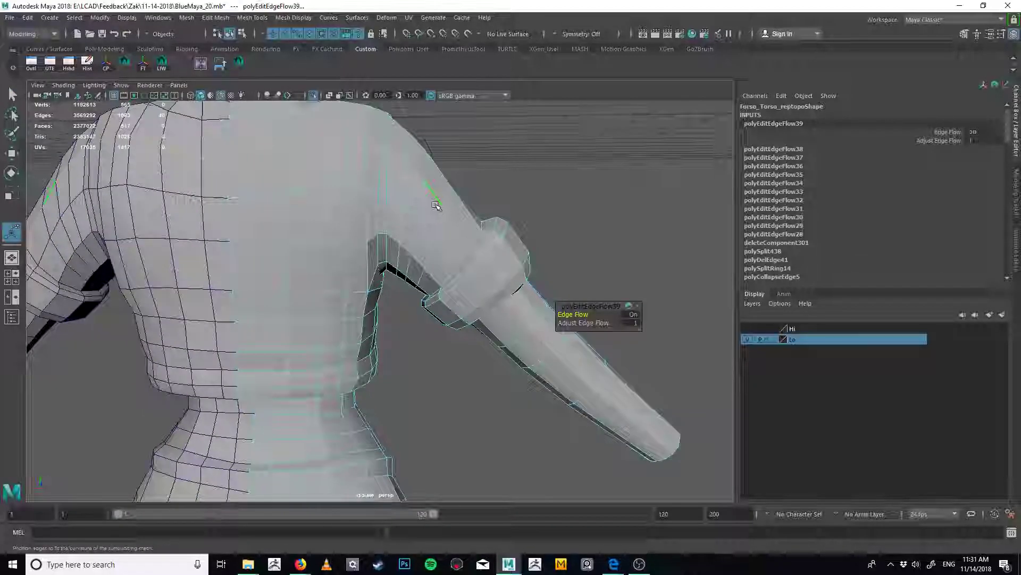
Apply Edit Edge Flow to an edge loop along the outer side of the upper arm
{"action": "double_click", "coordinate": [440, 234]}
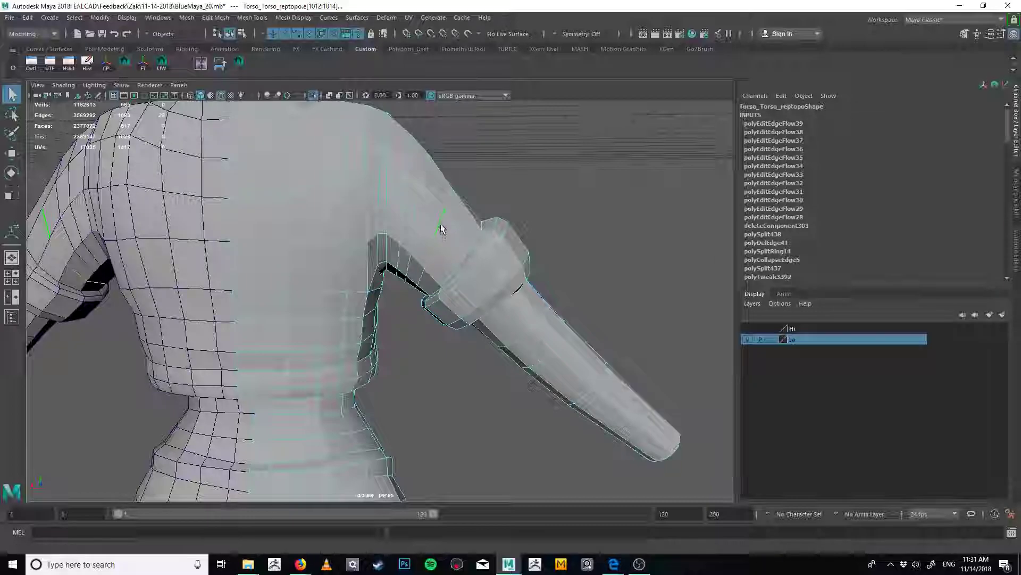
{"action": "middle_click_drag", "start_coordinate": [445, 227], "coordinate": [497, 324], "text": "alt"}
{"action": "left_click_drag", "start_coordinate": [495, 234], "coordinate": [234, 221], "text": "alt"}
{"action": "left_click_drag", "start_coordinate": [399, 226], "coordinate": [378, 273], "text": "alt"}
{"action": "middle_click_drag", "start_coordinate": [319, 279], "coordinate": [389, 248], "text": "alt"}
{"action": "left_click_drag", "start_coordinate": [390, 247], "coordinate": [422, 271], "text": "alt"}
{"action": "right_click_drag", "start_coordinate": [399, 273], "coordinate": [352, 276], "text": "alt"}
{"action": "left_click_drag", "start_coordinate": [352, 276], "coordinate": [278, 306], "text": "alt"}
{"action": "double_click", "coordinate": [250, 297]}
{"action": "key", "text": "g"}
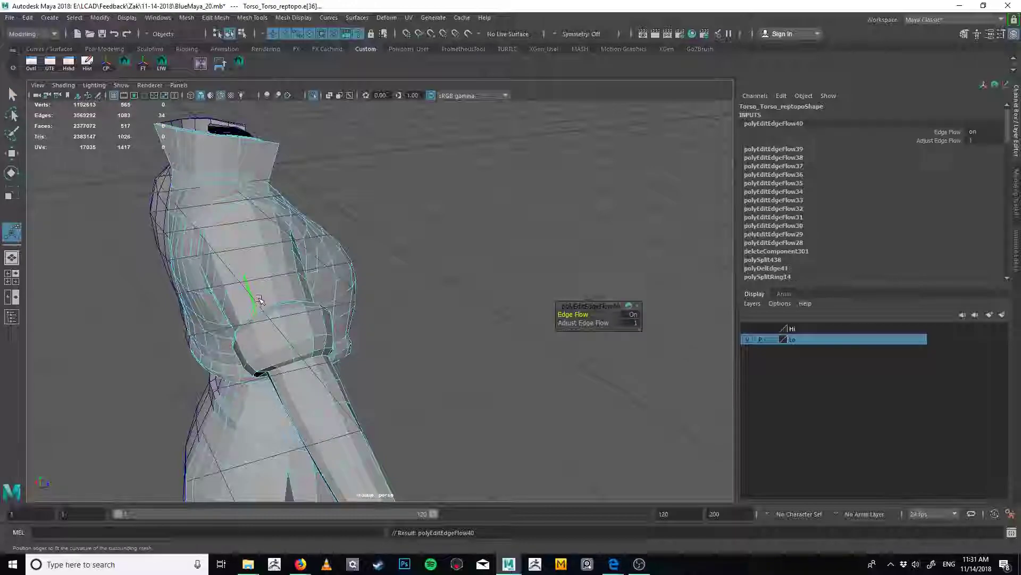
Apply Edit Edge Flow to the neighbouring loop on the outer arm and to the loop near the collar base
{"action": "double_click", "coordinate": [286, 320]}
{"action": "key", "text": "g"}
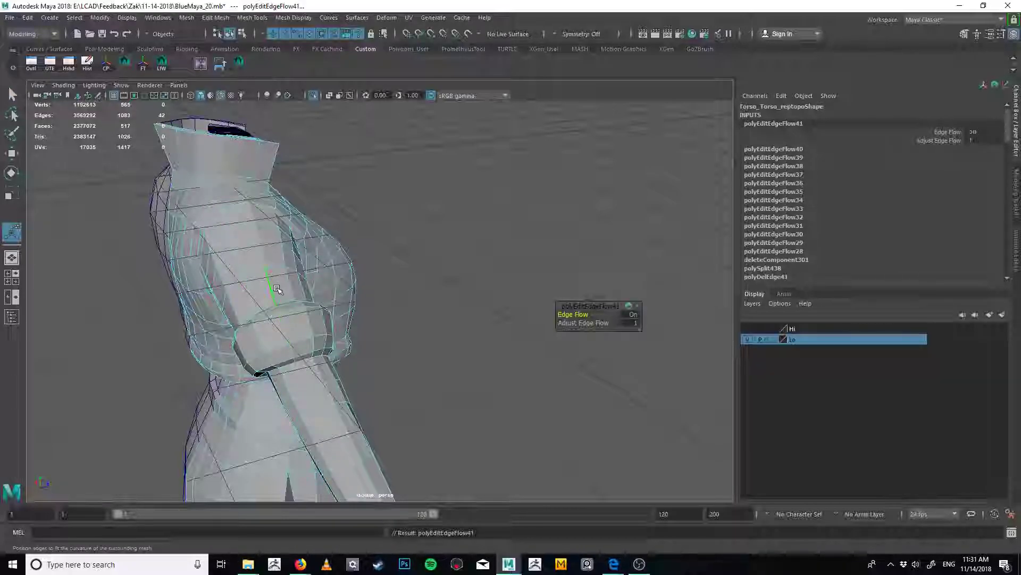
{"action": "key", "text": "ctrl+z"}
{"action": "key", "text": "g"}
{"action": "double_click", "coordinate": [214, 161]}
{"action": "key", "text": "g"}
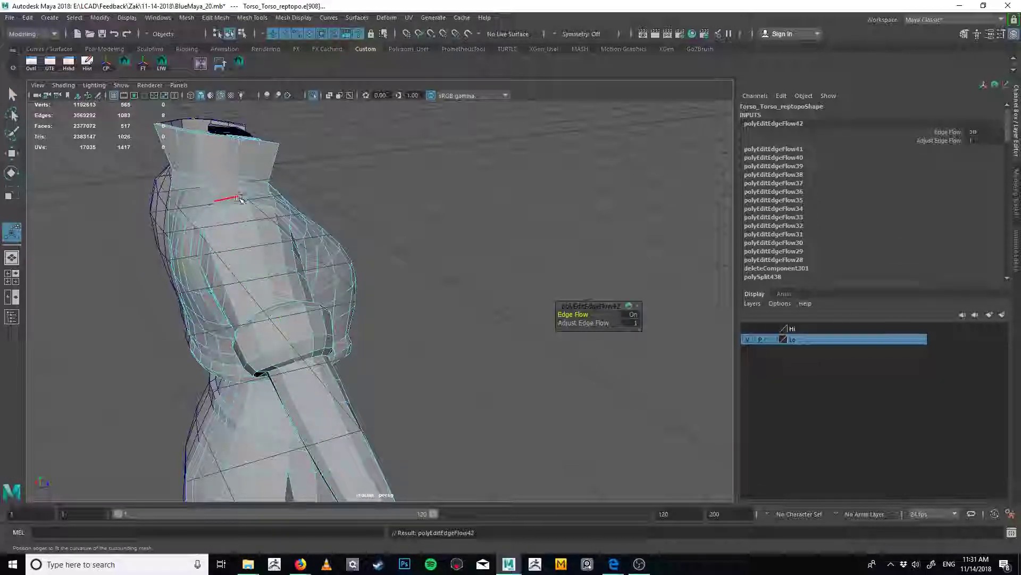
Reposition the vertices on the upper back just below the base of the collar
{"action": "left_click_drag", "start_coordinate": [239, 198], "coordinate": [316, 215], "text": "alt"}
{"action": "right_click_drag", "start_coordinate": [270, 215], "coordinate": [250, 215]}
{"action": "left_click", "coordinate": [313, 155]}
{"action": "left_click", "coordinate": [329, 129]}
{"action": "key", "text": "w"}
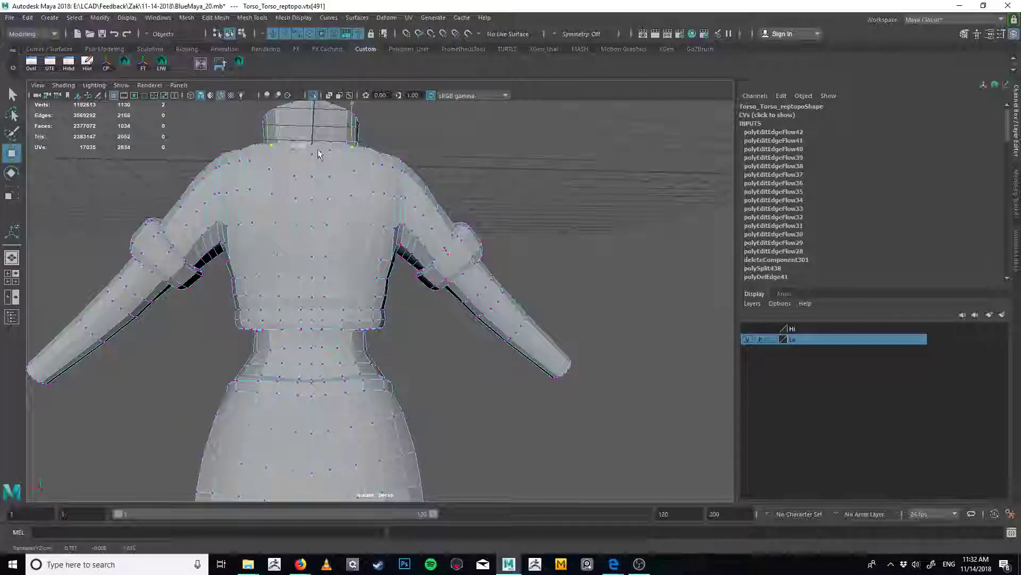
{"action": "left_click", "coordinate": [314, 141]}
{"action": "key", "text": "w"}
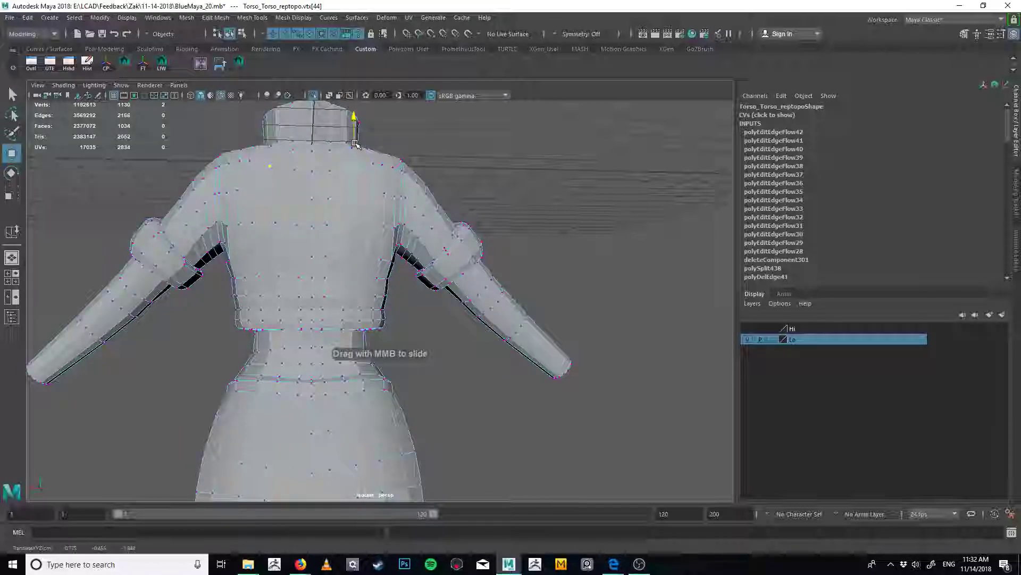
Insert an edge loop around the upper sleeve
{"action": "left_click_drag", "start_coordinate": [365, 181], "coordinate": [386, 322], "text": "alt"}
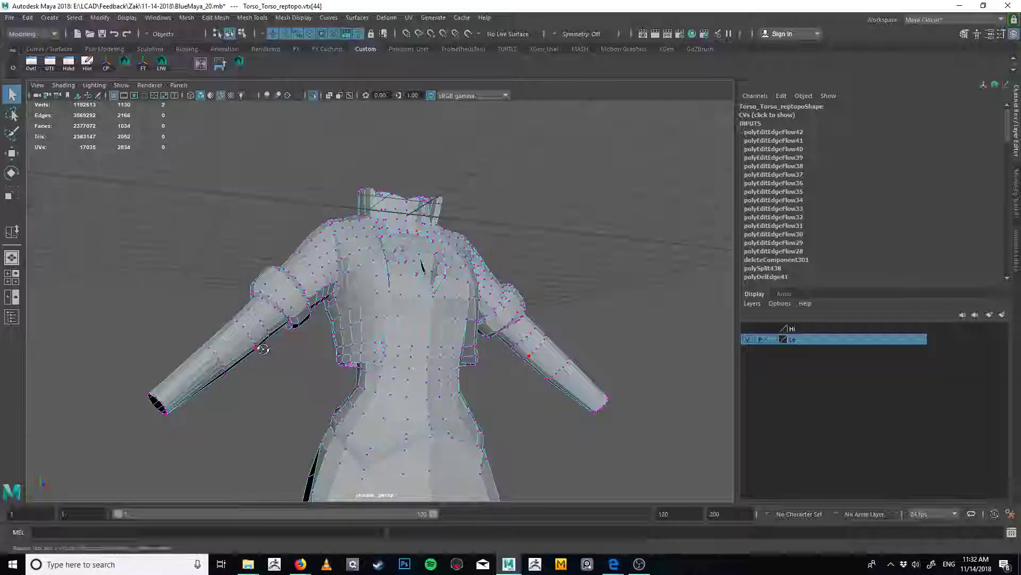
{"action": "left_click_drag", "start_coordinate": [262, 349], "coordinate": [315, 304], "text": "alt"}
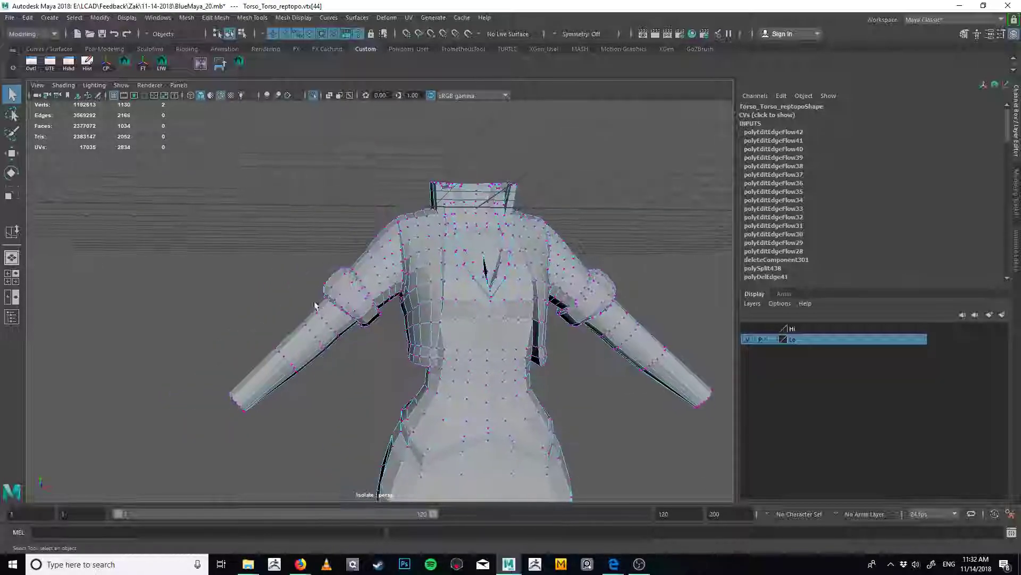
{"action": "right_click_drag", "start_coordinate": [315, 305], "coordinate": [281, 237], "text": "alt"}
{"action": "key", "text": "g"}
{"action": "left_click", "coordinate": [361, 259]}
{"action": "key", "text": "q"}
Split the faces at the centre of the chest above the neckline slit with new edges
{"action": "right_click_drag", "start_coordinate": [404, 247], "coordinate": [455, 225]}
{"action": "left_click_drag", "start_coordinate": [455, 224], "coordinate": [333, 290], "text": "alt"}
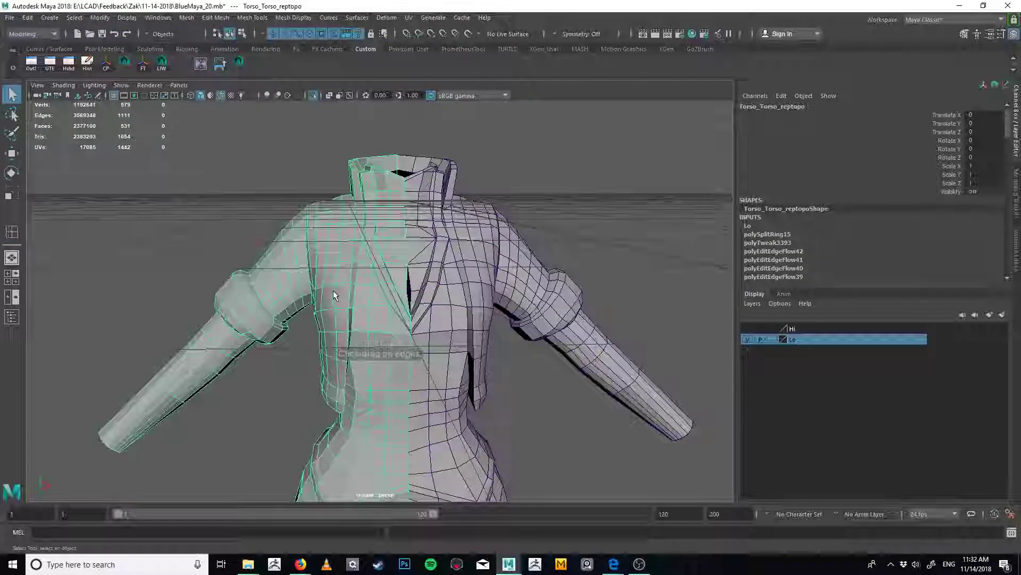
{"action": "middle_click_drag", "start_coordinate": [333, 289], "coordinate": [313, 320], "text": "alt"}
{"action": "right_click_drag", "start_coordinate": [313, 319], "coordinate": [368, 308], "text": "alt"}
{"action": "key", "text": "ctrl+shift+x"}
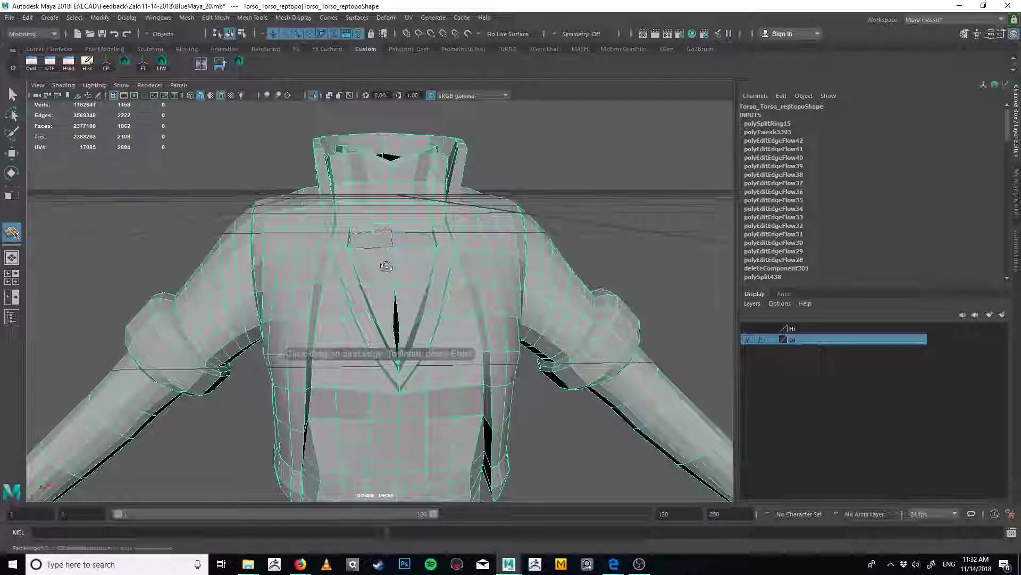
{"action": "scroll", "coordinate": [386, 267], "scroll_direction": "up", "scroll_amount": 3}
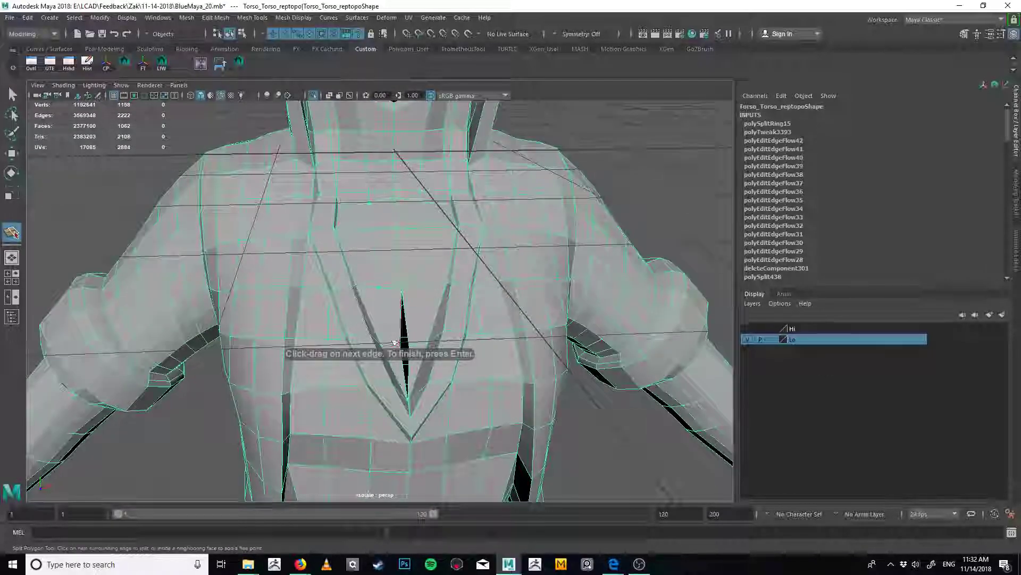
{"action": "key", "text": "ctrl+z"}
{"action": "key", "text": "ctrl+z"}
{"action": "key", "text": "ctrl+z"}
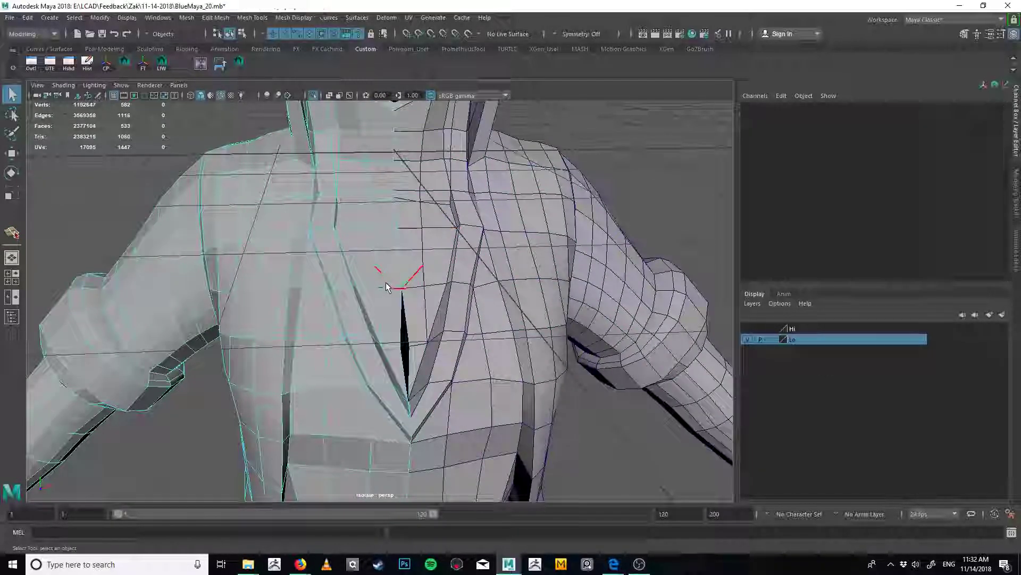
Undo the edge deletion above the neckline slit and merge the stray chest vertex into its neighbour there
{"action": "key", "text": "ctrl+z"}
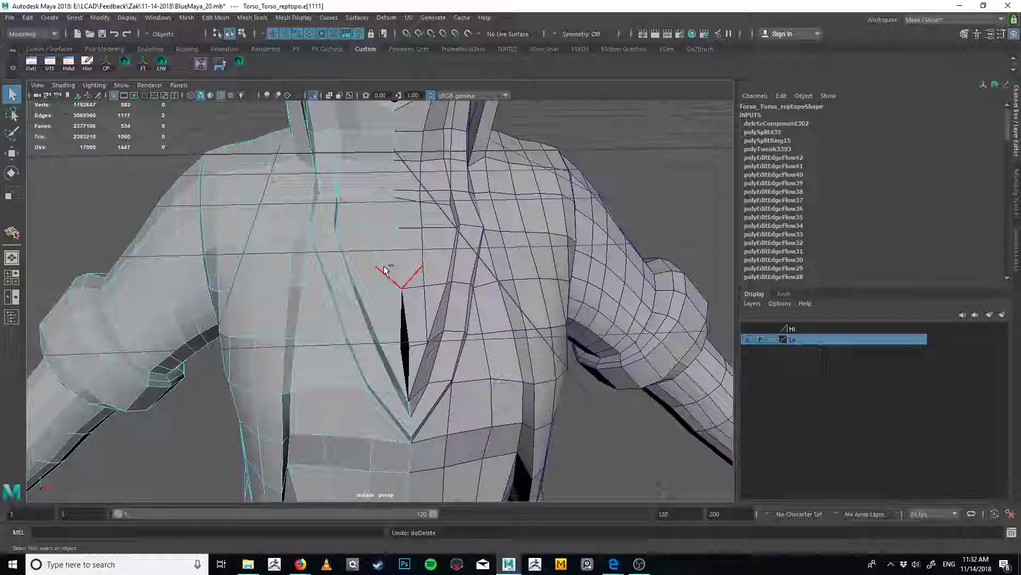
{"action": "key", "text": "F9"}
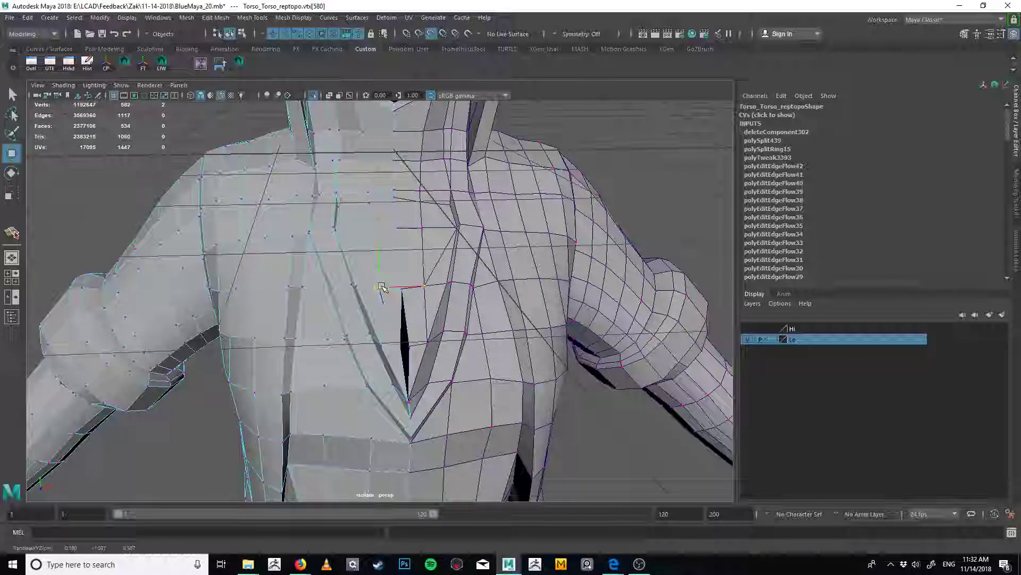
{"action": "right_click_drag", "start_coordinate": [381, 287], "coordinate": [378, 263], "text": "shift"}
{"action": "key", "text": "q"}
{"action": "left_click_drag", "start_coordinate": [378, 263], "coordinate": [351, 282], "text": "alt"}
{"action": "middle_click_drag", "start_coordinate": [351, 283], "coordinate": [363, 322], "text": "alt"}
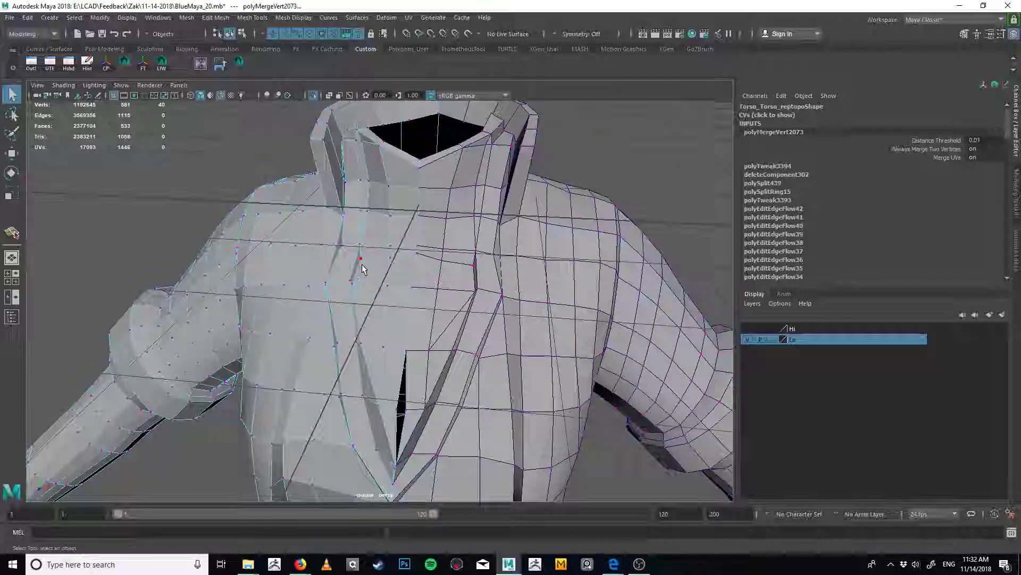
Reposition the row of vertices across the upper chest, from the collar fold to the centre seam
{"action": "left_click", "coordinate": [361, 259]}
{"action": "key", "text": "w"}
{"action": "left_click_drag", "start_coordinate": [362, 260], "coordinate": [364, 249]}
{"action": "left_click", "coordinate": [390, 247]}
{"action": "key", "text": "w"}
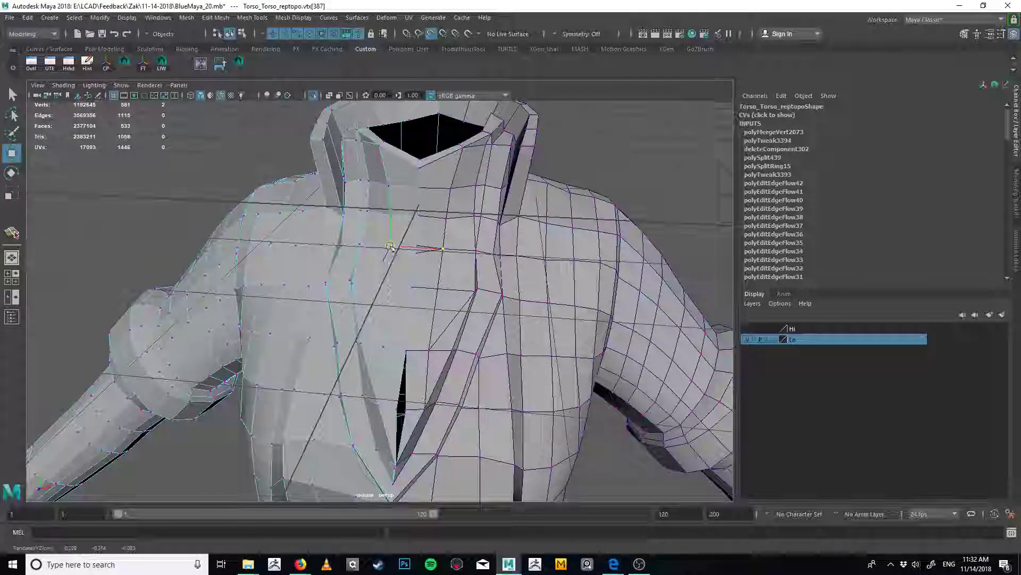
{"action": "left_click", "coordinate": [418, 252]}
{"action": "key", "text": "w"}
{"action": "left_click_drag", "start_coordinate": [420, 251], "coordinate": [461, 253], "text": "alt"}
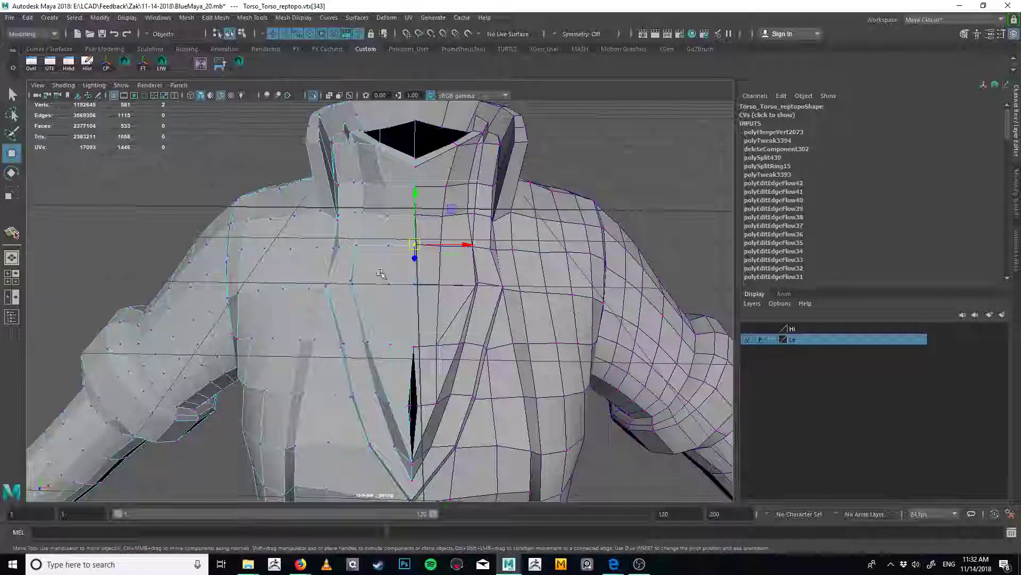
Merge the overlapping vertices on the upper chest and move the slit's edge vertex onto the centre line
{"action": "key", "text": "q"}
{"action": "left_click_drag", "start_coordinate": [551, 176], "coordinate": [391, 350]}
{"action": "key", "text": "g"}
{"action": "left_click", "coordinate": [410, 408]}
{"action": "key", "text": "w"}
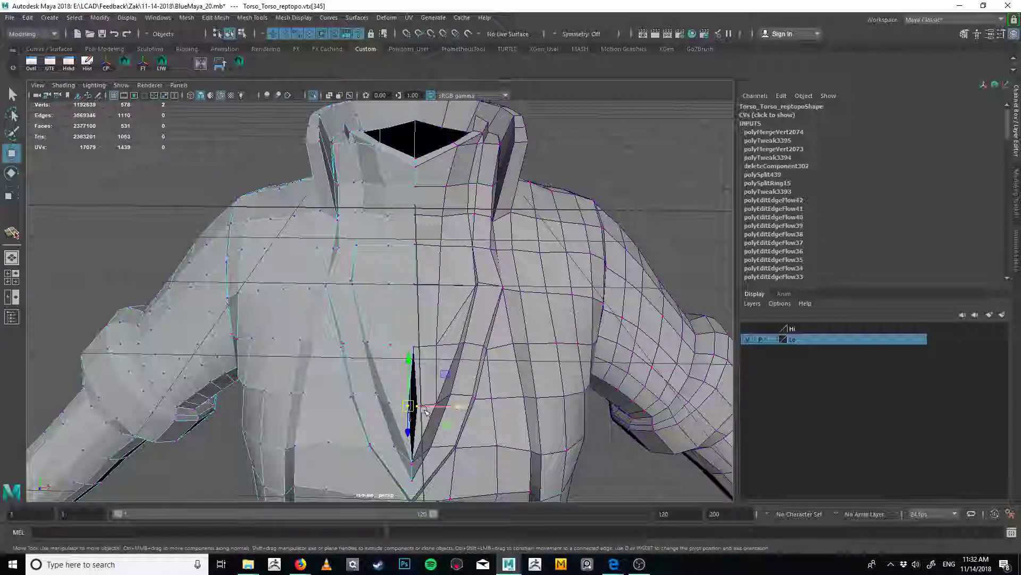
{"action": "left_click_drag", "start_coordinate": [447, 379], "coordinate": [440, 369], "text": "alt"}
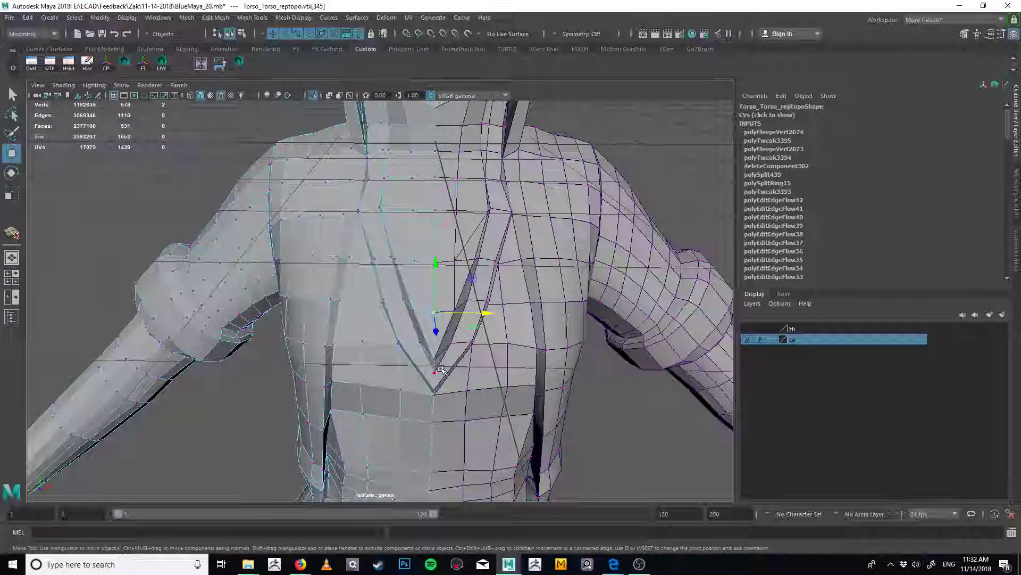
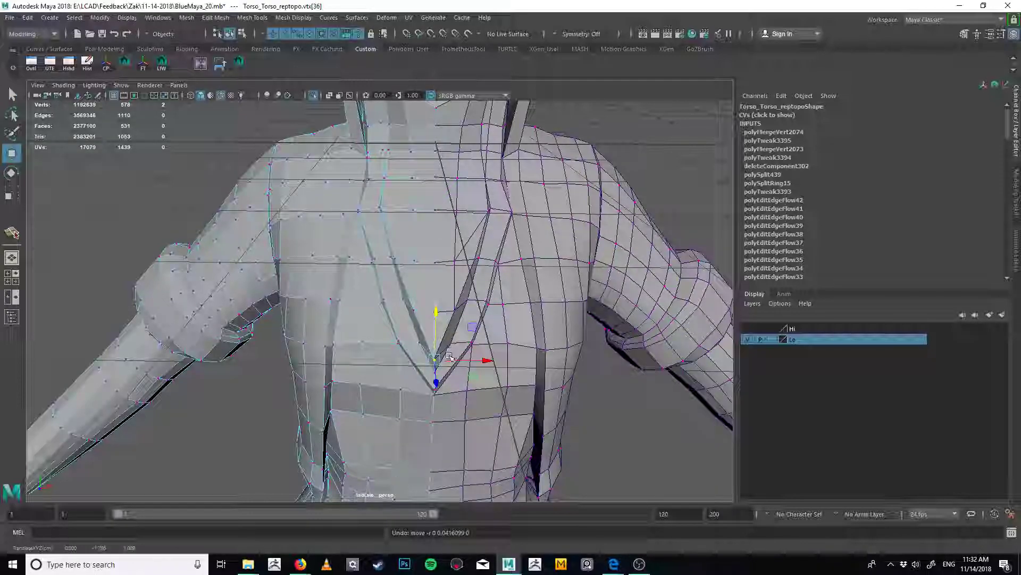
Merge the overlapping vertices at the inner point of the V-neckline and adjust the merged vertex's height
{"action": "key", "text": "4"}
{"action": "scroll", "coordinate": [447, 373], "scroll_direction": "up", "scroll_amount": 5}
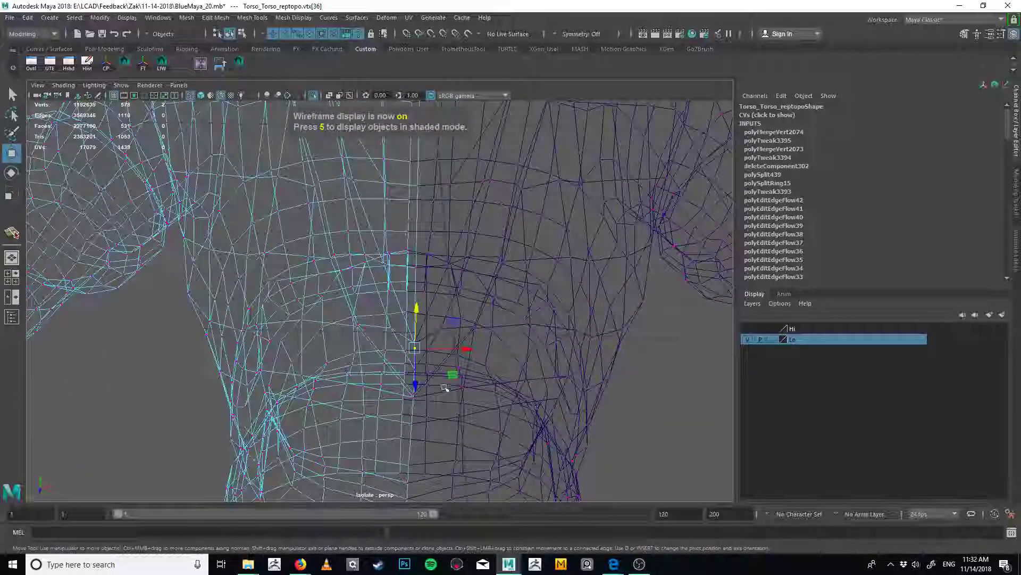
{"action": "key", "text": "q"}
{"action": "key", "text": "g"}
{"action": "key", "text": "5"}
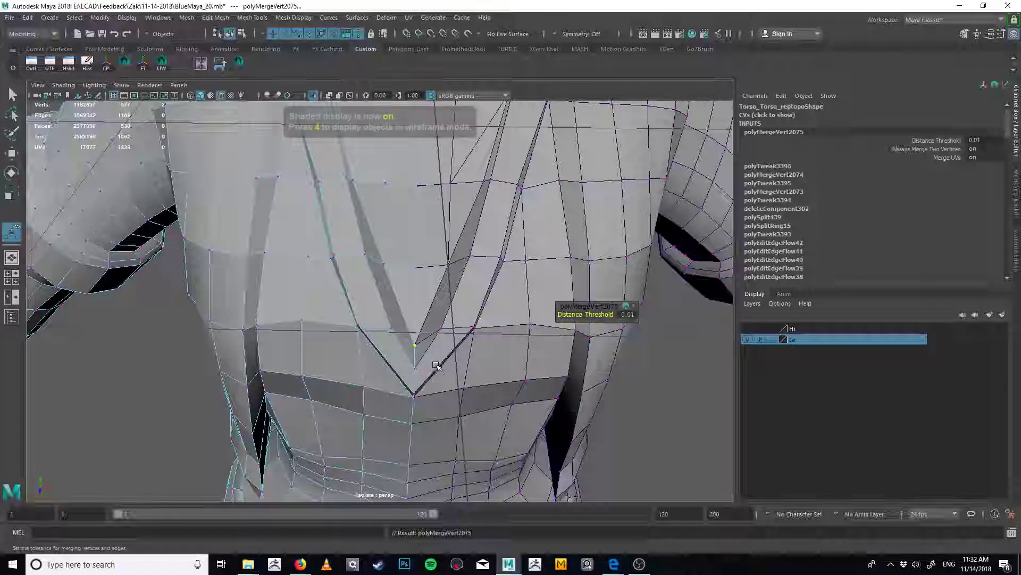
{"action": "mouse_move", "coordinate": [437, 350]}
{"action": "left_mouse_down", "text": "alt"}
{"action": "mouse_move", "coordinate": [440, 364]}
{"action": "mouse_move", "coordinate": [419, 316]}
{"action": "left_mouse_up", "text": "alt"}
{"action": "key", "text": "w"}
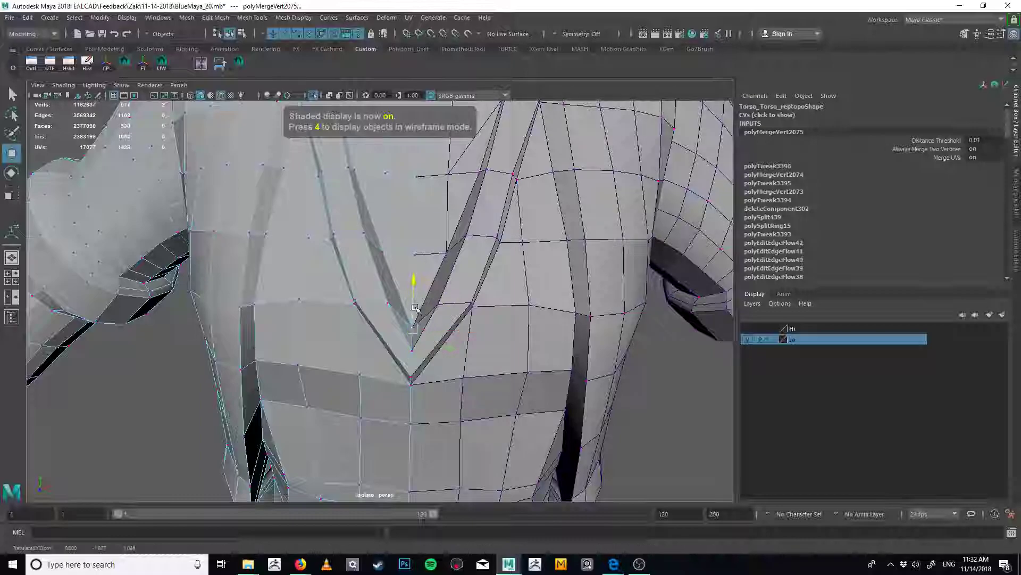
{"action": "scroll", "coordinate": [415, 308], "scroll_direction": "down", "scroll_amount": 8}
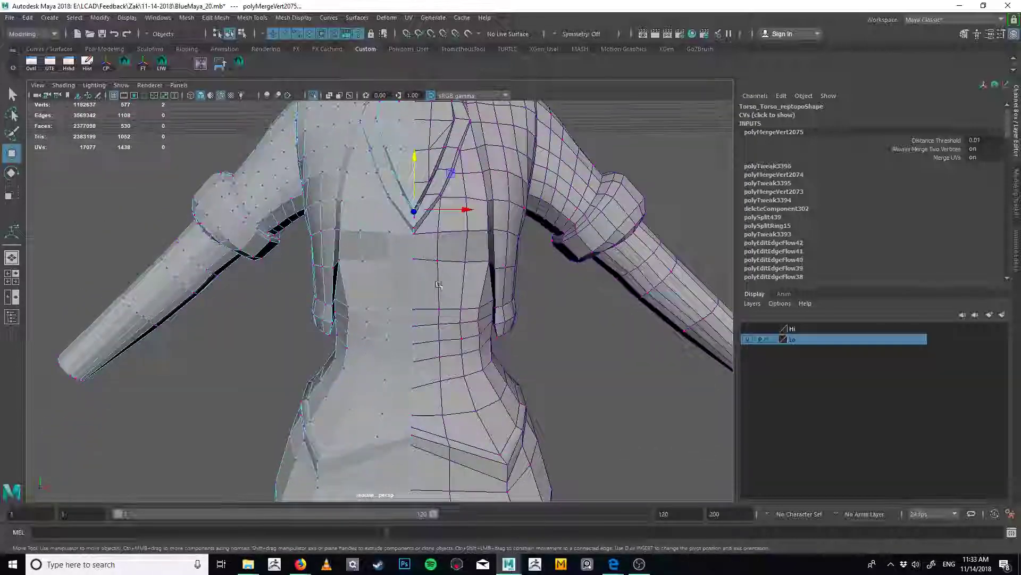
Select the horizontal edges across the front below the neckline point and adjust their scale and height
{"action": "mouse_move", "coordinate": [439, 286]}
{"action": "left_mouse_down", "text": "alt"}
{"action": "mouse_move", "coordinate": [482, 285]}
{"action": "mouse_move", "coordinate": [440, 293]}
{"action": "left_mouse_up", "text": "alt"}
{"action": "key", "text": "q"}
{"action": "right_click_drag", "start_coordinate": [406, 314], "coordinate": [406, 261]}
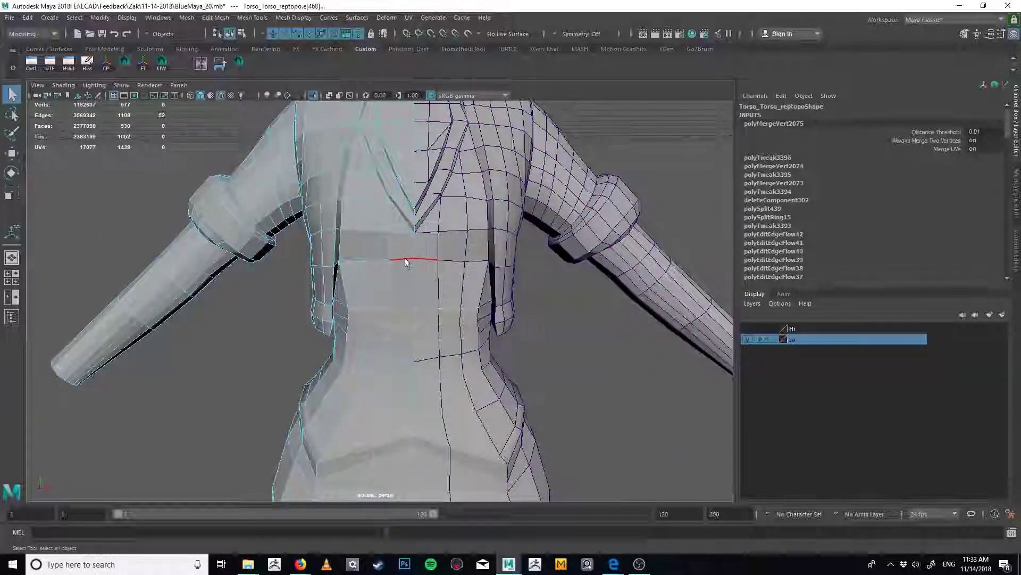
{"action": "double_click", "coordinate": [412, 270]}
{"action": "left_click_drag", "start_coordinate": [551, 232], "coordinate": [499, 224], "text": "alt"}
{"action": "scroll", "coordinate": [479, 234], "scroll_direction": "down", "scroll_amount": 5}
{"action": "left_click_drag", "start_coordinate": [434, 263], "coordinate": [407, 299], "text": "alt"}
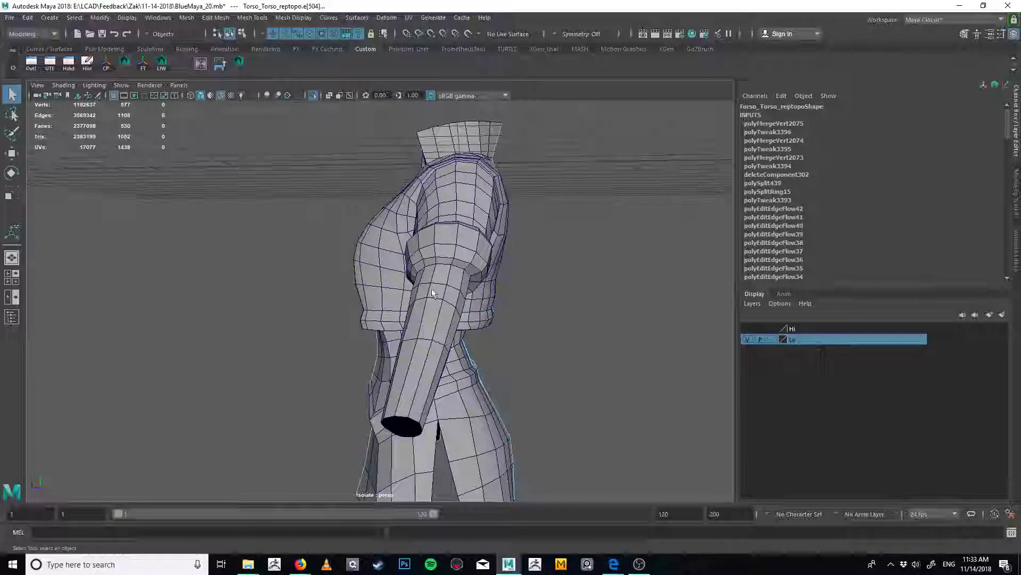
{"action": "mouse_move", "coordinate": [560, 292]}
{"action": "left_mouse_down", "text": "alt"}
{"action": "mouse_move", "coordinate": [577, 287]}
{"action": "mouse_move", "coordinate": [556, 288]}
{"action": "left_mouse_up", "text": "alt"}
{"action": "left_click_drag", "start_coordinate": [424, 338], "coordinate": [414, 248], "text": "alt"}
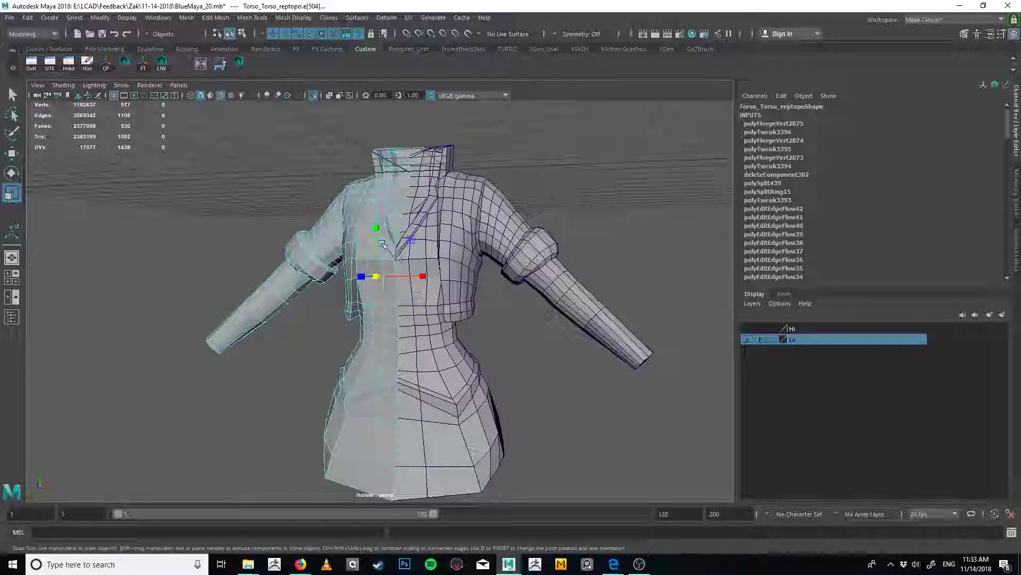
{"action": "key", "text": "w"}
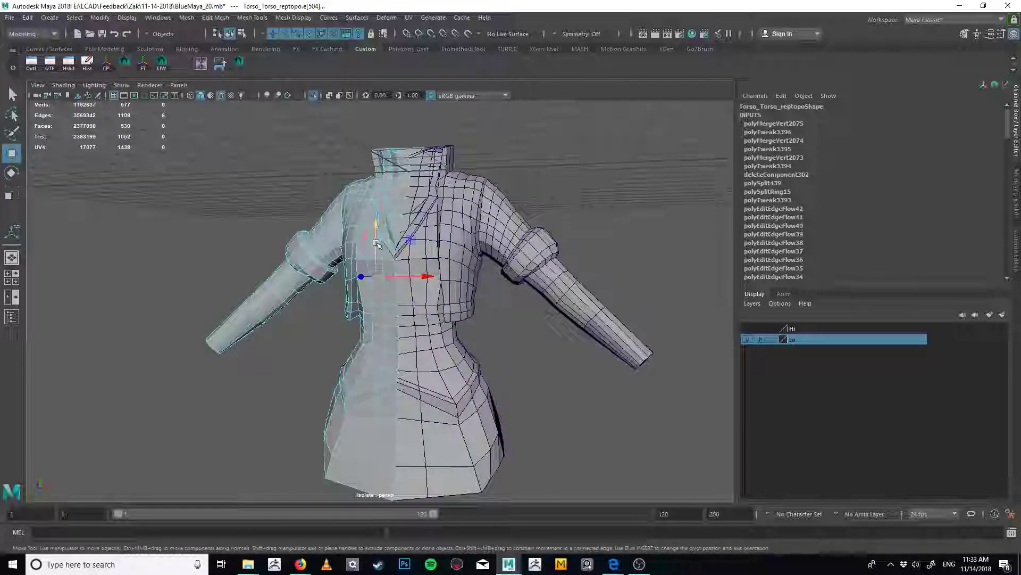
{"action": "left_click_drag", "start_coordinate": [413, 266], "coordinate": [480, 315], "text": "alt"}
{"action": "left_click_drag", "start_coordinate": [393, 264], "coordinate": [441, 321], "text": "alt"}
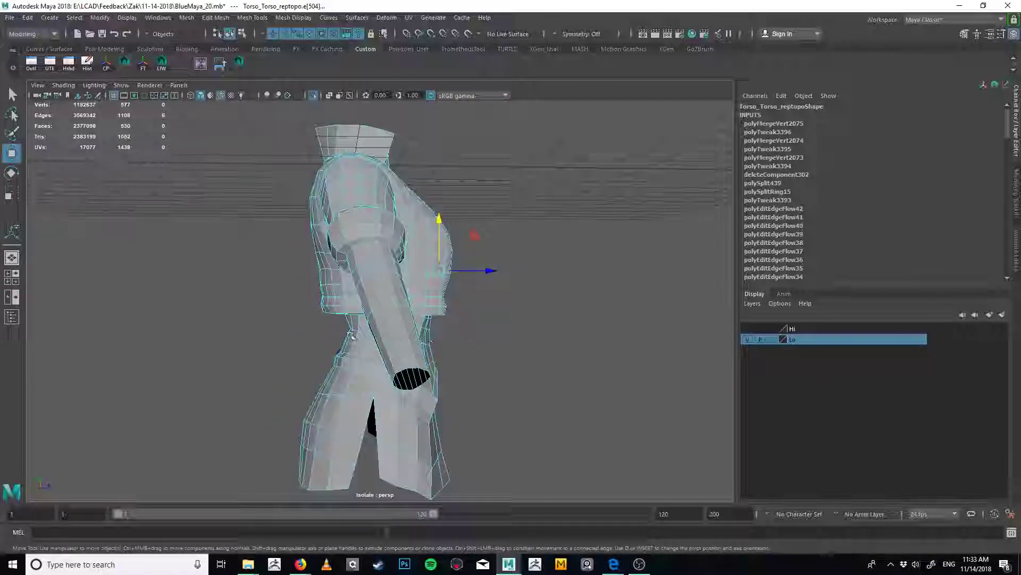
Flatten the edge loops around the waist below the jacket hem by scaling them vertically
{"action": "scroll", "coordinate": [442, 309], "scroll_direction": "up", "scroll_amount": 3}
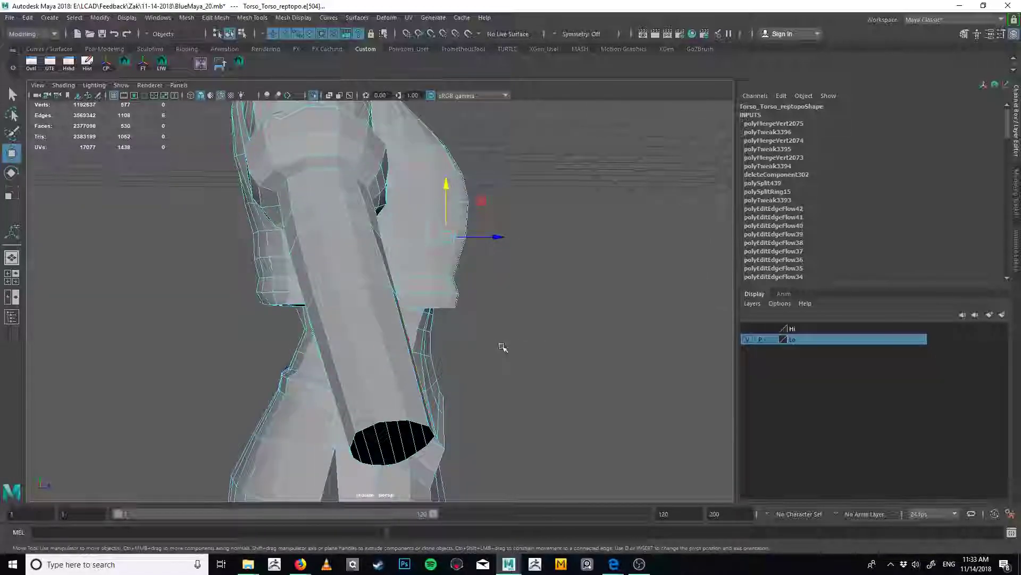
{"action": "left_click_drag", "start_coordinate": [503, 347], "coordinate": [369, 304], "text": "alt"}
{"action": "key", "text": "q"}
{"action": "key", "text": "r"}
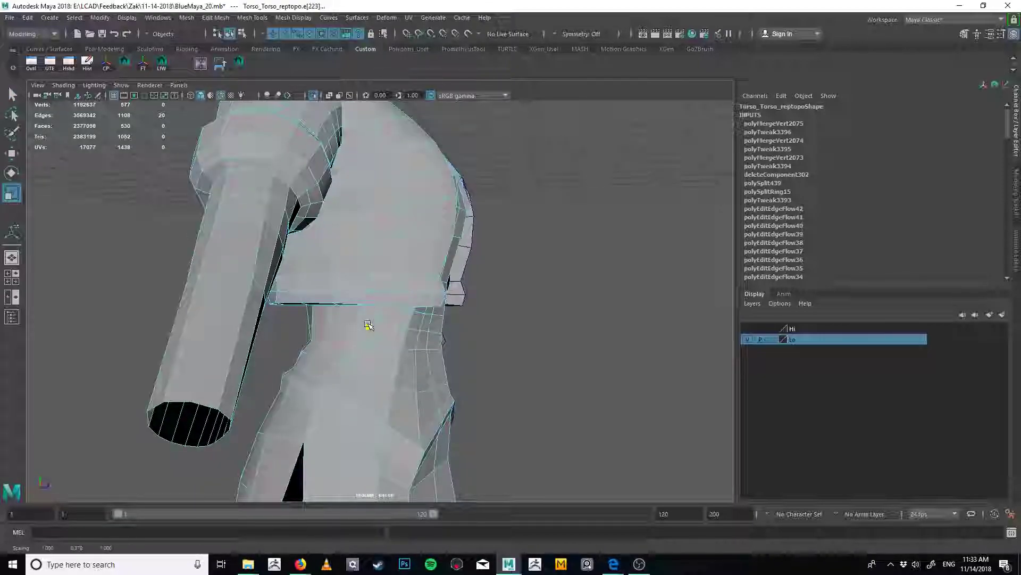
{"action": "key", "text": "r"}
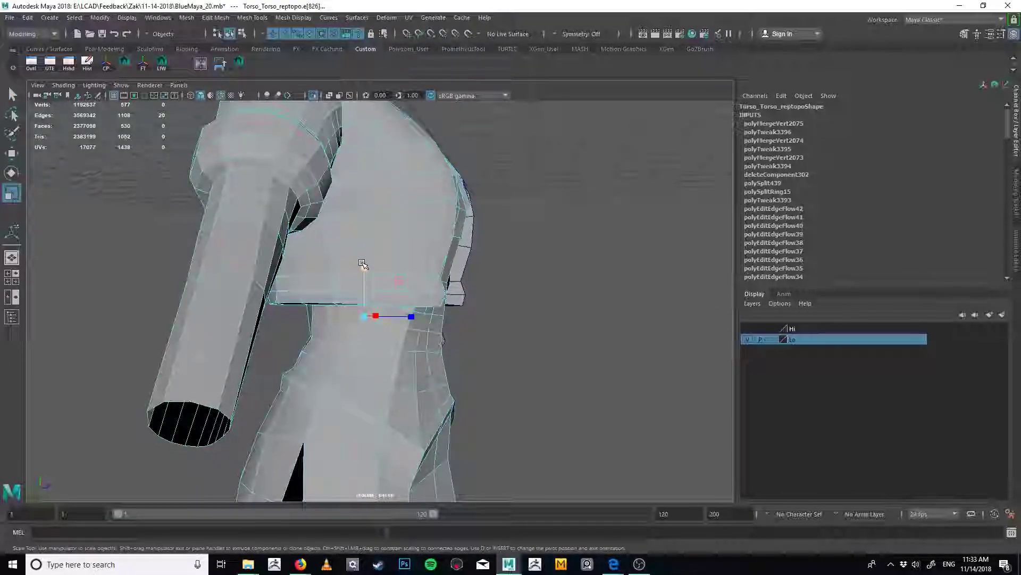
{"action": "left_click_drag", "start_coordinate": [363, 264], "coordinate": [554, 306]}
{"action": "key", "text": "r"}
Select the neighbouring edge loop at the jacket hem's height and adjust its scale and position
{"action": "key", "text": "q"}
{"action": "double_click", "coordinate": [398, 301]}
{"action": "key", "text": "r"}
{"action": "key", "text": "w"}
{"action": "key", "text": "q"}
Leave isolate view and compare the low-poly torso with the high-poly character by swapping the Lo and Hi layers
{"action": "left_click", "coordinate": [749, 341]}
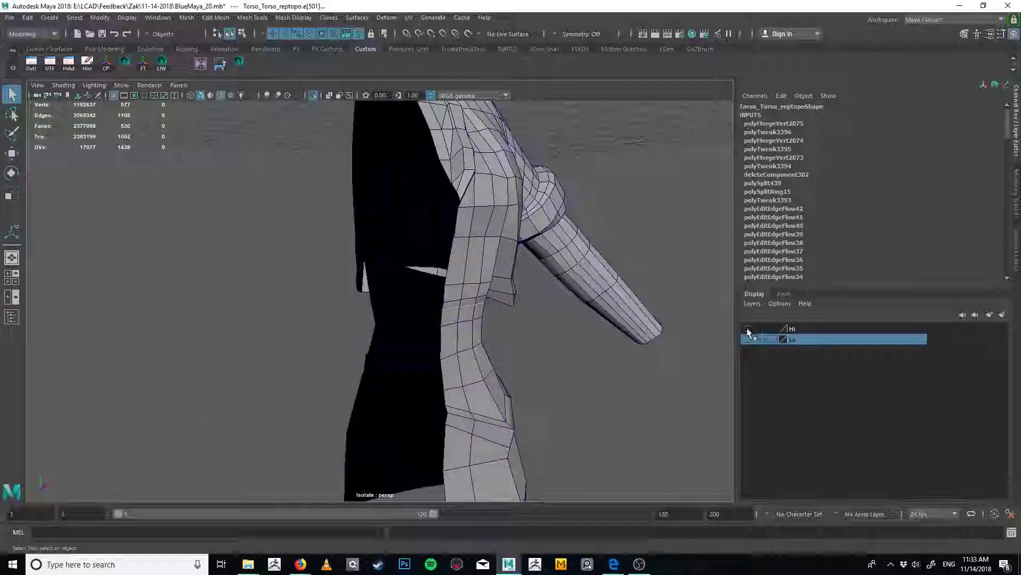
{"action": "left_click", "coordinate": [747, 329]}
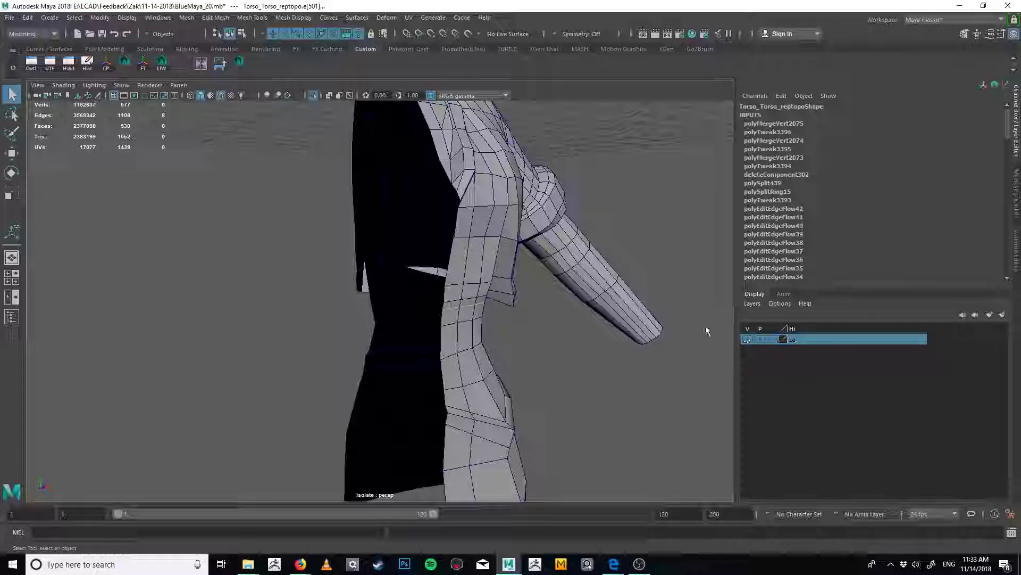
{"action": "left_click", "coordinate": [313, 95]}
{"action": "left_click_drag", "start_coordinate": [354, 185], "coordinate": [322, 201], "text": "alt"}
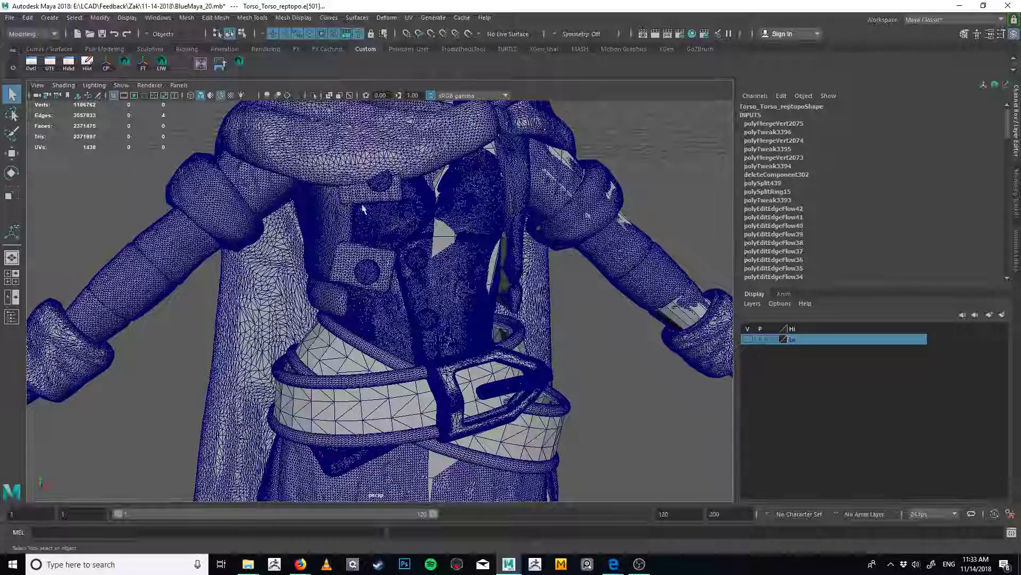
{"action": "left_click", "coordinate": [748, 329]}
{"action": "left_click", "coordinate": [748, 340]}
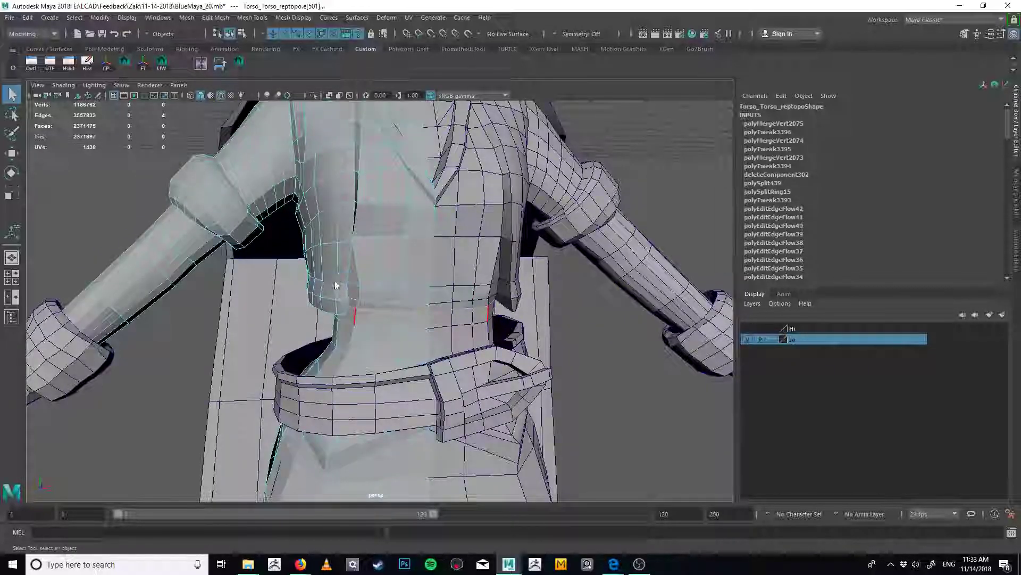
Delete the surplus edge loop around the waist above the belt
{"action": "right_click", "coordinate": [342, 303], "text": "ctrl"}
{"action": "right_click_drag", "start_coordinate": [405, 319], "coordinate": [392, 270], "text": "ctrl"}
{"action": "left_click_drag", "start_coordinate": [393, 284], "coordinate": [439, 288], "text": "alt"}
Flatten the edge loop around the midriff by scaling it vertically, and adjust its height
{"action": "right_click_drag", "start_coordinate": [426, 299], "coordinate": [414, 277]}
{"action": "double_click", "coordinate": [421, 286]}
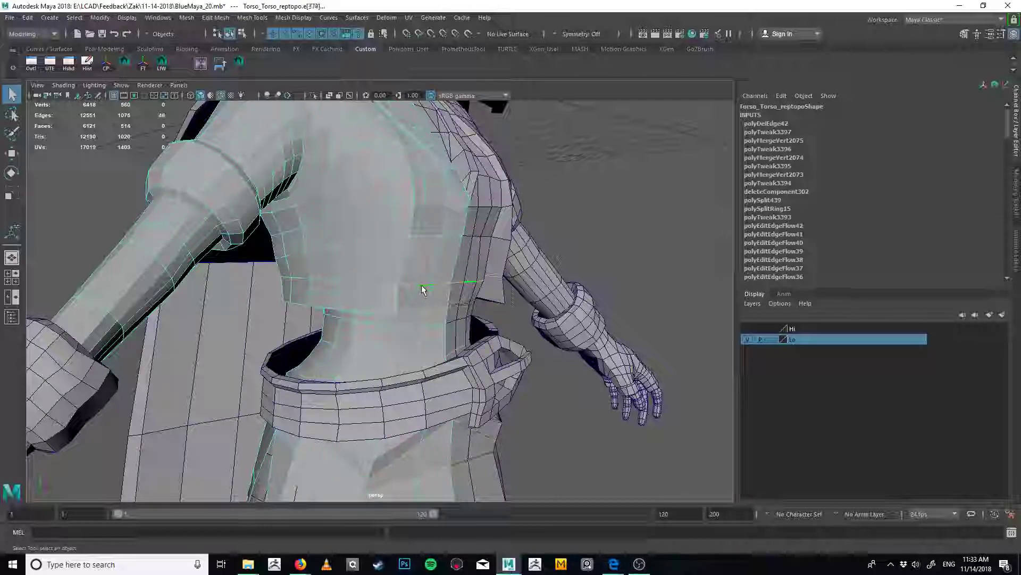
{"action": "left_click_drag", "start_coordinate": [426, 290], "coordinate": [376, 281], "text": "alt"}
{"action": "key", "text": "r"}
{"action": "left_click_drag", "start_coordinate": [368, 226], "coordinate": [367, 292]}
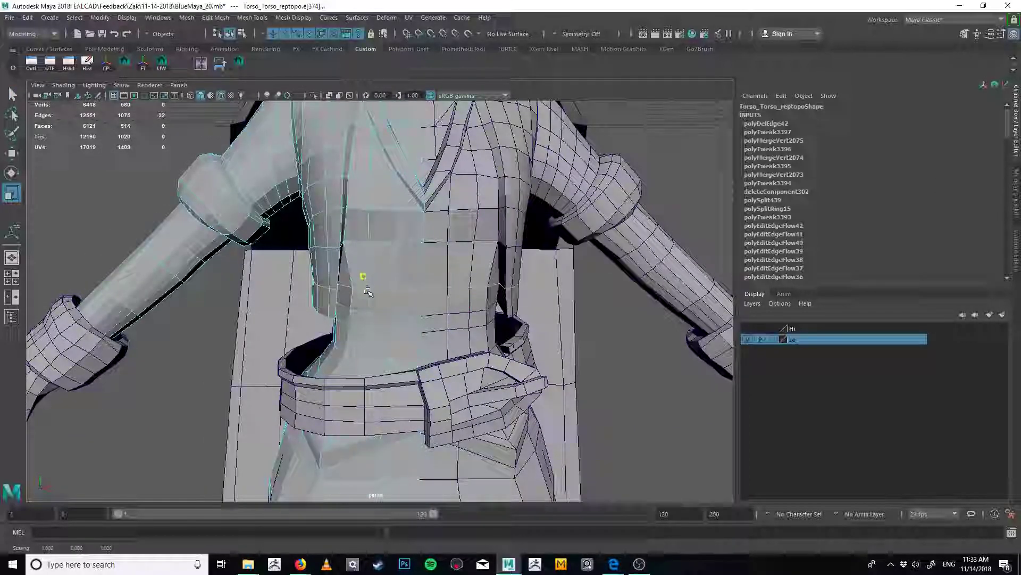
{"action": "key", "text": "w"}
{"action": "left_click_drag", "start_coordinate": [371, 251], "coordinate": [399, 289]}
Try Edit Edge Flow on the midriff edges above the belt and undo it
{"action": "key", "text": "q"}
{"action": "key", "text": "g"}
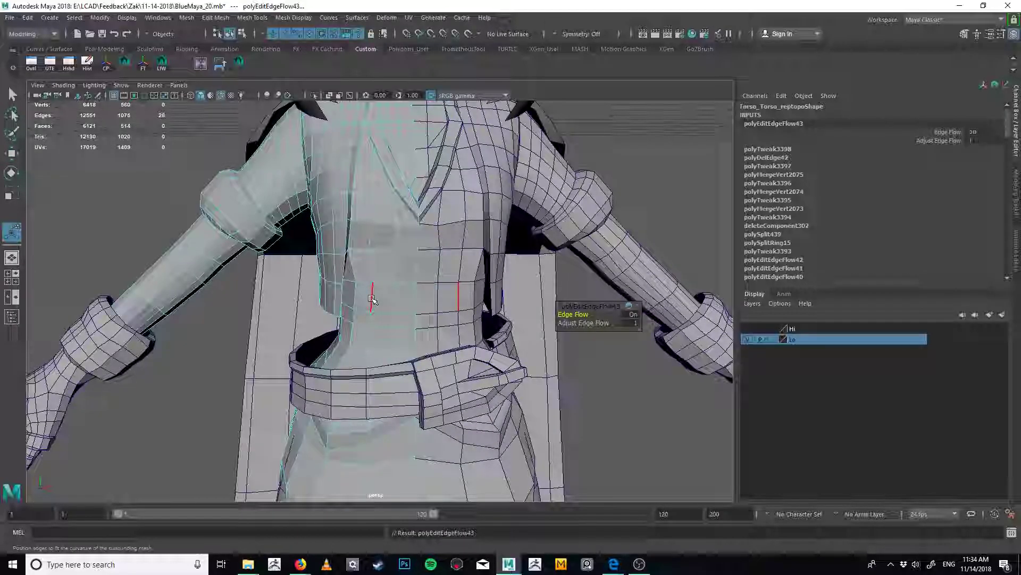
{"action": "key", "text": "ctrl+z"}
Examine the torso mesh in object mode against the rest of the low-poly character
{"action": "right_click_drag", "start_coordinate": [388, 300], "coordinate": [343, 300], "text": "alt"}
{"action": "middle_click_drag", "start_coordinate": [343, 301], "coordinate": [381, 229], "text": "alt"}
{"action": "left_click_drag", "start_coordinate": [383, 230], "coordinate": [433, 316], "text": "alt"}
{"action": "right_click_drag", "start_coordinate": [433, 316], "coordinate": [399, 319], "text": "alt"}
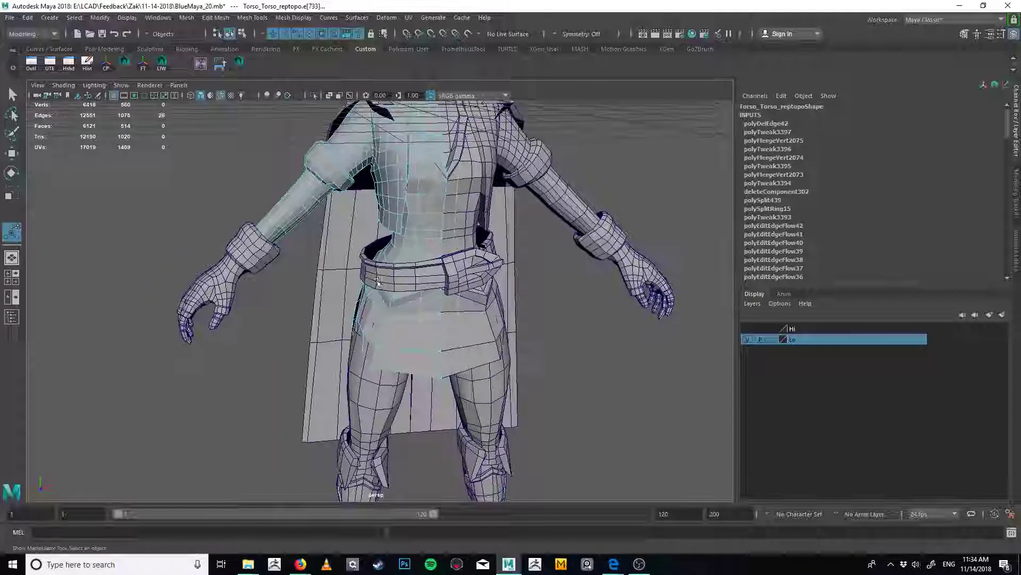
{"action": "middle_click_drag", "start_coordinate": [436, 340], "coordinate": [418, 461], "text": "alt"}
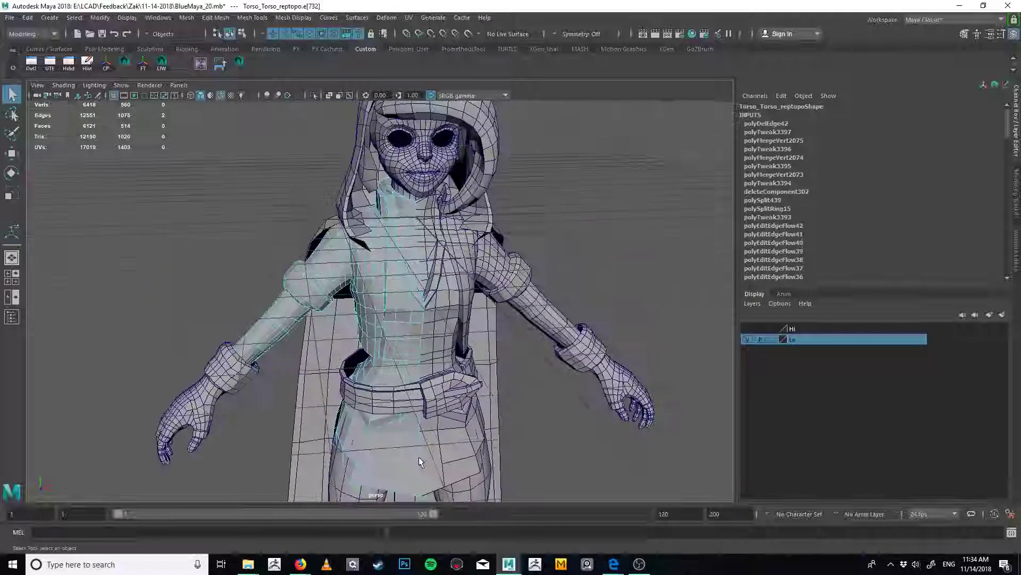
{"action": "right_click_drag", "start_coordinate": [451, 303], "coordinate": [476, 279]}
{"action": "left_click", "coordinate": [466, 298]}
{"action": "left_click", "coordinate": [403, 345]}
{"action": "middle_click_drag", "start_coordinate": [485, 462], "coordinate": [492, 378], "text": "alt"}
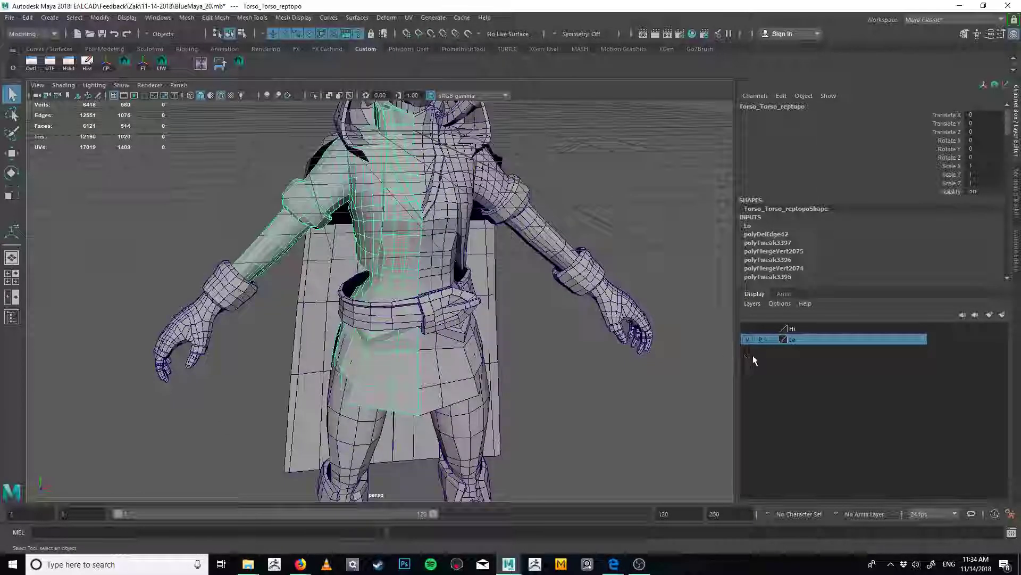
{"action": "left_click", "coordinate": [748, 340]}
{"action": "left_click", "coordinate": [749, 341]}
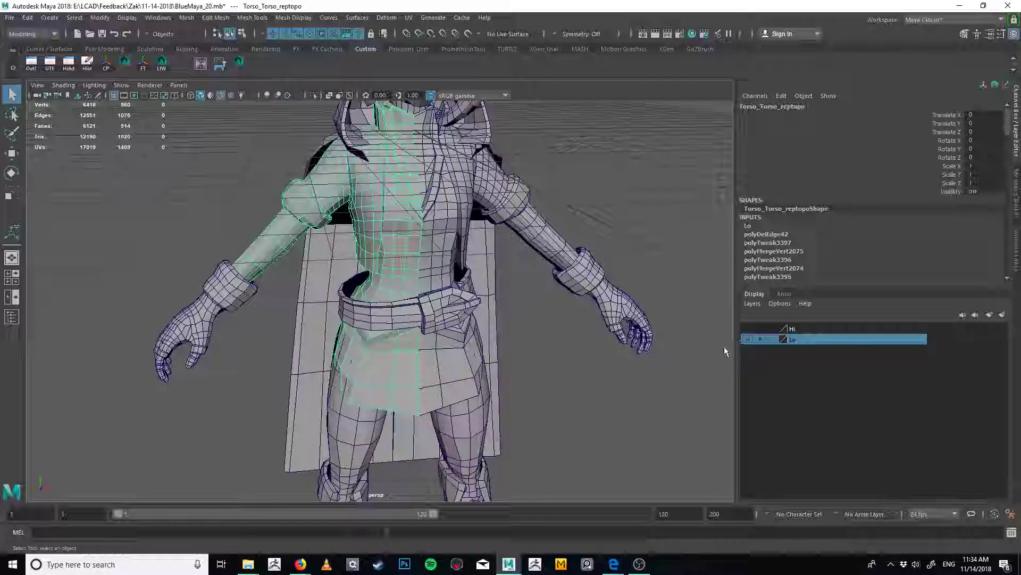
Select the hem edges at the front side of the skirt and reposition them
{"action": "middle_click_drag", "start_coordinate": [584, 322], "coordinate": [577, 272], "text": "alt"}
{"action": "right_click_drag", "start_coordinate": [577, 271], "coordinate": [569, 358], "text": "alt"}
{"action": "left_click_drag", "start_coordinate": [568, 358], "coordinate": [538, 373], "text": "alt"}
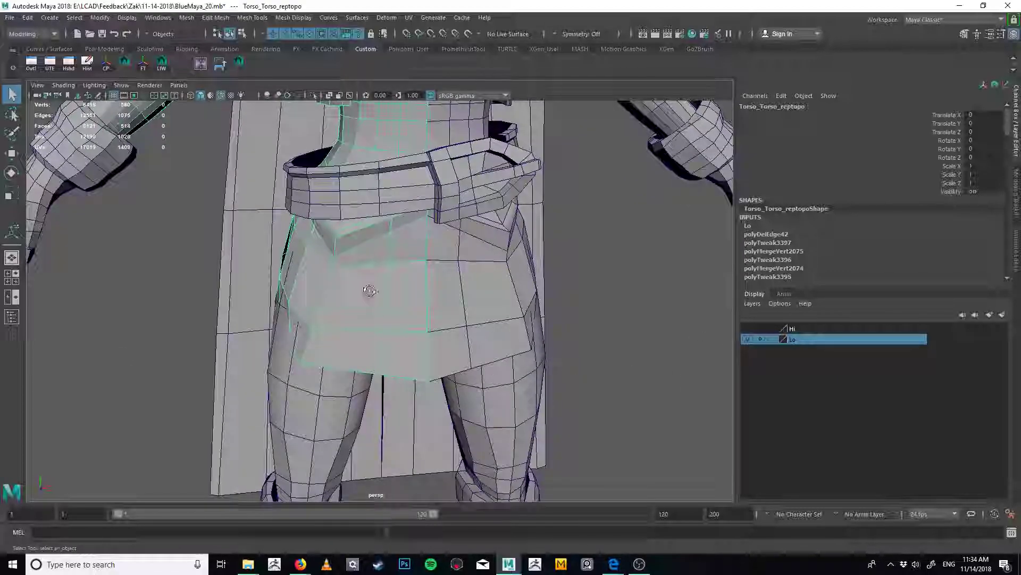
{"action": "left_click_drag", "start_coordinate": [369, 291], "coordinate": [524, 319], "text": "alt"}
{"action": "key", "text": "4"}
{"action": "left_click", "coordinate": [275, 350]}
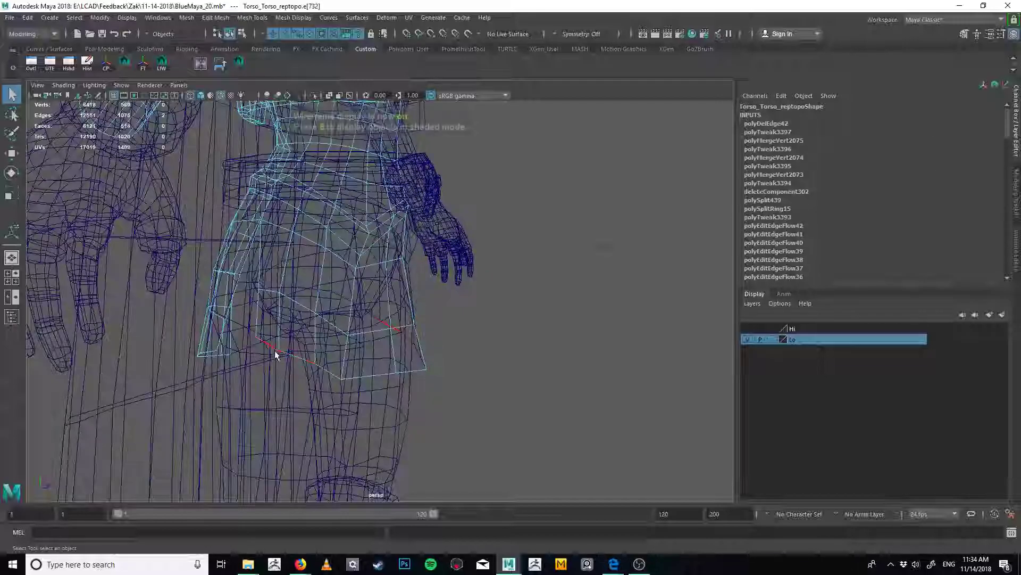
{"action": "left_click", "coordinate": [310, 363], "text": "shift"}
{"action": "mouse_move", "coordinate": [342, 360]}
{"action": "left_mouse_down", "text": "alt"}
{"action": "mouse_move", "coordinate": [267, 368]}
{"action": "mouse_move", "coordinate": [299, 348]}
{"action": "mouse_move", "coordinate": [277, 328]}
{"action": "mouse_move", "coordinate": [340, 341]}
{"action": "mouse_move", "coordinate": [282, 314]}
{"action": "mouse_move", "coordinate": [279, 296]}
{"action": "mouse_move", "coordinate": [286, 344]}
{"action": "left_mouse_up", "text": "alt"}
{"action": "key", "text": "5"}
{"action": "key", "text": "w"}
Reposition the vertical edge near the front side corner of the skirt
{"action": "key", "text": "q"}
{"action": "left_click", "coordinate": [277, 290]}
{"action": "key", "text": "w"}
{"action": "key", "text": "q"}
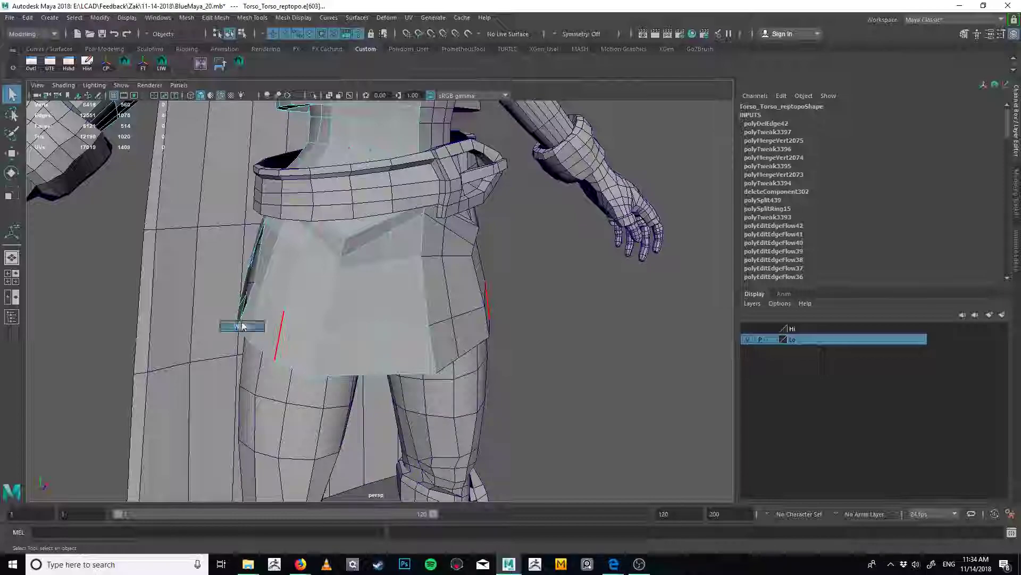
Reposition the vertex on the outer side of the skirt and compare the skirt's shape with the Hi layer
{"action": "left_click_drag", "start_coordinate": [258, 285], "coordinate": [266, 282], "text": "alt"}
{"action": "left_click", "coordinate": [265, 279]}
{"action": "key", "text": "w"}
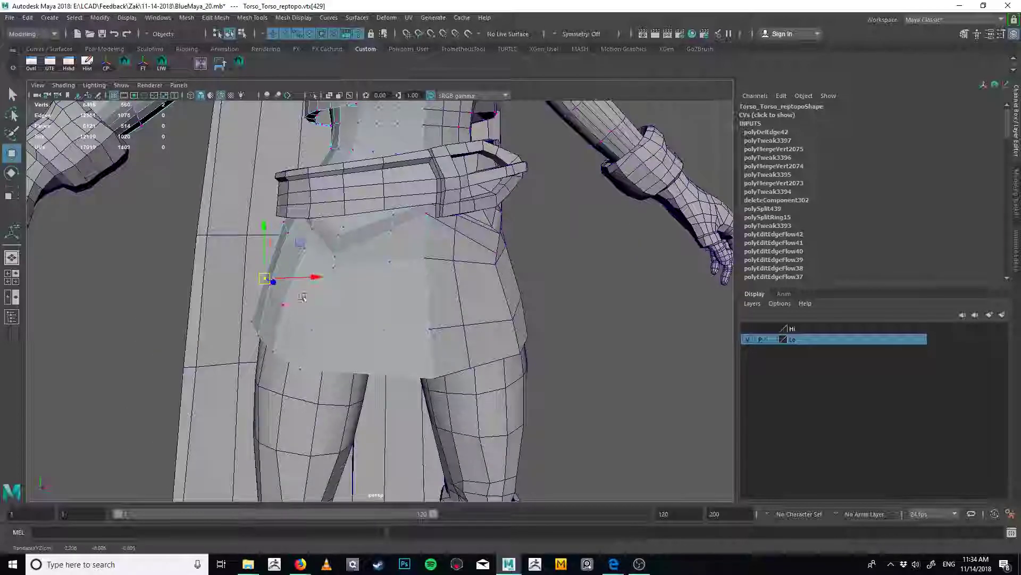
{"action": "left_click", "coordinate": [747, 329]}
{"action": "left_click", "coordinate": [745, 340]}
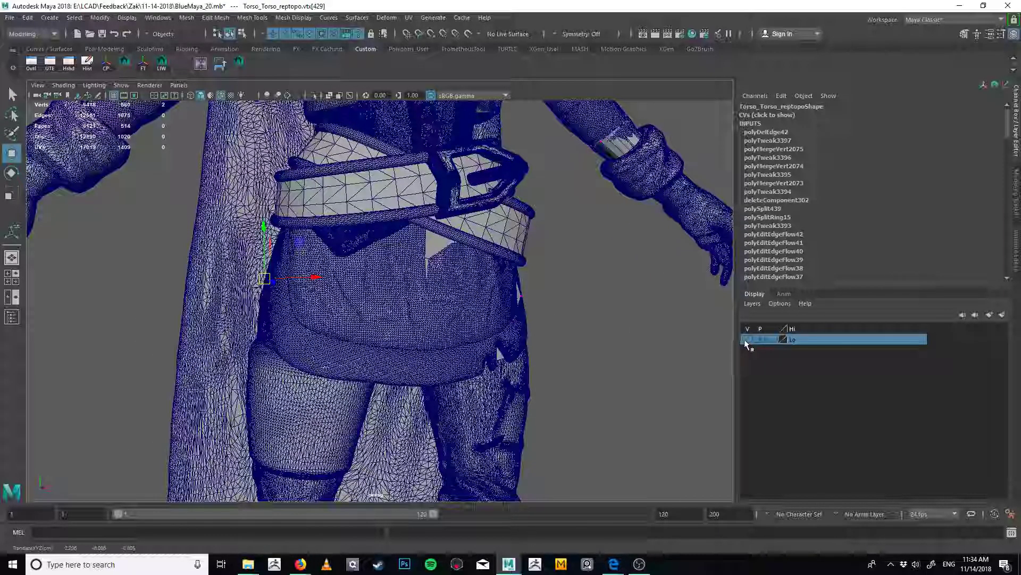
{"action": "left_click", "coordinate": [747, 328]}
{"action": "key", "text": "F8"}
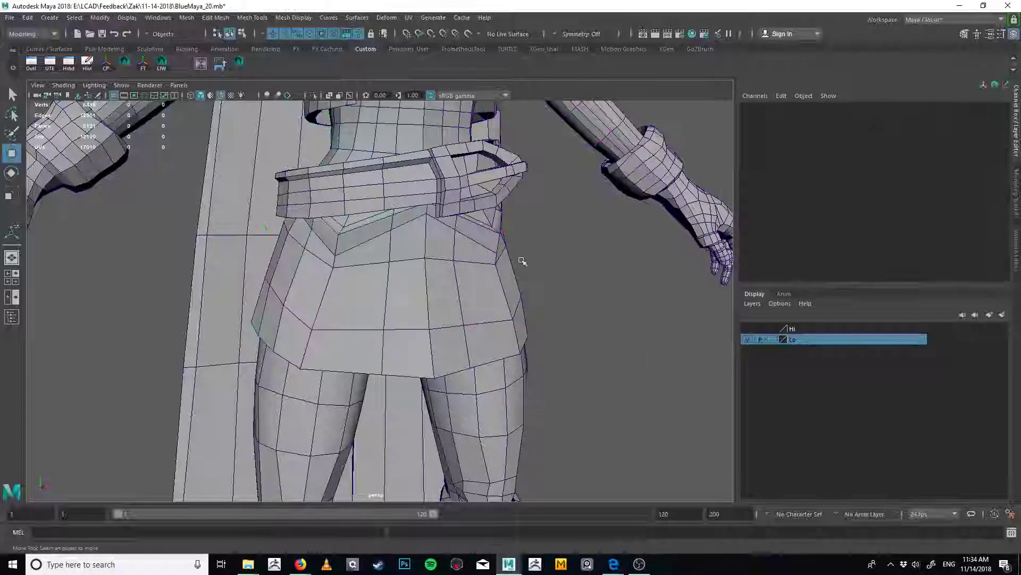
Select the edges running lengthwise along the belt mesh and examine them on the strap and buckle
{"action": "key", "text": "q"}
{"action": "middle_click_drag", "start_coordinate": [365, 242], "coordinate": [372, 324], "text": "alt"}
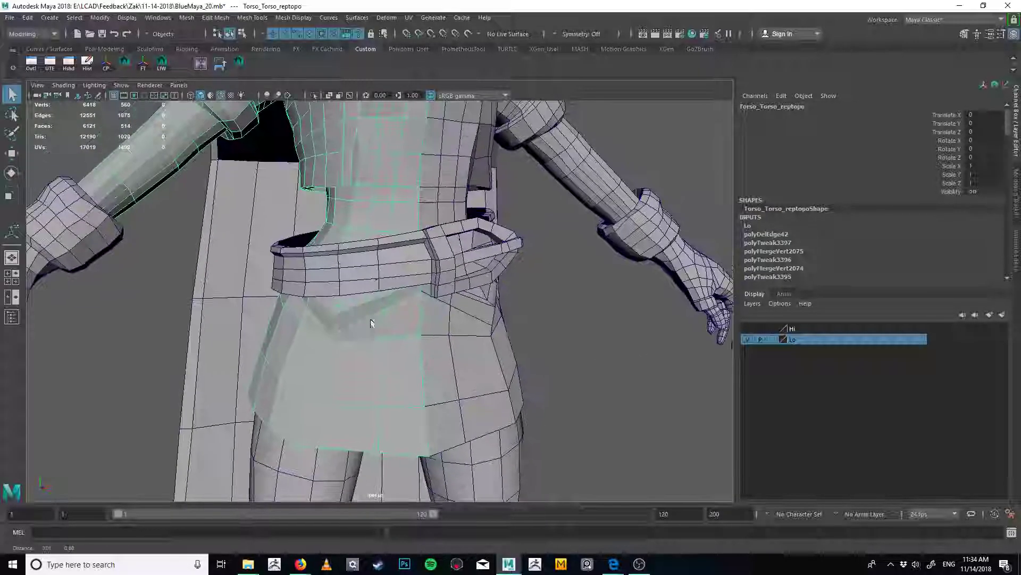
{"action": "right_click_drag", "start_coordinate": [372, 324], "coordinate": [394, 318], "text": "alt"}
{"action": "left_click", "coordinate": [393, 271]}
{"action": "middle_click_drag", "start_coordinate": [400, 236], "coordinate": [443, 293], "text": "alt"}
{"action": "right_click_drag", "start_coordinate": [442, 293], "coordinate": [507, 286], "text": "alt"}
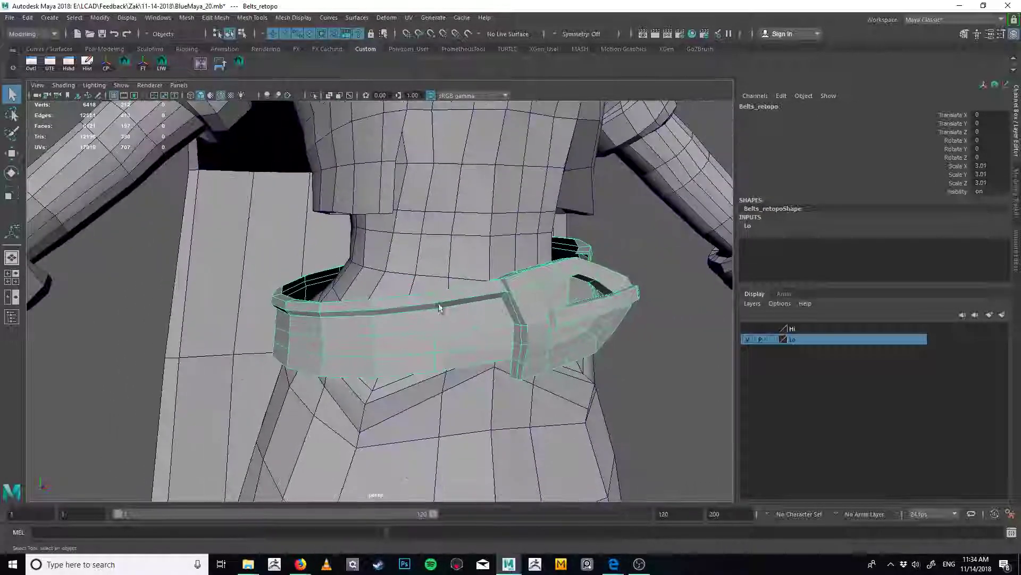
{"action": "right_click_drag", "start_coordinate": [441, 305], "coordinate": [452, 285]}
{"action": "left_click_drag", "start_coordinate": [457, 290], "coordinate": [412, 303], "text": "alt"}
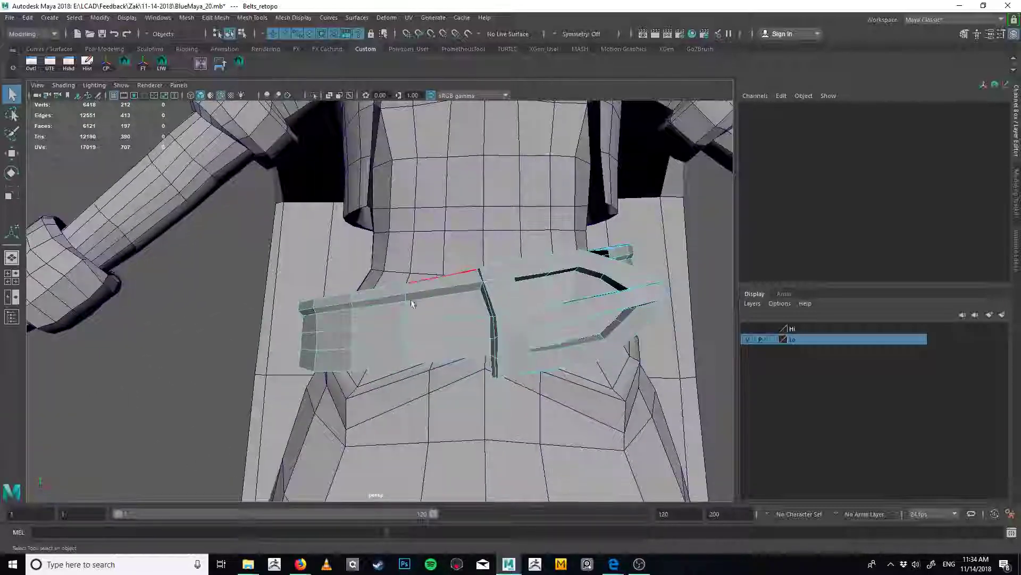
{"action": "double_click", "coordinate": [407, 336]}
{"action": "key", "text": "4"}
{"action": "key", "text": "5"}
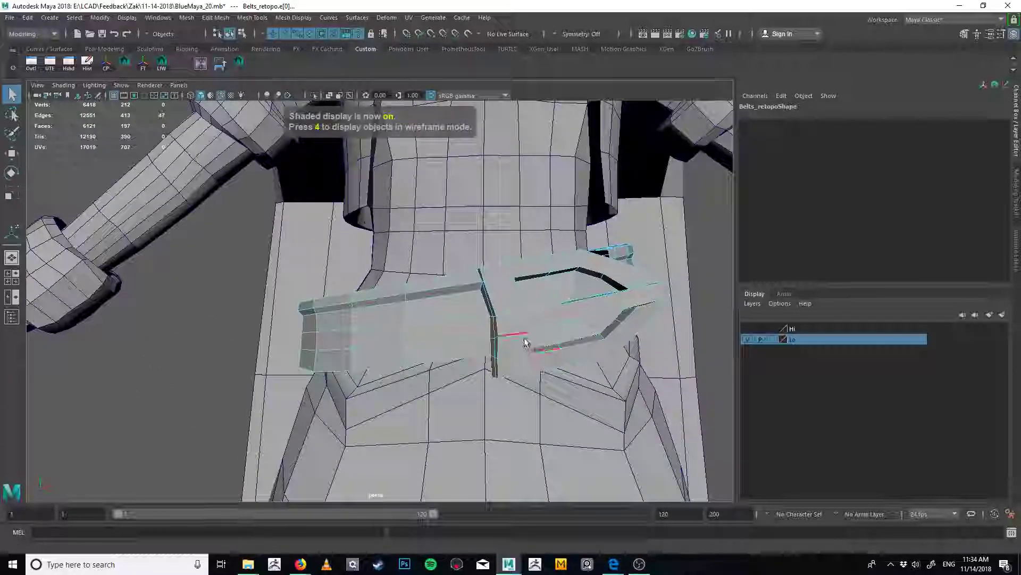
{"action": "left_click_drag", "start_coordinate": [524, 342], "coordinate": [462, 355], "text": "alt"}
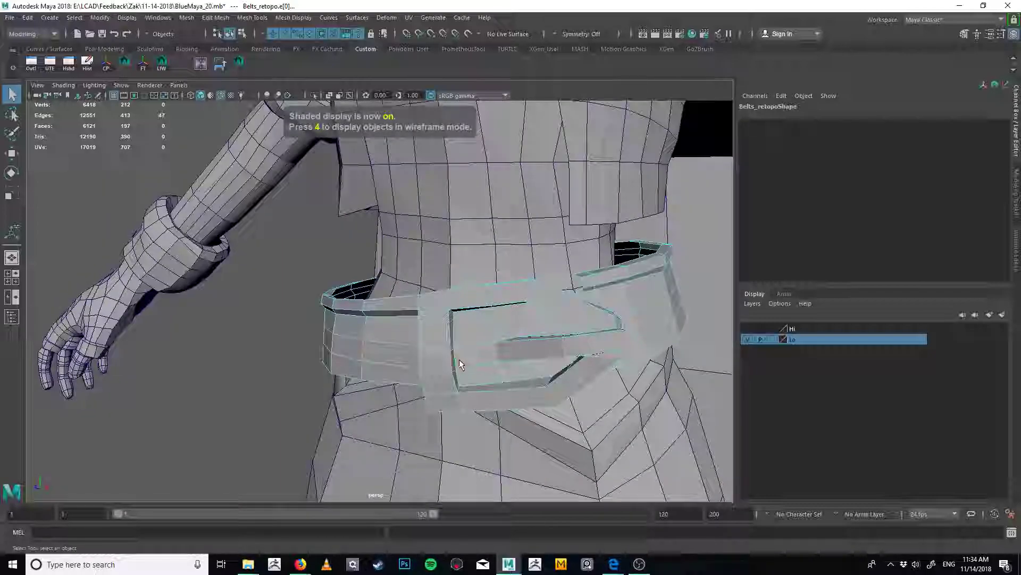
Collapse the surplus edges on the inner side of the buckle frame and around the belt
{"action": "left_click", "coordinate": [458, 359]}
{"action": "key", "text": "g"}
{"action": "left_click", "coordinate": [451, 364]}
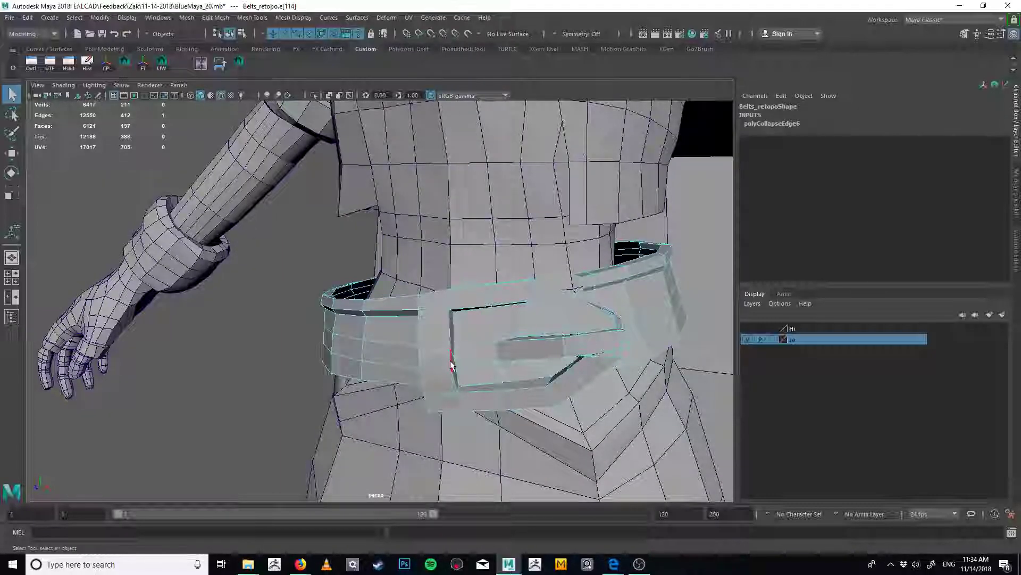
{"action": "mouse_move", "coordinate": [507, 391]}
{"action": "left_mouse_down", "text": "alt"}
{"action": "mouse_move", "coordinate": [481, 385]}
{"action": "mouse_move", "coordinate": [527, 345]}
{"action": "mouse_move", "coordinate": [515, 326]}
{"action": "mouse_move", "coordinate": [494, 356]}
{"action": "mouse_move", "coordinate": [513, 390]}
{"action": "left_mouse_up", "text": "alt"}
{"action": "key", "text": "g"}
Try moving the vertices around the buckle's inner opening and undo the move
{"action": "middle_click_drag", "start_coordinate": [513, 391], "coordinate": [471, 335], "text": "alt"}
{"action": "right_click_drag", "start_coordinate": [471, 335], "coordinate": [542, 336], "text": "alt"}
{"action": "left_click_drag", "start_coordinate": [541, 336], "coordinate": [514, 364], "text": "alt"}
{"action": "left_click_drag", "start_coordinate": [542, 396], "coordinate": [433, 335], "text": "alt"}
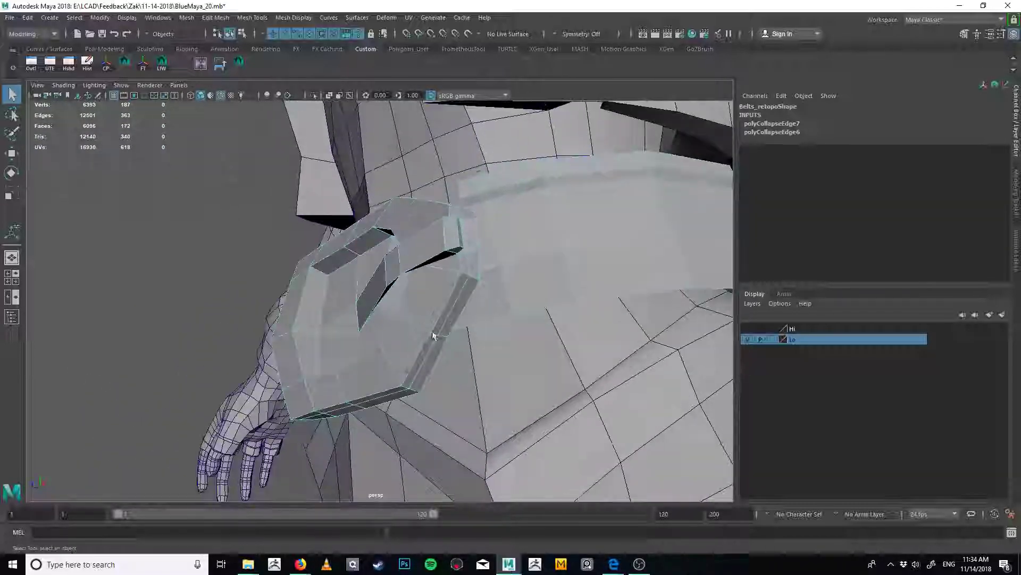
{"action": "key", "text": "4"}
{"action": "left_click", "coordinate": [378, 308]}
{"action": "key", "text": "5"}
{"action": "mouse_move", "coordinate": [378, 309]}
{"action": "left_mouse_down", "text": "alt"}
{"action": "mouse_move", "coordinate": [442, 315]}
{"action": "mouse_move", "coordinate": [458, 355]}
{"action": "mouse_move", "coordinate": [478, 359]}
{"action": "mouse_move", "coordinate": [475, 301]}
{"action": "left_mouse_up", "text": "alt"}
{"action": "key", "text": "w"}
{"action": "key", "text": "4"}
{"action": "key", "text": "5"}
{"action": "key", "text": "q"}
{"action": "key", "text": "4"}
{"action": "key", "text": "5"}
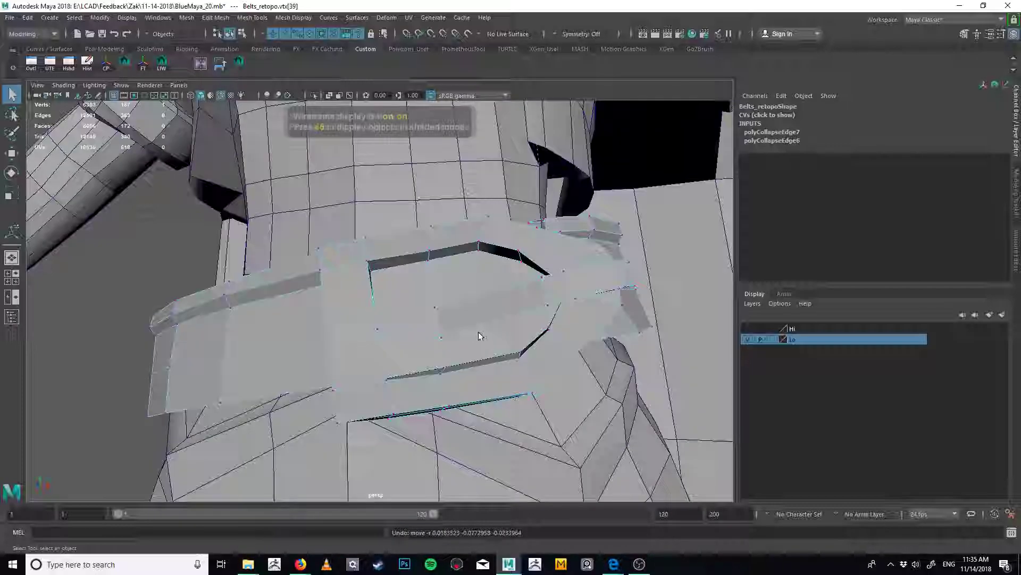
Extract all the faces of the buckle's prong from the belt mesh as a separate piece
{"action": "mouse_move", "coordinate": [479, 335]}
{"action": "left_mouse_down", "text": "alt"}
{"action": "mouse_move", "coordinate": [540, 319]}
{"action": "mouse_move", "coordinate": [531, 376]}
{"action": "mouse_move", "coordinate": [585, 356]}
{"action": "left_mouse_up", "text": "alt"}
{"action": "key", "text": "F11"}
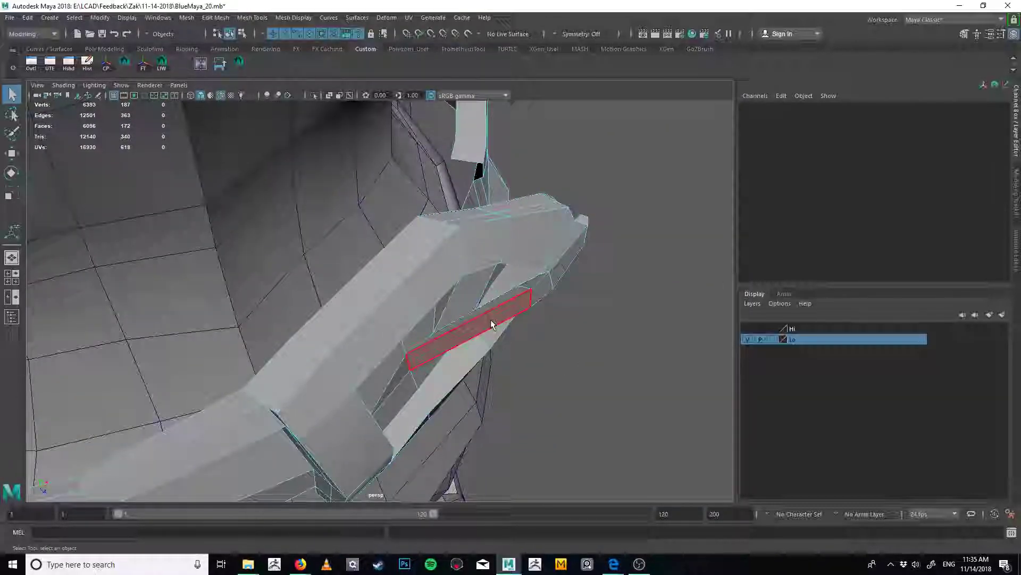
{"action": "left_click", "coordinate": [495, 314]}
{"action": "left_click_drag", "start_coordinate": [496, 313], "coordinate": [389, 267], "text": "alt"}
{"action": "left_click", "coordinate": [485, 301], "text": "shift"}
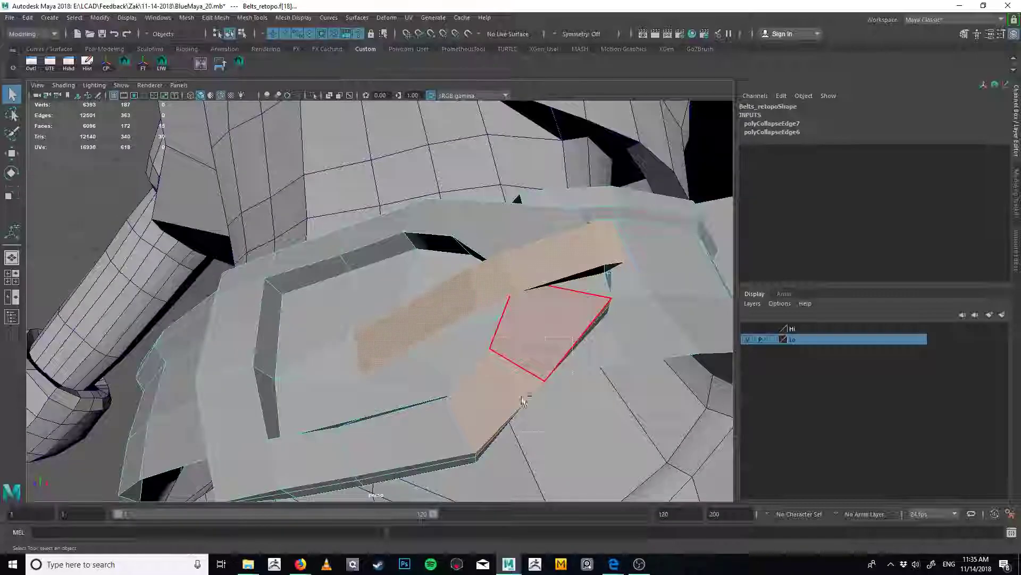
{"action": "left_click", "coordinate": [526, 390], "text": "ctrl"}
{"action": "key", "text": "4"}
{"action": "mouse_move", "coordinate": [530, 388]}
{"action": "left_mouse_down", "text": "alt"}
{"action": "mouse_move", "coordinate": [469, 412]}
{"action": "mouse_move", "coordinate": [470, 392]}
{"action": "mouse_move", "coordinate": [379, 331]}
{"action": "left_mouse_up", "text": "alt"}
{"action": "key", "text": "5"}
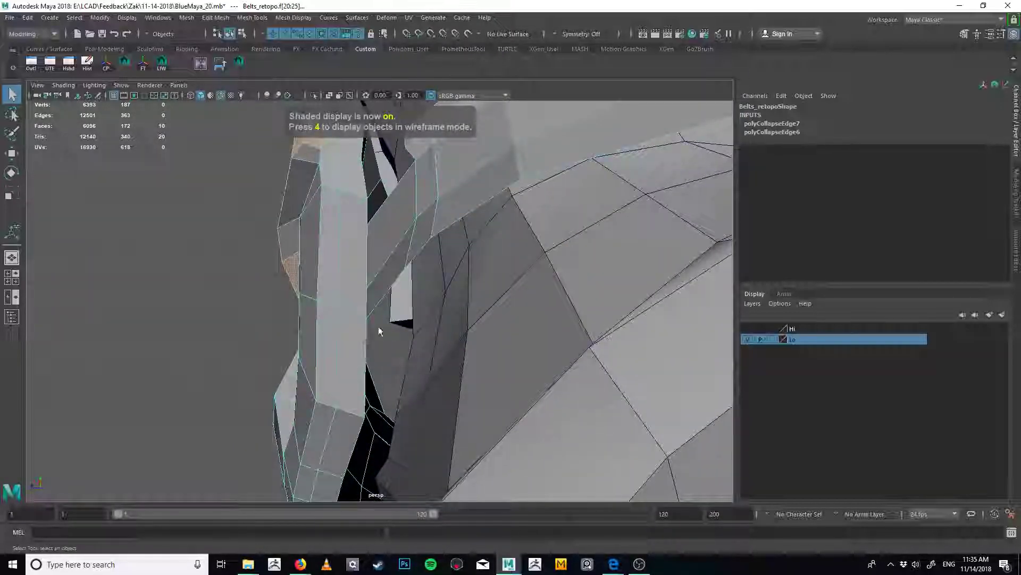
{"action": "mouse_move", "coordinate": [294, 247]}
{"action": "left_mouse_down", "text": "alt"}
{"action": "mouse_move", "coordinate": [486, 417]}
{"action": "mouse_move", "coordinate": [520, 371]}
{"action": "left_mouse_up", "text": "alt"}
{"action": "key", "text": "f"}
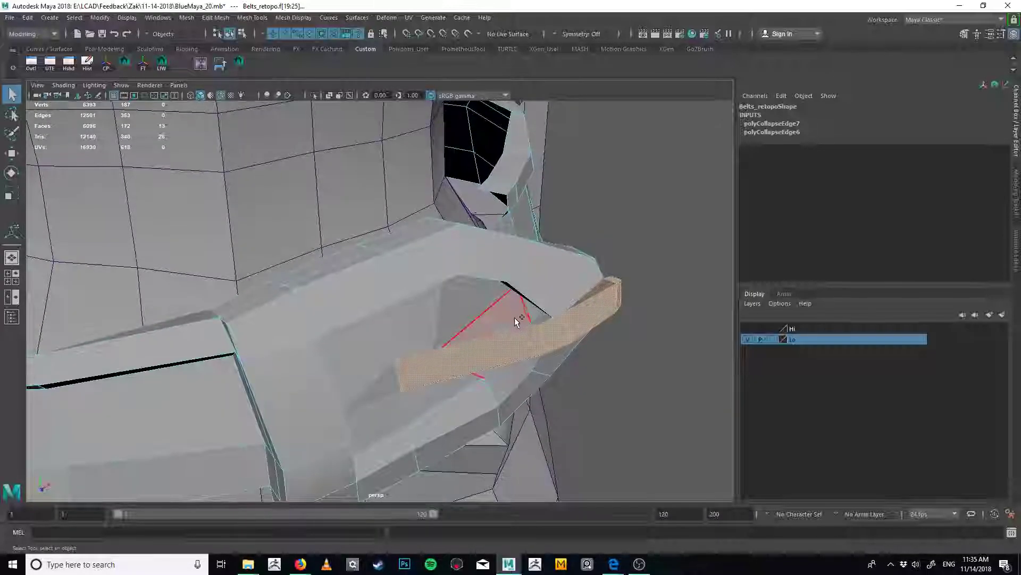
{"action": "right_click", "coordinate": [516, 311], "text": "shift"}
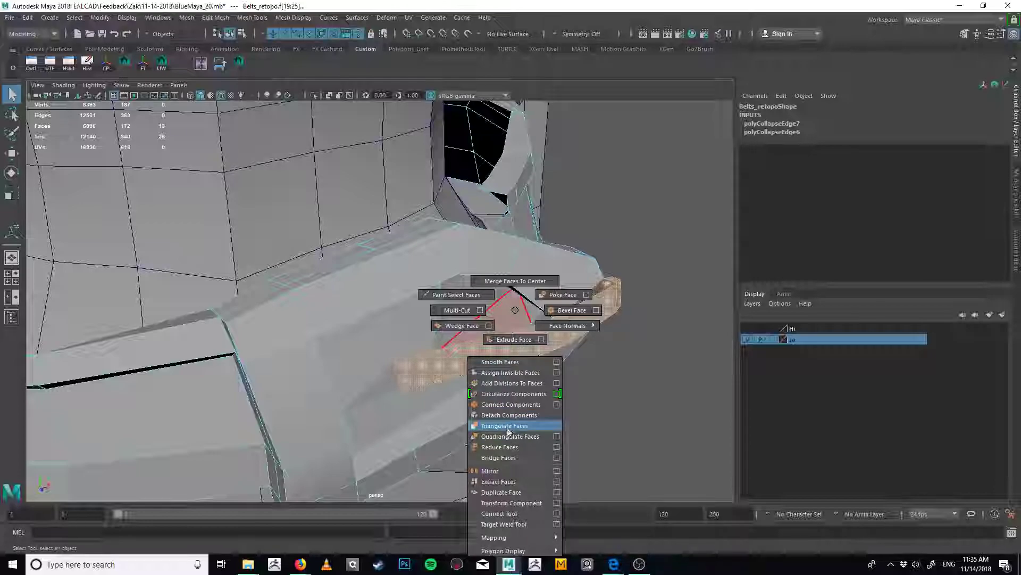
{"action": "left_click", "coordinate": [513, 481]}
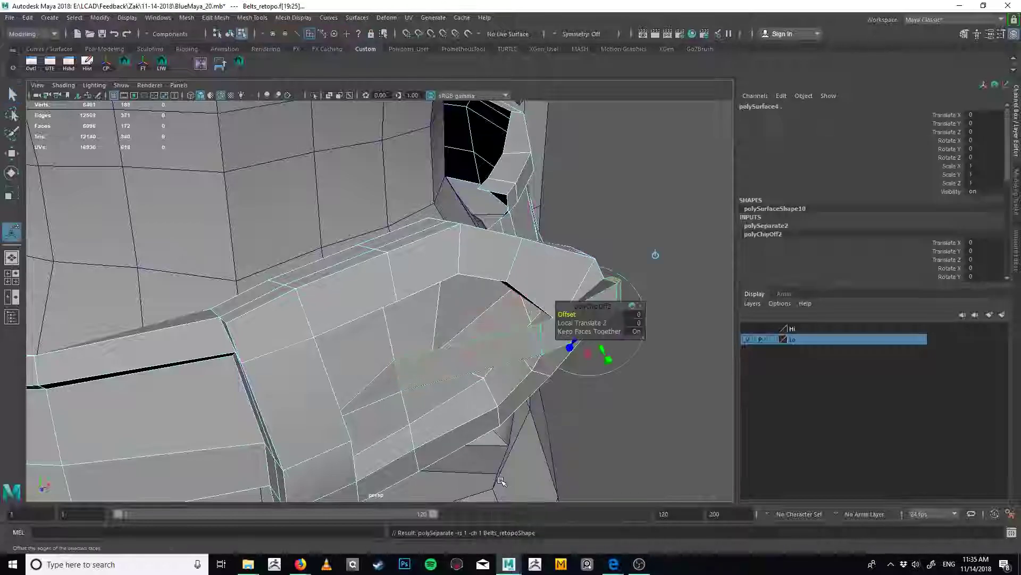
{"action": "left_click_drag", "start_coordinate": [541, 390], "coordinate": [549, 420], "text": "alt"}
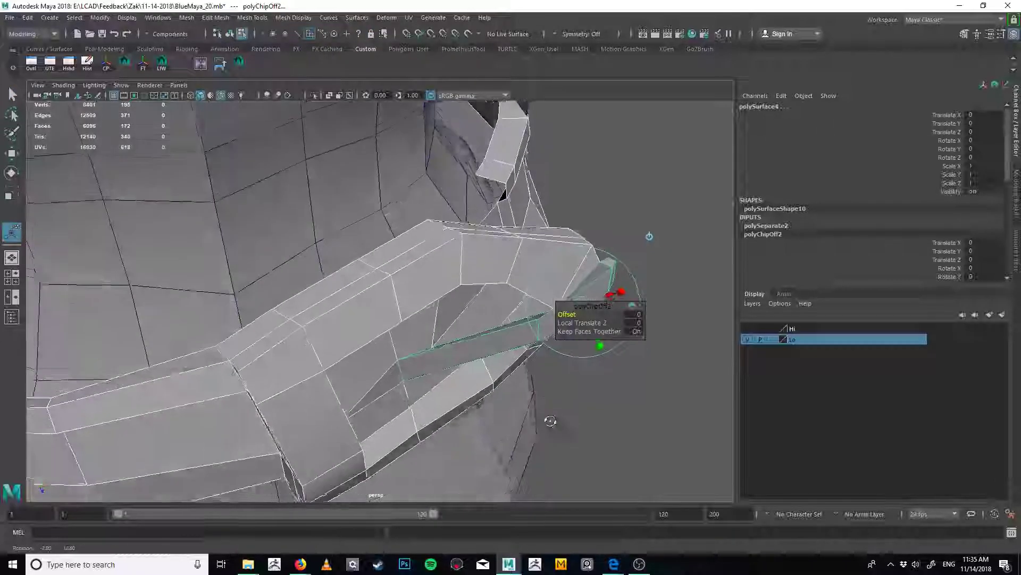
Isolate the extracted buckle prong in object mode and frame its open underside
{"action": "key", "text": "q"}
{"action": "key", "text": "F8"}
{"action": "left_click", "coordinate": [564, 320]}
{"action": "left_click_drag", "start_coordinate": [564, 321], "coordinate": [347, 175], "text": "alt"}
{"action": "key", "text": "ctrl+1"}
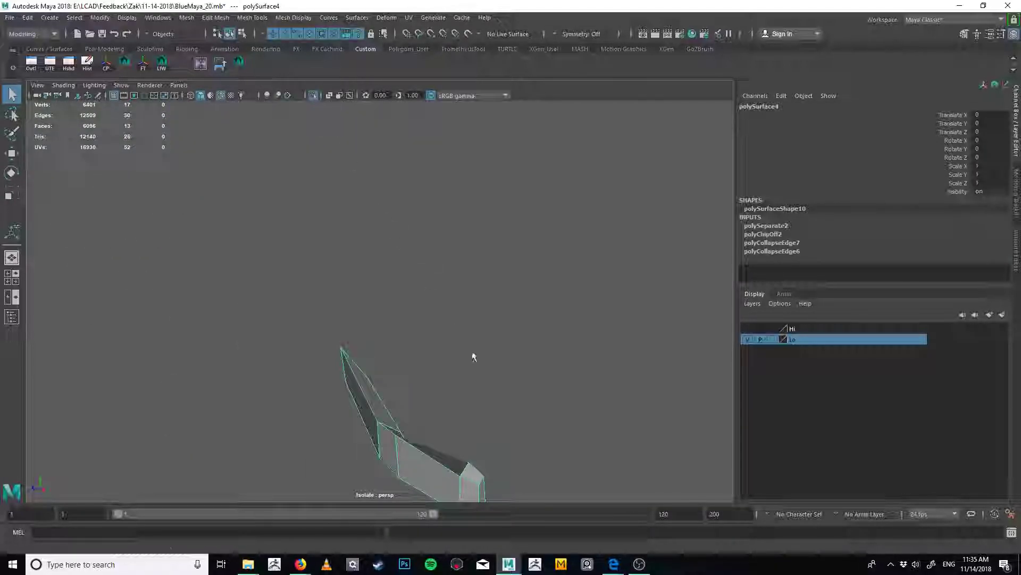
{"action": "mouse_move", "coordinate": [472, 353]}
{"action": "left_mouse_down", "text": "alt"}
{"action": "mouse_move", "coordinate": [365, 372]}
{"action": "mouse_move", "coordinate": [458, 337]}
{"action": "mouse_move", "coordinate": [470, 345]}
{"action": "left_mouse_up", "text": "alt"}
{"action": "middle_click_drag", "start_coordinate": [469, 345], "coordinate": [480, 361], "text": "alt"}
{"action": "right_click_drag", "start_coordinate": [480, 361], "coordinate": [509, 353], "text": "alt"}
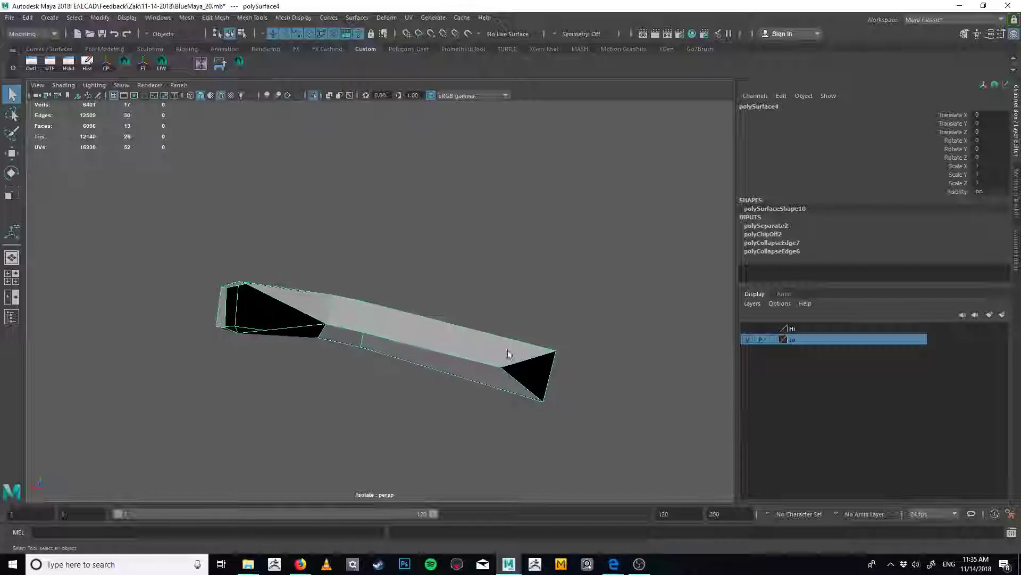
{"action": "middle_click_drag", "start_coordinate": [362, 351], "coordinate": [421, 342], "text": "alt"}
{"action": "right_click_drag", "start_coordinate": [422, 342], "coordinate": [446, 343], "text": "alt"}
Try inserting an edge loop along the length of the prong and undo it
{"action": "right_click_drag", "start_coordinate": [606, 355], "coordinate": [524, 335], "text": "shift"}
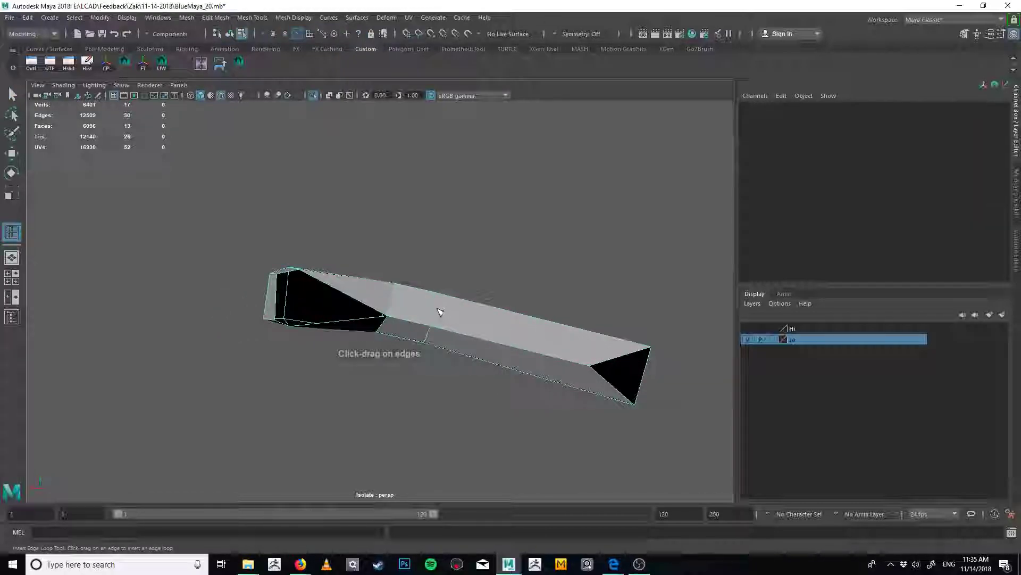
{"action": "left_click", "coordinate": [440, 312]}
{"action": "key", "text": "ctrl+z"}
{"action": "key", "text": "q"}
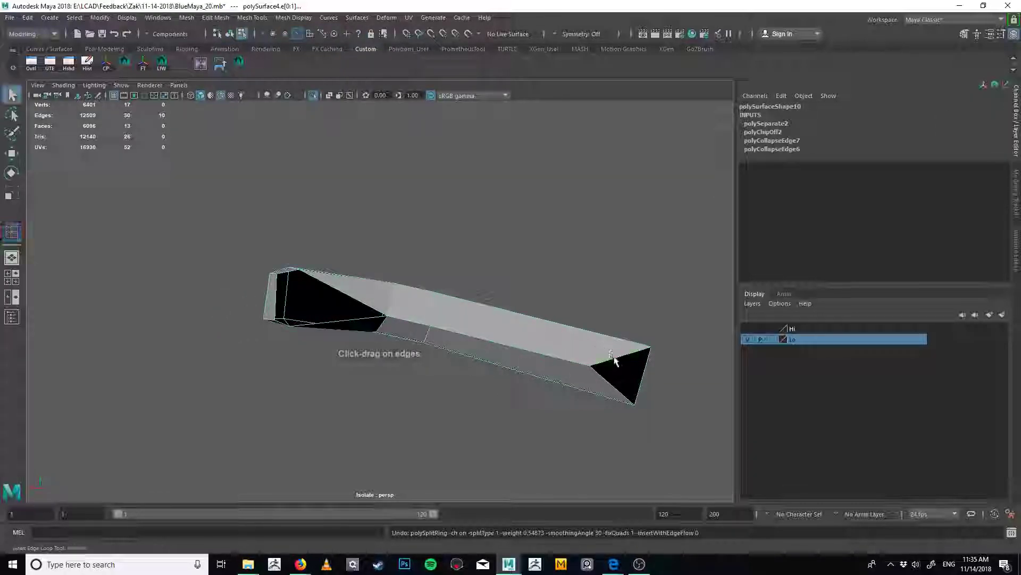
Split the prong's faces with new edges running lengthwise from its open end
{"action": "key", "text": "ctrl+shift+x"}
{"action": "left_click", "coordinate": [618, 357]}
{"action": "left_click_drag", "start_coordinate": [420, 345], "coordinate": [392, 345], "text": "alt"}
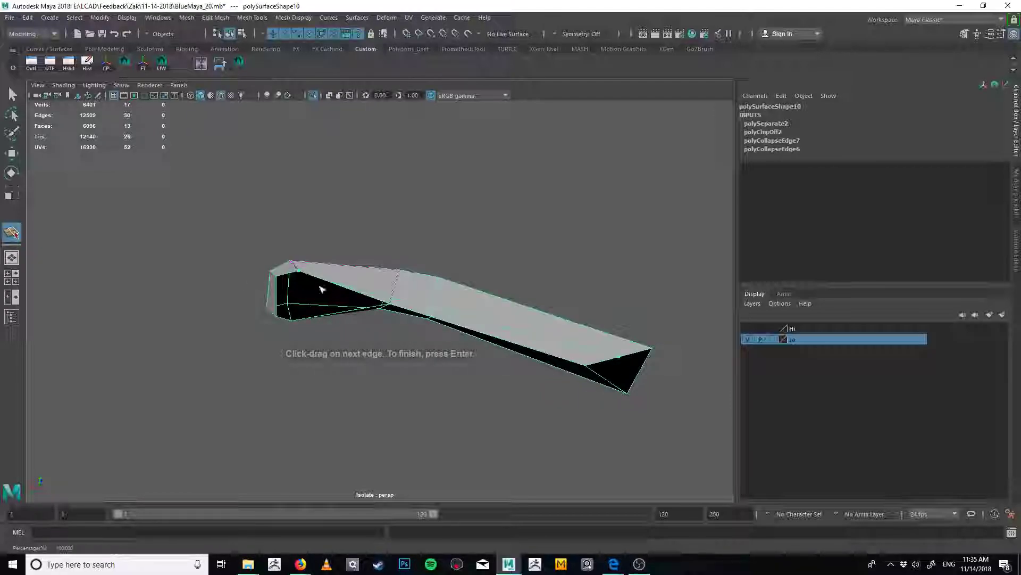
{"action": "key", "text": "Return"}
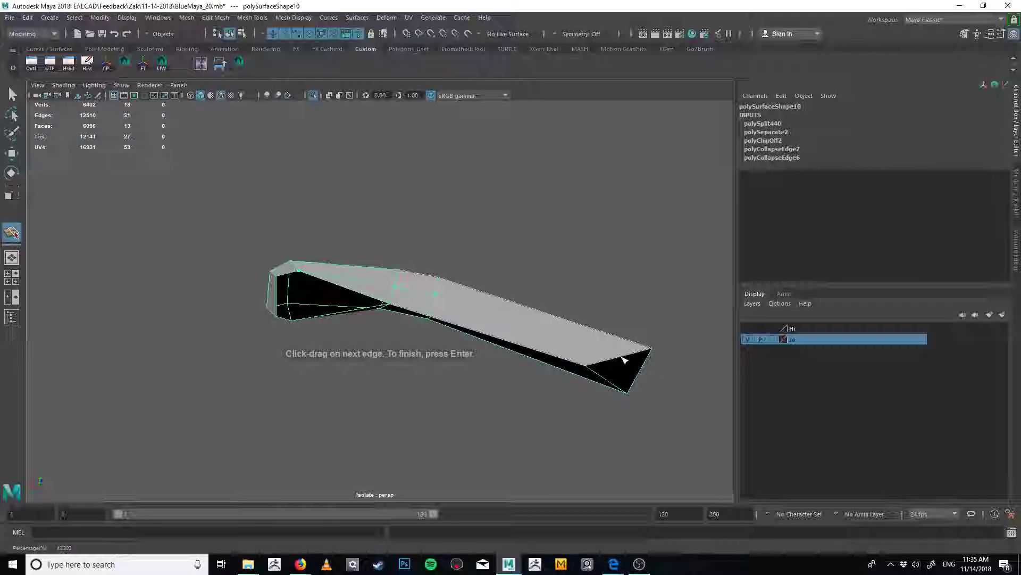
{"action": "key", "text": "Return"}
{"action": "left_click_drag", "start_coordinate": [548, 282], "coordinate": [433, 323], "text": "alt"}
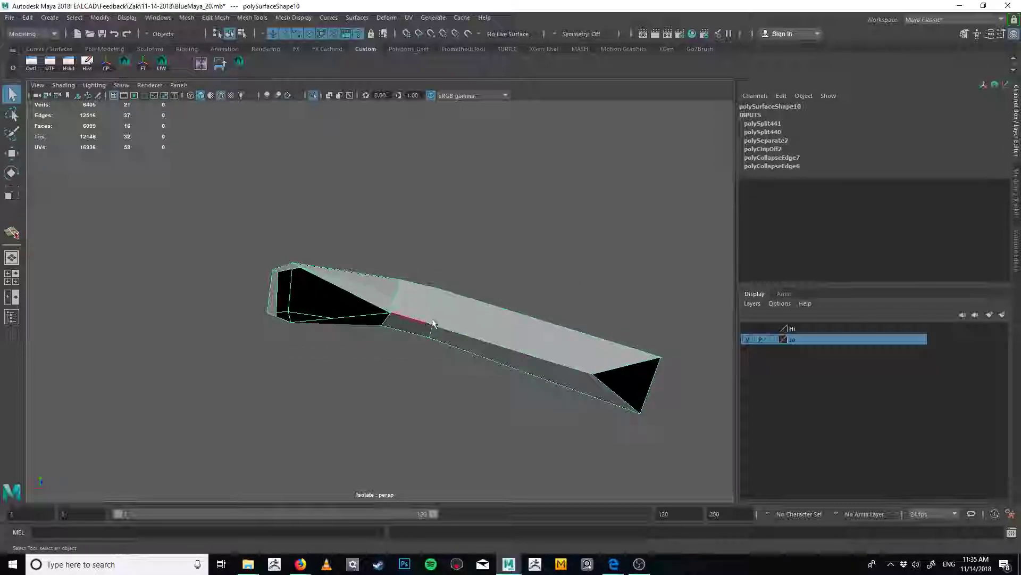
Compare the prong with the Hi layer and the surrounding low-poly buckle, ending with the prong isolated
{"action": "left_click", "coordinate": [748, 339]}
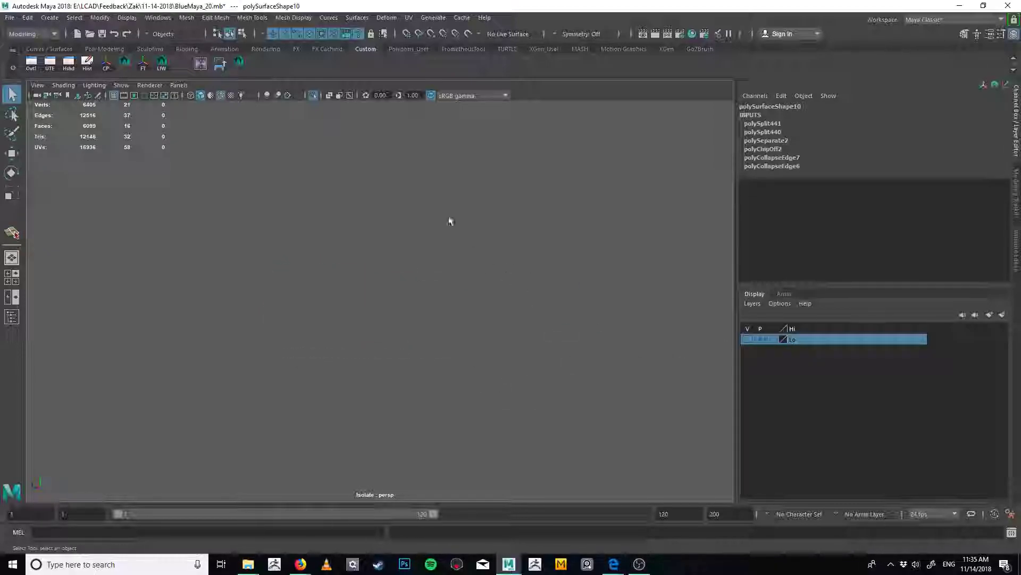
{"action": "left_click", "coordinate": [314, 96]}
{"action": "left_click_drag", "start_coordinate": [336, 208], "coordinate": [361, 259], "text": "alt"}
{"action": "left_click", "coordinate": [748, 329]}
{"action": "left_click", "coordinate": [748, 339]}
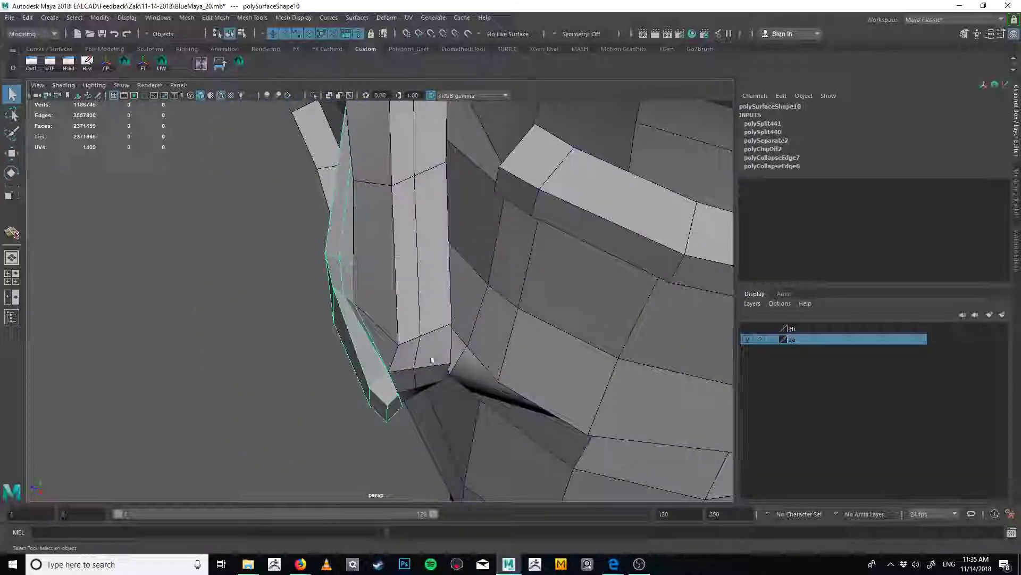
{"action": "left_click_drag", "start_coordinate": [431, 363], "coordinate": [500, 325], "text": "alt"}
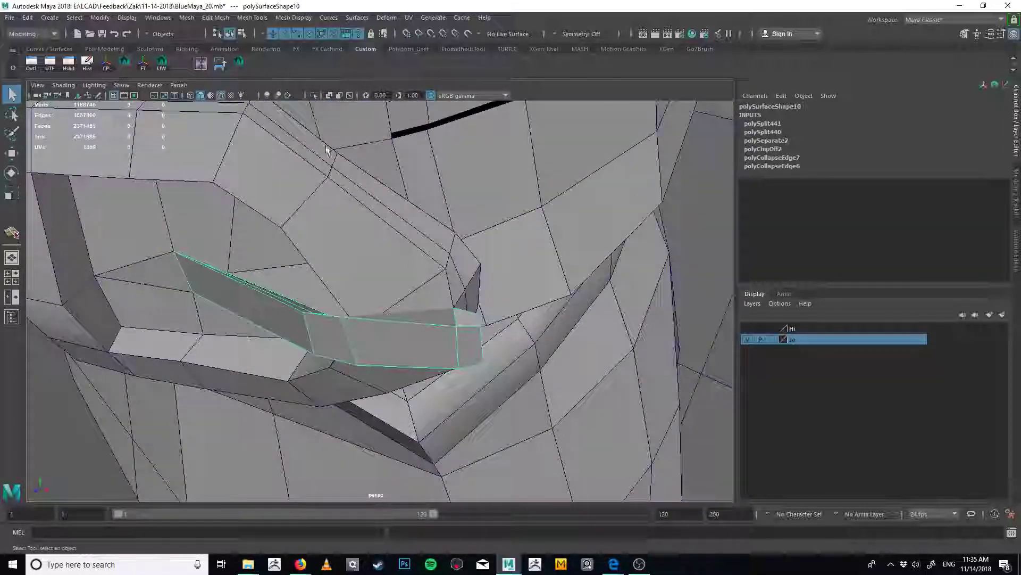
{"action": "left_click", "coordinate": [312, 95]}
{"action": "left_click_drag", "start_coordinate": [346, 213], "coordinate": [434, 323], "text": "alt"}
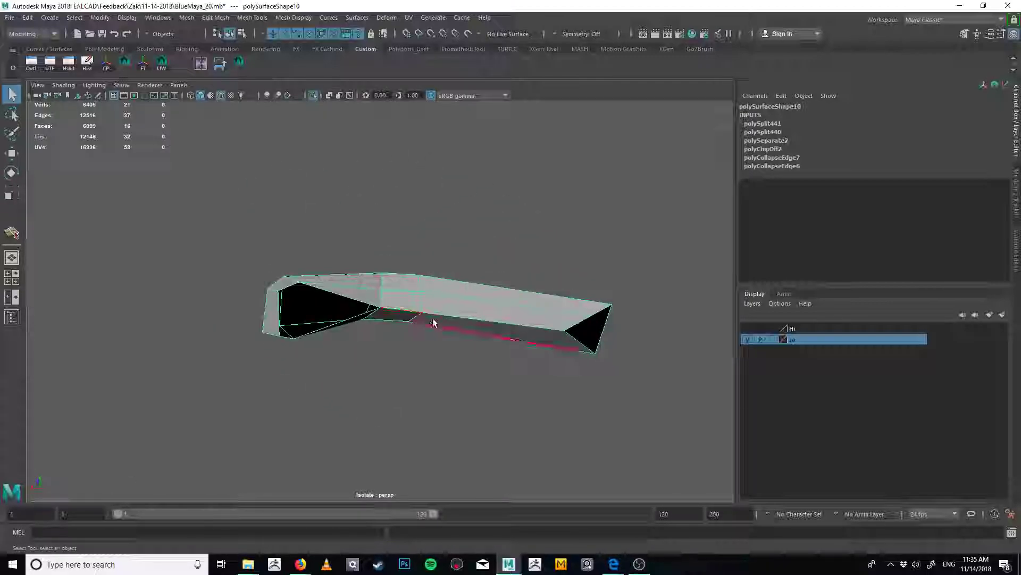
Merge the extra split vertex at the prong's open end with the adjacent corner vertex
{"action": "key", "text": "w"}
{"action": "left_click_drag", "start_coordinate": [413, 272], "coordinate": [404, 244], "text": "alt"}
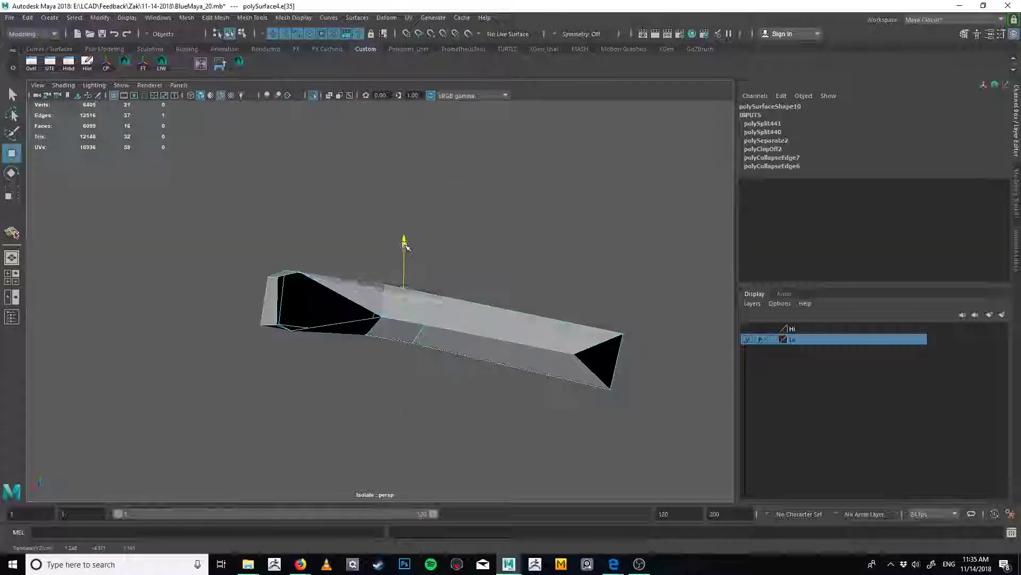
{"action": "key", "text": "F9"}
{"action": "left_click", "coordinate": [605, 331]}
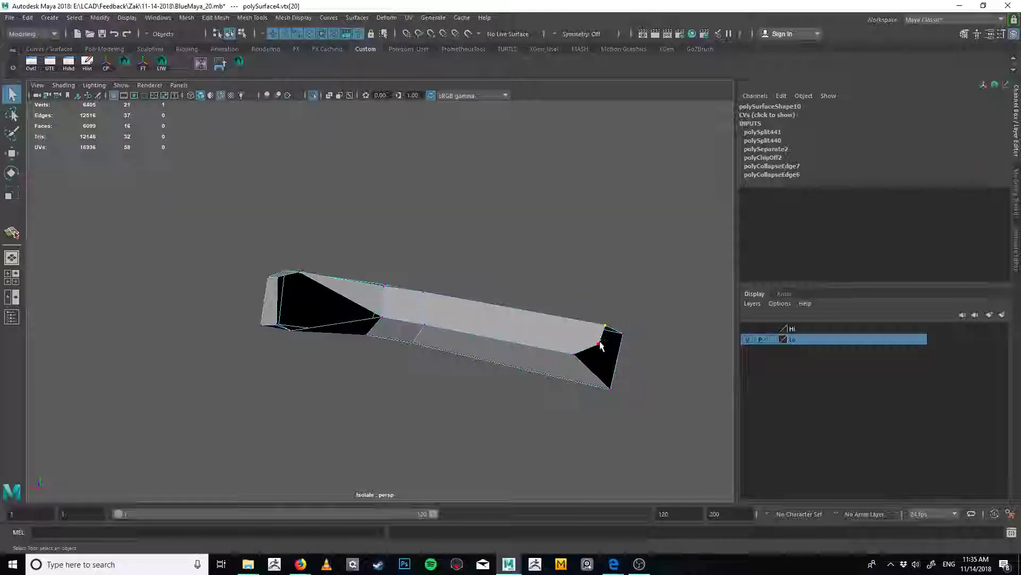
{"action": "left_click", "coordinate": [600, 343]}
{"action": "key", "text": "w"}
{"action": "left_click_drag", "start_coordinate": [623, 296], "coordinate": [592, 358]}
{"action": "key", "text": "m"}
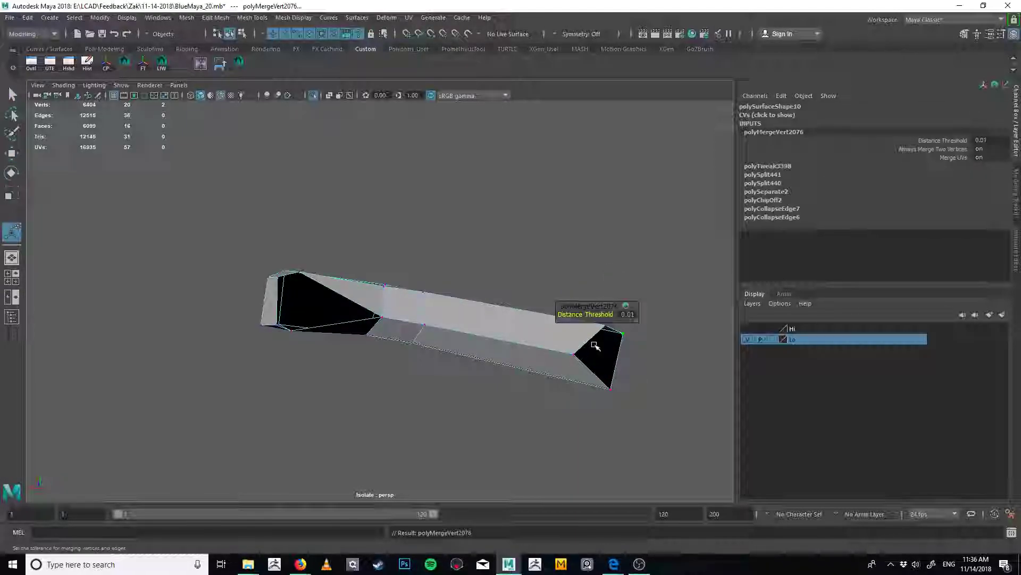
Move the corner vertex at the prong's open end and the vertex near its bend down toward the lower edge
{"action": "key", "text": "w"}
{"action": "left_click", "coordinate": [601, 376]}
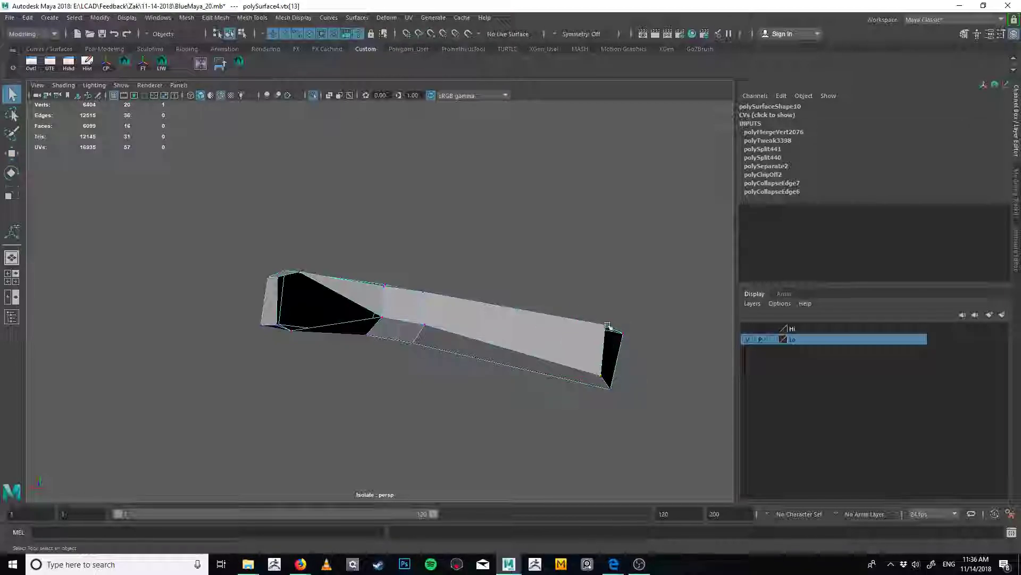
{"action": "left_click_drag", "start_coordinate": [612, 329], "coordinate": [578, 336], "text": "alt"}
{"action": "left_click", "coordinate": [429, 328]}
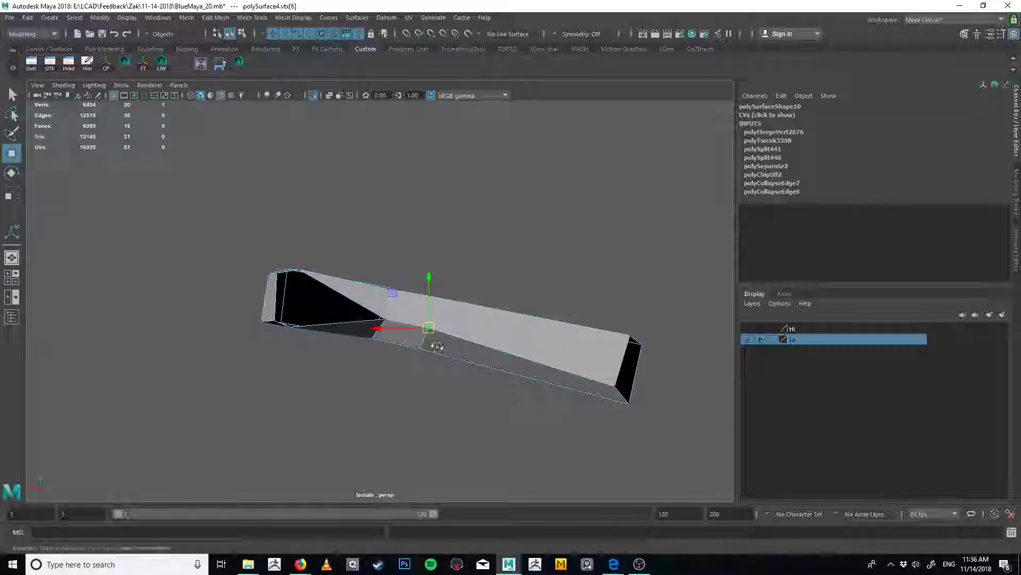
{"action": "left_click_drag", "start_coordinate": [437, 346], "coordinate": [432, 351], "text": "alt"}
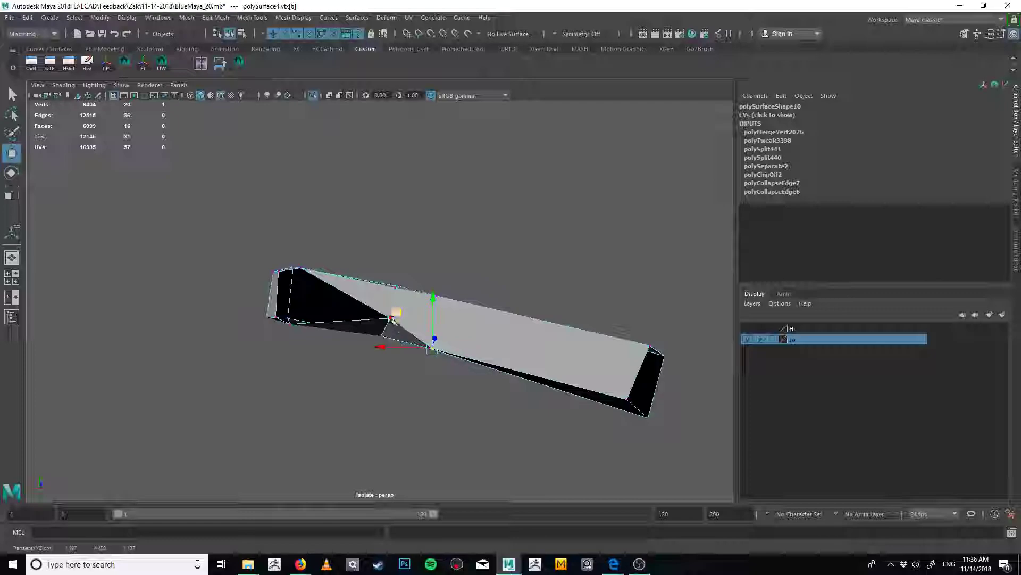
Reposition the prong's vertex near the bend and bridge the two open edges across the gap in its side
{"action": "key", "text": "w"}
{"action": "left_click_drag", "start_coordinate": [392, 322], "coordinate": [424, 285]}
{"action": "left_click_drag", "start_coordinate": [394, 363], "coordinate": [330, 292], "text": "alt"}
{"action": "key", "text": "q"}
{"action": "right_click_drag", "start_coordinate": [323, 297], "coordinate": [319, 272]}
{"action": "left_click", "coordinate": [318, 325]}
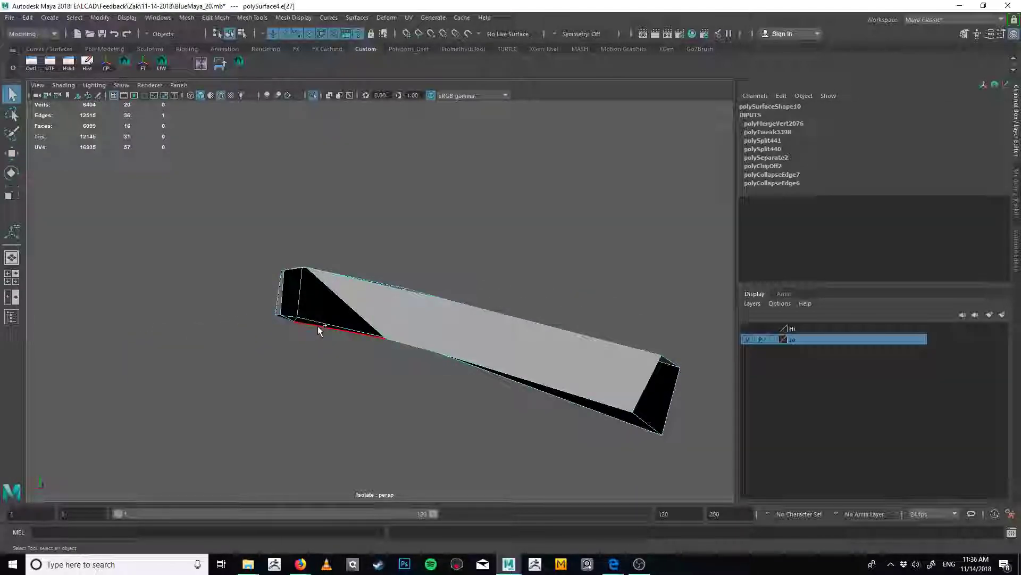
{"action": "left_click", "coordinate": [339, 299], "text": "shift"}
{"action": "right_click", "coordinate": [339, 300], "text": "shift"}
{"action": "left_click", "coordinate": [336, 432]}
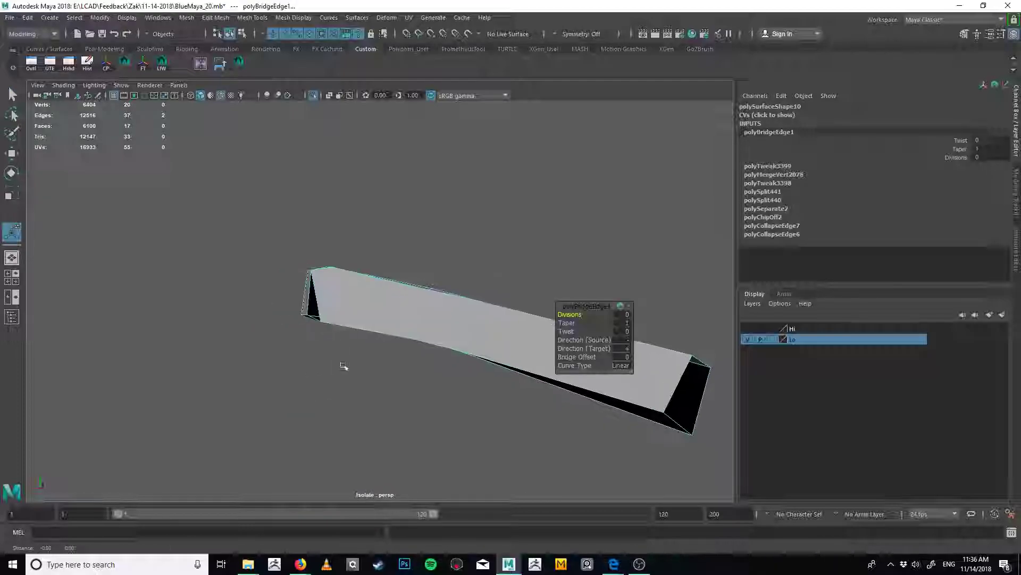
Merge the split vertices at the corner of the prong's open end to close the remaining narrow gap
{"action": "left_click", "coordinate": [327, 331]}
{"action": "left_click_drag", "start_coordinate": [328, 331], "coordinate": [309, 311], "text": "alt"}
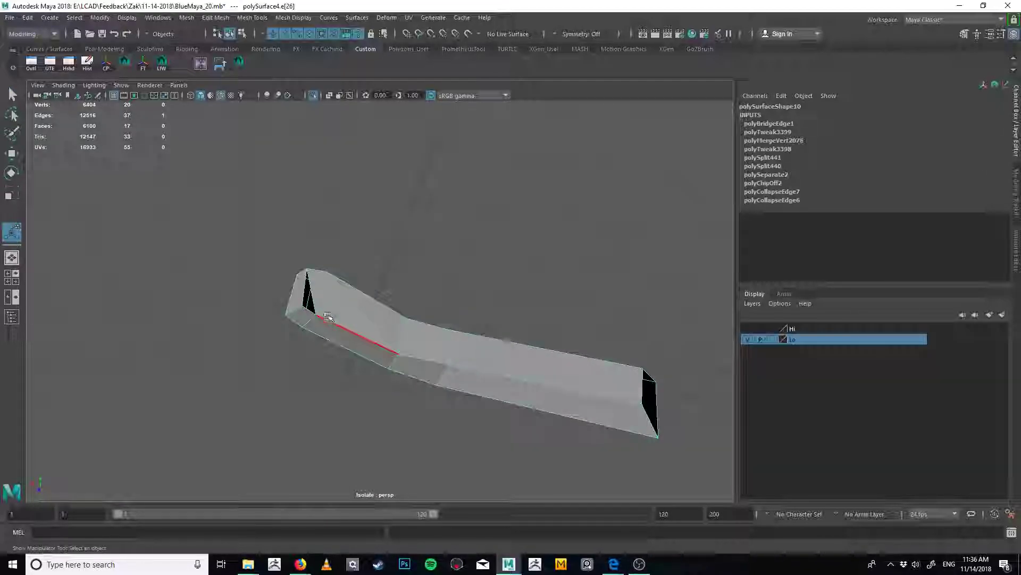
{"action": "key", "text": "F9"}
{"action": "left_click", "coordinate": [315, 314]}
{"action": "key", "text": "w"}
{"action": "left_click_drag", "start_coordinate": [350, 248], "coordinate": [274, 343]}
{"action": "right_click_drag", "start_coordinate": [335, 340], "coordinate": [340, 303], "text": "shift"}
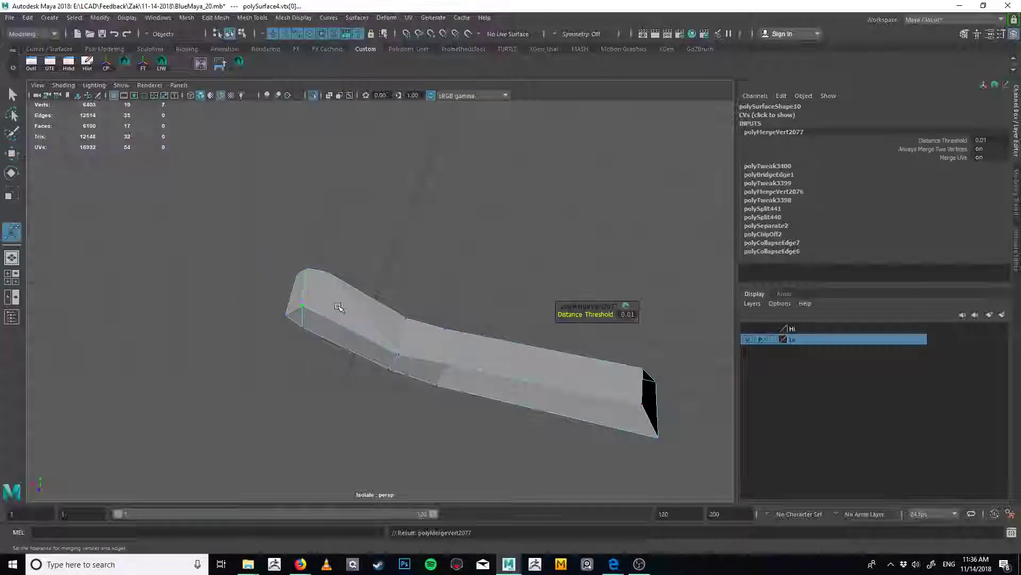
Merge the extra vertex at the prong's end on the opposite side with the neighbouring corner
{"action": "key", "text": "q"}
{"action": "left_click_drag", "start_coordinate": [339, 303], "coordinate": [554, 346], "text": "alt"}
{"action": "left_click_drag", "start_coordinate": [469, 315], "coordinate": [444, 308], "text": "alt"}
{"action": "left_click", "coordinate": [442, 305]}
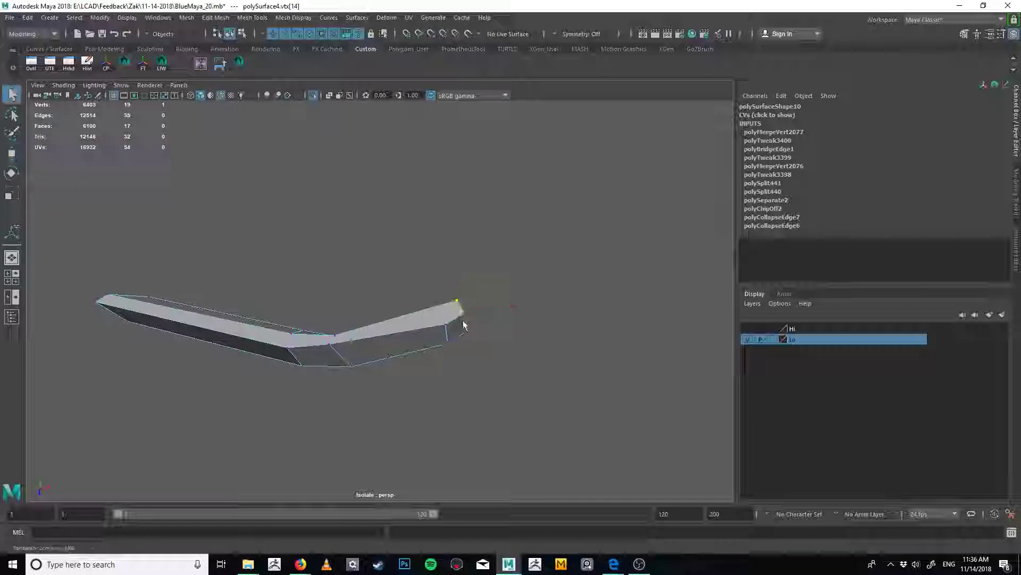
{"action": "key", "text": "ctrl+shift+m"}
Delete the surplus edges around the prong's end to simplify it to a plain block
{"action": "left_click_drag", "start_coordinate": [450, 333], "coordinate": [451, 273], "text": "alt"}
{"action": "left_click", "coordinate": [448, 275]}
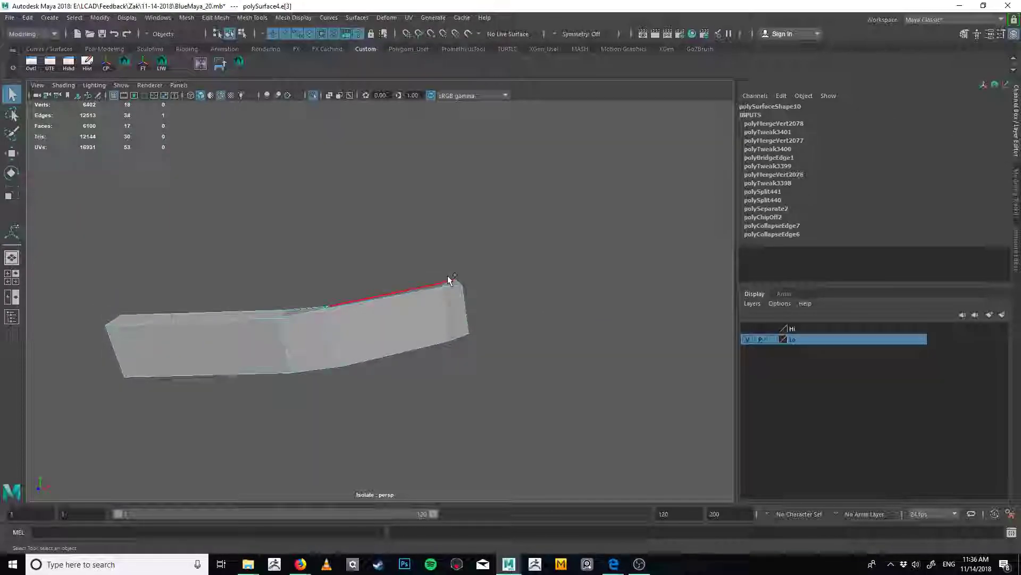
{"action": "right_click_drag", "start_coordinate": [448, 275], "coordinate": [439, 291], "text": "shift"}
{"action": "left_click_drag", "start_coordinate": [440, 291], "coordinate": [471, 333], "text": "alt"}
{"action": "key", "text": "Delete"}
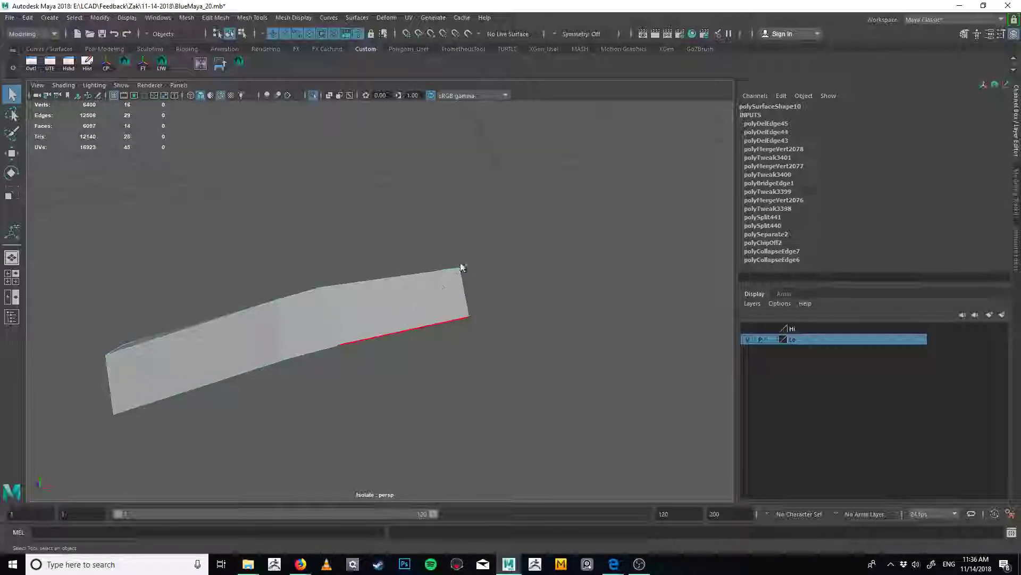
Nudge the two upper corner vertices at the prong's end slightly upward and leave isolated display
{"action": "right_click_drag", "start_coordinate": [461, 268], "coordinate": [419, 294]}
{"action": "key", "text": "4"}
{"action": "key", "text": "5"}
{"action": "mouse_move", "coordinate": [472, 254]}
{"action": "left_mouse_down"}
{"action": "mouse_move", "coordinate": [452, 275]}
{"action": "mouse_move", "coordinate": [454, 261]}
{"action": "left_mouse_up"}
{"action": "key", "text": "w"}
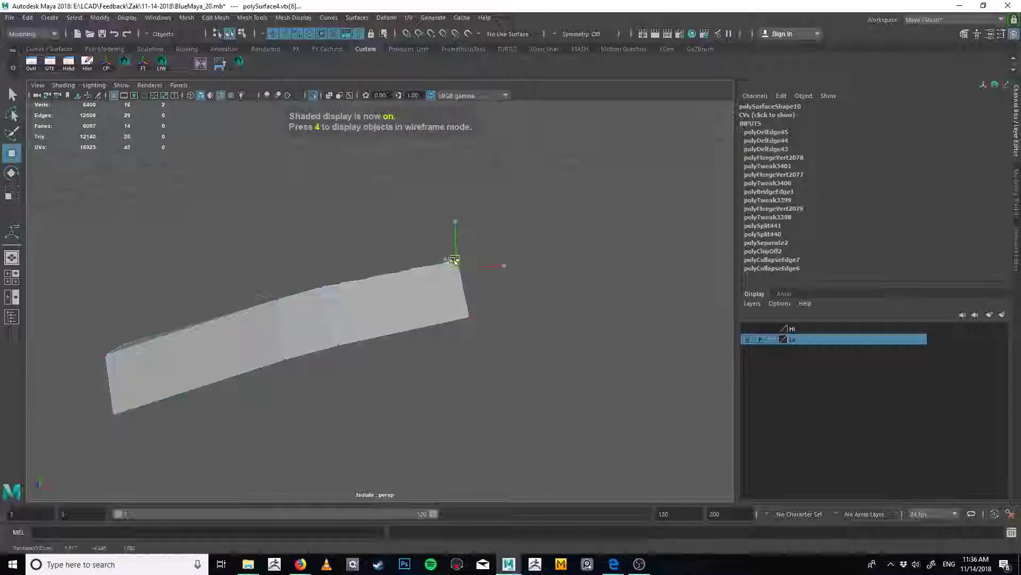
{"action": "key", "text": "F8"}
{"action": "key", "text": "q"}
{"action": "left_click", "coordinate": [313, 96]}
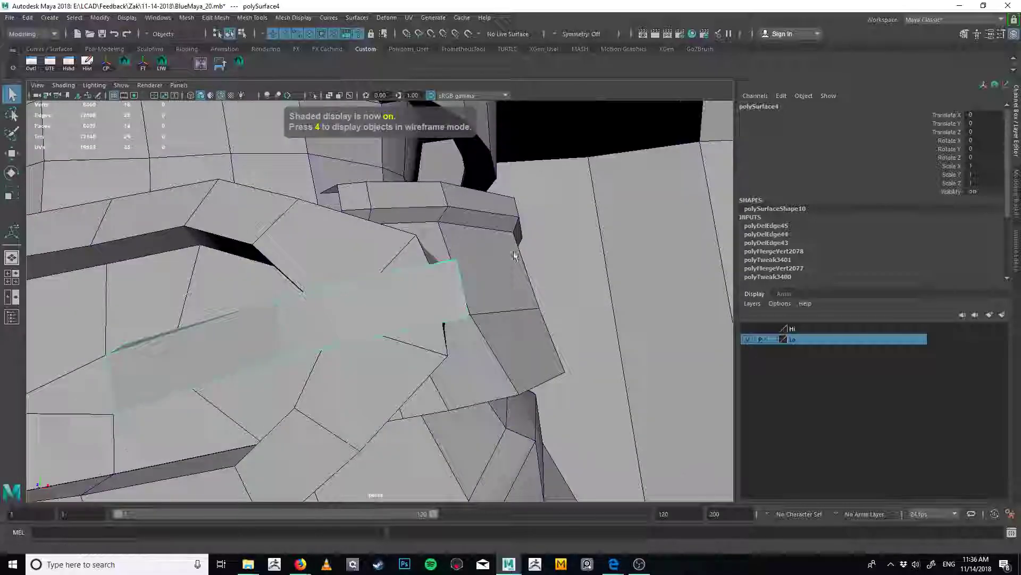
Compare the low-poly prong and buckle with the Hi layer from the side and front, ending with only Lo visible
{"action": "right_click_drag", "start_coordinate": [516, 253], "coordinate": [362, 275], "text": "alt"}
{"action": "middle_click_drag", "start_coordinate": [362, 275], "coordinate": [532, 254], "text": "alt"}
{"action": "right_click_drag", "start_coordinate": [532, 254], "coordinate": [367, 282], "text": "alt"}
{"action": "left_click_drag", "start_coordinate": [366, 279], "coordinate": [231, 327], "text": "alt"}
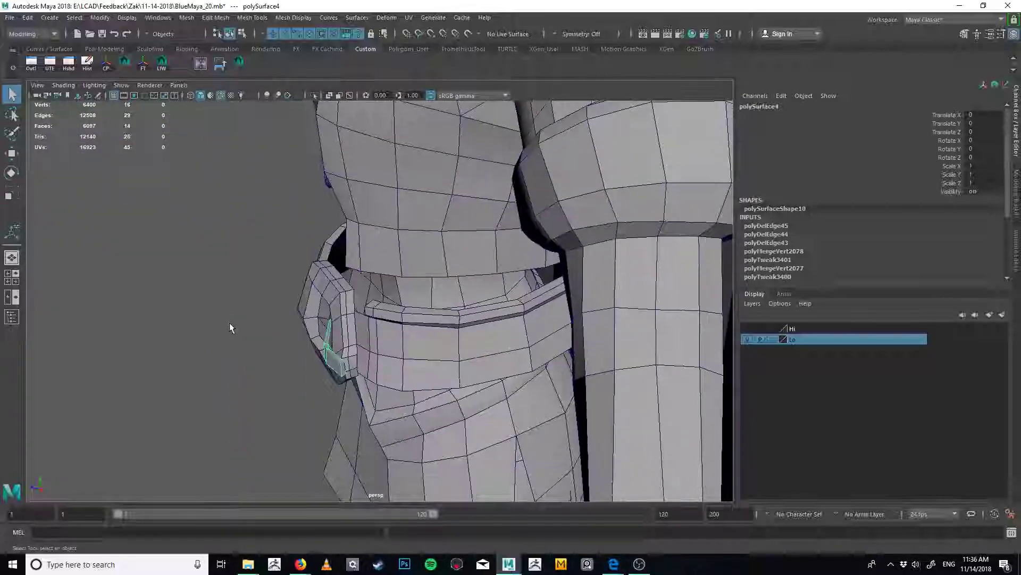
{"action": "left_click", "coordinate": [748, 329]}
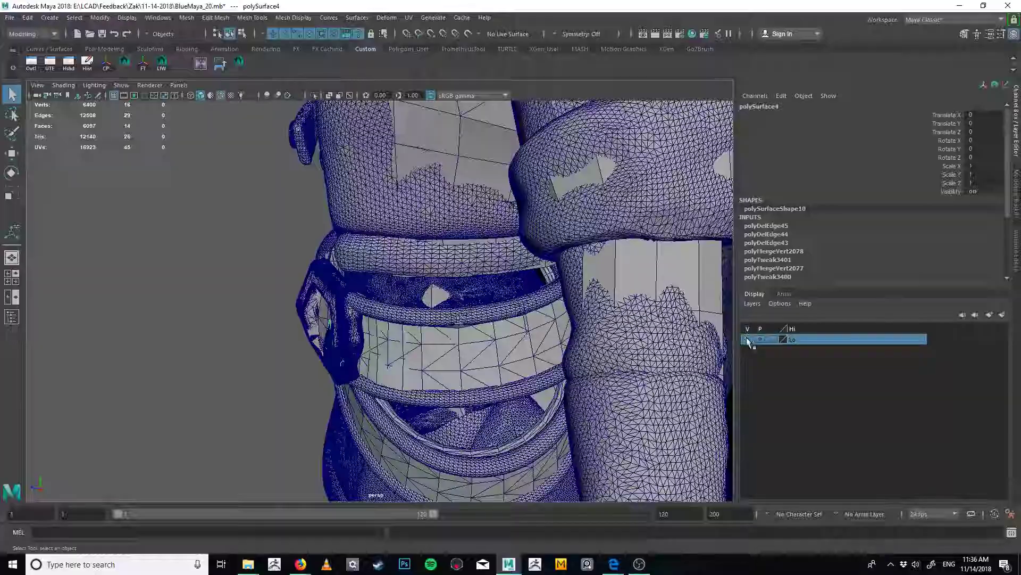
{"action": "left_click", "coordinate": [746, 328]}
{"action": "left_click", "coordinate": [745, 329]}
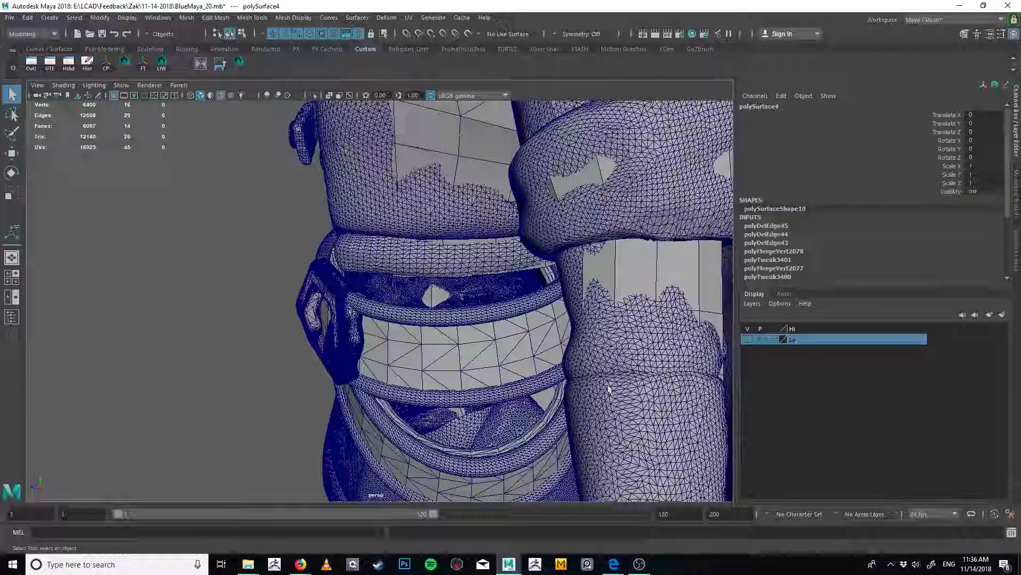
{"action": "left_click_drag", "start_coordinate": [468, 412], "coordinate": [631, 367], "text": "alt"}
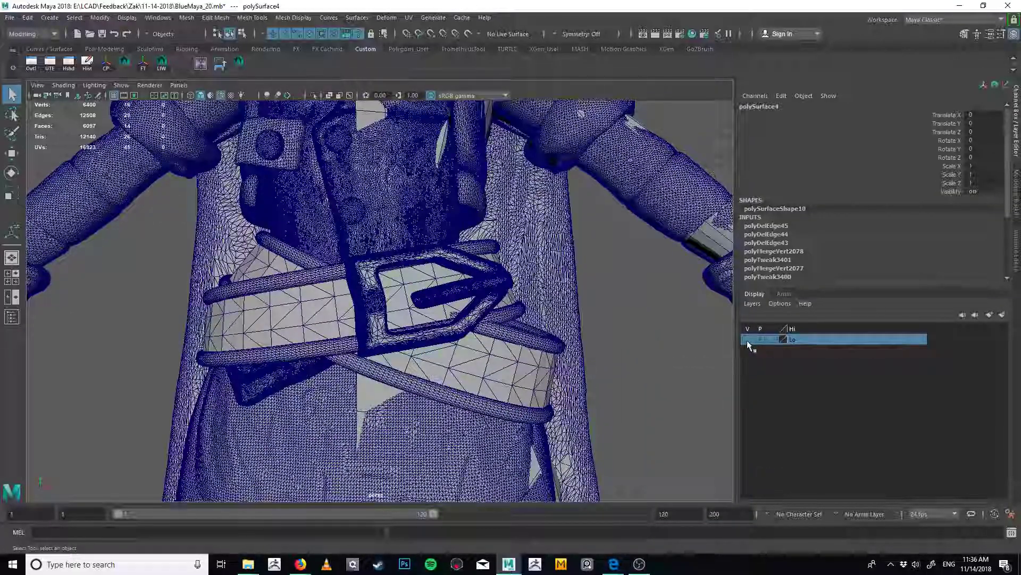
{"action": "left_click", "coordinate": [747, 340]}
{"action": "left_click", "coordinate": [747, 329]}
{"action": "left_click_drag", "start_coordinate": [455, 380], "coordinate": [567, 283], "text": "alt"}
{"action": "left_click_drag", "start_coordinate": [554, 247], "coordinate": [449, 295], "text": "alt"}
{"action": "left_click", "coordinate": [447, 297]}
{"action": "key", "text": "4"}
{"action": "left_click", "coordinate": [477, 320]}
{"action": "right_click_drag", "start_coordinate": [458, 318], "coordinate": [473, 263]}
{"action": "key", "text": "g"}
{"action": "key", "text": "ctrl+z"}
{"action": "key", "text": "5"}
Collapse the short edge on the belt and buckle mesh beside the prong's free end
{"action": "left_click", "coordinate": [459, 282]}
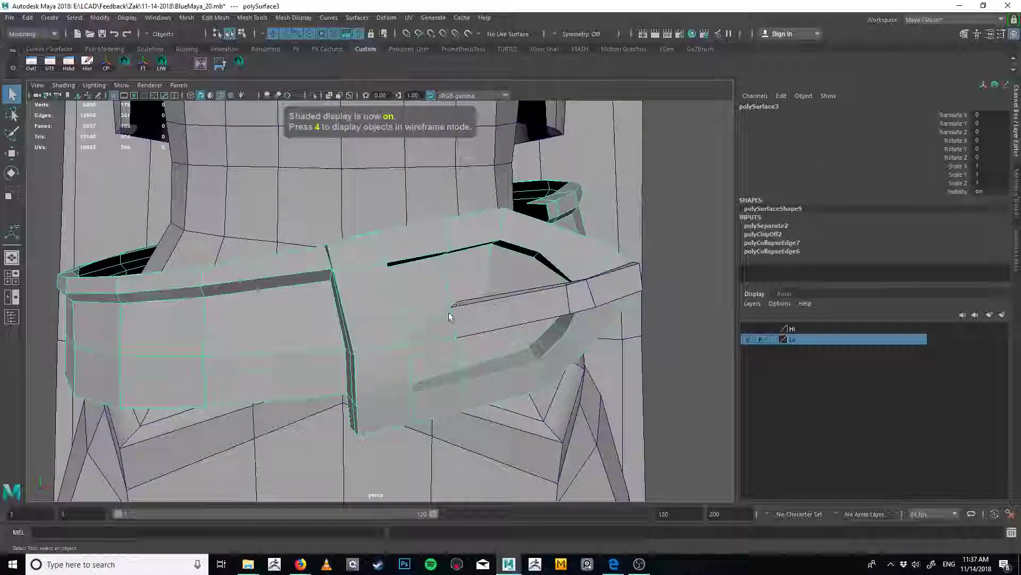
{"action": "right_click_drag", "start_coordinate": [449, 316], "coordinate": [450, 290]}
{"action": "left_click", "coordinate": [454, 321]}
{"action": "key", "text": "g"}
{"action": "key", "text": "4"}
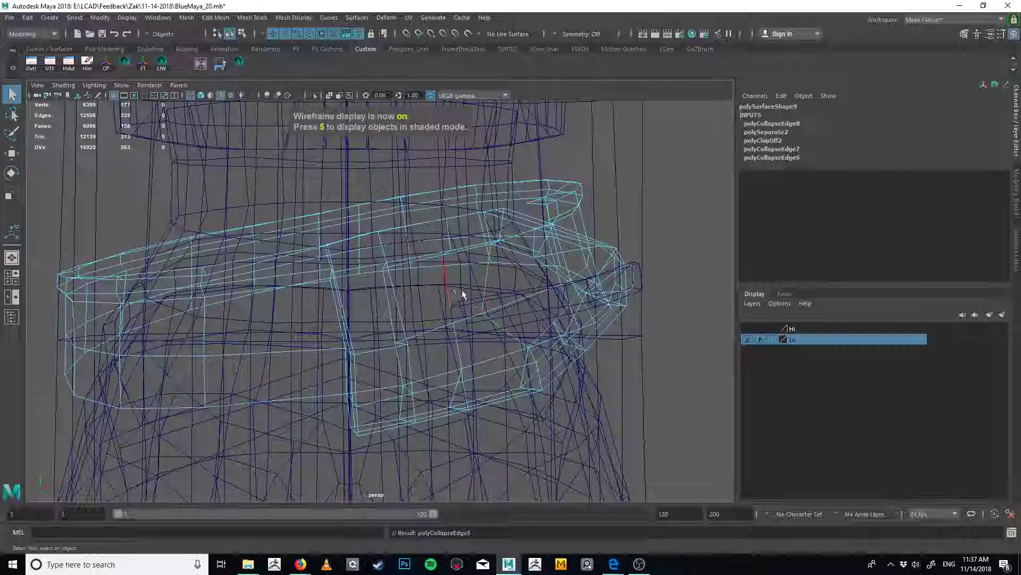
{"action": "key", "text": "5"}
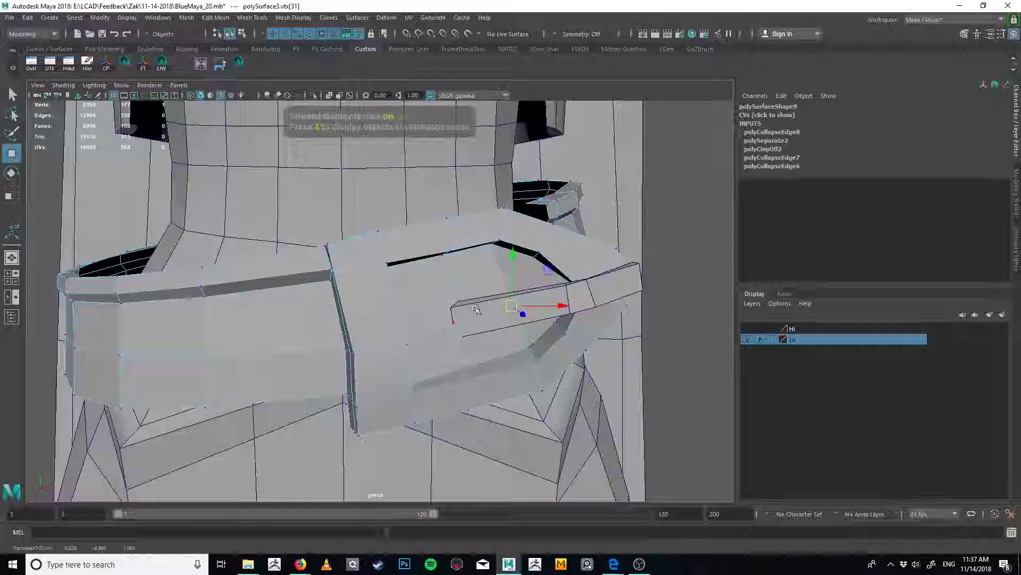
Try to extrude an edge on the buckle frame's upper side and undo the extrusion
{"action": "key", "text": "q"}
{"action": "scroll", "coordinate": [505, 306], "scroll_direction": "up", "scroll_amount": 3}
{"action": "mouse_move", "coordinate": [499, 222]}
{"action": "left_mouse_down", "text": "alt"}
{"action": "mouse_move", "coordinate": [486, 228]}
{"action": "mouse_move", "coordinate": [440, 212]}
{"action": "mouse_move", "coordinate": [296, 271]}
{"action": "mouse_move", "coordinate": [465, 315]}
{"action": "mouse_move", "coordinate": [513, 349]}
{"action": "mouse_move", "coordinate": [371, 343]}
{"action": "mouse_move", "coordinate": [286, 281]}
{"action": "mouse_move", "coordinate": [319, 312]}
{"action": "mouse_move", "coordinate": [337, 303]}
{"action": "mouse_move", "coordinate": [489, 313]}
{"action": "mouse_move", "coordinate": [488, 265]}
{"action": "left_mouse_up", "text": "alt"}
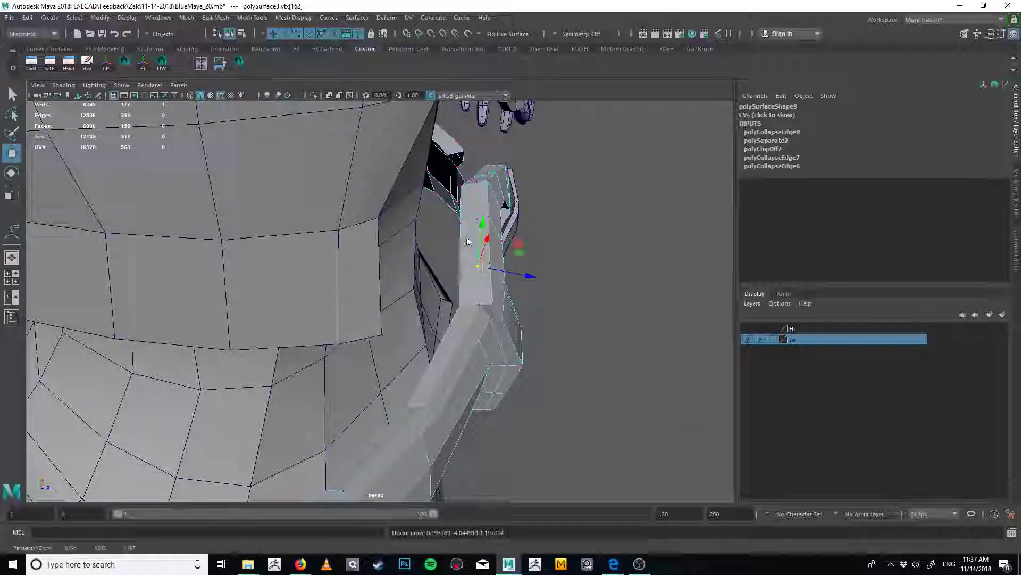
{"action": "key", "text": "q"}
{"action": "key", "text": "F10"}
{"action": "left_click", "coordinate": [485, 274]}
{"action": "right_click_drag", "start_coordinate": [484, 271], "coordinate": [483, 299], "text": "shift"}
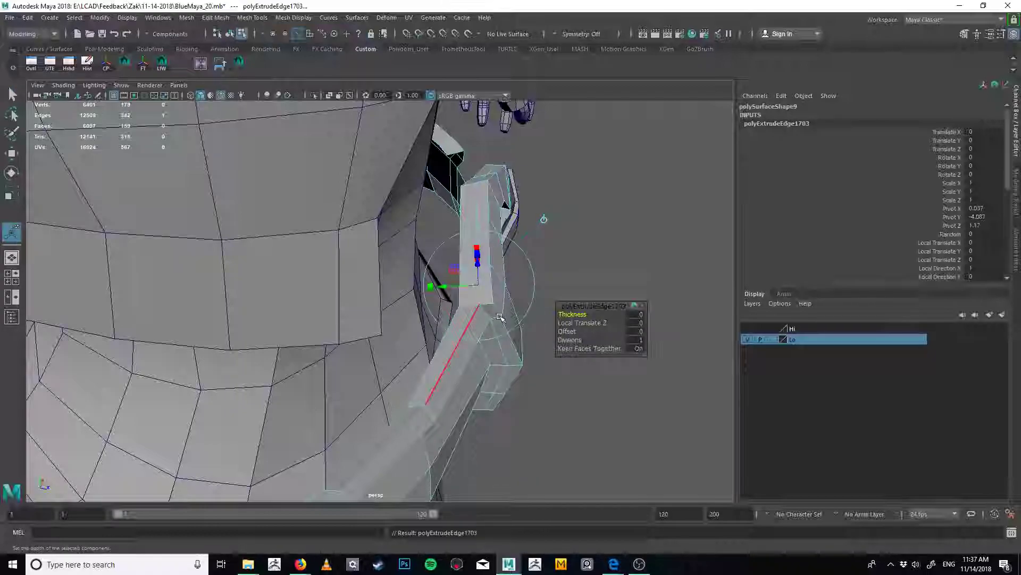
{"action": "left_click_drag", "start_coordinate": [502, 314], "coordinate": [481, 365], "text": "alt"}
{"action": "key", "text": "ctrl+z"}
{"action": "left_click_drag", "start_coordinate": [437, 308], "coordinate": [524, 284], "text": "alt"}
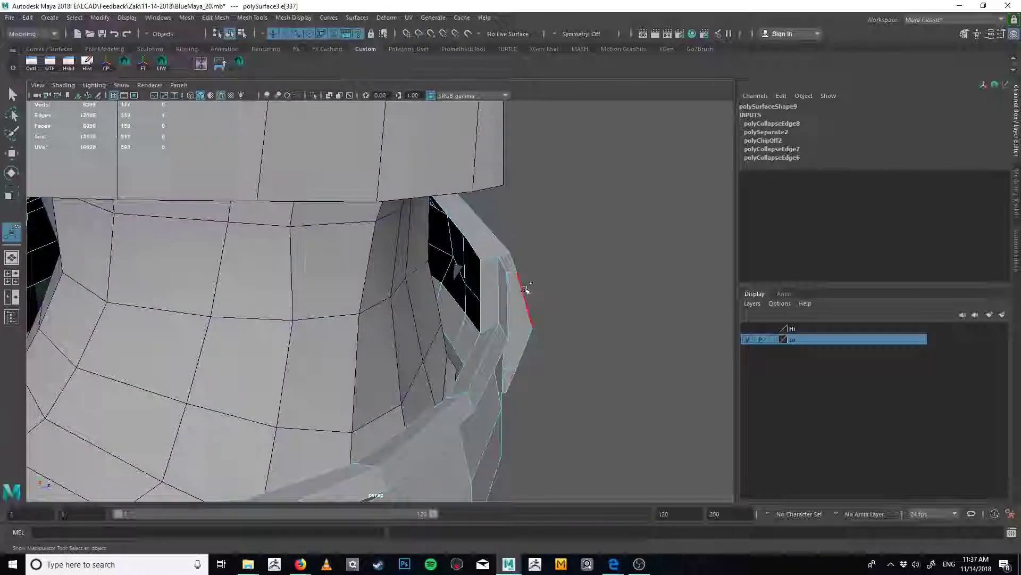
{"action": "key", "text": "ctrl+z"}
Delete the surplus edges along the buckle frame's upper side and across the plate near the prong
{"action": "key", "text": "q"}
{"action": "left_click", "coordinate": [505, 248]}
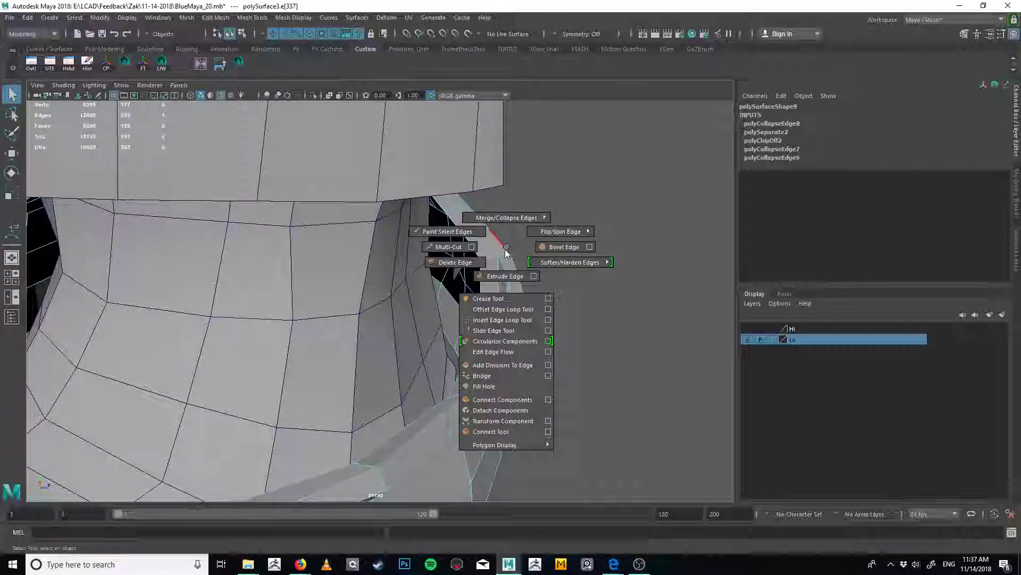
{"action": "right_click_drag", "start_coordinate": [506, 253], "coordinate": [455, 262], "text": "shift"}
{"action": "left_click_drag", "start_coordinate": [455, 262], "coordinate": [477, 311], "text": "alt"}
{"action": "right_click_drag", "start_coordinate": [495, 314], "coordinate": [479, 318], "text": "shift"}
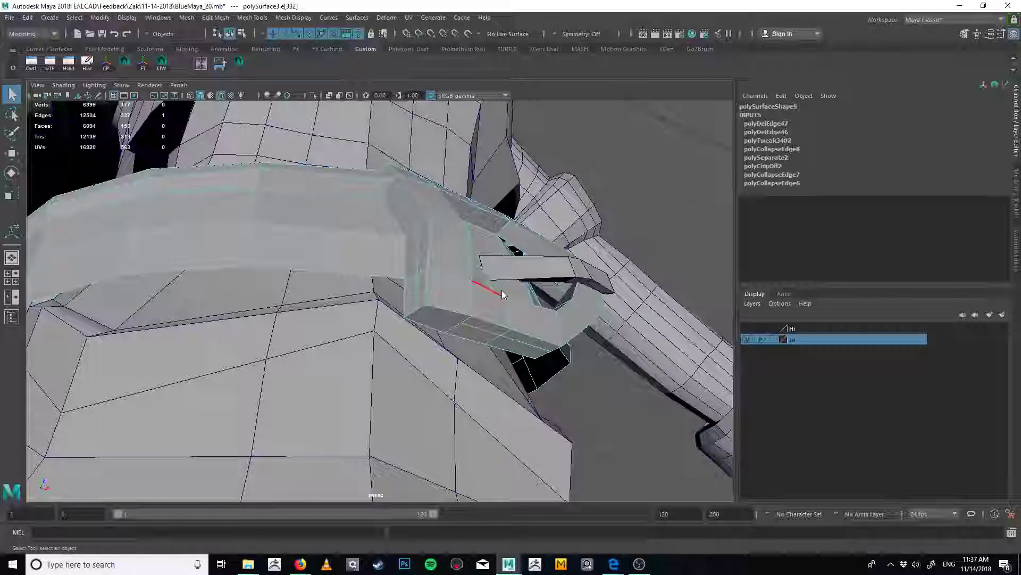
{"action": "right_click_drag", "start_coordinate": [551, 322], "coordinate": [617, 303], "text": "shift"}
Split the buckle frame's upper side face with a new edge across it
{"action": "left_click_drag", "start_coordinate": [585, 298], "coordinate": [475, 263], "text": "alt"}
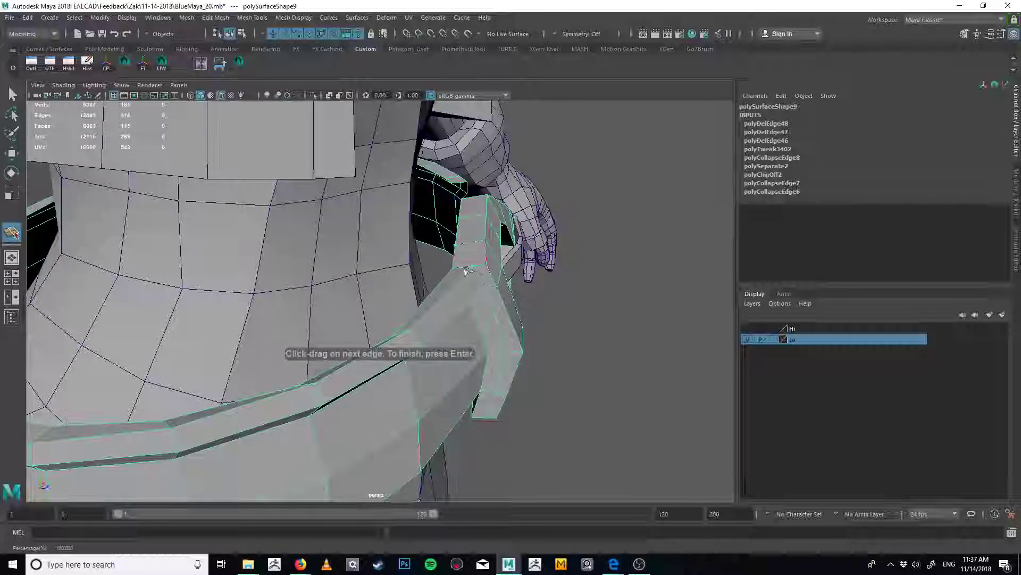
{"action": "key", "text": "Return"}
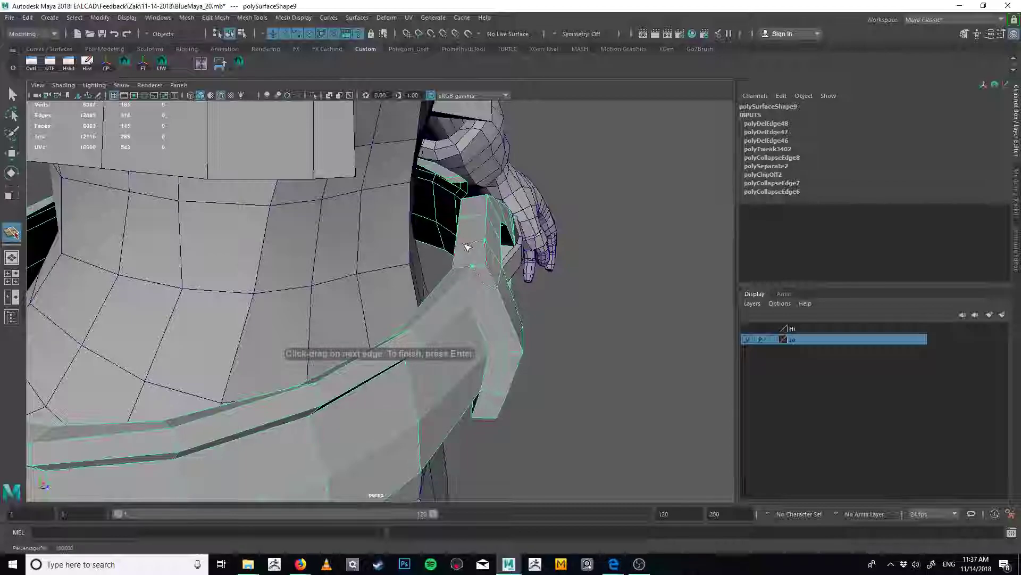
{"action": "key", "text": "Return"}
Examine the low-poly belt, bodice, neckline, collar and legs for remaining topology problems
{"action": "left_click_drag", "start_coordinate": [519, 247], "coordinate": [315, 267], "text": "alt"}
{"action": "right_click_drag", "start_coordinate": [445, 258], "coordinate": [375, 274], "text": "alt"}
{"action": "left_click_drag", "start_coordinate": [375, 274], "coordinate": [448, 290], "text": "alt"}
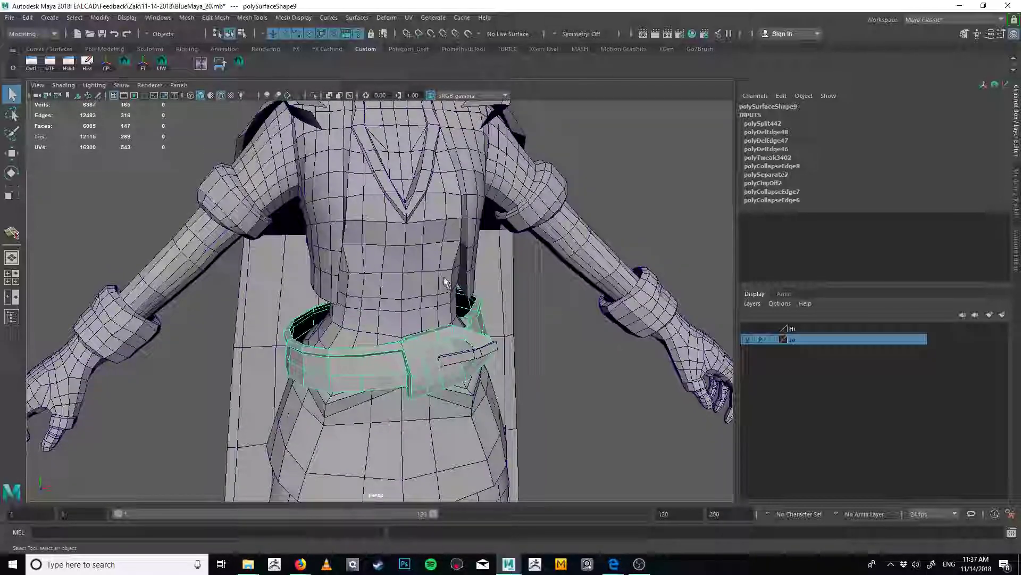
{"action": "left_click_drag", "start_coordinate": [418, 233], "coordinate": [392, 347], "text": "alt"}
{"action": "right_click_drag", "start_coordinate": [393, 347], "coordinate": [549, 335], "text": "alt"}
{"action": "left_click_drag", "start_coordinate": [408, 304], "coordinate": [432, 321], "text": "alt"}
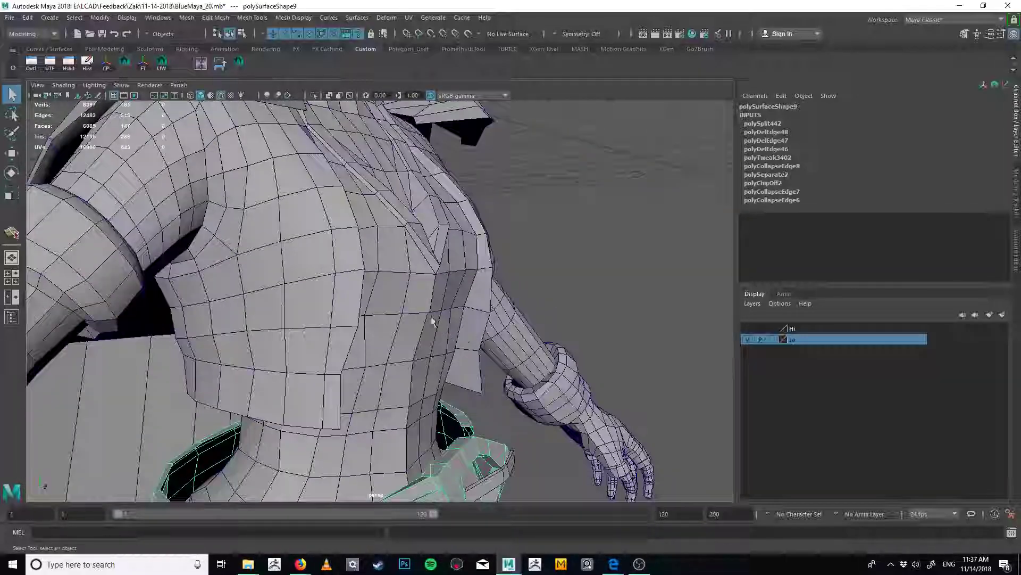
{"action": "middle_click_drag", "start_coordinate": [432, 321], "coordinate": [420, 366], "text": "alt"}
{"action": "right_click_drag", "start_coordinate": [420, 366], "coordinate": [323, 269], "text": "alt"}
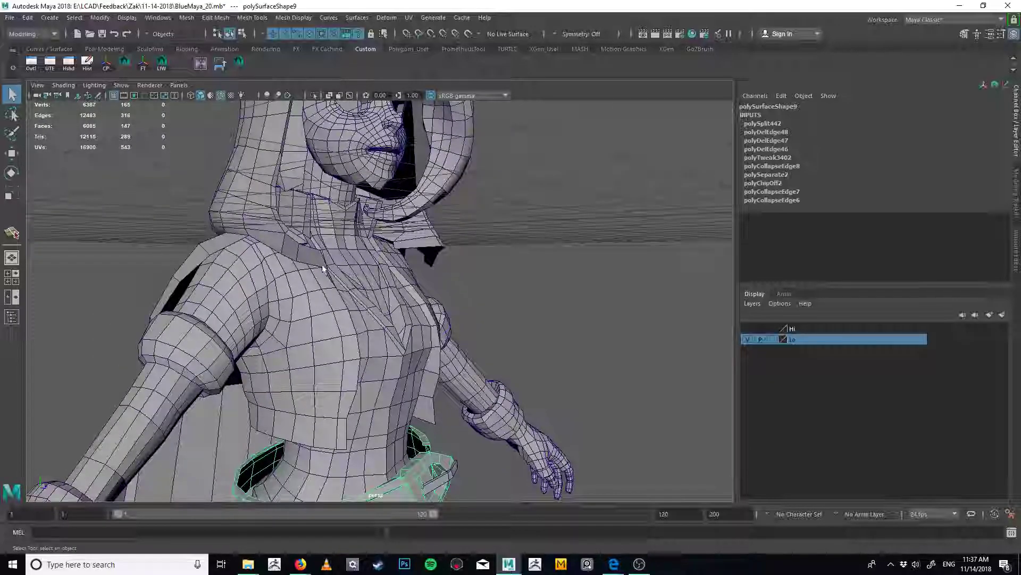
{"action": "left_click_drag", "start_coordinate": [377, 308], "coordinate": [490, 396], "text": "alt"}
{"action": "right_click_drag", "start_coordinate": [490, 397], "coordinate": [631, 365], "text": "alt"}
{"action": "left_click_drag", "start_coordinate": [463, 372], "coordinate": [444, 425], "text": "alt"}
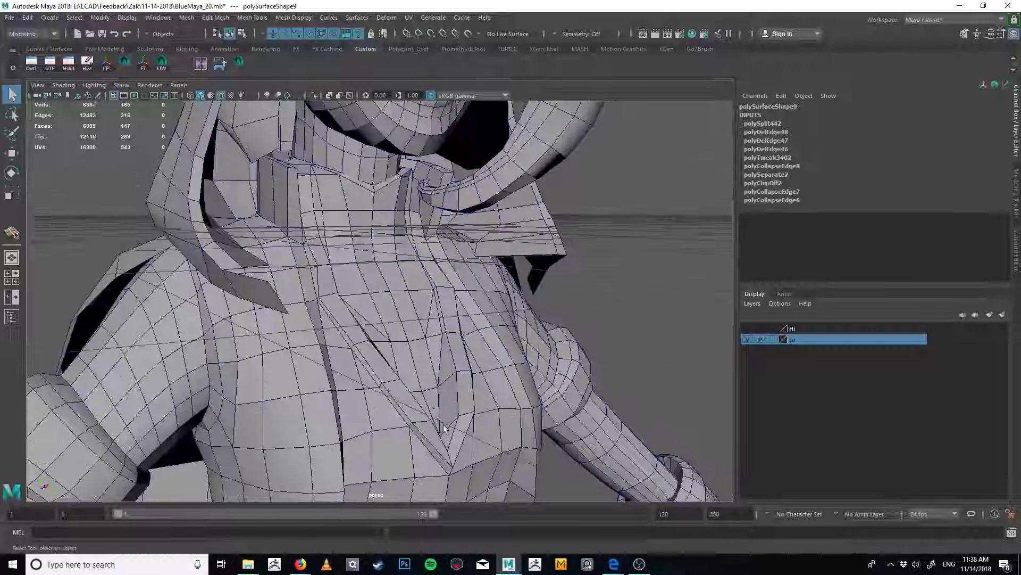
{"action": "right_click_drag", "start_coordinate": [444, 426], "coordinate": [500, 381], "text": "alt"}
{"action": "left_click_drag", "start_coordinate": [499, 381], "coordinate": [464, 423], "text": "alt"}
{"action": "left_click", "coordinate": [464, 419]}
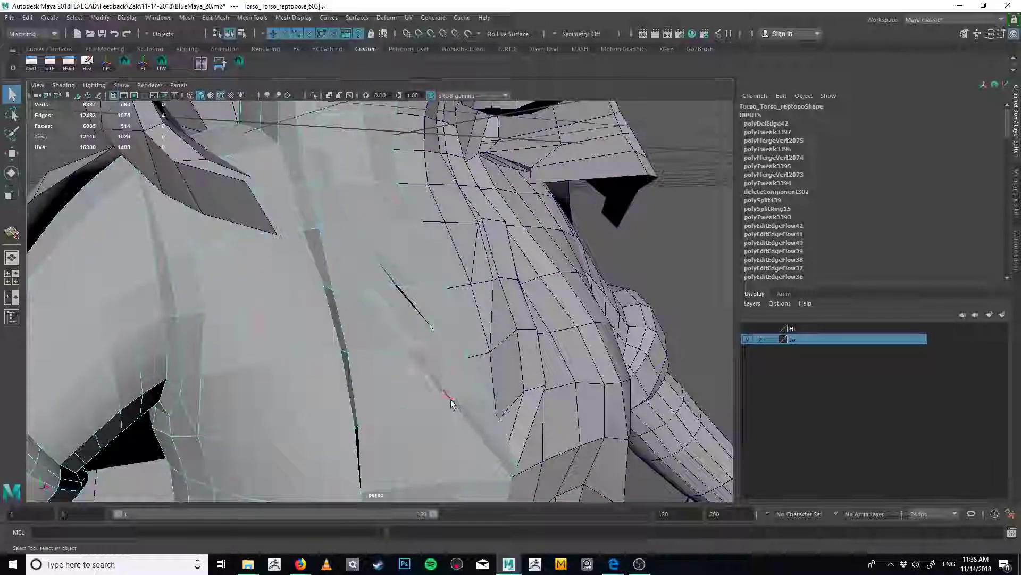
{"action": "left_click_drag", "start_coordinate": [490, 388], "coordinate": [470, 418], "text": "alt"}
{"action": "right_click_drag", "start_coordinate": [470, 418], "coordinate": [518, 340]}
{"action": "left_click_drag", "start_coordinate": [518, 340], "coordinate": [445, 415], "text": "alt"}
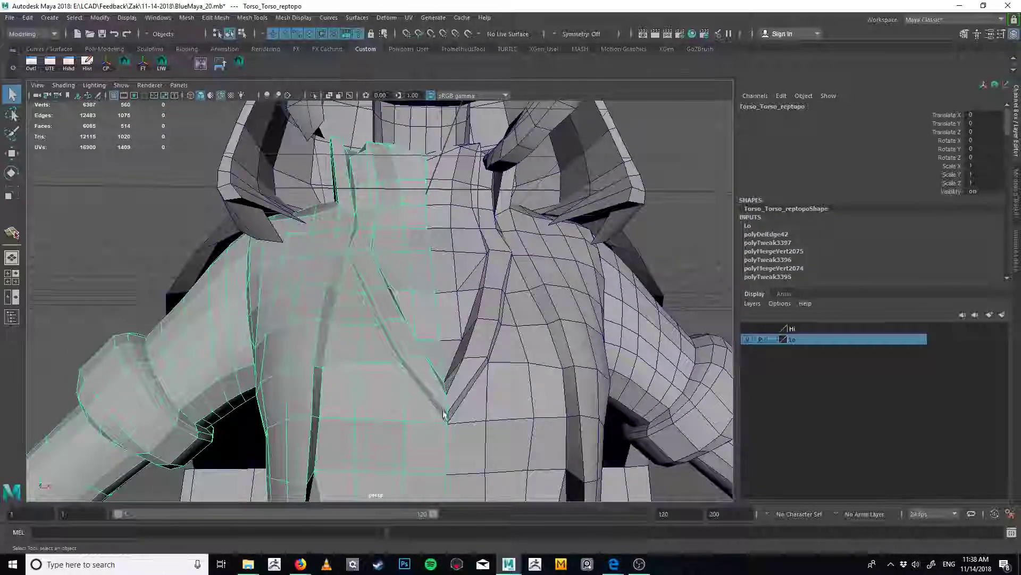
{"action": "right_click_drag", "start_coordinate": [546, 358], "coordinate": [431, 346], "text": "alt"}
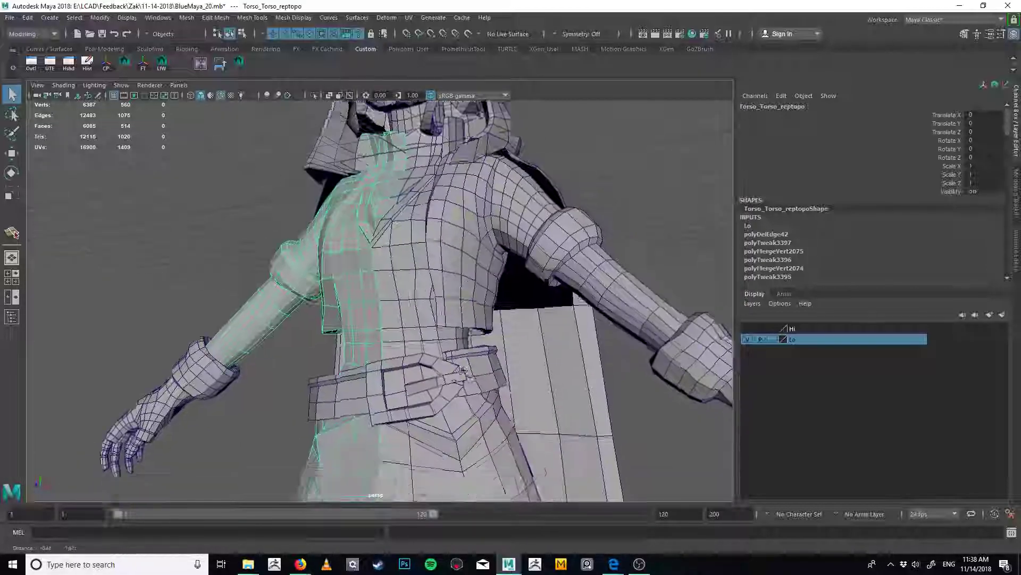
{"action": "middle_click_drag", "start_coordinate": [453, 442], "coordinate": [471, 237], "text": "alt"}
{"action": "middle_click_drag", "start_coordinate": [530, 384], "coordinate": [526, 196], "text": "alt"}
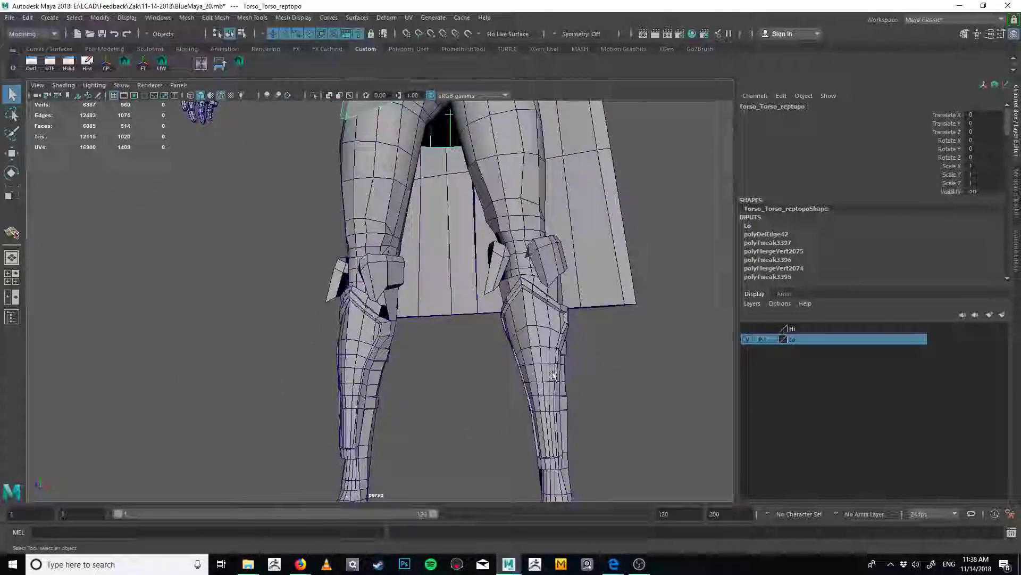
{"action": "mouse_move", "coordinate": [548, 367]}
{"action": "left_mouse_down", "text": "alt"}
{"action": "mouse_move", "coordinate": [481, 372]}
{"action": "mouse_move", "coordinate": [568, 371]}
{"action": "mouse_move", "coordinate": [476, 292]}
{"action": "mouse_move", "coordinate": [543, 312]}
{"action": "mouse_move", "coordinate": [559, 348]}
{"action": "mouse_move", "coordinate": [548, 351]}
{"action": "left_mouse_up", "text": "alt"}
Collapse two short edges on the boot's front ankle area around the shin guard's lower rim
{"action": "left_click", "coordinate": [540, 400]}
{"action": "right_click_drag", "start_coordinate": [539, 400], "coordinate": [361, 354]}
{"action": "left_click", "coordinate": [538, 376]}
{"action": "key", "text": "f"}
{"action": "left_click_drag", "start_coordinate": [361, 355], "coordinate": [473, 317], "text": "alt"}
{"action": "right_click_drag", "start_coordinate": [473, 318], "coordinate": [492, 303], "text": "alt"}
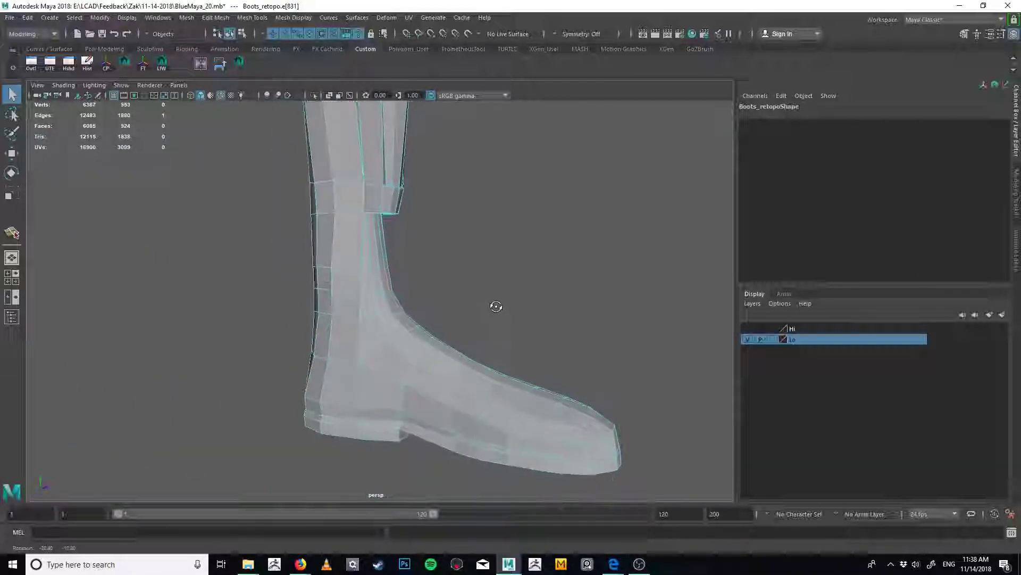
{"action": "left_click_drag", "start_coordinate": [493, 303], "coordinate": [527, 306], "text": "alt"}
{"action": "middle_click_drag", "start_coordinate": [526, 305], "coordinate": [516, 386], "text": "alt"}
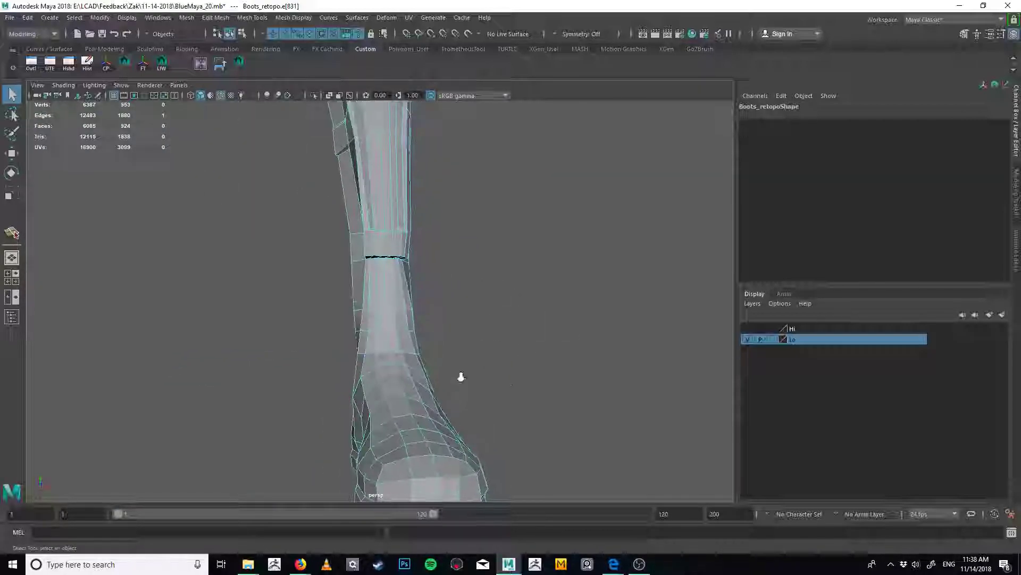
{"action": "scroll", "coordinate": [447, 367], "scroll_direction": "up", "scroll_amount": 3}
{"action": "key", "text": "g"}
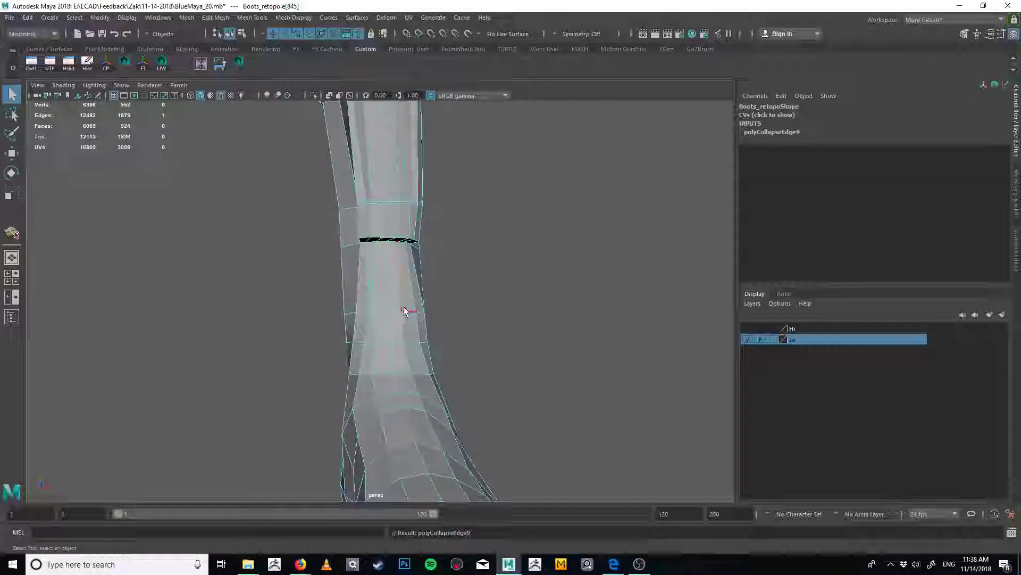
{"action": "left_click_drag", "start_coordinate": [378, 276], "coordinate": [380, 250], "text": "alt"}
{"action": "left_click", "coordinate": [379, 265]}
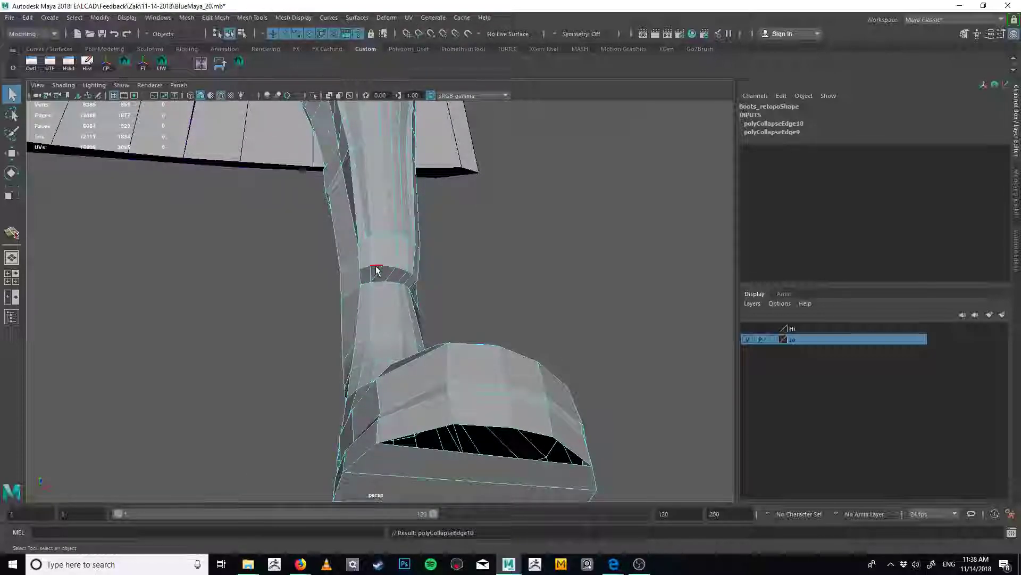
Collapse the remaining surplus short edges around the shin guard's lower rim and on the boot's ankle beneath it
{"action": "left_click_drag", "start_coordinate": [390, 262], "coordinate": [447, 303], "text": "alt"}
{"action": "left_click", "coordinate": [379, 191]}
{"action": "key", "text": "ctrl+shift+c"}
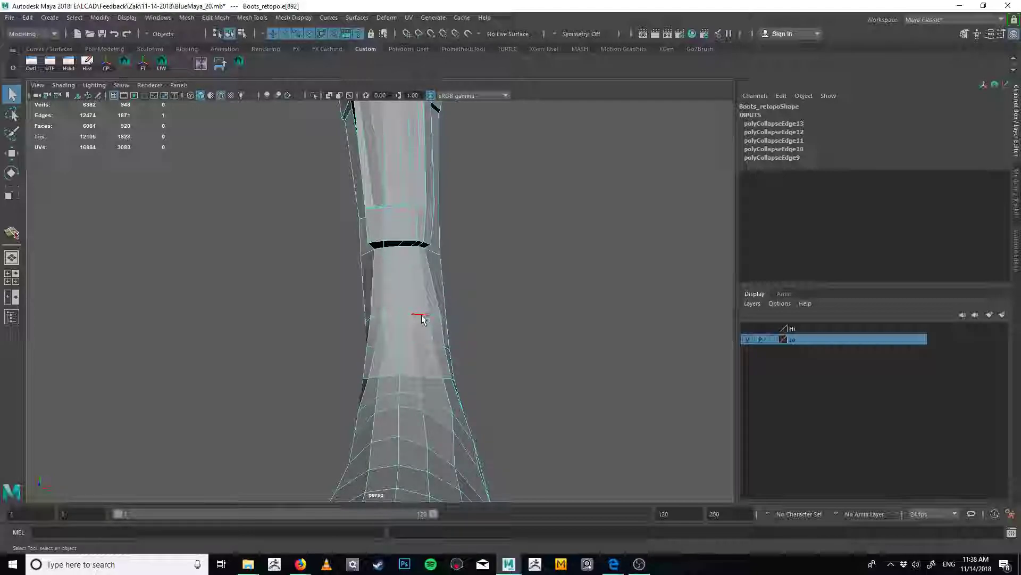
{"action": "mouse_move", "coordinate": [425, 290]}
{"action": "left_mouse_down", "text": "alt"}
{"action": "mouse_move", "coordinate": [416, 263]}
{"action": "mouse_move", "coordinate": [388, 319]}
{"action": "mouse_move", "coordinate": [451, 322]}
{"action": "mouse_move", "coordinate": [415, 345]}
{"action": "mouse_move", "coordinate": [431, 298]}
{"action": "mouse_move", "coordinate": [422, 337]}
{"action": "mouse_move", "coordinate": [388, 220]}
{"action": "mouse_move", "coordinate": [427, 285]}
{"action": "left_mouse_up", "text": "alt"}
{"action": "left_click", "coordinate": [432, 276]}
{"action": "key", "text": "ctrl+shift+c"}
{"action": "left_click", "coordinate": [425, 326]}
{"action": "key", "text": "ctrl+shift+c"}
{"action": "left_click", "coordinate": [396, 211]}
{"action": "key", "text": "ctrl+shift+c"}
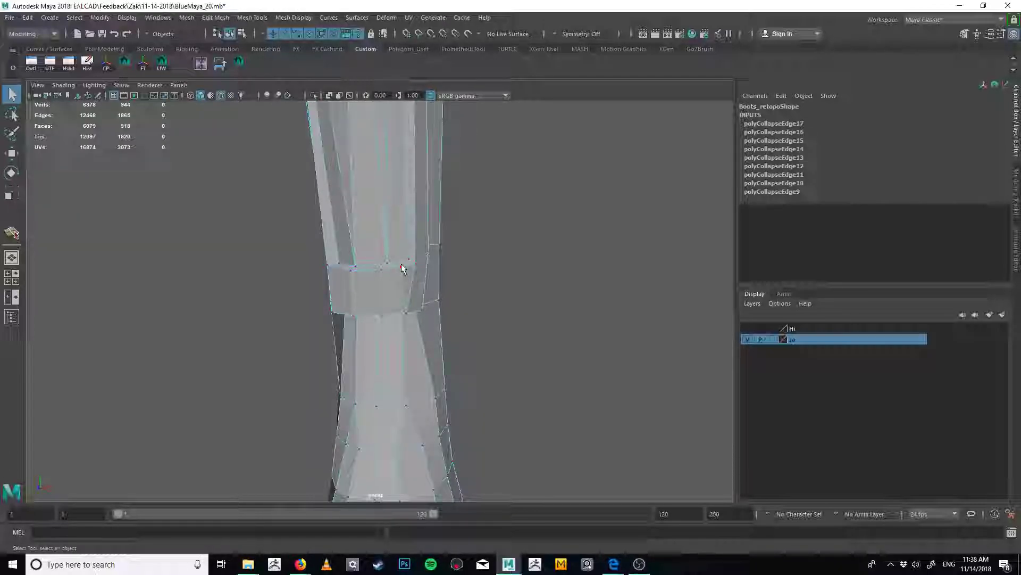
Merge the stray vertex on the shin guard's lower band into its neighbouring vertex
{"action": "left_click", "coordinate": [403, 268]}
{"action": "key", "text": "w"}
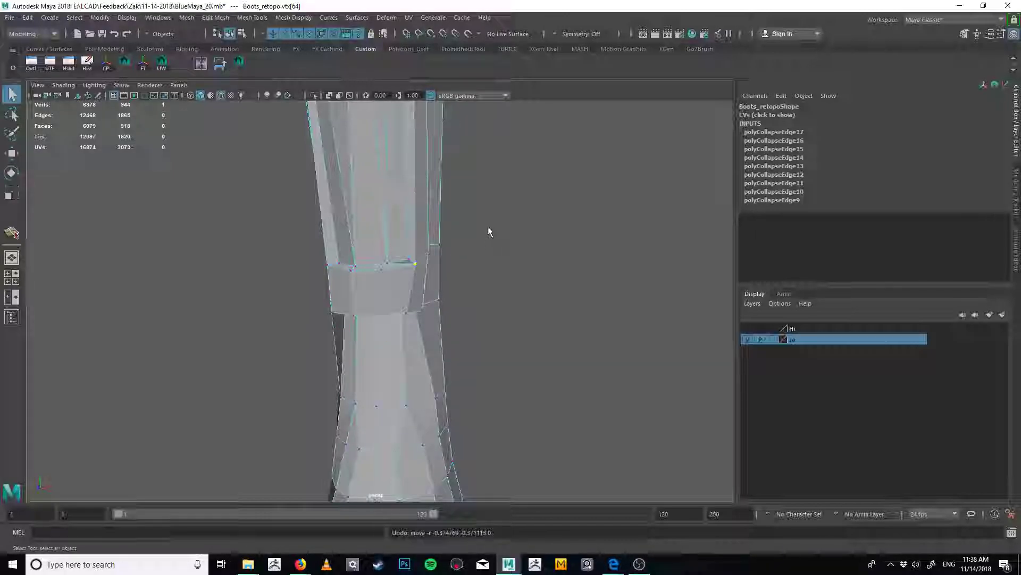
{"action": "key", "text": "q"}
{"action": "left_click_drag", "start_coordinate": [410, 314], "coordinate": [424, 242], "text": "alt"}
{"action": "left_click", "coordinate": [421, 368]}
{"action": "key", "text": "w"}
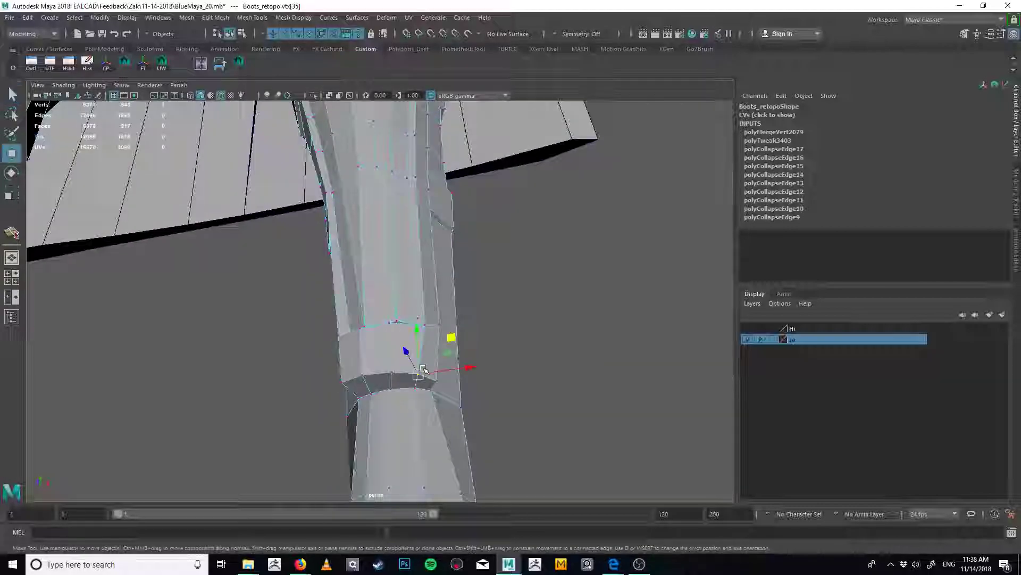
{"action": "mouse_move", "coordinate": [426, 376]}
{"action": "left_mouse_down", "text": "alt"}
{"action": "mouse_move", "coordinate": [442, 393]}
{"action": "mouse_move", "coordinate": [426, 391]}
{"action": "left_mouse_up", "text": "alt"}
{"action": "key", "text": "q"}
Delete the surplus edge that runs into the upper border of the shin guard's lower band
{"action": "right_click_drag", "start_coordinate": [399, 292], "coordinate": [402, 272]}
{"action": "left_click", "coordinate": [403, 272]}
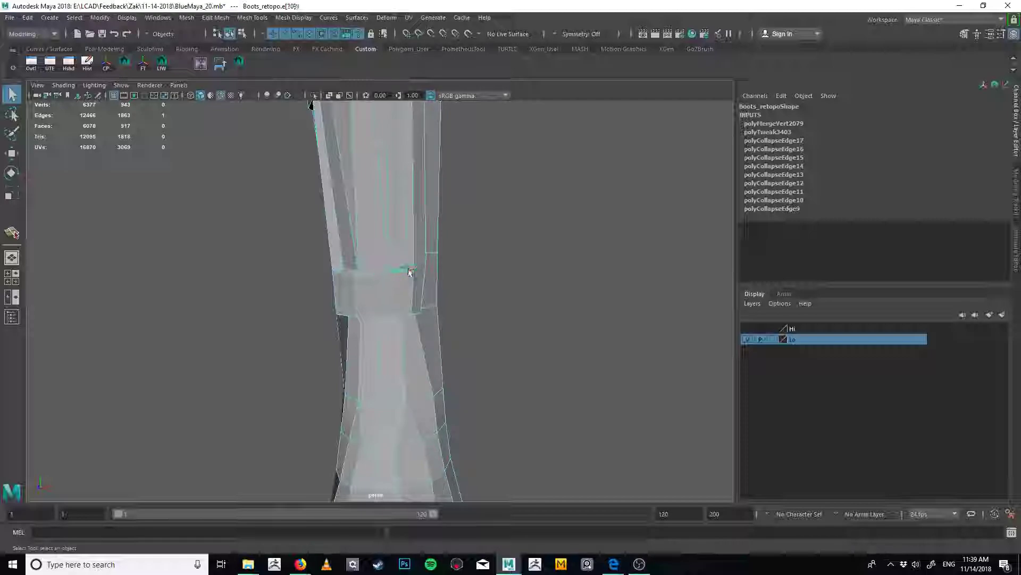
{"action": "middle_click_drag", "start_coordinate": [380, 283], "coordinate": [372, 336], "text": "alt"}
{"action": "right_click_drag", "start_coordinate": [372, 336], "coordinate": [389, 322], "text": "alt"}
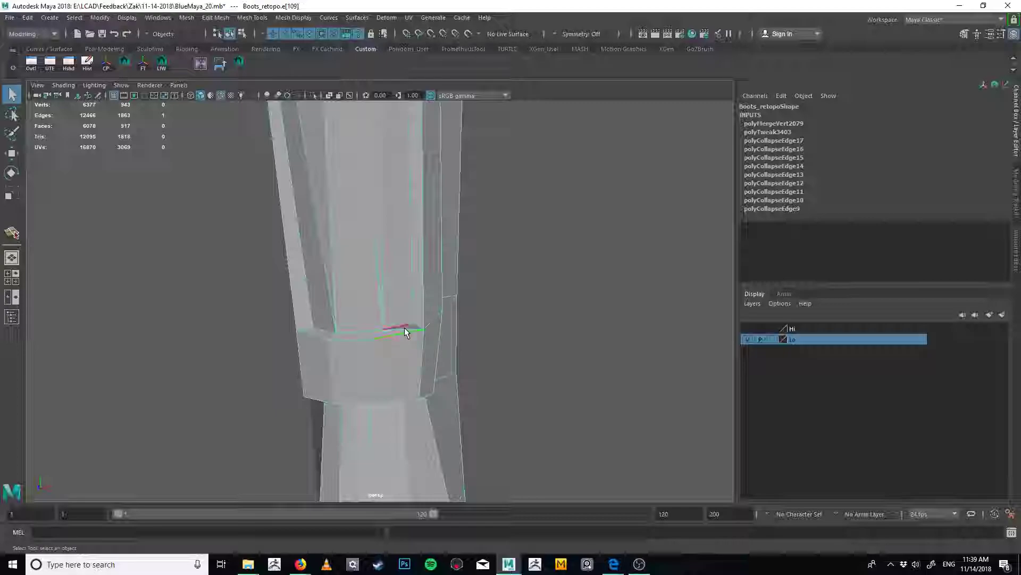
{"action": "left_click_drag", "start_coordinate": [405, 327], "coordinate": [530, 404], "text": "alt"}
{"action": "scroll", "coordinate": [546, 404], "scroll_direction": "down", "scroll_amount": 5}
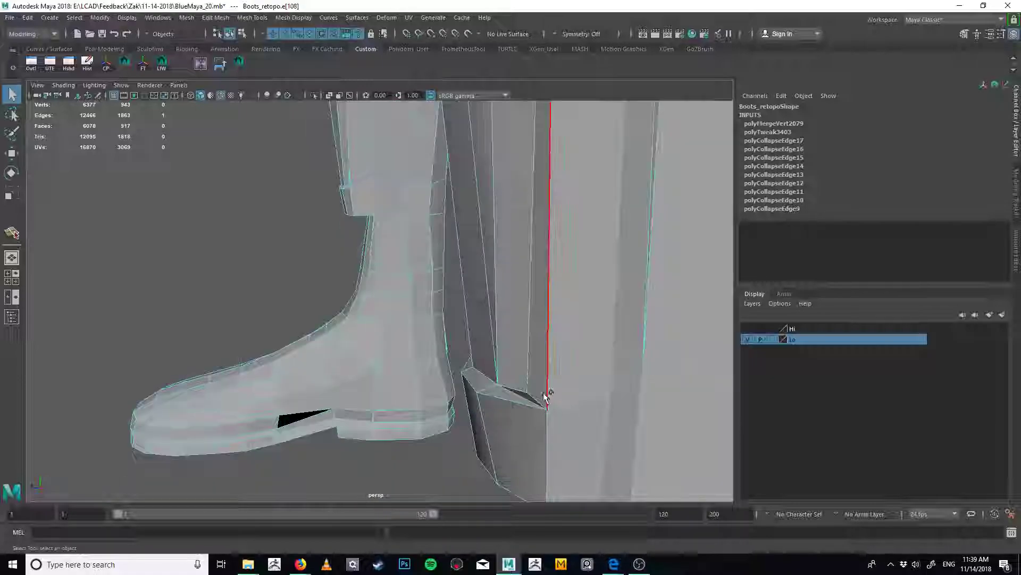
{"action": "right_click_drag", "start_coordinate": [546, 404], "coordinate": [478, 402], "text": "shift"}
{"action": "left_click", "coordinate": [523, 391]}
{"action": "mouse_move", "coordinate": [524, 393]}
{"action": "left_mouse_down", "text": "alt"}
{"action": "mouse_move", "coordinate": [528, 420]}
{"action": "mouse_move", "coordinate": [524, 386]}
{"action": "left_mouse_up", "text": "alt"}
Reposition the vertex at the corner of the shin guard's lower band to even out its border
{"action": "right_click_drag", "start_coordinate": [524, 385], "coordinate": [481, 379]}
{"action": "left_click", "coordinate": [519, 357]}
{"action": "mouse_move", "coordinate": [519, 358]}
{"action": "left_mouse_down", "text": "alt"}
{"action": "mouse_move", "coordinate": [523, 389]}
{"action": "mouse_move", "coordinate": [511, 339]}
{"action": "mouse_move", "coordinate": [543, 310]}
{"action": "mouse_move", "coordinate": [568, 346]}
{"action": "mouse_move", "coordinate": [433, 365]}
{"action": "mouse_move", "coordinate": [505, 371]}
{"action": "left_mouse_up", "text": "alt"}
{"action": "key", "text": "w"}
{"action": "left_click_drag", "start_coordinate": [498, 372], "coordinate": [499, 369]}
{"action": "right_click_drag", "start_coordinate": [499, 369], "coordinate": [317, 308], "text": "alt"}
{"action": "middle_click_drag", "start_coordinate": [416, 271], "coordinate": [438, 479], "text": "alt"}
{"action": "right_click_drag", "start_coordinate": [438, 479], "coordinate": [485, 228], "text": "alt"}
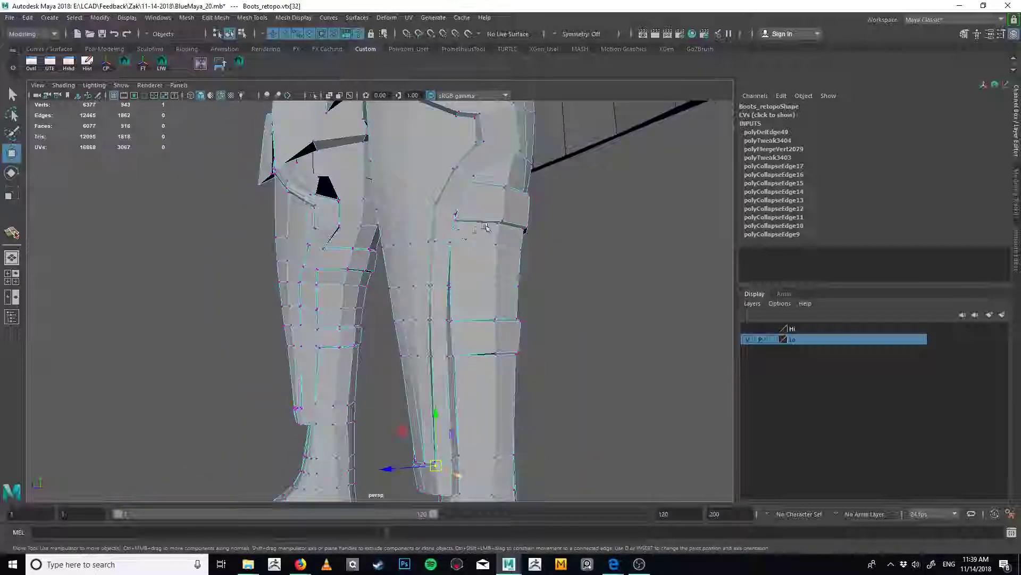
Apply edge flow to two short crosswise edges on the pants leg just above the knee
{"action": "left_click_drag", "start_coordinate": [485, 228], "coordinate": [391, 319], "text": "alt"}
{"action": "key", "text": "q"}
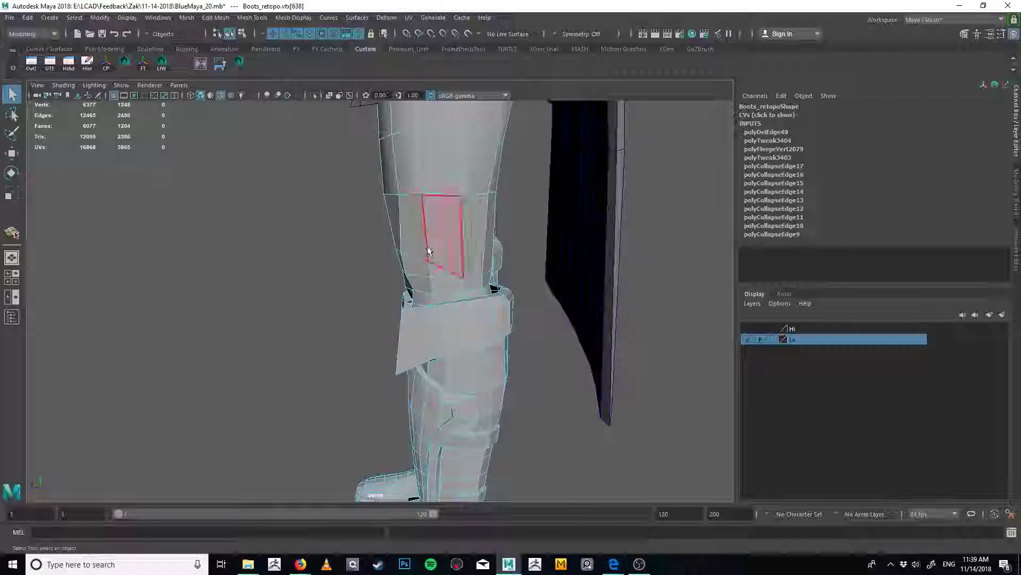
{"action": "left_click", "coordinate": [412, 248]}
{"action": "left_click_drag", "start_coordinate": [486, 316], "coordinate": [420, 305], "text": "alt"}
{"action": "left_click", "coordinate": [549, 238], "text": "shift"}
{"action": "left_click", "coordinate": [448, 363]}
{"action": "left_click_drag", "start_coordinate": [435, 355], "coordinate": [289, 342], "text": "alt"}
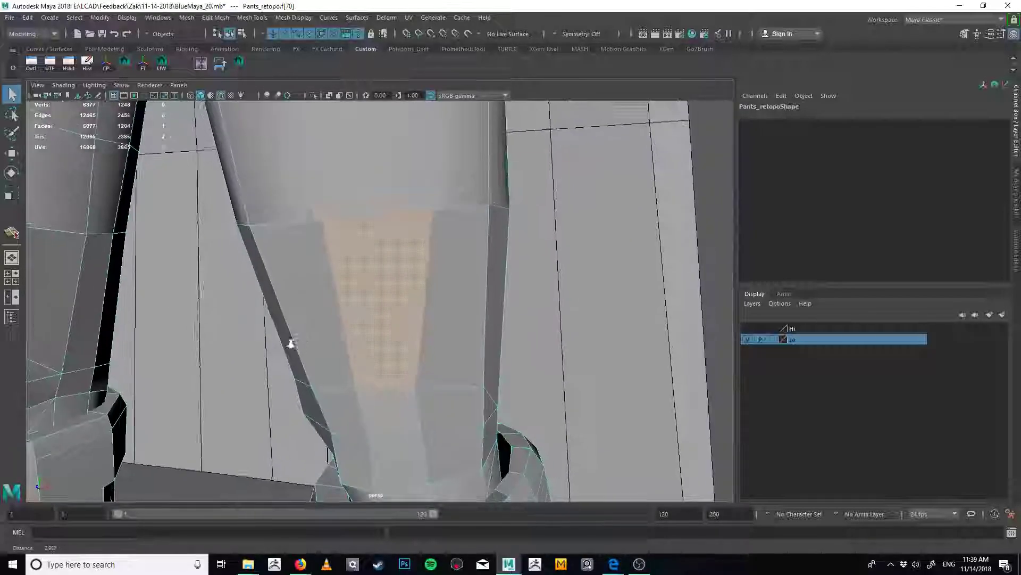
{"action": "right_click_drag", "start_coordinate": [394, 391], "coordinate": [397, 315]}
{"action": "left_click", "coordinate": [425, 403]}
{"action": "left_click_drag", "start_coordinate": [426, 403], "coordinate": [407, 321], "text": "alt"}
{"action": "key", "text": "g"}
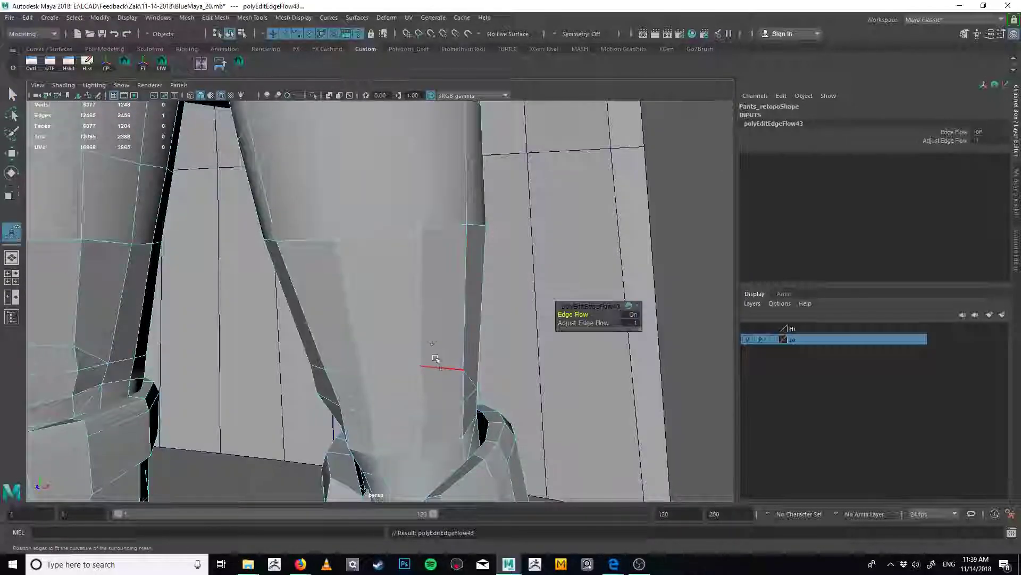
{"action": "left_click_drag", "start_coordinate": [438, 357], "coordinate": [440, 318], "text": "alt"}
{"action": "left_click", "coordinate": [434, 368]}
{"action": "key", "text": "g"}
Apply edge flow to three more edges on the front of the pants' knee above the boot opening
{"action": "left_click_drag", "start_coordinate": [456, 371], "coordinate": [383, 320], "text": "alt"}
{"action": "left_click", "coordinate": [386, 314]}
{"action": "key", "text": "g"}
{"action": "left_click", "coordinate": [387, 378]}
{"action": "key", "text": "g"}
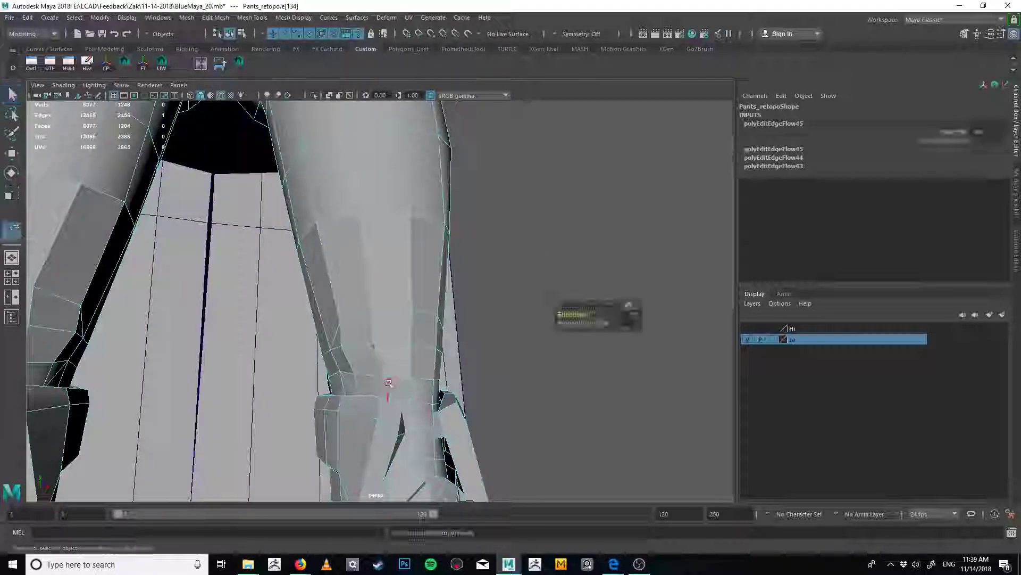
{"action": "left_click", "coordinate": [416, 349]}
{"action": "key", "text": "g"}
{"action": "left_click_drag", "start_coordinate": [420, 329], "coordinate": [413, 352], "text": "alt"}
{"action": "middle_click_drag", "start_coordinate": [408, 392], "coordinate": [403, 330], "text": "alt"}
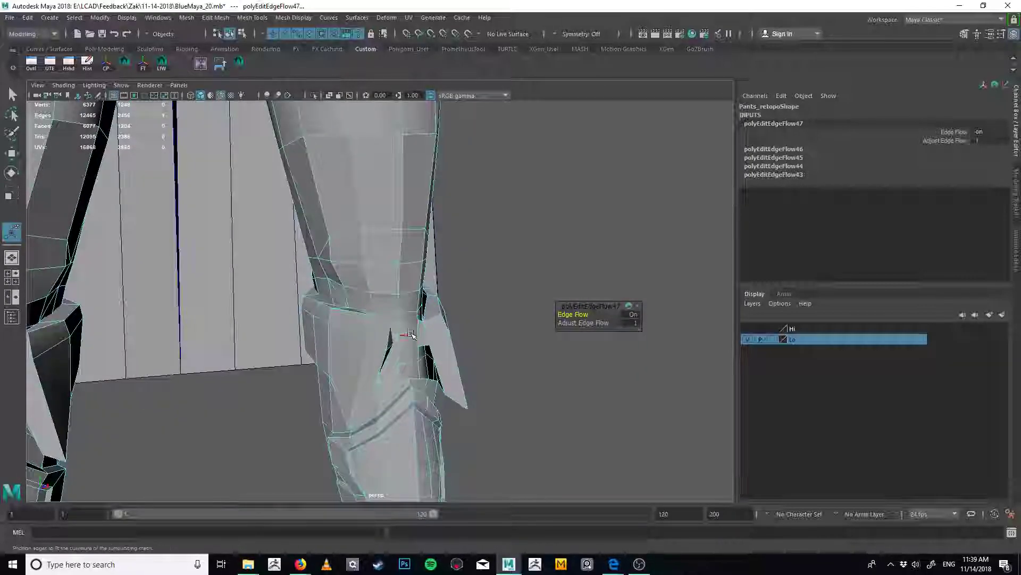
Extract all faces of one boot into a separate object, checking the Hi and Lo layers' visibility
{"action": "key", "text": "q"}
{"action": "key", "text": "F11"}
{"action": "double_click", "coordinate": [453, 350]}
{"action": "right_click_drag", "start_coordinate": [461, 354], "coordinate": [386, 392], "text": "alt"}
{"action": "middle_click_drag", "start_coordinate": [386, 393], "coordinate": [490, 292], "text": "alt"}
{"action": "right_click_drag", "start_coordinate": [489, 292], "coordinate": [390, 324], "text": "alt"}
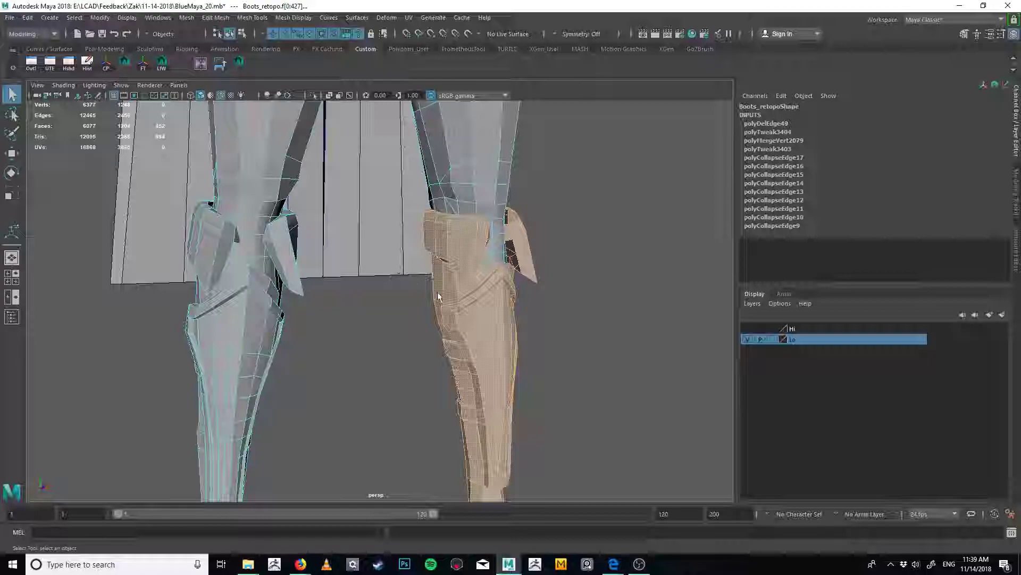
{"action": "left_click_drag", "start_coordinate": [438, 297], "coordinate": [399, 299], "text": "alt"}
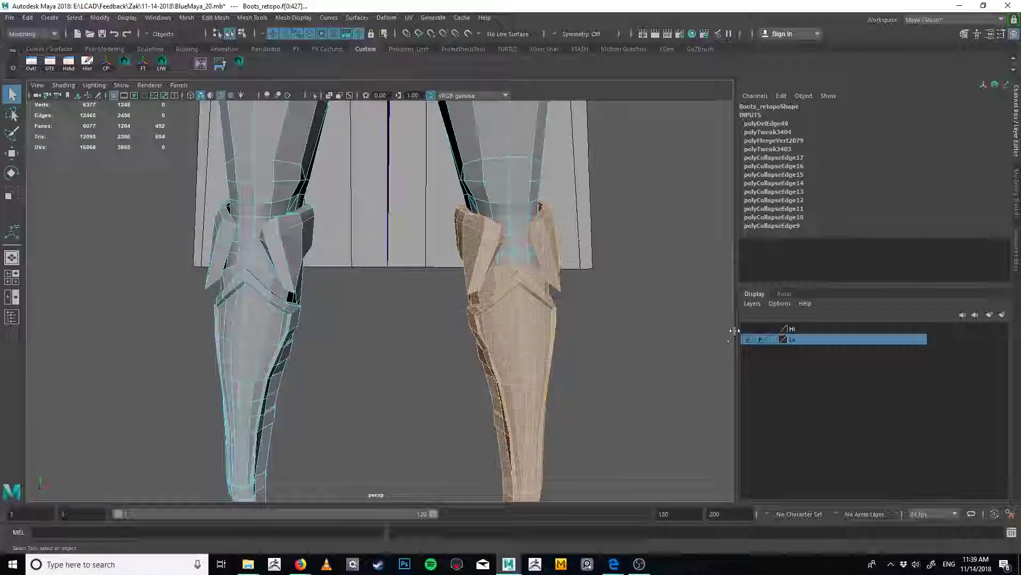
{"action": "left_click", "coordinate": [748, 339]}
{"action": "left_click", "coordinate": [748, 329]}
{"action": "left_click", "coordinate": [748, 330]}
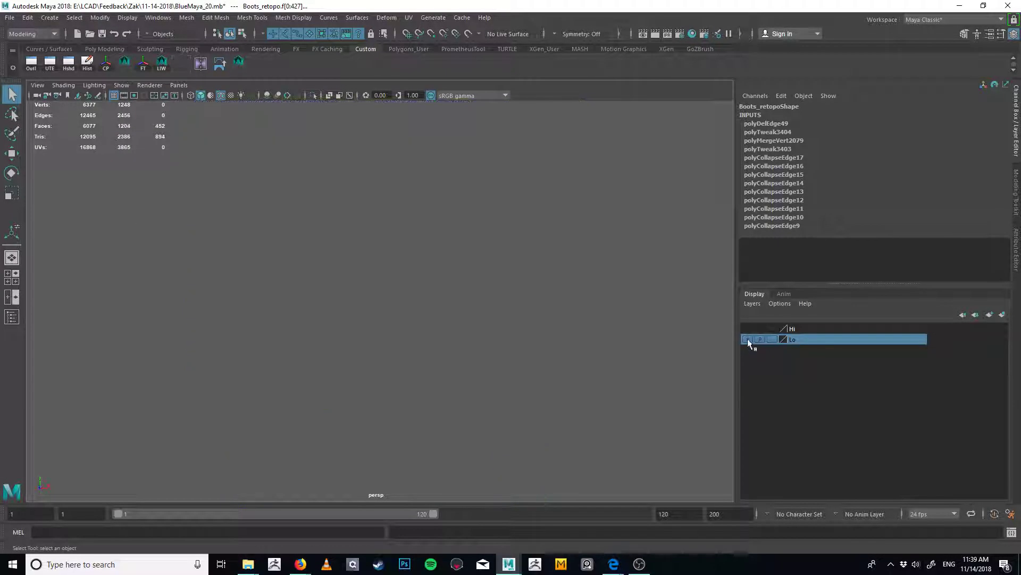
{"action": "left_click", "coordinate": [748, 339]}
{"action": "right_click_drag", "start_coordinate": [575, 312], "coordinate": [417, 260], "text": "alt"}
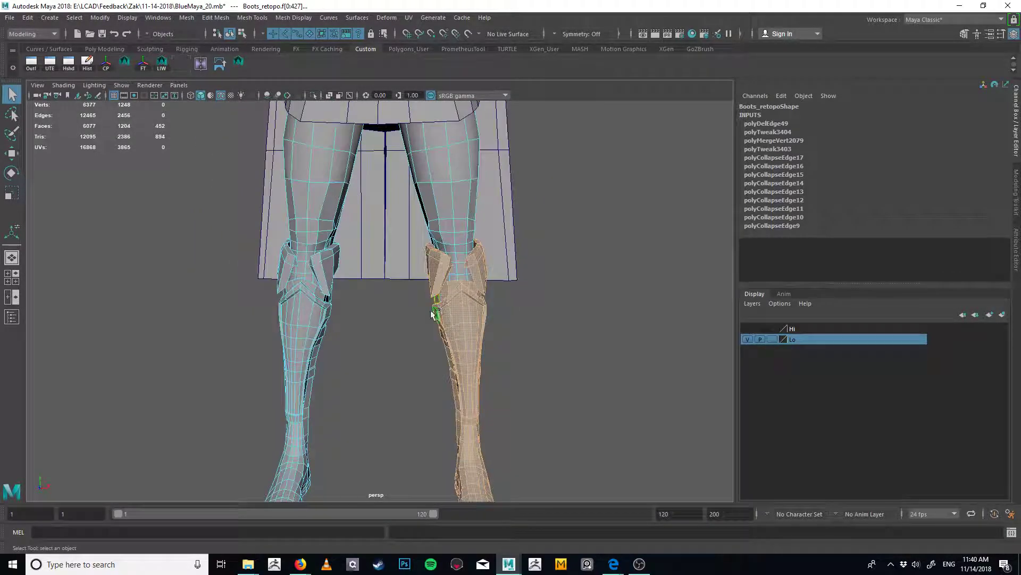
{"action": "right_click_drag", "start_coordinate": [339, 324], "coordinate": [348, 494], "text": "shift"}
Delete the other boot so that only one separated boot remains
{"action": "double_click", "coordinate": [458, 349]}
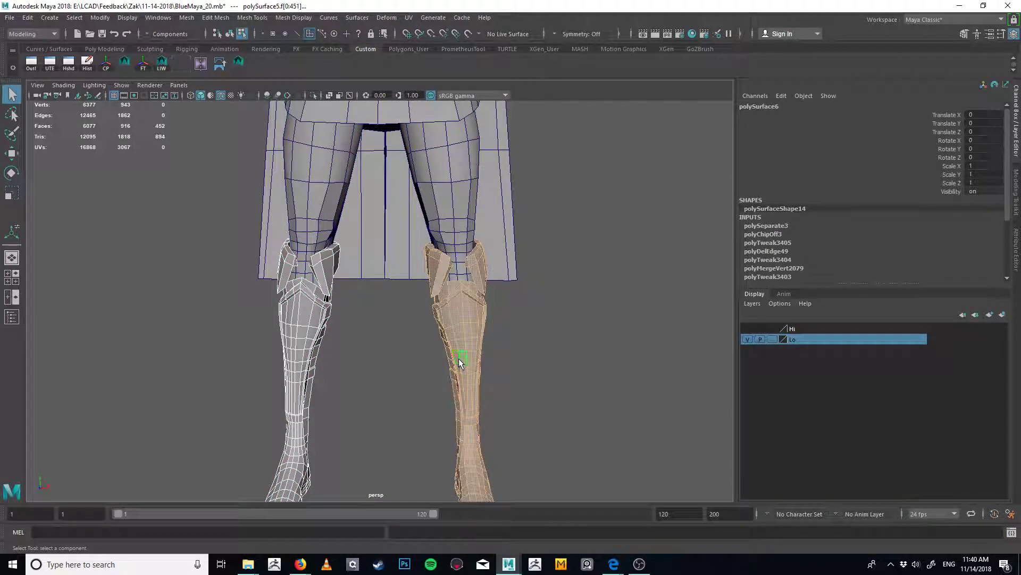
{"action": "left_click", "coordinate": [507, 294]}
{"action": "key", "text": "F8"}
{"action": "left_click", "coordinate": [462, 341]}
{"action": "left_click", "coordinate": [313, 342]}
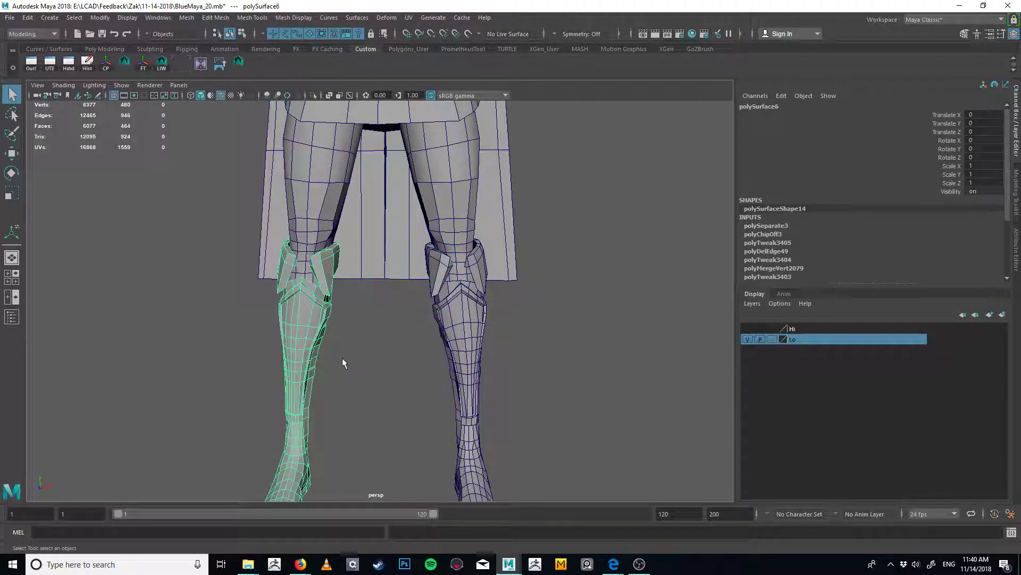
{"action": "left_click", "coordinate": [489, 275]}
{"action": "left_click", "coordinate": [466, 270]}
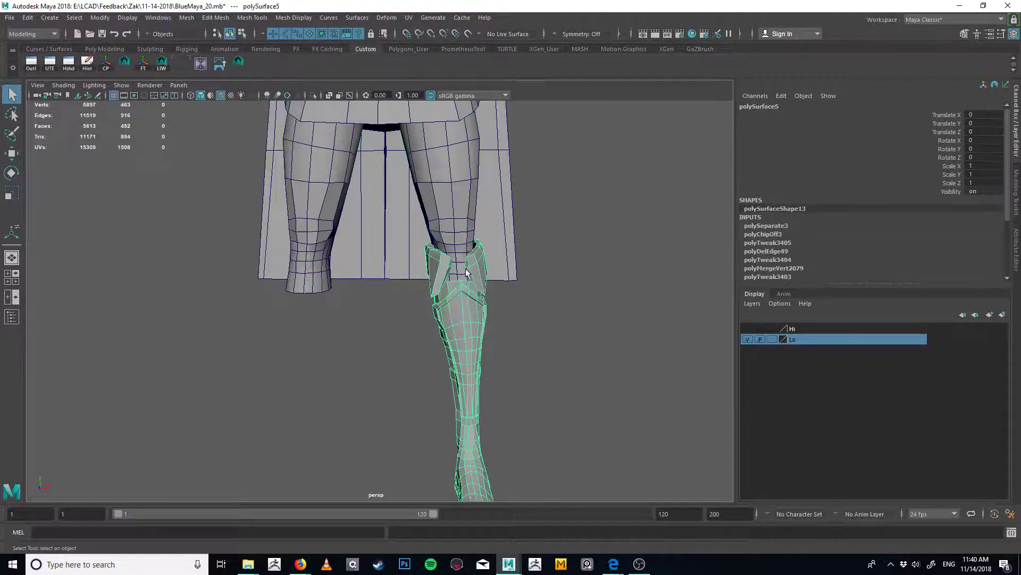
Isolate the pants in the viewport
{"action": "left_click", "coordinate": [466, 261]}
{"action": "left_click_drag", "start_coordinate": [466, 261], "coordinate": [428, 268], "text": "alt"}
{"action": "right_click_drag", "start_coordinate": [428, 268], "coordinate": [410, 313], "text": "alt"}
{"action": "middle_click_drag", "start_coordinate": [410, 313], "coordinate": [458, 395], "text": "alt"}
{"action": "left_click_drag", "start_coordinate": [457, 394], "coordinate": [485, 339], "text": "alt"}
{"action": "left_click", "coordinate": [313, 95]}
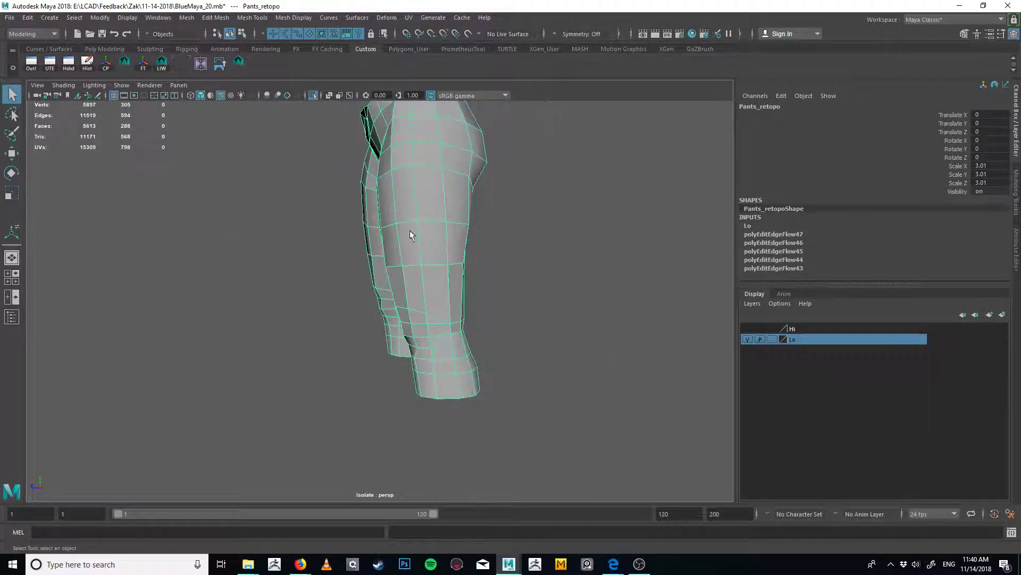
Split a new row of edges across one pants leg just above the knee
{"action": "left_click_drag", "start_coordinate": [410, 232], "coordinate": [515, 278], "text": "alt"}
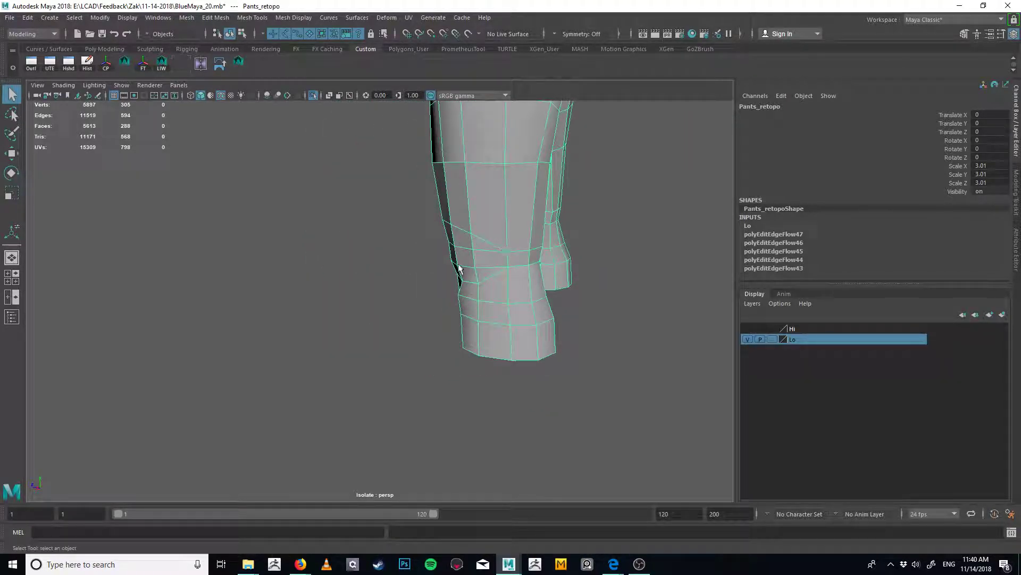
{"action": "left_click_drag", "start_coordinate": [546, 250], "coordinate": [328, 256], "text": "alt"}
{"action": "key", "text": "g"}
{"action": "left_click", "coordinate": [415, 263]}
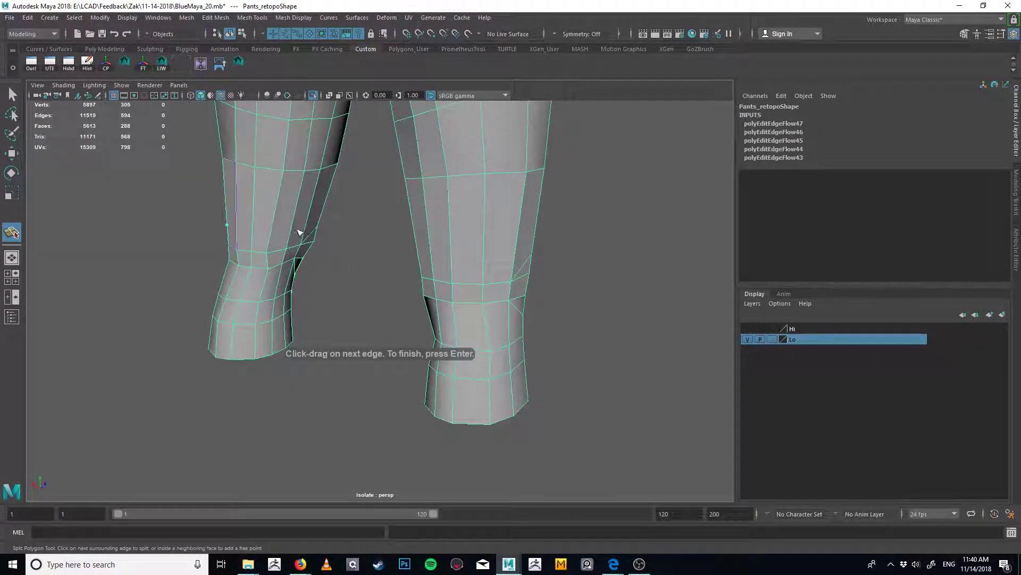
{"action": "left_click", "coordinate": [272, 232]}
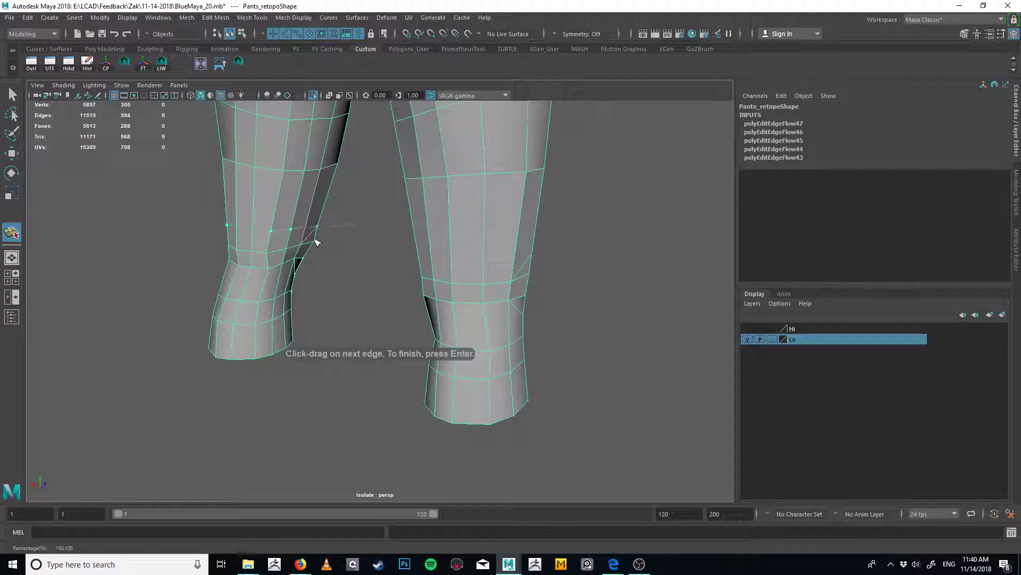
{"action": "key", "text": "Return"}
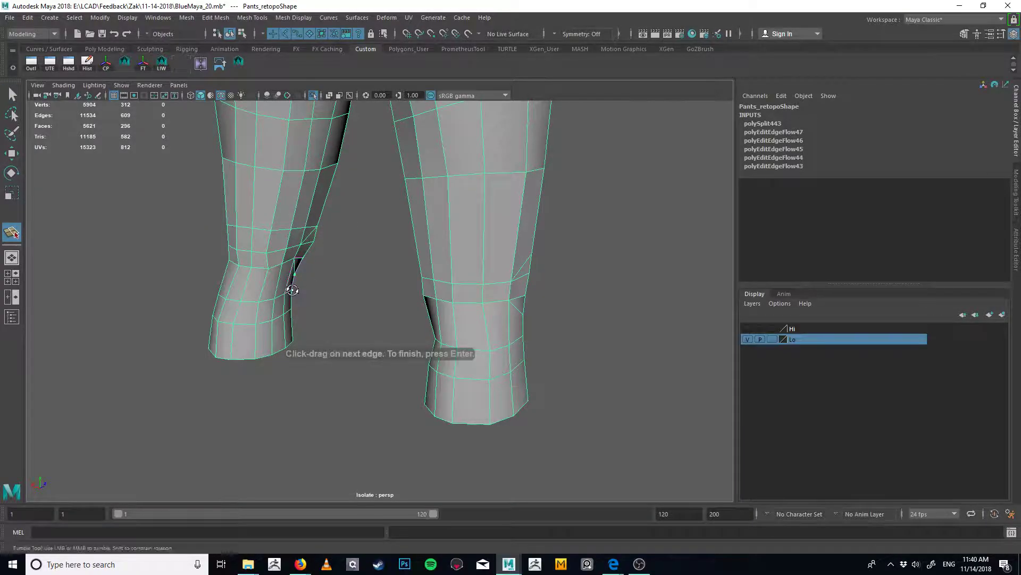
Split a second row of edges just below the same knee and delete the four surplus diagonal edges beside it
{"action": "left_click_drag", "start_coordinate": [292, 290], "coordinate": [305, 224], "text": "alt"}
{"action": "left_click", "coordinate": [404, 261]}
{"action": "left_click", "coordinate": [386, 272]}
{"action": "key", "text": "Return"}
{"action": "key", "text": "q"}
{"action": "left_click", "coordinate": [397, 257], "text": "shift"}
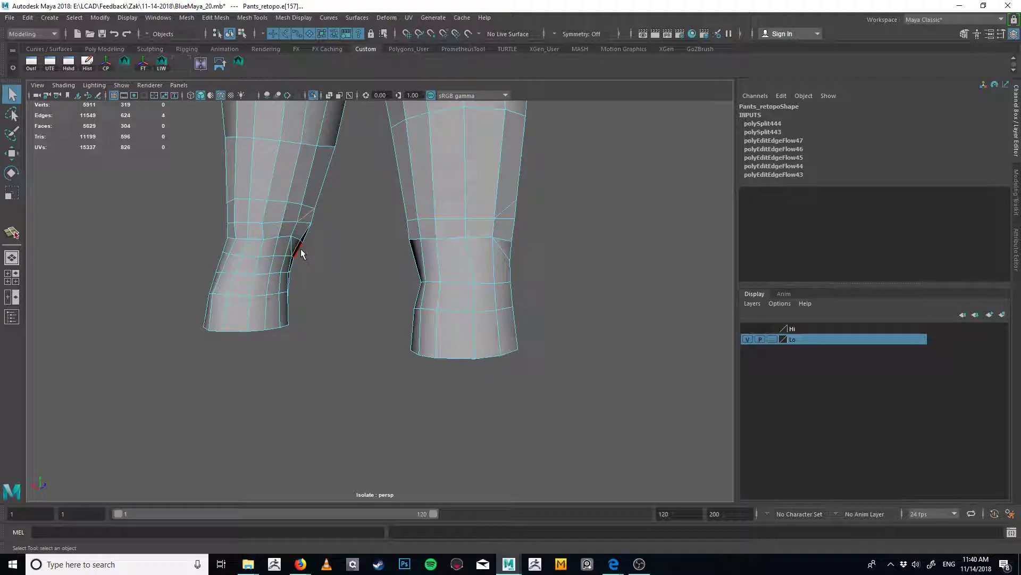
{"action": "key", "text": "Delete"}
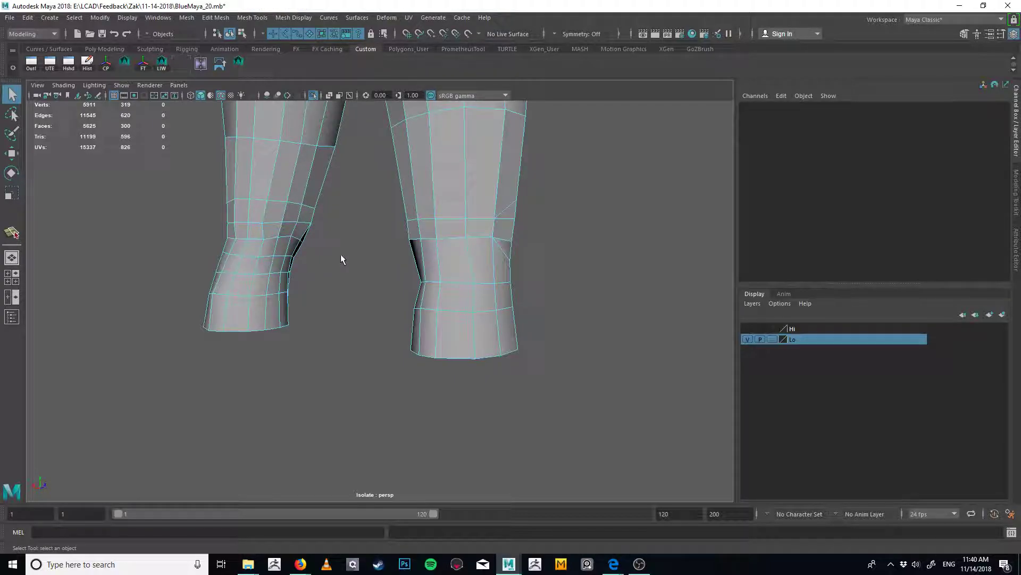
Apply edge flow to three lengthwise edge loops on the pants legs to smooth their curvature
{"action": "left_click_drag", "start_coordinate": [341, 254], "coordinate": [360, 304], "text": "alt"}
{"action": "left_click", "coordinate": [363, 308]}
{"action": "right_click_drag", "start_coordinate": [363, 306], "coordinate": [329, 287], "text": "alt"}
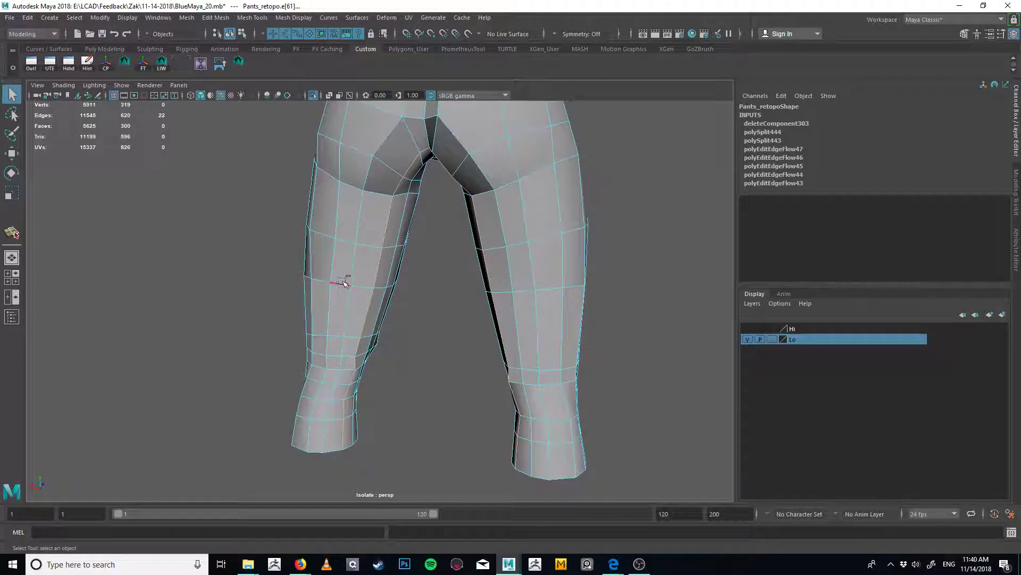
{"action": "key", "text": "g"}
{"action": "key", "text": "q"}
{"action": "left_click", "coordinate": [326, 312]}
{"action": "double_click", "coordinate": [326, 312]}
{"action": "left_click_drag", "start_coordinate": [326, 312], "coordinate": [353, 302], "text": "alt"}
{"action": "right_click_drag", "start_coordinate": [354, 301], "coordinate": [335, 292], "text": "alt"}
{"action": "key", "text": "g"}
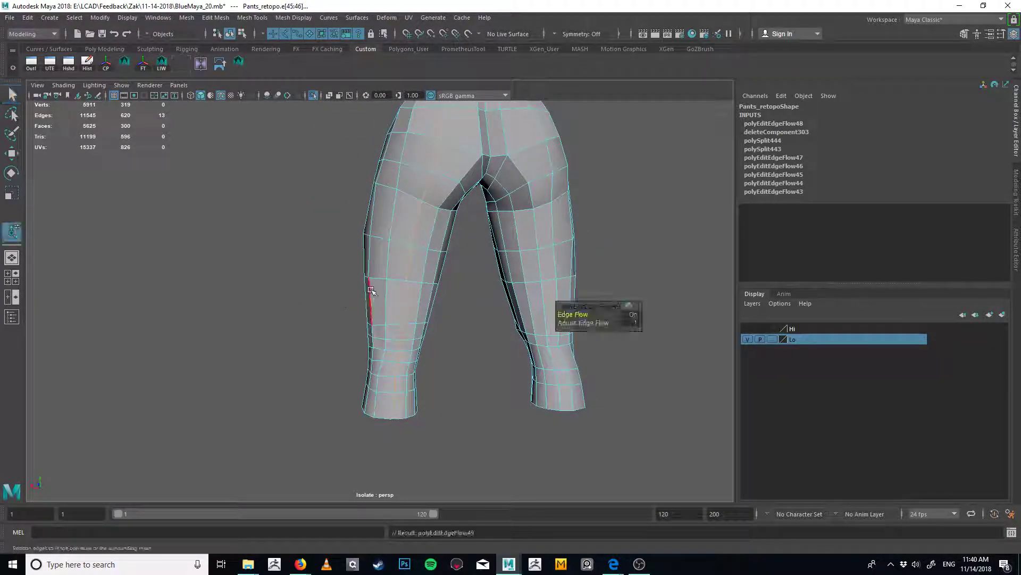
{"action": "key", "text": "q"}
{"action": "double_click", "coordinate": [381, 291]}
{"action": "key", "text": "g"}
{"action": "left_click_drag", "start_coordinate": [383, 295], "coordinate": [581, 289], "text": "alt"}
{"action": "left_click_drag", "start_coordinate": [448, 264], "coordinate": [452, 314], "text": "alt"}
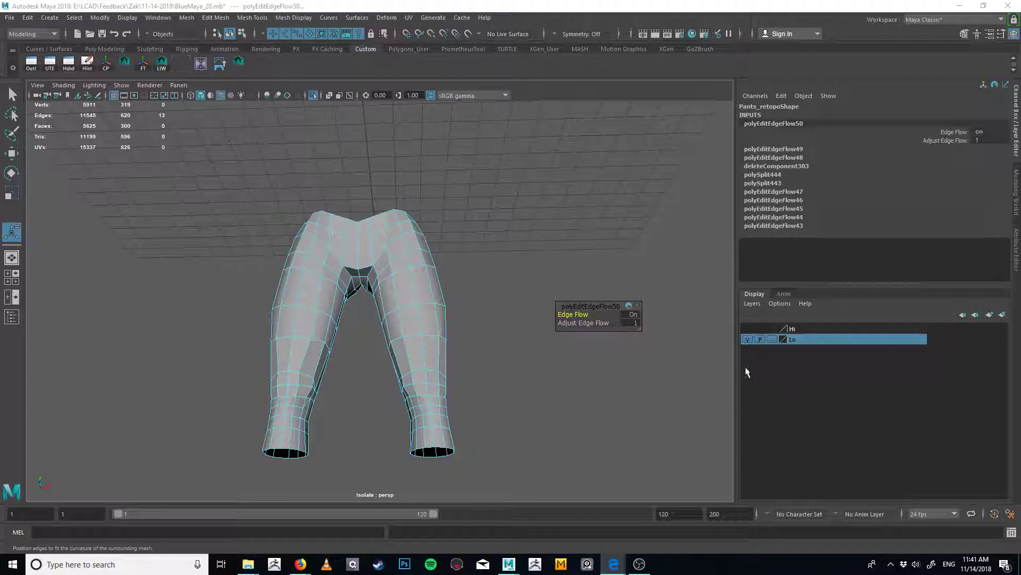
Compare the pants' waist and crotch topology with the reference image pelvis_example.png in the browser
{"action": "left_click_drag", "start_coordinate": [574, 372], "coordinate": [595, 399], "text": "alt"}
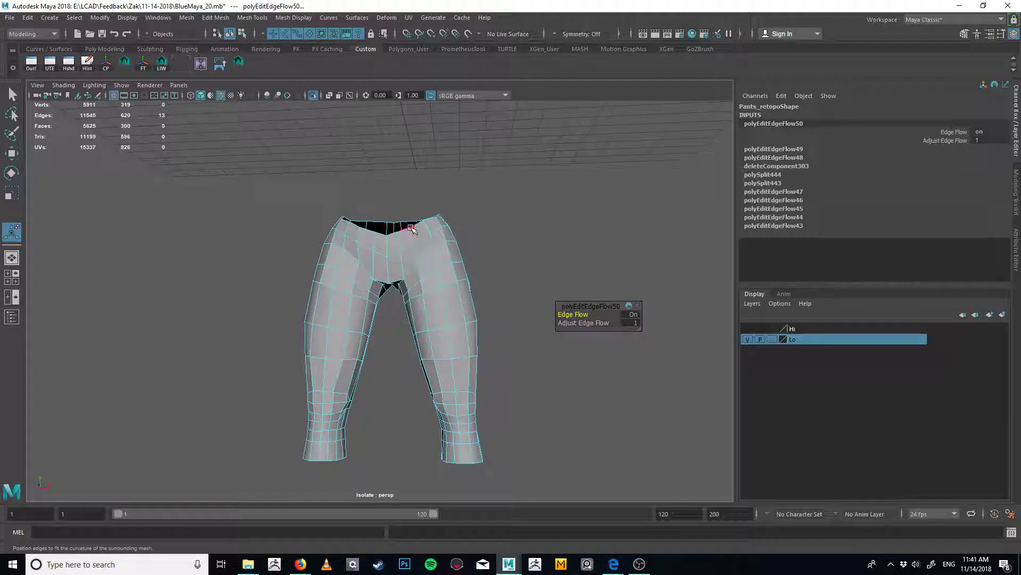
{"action": "left_click_drag", "start_coordinate": [1020, 46], "coordinate": [807, 52]}
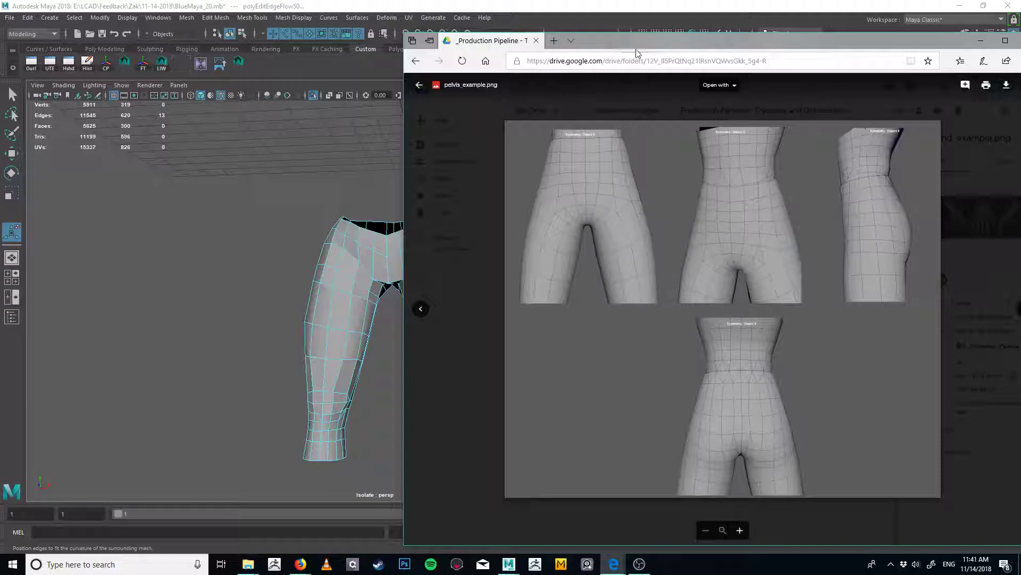
{"action": "left_click_drag", "start_coordinate": [693, 41], "coordinate": [1020, 24]}
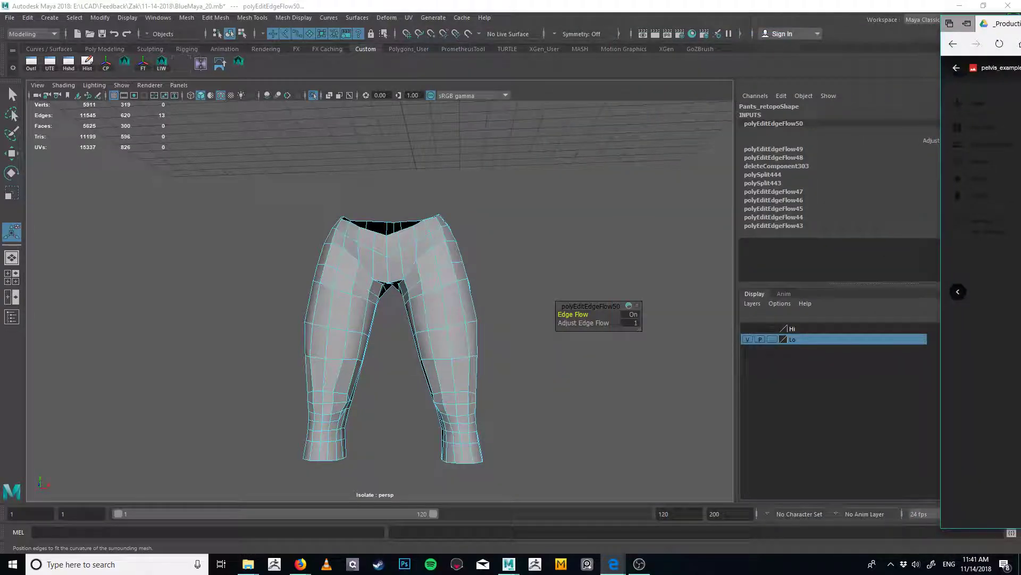
{"action": "left_click_drag", "start_coordinate": [439, 278], "coordinate": [433, 276], "text": "alt"}
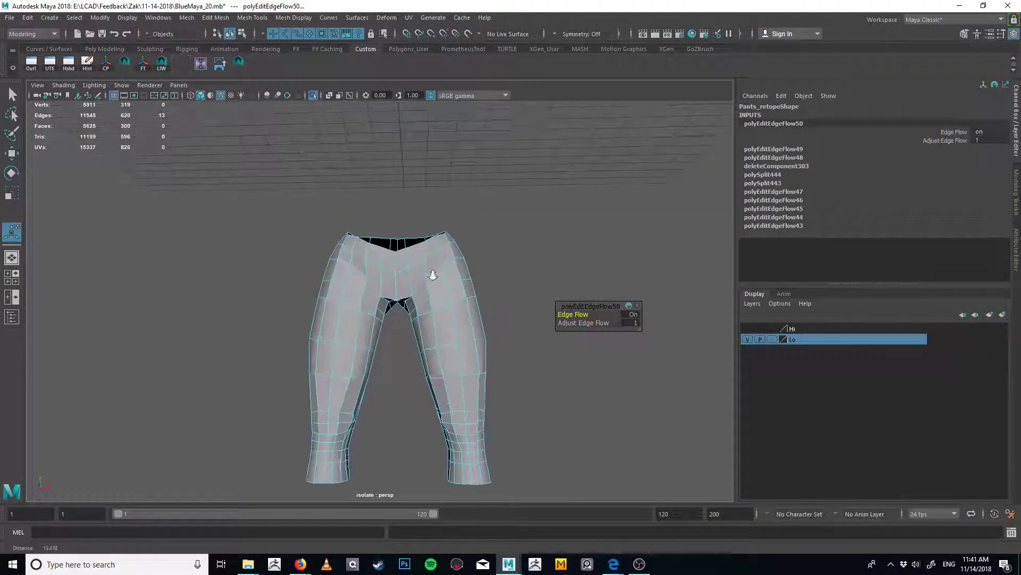
{"action": "right_click_drag", "start_coordinate": [433, 276], "coordinate": [598, 291], "text": "alt"}
{"action": "middle_click_drag", "start_coordinate": [439, 299], "coordinate": [438, 269], "text": "alt"}
{"action": "right_click_drag", "start_coordinate": [415, 277], "coordinate": [454, 288], "text": "alt"}
{"action": "left_click_drag", "start_coordinate": [454, 288], "coordinate": [453, 287], "text": "alt"}
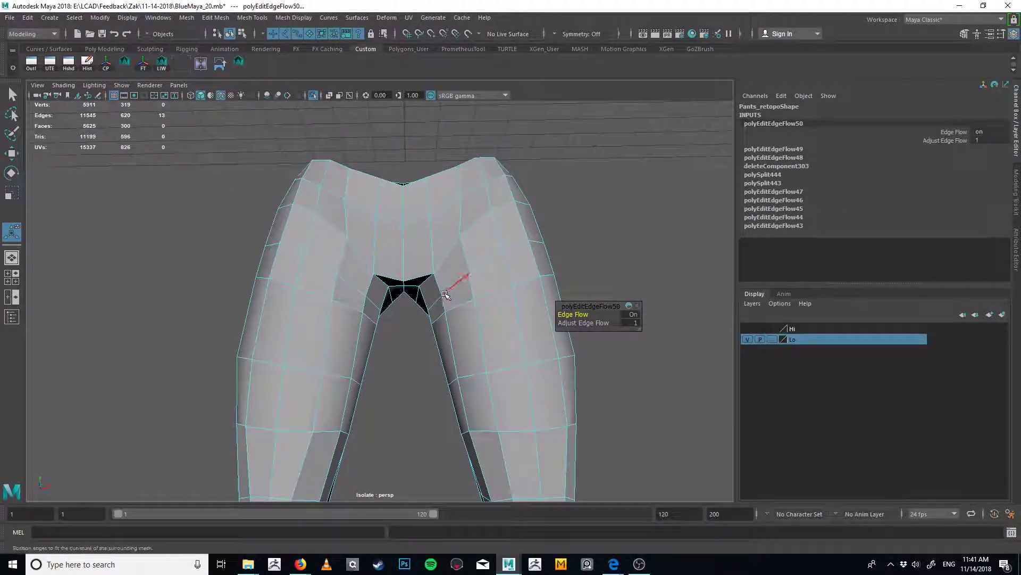
Reposition a vertex on the edge of the crotch opening on one side of the pants
{"action": "right_click_drag", "start_coordinate": [443, 296], "coordinate": [424, 293]}
{"action": "left_click", "coordinate": [420, 288]}
{"action": "left_click_drag", "start_coordinate": [431, 295], "coordinate": [432, 313], "text": "alt"}
{"action": "key", "text": "w"}
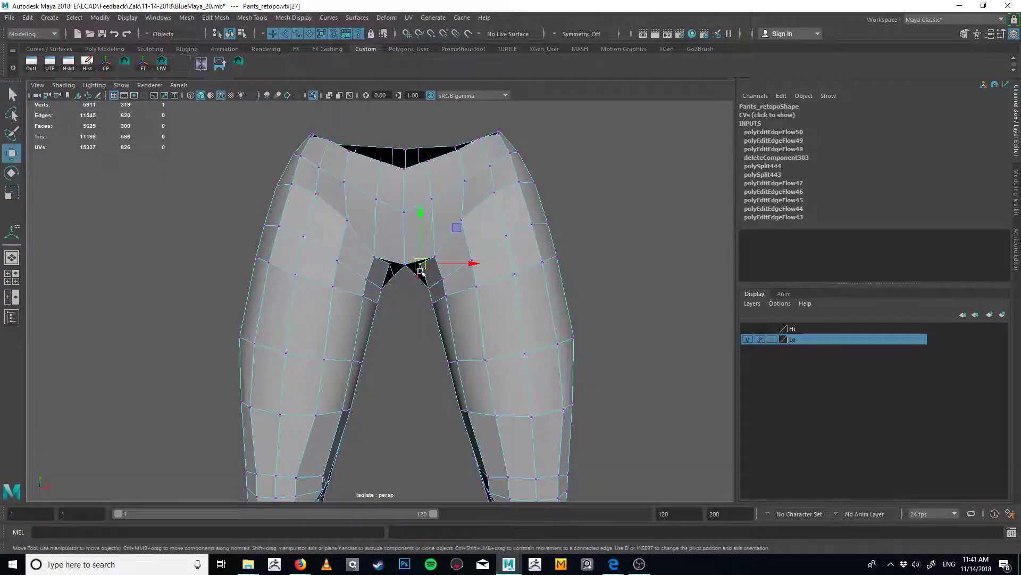
{"action": "left_click_drag", "start_coordinate": [419, 264], "coordinate": [369, 235]}
{"action": "key", "text": "q"}
{"action": "left_click", "coordinate": [419, 276]}
{"action": "key", "text": "w"}
{"action": "right_click_drag", "start_coordinate": [369, 235], "coordinate": [380, 234], "text": "alt"}
{"action": "left_click_drag", "start_coordinate": [381, 235], "coordinate": [401, 292], "text": "alt"}
{"action": "key", "text": "q"}
Split a new edge on the front of the pants from the hip crease corner down to the inner thigh
{"action": "key", "text": "F10"}
{"action": "left_click", "coordinate": [384, 273]}
{"action": "middle_click_drag", "start_coordinate": [401, 292], "coordinate": [411, 263], "text": "alt"}
{"action": "right_click_drag", "start_coordinate": [411, 263], "coordinate": [548, 303], "text": "alt"}
{"action": "key", "text": "y"}
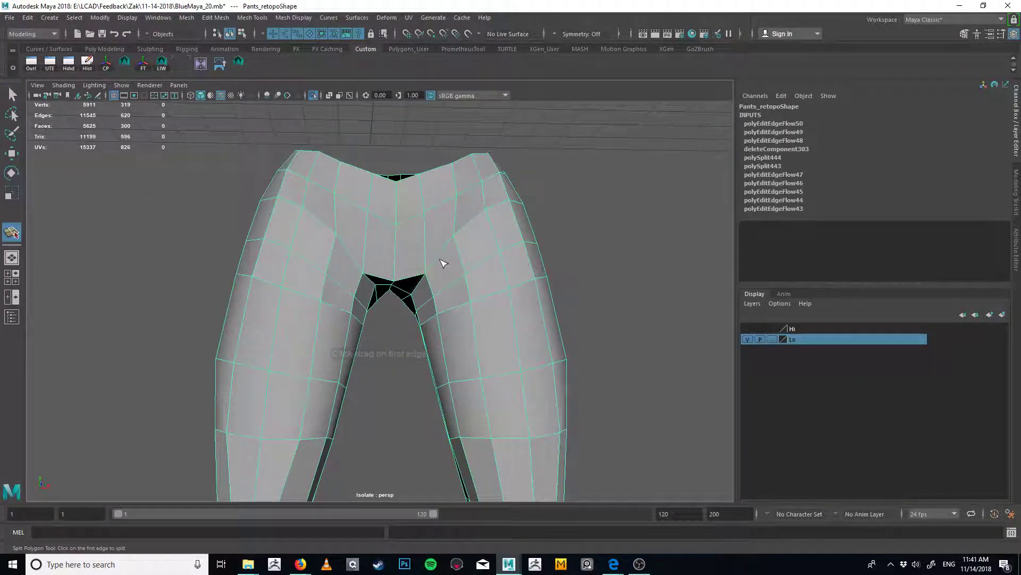
{"action": "left_click_drag", "start_coordinate": [481, 223], "coordinate": [483, 222]}
{"action": "left_click_drag", "start_coordinate": [434, 290], "coordinate": [441, 327]}
{"action": "key", "text": "q"}
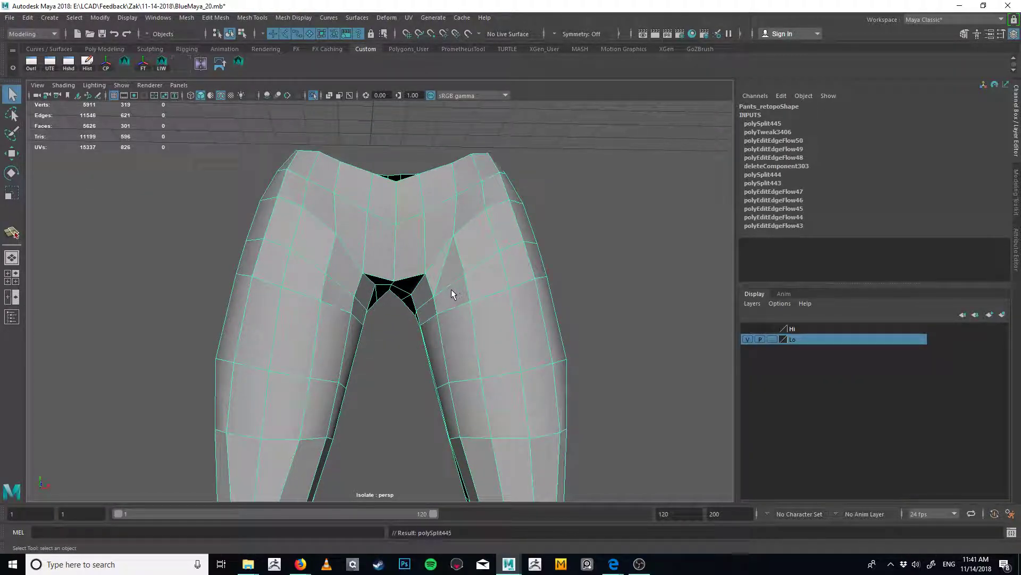
Split a row of edges from that crease corner across to the front centre line and delete the old diagonal edge beside the crotch
{"action": "key", "text": "ctrl+shift+x"}
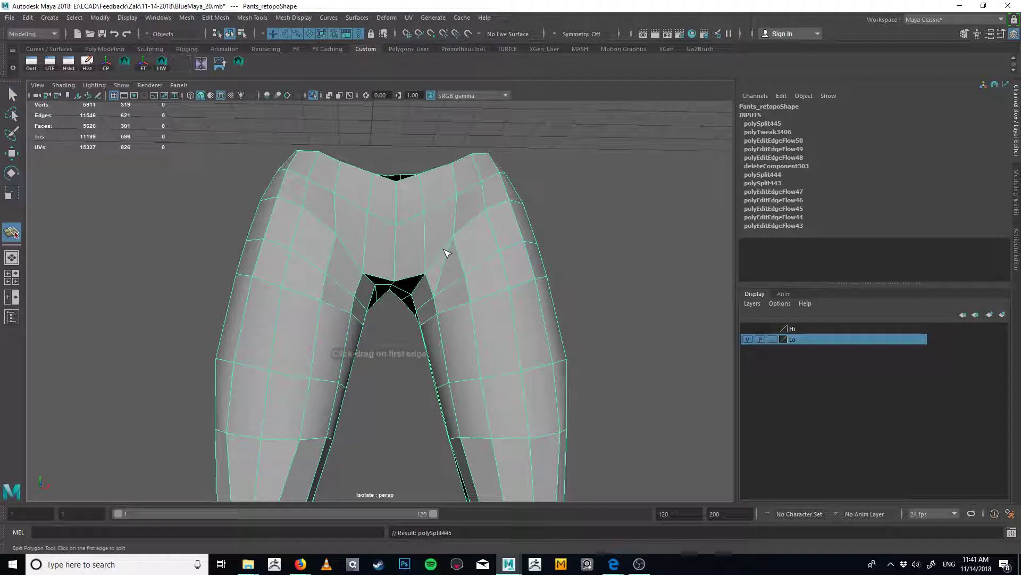
{"action": "key", "text": "q"}
{"action": "left_click", "coordinate": [440, 256]}
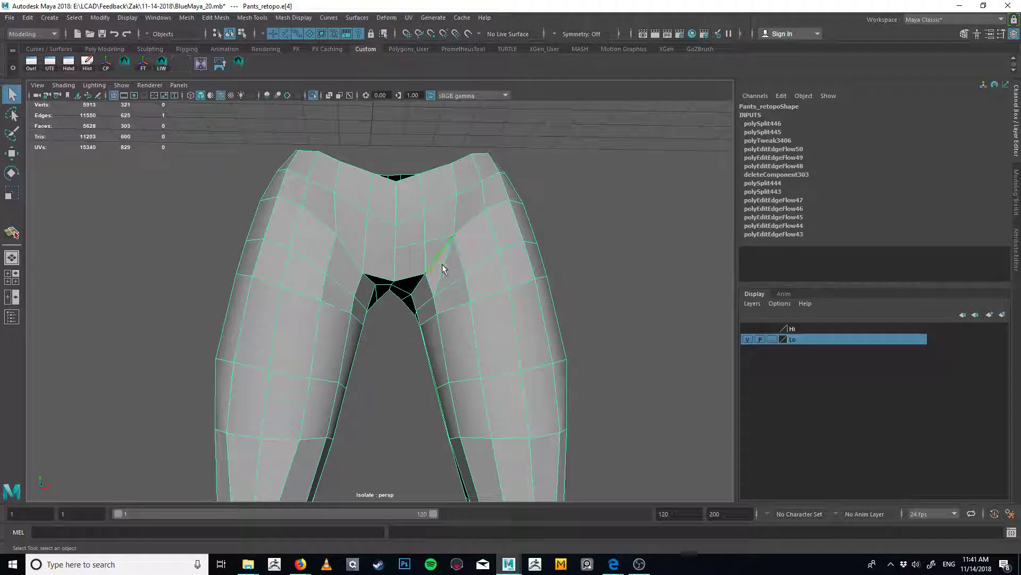
{"action": "key", "text": "Delete"}
{"action": "left_click", "coordinate": [439, 292]}
{"action": "key", "text": "g"}
{"action": "key", "text": "ctrl+z"}
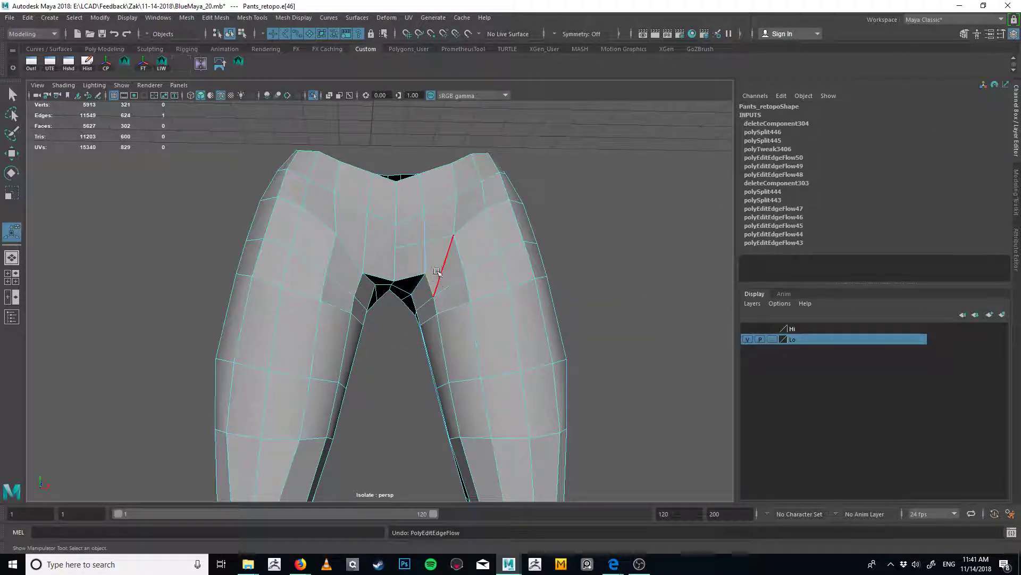
Split a new vertical line of edges on the back of the pants from the inner thigh up to the waistband
{"action": "left_click_drag", "start_coordinate": [400, 320], "coordinate": [611, 310], "text": "alt"}
{"action": "middle_click_drag", "start_coordinate": [341, 274], "coordinate": [449, 392], "text": "alt"}
{"action": "right_click_drag", "start_coordinate": [448, 392], "coordinate": [358, 310], "text": "alt"}
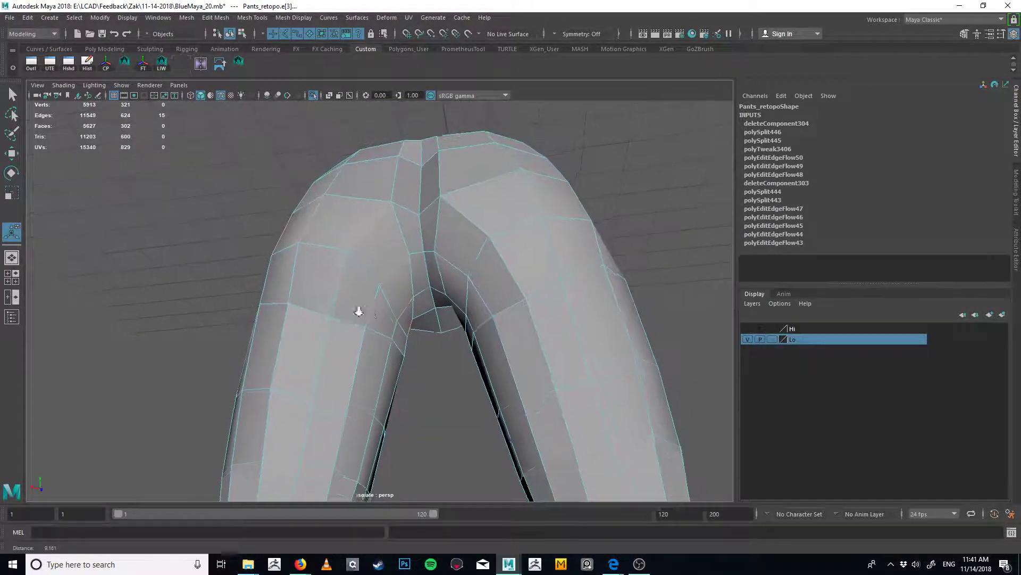
{"action": "left_click_drag", "start_coordinate": [358, 310], "coordinate": [391, 335], "text": "alt"}
{"action": "key", "text": "q"}
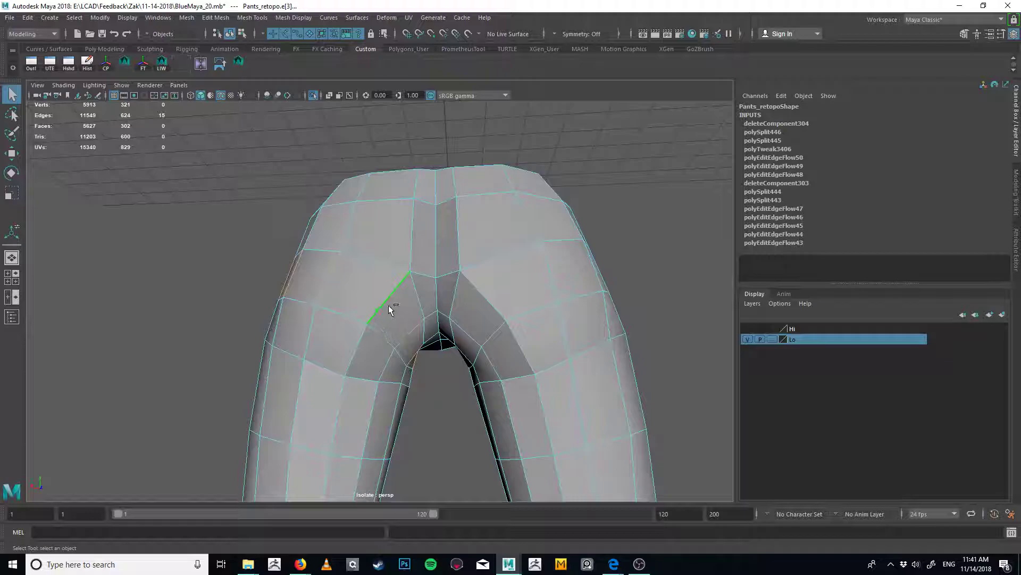
{"action": "key", "text": "y"}
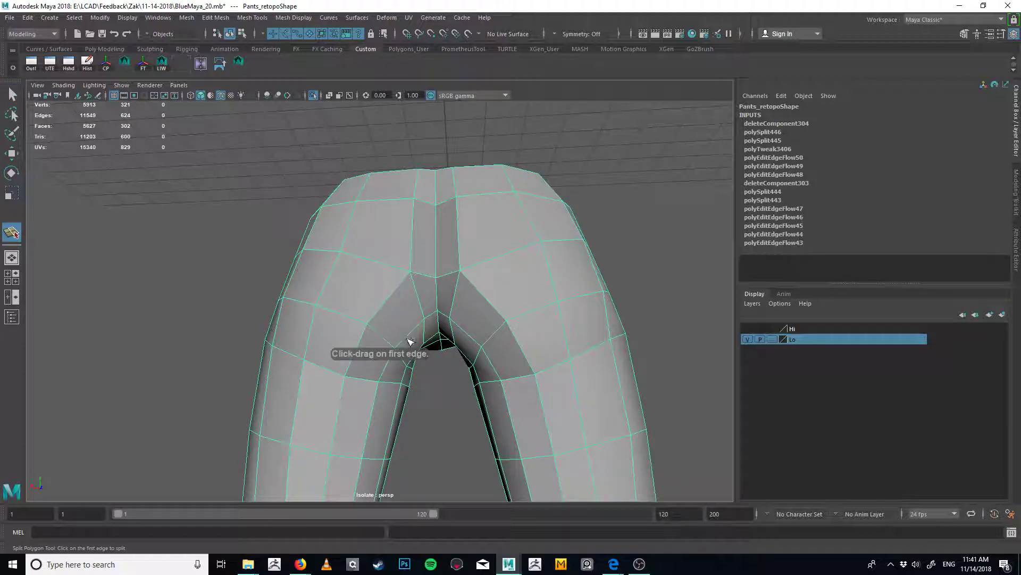
{"action": "left_click", "coordinate": [383, 345]}
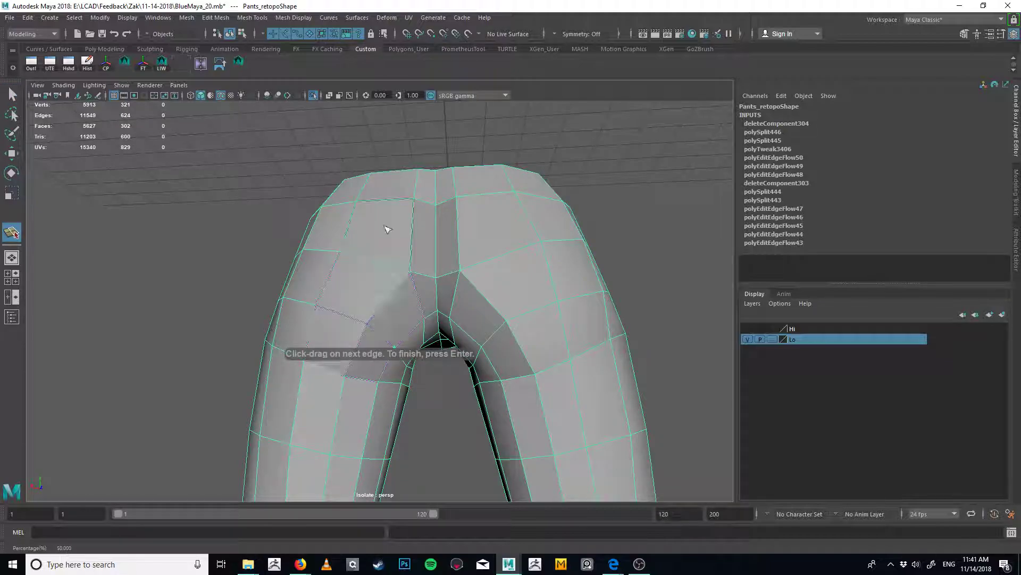
{"action": "key", "text": "q"}
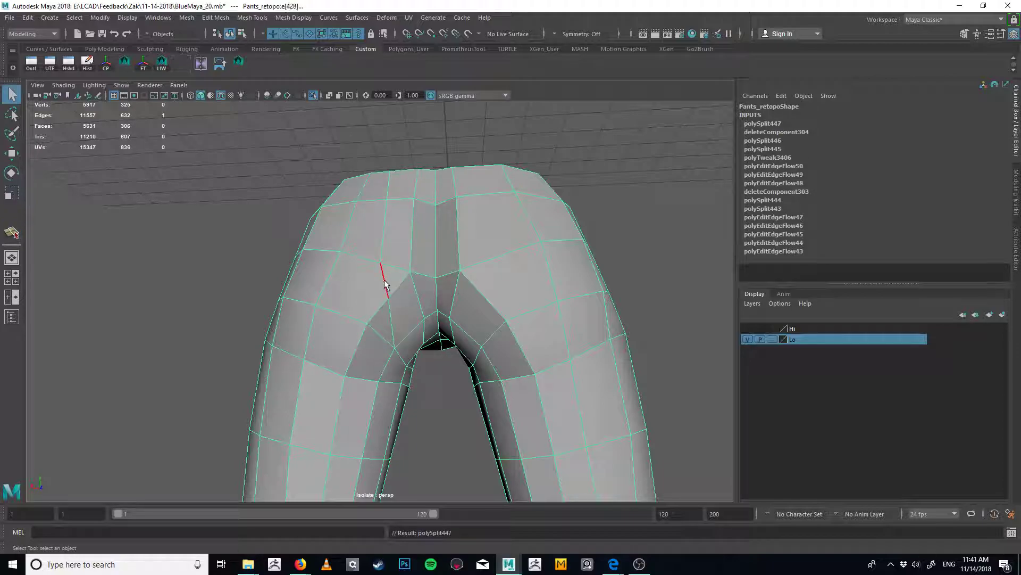
{"action": "key", "text": "alt+c"}
{"action": "key", "text": "ctrl+z"}
Split a short row of edges from the new vertical line to the back centre seam and delete the redundant edge below it
{"action": "key", "text": "y"}
{"action": "left_click", "coordinate": [382, 261]}
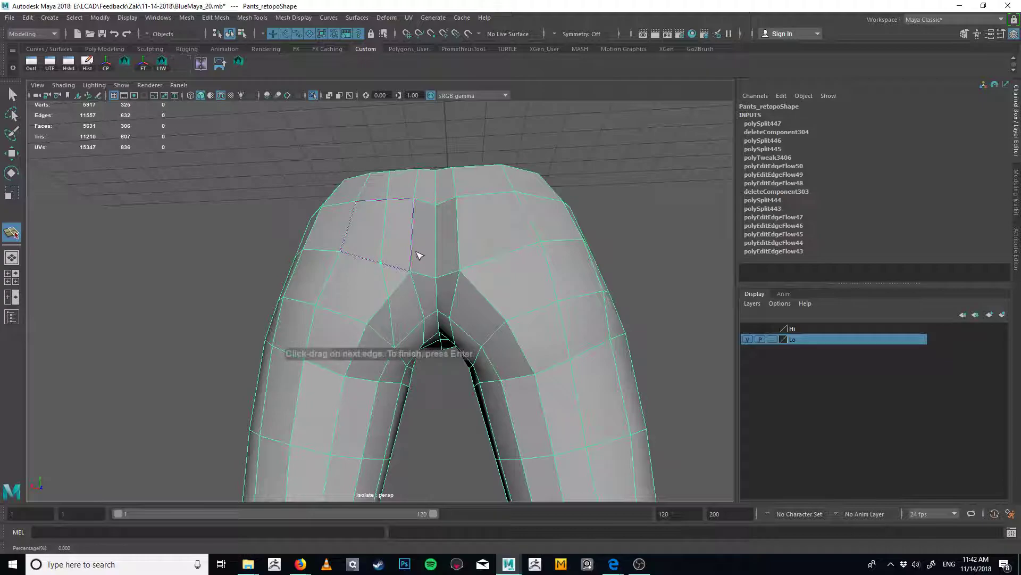
{"action": "left_click", "coordinate": [412, 249]}
{"action": "left_click", "coordinate": [436, 245]}
{"action": "key", "text": "q"}
{"action": "left_click_drag", "start_coordinate": [440, 271], "coordinate": [418, 273], "text": "alt"}
{"action": "right_click_drag", "start_coordinate": [404, 287], "coordinate": [403, 268]}
{"action": "left_click", "coordinate": [420, 296]}
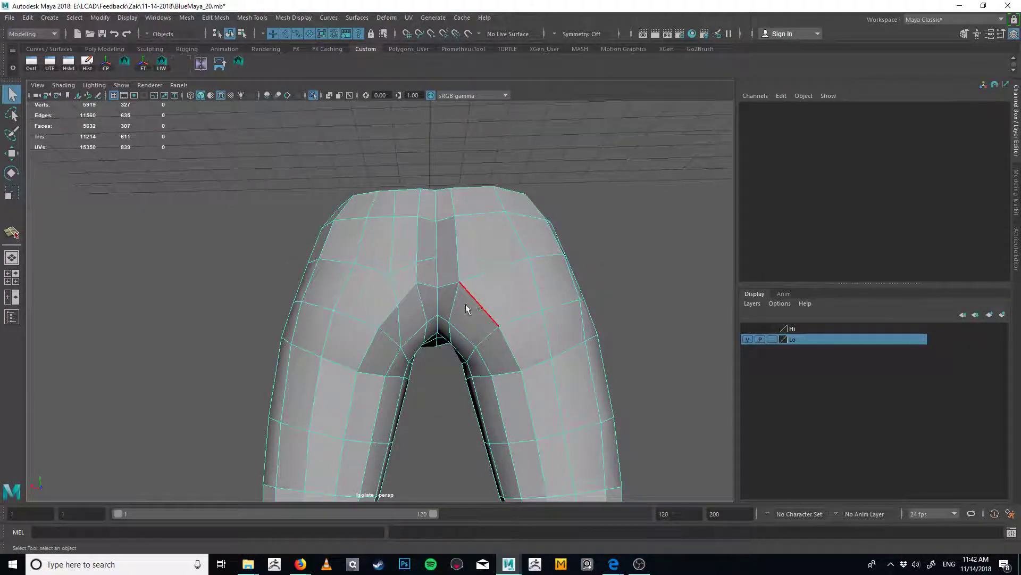
Delete the unedited half of the pants, including its faces along the centre seam
{"action": "left_click", "coordinate": [453, 289]}
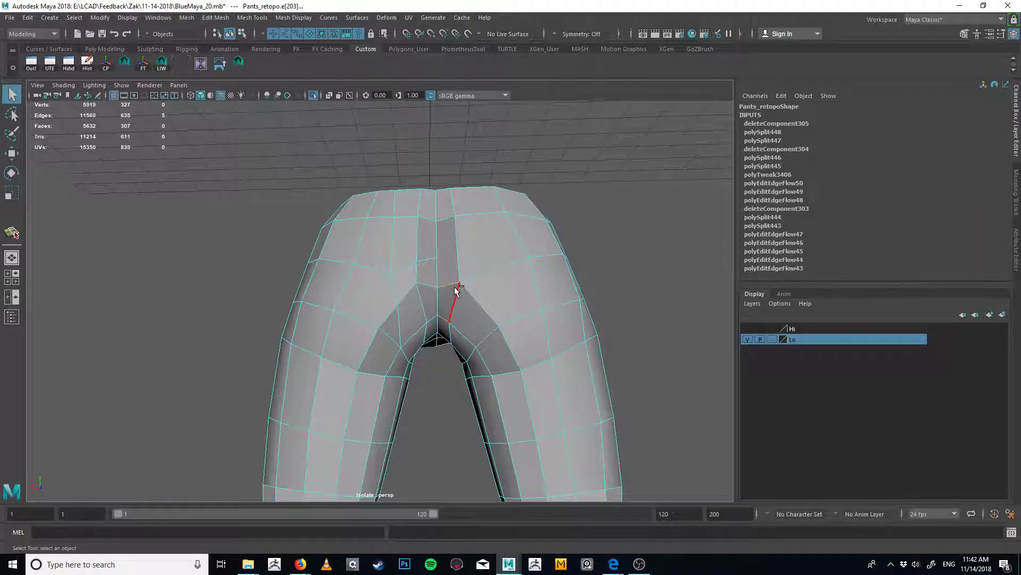
{"action": "right_click_drag", "start_coordinate": [454, 287], "coordinate": [456, 328], "text": "ctrl"}
{"action": "key", "text": "Delete"}
{"action": "left_click", "coordinate": [444, 216]}
{"action": "key", "text": "Delete"}
{"action": "left_click", "coordinate": [451, 282]}
{"action": "key", "text": "Delete"}
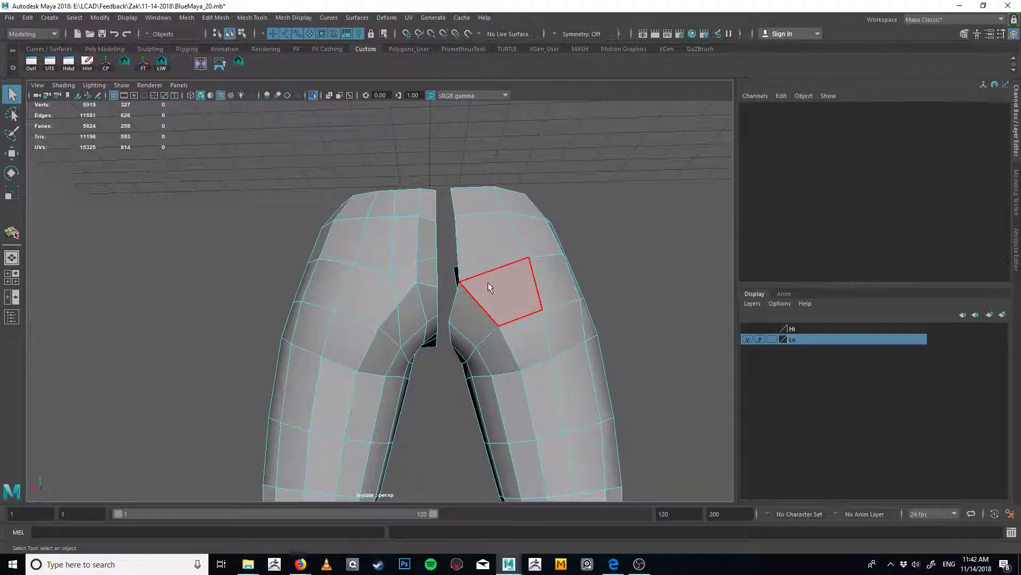
{"action": "double_click", "coordinate": [489, 282]}
{"action": "key", "text": "Delete"}
Reposition the vertices beside the back centre seam just above the crotch
{"action": "left_click_drag", "start_coordinate": [503, 294], "coordinate": [260, 305], "text": "alt"}
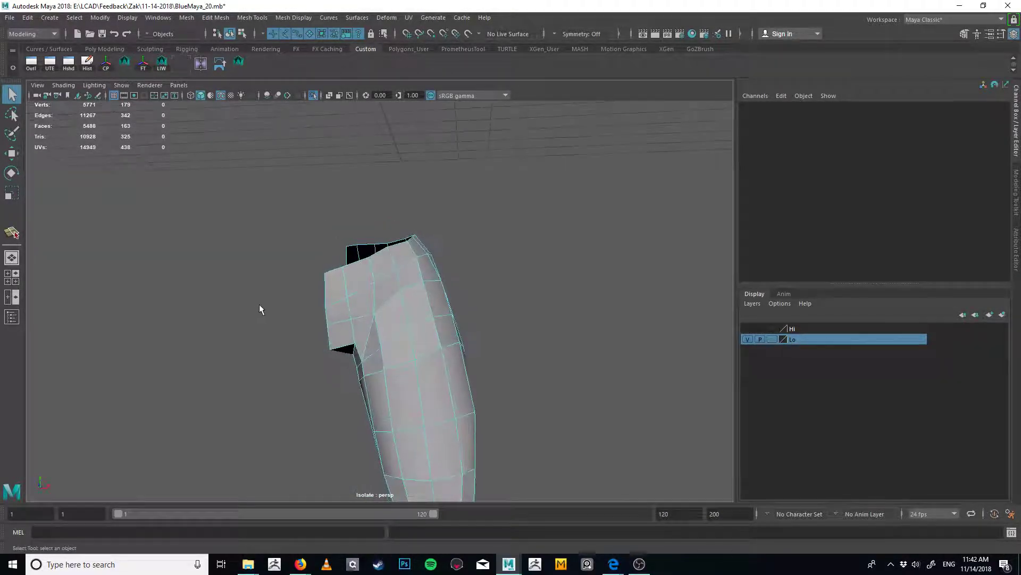
{"action": "middle_click_drag", "start_coordinate": [259, 305], "coordinate": [307, 261], "text": "alt"}
{"action": "double_click", "coordinate": [416, 277]}
{"action": "left_click_drag", "start_coordinate": [422, 296], "coordinate": [613, 303], "text": "alt"}
{"action": "left_click_drag", "start_coordinate": [375, 309], "coordinate": [404, 312], "text": "alt"}
{"action": "right_click_drag", "start_coordinate": [401, 313], "coordinate": [355, 330]}
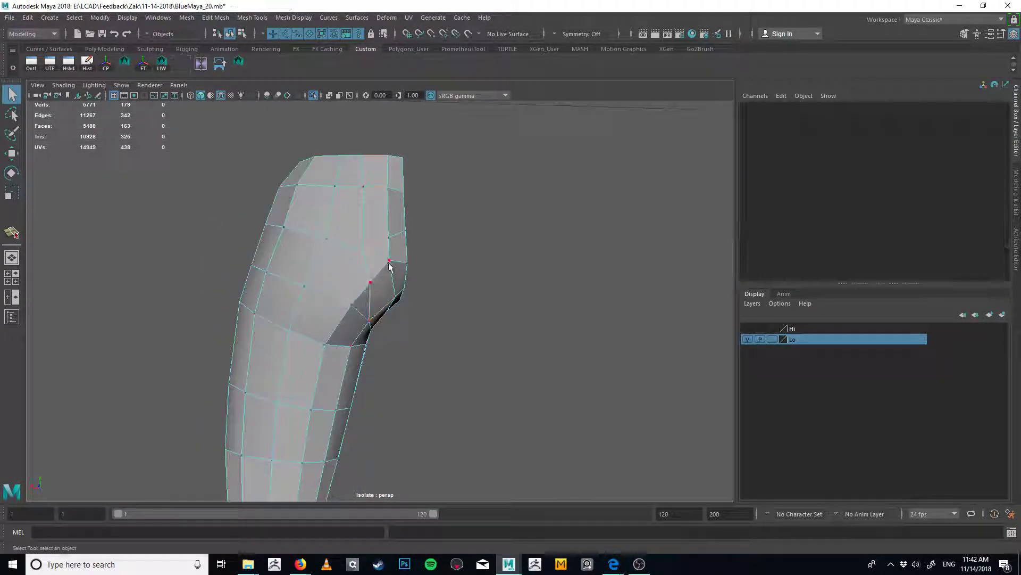
{"action": "left_click", "coordinate": [389, 263]}
{"action": "key", "text": "w"}
{"action": "left_click_drag", "start_coordinate": [391, 266], "coordinate": [385, 243]}
{"action": "key", "text": "q"}
{"action": "left_click", "coordinate": [389, 239]}
{"action": "key", "text": "w"}
Apply edge flow to three short edges on the back of the pants between the waistband and the seat
{"action": "right_click_drag", "start_coordinate": [337, 288], "coordinate": [330, 264]}
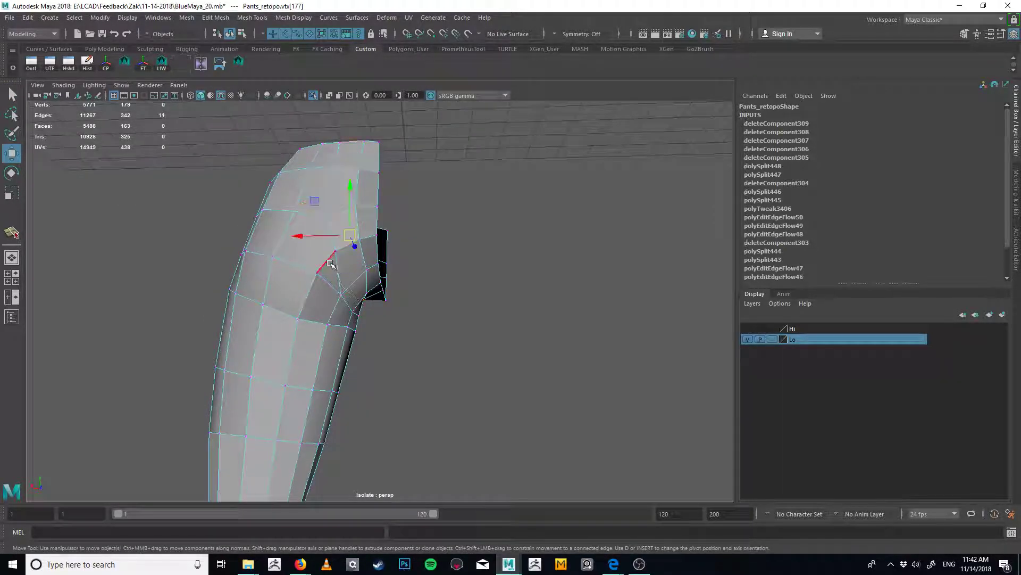
{"action": "key", "text": "q"}
{"action": "left_click_drag", "start_coordinate": [351, 269], "coordinate": [351, 209], "text": "alt"}
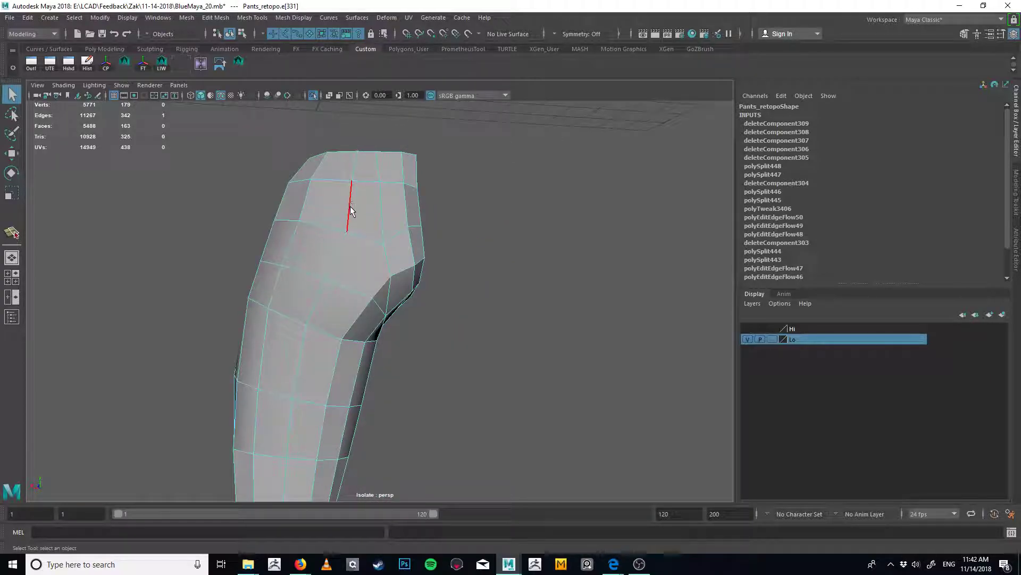
{"action": "key", "text": "g"}
{"action": "left_click", "coordinate": [348, 173]}
{"action": "key", "text": "g"}
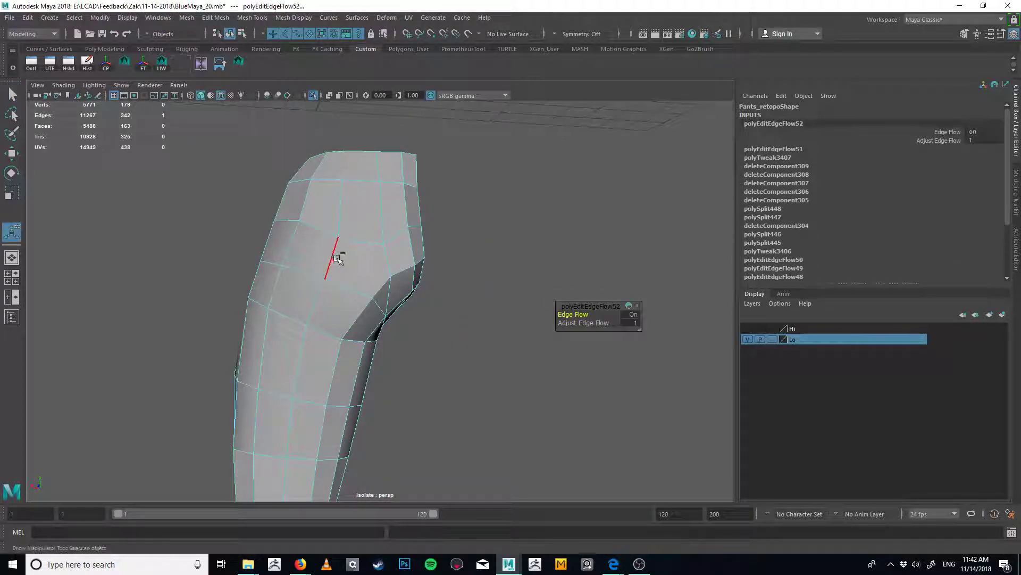
{"action": "left_click", "coordinate": [363, 281]}
{"action": "key", "text": "ctrl+e"}
Insert a vertical edge loop on the back below the waistband and split it down across the seat to the crotch crease
{"action": "key", "text": "ctrl+shift+e"}
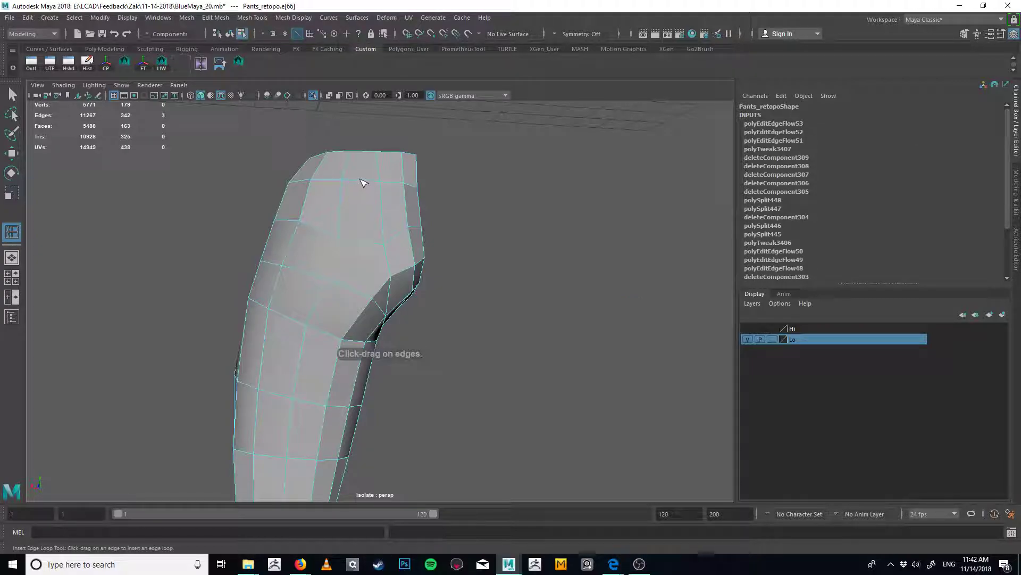
{"action": "left_click", "coordinate": [360, 181]}
{"action": "key", "text": "q"}
{"action": "key", "text": "ctrl+shift+x"}
{"action": "left_click", "coordinate": [373, 245]}
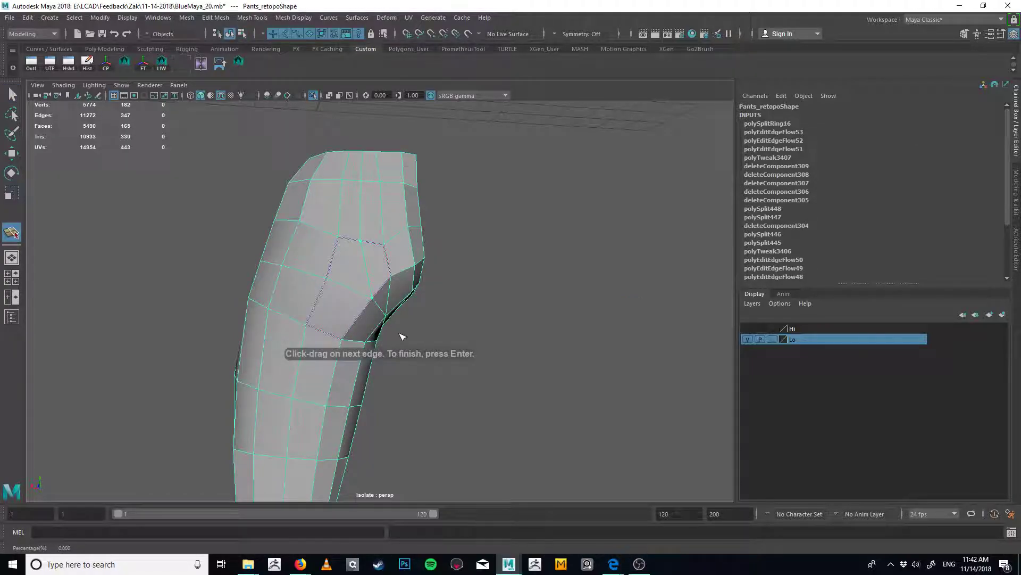
{"action": "left_click", "coordinate": [386, 311]}
{"action": "key", "text": "q"}
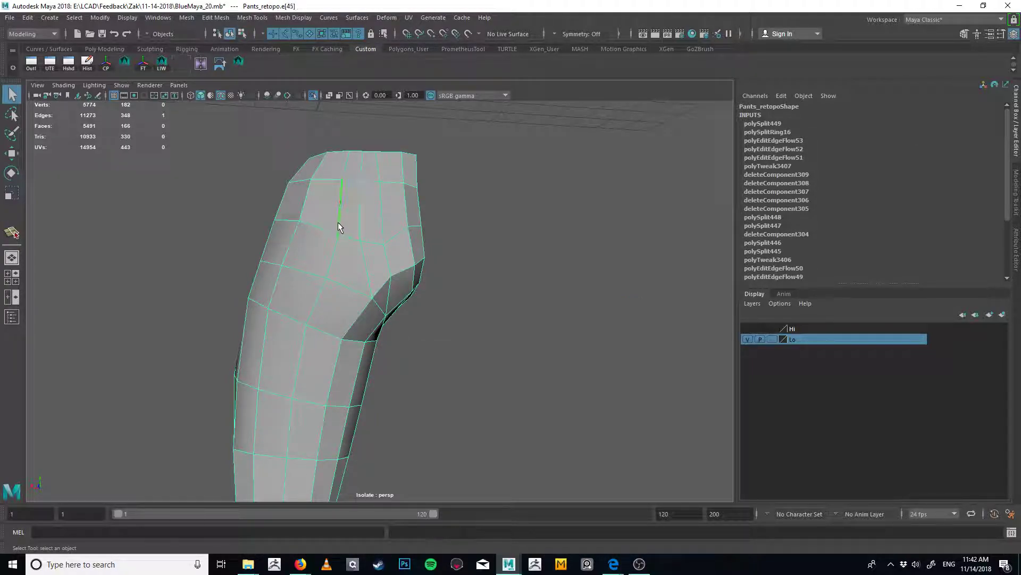
Apply edge flow to the vertical edges on the back of the pants and the crease edge beside the crotch
{"action": "key", "text": "ctrl+e"}
{"action": "left_click", "coordinate": [381, 208]}
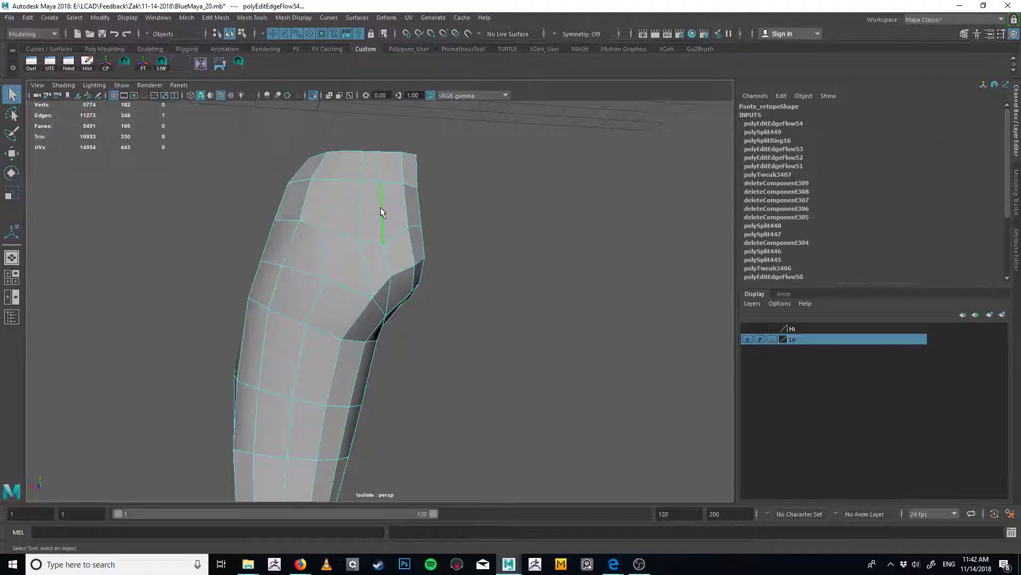
{"action": "key", "text": "ctrl+e"}
{"action": "left_click", "coordinate": [379, 167]}
{"action": "key", "text": "ctrl+e"}
{"action": "left_click", "coordinate": [361, 199]}
{"action": "key", "text": "ctrl+e"}
{"action": "left_click", "coordinate": [391, 252]}
{"action": "key", "text": "ctrl+e"}
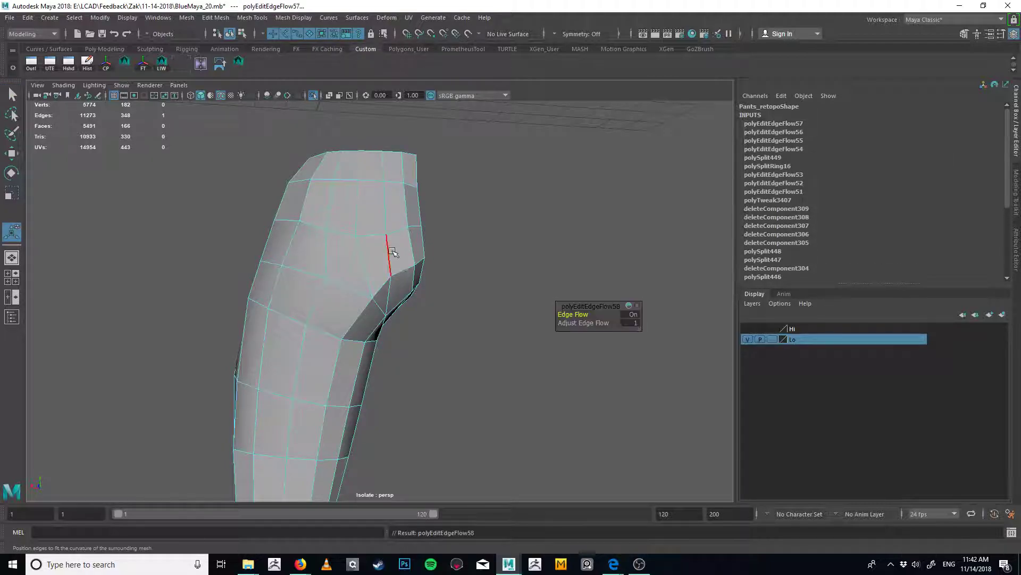
{"action": "left_click", "coordinate": [406, 270]}
{"action": "key", "text": "ctrl+e"}
Undo the latest edge flows on the back together with the seat split and the inserted edge loop
{"action": "left_click_drag", "start_coordinate": [409, 272], "coordinate": [395, 240], "text": "alt"}
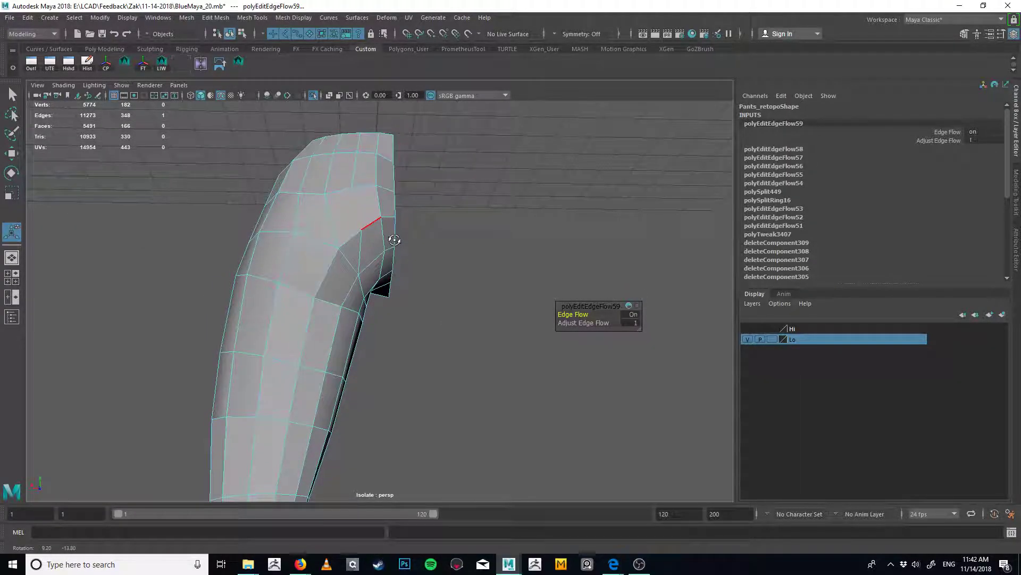
{"action": "key", "text": "ctrl+z"}
{"action": "key", "text": "ctrl+z"}
{"action": "key", "text": "ctrl+z"}
{"action": "key", "text": "ctrl+z"}
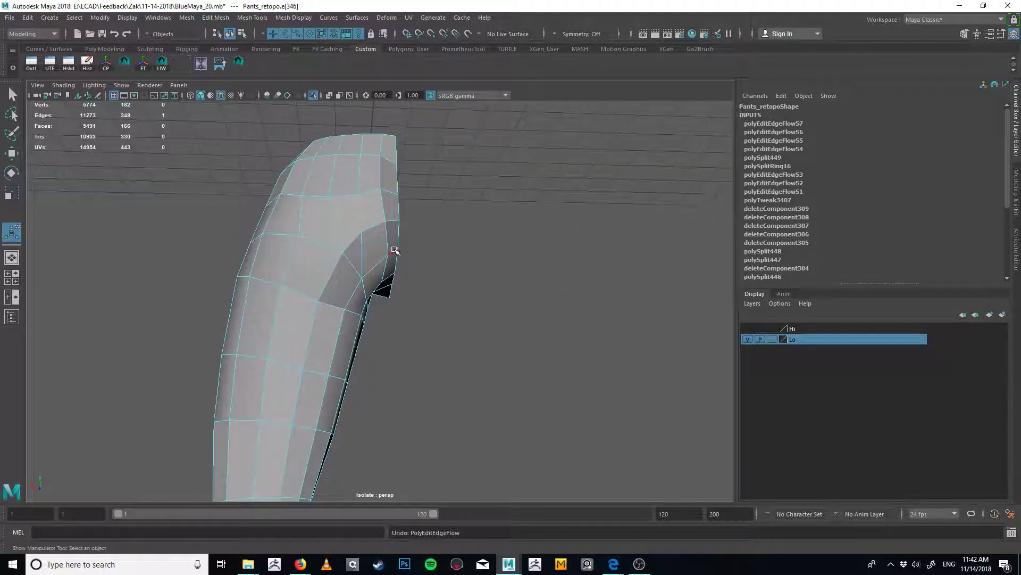
{"action": "key", "text": "ctrl+z"}
{"action": "key", "text": "ctrl+z"}
{"action": "key", "text": "ctrl+z"}
{"action": "key", "text": "ctrl+z"}
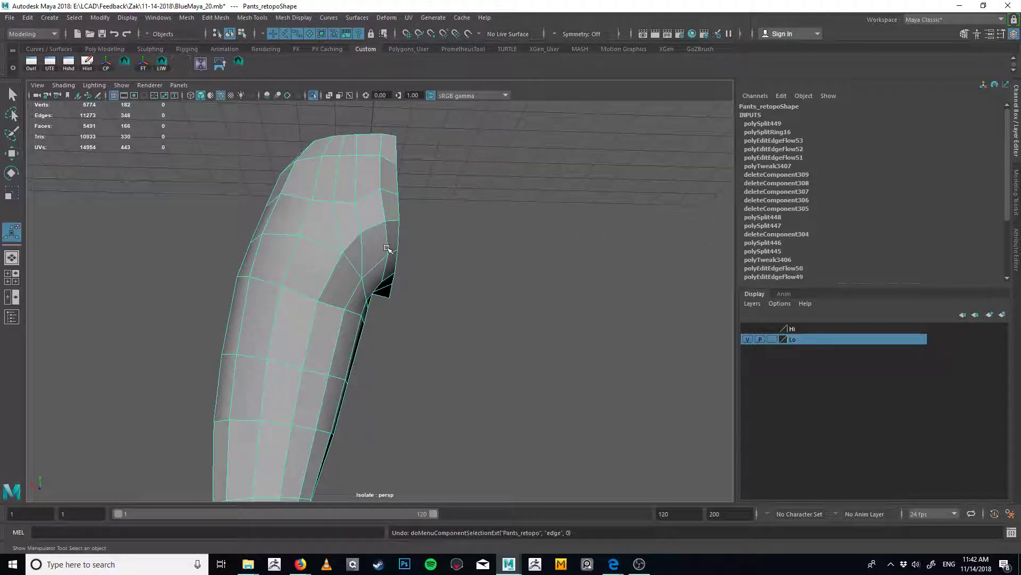
{"action": "key", "text": "ctrl+z"}
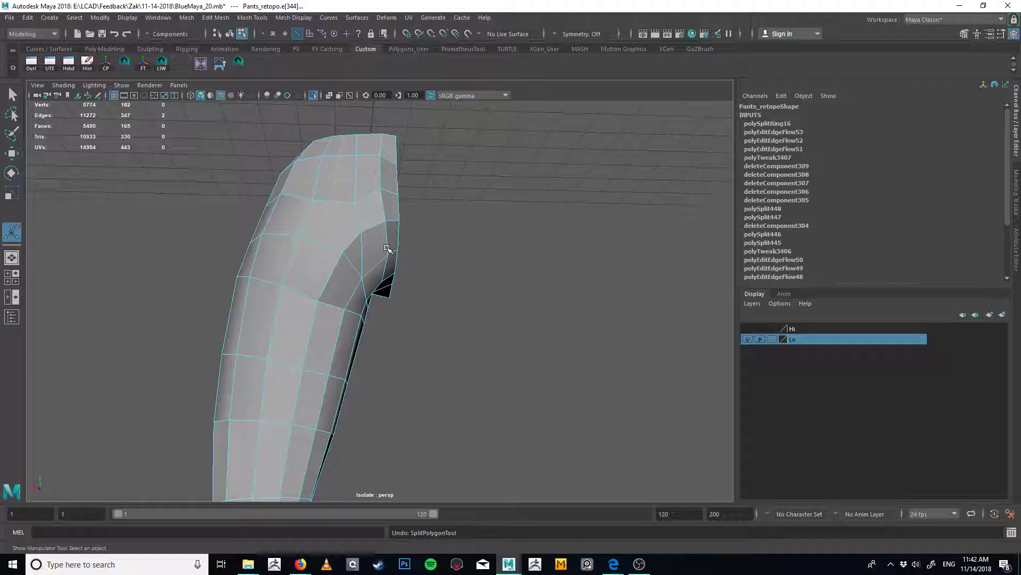
{"action": "key", "text": "ctrl+z"}
Apply edge flow to the short edge beside the back centre seam just above the crotch crease
{"action": "left_click_drag", "start_coordinate": [449, 252], "coordinate": [398, 255], "text": "alt"}
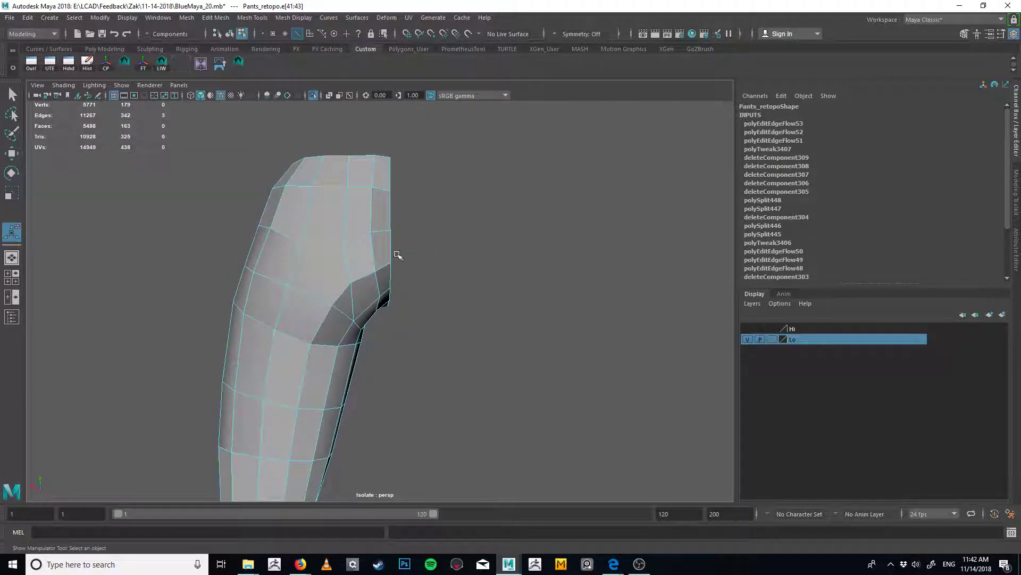
{"action": "key", "text": "ctrl+f"}
{"action": "key", "text": "ctrl+z"}
{"action": "key", "text": "g"}
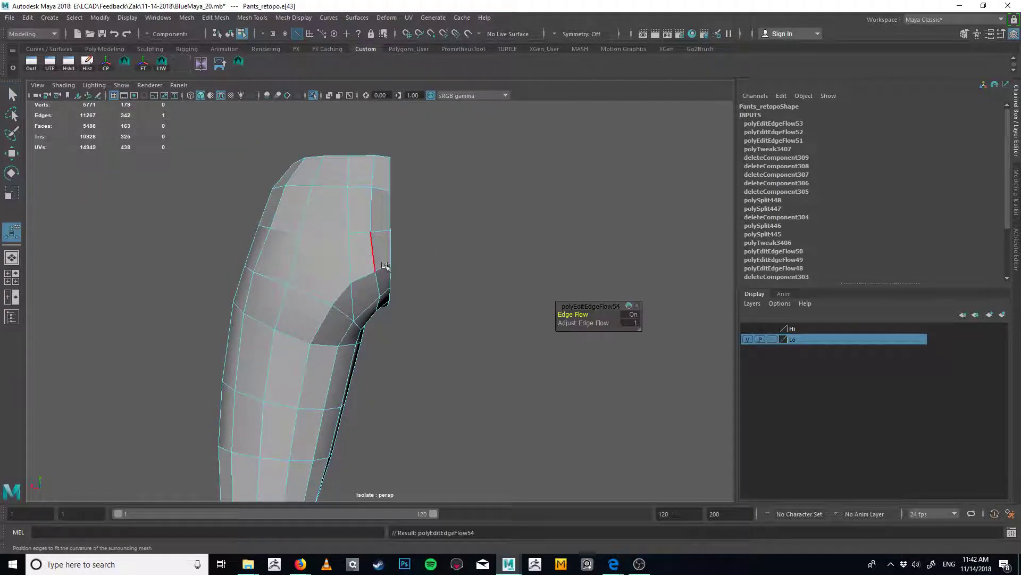
Spin the edge above the crotch on the front of the pants with an offset of -1
{"action": "left_click_drag", "start_coordinate": [383, 272], "coordinate": [321, 296], "text": "alt"}
{"action": "left_click_drag", "start_coordinate": [384, 279], "coordinate": [394, 240], "text": "alt"}
{"action": "key", "text": "q"}
{"action": "key", "text": "ctrl+alt+Left"}
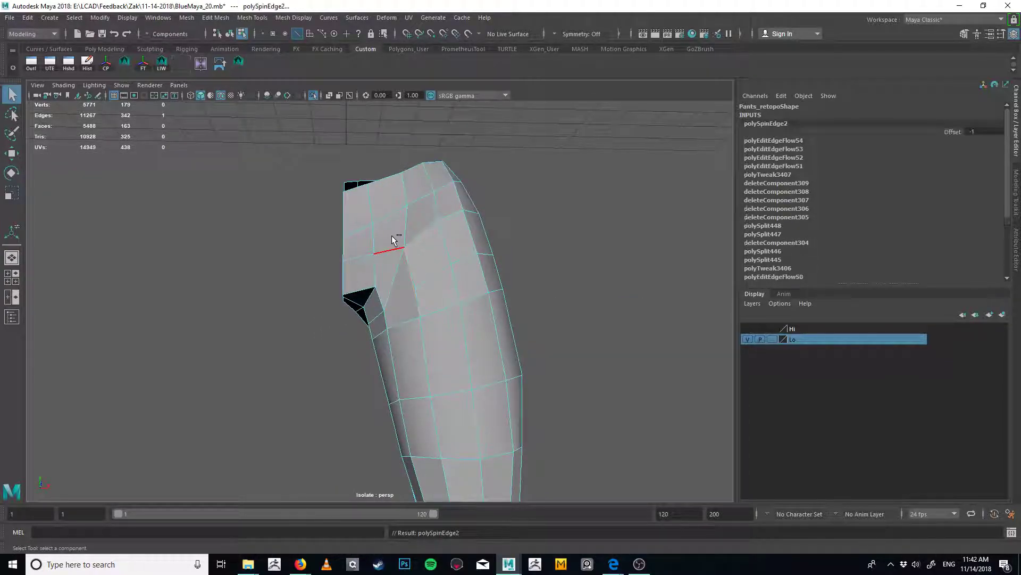
Split an edge across the rear inner-thigh faces up to the crease corner and delete the adjacent diagonal edge
{"action": "left_click_drag", "start_coordinate": [351, 185], "coordinate": [567, 306], "text": "alt"}
{"action": "key", "text": "ctrl+shift+x"}
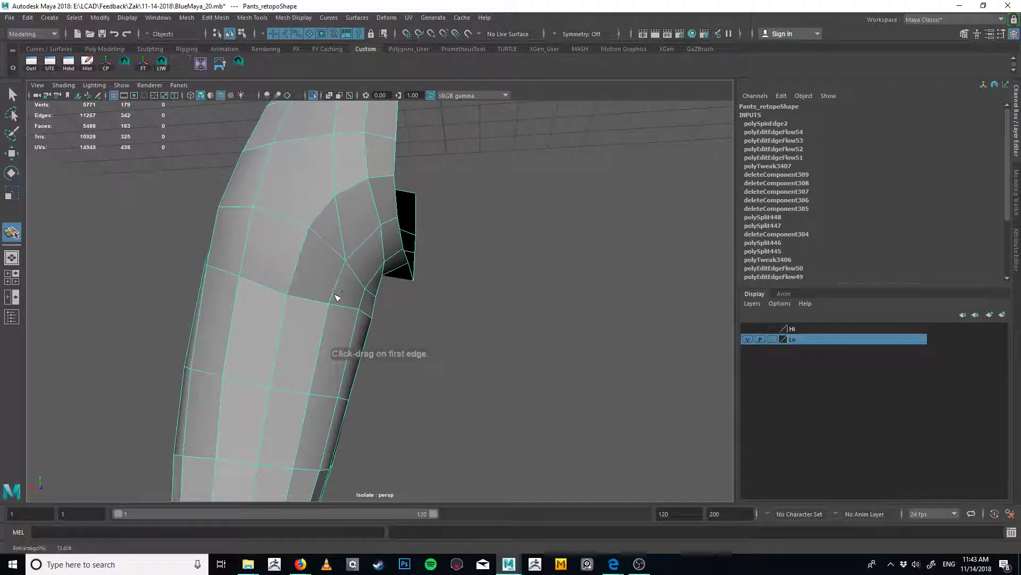
{"action": "left_click", "coordinate": [329, 300]}
{"action": "left_click", "coordinate": [314, 233]}
{"action": "key", "text": "Return"}
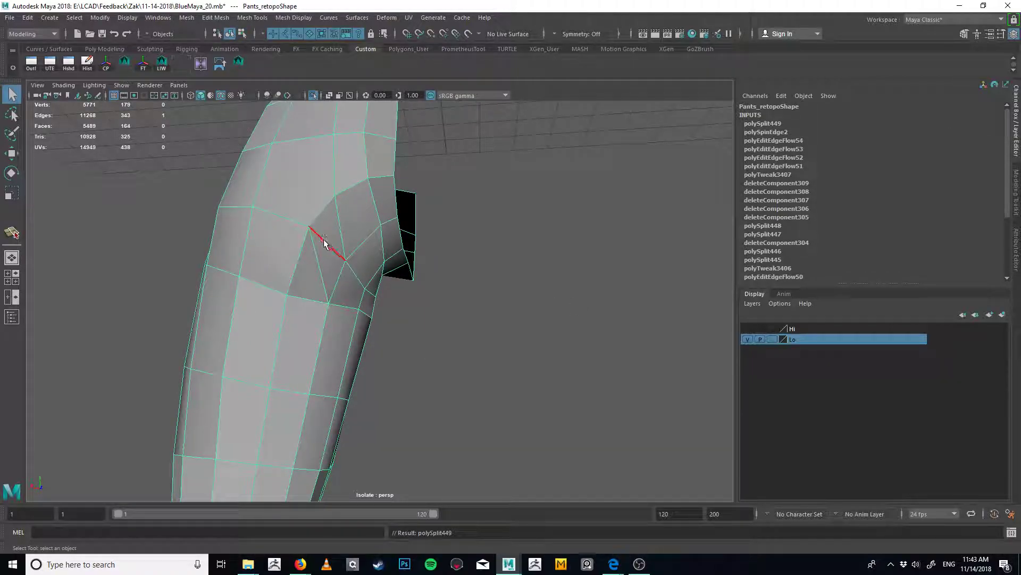
{"action": "left_click", "coordinate": [325, 242]}
{"action": "key", "text": "Delete"}
{"action": "left_click", "coordinate": [354, 288]}
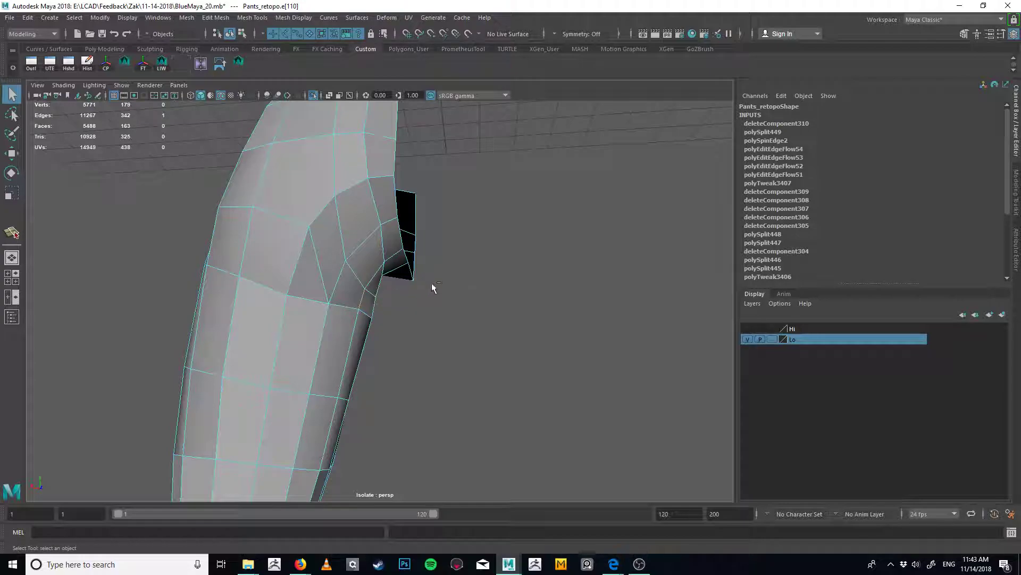
Insert an edge loop through the seat faces on the back, running from the waistband down to the row above the crease
{"action": "right_click_drag", "start_coordinate": [447, 292], "coordinate": [450, 293], "text": "ctrl"}
{"action": "left_click_drag", "start_coordinate": [448, 292], "coordinate": [341, 346], "text": "alt"}
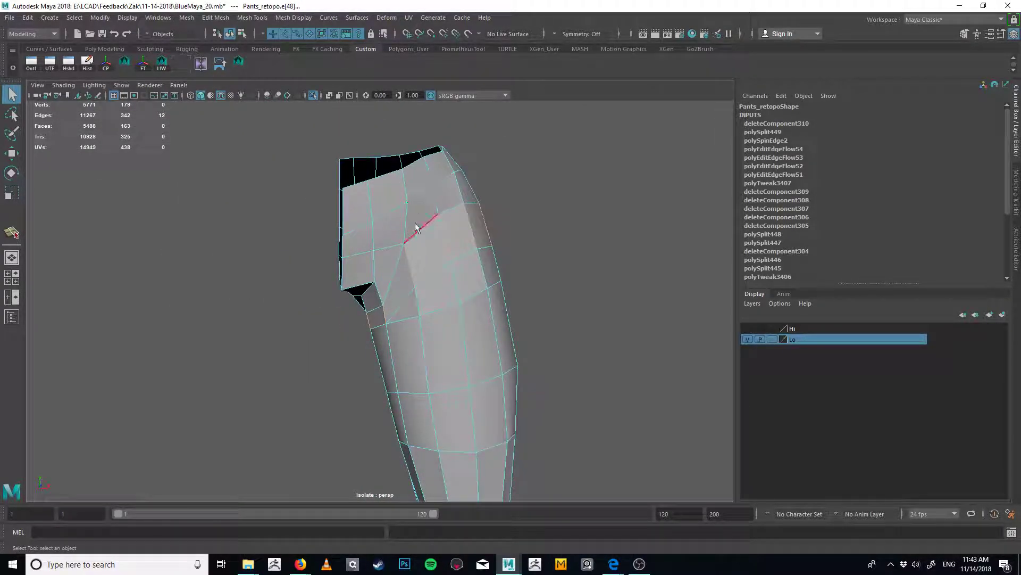
{"action": "left_click_drag", "start_coordinate": [416, 228], "coordinate": [343, 302], "text": "alt"}
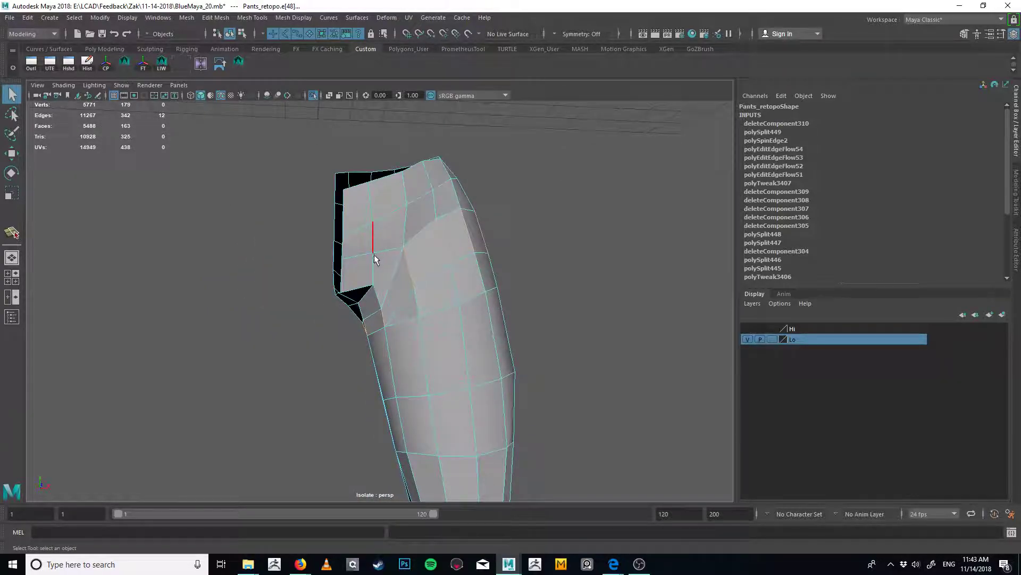
{"action": "left_click_drag", "start_coordinate": [375, 259], "coordinate": [367, 214], "text": "alt"}
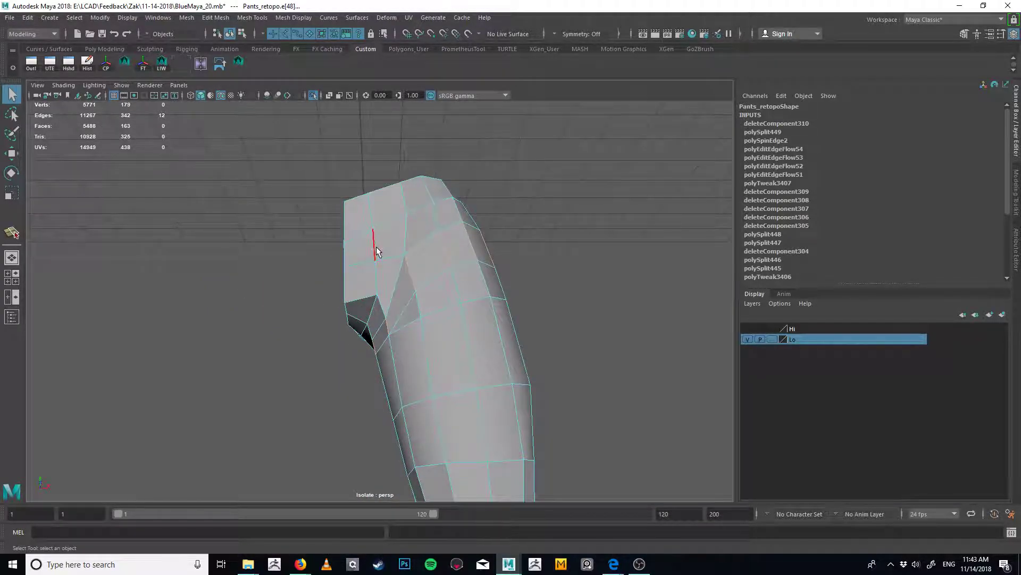
{"action": "left_click_drag", "start_coordinate": [376, 250], "coordinate": [418, 346], "text": "alt"}
{"action": "key", "text": "i"}
{"action": "left_click", "coordinate": [348, 236]}
{"action": "key", "text": "q"}
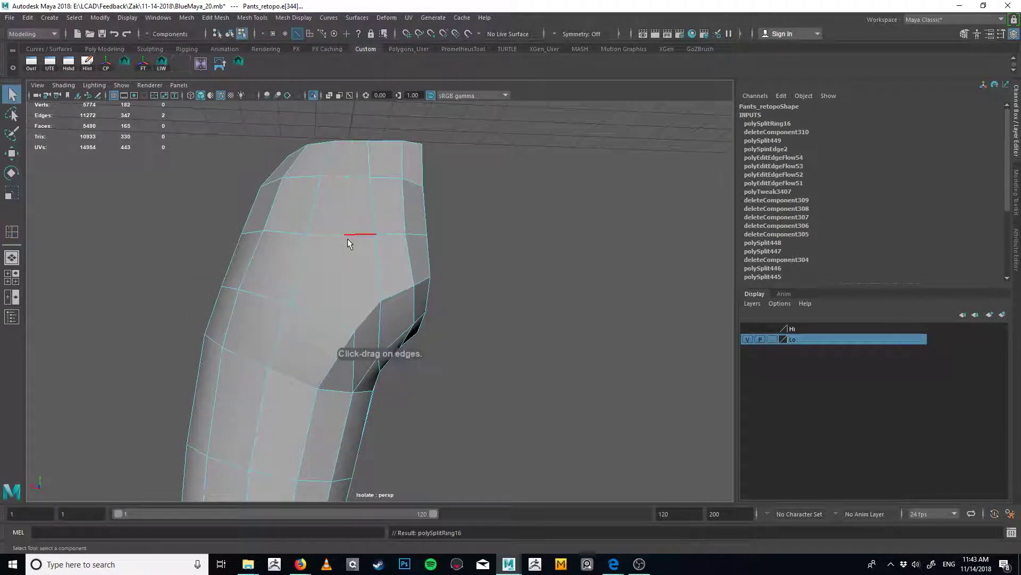
Split the large seat face by connecting the end of the new loop to the crease corner below it
{"action": "key", "text": "ctrl+shift+x"}
{"action": "left_click", "coordinate": [345, 235]}
{"action": "left_click", "coordinate": [354, 330]}
{"action": "key", "text": "q"}
{"action": "right_click_drag", "start_coordinate": [386, 334], "coordinate": [370, 283]}
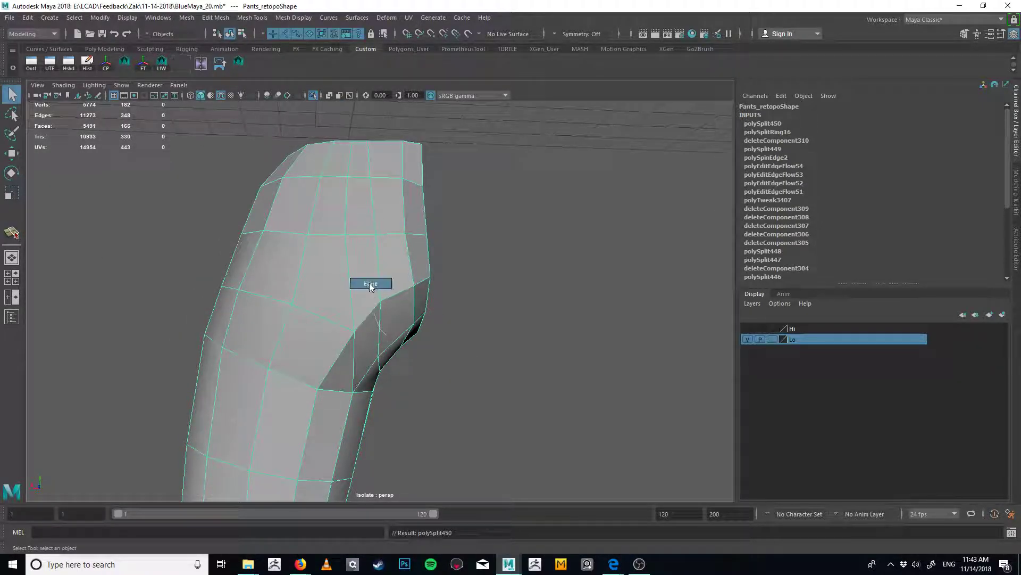
{"action": "left_click", "coordinate": [369, 317]}
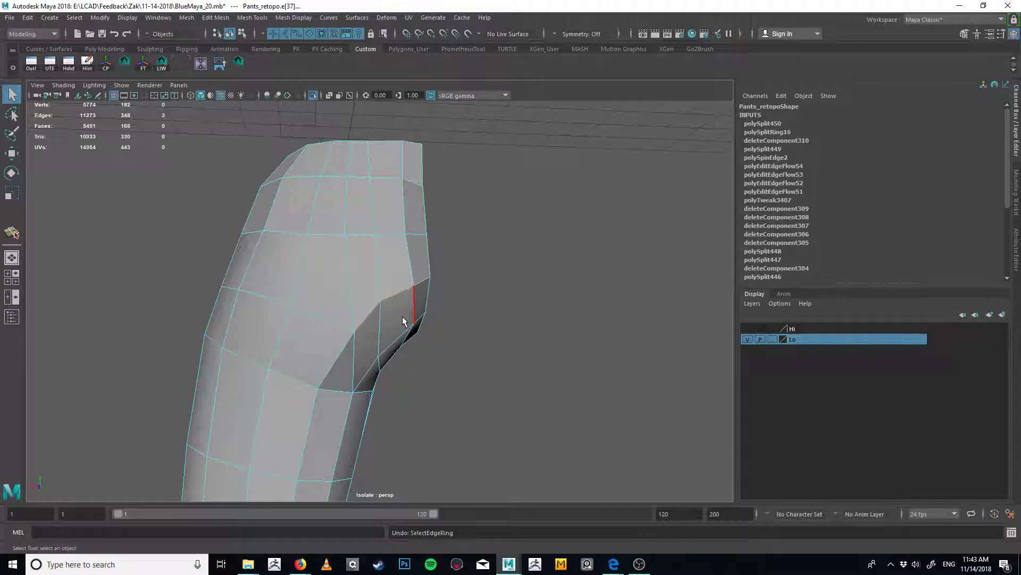
Split the large face on the front of the upper thigh with an edge running down from the hip crease vertex
{"action": "left_click_drag", "start_coordinate": [402, 318], "coordinate": [295, 299], "text": "alt"}
{"action": "left_click_drag", "start_coordinate": [409, 314], "coordinate": [504, 321], "text": "alt"}
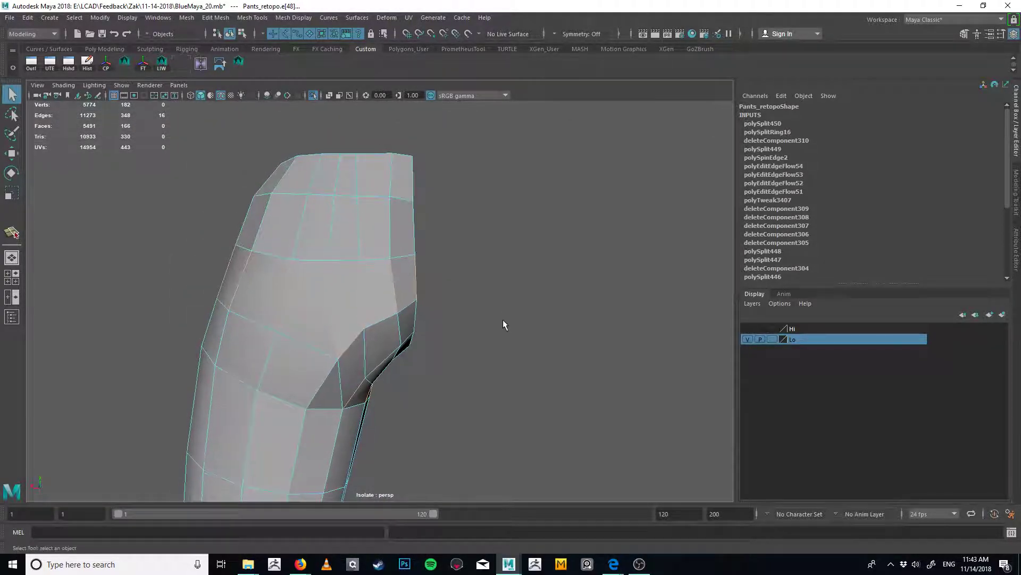
{"action": "left_click_drag", "start_coordinate": [440, 308], "coordinate": [346, 319], "text": "alt"}
{"action": "left_click_drag", "start_coordinate": [472, 319], "coordinate": [428, 309], "text": "alt"}
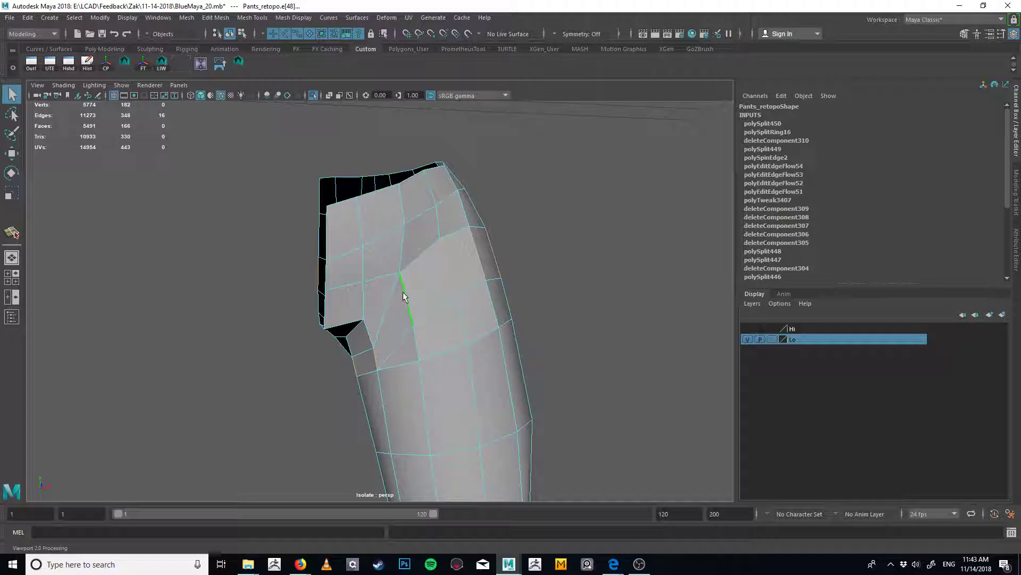
{"action": "key", "text": "ctrl+alt+Right"}
{"action": "key", "text": "ctrl+alt+Right"}
{"action": "middle_click_drag", "start_coordinate": [412, 369], "coordinate": [414, 292], "text": "alt"}
{"action": "key", "text": "y"}
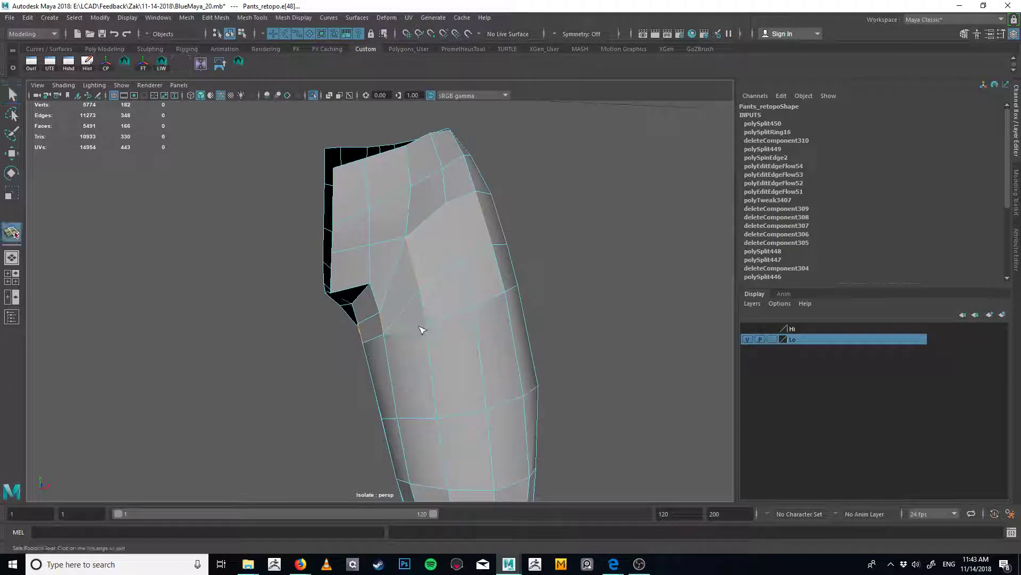
{"action": "key", "text": "q"}
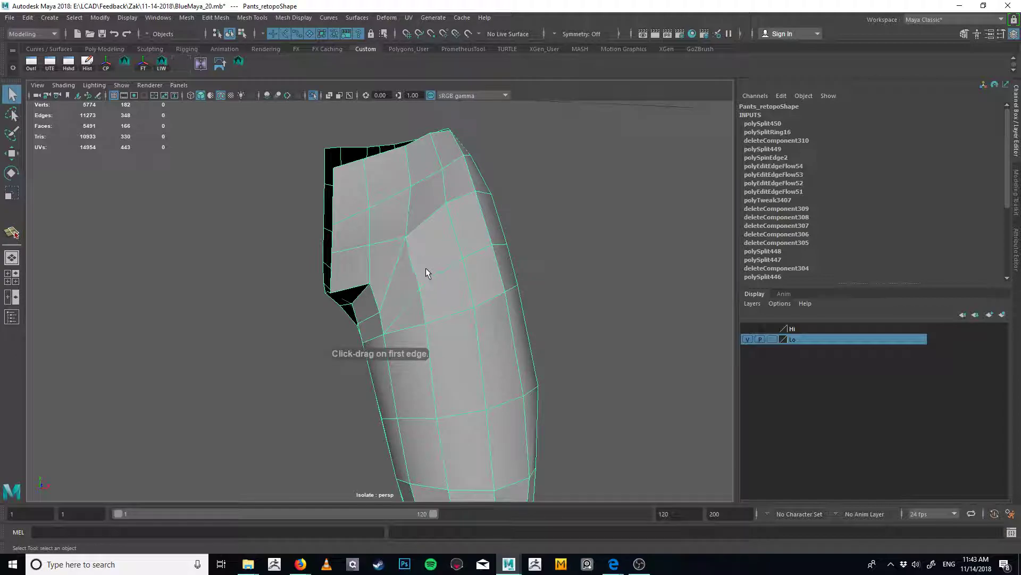
{"action": "key", "text": "y"}
{"action": "left_click", "coordinate": [434, 222]}
{"action": "key", "text": "q"}
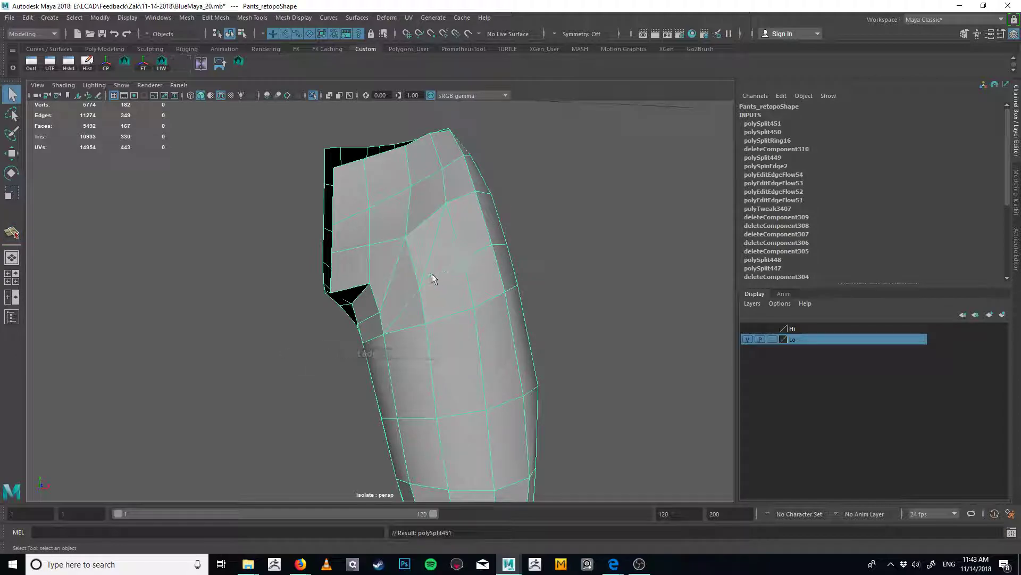
Slide the horizontal edge row below the front waistband up towards the waist with the Slide Edge tool
{"action": "left_click_drag", "start_coordinate": [427, 295], "coordinate": [367, 249], "text": "alt"}
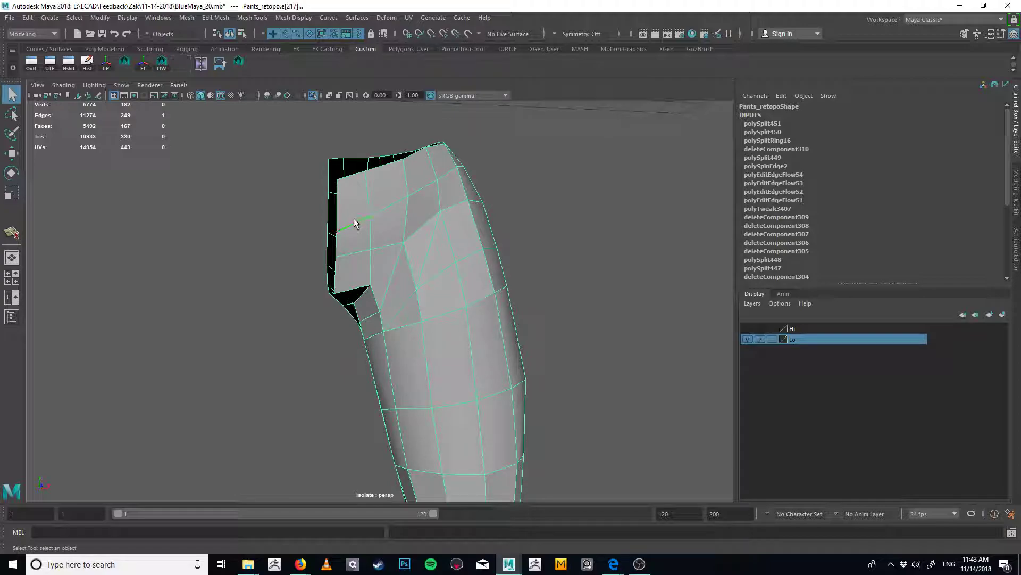
{"action": "key", "text": "alt+s"}
{"action": "middle_click_drag", "start_coordinate": [356, 224], "coordinate": [388, 198]}
Raise the vertex below the middle of the front waistband and the waistband's corner vertex at the centre seam
{"action": "right_click_drag", "start_coordinate": [446, 198], "coordinate": [421, 197]}
{"action": "left_click", "coordinate": [409, 196]}
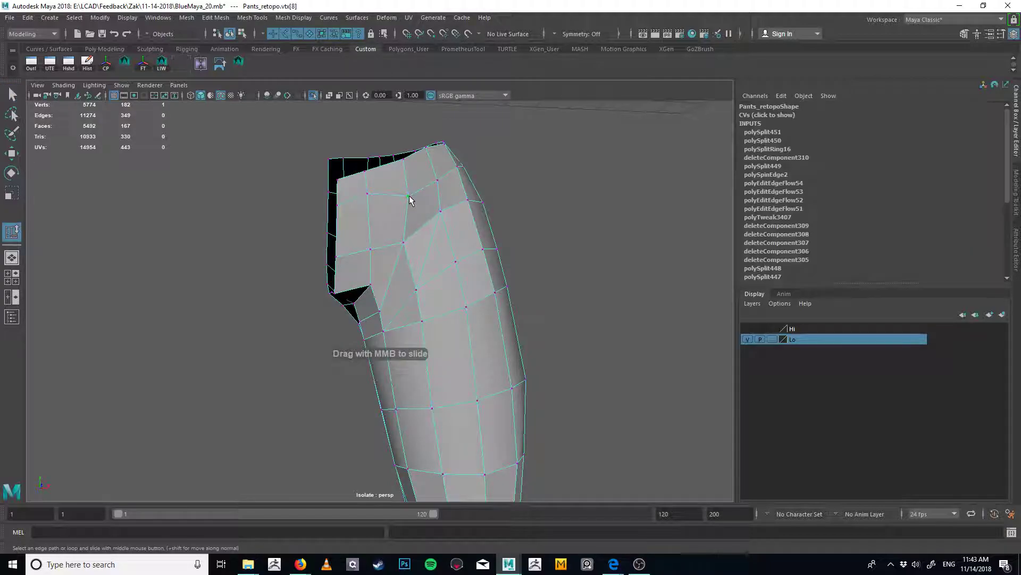
{"action": "key", "text": "w"}
{"action": "left_click_drag", "start_coordinate": [409, 196], "coordinate": [406, 177]}
{"action": "left_click", "coordinate": [339, 171]}
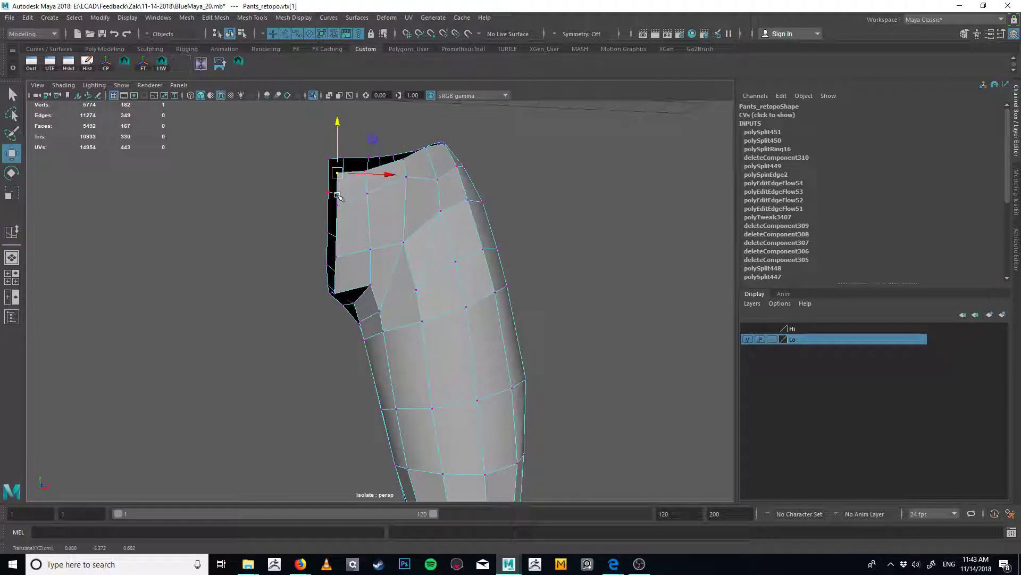
{"action": "key", "text": "q"}
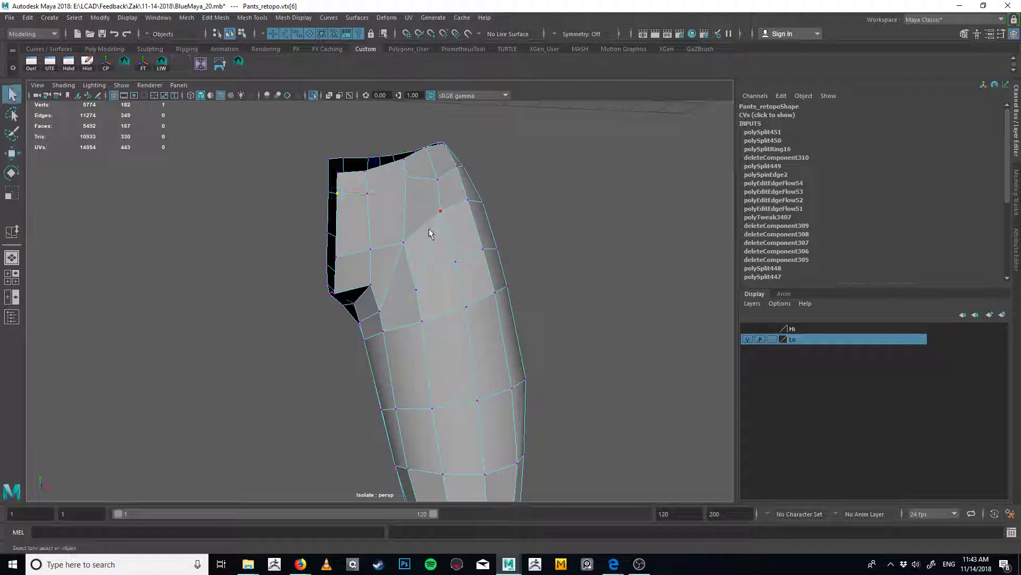
{"action": "right_click_drag", "start_coordinate": [404, 310], "coordinate": [403, 276]}
{"action": "double_click", "coordinate": [388, 248]}
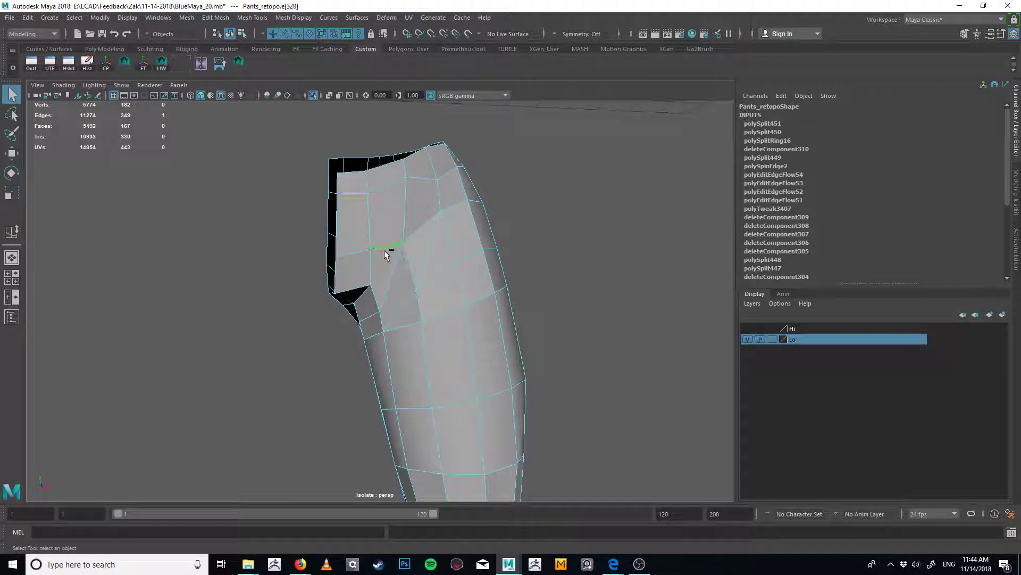
{"action": "left_click_drag", "start_coordinate": [338, 283], "coordinate": [522, 285], "text": "alt"}
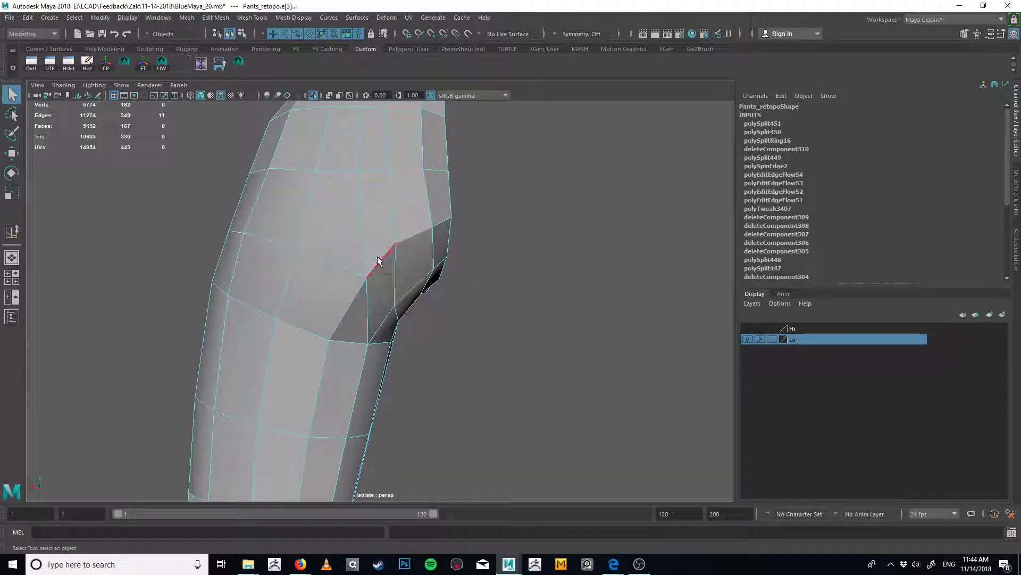
{"action": "double_click", "coordinate": [412, 268]}
{"action": "left_click_drag", "start_coordinate": [439, 294], "coordinate": [384, 308], "text": "alt"}
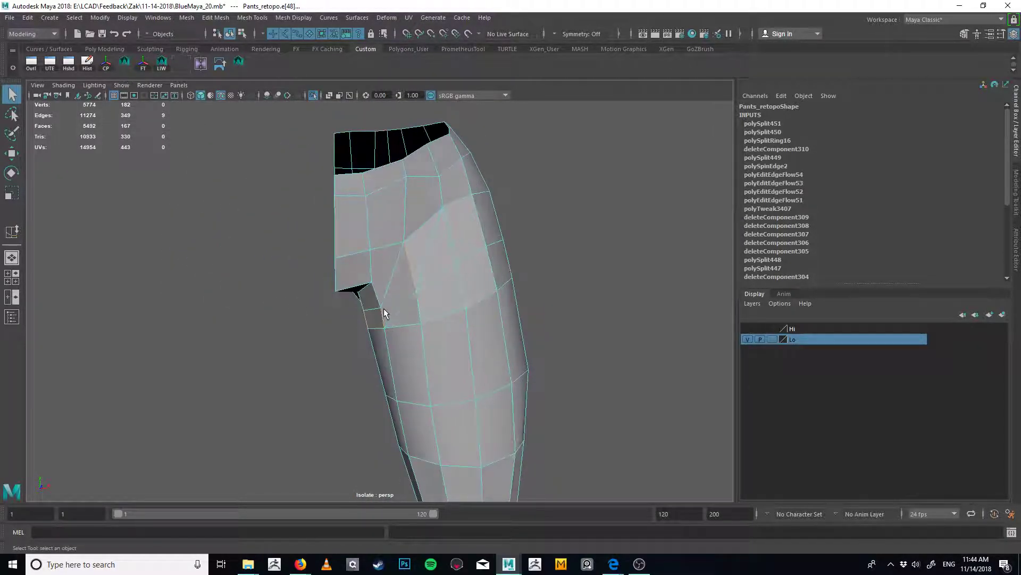
Nudge the vertex at the top of the front inner thigh beneath the crotch corner
{"action": "right_click_drag", "start_coordinate": [385, 309], "coordinate": [375, 308]}
{"action": "left_click", "coordinate": [382, 309]}
{"action": "left_click_drag", "start_coordinate": [383, 309], "coordinate": [374, 306], "text": "alt"}
{"action": "key", "text": "w"}
{"action": "left_click_drag", "start_coordinate": [382, 307], "coordinate": [381, 305]}
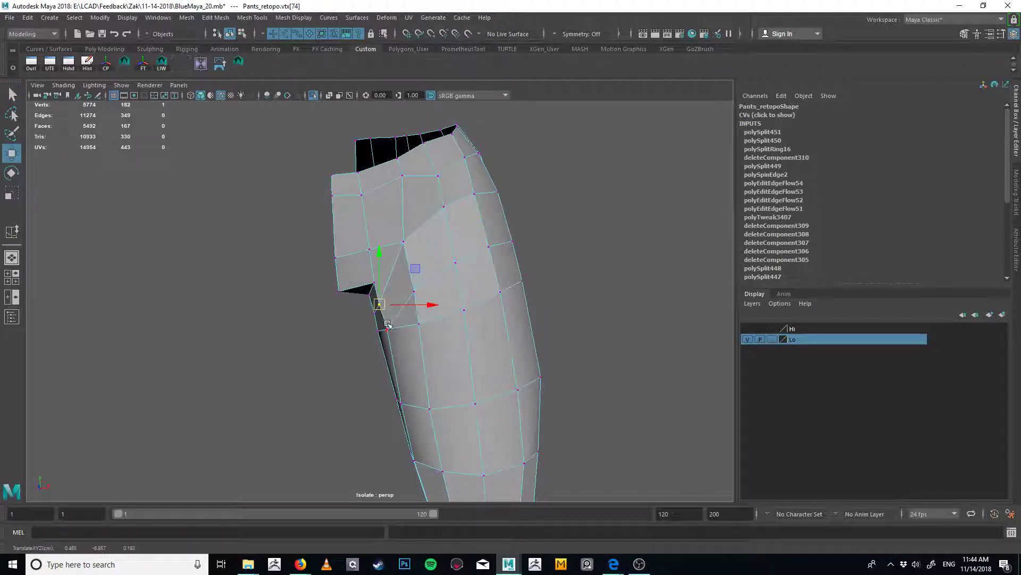
{"action": "left_click", "coordinate": [388, 328]}
Move the mid-front vertices on the waistband and the row below it towards the centre seam to straighten their column
{"action": "key", "text": "q"}
{"action": "key", "text": "w"}
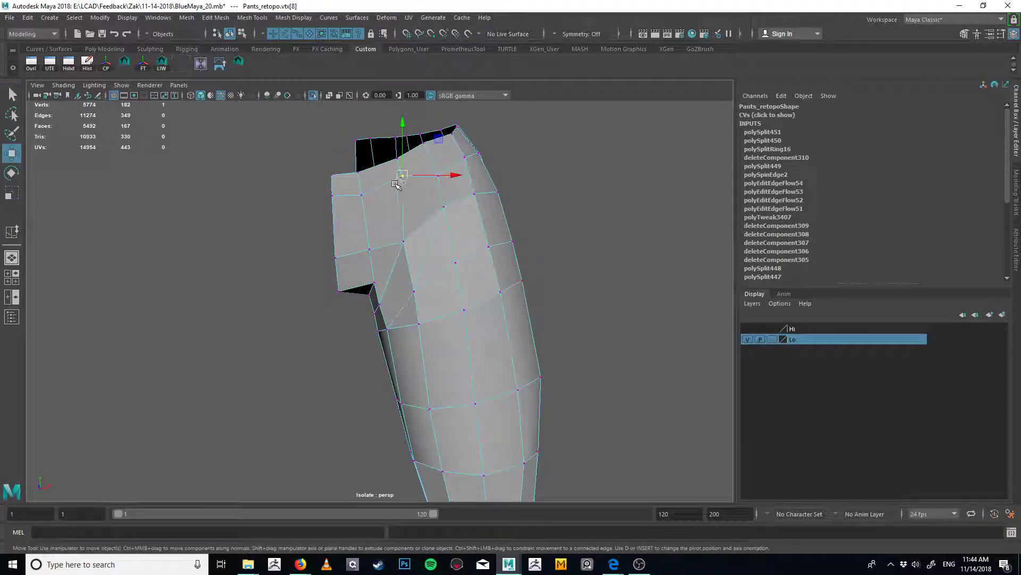
{"action": "left_click_drag", "start_coordinate": [403, 176], "coordinate": [390, 161]}
{"action": "key", "text": "q"}
{"action": "left_click", "coordinate": [398, 158]}
{"action": "key", "text": "w"}
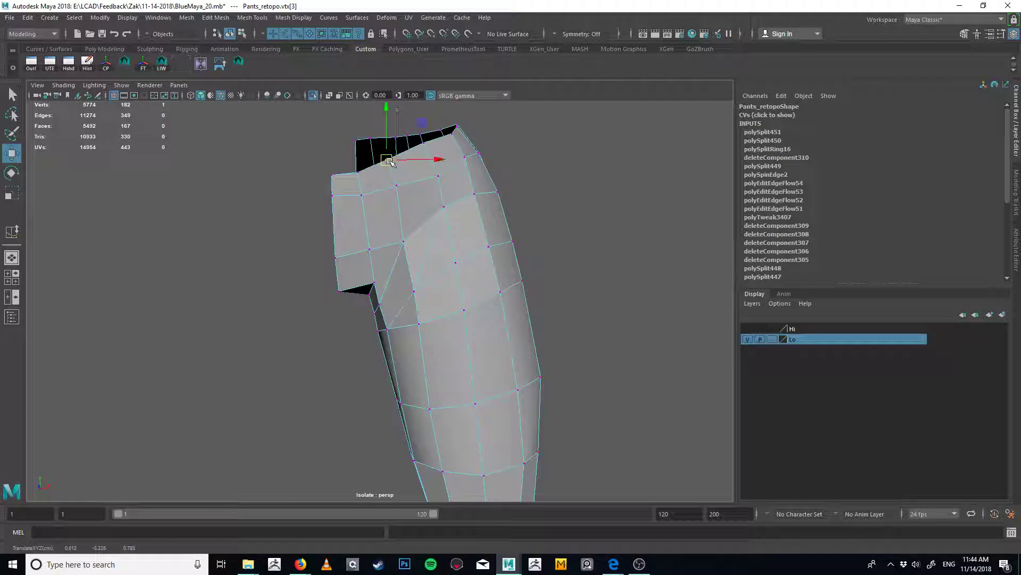
Reposition the front crotch corner vertex and the inner-thigh vertex directly beneath it
{"action": "left_click", "coordinate": [375, 281]}
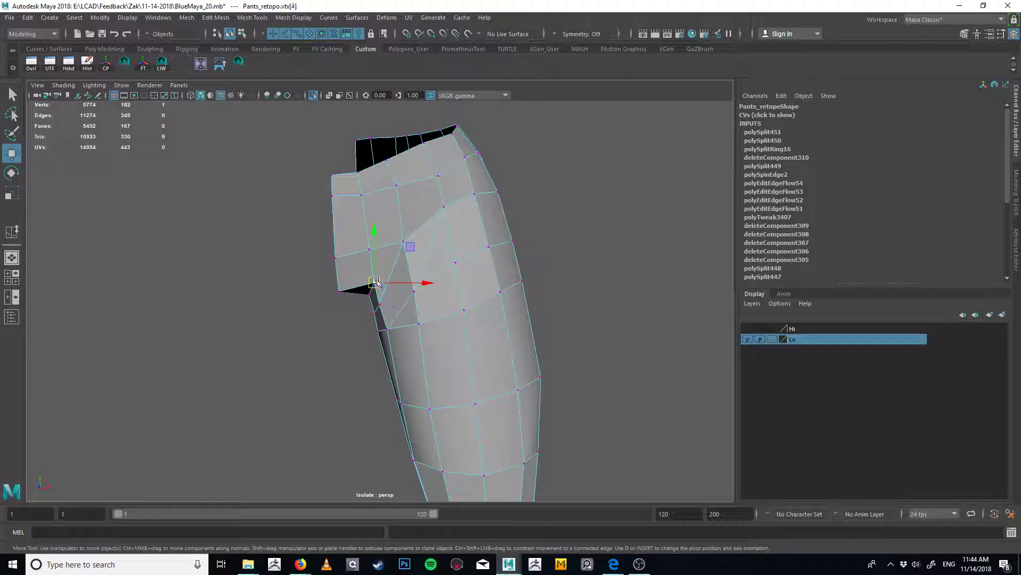
{"action": "left_click_drag", "start_coordinate": [375, 281], "coordinate": [406, 259]}
{"action": "left_click", "coordinate": [379, 303]}
{"action": "key", "text": "q"}
{"action": "key", "text": "w"}
{"action": "left_click_drag", "start_coordinate": [376, 314], "coordinate": [278, 308]}
Reposition the vertices along the underside of the crotch where it meets the inner thigh
{"action": "key", "text": "q"}
{"action": "left_click", "coordinate": [317, 327]}
{"action": "key", "text": "w"}
{"action": "key", "text": "q"}
{"action": "left_click", "coordinate": [405, 301]}
{"action": "key", "text": "w"}
{"action": "key", "text": "q"}
{"action": "key", "text": "w"}
{"action": "left_click", "coordinate": [437, 264]}
{"action": "left_click", "coordinate": [438, 299]}
{"action": "middle_click_drag", "start_coordinate": [372, 298], "coordinate": [433, 269], "text": "alt"}
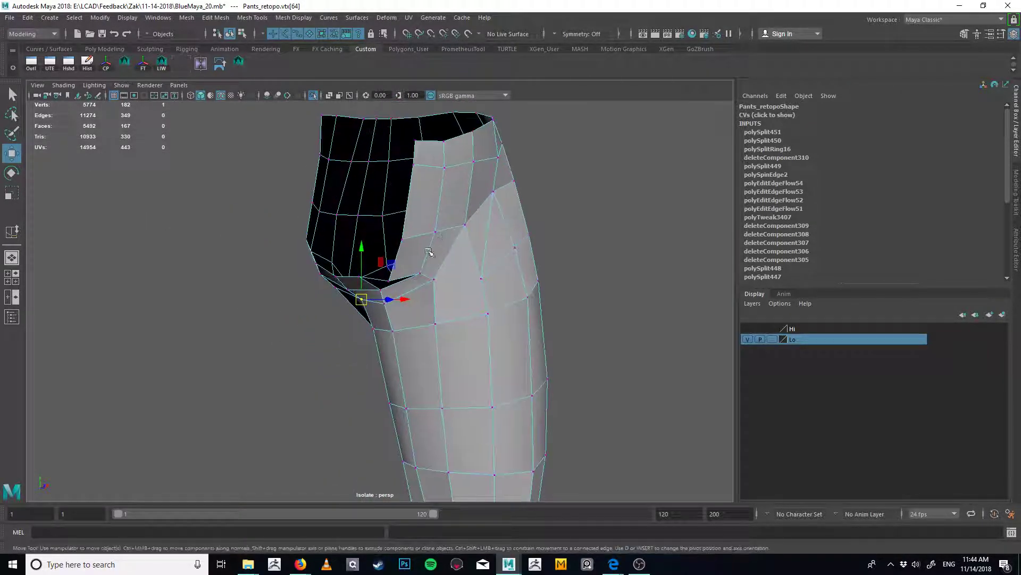
Adjust the vertices along the open centre edge under the crotch to even out the curve
{"action": "left_click_drag", "start_coordinate": [428, 252], "coordinate": [392, 255], "text": "alt"}
{"action": "key", "text": "q"}
{"action": "left_click", "coordinate": [364, 266]}
{"action": "key", "text": "w"}
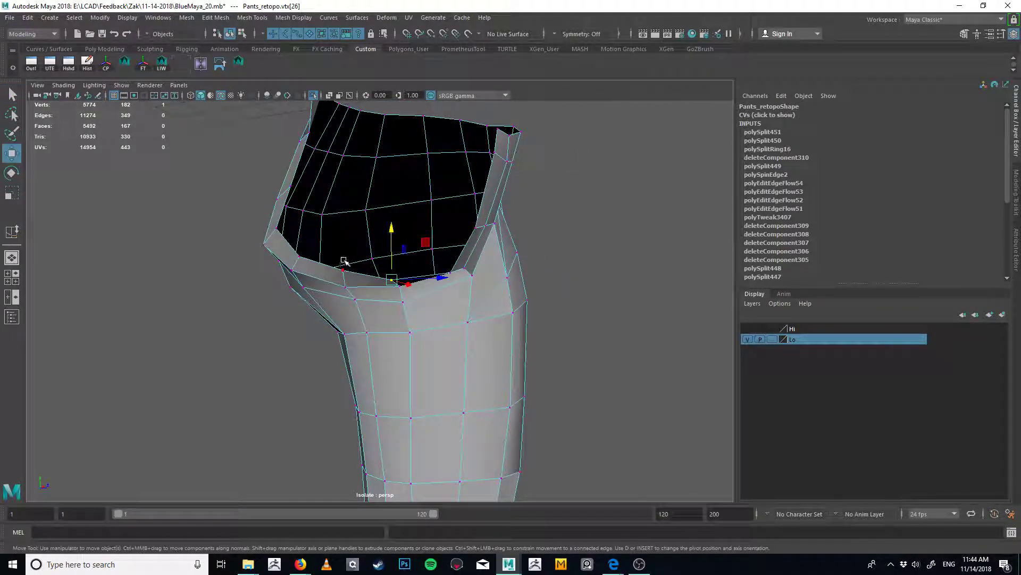
{"action": "left_click", "coordinate": [344, 260]}
{"action": "left_click_drag", "start_coordinate": [379, 264], "coordinate": [357, 273], "text": "alt"}
{"action": "key", "text": "q"}
{"action": "key", "text": "w"}
{"action": "left_click", "coordinate": [355, 274]}
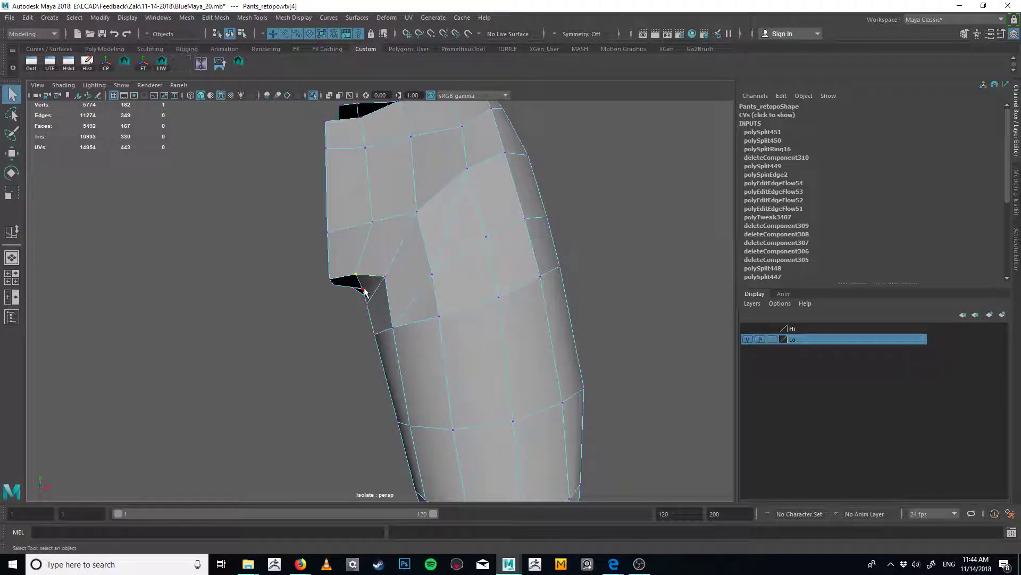
Adjust the cluster of vertices around the front crotch corner at the top of the inner thigh
{"action": "key", "text": "w"}
{"action": "left_click", "coordinate": [360, 289]}
{"action": "left_click", "coordinate": [366, 303]}
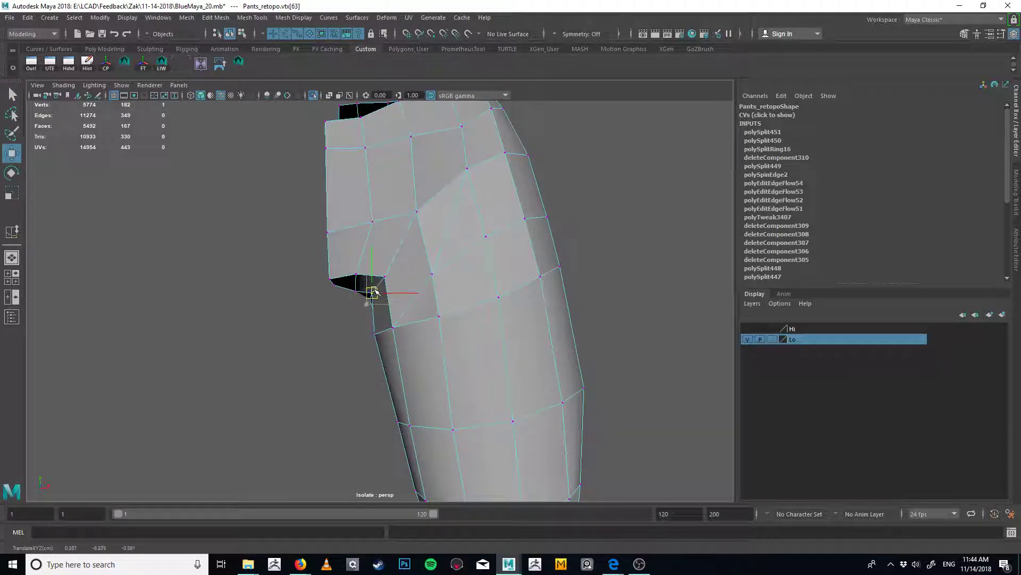
{"action": "key", "text": "q"}
{"action": "key", "text": "w"}
{"action": "left_click", "coordinate": [355, 289]}
{"action": "left_click", "coordinate": [385, 277]}
{"action": "key", "text": "w"}
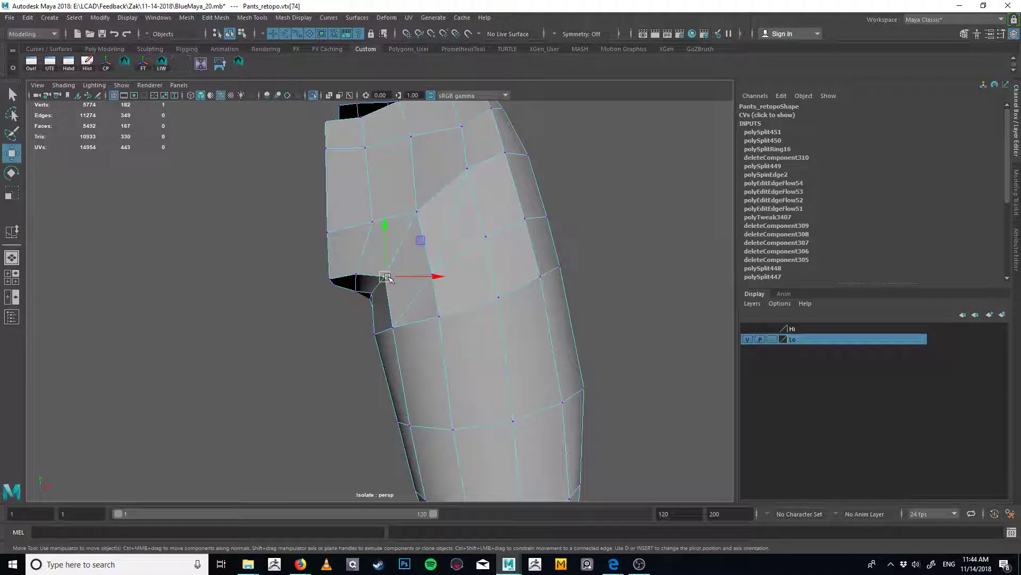
{"action": "key", "text": "q"}
{"action": "left_click_drag", "start_coordinate": [385, 277], "coordinate": [357, 277]}
{"action": "left_click", "coordinate": [357, 275]}
{"action": "key", "text": "w"}
Shift the column of vertices beside the front centre seam closer to the seam, from above the crotch to the waistband
{"action": "left_click", "coordinate": [373, 222]}
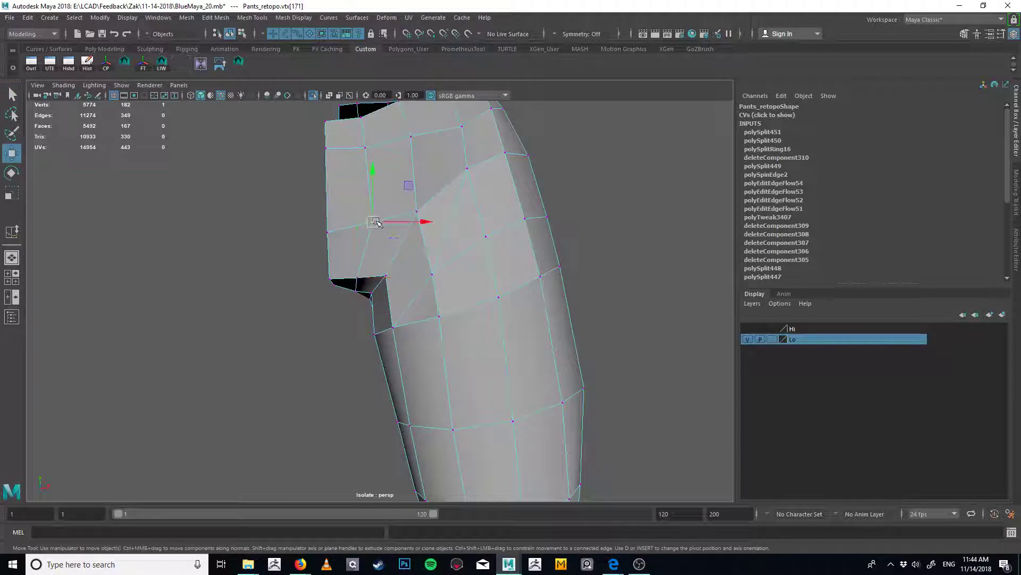
{"action": "left_click_drag", "start_coordinate": [374, 223], "coordinate": [359, 223]}
{"action": "key", "text": "f"}
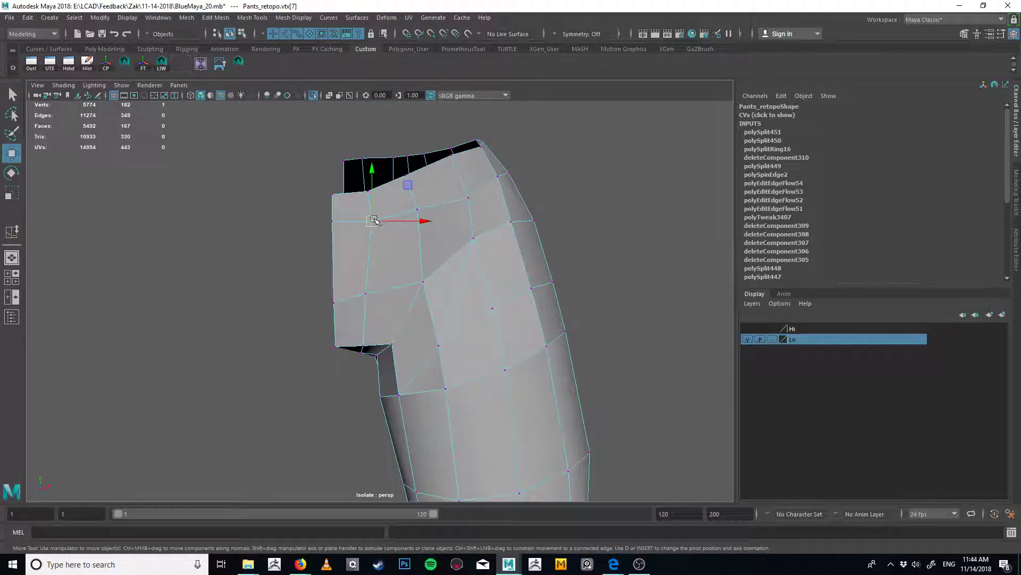
{"action": "left_click", "coordinate": [367, 189]}
{"action": "key", "text": "q"}
{"action": "key", "text": "w"}
{"action": "left_click_drag", "start_coordinate": [368, 189], "coordinate": [333, 161]}
Raise the waistband vertex at the front centre seam and adjust the seam vertices below it
{"action": "left_click", "coordinate": [332, 196]}
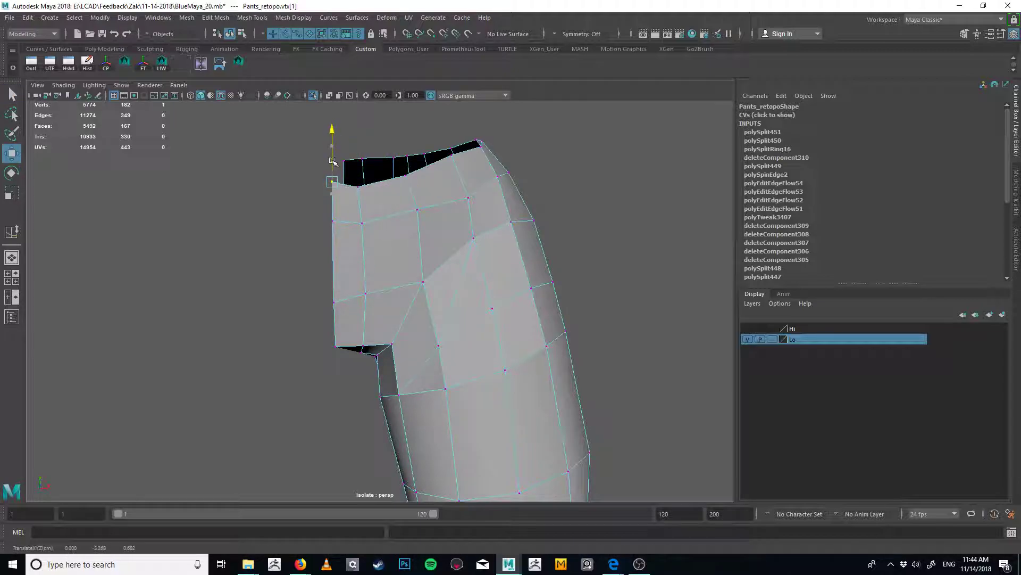
{"action": "left_click", "coordinate": [332, 220]}
{"action": "left_click_drag", "start_coordinate": [333, 199], "coordinate": [333, 207]}
{"action": "left_click", "coordinate": [334, 302]}
{"action": "left_click_drag", "start_coordinate": [335, 275], "coordinate": [607, 206]}
Reposition the vertices under the crotch on the back, around the inner-thigh corner beside the centre seam
{"action": "left_click_drag", "start_coordinate": [456, 295], "coordinate": [399, 309], "text": "alt"}
{"action": "left_click", "coordinate": [379, 318]}
{"action": "key", "text": "q"}
{"action": "left_click", "coordinate": [393, 316]}
{"action": "key", "text": "w"}
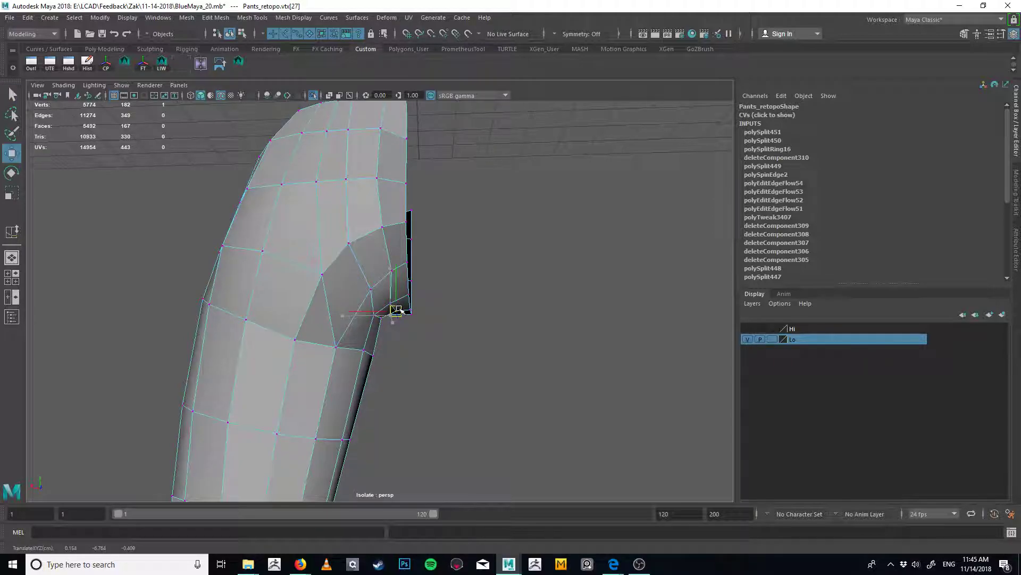
{"action": "key", "text": "q"}
{"action": "left_click", "coordinate": [397, 298]}
{"action": "key", "text": "w"}
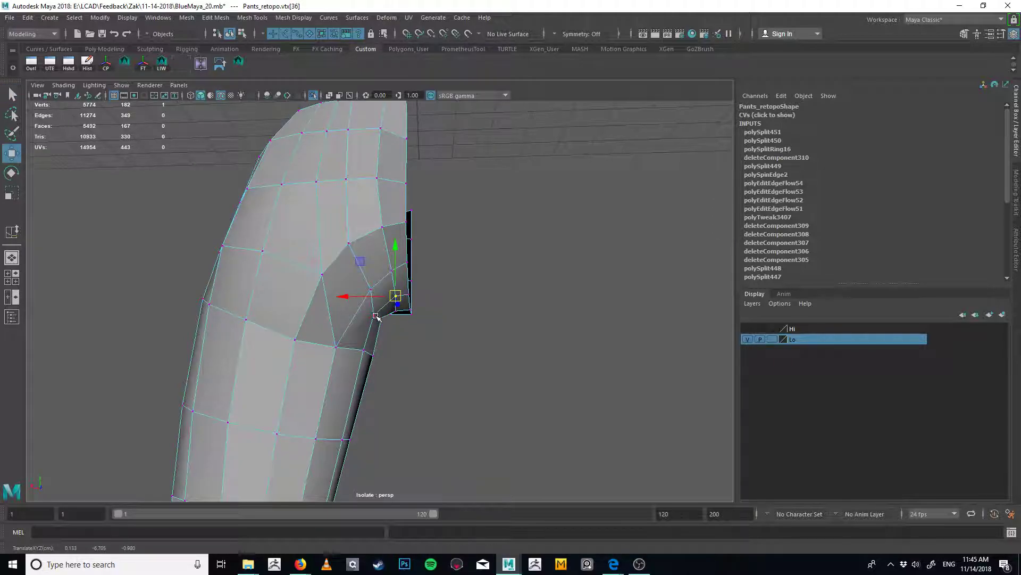
{"action": "left_click", "coordinate": [376, 316]}
{"action": "key", "text": "q"}
Move the crease vertex beside the back centre seam up and closer to the seam
{"action": "left_click_drag", "start_coordinate": [392, 273], "coordinate": [408, 270], "text": "alt"}
{"action": "key", "text": "w"}
{"action": "key", "text": "q"}
{"action": "left_click", "coordinate": [403, 229]}
{"action": "key", "text": "w"}
{"action": "left_click_drag", "start_coordinate": [402, 229], "coordinate": [411, 222]}
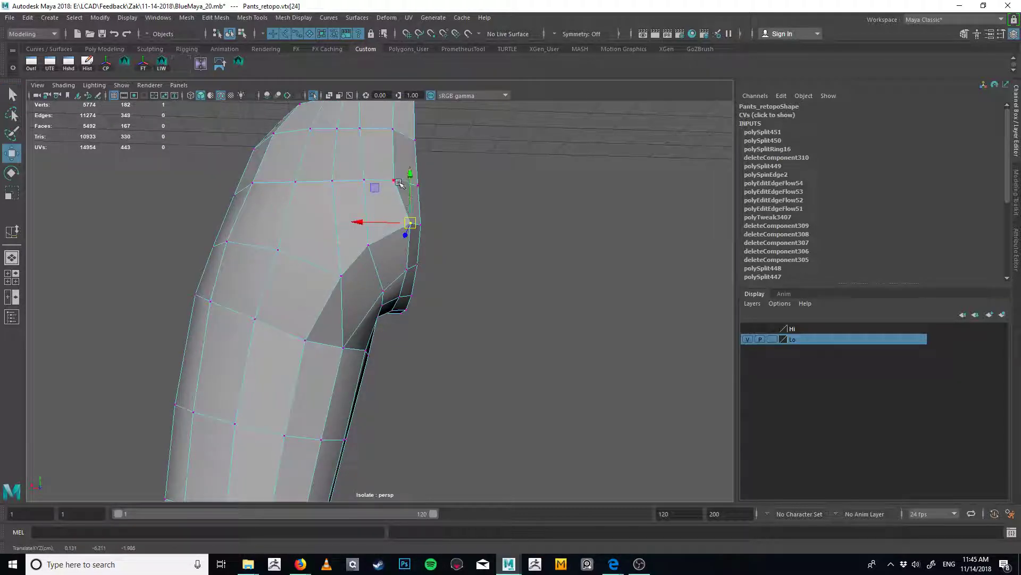
Shift the column of vertices beside the back centre seam closer to the seam, from above the crease up to the waistband
{"action": "double_click", "coordinate": [396, 178]}
{"action": "left_click", "coordinate": [395, 177]}
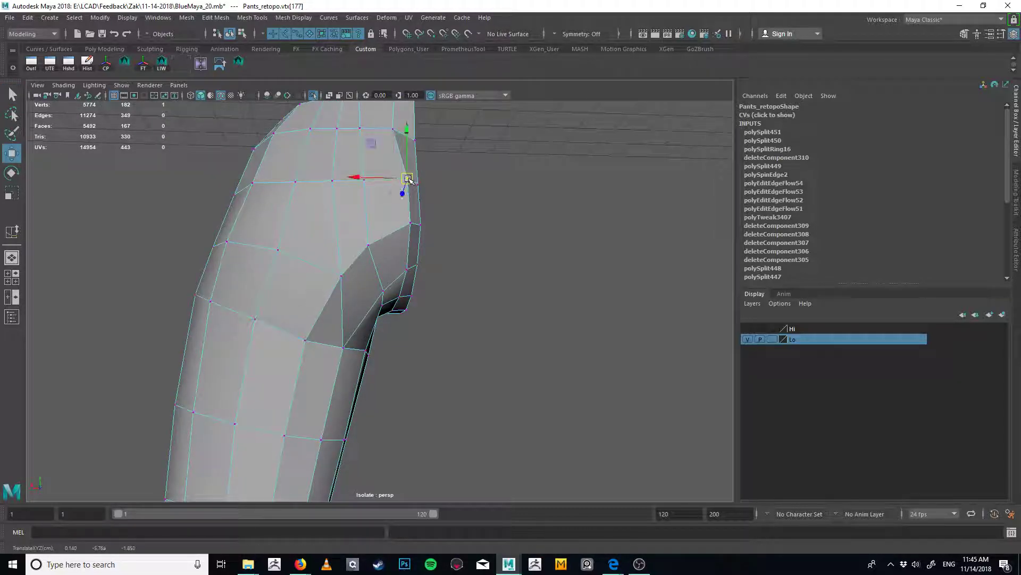
{"action": "left_click_drag", "start_coordinate": [395, 178], "coordinate": [394, 202], "text": "alt"}
{"action": "key", "text": "q"}
{"action": "left_click", "coordinate": [393, 199]}
{"action": "key", "text": "w"}
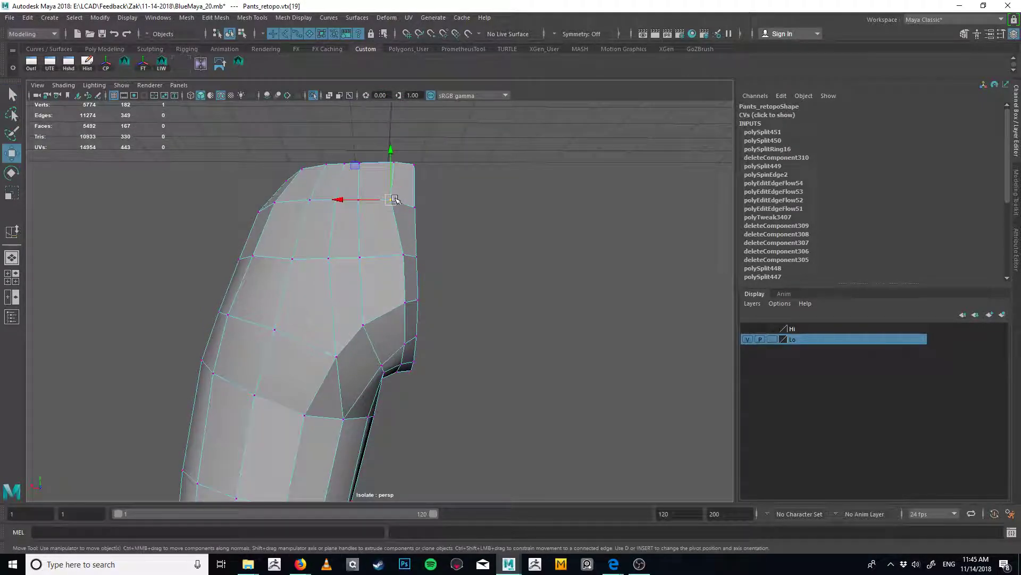
{"action": "key", "text": "q"}
{"action": "left_click", "coordinate": [398, 161]}
{"action": "key", "text": "w"}
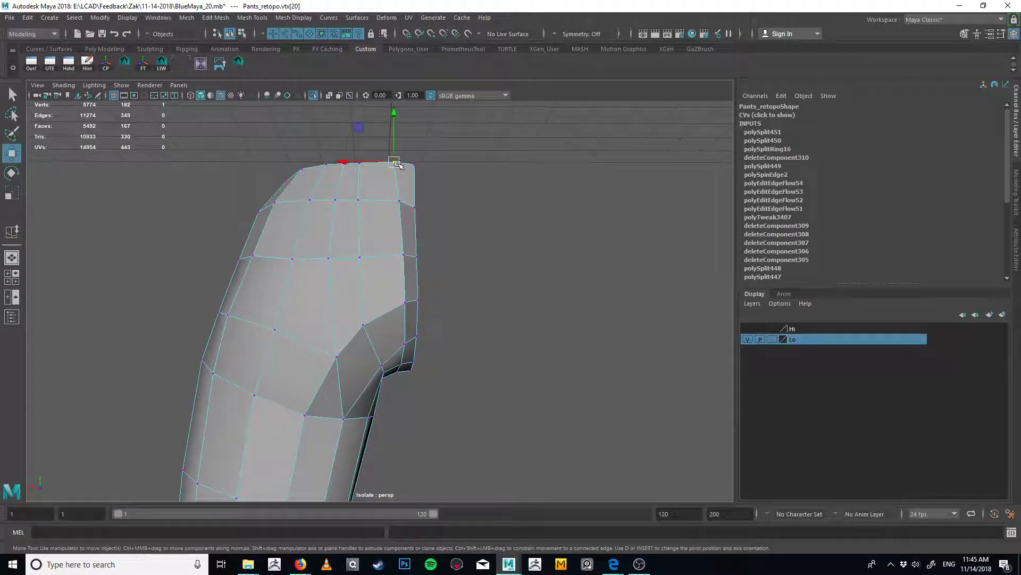
{"action": "key", "text": "q"}
Try to cut a new edge across the front of the pelvis, from the upper hip crease vertex towards the centre seam
{"action": "right_click_drag", "start_coordinate": [387, 292], "coordinate": [378, 253]}
{"action": "left_click_drag", "start_coordinate": [404, 287], "coordinate": [359, 277], "text": "alt"}
{"action": "left_click_drag", "start_coordinate": [488, 279], "coordinate": [407, 259], "text": "alt"}
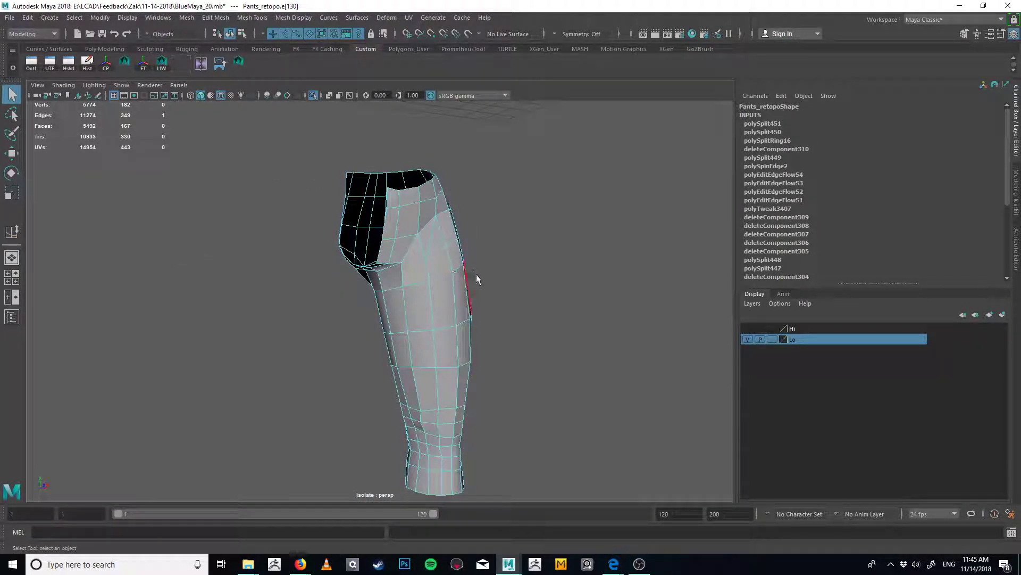
{"action": "left_click_drag", "start_coordinate": [477, 278], "coordinate": [436, 278], "text": "alt"}
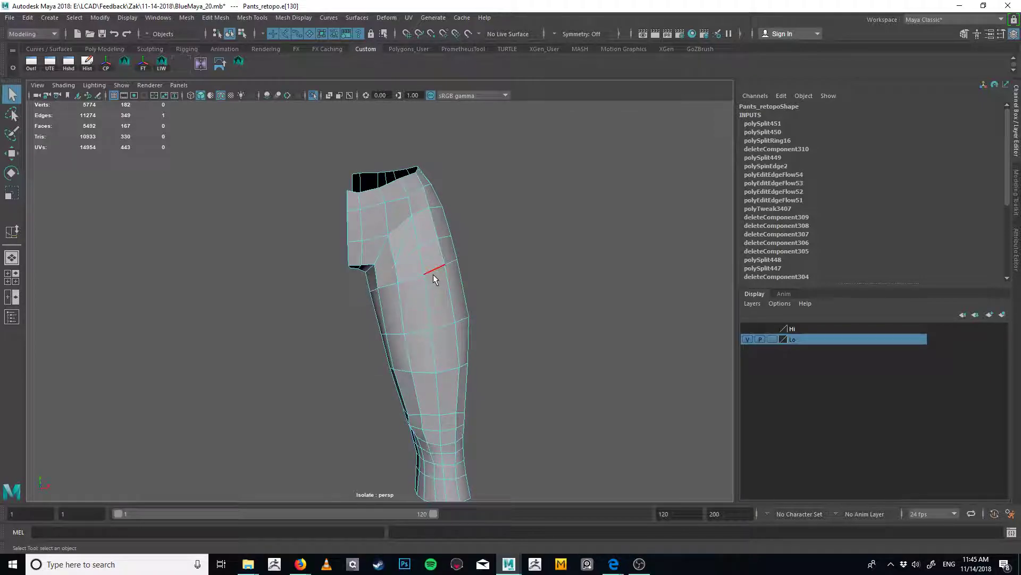
{"action": "right_click_drag", "start_coordinate": [406, 251], "coordinate": [453, 249], "text": "alt"}
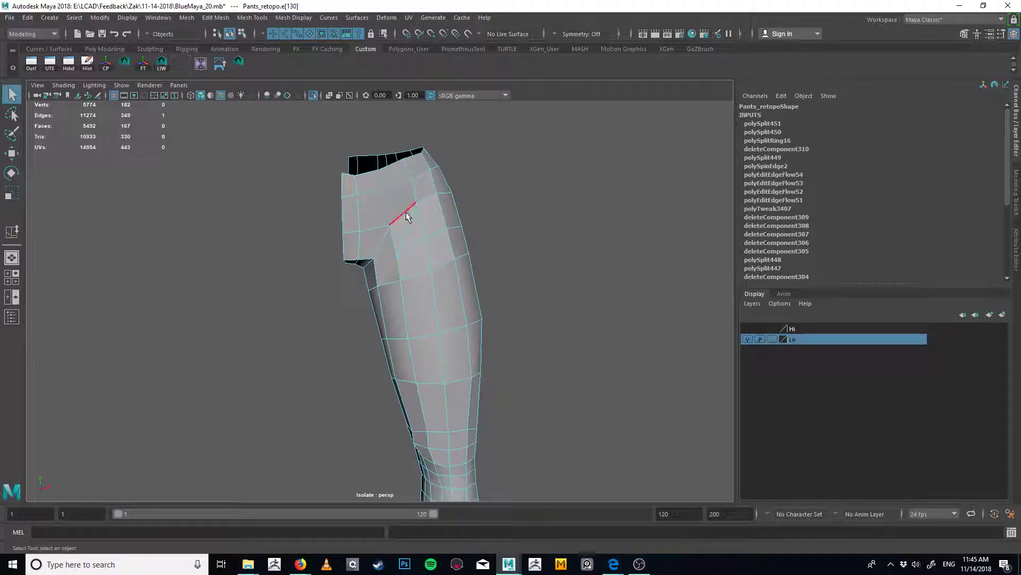
{"action": "key", "text": "g"}
{"action": "left_click_drag", "start_coordinate": [406, 211], "coordinate": [416, 203]}
{"action": "left_click", "coordinate": [386, 205]}
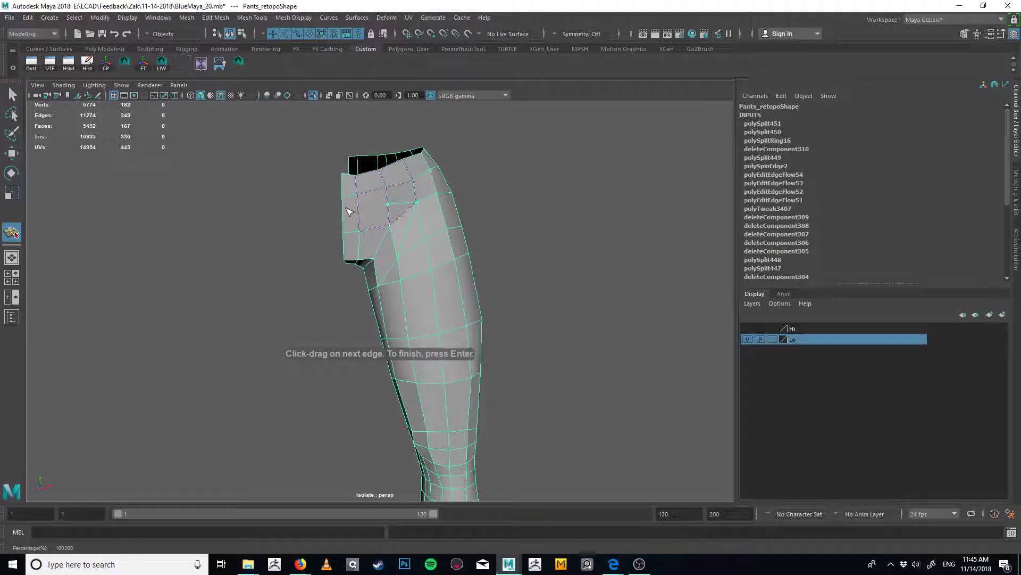
{"action": "key", "text": "q"}
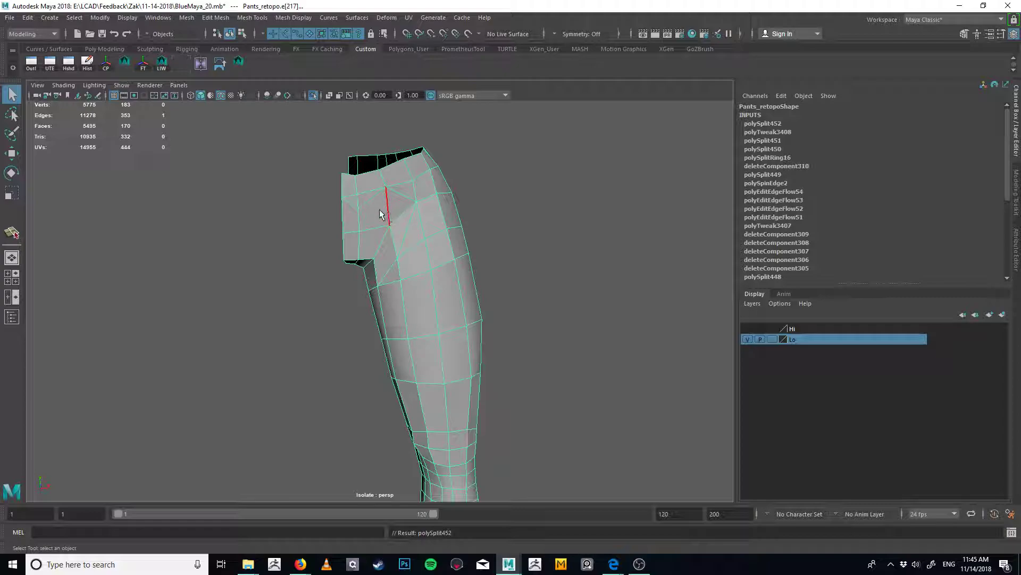
{"action": "key", "text": "ctrl+z"}
{"action": "key", "text": "ctrl+z"}
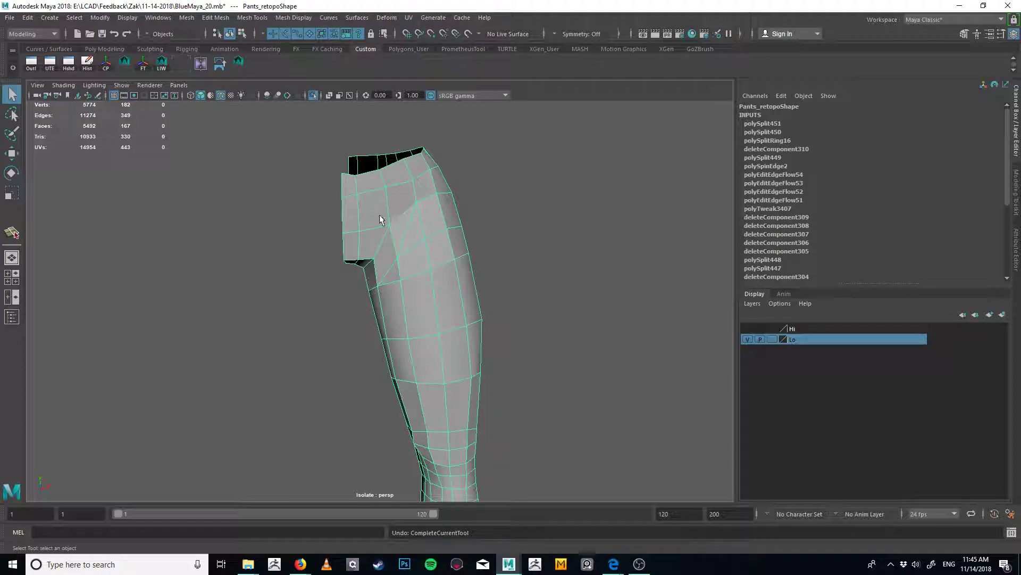
Cut a new edge row from the front centre seam to the upper hip crease vertex and delete the diagonal crease edge below it
{"action": "key", "text": "ctrl+shift+x"}
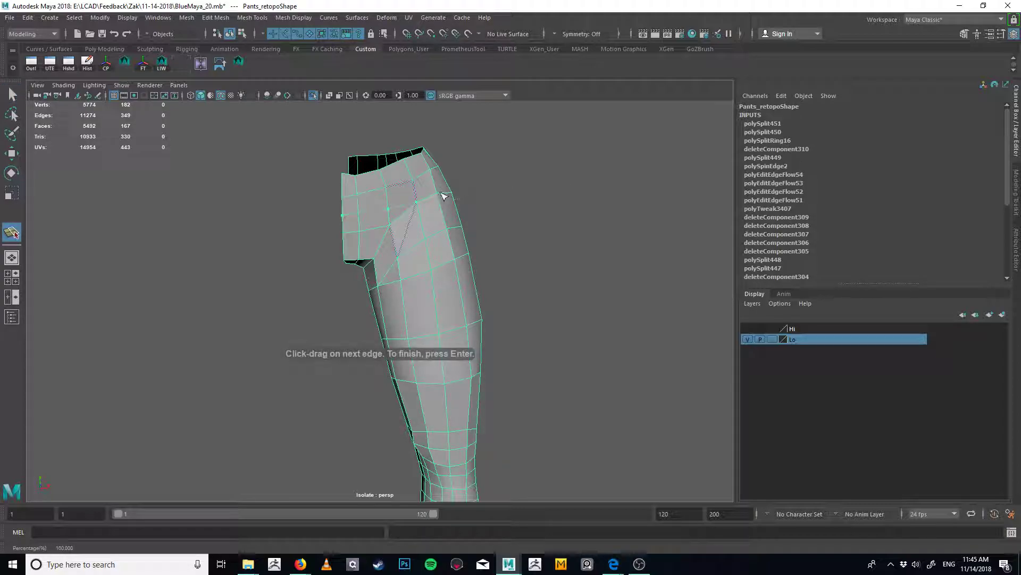
{"action": "key", "text": "q"}
{"action": "key", "text": "Delete"}
Move the front groin vertex at the end of the lower pelvis row down and slightly towards the centre seam
{"action": "right_click_drag", "start_coordinate": [424, 248], "coordinate": [382, 255]}
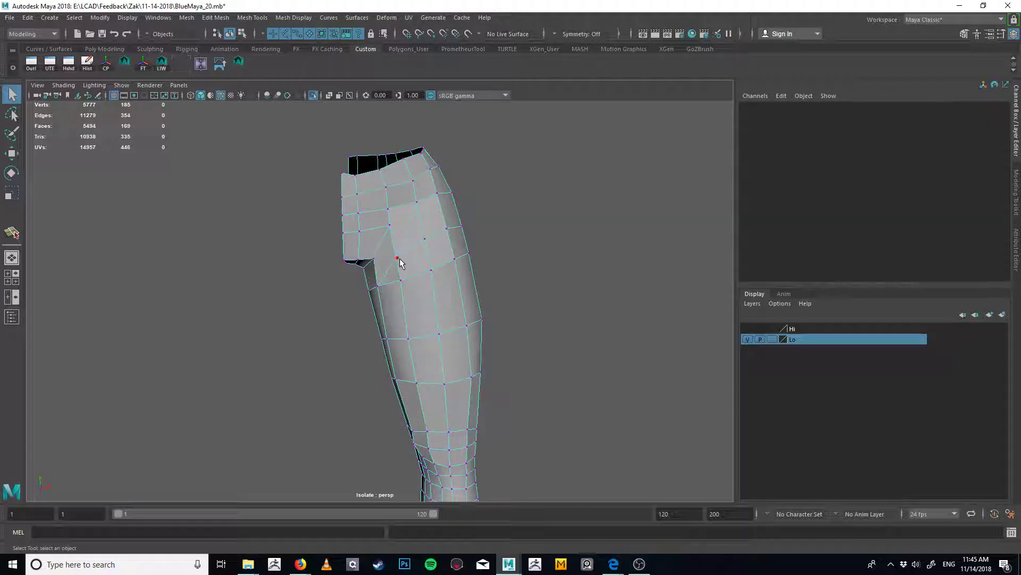
{"action": "left_click", "coordinate": [389, 225]}
{"action": "key", "text": "w"}
{"action": "left_click_drag", "start_coordinate": [388, 225], "coordinate": [384, 234]}
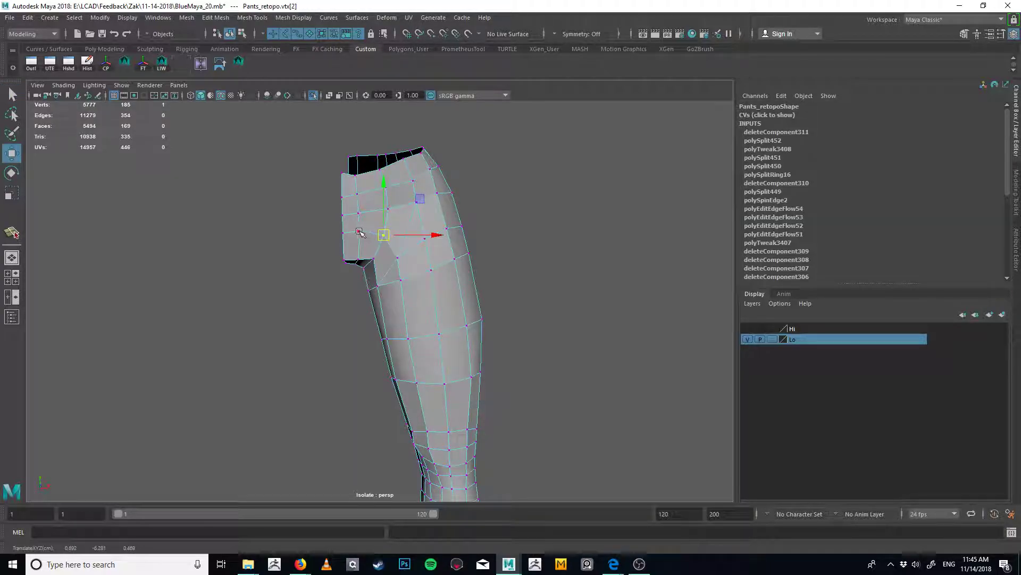
Lower the two vertices beside the front center edge of the pants, one row above the crotch
{"action": "double_click", "coordinate": [359, 232]}
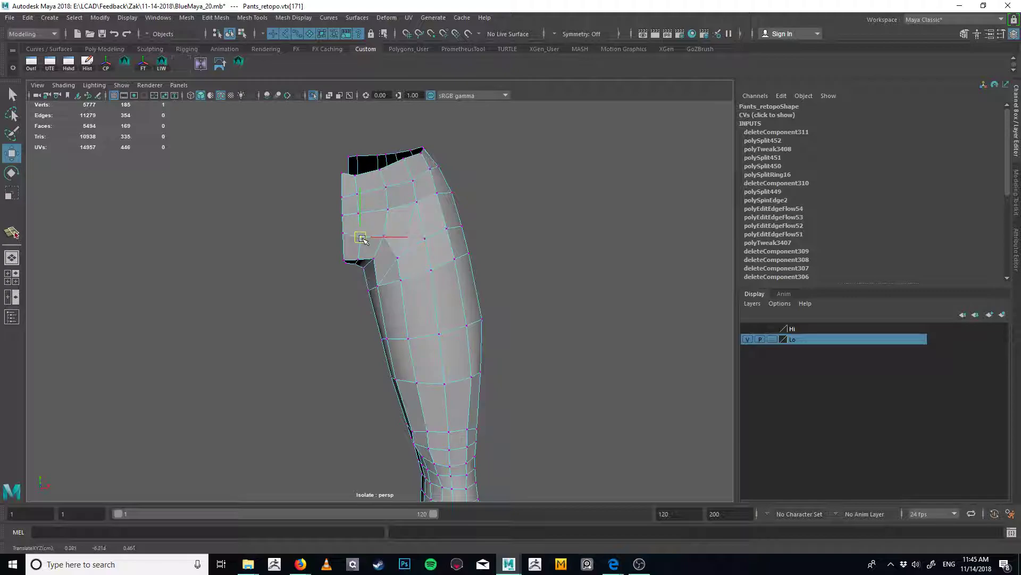
{"action": "left_click", "coordinate": [343, 233]}
{"action": "left_click_drag", "start_coordinate": [341, 205], "coordinate": [342, 215]}
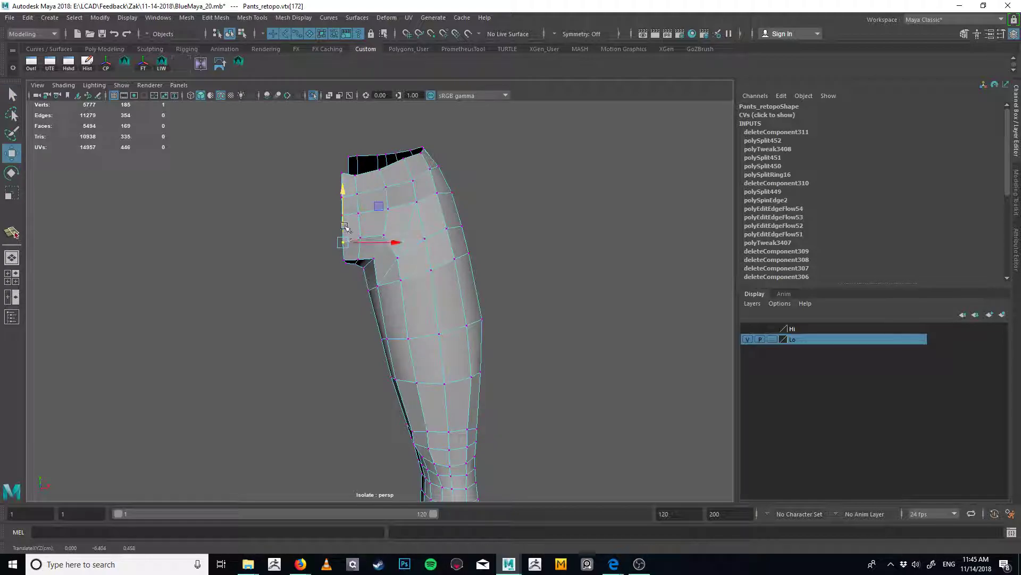
{"action": "key", "text": "q"}
Check the mesh in wireframe, restore shading and reposition the vertices at the inner thigh just below the crotch
{"action": "mouse_move", "coordinate": [415, 260]}
{"action": "left_mouse_down", "text": "alt"}
{"action": "mouse_move", "coordinate": [388, 230]}
{"action": "mouse_move", "coordinate": [432, 253]}
{"action": "mouse_move", "coordinate": [410, 261]}
{"action": "left_mouse_up", "text": "alt"}
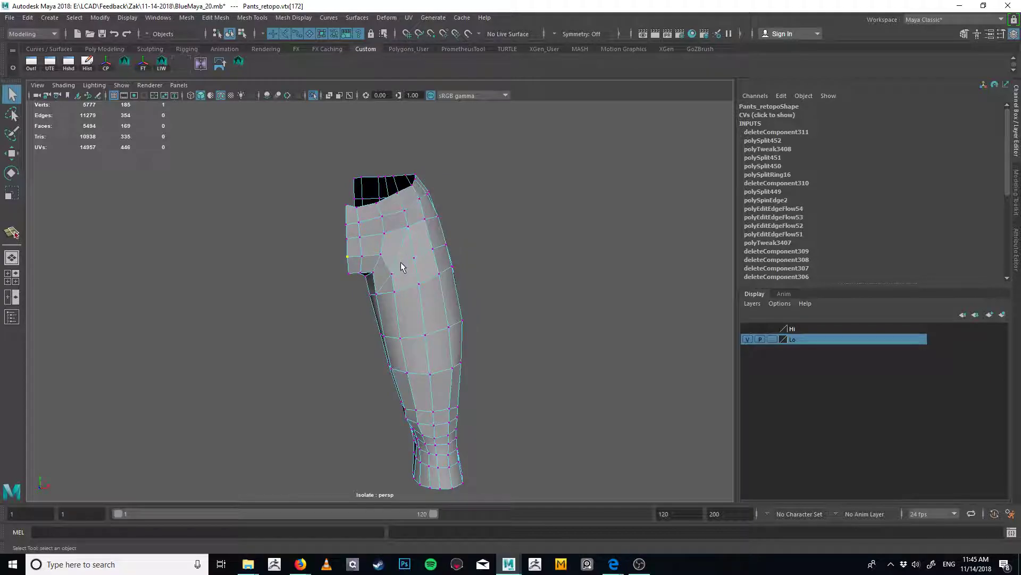
{"action": "middle_click_drag", "start_coordinate": [401, 262], "coordinate": [429, 234], "text": "alt"}
{"action": "right_click_drag", "start_coordinate": [429, 234], "coordinate": [459, 251], "text": "alt"}
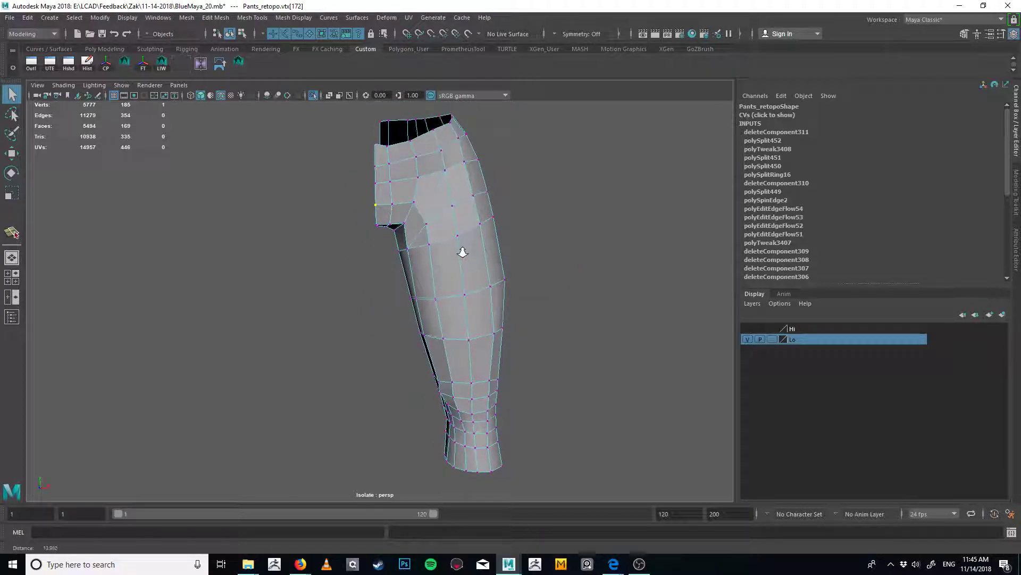
{"action": "left_click_drag", "start_coordinate": [454, 262], "coordinate": [410, 240], "text": "alt"}
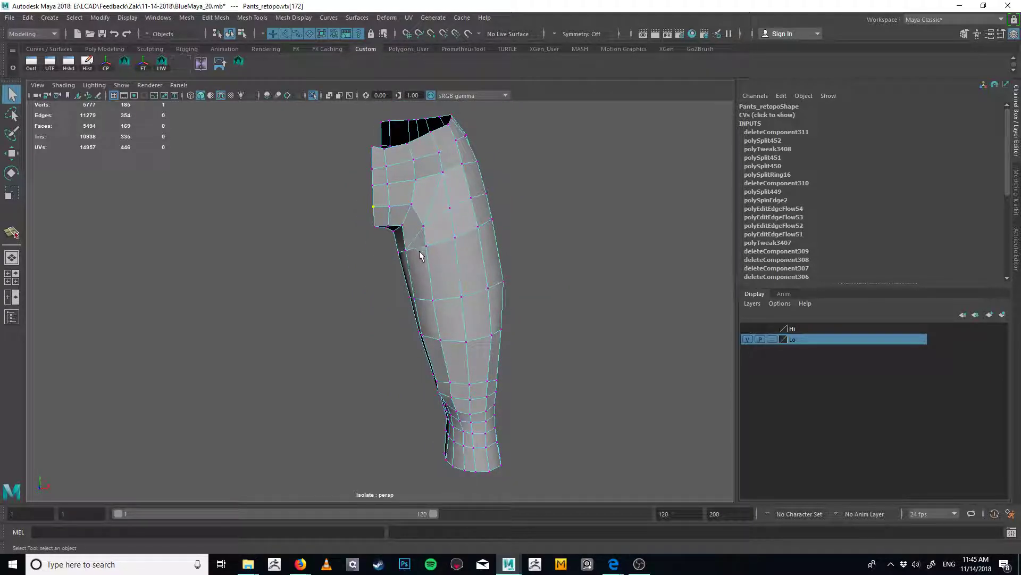
{"action": "key", "text": "4"}
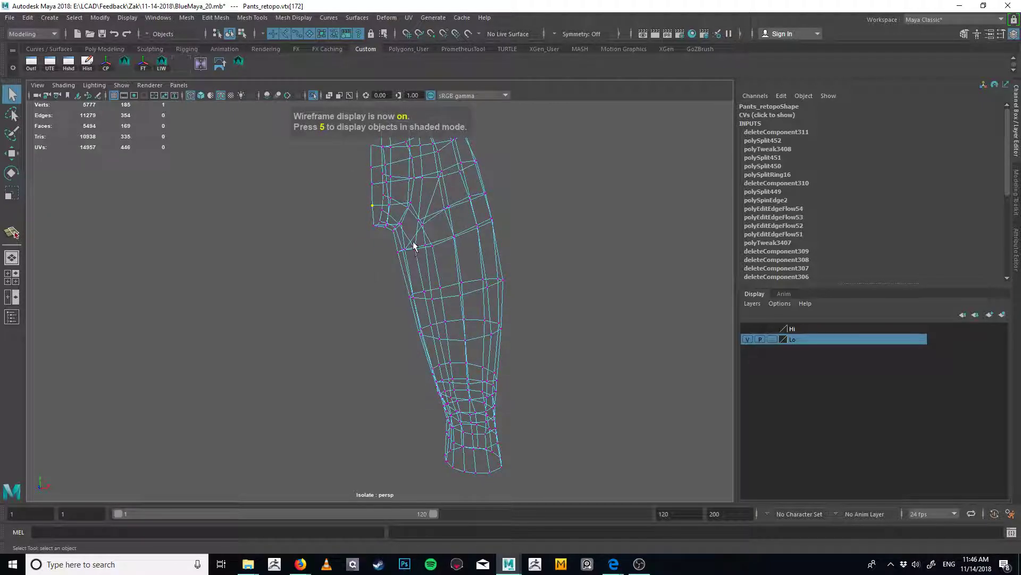
{"action": "key", "text": "5"}
{"action": "key", "text": "w"}
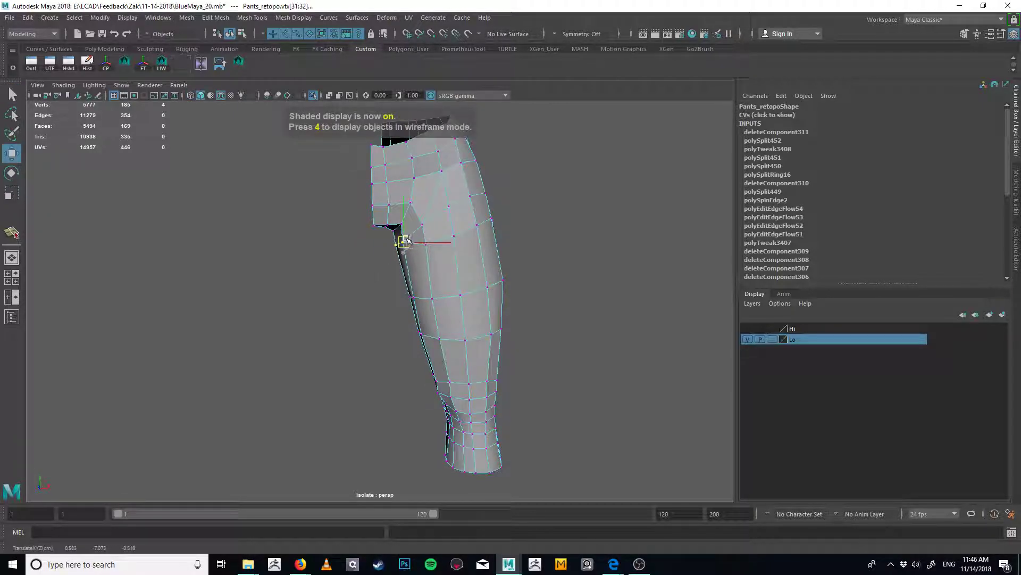
{"action": "key", "text": "q"}
Move the back vertices below the seat near the crotch to even out the faces there
{"action": "mouse_move", "coordinate": [422, 239]}
{"action": "left_mouse_down", "text": "alt"}
{"action": "mouse_move", "coordinate": [550, 230]}
{"action": "mouse_move", "coordinate": [442, 241]}
{"action": "mouse_move", "coordinate": [431, 231]}
{"action": "left_mouse_up", "text": "alt"}
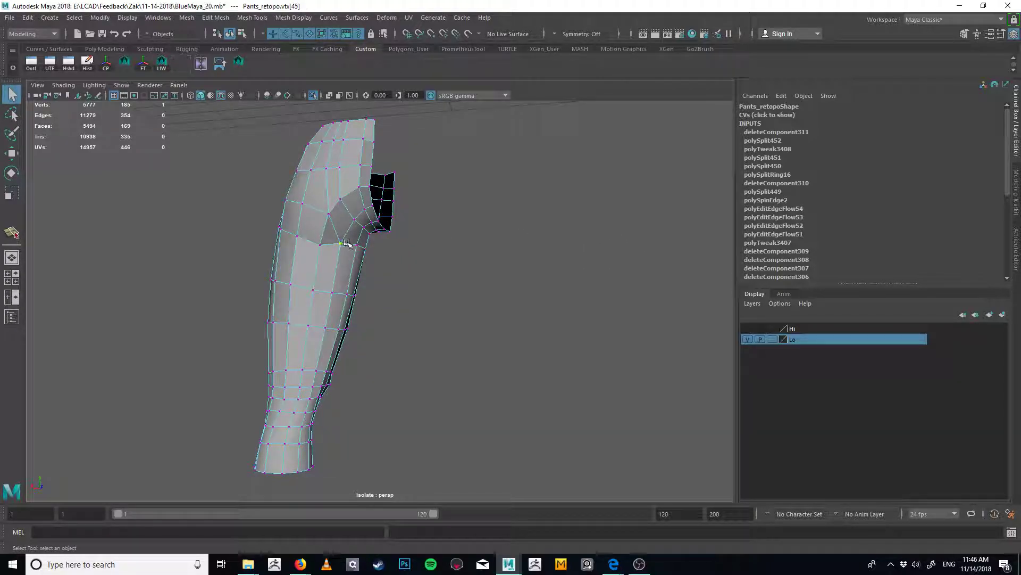
{"action": "left_click", "coordinate": [347, 243]}
{"action": "key", "text": "w"}
{"action": "left_click_drag", "start_coordinate": [346, 237], "coordinate": [351, 223]}
{"action": "left_click", "coordinate": [330, 214]}
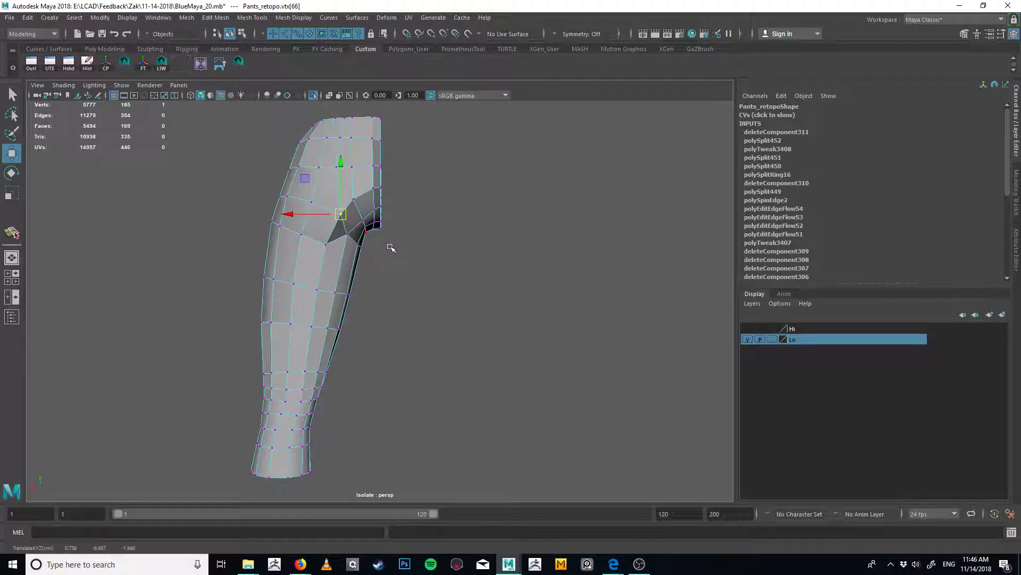
Split new edges across the back of the pants under the seat and delete the redundant old edges
{"action": "left_click_drag", "start_coordinate": [390, 247], "coordinate": [480, 280], "text": "alt"}
{"action": "key", "text": "y"}
{"action": "left_click", "coordinate": [338, 248]}
{"action": "left_click", "coordinate": [460, 239]}
{"action": "key", "text": "q"}
{"action": "key", "text": "Delete"}
{"action": "double_click", "coordinate": [332, 252]}
{"action": "key", "text": "g"}
{"action": "key", "text": "ctrl+z"}
Reposition individual vertices along the newly cut edges between the seat and the back crotch
{"action": "mouse_move", "coordinate": [463, 238]}
{"action": "left_mouse_down", "text": "alt"}
{"action": "mouse_move", "coordinate": [454, 248]}
{"action": "mouse_move", "coordinate": [468, 245]}
{"action": "left_mouse_up", "text": "alt"}
{"action": "right_click_drag", "start_coordinate": [434, 253], "coordinate": [403, 267]}
{"action": "left_click", "coordinate": [429, 241]}
{"action": "key", "text": "w"}
{"action": "left_click_drag", "start_coordinate": [444, 241], "coordinate": [424, 259]}
{"action": "key", "text": "q"}
{"action": "left_click", "coordinate": [429, 233]}
{"action": "key", "text": "w"}
{"action": "key", "text": "q"}
{"action": "left_click", "coordinate": [399, 268]}
{"action": "key", "text": "w"}
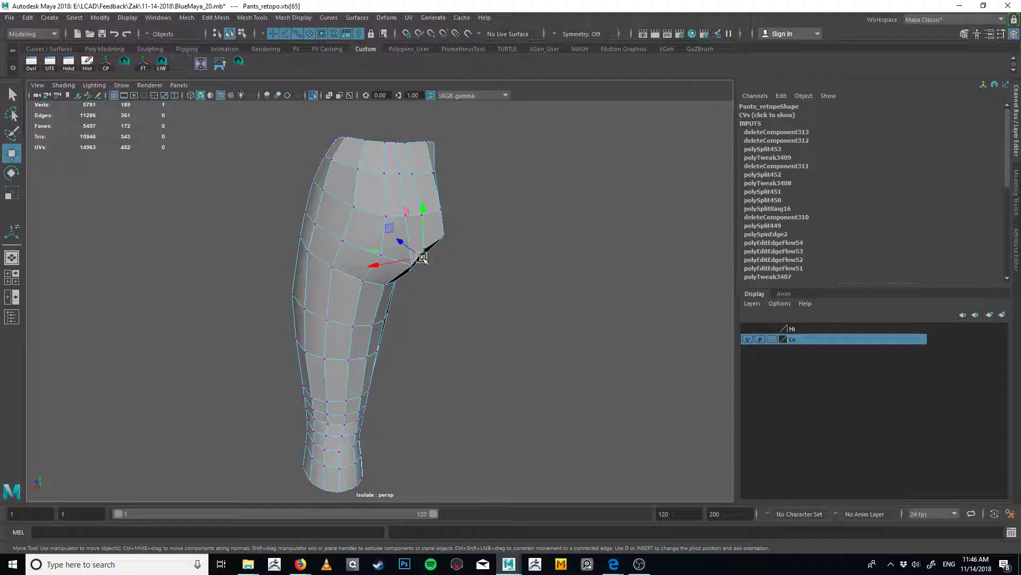
Adjust the back crotch vertices and pull three of them at the rear crotch edge inward
{"action": "key", "text": "q"}
{"action": "left_click", "coordinate": [422, 265]}
{"action": "key", "text": "w"}
{"action": "left_click_drag", "start_coordinate": [426, 250], "coordinate": [347, 231], "text": "alt"}
{"action": "key", "text": "q"}
{"action": "left_click", "coordinate": [373, 257]}
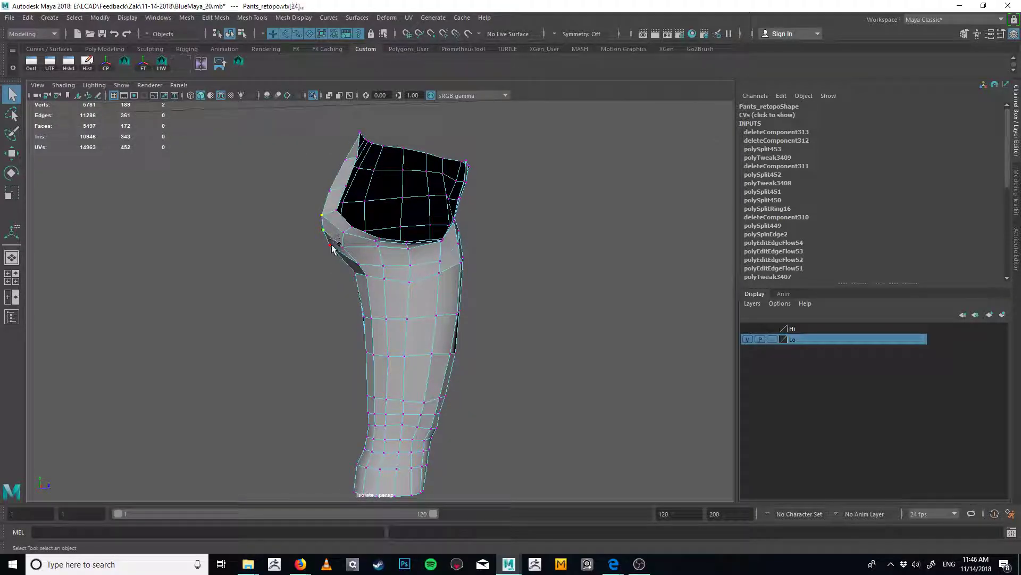
{"action": "left_click", "coordinate": [331, 245], "text": "shift"}
{"action": "key", "text": "w"}
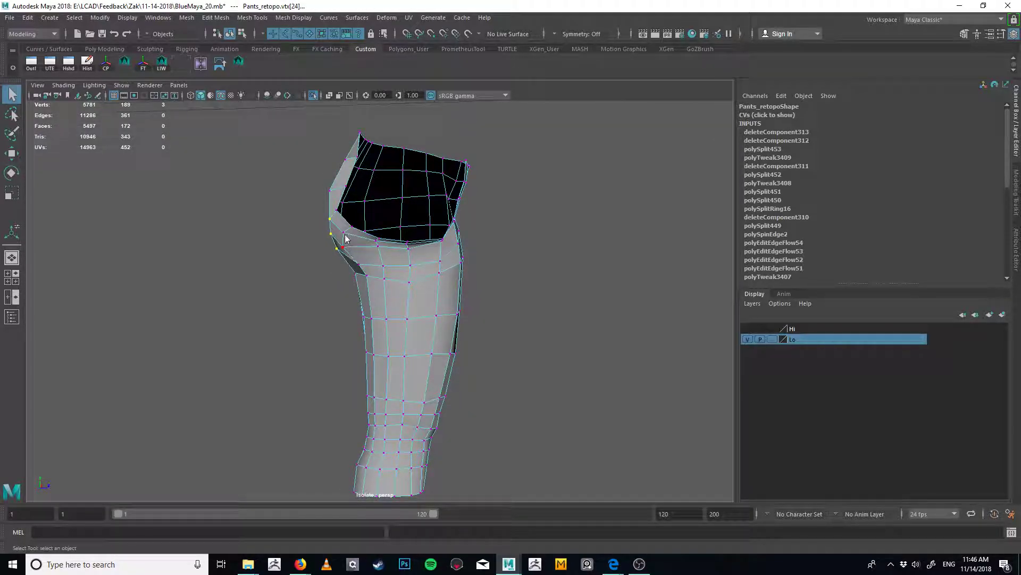
Apply Edit Edge Flow to an edge under the seat beside the crotch
{"action": "right_click_drag", "start_coordinate": [345, 240], "coordinate": [347, 212]}
{"action": "left_click", "coordinate": [358, 246]}
{"action": "key", "text": "g"}
{"action": "left_click_drag", "start_coordinate": [371, 254], "coordinate": [390, 243], "text": "alt"}
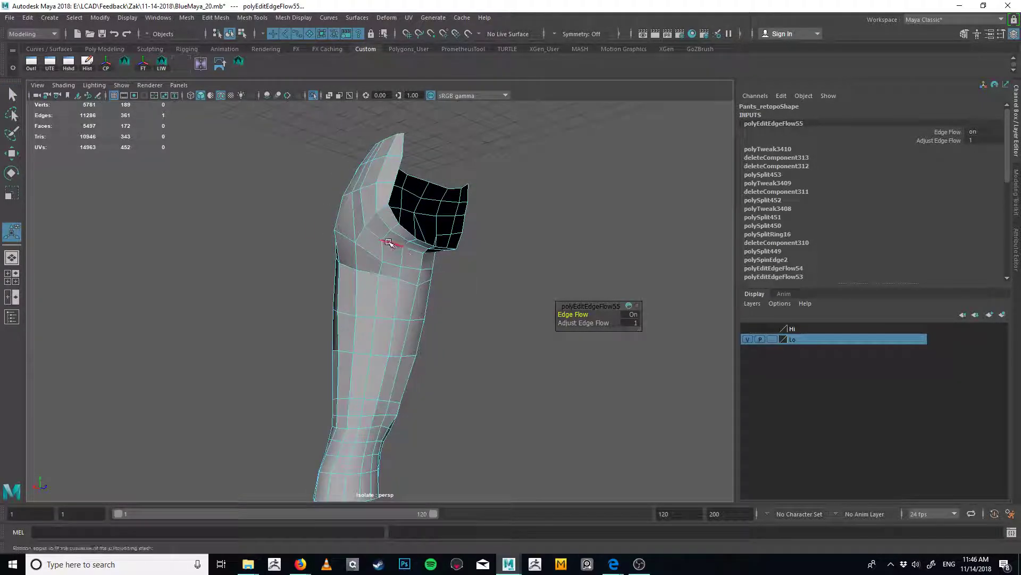
Move individual vertices underneath the crotch to smooth the transition into the inner thigh
{"action": "key", "text": "F9"}
{"action": "left_click", "coordinate": [393, 248]}
{"action": "key", "text": "w"}
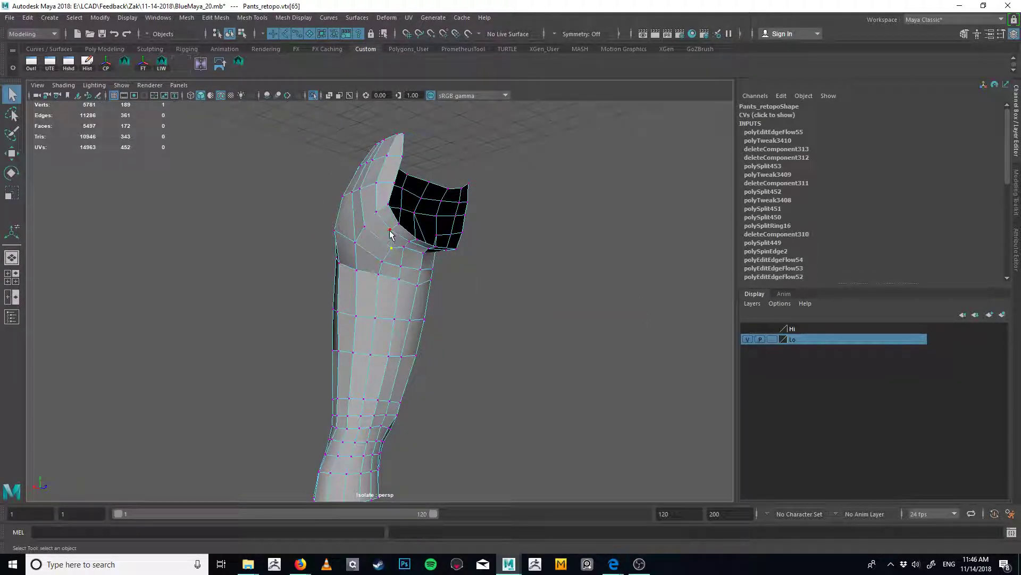
{"action": "left_click", "coordinate": [399, 236]}
{"action": "key", "text": "w"}
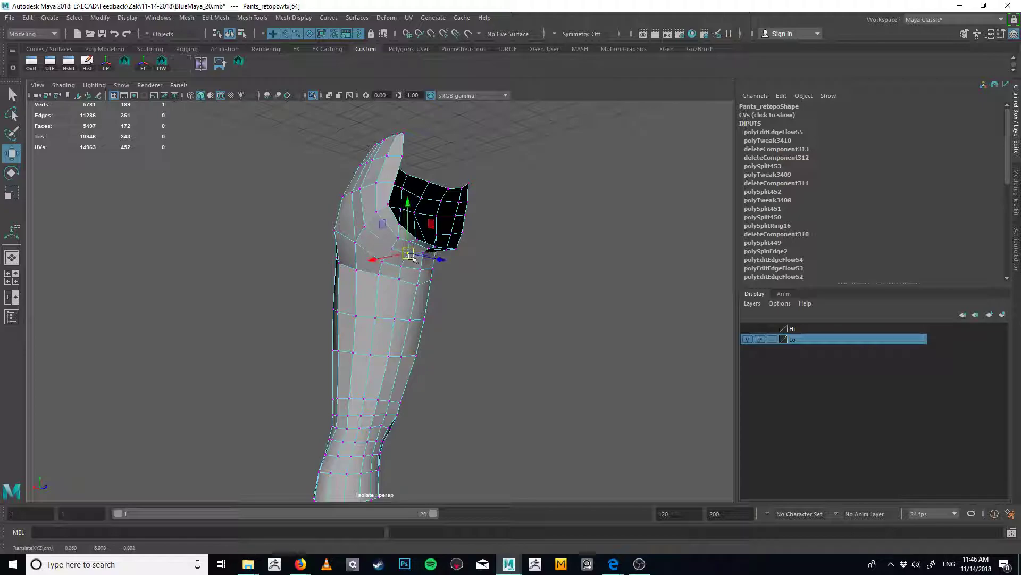
{"action": "key", "text": "q"}
{"action": "left_click", "coordinate": [415, 248]}
{"action": "key", "text": "w"}
Fine-tune the crotch vertex position from behind and return to object mode with the pants mesh selected
{"action": "left_click_drag", "start_coordinate": [415, 247], "coordinate": [438, 250], "text": "alt"}
{"action": "right_click_drag", "start_coordinate": [437, 251], "coordinate": [418, 252], "text": "alt"}
{"action": "left_click_drag", "start_coordinate": [368, 259], "coordinate": [417, 268]}
{"action": "key", "text": "q"}
{"action": "key", "text": "F8"}
{"action": "left_click", "coordinate": [425, 212]}
{"action": "left_click", "coordinate": [401, 251]}
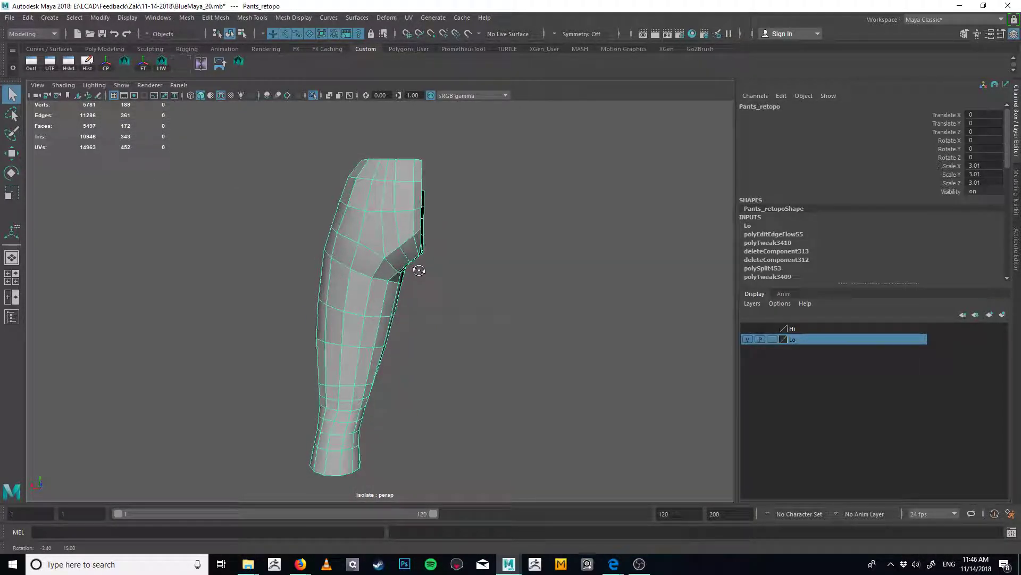
Apply Edit Edge Flow one by one to the vertical edges across the back of the pants from waist to seat
{"action": "right_click_drag", "start_coordinate": [406, 234], "coordinate": [403, 207]}
{"action": "left_click", "coordinate": [396, 195]}
{"action": "key", "text": "g"}
{"action": "key", "text": "q"}
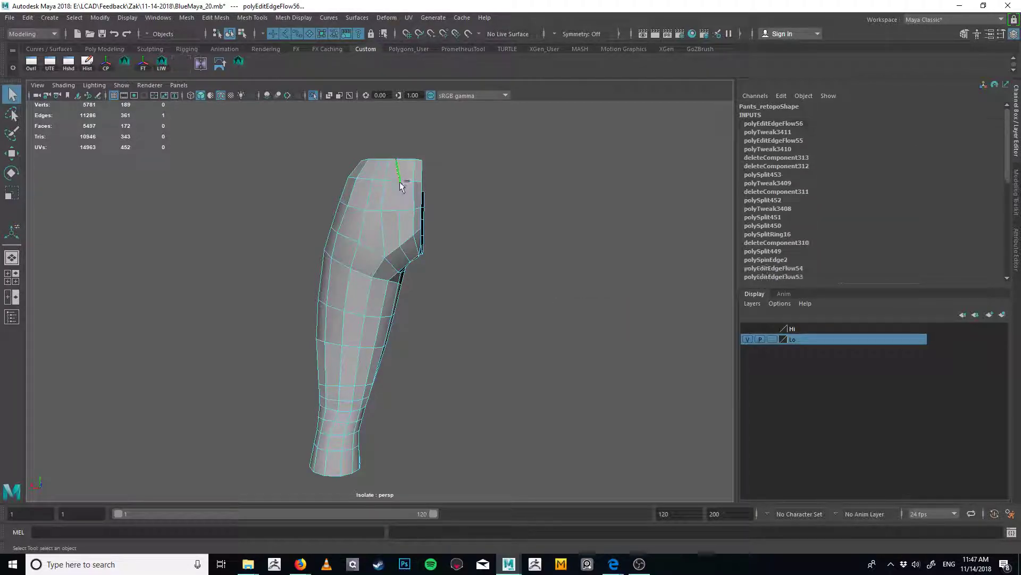
{"action": "key", "text": "g"}
{"action": "left_click", "coordinate": [401, 230]}
{"action": "key", "text": "g"}
{"action": "left_click", "coordinate": [381, 180]}
{"action": "key", "text": "g"}
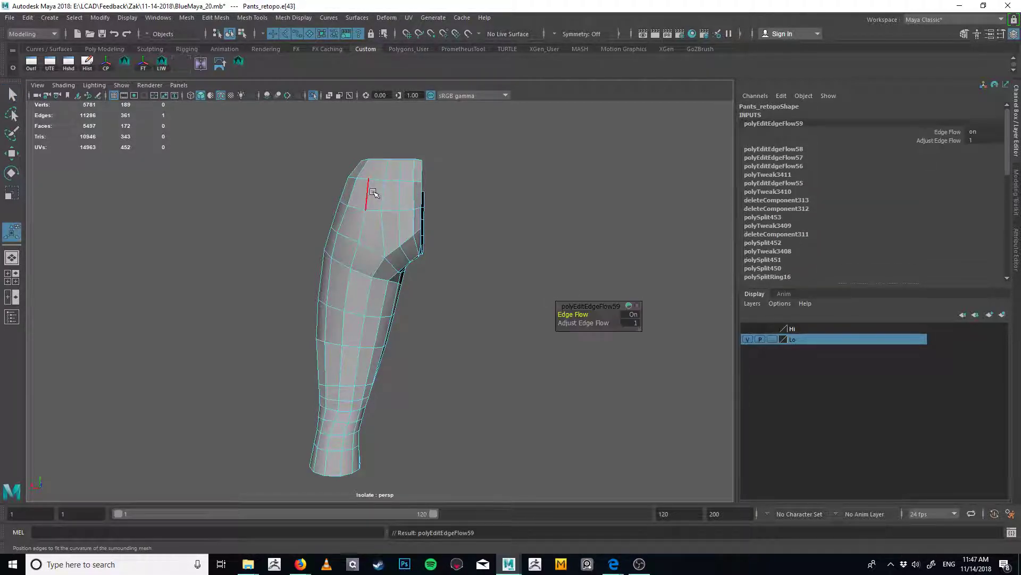
{"action": "left_click", "coordinate": [369, 195]}
{"action": "key", "text": "g"}
{"action": "mouse_move", "coordinate": [387, 236]}
{"action": "left_mouse_down", "text": "alt"}
{"action": "mouse_move", "coordinate": [502, 251]}
{"action": "mouse_move", "coordinate": [529, 234]}
{"action": "mouse_move", "coordinate": [559, 237]}
{"action": "mouse_move", "coordinate": [385, 228]}
{"action": "left_mouse_up", "text": "alt"}
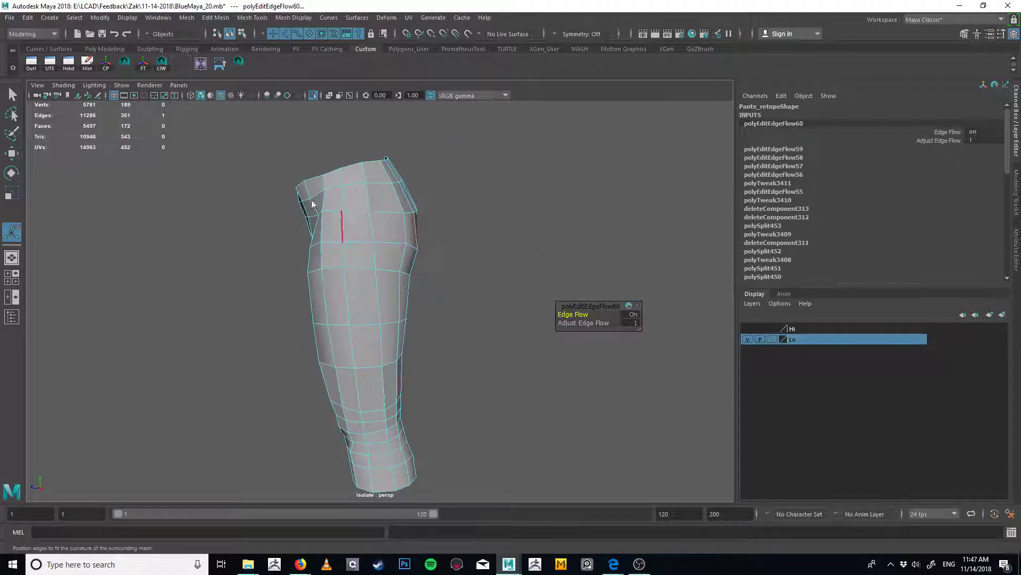
Reposition a vertex on the front of the pelvis
{"action": "right_click_drag", "start_coordinate": [342, 213], "coordinate": [312, 204]}
{"action": "left_click_drag", "start_coordinate": [312, 204], "coordinate": [422, 201], "text": "alt"}
{"action": "left_click", "coordinate": [336, 219]}
{"action": "key", "text": "w"}
{"action": "key", "text": "q"}
Split a new edge down the front hip from near the waist to the upper thigh and delete the redundant edge
{"action": "key", "text": "g"}
{"action": "key", "text": "q"}
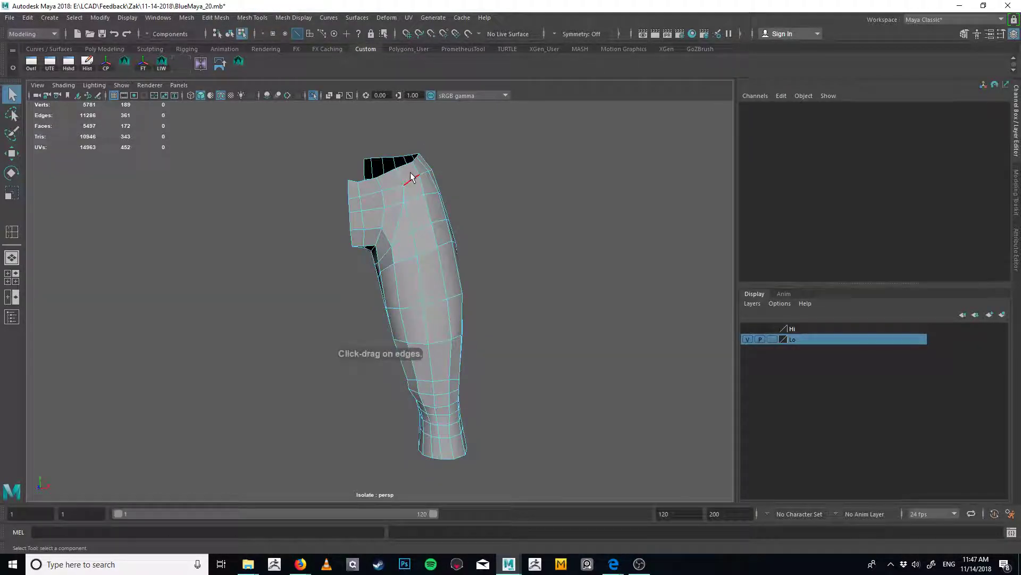
{"action": "key", "text": "g"}
{"action": "left_click", "coordinate": [413, 230]}
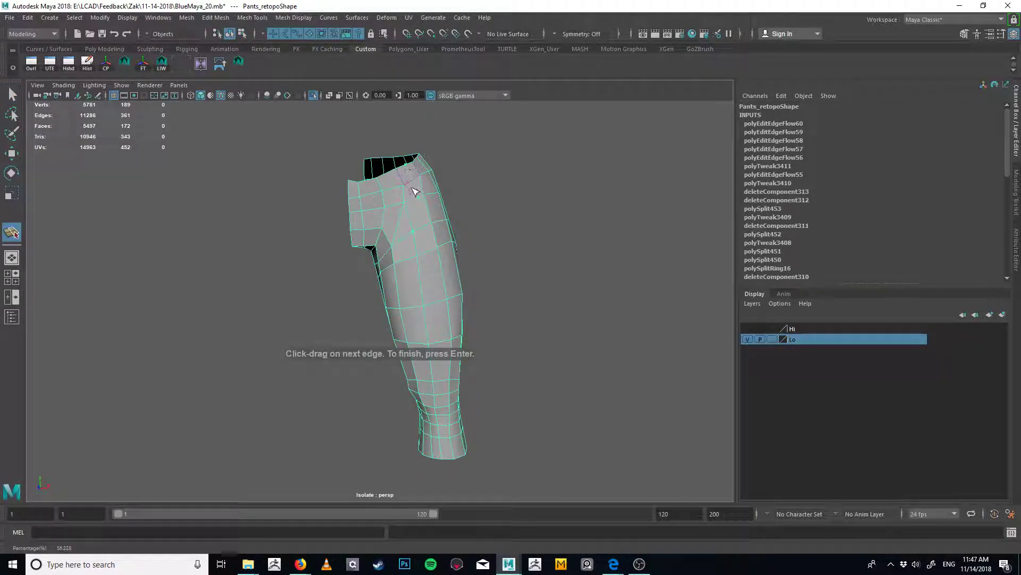
{"action": "key", "text": "q"}
{"action": "left_click", "coordinate": [408, 211]}
{"action": "key", "text": "Delete"}
Slide the selected edge on the front hip to even out the spacing between edges
{"action": "left_click_drag", "start_coordinate": [414, 223], "coordinate": [415, 191], "text": "alt"}
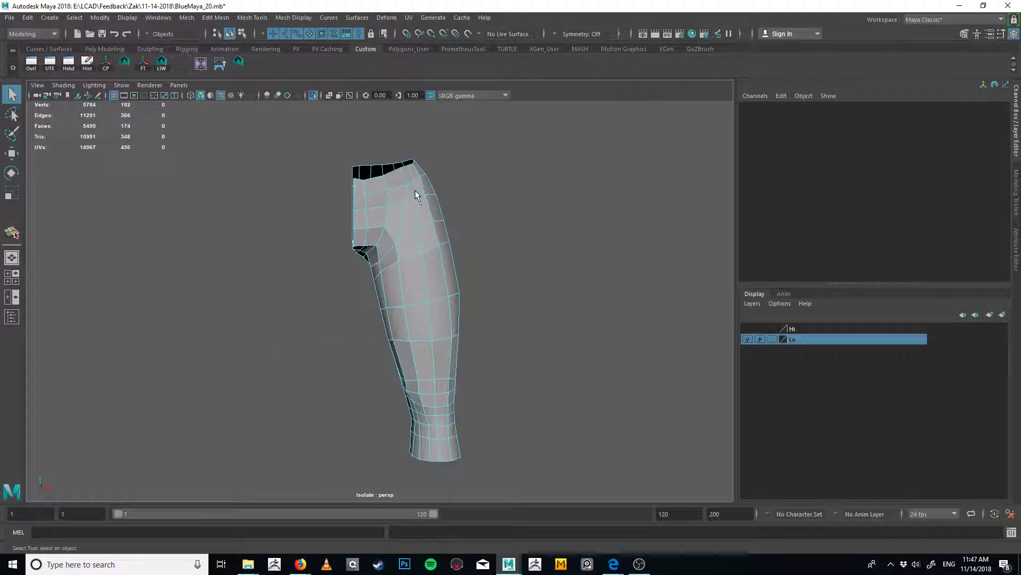
{"action": "middle_click_drag", "start_coordinate": [415, 195], "coordinate": [424, 247], "text": "alt"}
{"action": "left_click_drag", "start_coordinate": [424, 266], "coordinate": [434, 264], "text": "alt"}
{"action": "left_click", "coordinate": [434, 265]}
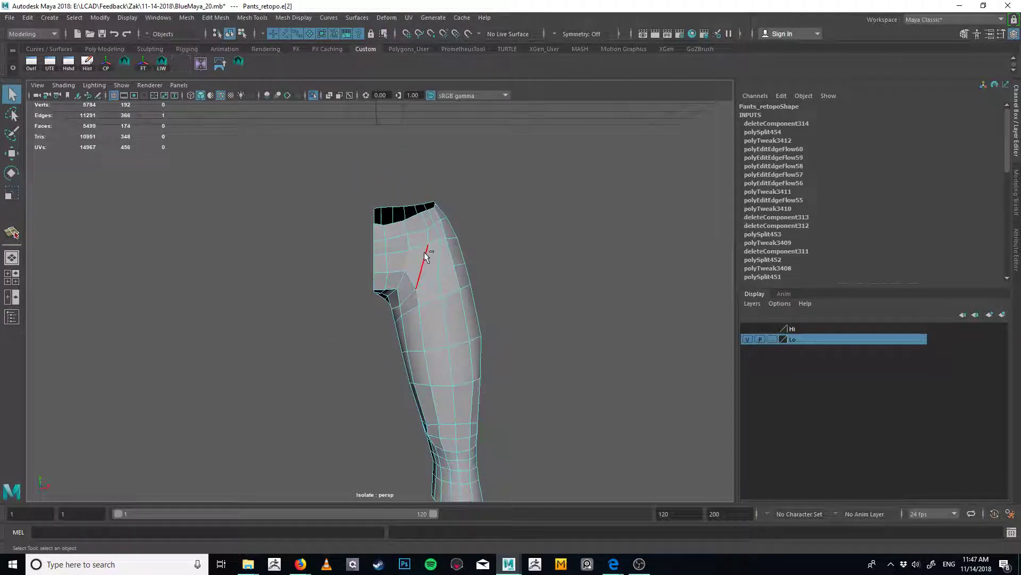
{"action": "key", "text": "ctrl+f"}
{"action": "key", "text": "ctrl+z"}
{"action": "key", "text": "y"}
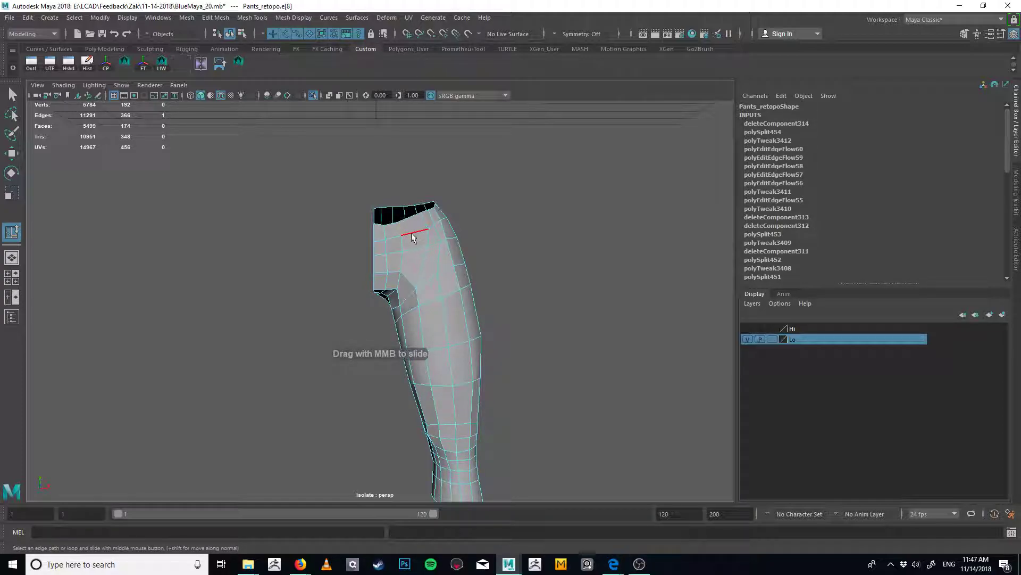
{"action": "key", "text": "q"}
Apply Edit Edge Flow to three vertical edge loops running down the front hip and leg
{"action": "double_click", "coordinate": [427, 259]}
{"action": "key", "text": "g"}
{"action": "key", "text": "q"}
{"action": "double_click", "coordinate": [441, 257]}
{"action": "key", "text": "g"}
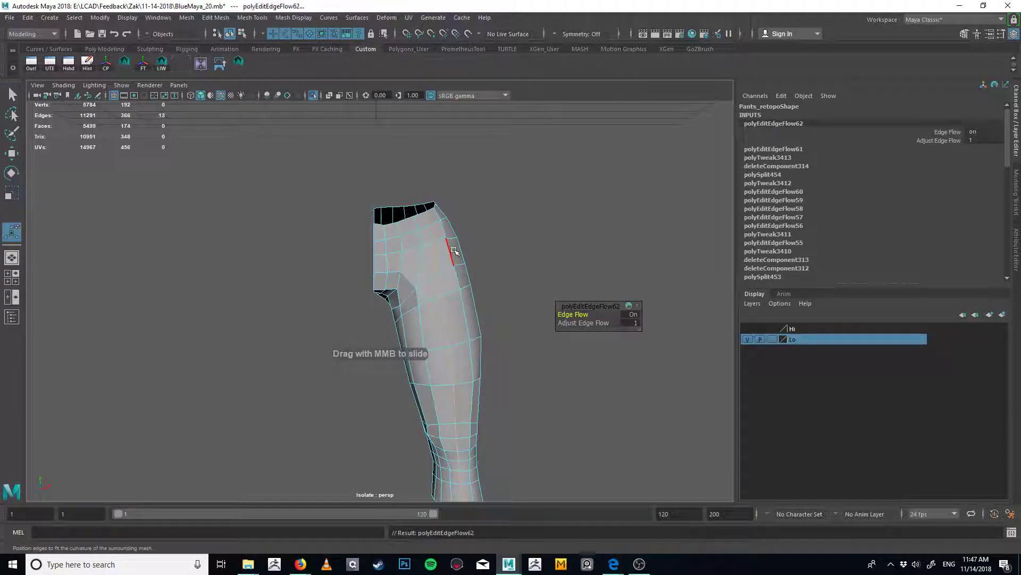
{"action": "right_click_drag", "start_coordinate": [461, 287], "coordinate": [426, 267], "text": "alt"}
{"action": "middle_click_drag", "start_coordinate": [426, 268], "coordinate": [424, 171], "text": "alt"}
{"action": "double_click", "coordinate": [422, 254]}
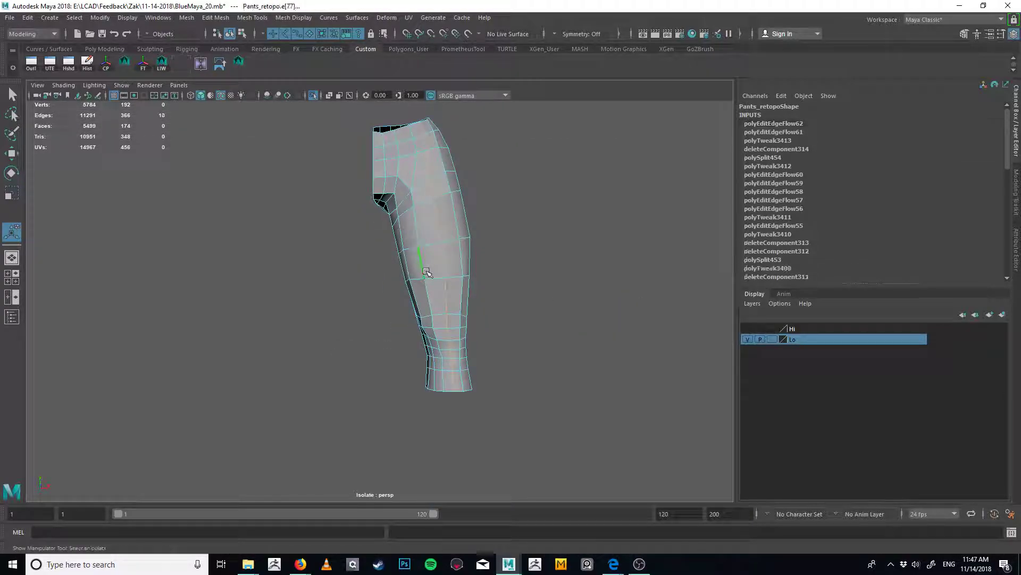
{"action": "key", "text": "g"}
Try Edit Edge Flow on the vertical inner-thigh loop and undo it
{"action": "double_click", "coordinate": [406, 254]}
{"action": "key", "text": "g"}
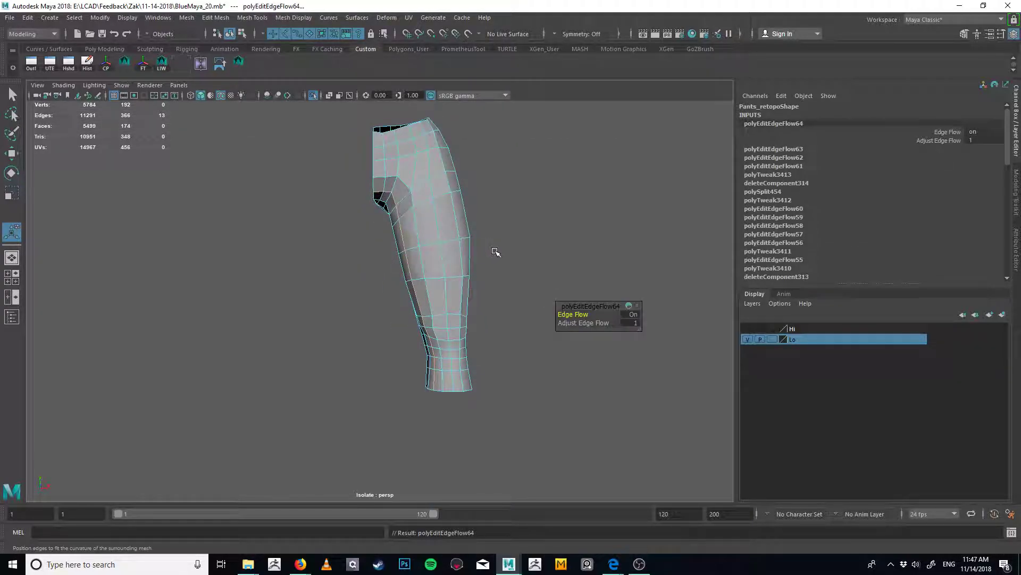
{"action": "key", "text": "ctrl+z"}
Apply Edit Edge Flow to a vertical edge loop on the outer side of the leg
{"action": "left_click_drag", "start_coordinate": [459, 232], "coordinate": [360, 247], "text": "alt"}
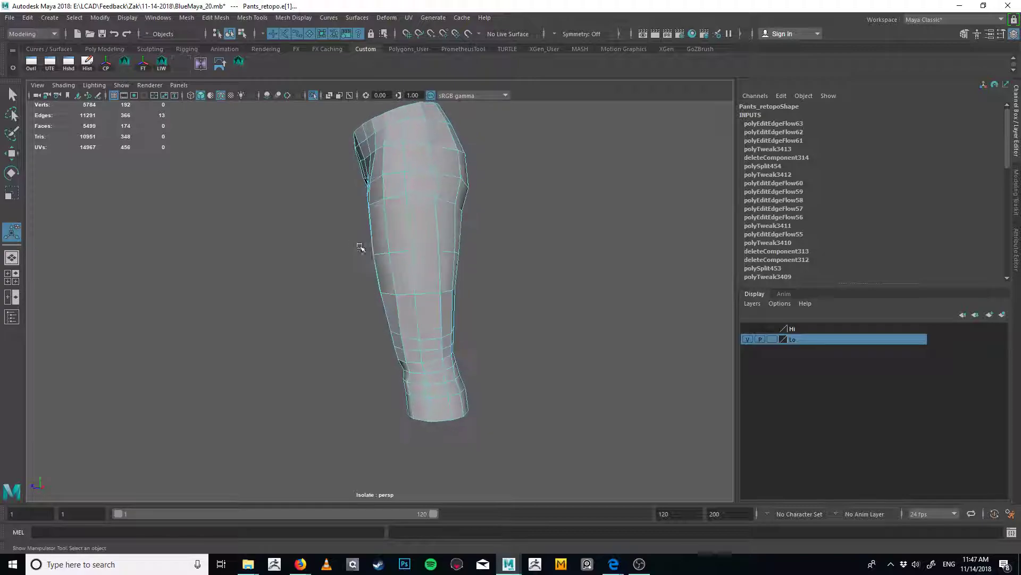
{"action": "double_click", "coordinate": [412, 269]}
{"action": "key", "text": "g"}
Insert a horizontal edge loop around the lower leg and apply Edit Edge Flow to it
{"action": "left_click_drag", "start_coordinate": [411, 268], "coordinate": [285, 278], "text": "alt"}
{"action": "right_click_drag", "start_coordinate": [287, 278], "coordinate": [330, 309], "text": "shift"}
{"action": "left_click", "coordinate": [326, 309]}
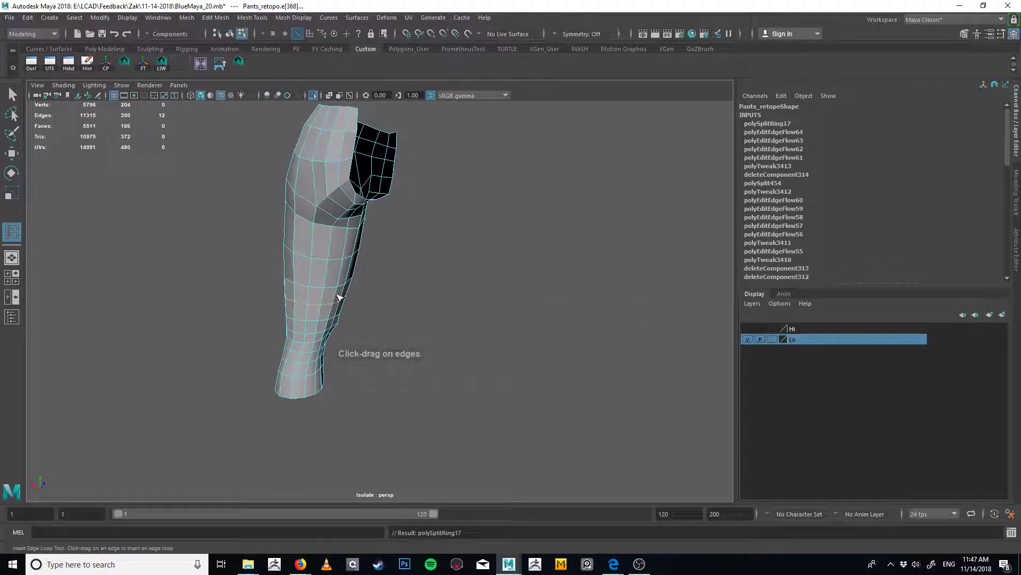
{"action": "key", "text": "q"}
{"action": "key", "text": "g"}
Apply Edit Edge Flow to two more edge loops on the thigh above the inserted loop
{"action": "double_click", "coordinate": [321, 260]}
{"action": "key", "text": "g"}
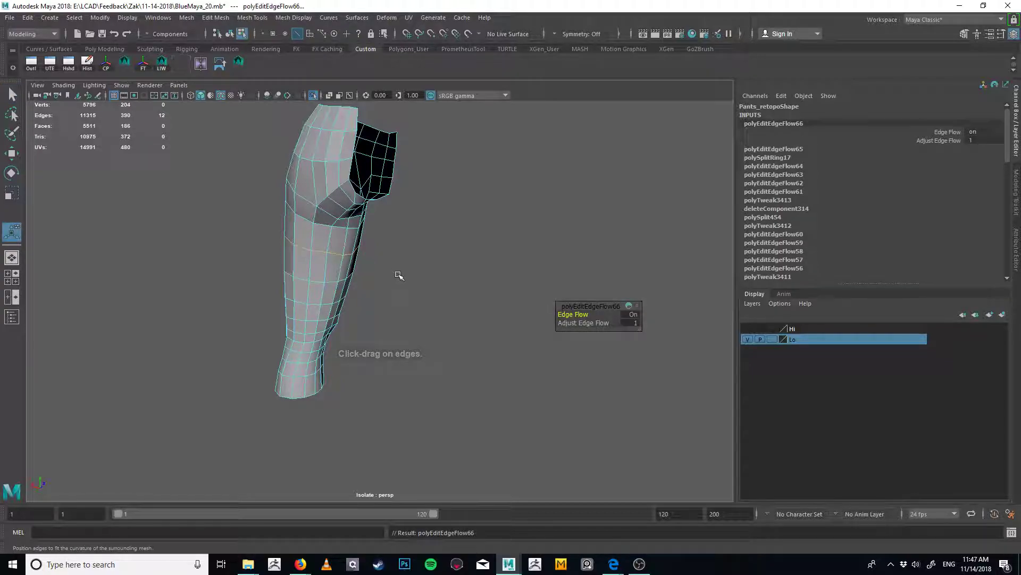
{"action": "left_click_drag", "start_coordinate": [399, 277], "coordinate": [358, 250], "text": "alt"}
{"action": "left_click", "coordinate": [344, 239]}
{"action": "key", "text": "g"}
Try Edit Edge Flow on another thigh edge loop and undo it
{"action": "double_click", "coordinate": [362, 243]}
{"action": "key", "text": "g"}
{"action": "key", "text": "ctrl+z"}
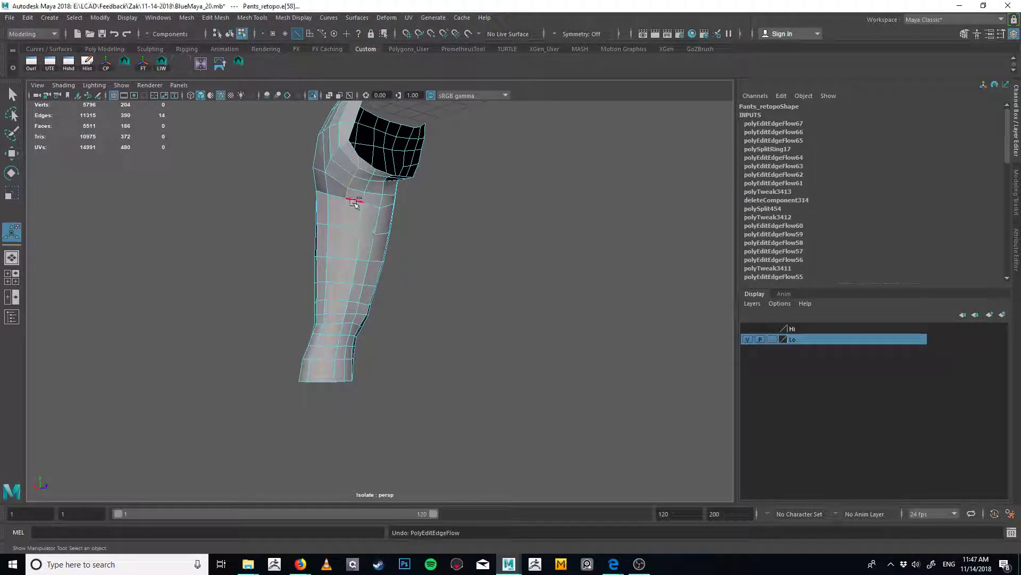
{"action": "left_click_drag", "start_coordinate": [301, 326], "coordinate": [301, 326], "text": "ctrl"}
{"action": "key", "text": "ctrl+z"}
Apply Edit Edge Flow to four vertical edge loops around the inner and back leg
{"action": "key", "text": "g"}
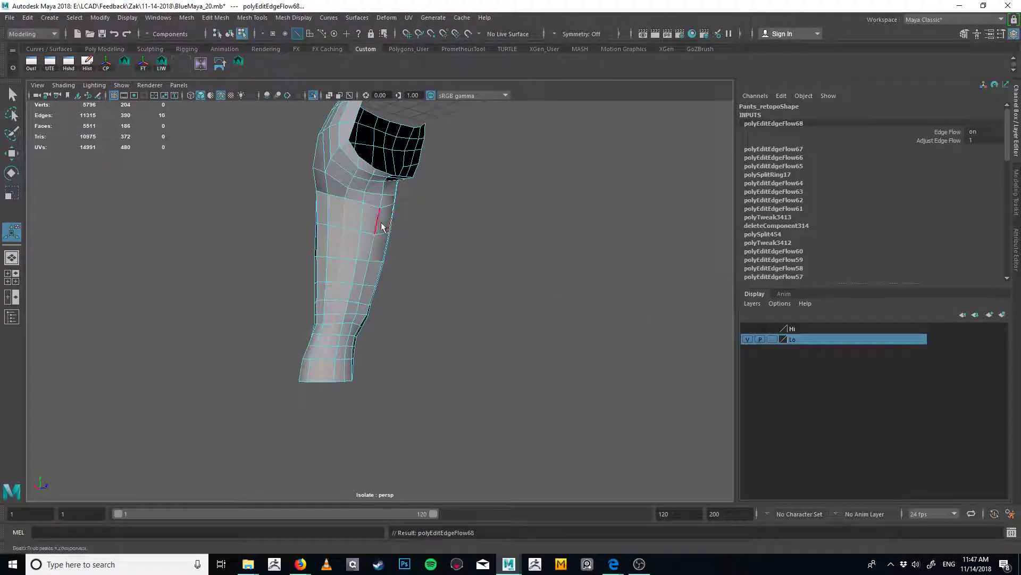
{"action": "key", "text": "q"}
{"action": "double_click", "coordinate": [379, 226]}
{"action": "left_click_drag", "start_coordinate": [395, 226], "coordinate": [396, 253], "text": "alt"}
{"action": "key", "text": "g"}
{"action": "key", "text": "q"}
{"action": "double_click", "coordinate": [370, 219]}
{"action": "key", "text": "g"}
{"action": "key", "text": "q"}
{"action": "double_click", "coordinate": [387, 218]}
{"action": "key", "text": "g"}
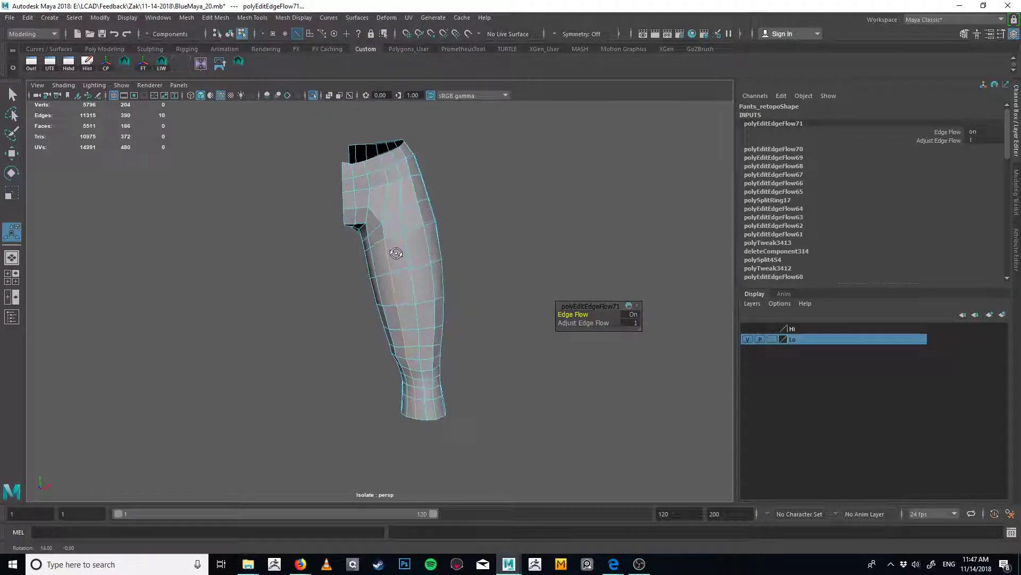
{"action": "key", "text": "y"}
{"action": "left_click", "coordinate": [381, 203]}
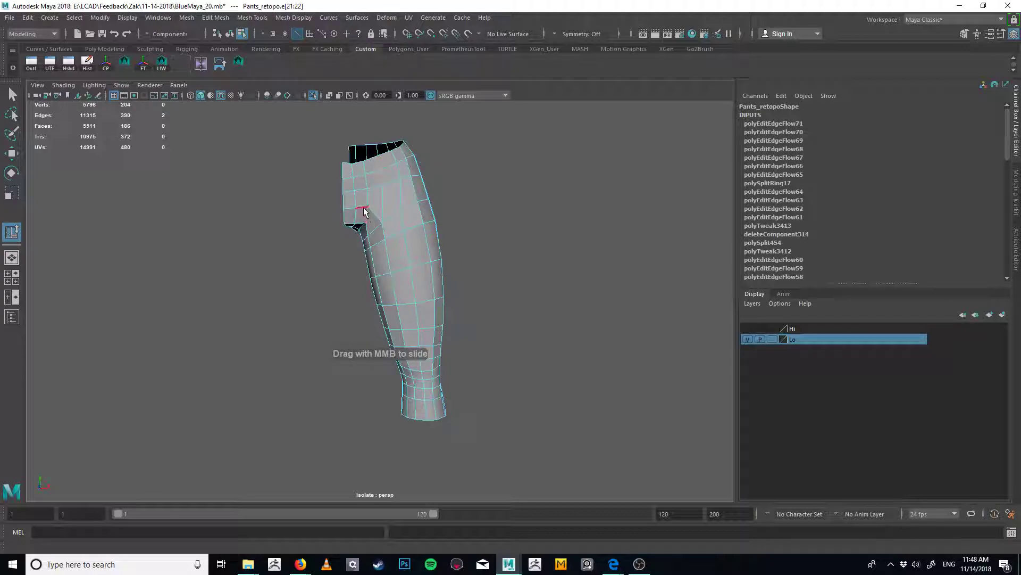
{"action": "left_click_drag", "start_coordinate": [364, 211], "coordinate": [461, 210], "text": "alt"}
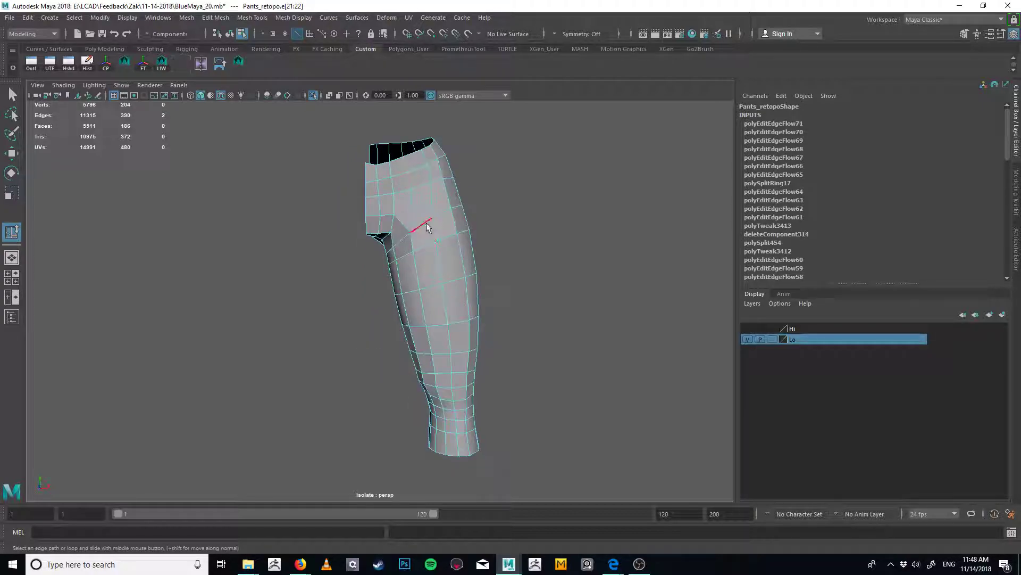
{"action": "middle_click_drag", "start_coordinate": [432, 191], "coordinate": [433, 210], "text": "alt"}
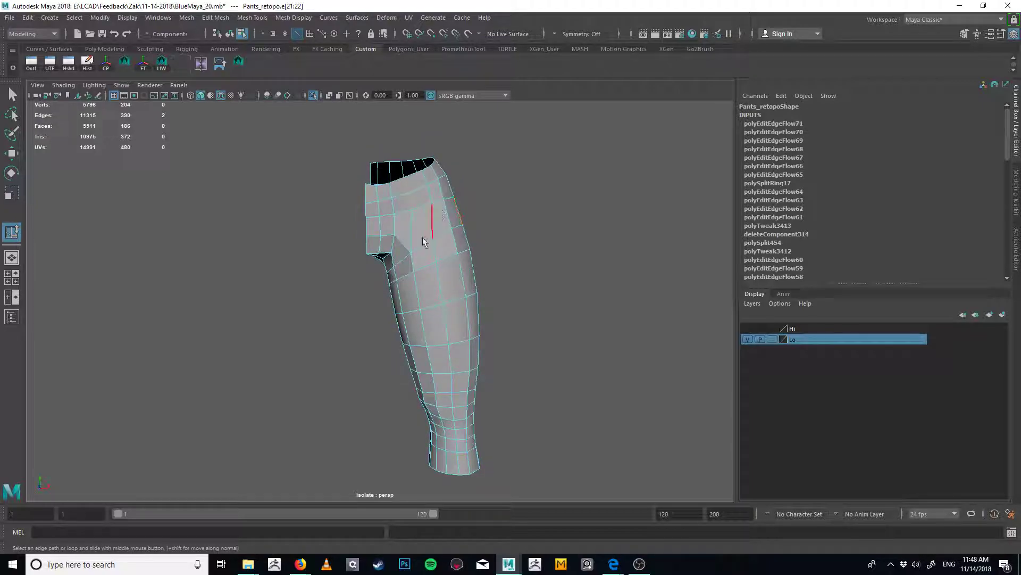
{"action": "left_click_drag", "start_coordinate": [417, 243], "coordinate": [335, 276], "text": "alt"}
{"action": "key", "text": "q"}
{"action": "key", "text": "y"}
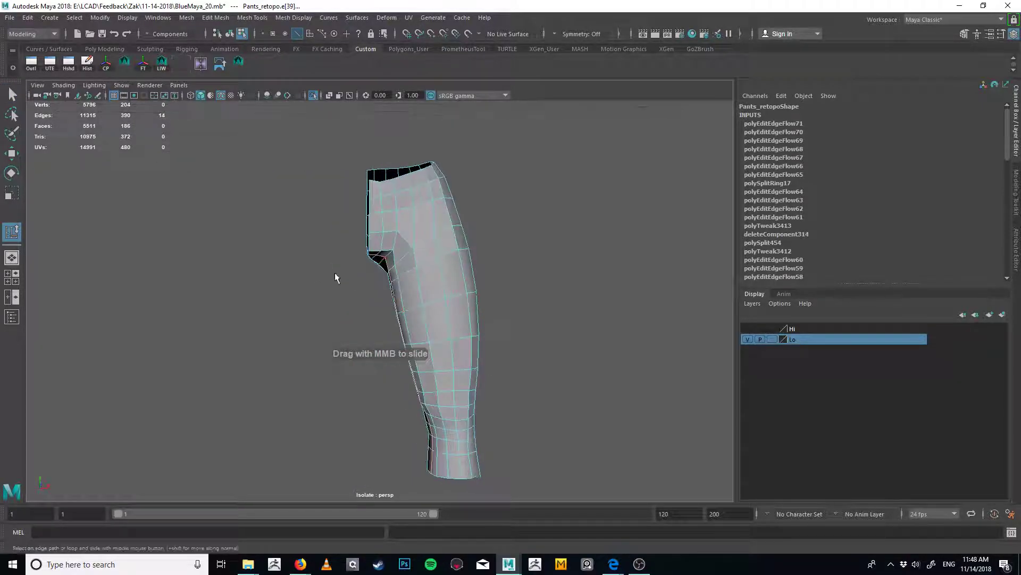
{"action": "key", "text": "q"}
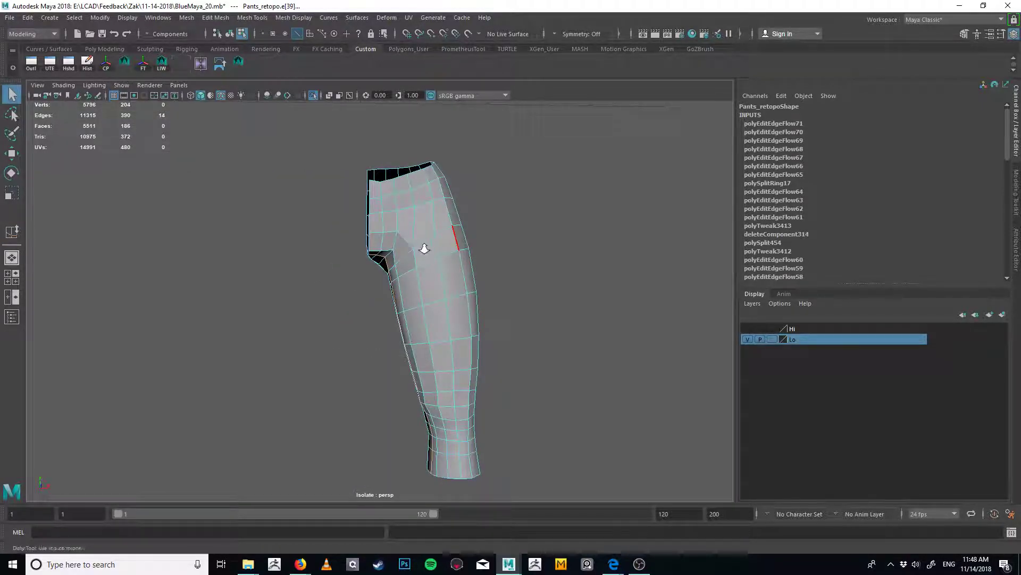
Move the front hip vertex beside the crotch upward
{"action": "key", "text": "F9"}
{"action": "left_click", "coordinate": [414, 246]}
{"action": "key", "text": "w"}
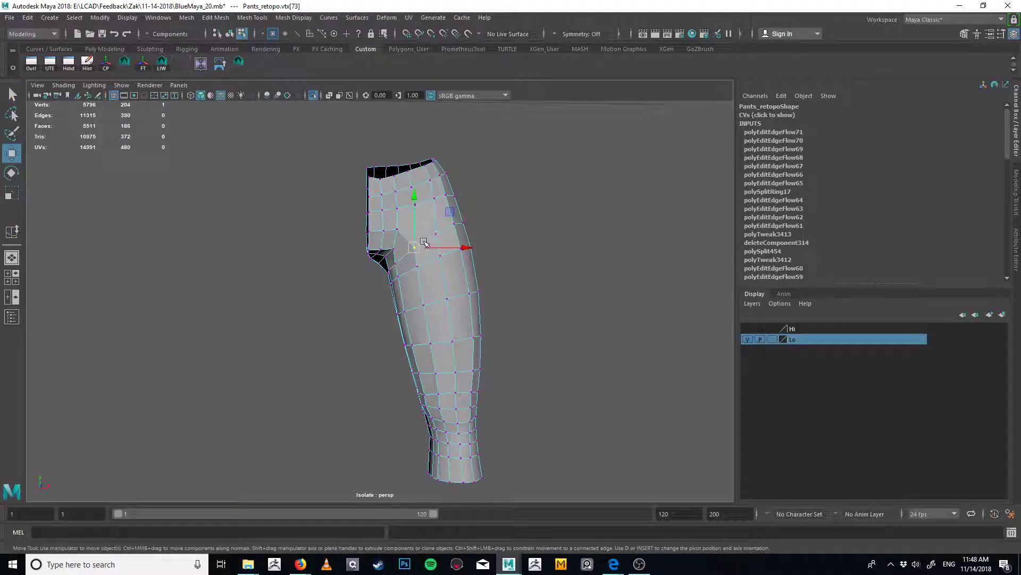
{"action": "left_click_drag", "start_coordinate": [424, 242], "coordinate": [418, 231]}
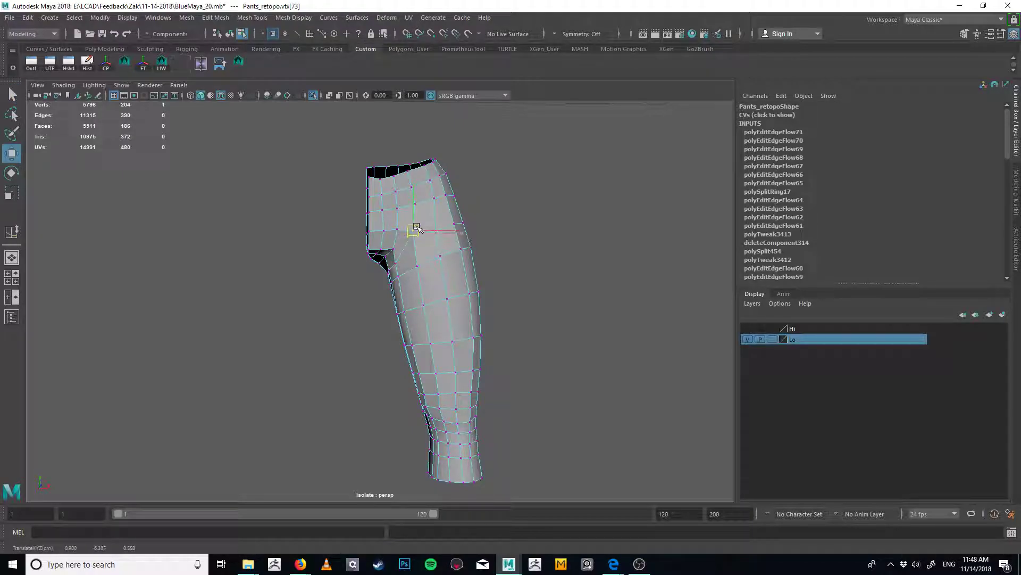
Apply Edit Edge Flow to the horizontal row of edges crossing the front hip at the moved vertex
{"action": "key", "text": "q"}
{"action": "key", "text": "F10"}
{"action": "double_click", "coordinate": [445, 231]}
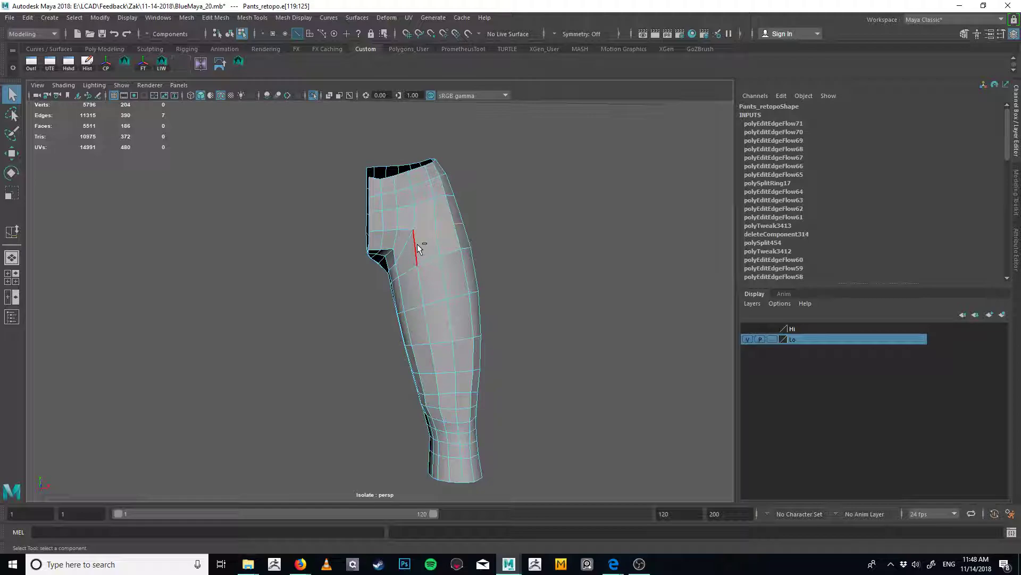
{"action": "key", "text": "g"}
Switch to the browser's pelvis_example.png reference, examine its pelvis edge flow and move the window clear of the mesh
{"action": "left_click_drag", "start_coordinate": [485, 267], "coordinate": [267, 286], "text": "alt"}
{"action": "mouse_move", "coordinate": [371, 256]}
{"action": "left_mouse_down", "text": "alt"}
{"action": "mouse_move", "coordinate": [352, 260]}
{"action": "mouse_move", "coordinate": [392, 256]}
{"action": "mouse_move", "coordinate": [384, 260]}
{"action": "left_mouse_up", "text": "alt"}
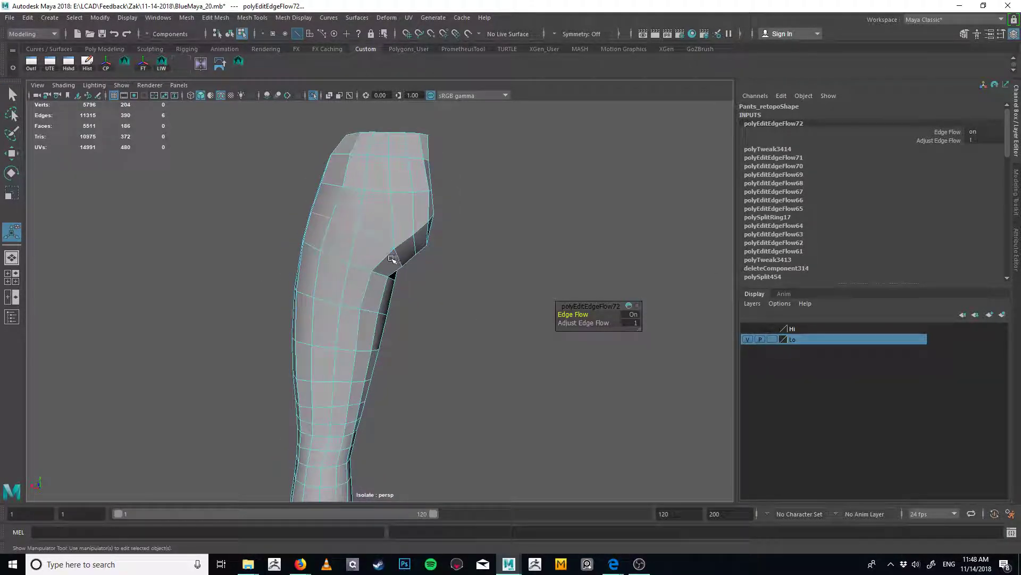
{"action": "middle_click_drag", "start_coordinate": [384, 260], "coordinate": [434, 257], "text": "alt"}
{"action": "mouse_move", "coordinate": [431, 249]}
{"action": "right_mouse_down", "text": "alt"}
{"action": "mouse_move", "coordinate": [395, 235]}
{"action": "mouse_move", "coordinate": [413, 248]}
{"action": "right_mouse_up", "text": "alt"}
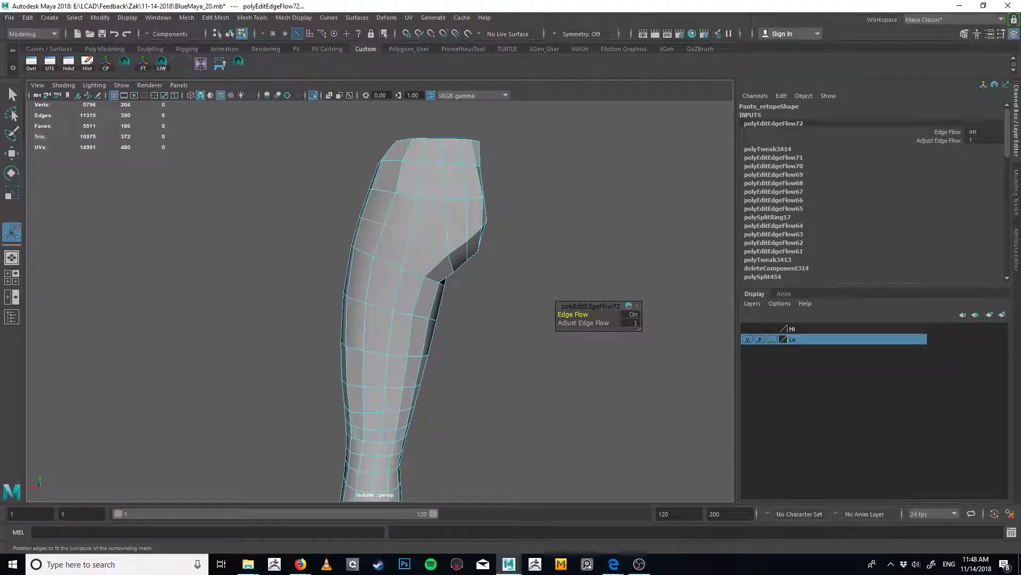
{"action": "key", "text": "alt+Tab"}
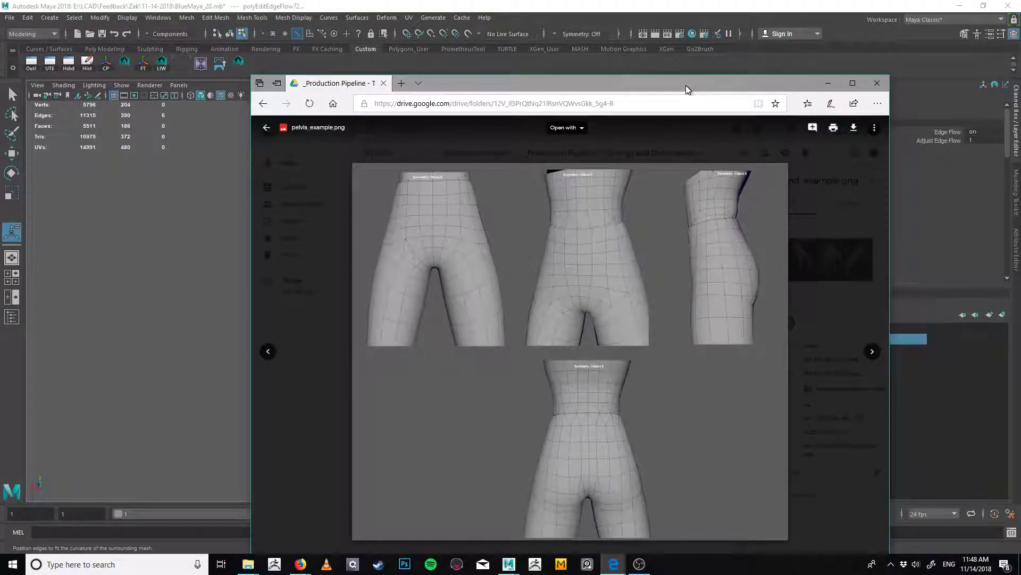
{"action": "left_click_drag", "start_coordinate": [685, 85], "coordinate": [1020, 81]}
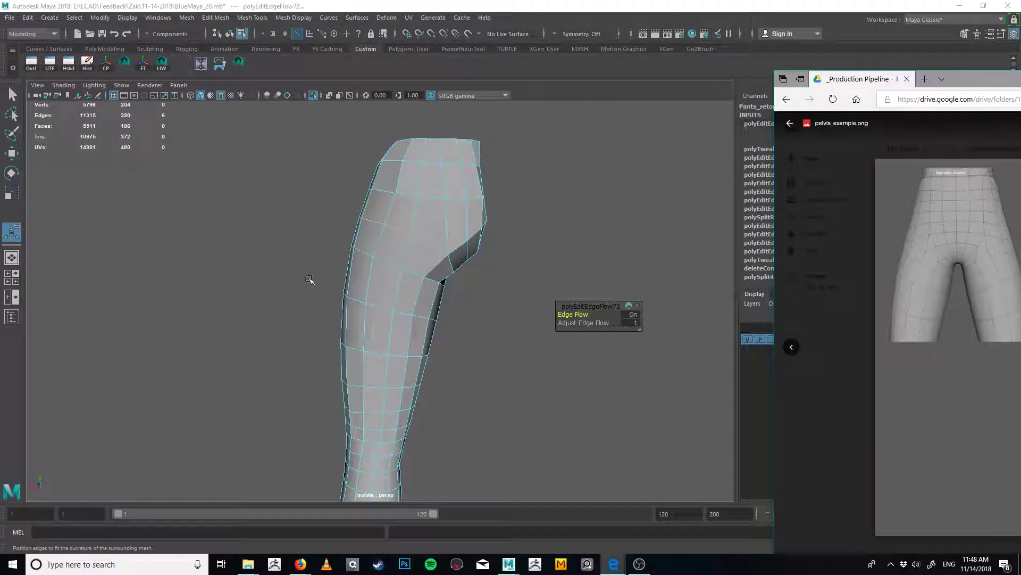
Reposition a single edge on the rear center seam above the crotch
{"action": "left_click_drag", "start_coordinate": [310, 279], "coordinate": [283, 191], "text": "alt"}
{"action": "left_click_drag", "start_coordinate": [458, 238], "coordinate": [351, 256], "text": "alt"}
{"action": "key", "text": "q"}
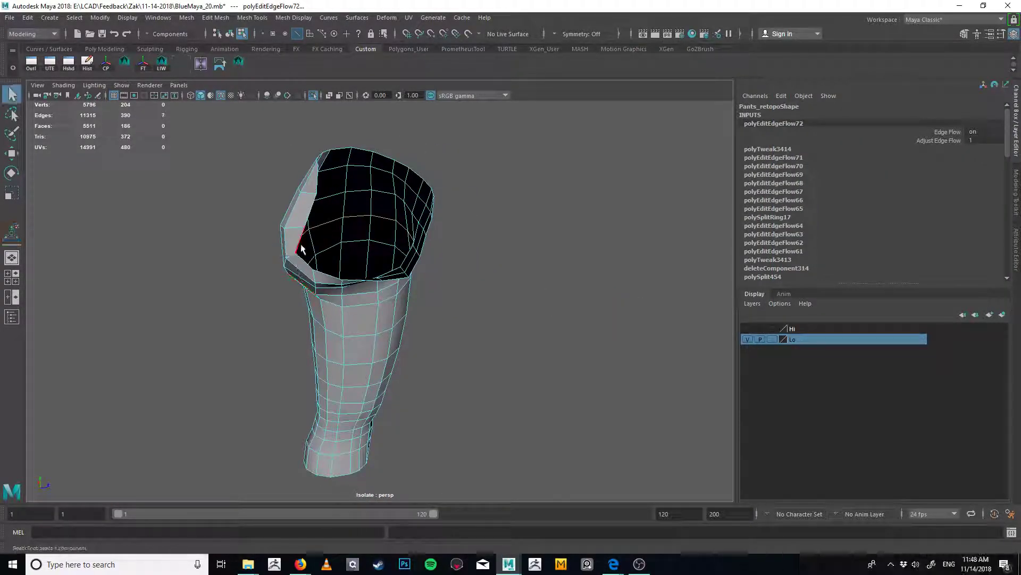
{"action": "left_click", "coordinate": [301, 249]}
{"action": "key", "text": "w"}
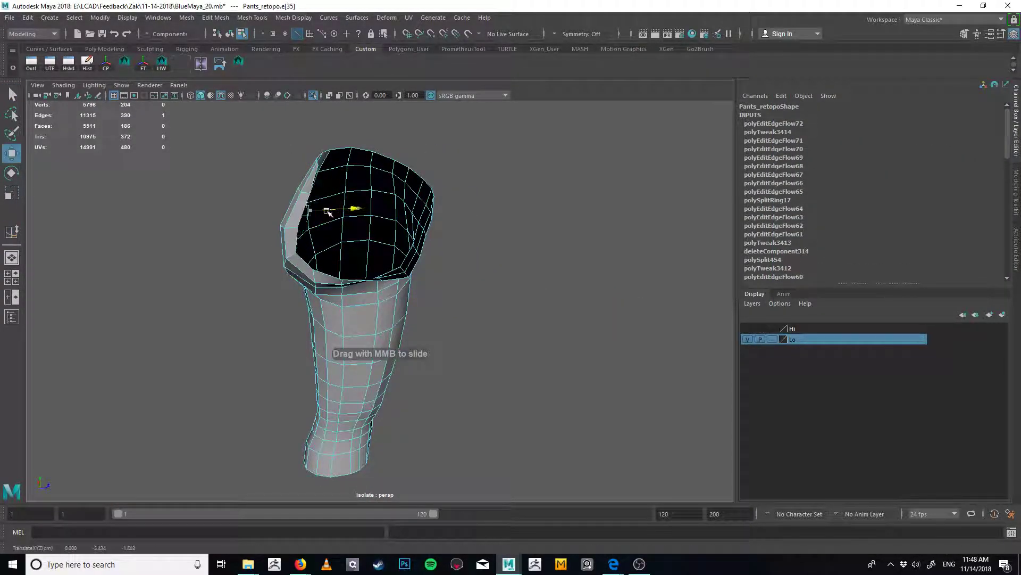
{"action": "left_click_drag", "start_coordinate": [322, 211], "coordinate": [318, 213]}
{"action": "left_click_drag", "start_coordinate": [317, 212], "coordinate": [448, 226], "text": "alt"}
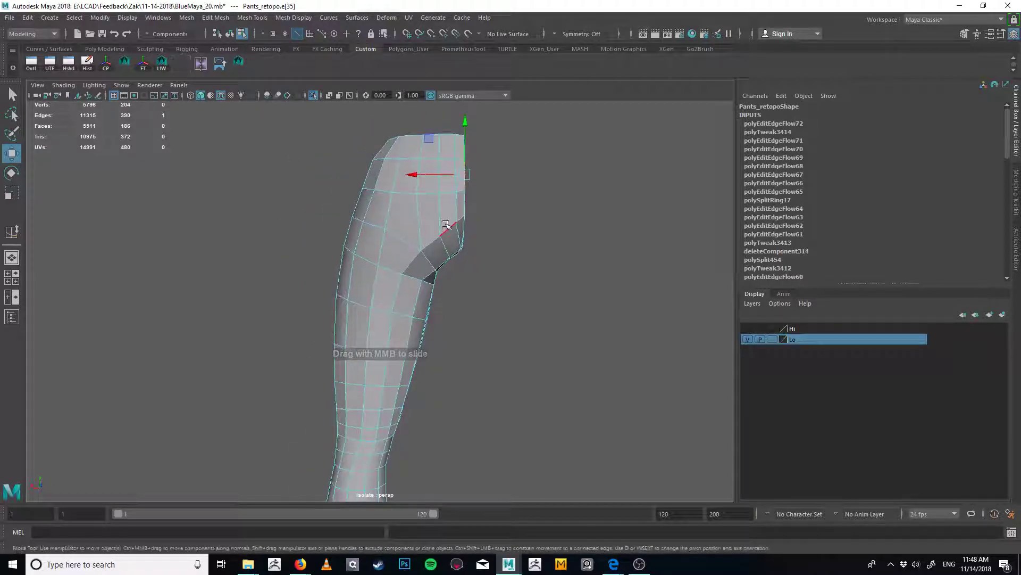
Adjust the center-seam vertices at the rear crotch where the buttock meets the underside strip
{"action": "key", "text": "q"}
{"action": "key", "text": "F9"}
{"action": "left_click", "coordinate": [463, 246]}
{"action": "key", "text": "w"}
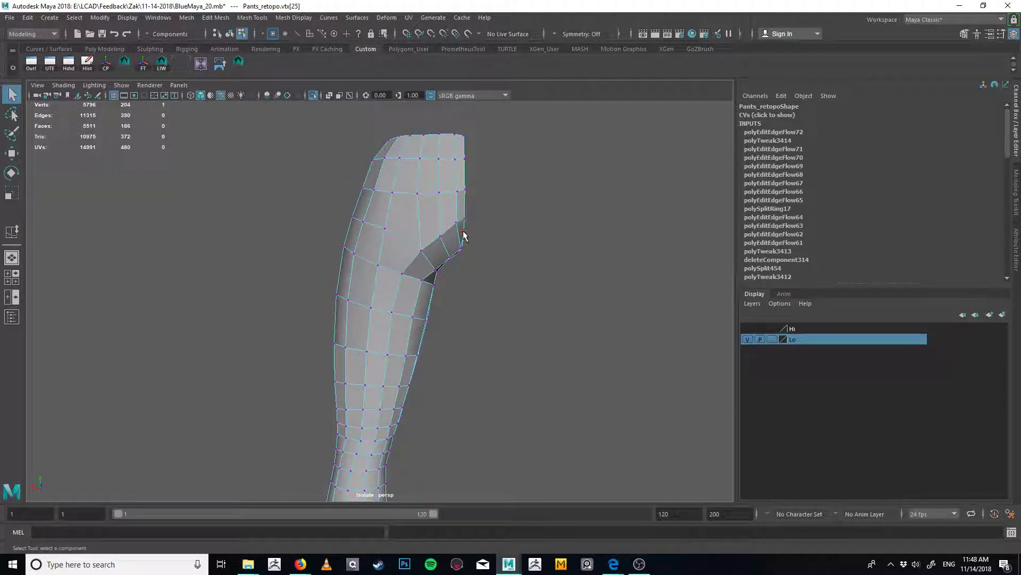
{"action": "key", "text": "q"}
{"action": "mouse_move", "coordinate": [455, 236]}
{"action": "left_mouse_down", "text": "alt"}
{"action": "mouse_move", "coordinate": [479, 190]}
{"action": "mouse_move", "coordinate": [457, 205]}
{"action": "mouse_move", "coordinate": [463, 234]}
{"action": "mouse_move", "coordinate": [475, 221]}
{"action": "mouse_move", "coordinate": [463, 230]}
{"action": "left_mouse_up", "text": "alt"}
{"action": "key", "text": "w"}
{"action": "left_click", "coordinate": [462, 211]}
{"action": "left_click", "coordinate": [463, 225]}
{"action": "key", "text": "w"}
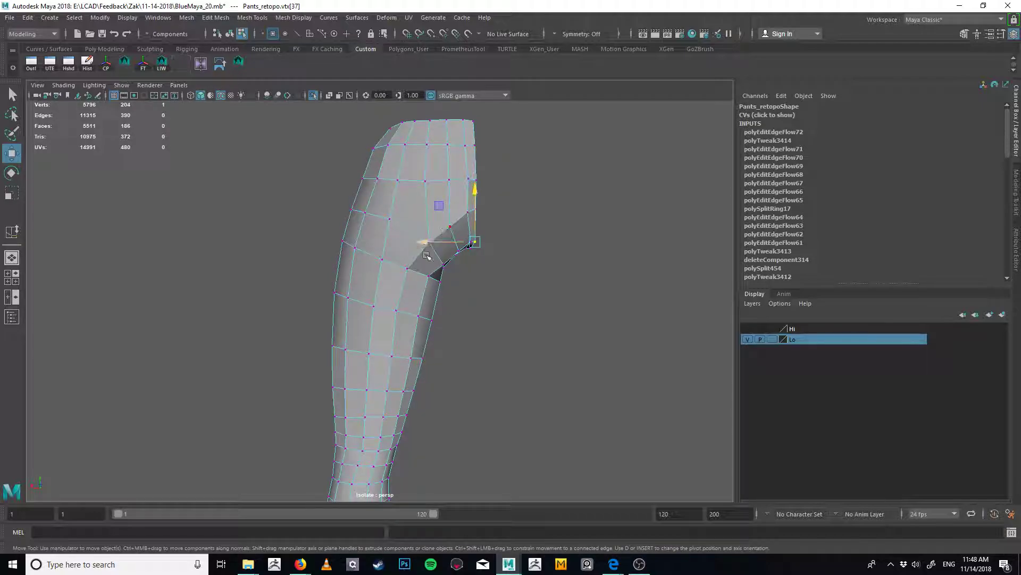
Split the polygons along a new edge path from the back upper-thigh vertex across the crotch strip
{"action": "right_click_drag", "start_coordinate": [433, 258], "coordinate": [440, 258], "text": "alt"}
{"action": "key", "text": "y"}
{"action": "left_click", "coordinate": [382, 257]}
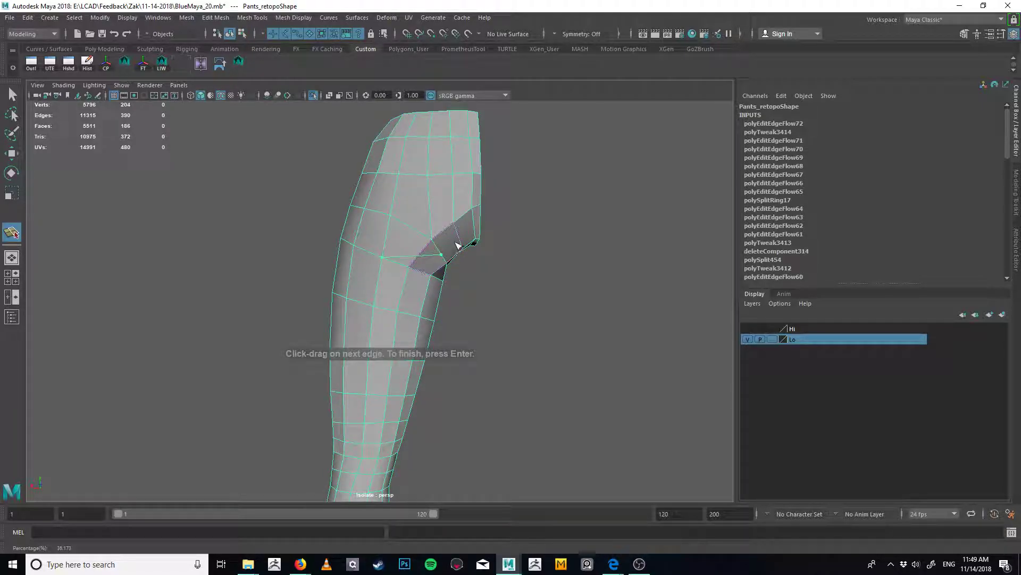
{"action": "key", "text": "Return"}
Reposition the vertices around the new cut at the rear crotch to round out the buttock
{"action": "key", "text": "w"}
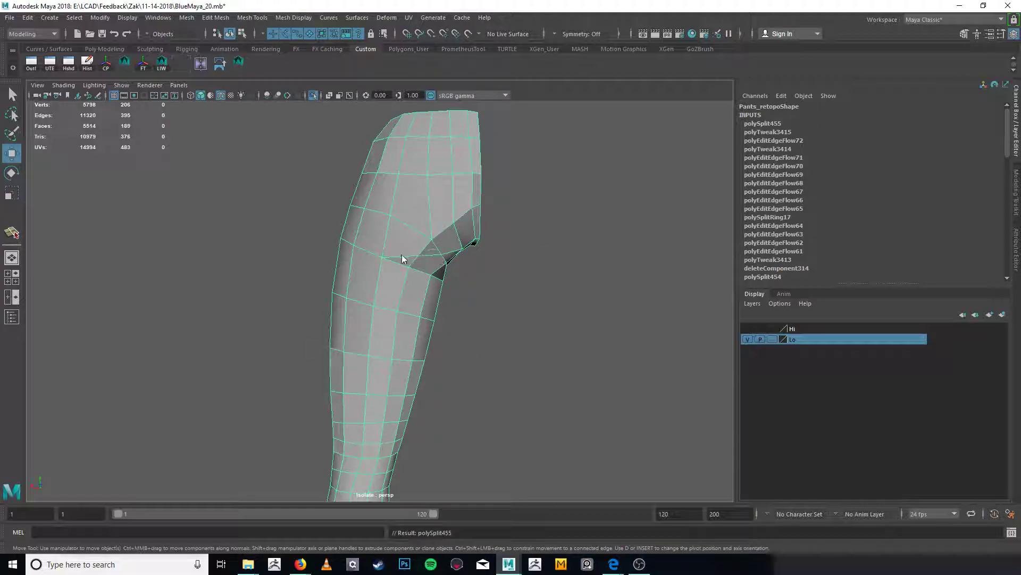
{"action": "left_click_drag", "start_coordinate": [433, 240], "coordinate": [522, 228]}
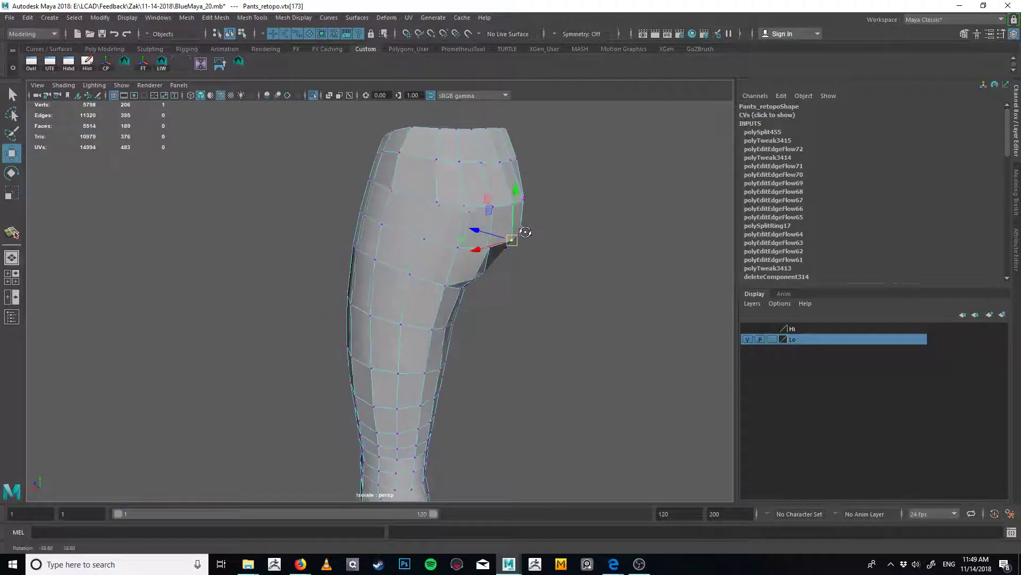
{"action": "left_click", "coordinate": [497, 254]}
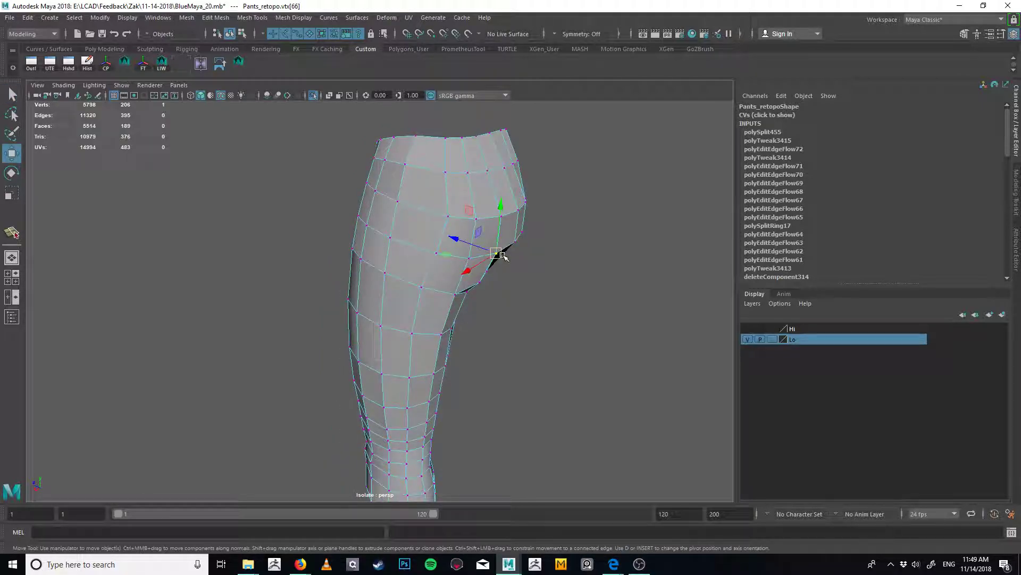
Split a second edge path from the previous cut across the lower buttock to the center seam
{"action": "left_click_drag", "start_coordinate": [497, 247], "coordinate": [402, 226], "text": "alt"}
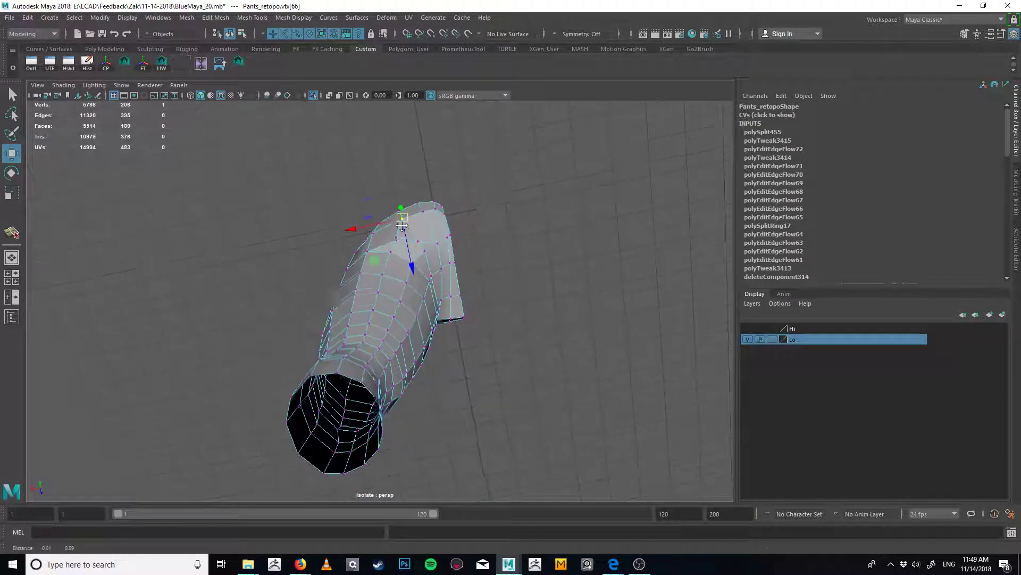
{"action": "right_click_drag", "start_coordinate": [402, 226], "coordinate": [451, 235], "text": "alt"}
{"action": "left_click_drag", "start_coordinate": [451, 234], "coordinate": [452, 254], "text": "alt"}
{"action": "key", "text": "q"}
{"action": "key", "text": "g"}
{"action": "left_click", "coordinate": [449, 230]}
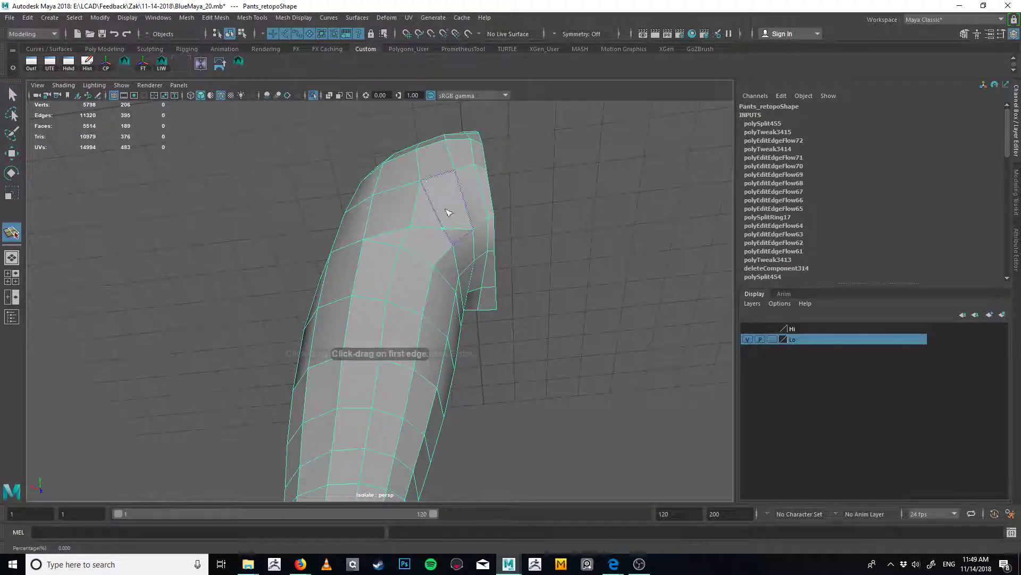
{"action": "left_click", "coordinate": [467, 210]}
{"action": "left_click", "coordinate": [484, 199]}
{"action": "left_click", "coordinate": [491, 194]}
{"action": "key", "text": "q"}
Reposition the newly added vertices under the buttock and undo the accidental selection of all vertices
{"action": "left_click", "coordinate": [446, 231]}
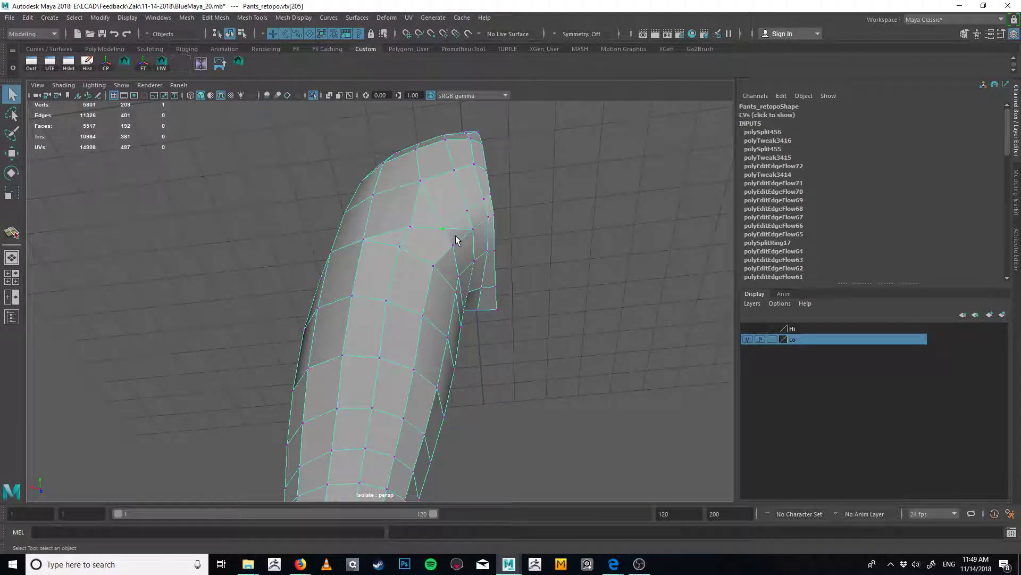
{"action": "left_click_drag", "start_coordinate": [456, 240], "coordinate": [442, 218], "text": "alt"}
{"action": "key", "text": "w"}
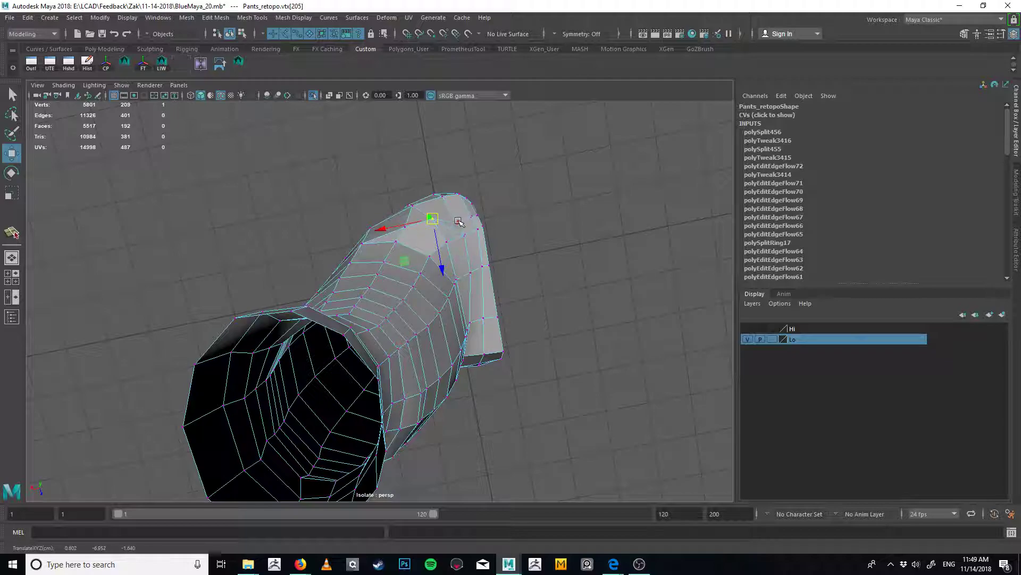
{"action": "left_click", "coordinate": [458, 219]}
{"action": "left_click", "coordinate": [472, 215]}
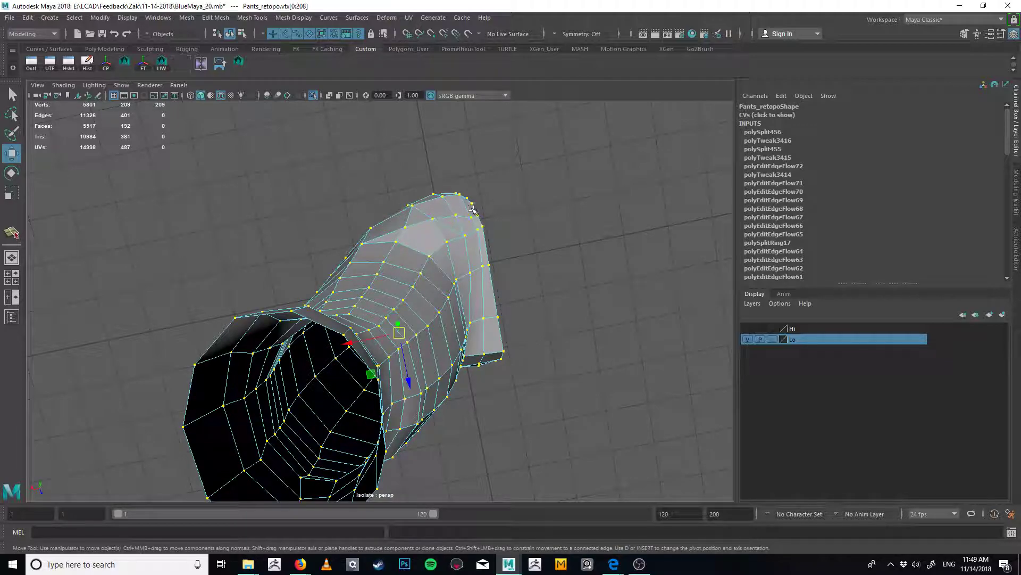
{"action": "key", "text": "ctrl+z"}
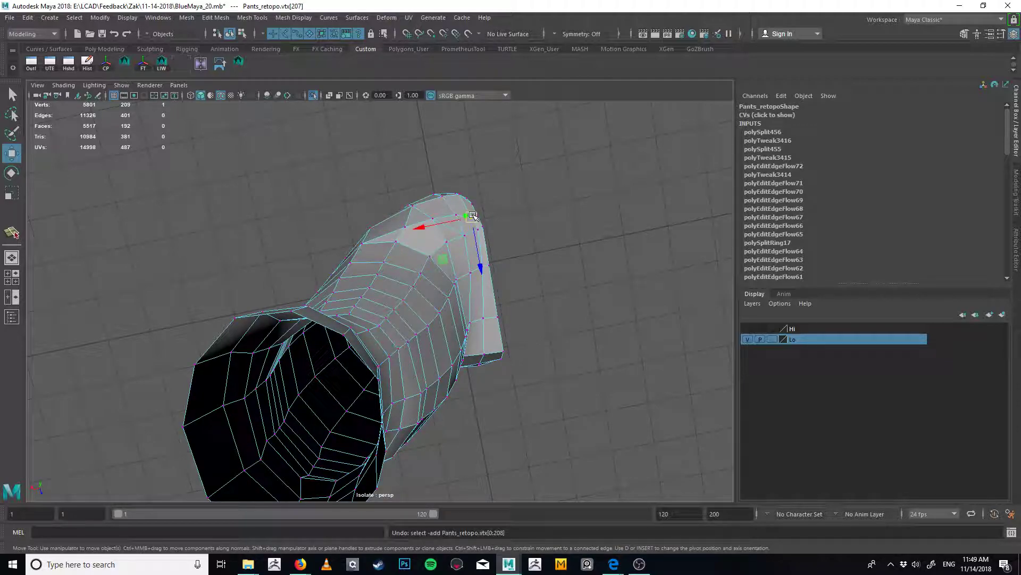
Delete the surplus edge beside the new cut on the underside of the buttock
{"action": "key", "text": "q"}
{"action": "right_click_drag", "start_coordinate": [439, 250], "coordinate": [445, 217]}
{"action": "left_click", "coordinate": [454, 231]}
{"action": "key", "text": "Delete"}
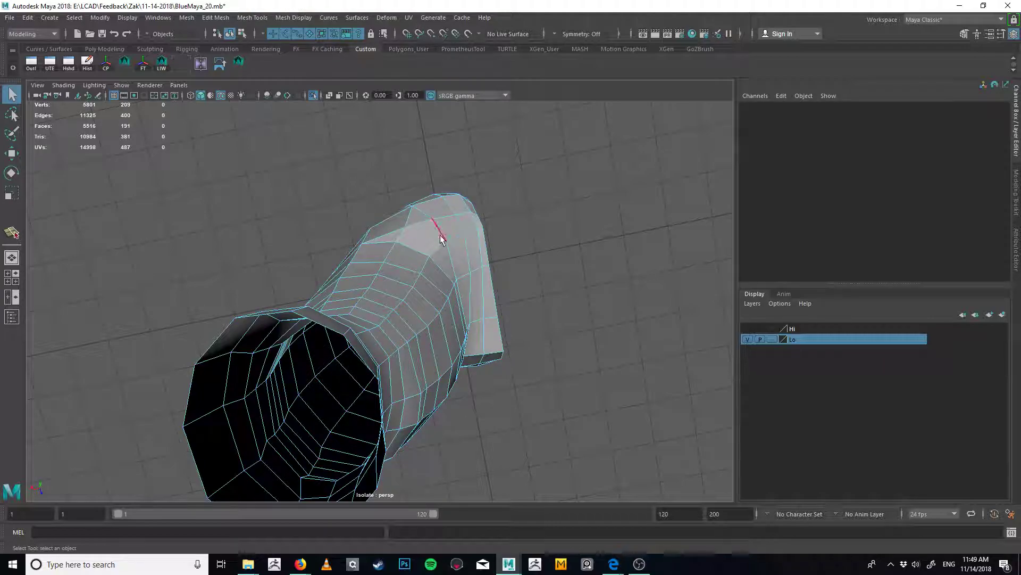
Adjust the vertices along the underside of the crotch strip to smooth its transition into the buttock and inner thigh
{"action": "left_click_drag", "start_coordinate": [453, 234], "coordinate": [417, 231], "text": "alt"}
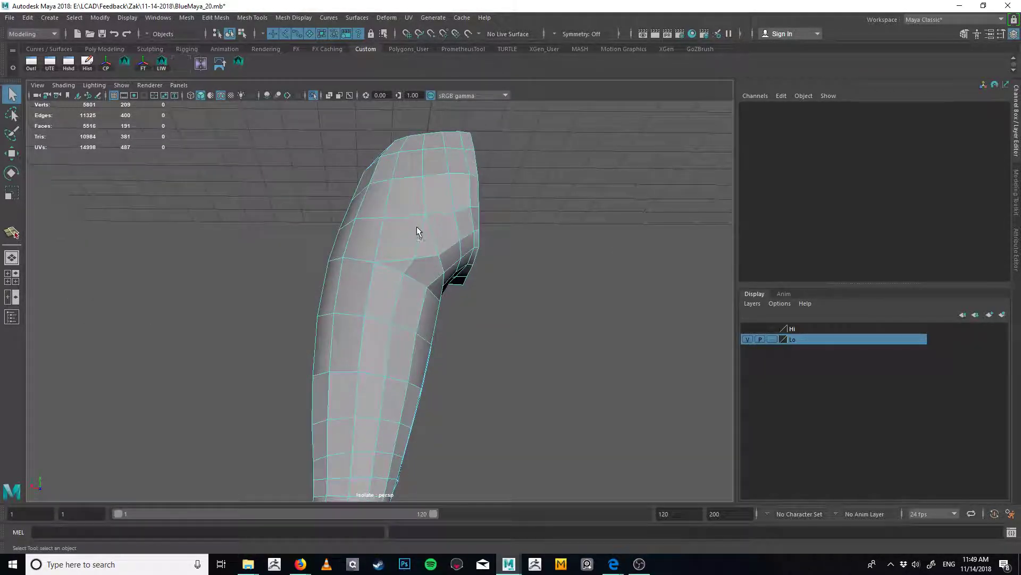
{"action": "left_click_drag", "start_coordinate": [420, 174], "coordinate": [444, 237], "text": "alt"}
{"action": "right_click_drag", "start_coordinate": [460, 265], "coordinate": [425, 270]}
{"action": "left_click", "coordinate": [465, 270]}
{"action": "key", "text": "w"}
{"action": "left_click_drag", "start_coordinate": [466, 270], "coordinate": [479, 259]}
{"action": "left_click", "coordinate": [476, 259]}
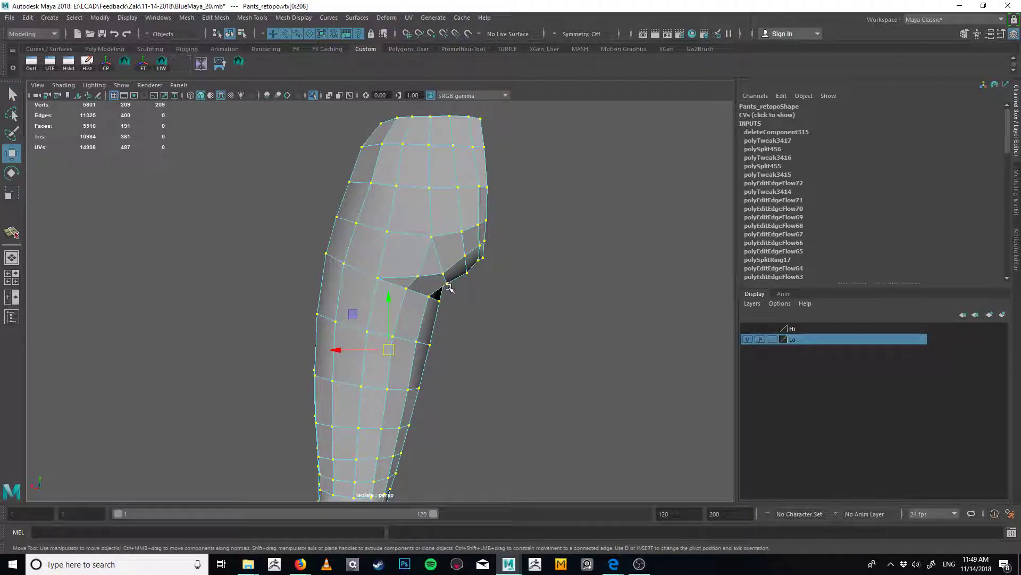
{"action": "left_click", "coordinate": [447, 282]}
{"action": "left_click_drag", "start_coordinate": [425, 260], "coordinate": [461, 261], "text": "alt"}
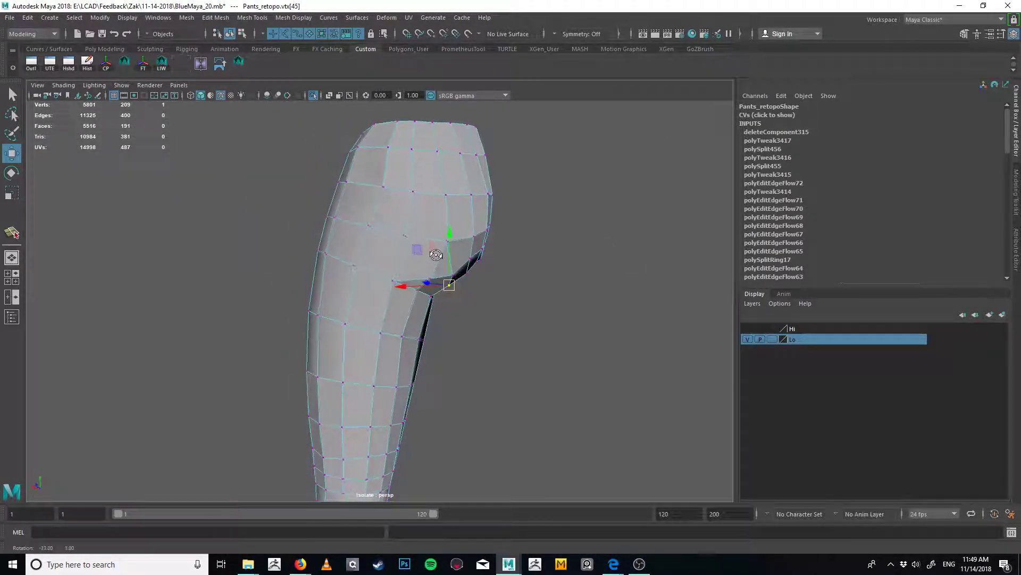
{"action": "key", "text": "q"}
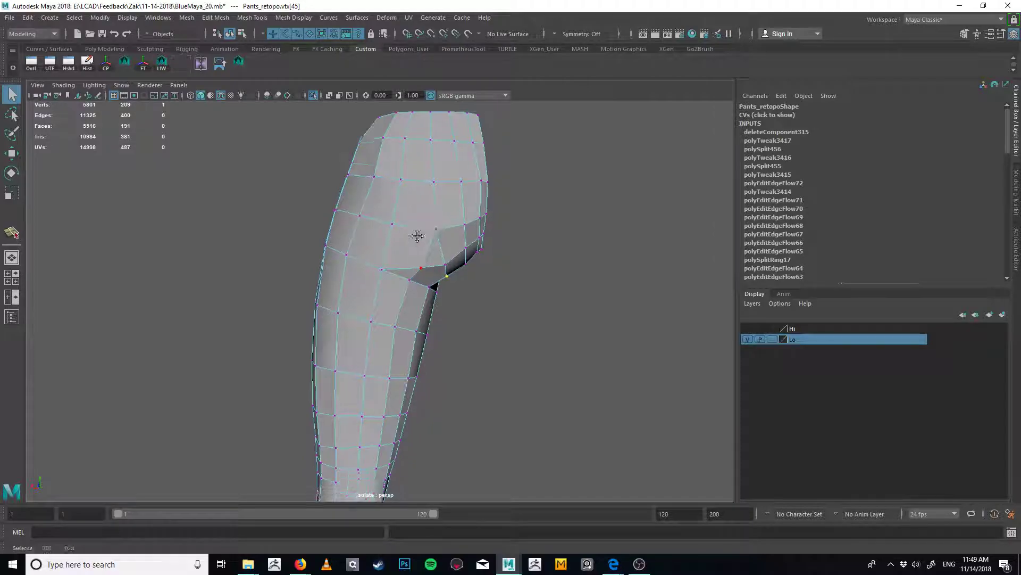
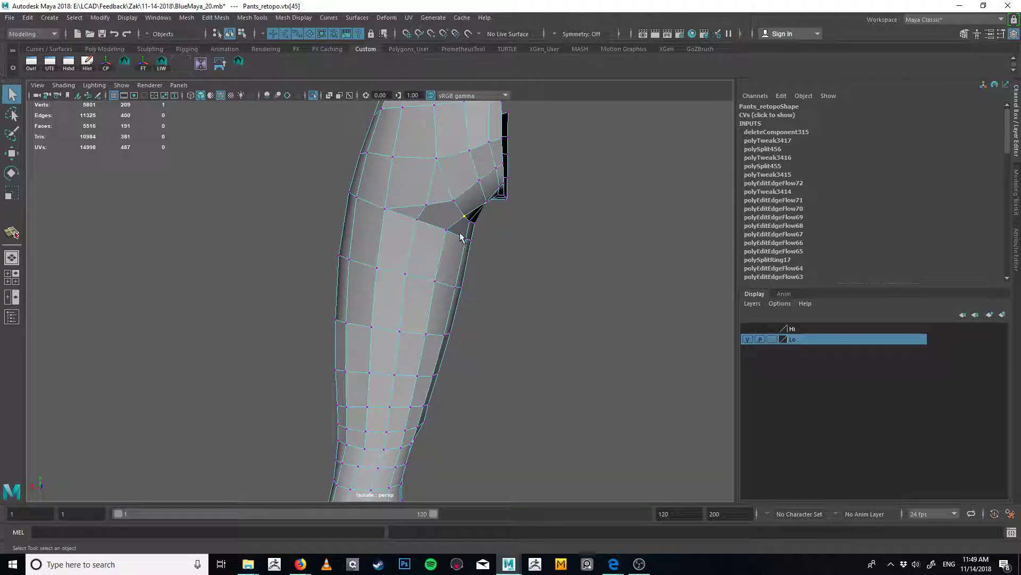
Split the polygon between the crotch strip and the top of the back thigh with one new edge
{"action": "key", "text": "y"}
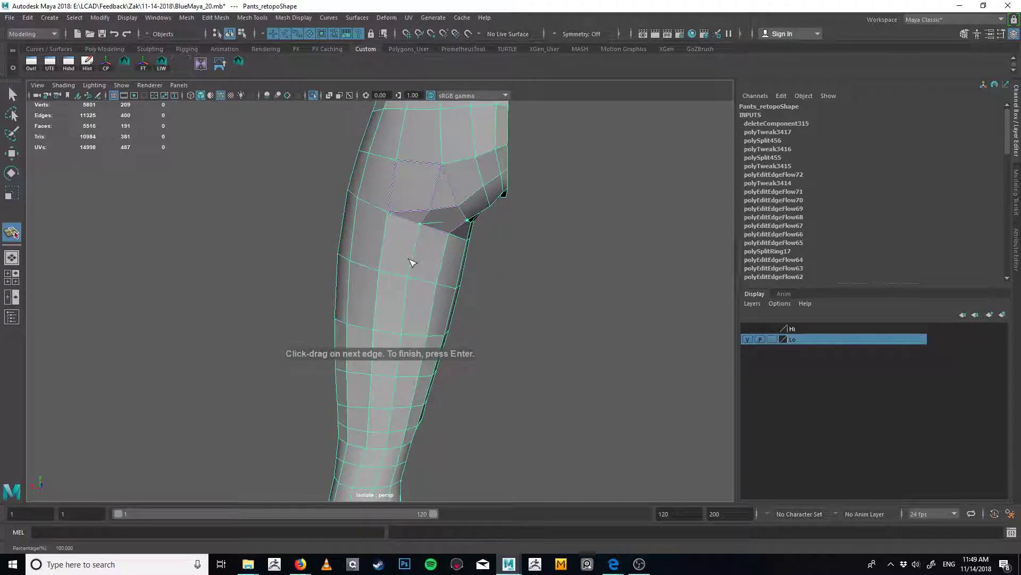
{"action": "key", "text": "Return"}
{"action": "left_click_drag", "start_coordinate": [461, 253], "coordinate": [442, 225], "text": "alt"}
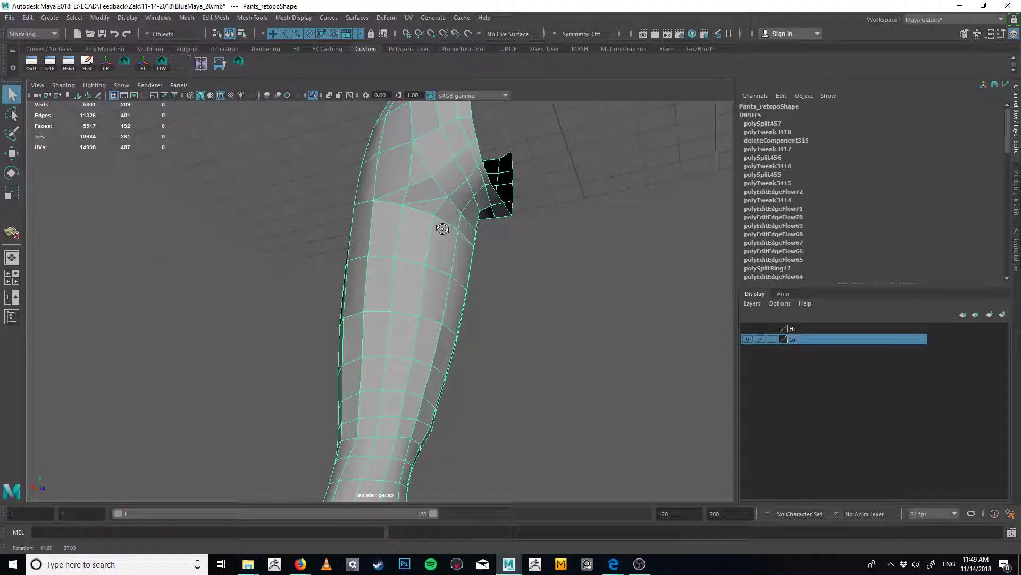
Insert an edge loop running down the buttock into the fold above the back thigh
{"action": "left_click_drag", "start_coordinate": [443, 229], "coordinate": [474, 262], "text": "alt"}
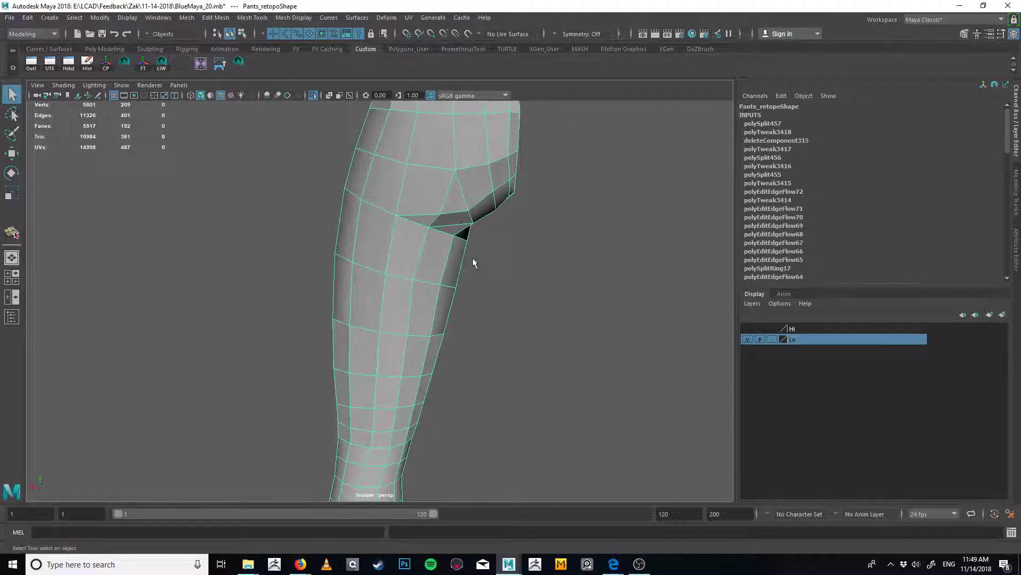
{"action": "right_click_drag", "start_coordinate": [474, 262], "coordinate": [365, 213], "text": "alt"}
{"action": "right_click_drag", "start_coordinate": [429, 207], "coordinate": [420, 186], "text": "shift"}
{"action": "left_click", "coordinate": [420, 186]}
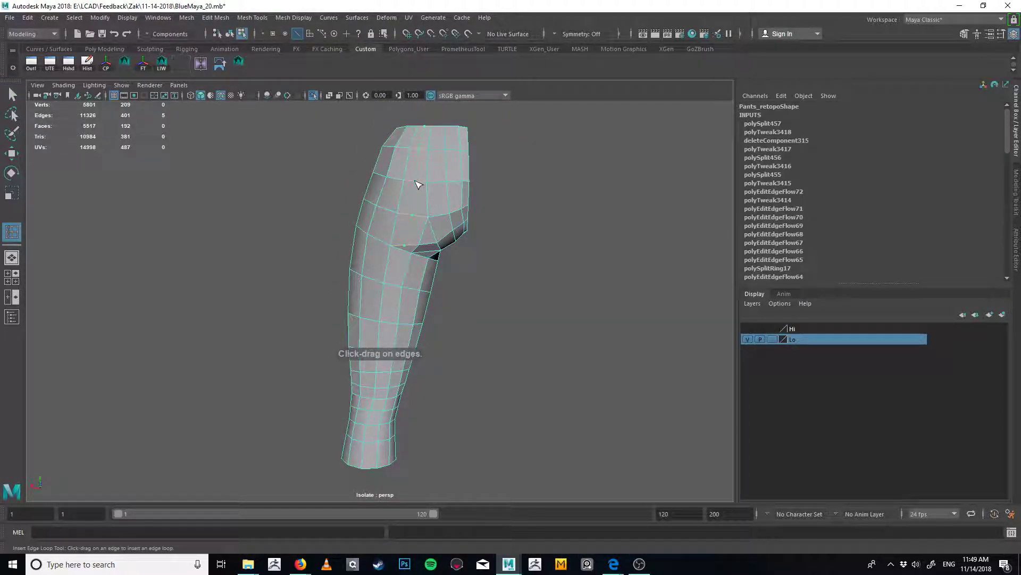
Merge the new loop's lower end vertex into its neighbour at the buttock fold and delete the surplus edge
{"action": "key", "text": "q"}
{"action": "right_click_drag", "start_coordinate": [417, 246], "coordinate": [403, 249]}
{"action": "left_click", "coordinate": [406, 245]}
{"action": "key", "text": "w"}
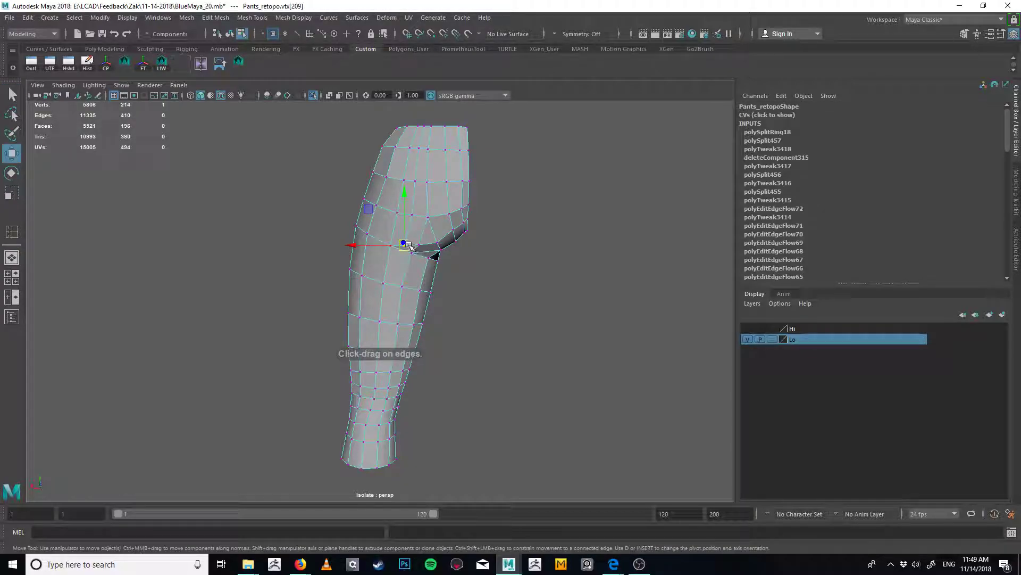
{"action": "left_click_drag", "start_coordinate": [406, 245], "coordinate": [419, 245]}
{"action": "left_click_drag", "start_coordinate": [474, 199], "coordinate": [387, 282]}
{"action": "right_click_drag", "start_coordinate": [399, 283], "coordinate": [432, 237], "text": "shift"}
{"action": "key", "text": "q"}
Reposition the two vertices along the buttock fold to even out their spacing
{"action": "left_click", "coordinate": [419, 246]}
{"action": "key", "text": "w"}
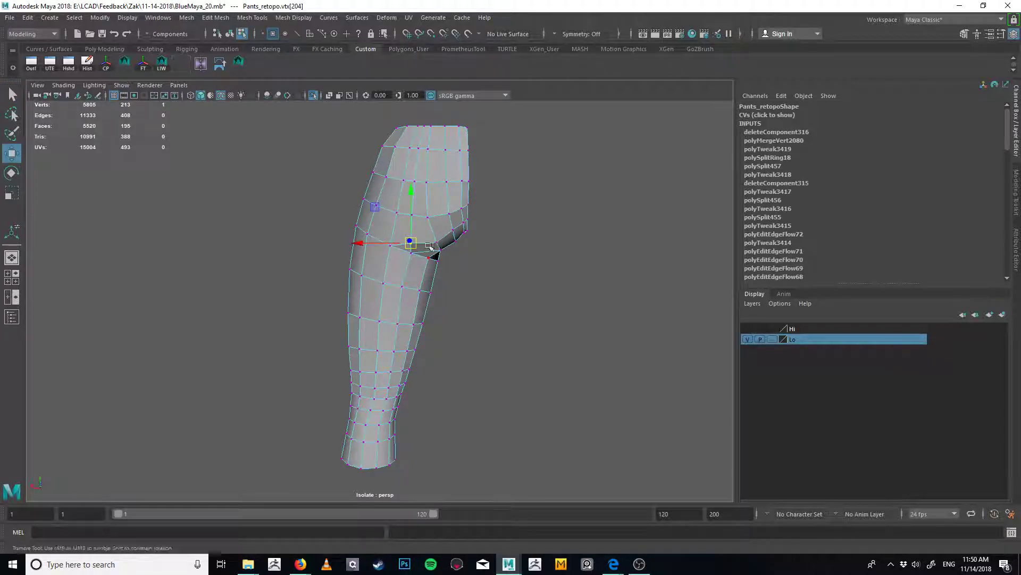
{"action": "left_click", "coordinate": [434, 244]}
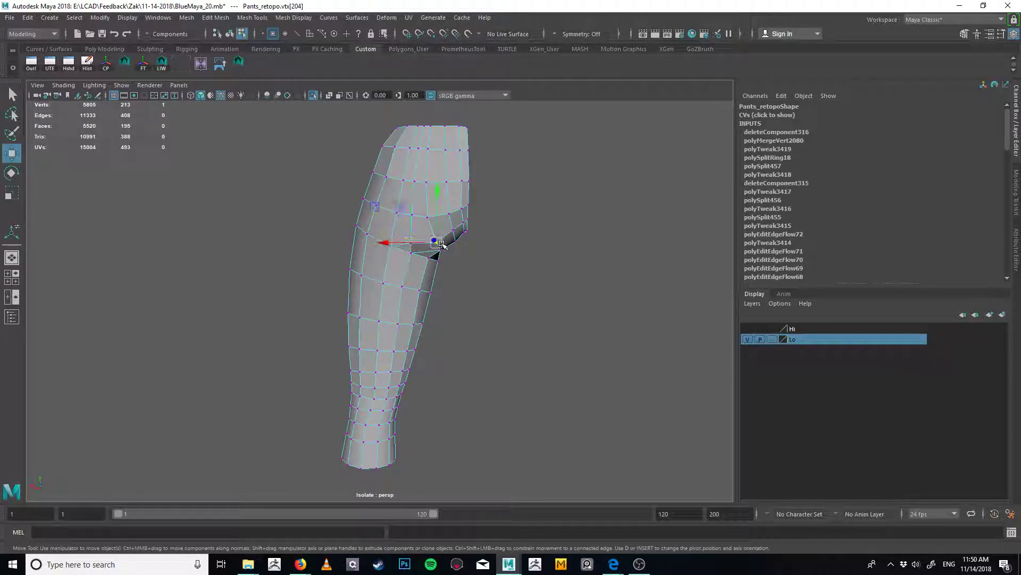
Apply Edit Edge Flow to three of the vertical edge runs crossing the back of the buttock
{"action": "double_click", "coordinate": [428, 202]}
{"action": "key", "text": "g"}
{"action": "key", "text": "q"}
{"action": "double_click", "coordinate": [411, 229]}
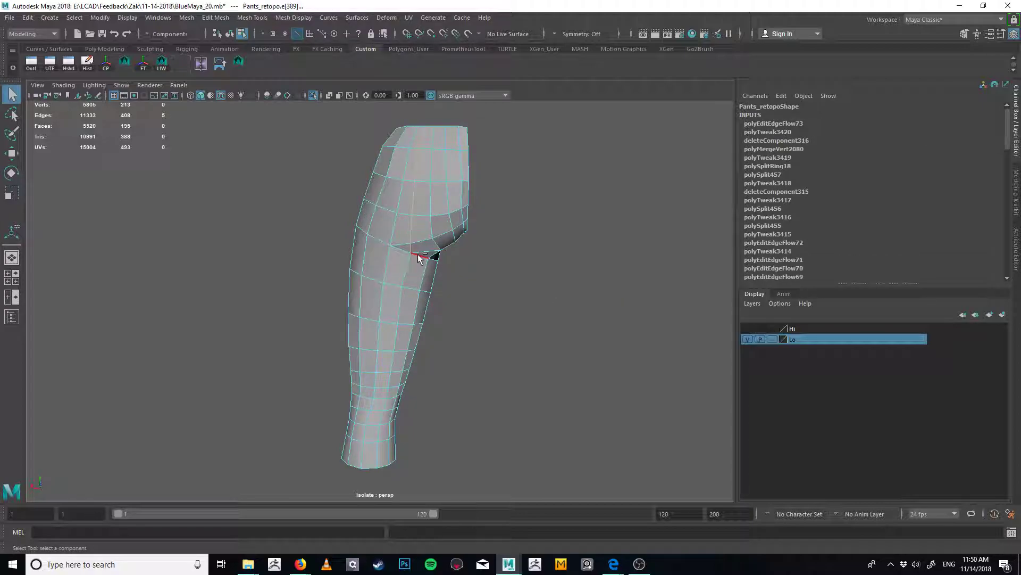
{"action": "key", "text": "g"}
{"action": "key", "text": "q"}
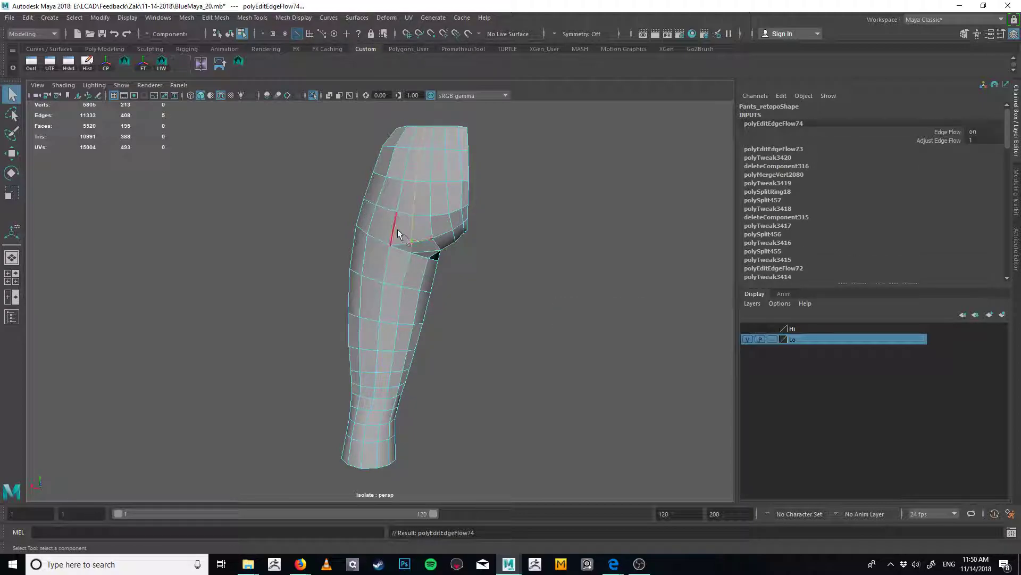
{"action": "double_click", "coordinate": [395, 230]}
{"action": "key", "text": "g"}
Turn off isolation, hide the Lo layer and show the Hi layer
{"action": "left_click_drag", "start_coordinate": [464, 230], "coordinate": [442, 218], "text": "alt"}
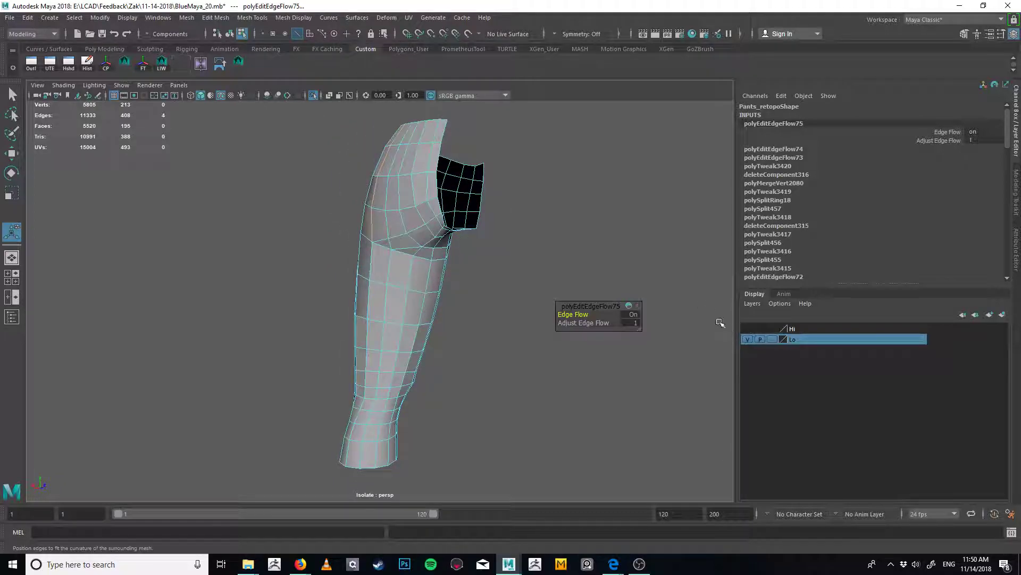
{"action": "left_click", "coordinate": [314, 95]}
{"action": "left_click_drag", "start_coordinate": [569, 306], "coordinate": [684, 311], "text": "alt"}
{"action": "left_click_drag", "start_coordinate": [510, 322], "coordinate": [588, 322], "text": "alt"}
{"action": "key", "text": "q"}
{"action": "left_click", "coordinate": [747, 339]}
{"action": "left_click", "coordinate": [747, 328]}
Select the high-poly pants in object mode and show the Lo layer again
{"action": "left_click_drag", "start_coordinate": [511, 348], "coordinate": [464, 298], "text": "alt"}
{"action": "left_click", "coordinate": [398, 321]}
{"action": "left_click_drag", "start_coordinate": [385, 312], "coordinate": [504, 290], "text": "alt"}
{"action": "key", "text": "F8"}
{"action": "left_click", "coordinate": [751, 339]}
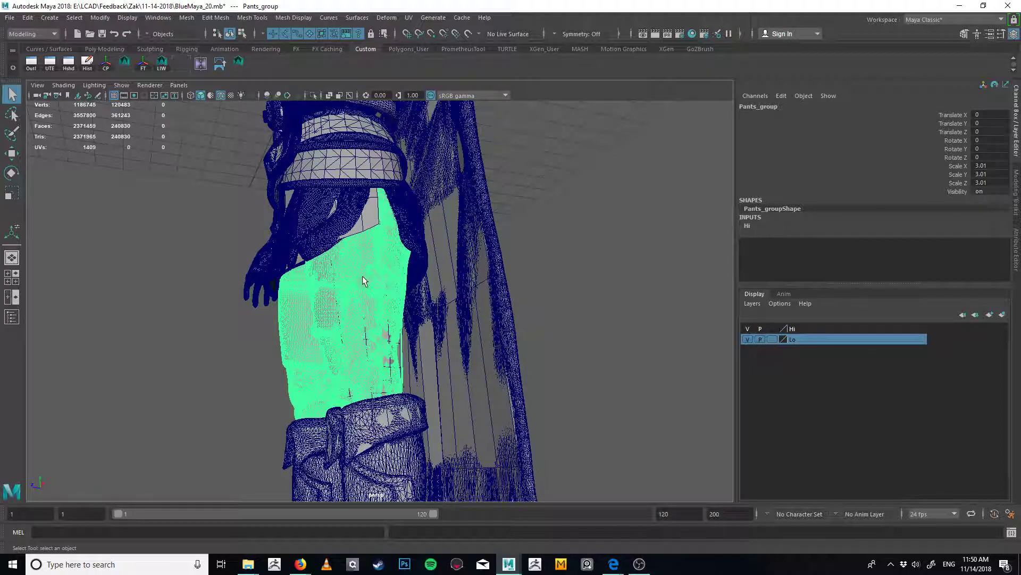
Get both the high-poly pants and the low-poly retopo pants selected together
{"action": "left_click", "coordinate": [389, 322], "text": "shift"}
{"action": "key", "text": "ctrl+z"}
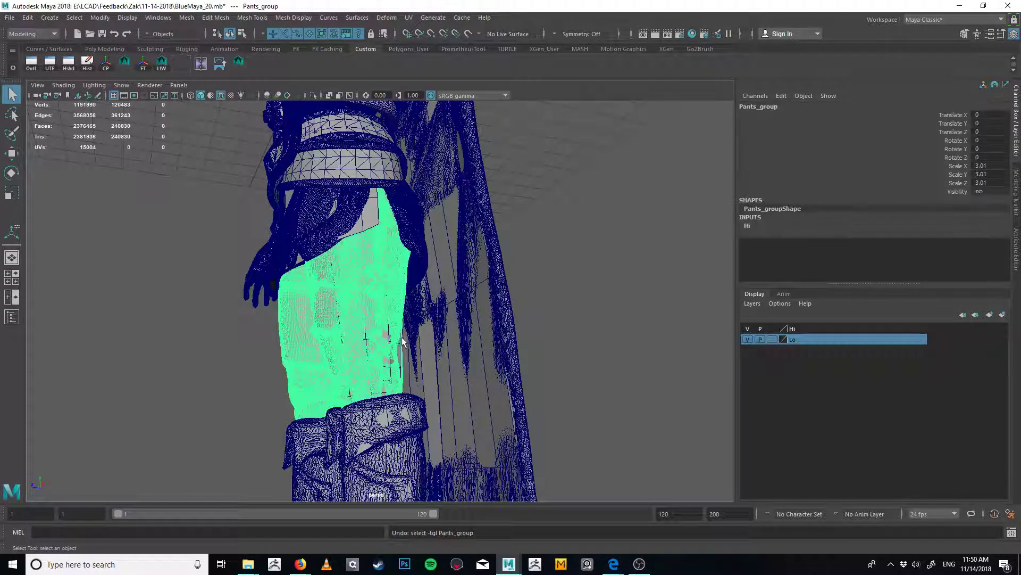
{"action": "left_click", "coordinate": [390, 341], "text": "shift"}
{"action": "key", "text": "ctrl+z"}
{"action": "left_click", "coordinate": [396, 346], "text": "shift"}
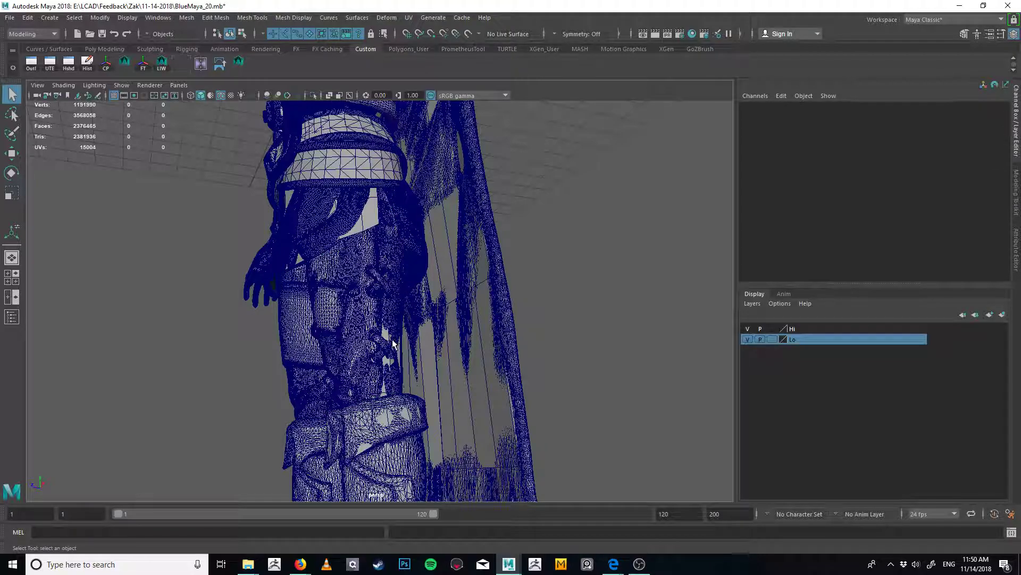
{"action": "key", "text": "ctrl+z"}
{"action": "left_click", "coordinate": [388, 341], "text": "shift"}
{"action": "middle_click_drag", "start_coordinate": [386, 338], "coordinate": [357, 281], "text": "alt"}
{"action": "right_click_drag", "start_coordinate": [357, 280], "coordinate": [713, 249], "text": "alt"}
{"action": "key", "text": "ctrl+z"}
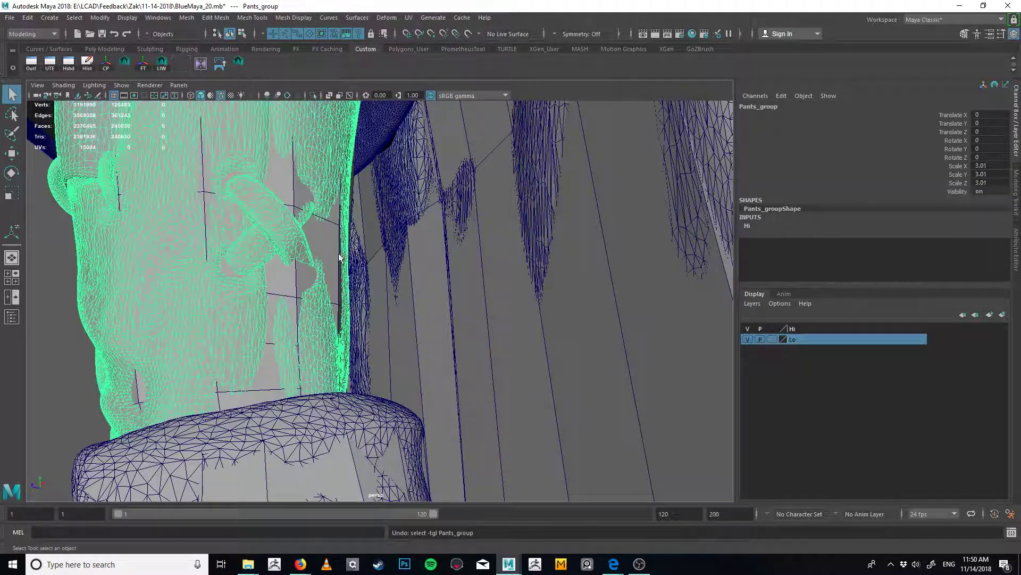
{"action": "left_click", "coordinate": [325, 247], "text": "shift"}
{"action": "key", "text": "ctrl+z"}
{"action": "key", "text": "ctrl+z"}
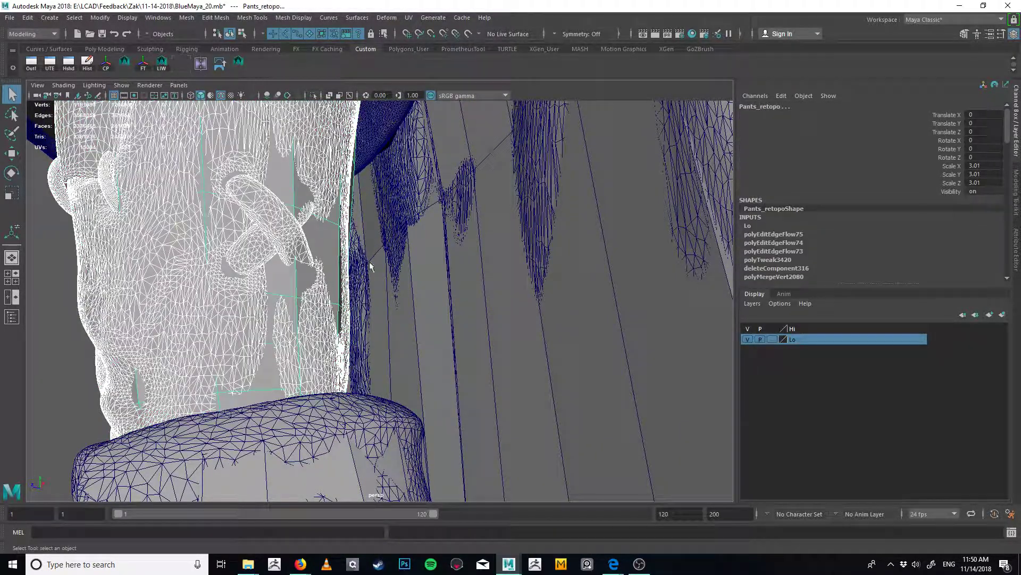
Isolate the high-poly and retopo pants together in the viewport
{"action": "key", "text": "4"}
{"action": "right_click_drag", "start_coordinate": [391, 225], "coordinate": [280, 201], "text": "alt"}
{"action": "key", "text": "5"}
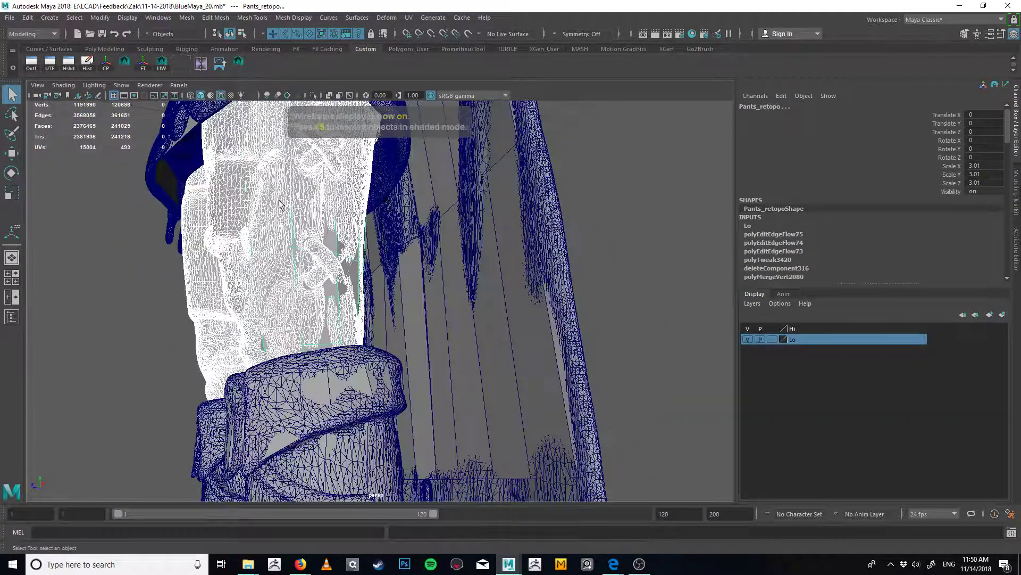
{"action": "left_click", "coordinate": [120, 85]}
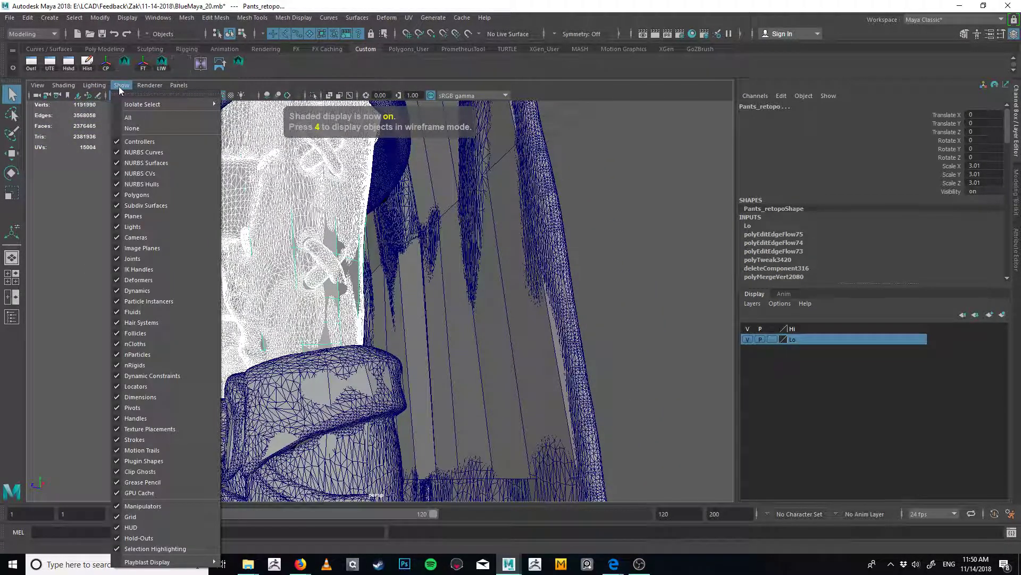
{"action": "mouse_move", "coordinate": [136, 107]}
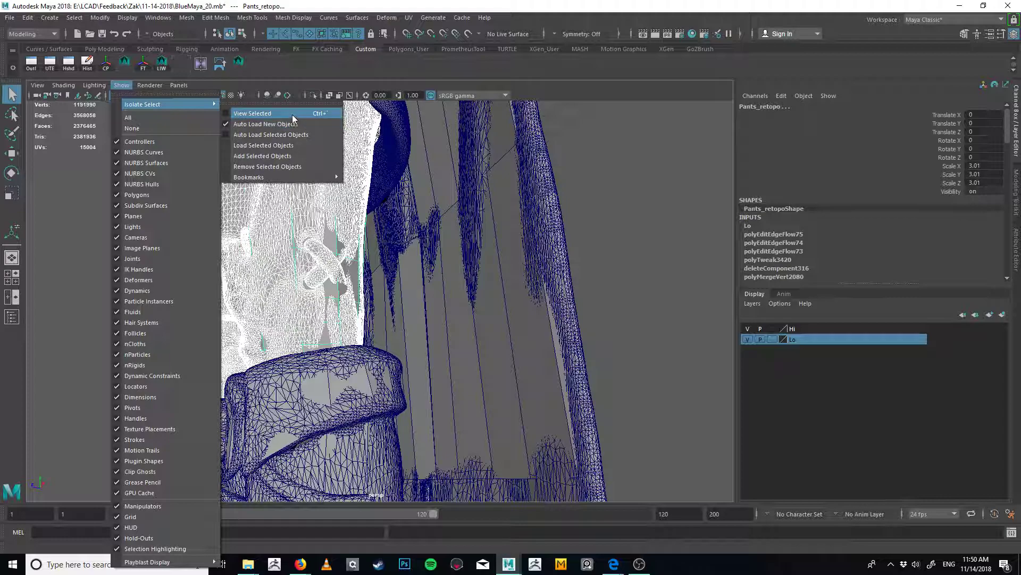
{"action": "left_click", "coordinate": [332, 112]}
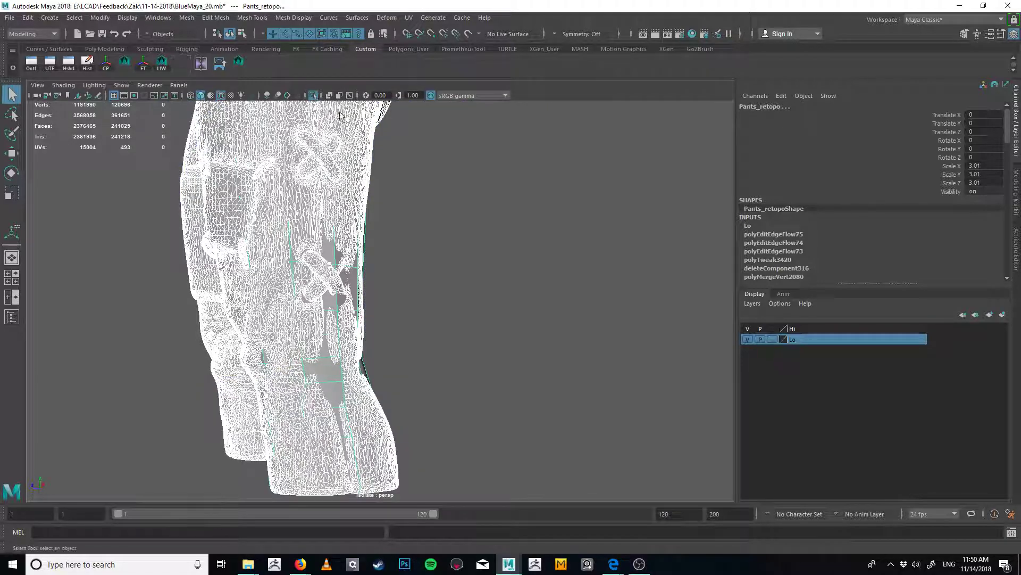
Select only the retopo pants mesh and switch it to vertex editing at the buttock
{"action": "left_click_drag", "start_coordinate": [474, 200], "coordinate": [407, 223], "text": "alt"}
{"action": "left_click", "coordinate": [394, 266]}
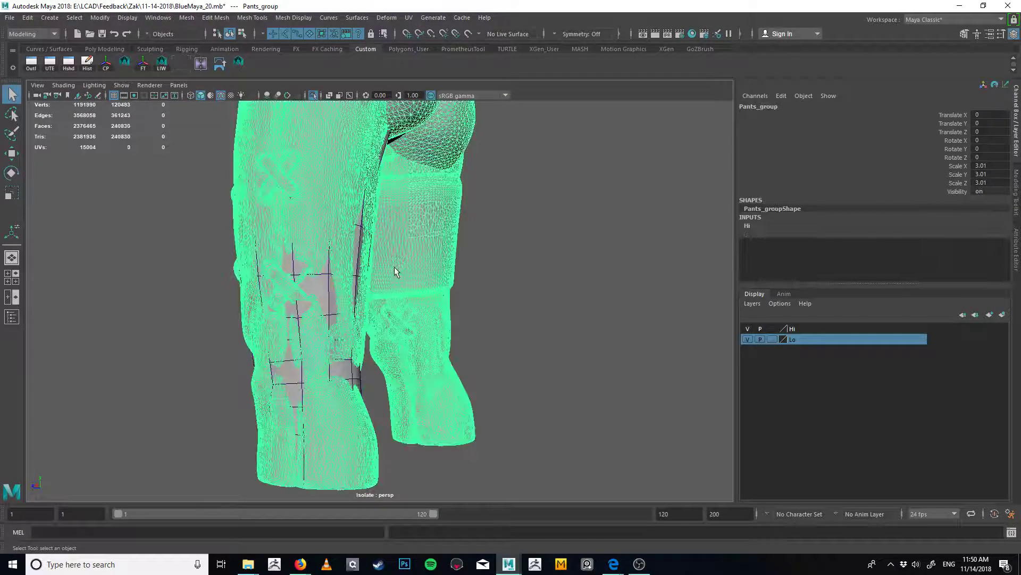
{"action": "left_click", "coordinate": [327, 296]}
{"action": "middle_click_drag", "start_coordinate": [327, 297], "coordinate": [376, 412], "text": "alt"}
{"action": "key", "text": "4"}
{"action": "mouse_move", "coordinate": [460, 324]}
{"action": "left_mouse_down", "text": "alt"}
{"action": "mouse_move", "coordinate": [397, 307]}
{"action": "mouse_move", "coordinate": [525, 323]}
{"action": "left_mouse_up", "text": "alt"}
{"action": "key", "text": "5"}
{"action": "middle_click_drag", "start_coordinate": [493, 285], "coordinate": [475, 367], "text": "alt"}
{"action": "right_click_drag", "start_coordinate": [519, 360], "coordinate": [433, 346]}
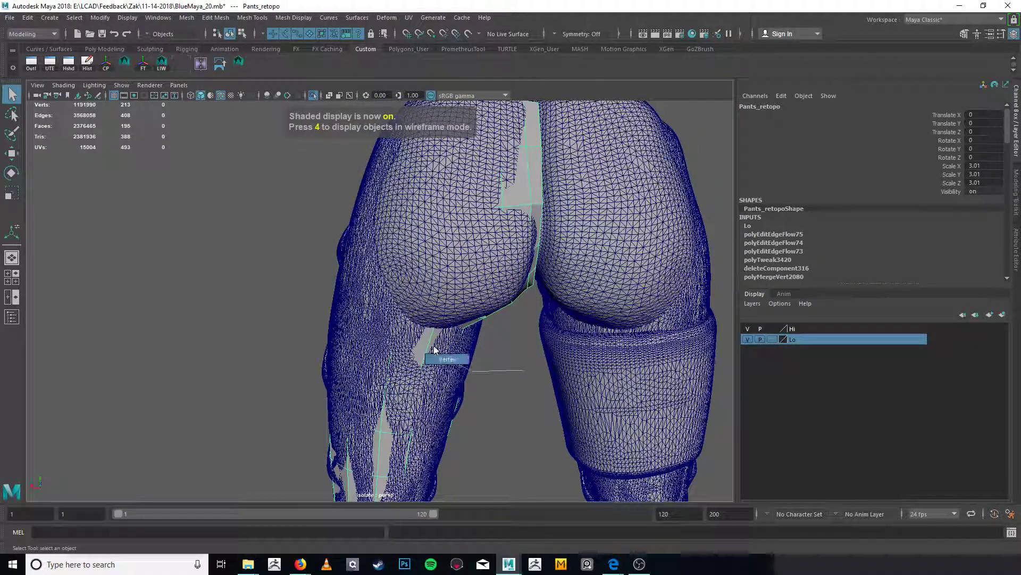
Move the lower buttock vertex outward to match the surface of the high-poly buttock
{"action": "key", "text": "4"}
{"action": "left_click", "coordinate": [472, 267]}
{"action": "key", "text": "5"}
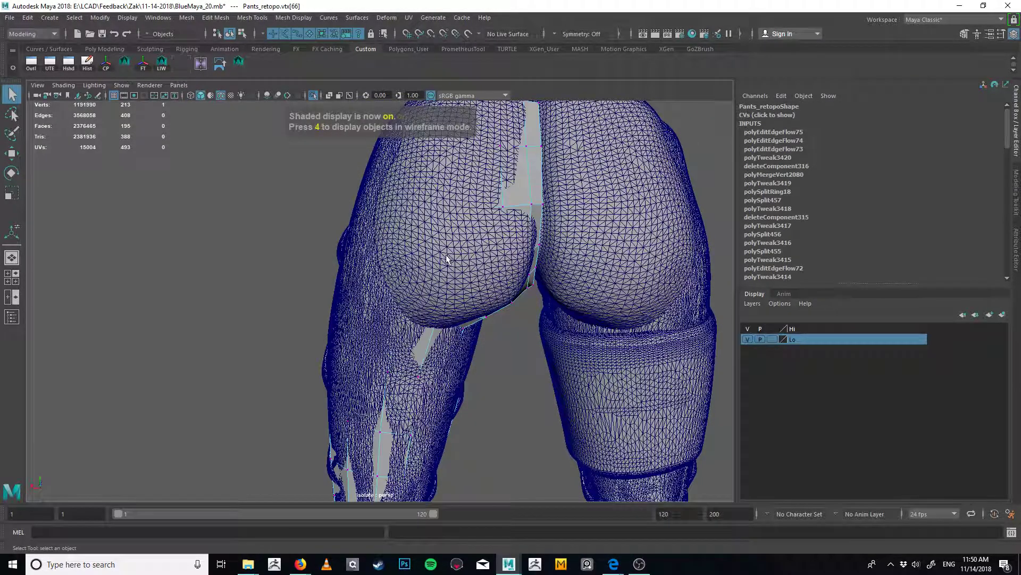
{"action": "mouse_move", "coordinate": [448, 258]}
{"action": "left_mouse_down", "text": "alt"}
{"action": "mouse_move", "coordinate": [464, 273]}
{"action": "mouse_move", "coordinate": [506, 270]}
{"action": "mouse_move", "coordinate": [474, 269]}
{"action": "mouse_move", "coordinate": [479, 276]}
{"action": "left_mouse_up", "text": "alt"}
{"action": "key", "text": "b"}
{"action": "key", "text": "w"}
{"action": "key", "text": "4"}
{"action": "key", "text": "5"}
{"action": "key", "text": "4"}
{"action": "key", "text": "q"}
{"action": "left_click_drag", "start_coordinate": [420, 288], "coordinate": [407, 263], "text": "alt"}
Move the vertex on the outer side of the buttock to fit the high-poly surface
{"action": "key", "text": "5"}
{"action": "left_click", "coordinate": [403, 259]}
{"action": "key", "text": "w"}
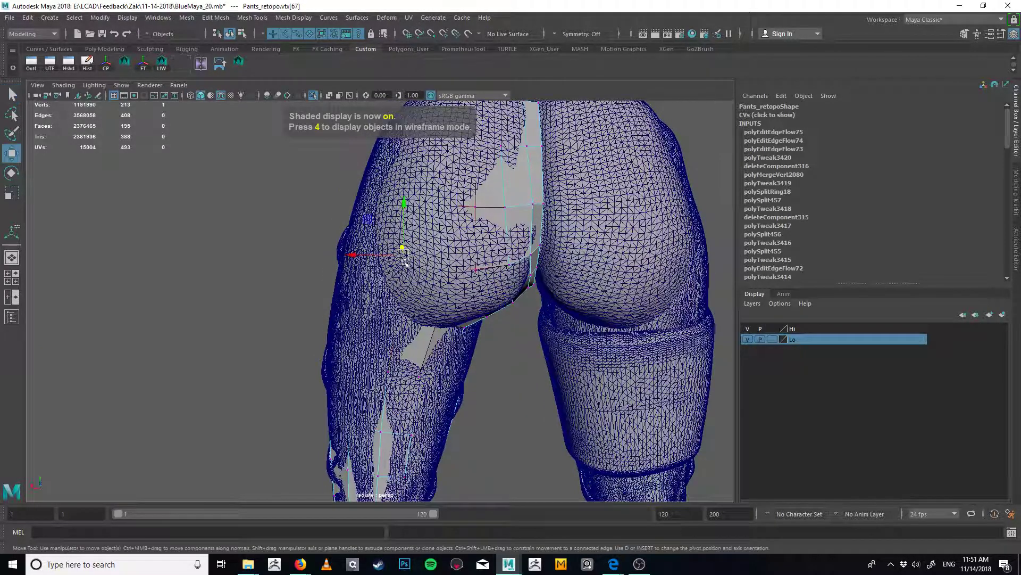
{"action": "key", "text": "4"}
{"action": "mouse_move", "coordinate": [342, 255]}
{"action": "left_mouse_down", "text": "alt"}
{"action": "mouse_move", "coordinate": [428, 282]}
{"action": "mouse_move", "coordinate": [449, 273]}
{"action": "mouse_move", "coordinate": [411, 251]}
{"action": "mouse_move", "coordinate": [405, 230]}
{"action": "mouse_move", "coordinate": [404, 247]}
{"action": "left_mouse_up", "text": "alt"}
{"action": "key", "text": "5"}
{"action": "key", "text": "4"}
{"action": "key", "text": "q"}
Apply Edit Edge Flow to the edges running down the side of the hip behind the outer thigh
{"action": "key", "text": "F10"}
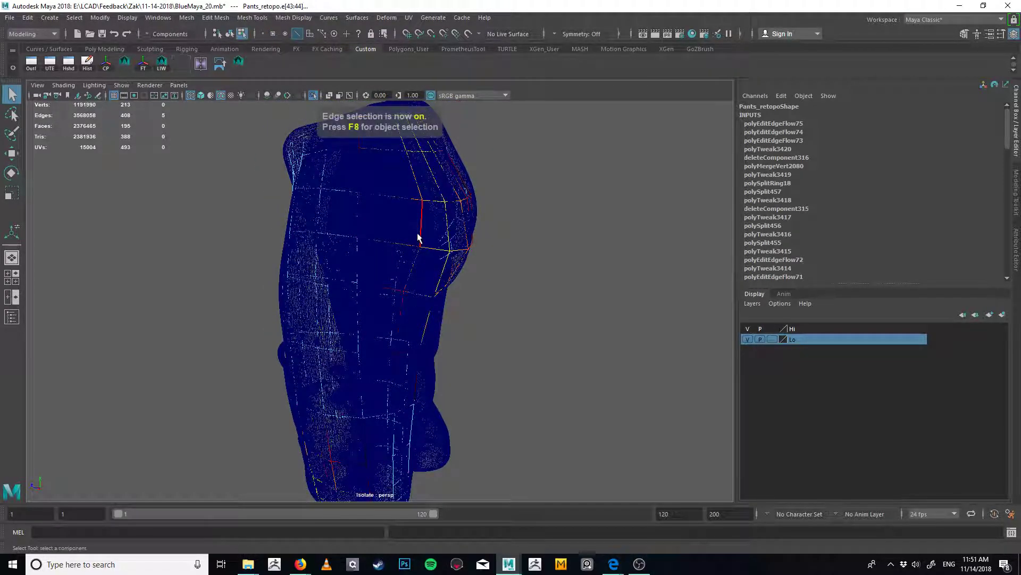
{"action": "left_click", "coordinate": [421, 238]}
{"action": "key", "text": "g"}
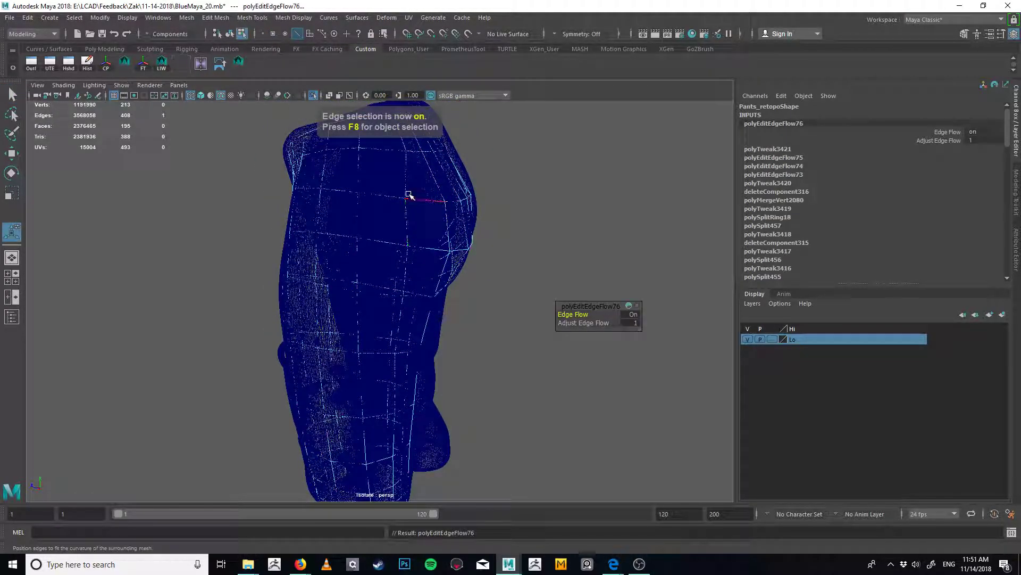
{"action": "left_click", "coordinate": [403, 145]}
{"action": "key", "text": "g"}
{"action": "left_click", "coordinate": [407, 254]}
{"action": "key", "text": "g"}
{"action": "left_click", "coordinate": [406, 221]}
{"action": "key", "text": "g"}
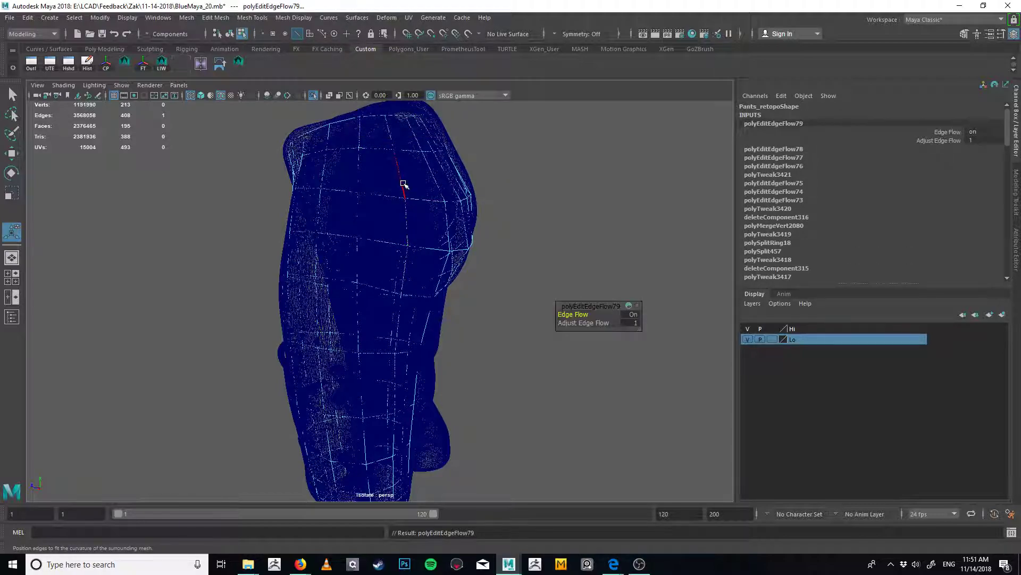
Apply Edit Edge Flow to further edges on the upper hip and buttock, and undo the last application
{"action": "left_click", "coordinate": [403, 183]}
{"action": "key", "text": "g"}
{"action": "left_click", "coordinate": [437, 186]}
{"action": "key", "text": "g"}
{"action": "left_click", "coordinate": [438, 190]}
{"action": "key", "text": "g"}
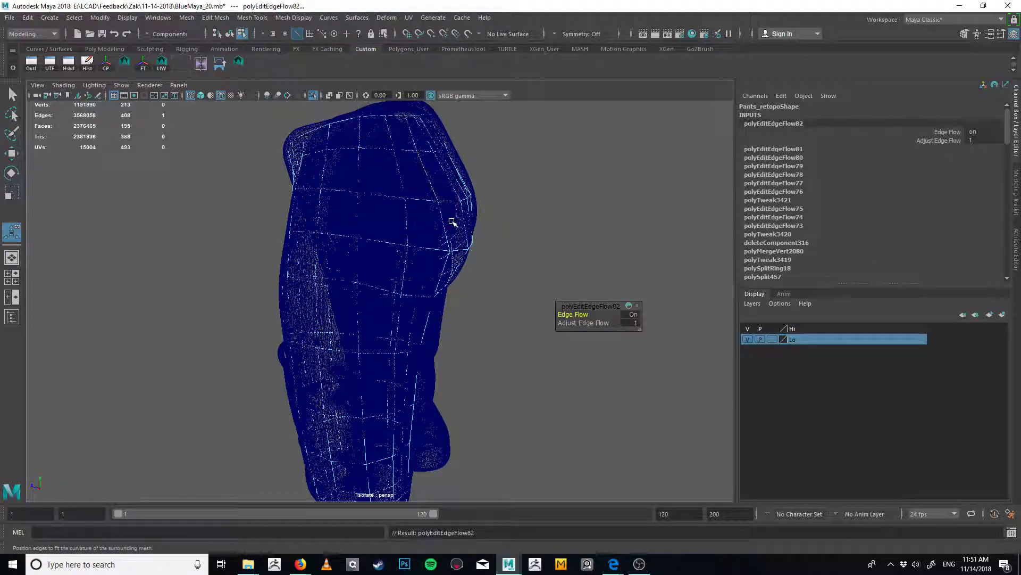
{"action": "key", "text": "ctrl+z"}
Compare the retopo mesh with the high-poly buttock and isolate the retopo pants on their own
{"action": "left_click_drag", "start_coordinate": [498, 203], "coordinate": [413, 255], "text": "alt"}
{"action": "key", "text": "4"}
{"action": "key", "text": "5"}
{"action": "key", "text": "q"}
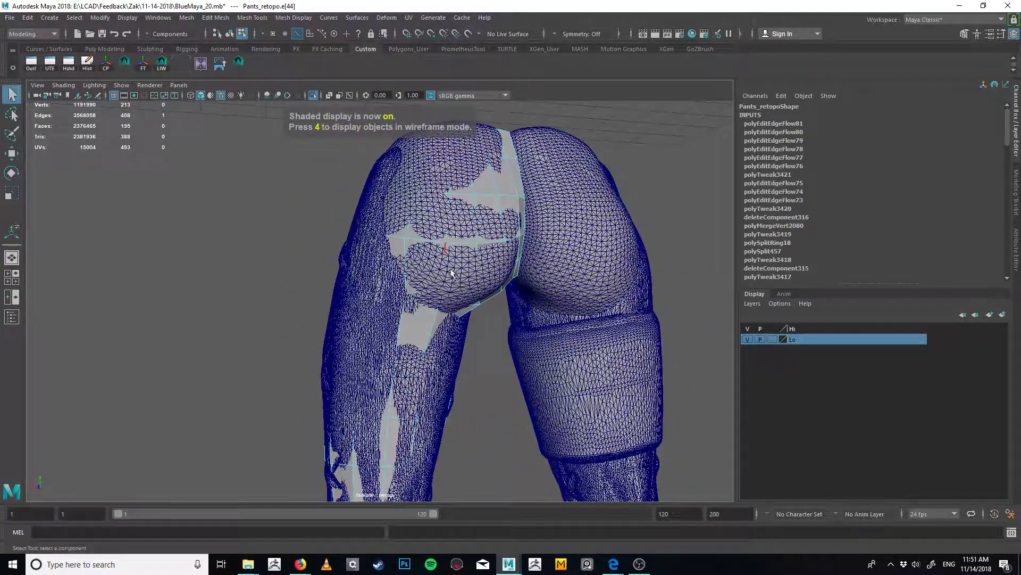
{"action": "key", "text": "F8"}
{"action": "left_click", "coordinate": [314, 95]}
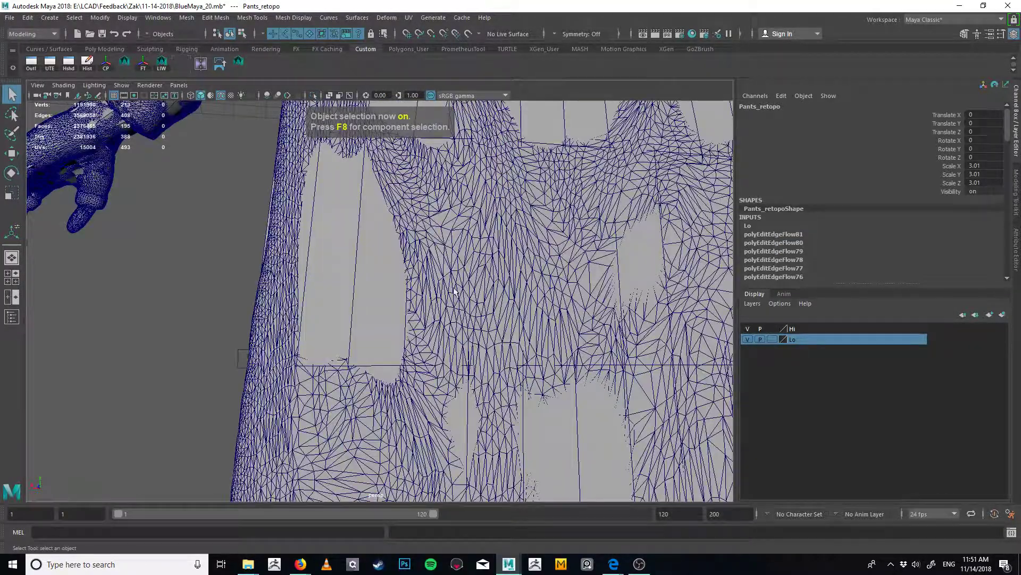
{"action": "left_click", "coordinate": [314, 95]}
{"action": "mouse_move", "coordinate": [422, 257]}
{"action": "left_mouse_down", "text": "alt"}
{"action": "mouse_move", "coordinate": [383, 224]}
{"action": "mouse_move", "coordinate": [429, 242]}
{"action": "mouse_move", "coordinate": [393, 242]}
{"action": "mouse_move", "coordinate": [436, 243]}
{"action": "left_mouse_up", "text": "alt"}
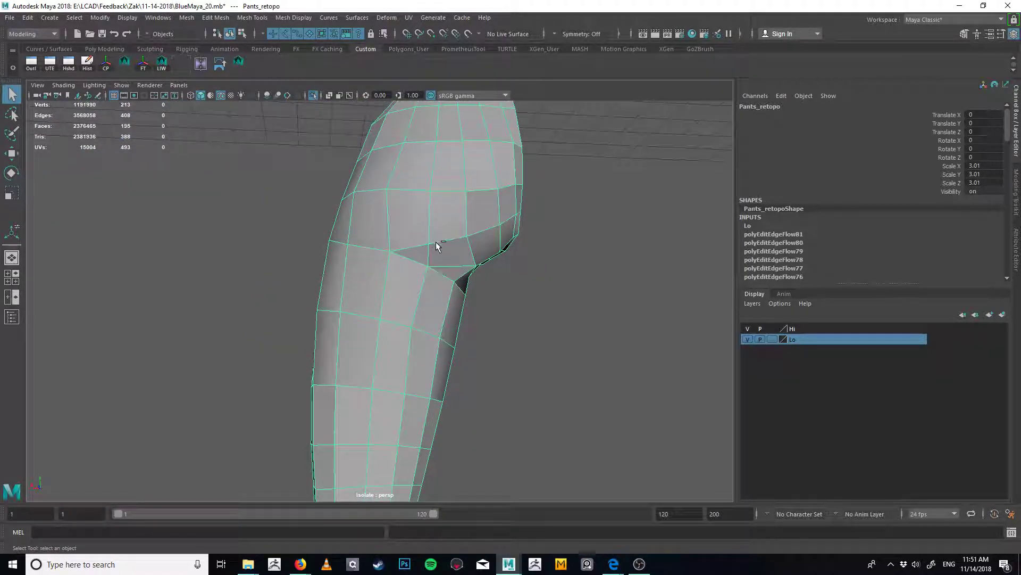
Try to split the polygon under the buttock with a new edge and delete the adjacent one
{"action": "key", "text": "ctrl+shift+x"}
{"action": "left_click", "coordinate": [429, 244]}
{"action": "mouse_move", "coordinate": [475, 273]}
{"action": "left_mouse_down", "text": "alt"}
{"action": "mouse_move", "coordinate": [424, 278]}
{"action": "mouse_move", "coordinate": [483, 266]}
{"action": "left_mouse_up", "text": "alt"}
{"action": "key", "text": "q"}
{"action": "left_click", "coordinate": [409, 253]}
{"action": "key", "text": "Delete"}
{"action": "key", "text": "ctrl+z"}
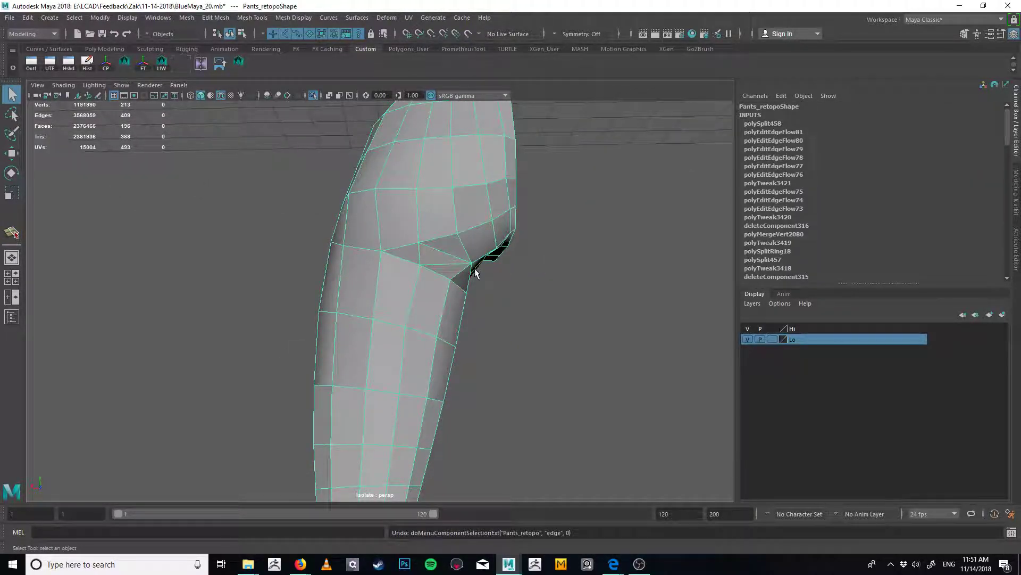
{"action": "key", "text": "ctrl+z"}
Examine the edge flow around the buttock fold, hip and upper thigh from several angles
{"action": "left_click_drag", "start_coordinate": [473, 273], "coordinate": [472, 286], "text": "alt"}
{"action": "right_click_drag", "start_coordinate": [462, 296], "coordinate": [344, 257], "text": "alt"}
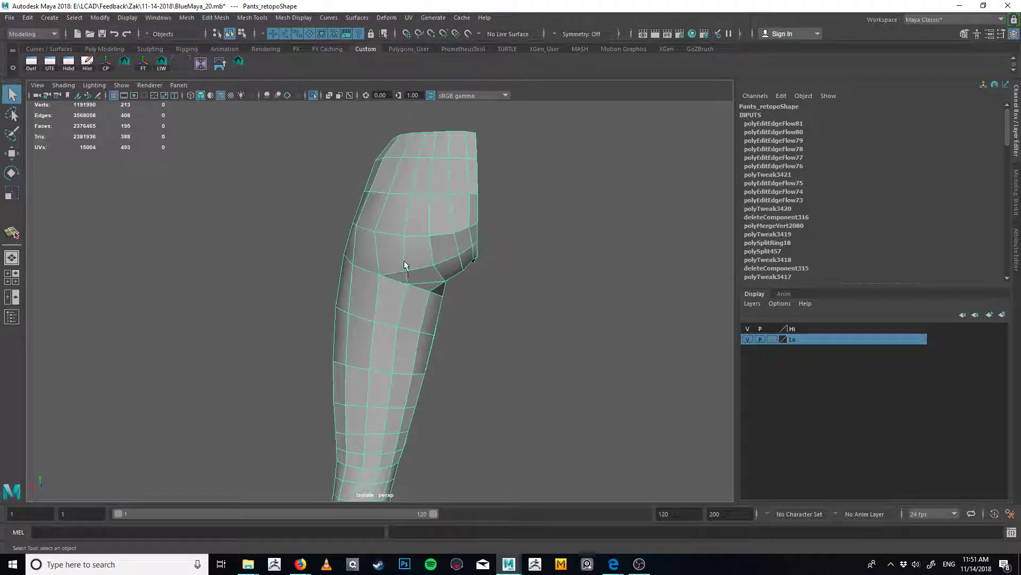
{"action": "middle_click_drag", "start_coordinate": [405, 265], "coordinate": [446, 186], "text": "alt"}
{"action": "right_click_drag", "start_coordinate": [446, 188], "coordinate": [409, 200]}
{"action": "left_click_drag", "start_coordinate": [456, 203], "coordinate": [429, 199], "text": "alt"}
{"action": "middle_click_drag", "start_coordinate": [429, 199], "coordinate": [427, 206], "text": "alt"}
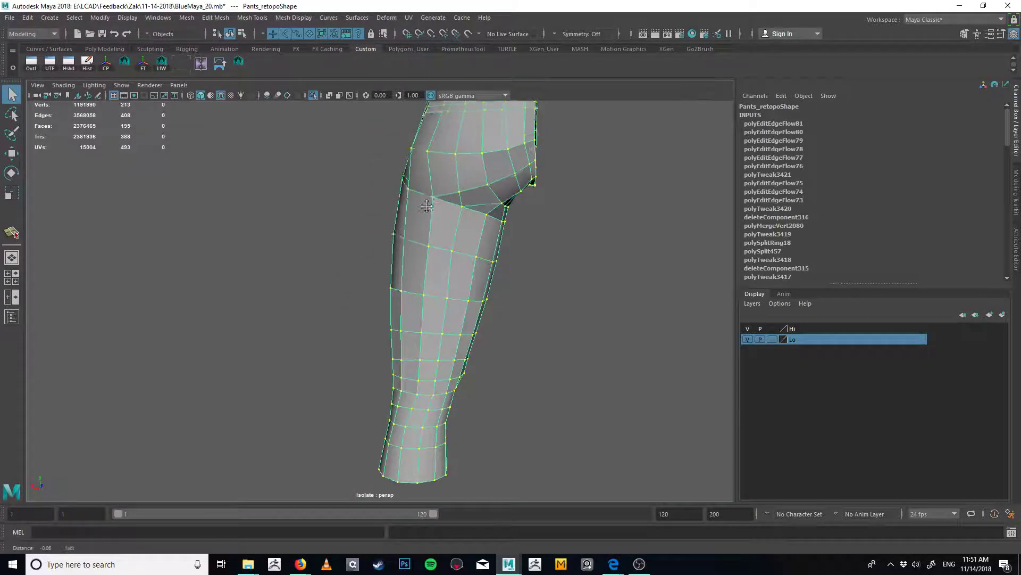
{"action": "left_click_drag", "start_coordinate": [427, 207], "coordinate": [406, 243], "text": "alt"}
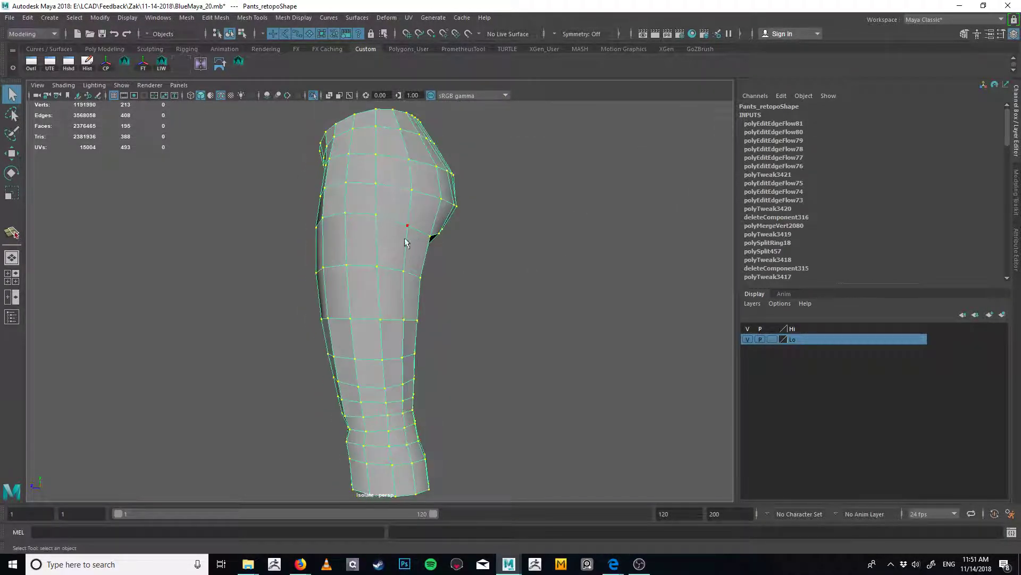
{"action": "key", "text": "F8"}
{"action": "key", "text": "F10"}
{"action": "double_click", "coordinate": [391, 270]}
{"action": "mouse_move", "coordinate": [429, 278]}
{"action": "left_mouse_down", "text": "alt"}
{"action": "mouse_move", "coordinate": [361, 273]}
{"action": "mouse_move", "coordinate": [439, 290]}
{"action": "left_mouse_up", "text": "alt"}
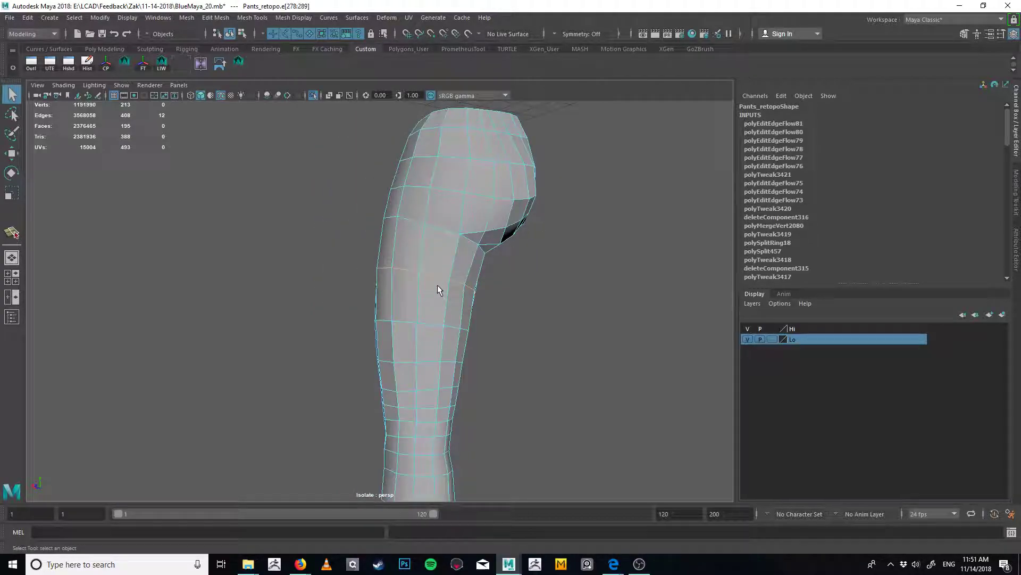
{"action": "left_click_drag", "start_coordinate": [470, 236], "coordinate": [425, 232], "text": "alt"}
Reposition the vertices at the outer end of the buttock fold and on the hip above it
{"action": "key", "text": "F9"}
{"action": "left_click", "coordinate": [449, 229]}
{"action": "key", "text": "w"}
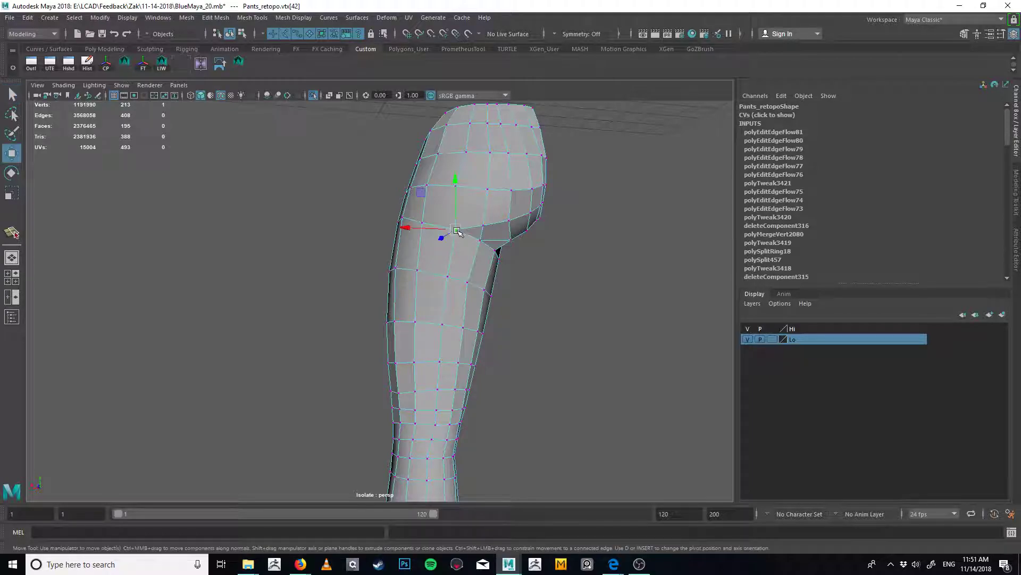
{"action": "left_click", "coordinate": [456, 186]}
{"action": "key", "text": "w"}
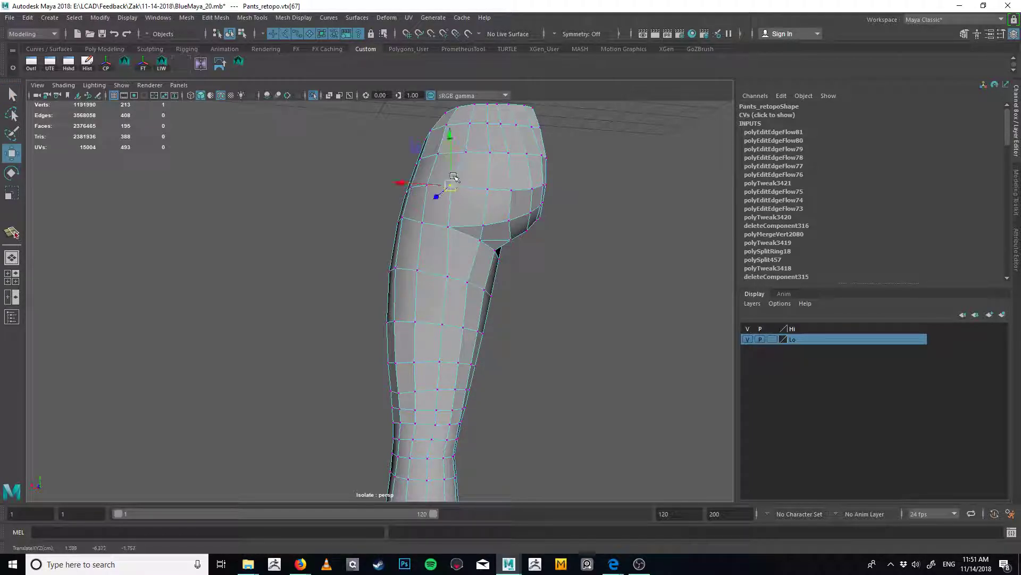
{"action": "left_click", "coordinate": [436, 156]}
Split the outer hip polygons beside the buttock with a new edge and merge the surplus vertex into its neighbour
{"action": "left_click_drag", "start_coordinate": [450, 193], "coordinate": [420, 215], "text": "alt"}
{"action": "key", "text": "y"}
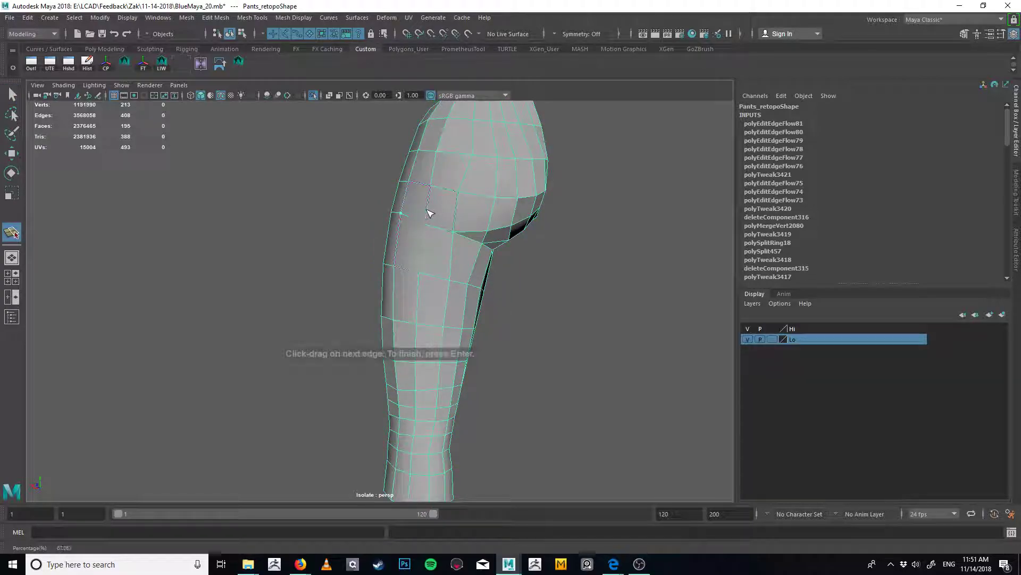
{"action": "key", "text": "Return"}
{"action": "left_click_drag", "start_coordinate": [476, 261], "coordinate": [437, 256], "text": "alt"}
{"action": "key", "text": "F9"}
{"action": "left_click", "coordinate": [418, 215]}
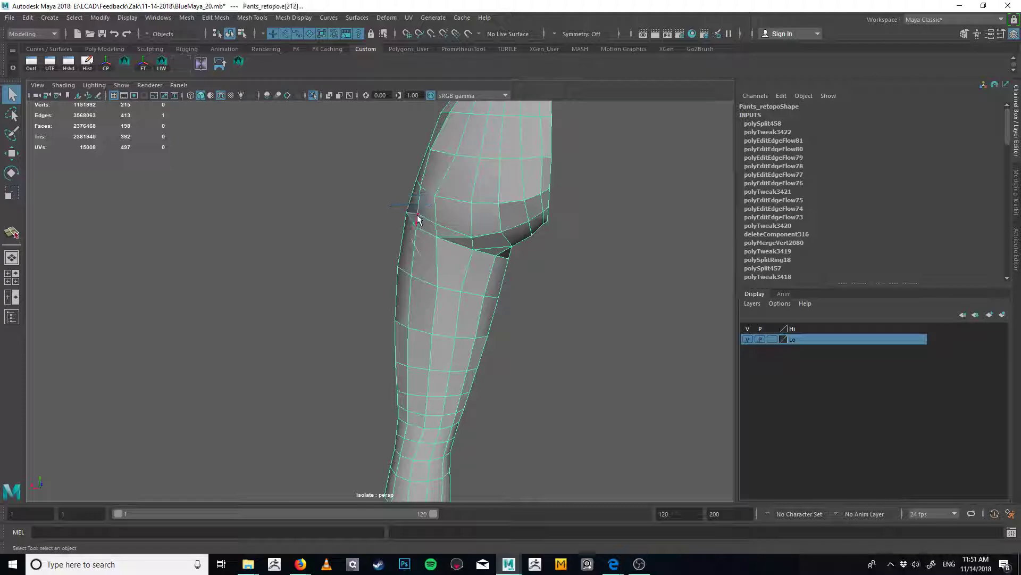
{"action": "key", "text": "w"}
{"action": "left_click_drag", "start_coordinate": [419, 214], "coordinate": [564, 255]}
{"action": "key", "text": "q"}
{"action": "key", "text": "m"}
{"action": "left_click", "coordinate": [436, 225]}
Reposition the vertices at the outer end of the buttock fold and delete the redundant edge under the buttock
{"action": "key", "text": "w"}
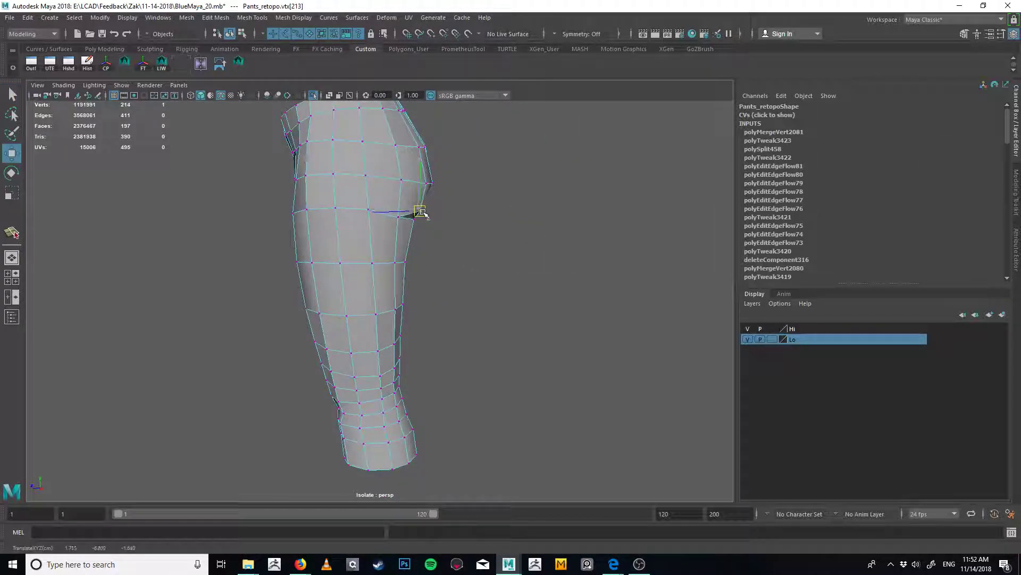
{"action": "key", "text": "w"}
{"action": "left_click_drag", "start_coordinate": [415, 220], "coordinate": [362, 212]}
{"action": "key", "text": "q"}
{"action": "key", "text": "F10"}
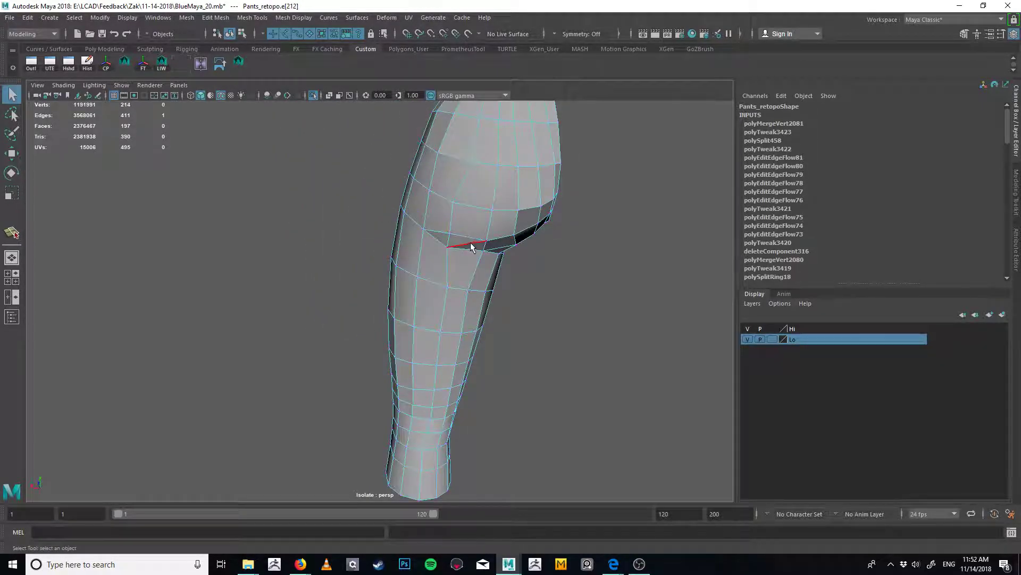
{"action": "left_click", "coordinate": [472, 246]}
{"action": "key", "text": "Delete"}
Apply Edit Edge Flow to two vertical edge loops running from the buttock fold down the back of the leg
{"action": "double_click", "coordinate": [448, 266]}
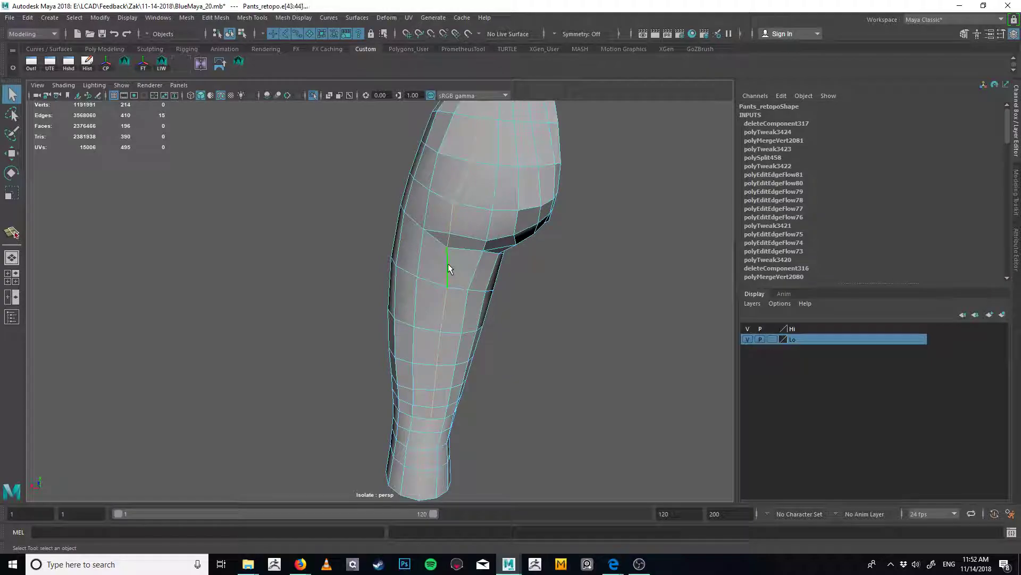
{"action": "left_click_drag", "start_coordinate": [489, 198], "coordinate": [468, 150], "text": "alt"}
{"action": "key", "text": "g"}
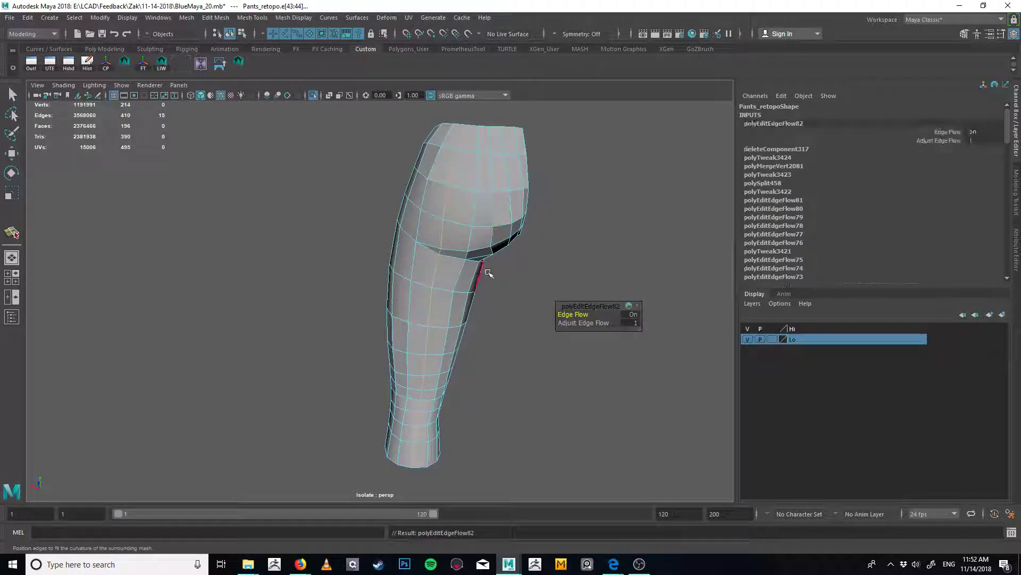
{"action": "left_click_drag", "start_coordinate": [486, 271], "coordinate": [443, 266], "text": "alt"}
{"action": "double_click", "coordinate": [460, 276]}
{"action": "key", "text": "g"}
Try to split the polygons under the buttock with a new edge toward the thigh, and undo the split
{"action": "key", "text": "ctrl+shift+x"}
{"action": "left_click", "coordinate": [435, 234]}
{"action": "left_click", "coordinate": [433, 256]}
{"action": "left_click", "coordinate": [433, 268]}
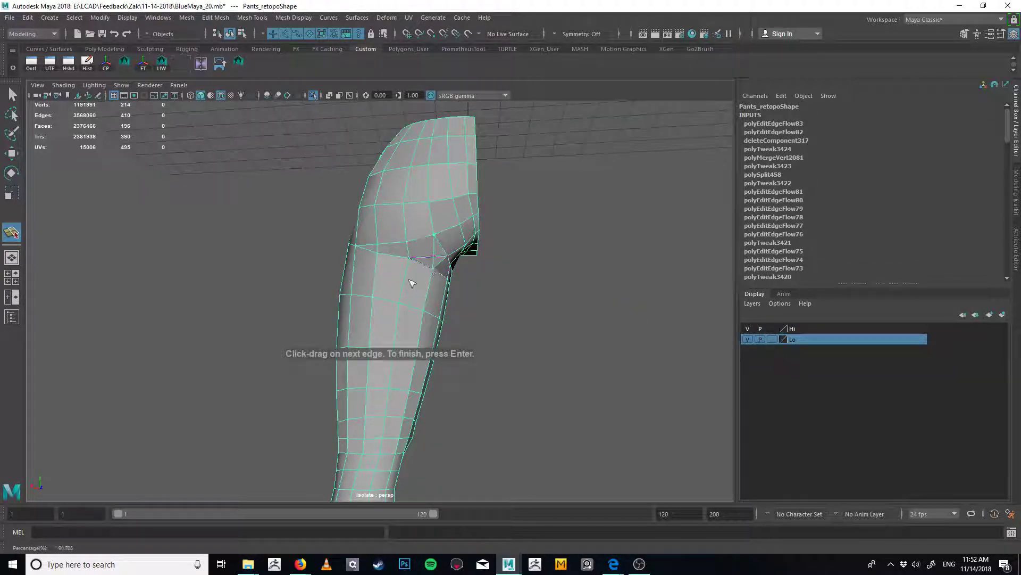
{"action": "key", "text": "Return"}
{"action": "left_click_drag", "start_coordinate": [446, 274], "coordinate": [434, 307], "text": "alt"}
{"action": "key", "text": "ctrl+z"}
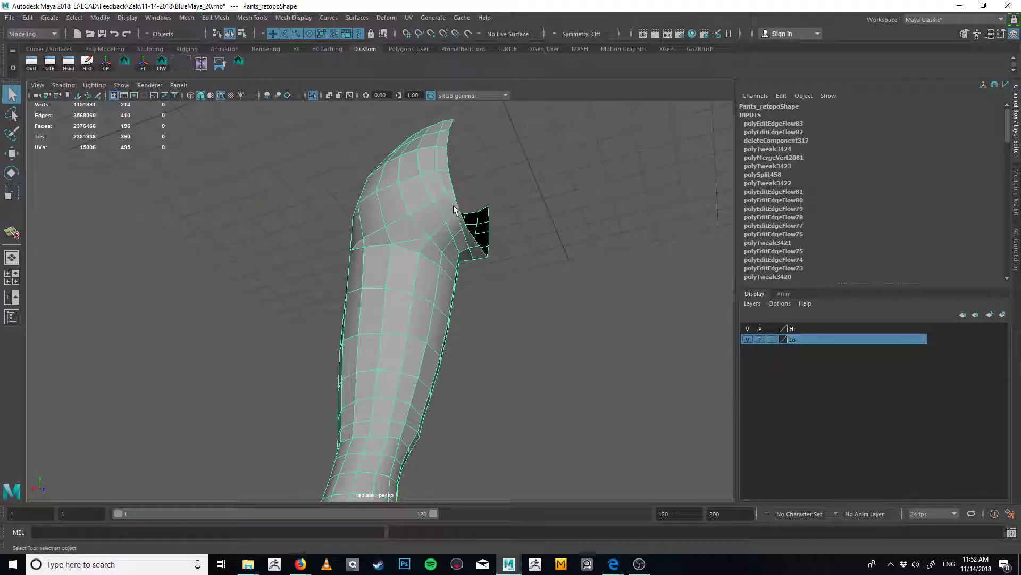
Split a new edge row across the lower buttock to the centre seam and delete the adjacent edge above the fold
{"action": "key", "text": "ctrl+shift+x"}
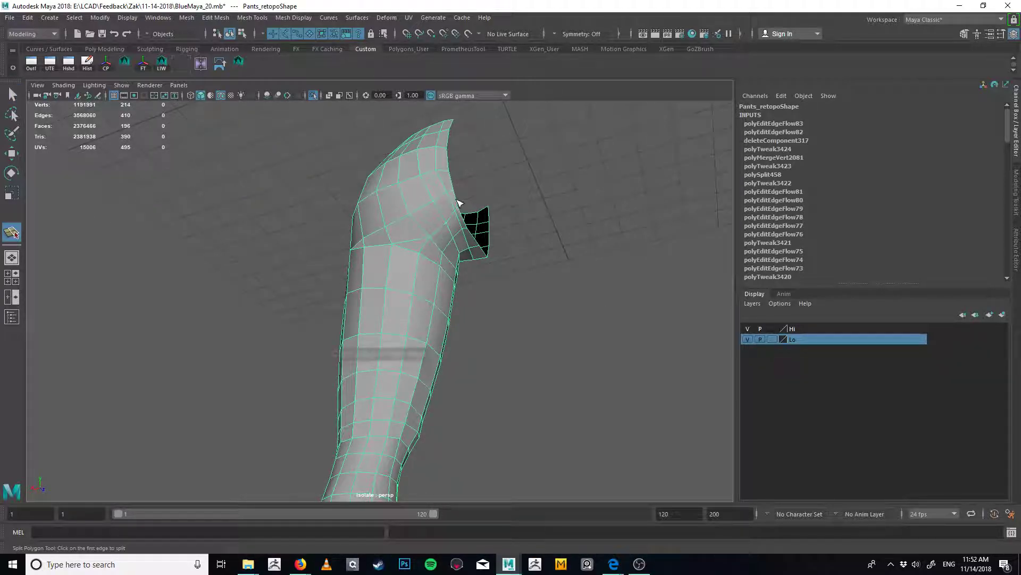
{"action": "key", "text": "Return"}
{"action": "left_click", "coordinate": [419, 238]}
{"action": "key", "text": "Delete"}
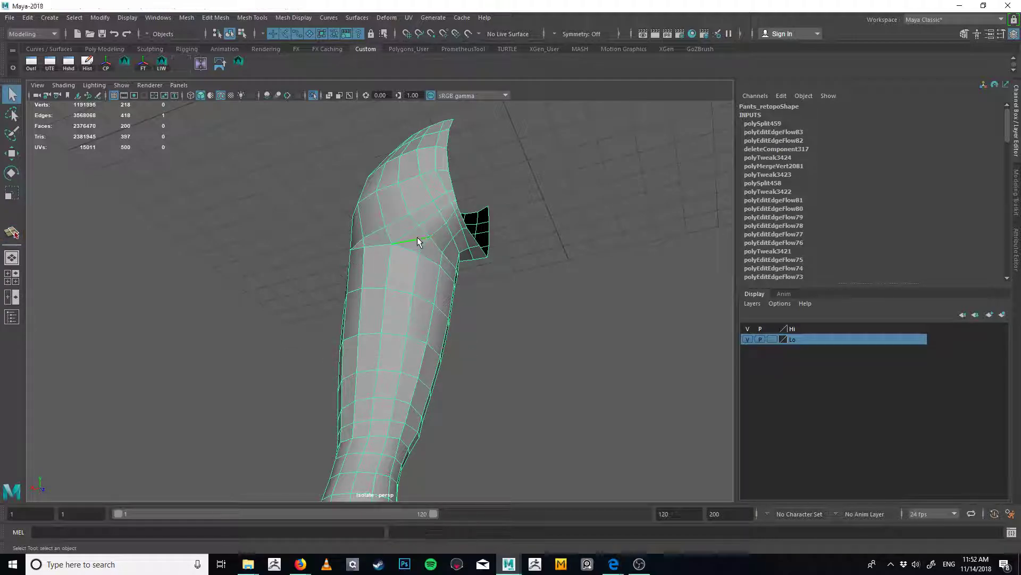
Apply Edit Edge Flow to the edges along the buttock fold and at its inner end
{"action": "left_click_drag", "start_coordinate": [445, 246], "coordinate": [441, 266], "text": "alt"}
{"action": "double_click", "coordinate": [416, 249]}
{"action": "key", "text": "g"}
{"action": "key", "text": "q"}
{"action": "left_click", "coordinate": [444, 268]}
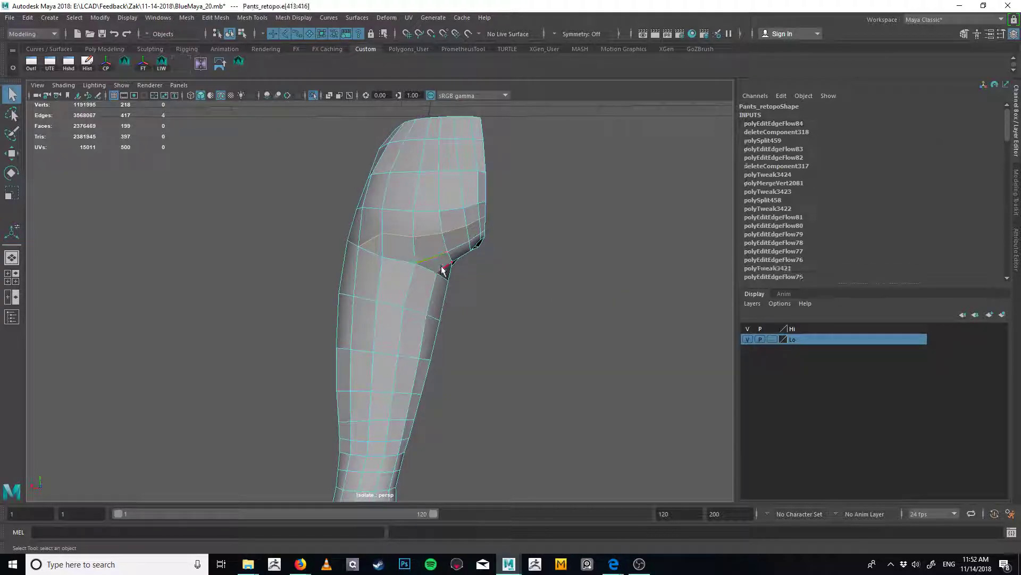
{"action": "key", "text": "g"}
{"action": "key", "text": "q"}
Smooth the edge row across the lower buttock with Edit Edge Flow, leaving out the edges on the outer hip
{"action": "double_click", "coordinate": [441, 221]}
{"action": "mouse_move", "coordinate": [420, 221]}
{"action": "left_mouse_down", "text": "alt"}
{"action": "mouse_move", "coordinate": [441, 217]}
{"action": "mouse_move", "coordinate": [413, 219]}
{"action": "left_mouse_up", "text": "alt"}
{"action": "double_click", "coordinate": [417, 223]}
{"action": "left_click_drag", "start_coordinate": [371, 173], "coordinate": [288, 357], "text": "ctrl"}
{"action": "key", "text": "g"}
{"action": "left_click_drag", "start_coordinate": [447, 276], "coordinate": [380, 287], "text": "alt"}
{"action": "left_click_drag", "start_coordinate": [423, 257], "coordinate": [472, 232], "text": "alt"}
{"action": "key", "text": "q"}
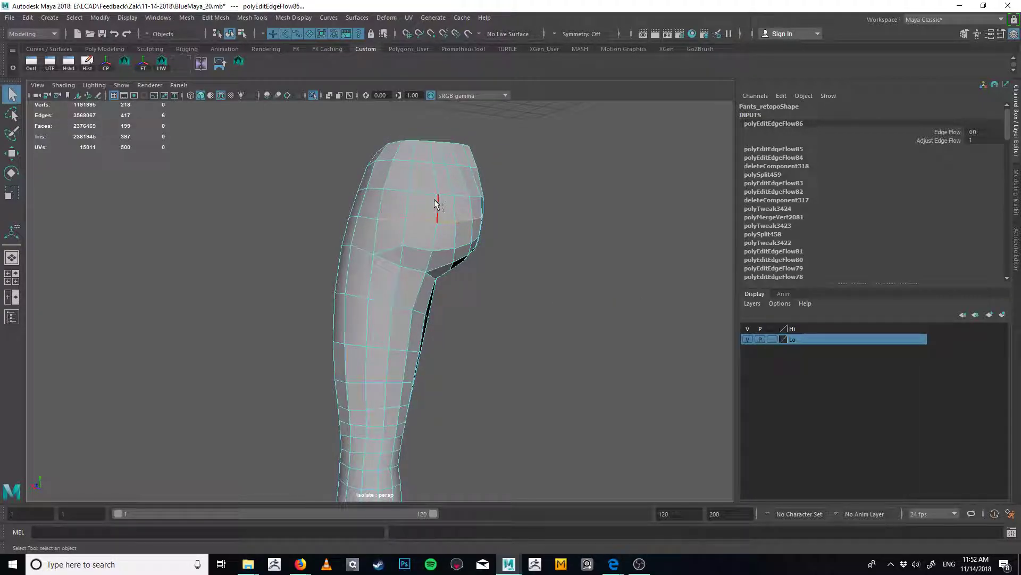
Apply Edit Edge Flow to a vertical loop over the buttock, undoing and reapplying it once
{"action": "double_click", "coordinate": [436, 207]}
{"action": "left_click_drag", "start_coordinate": [343, 234], "coordinate": [409, 256], "text": "alt"}
{"action": "key", "text": "g"}
{"action": "key", "text": "ctrl+z"}
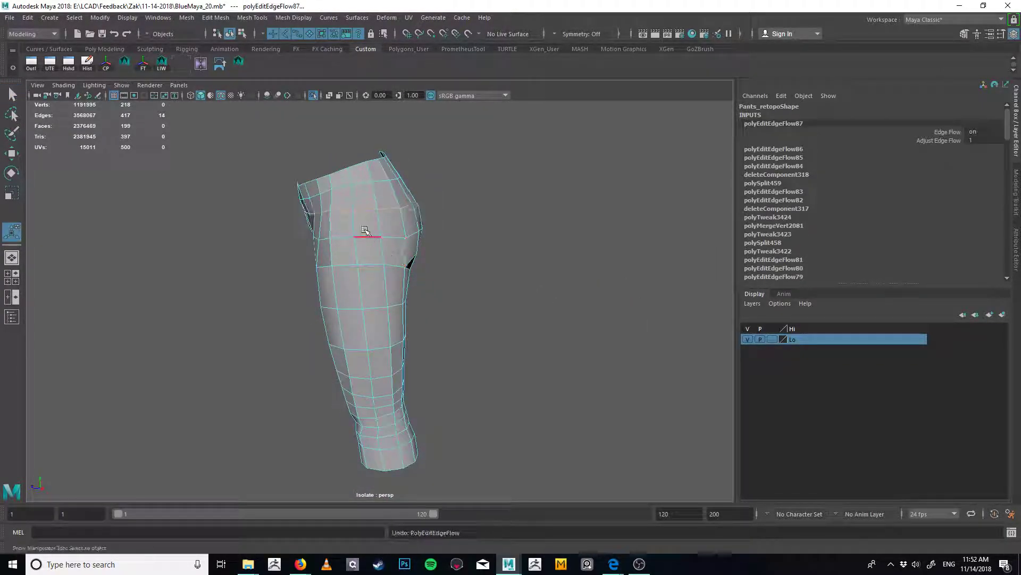
{"action": "key", "text": "g"}
{"action": "mouse_move", "coordinate": [370, 209]}
{"action": "left_mouse_down", "text": "alt"}
{"action": "mouse_move", "coordinate": [344, 221]}
{"action": "mouse_move", "coordinate": [387, 204]}
{"action": "mouse_move", "coordinate": [381, 194]}
{"action": "left_mouse_up", "text": "alt"}
Apply Edit Edge Flow to three successive vertical loops running down from the waist at the side of the hip
{"action": "key", "text": "q"}
{"action": "double_click", "coordinate": [384, 187]}
{"action": "key", "text": "g"}
{"action": "key", "text": "q"}
{"action": "double_click", "coordinate": [399, 184]}
{"action": "key", "text": "g"}
{"action": "key", "text": "q"}
{"action": "double_click", "coordinate": [413, 180]}
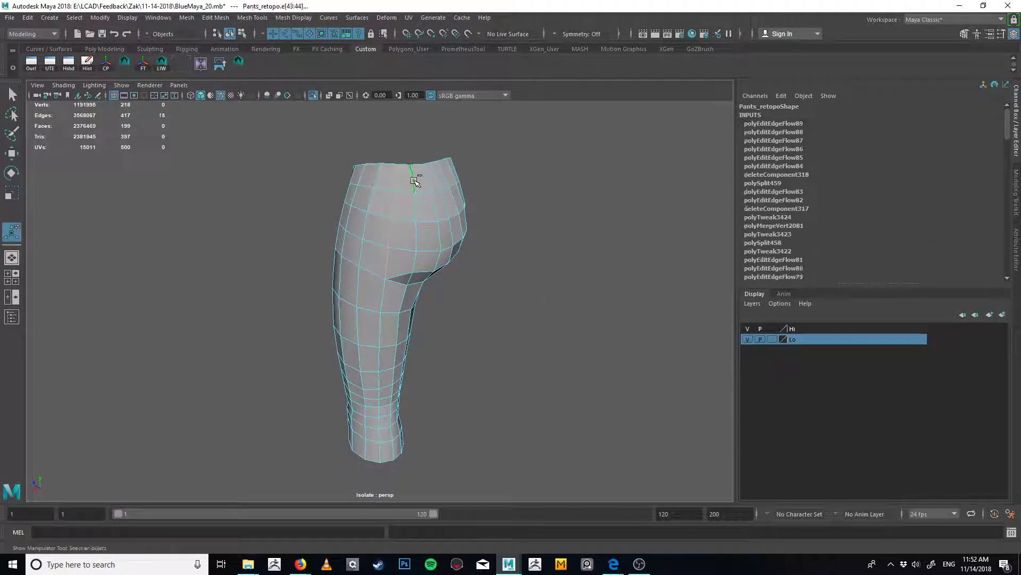
{"action": "key", "text": "g"}
{"action": "key", "text": "q"}
Smooth the remaining vertical loops on the upper buttock toward the back centre seam with Edit Edge Flow
{"action": "double_click", "coordinate": [425, 180]}
{"action": "left_click_drag", "start_coordinate": [471, 198], "coordinate": [442, 191], "text": "alt"}
{"action": "key", "text": "g"}
{"action": "key", "text": "q"}
{"action": "left_click", "coordinate": [440, 187]}
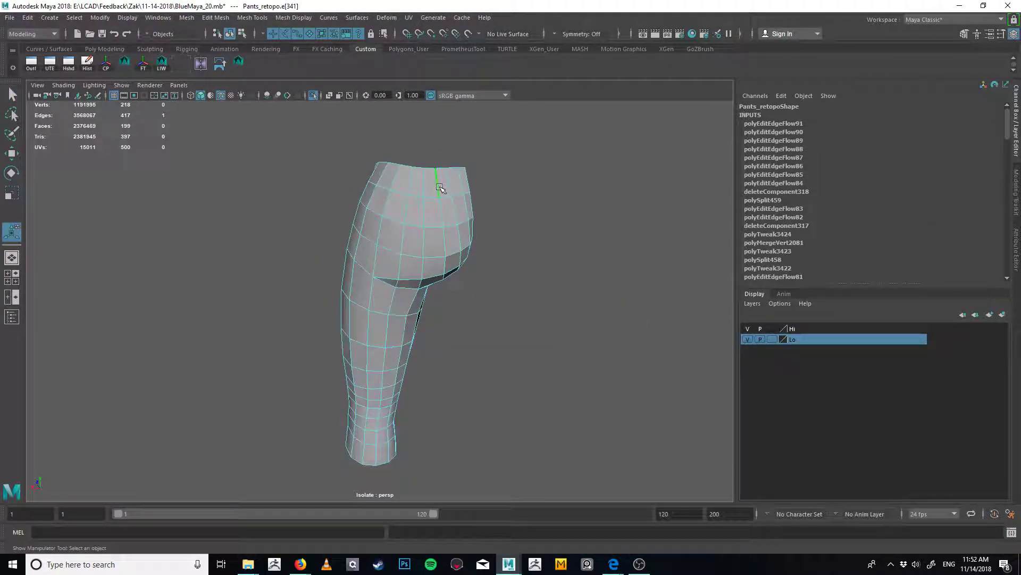
{"action": "left_click", "coordinate": [448, 181]}
{"action": "right_click_drag", "start_coordinate": [448, 181], "coordinate": [448, 180], "text": "shift"}
Apply Edit Edge Flow to the horizontal edge loops around the lower leg, knee and thigh
{"action": "left_click_drag", "start_coordinate": [450, 241], "coordinate": [436, 282], "text": "alt"}
{"action": "key", "text": "q"}
{"action": "double_click", "coordinate": [384, 323]}
{"action": "key", "text": "g"}
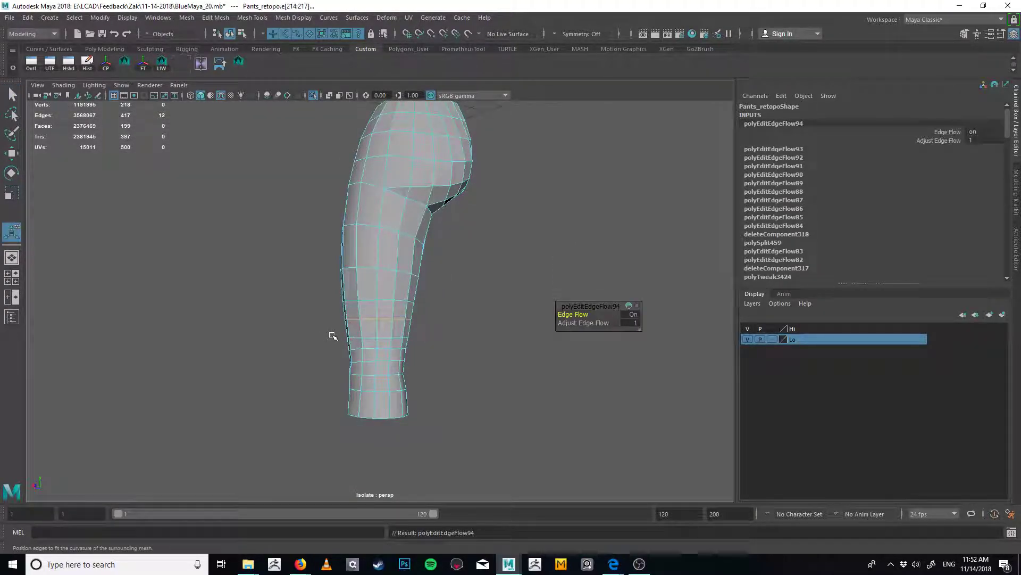
{"action": "left_click_drag", "start_coordinate": [331, 335], "coordinate": [422, 315], "text": "alt"}
{"action": "key", "text": "q"}
{"action": "double_click", "coordinate": [386, 301]}
{"action": "key", "text": "g"}
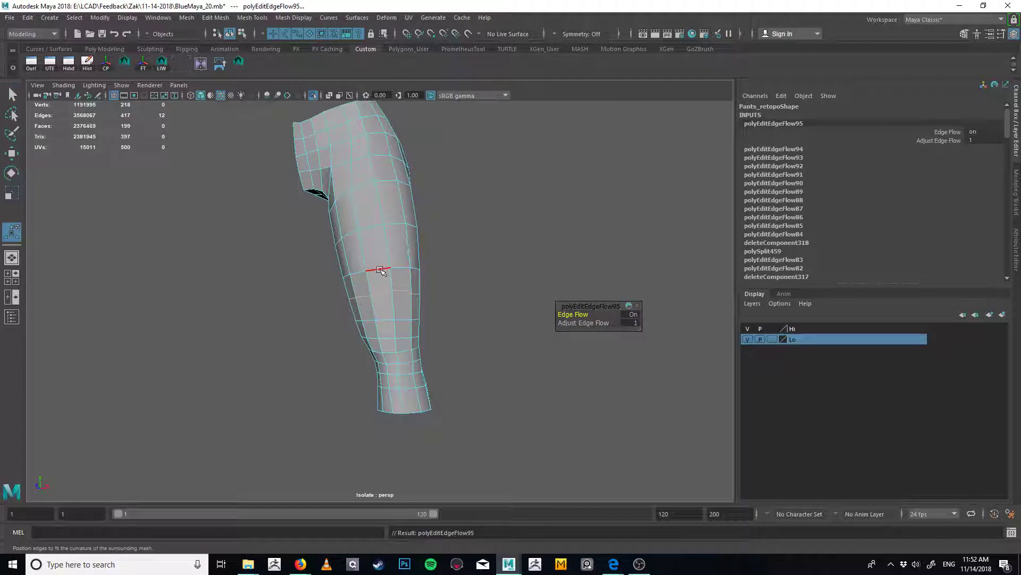
{"action": "left_click", "coordinate": [374, 228]}
{"action": "left_click", "coordinate": [367, 187]}
{"action": "key", "text": "q"}
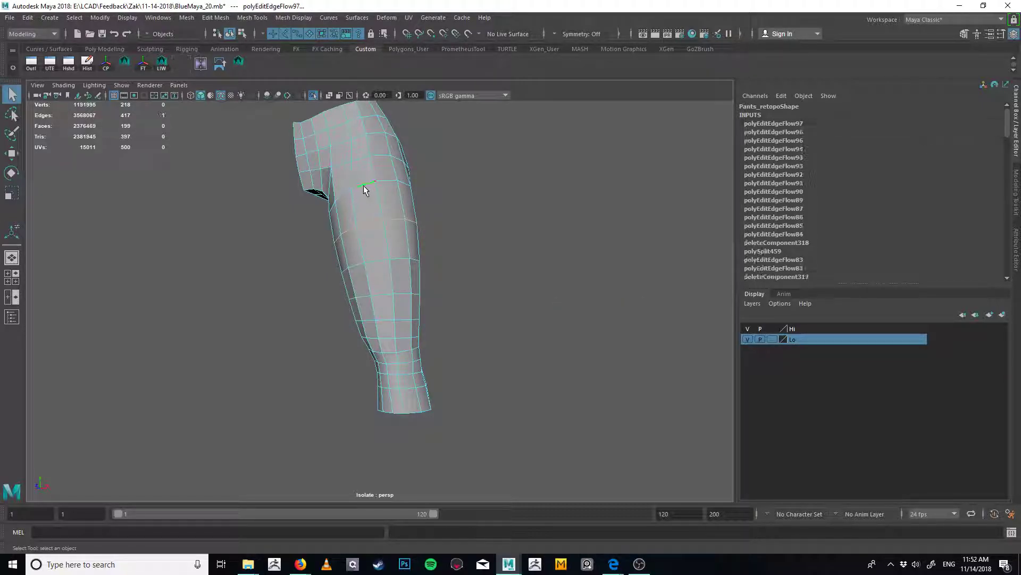
Try Edit Edge Flow on the upper thigh loop and a lower leg loop, and undo both applications
{"action": "double_click", "coordinate": [364, 186]}
{"action": "key", "text": "g"}
{"action": "left_click_drag", "start_coordinate": [376, 268], "coordinate": [408, 265], "text": "alt"}
{"action": "key", "text": "ctrl+z"}
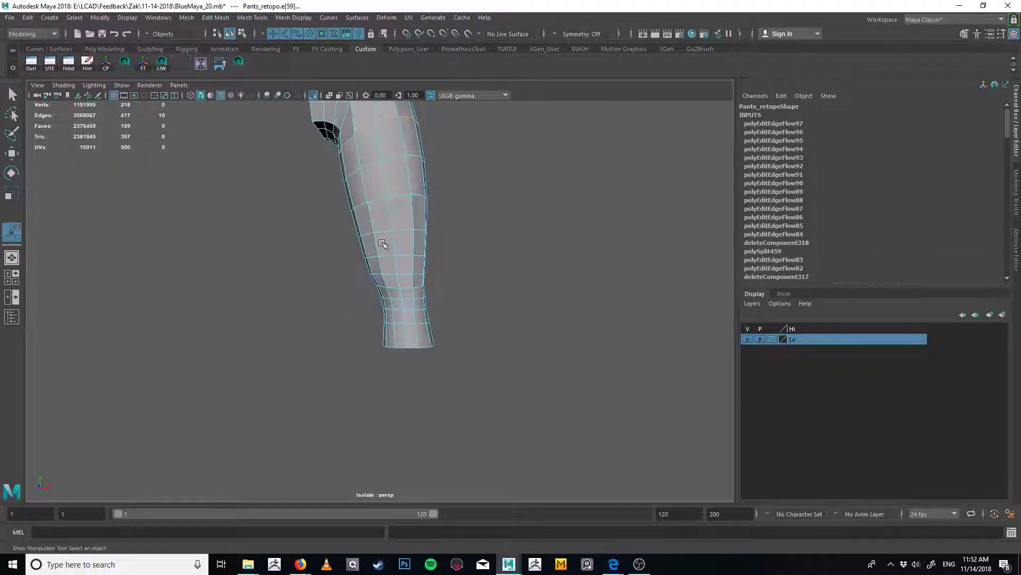
{"action": "key", "text": "g"}
{"action": "key", "text": "ctrl+z"}
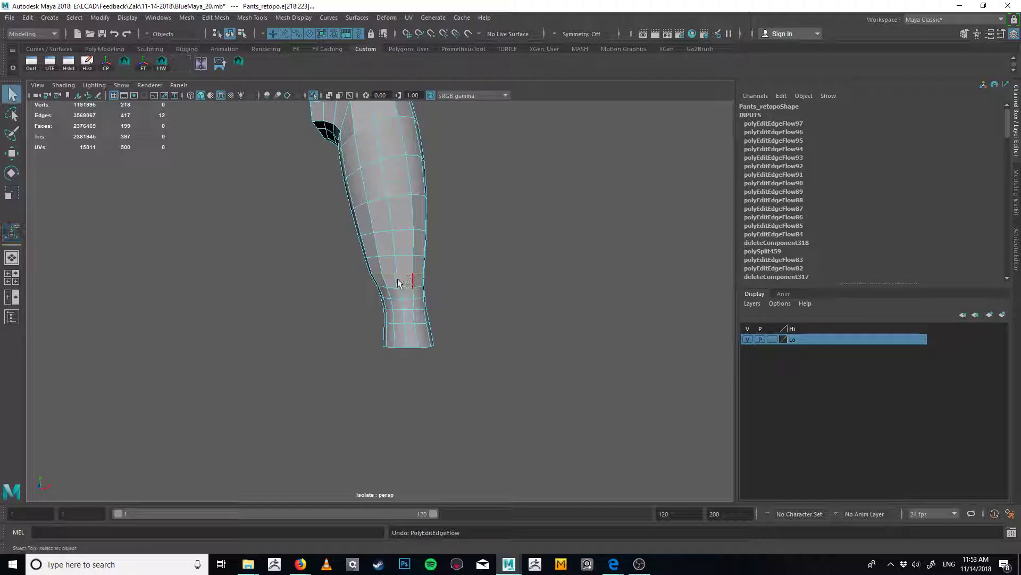
Return the retopo pants to object mode, end their isolation and delete their construction history
{"action": "right_click_drag", "start_coordinate": [398, 279], "coordinate": [401, 218]}
{"action": "left_click", "coordinate": [314, 95]}
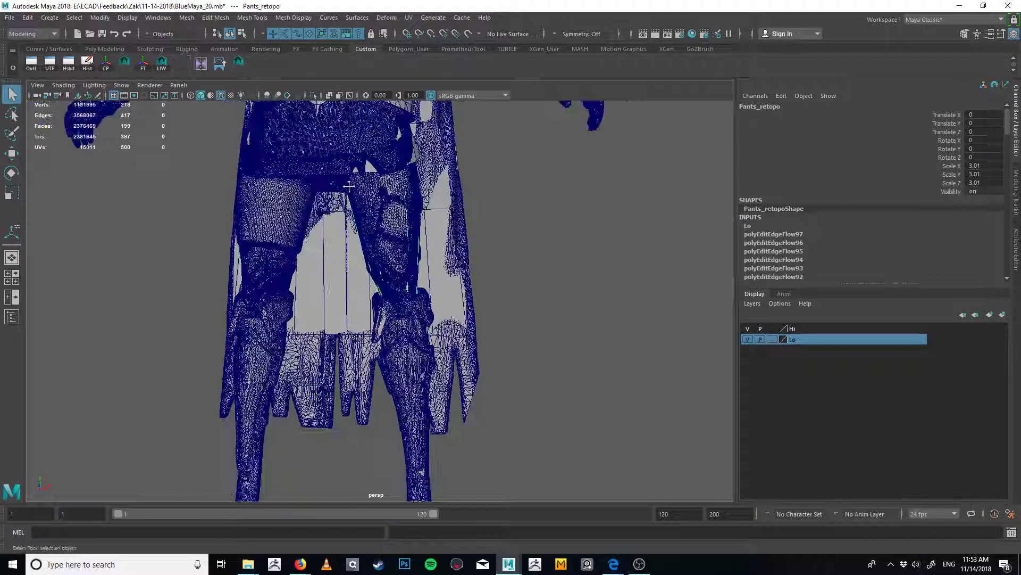
{"action": "left_click", "coordinate": [87, 64]}
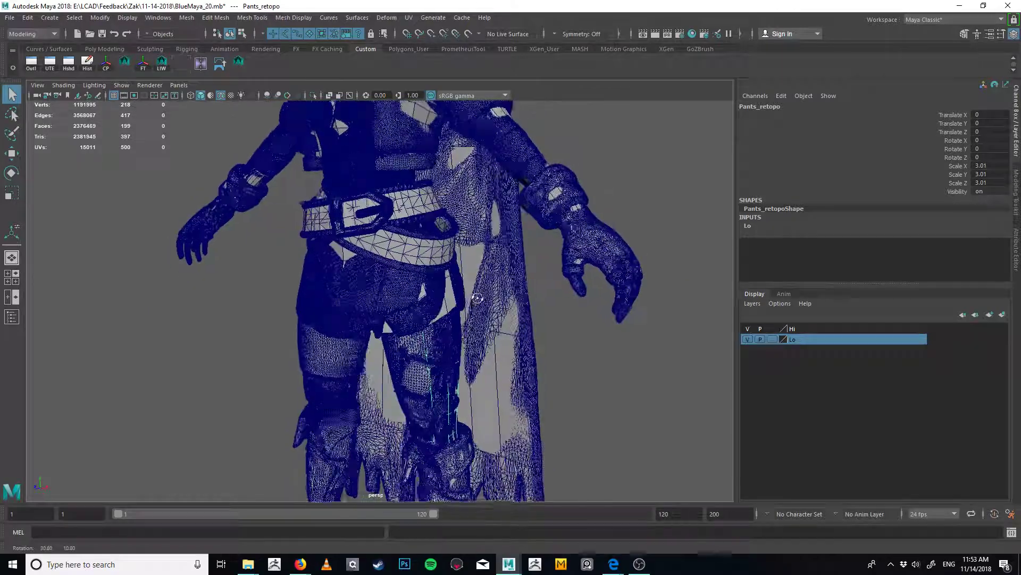
Hide the Hi layer and select the retopo gloves on the low-poly character
{"action": "left_click", "coordinate": [748, 330]}
{"action": "left_click_drag", "start_coordinate": [511, 340], "coordinate": [566, 341], "text": "alt"}
{"action": "key", "text": "f"}
{"action": "right_click_drag", "start_coordinate": [544, 340], "coordinate": [439, 298], "text": "alt"}
{"action": "middle_click_drag", "start_coordinate": [452, 309], "coordinate": [484, 365], "text": "alt"}
{"action": "left_click_drag", "start_coordinate": [483, 365], "coordinate": [492, 335], "text": "alt"}
{"action": "left_click", "coordinate": [511, 291]}
{"action": "scroll", "coordinate": [512, 296], "scroll_direction": "up", "scroll_amount": 8}
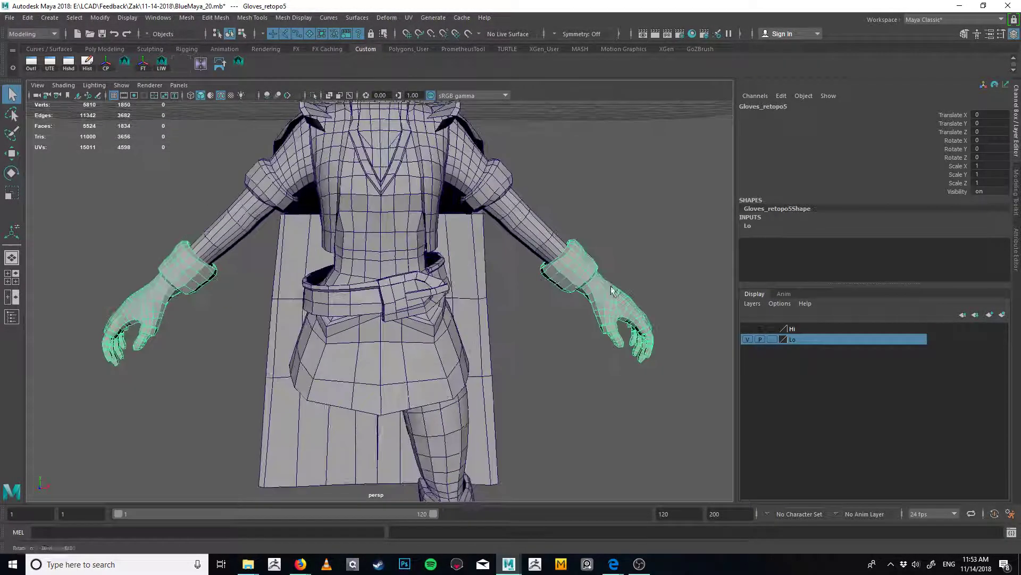
Reposition three vertices at the base of the thumb on the glove to even out the surrounding quads
{"action": "scroll", "coordinate": [470, 349], "scroll_direction": "up", "scroll_amount": 3}
{"action": "left_click_drag", "start_coordinate": [582, 376], "coordinate": [471, 288], "text": "alt"}
{"action": "middle_click_drag", "start_coordinate": [471, 288], "coordinate": [480, 266], "text": "alt"}
{"action": "right_click_drag", "start_coordinate": [480, 266], "coordinate": [549, 296], "text": "alt"}
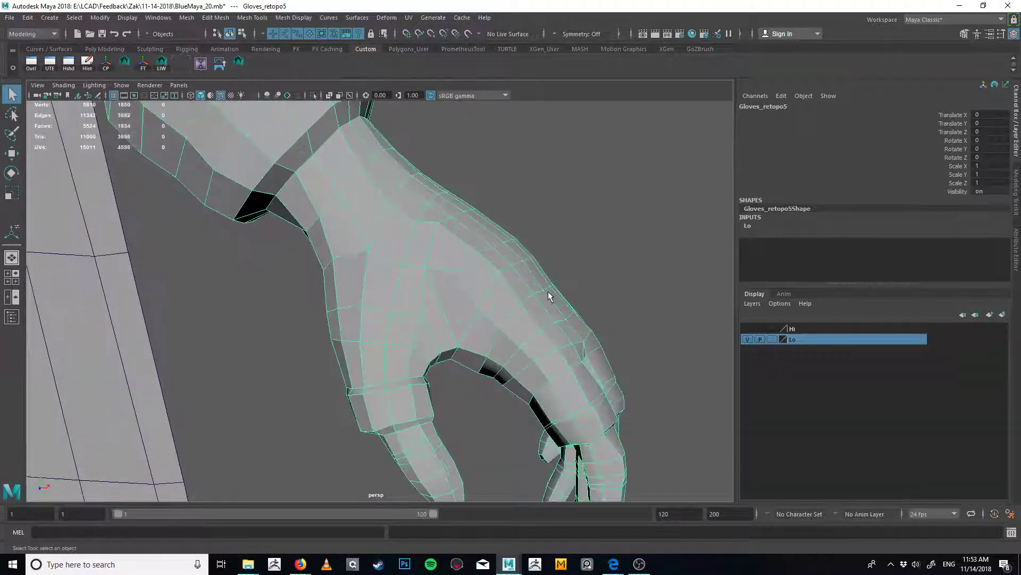
{"action": "right_click_drag", "start_coordinate": [434, 324], "coordinate": [395, 319]}
{"action": "left_click", "coordinate": [418, 316]}
{"action": "key", "text": "w"}
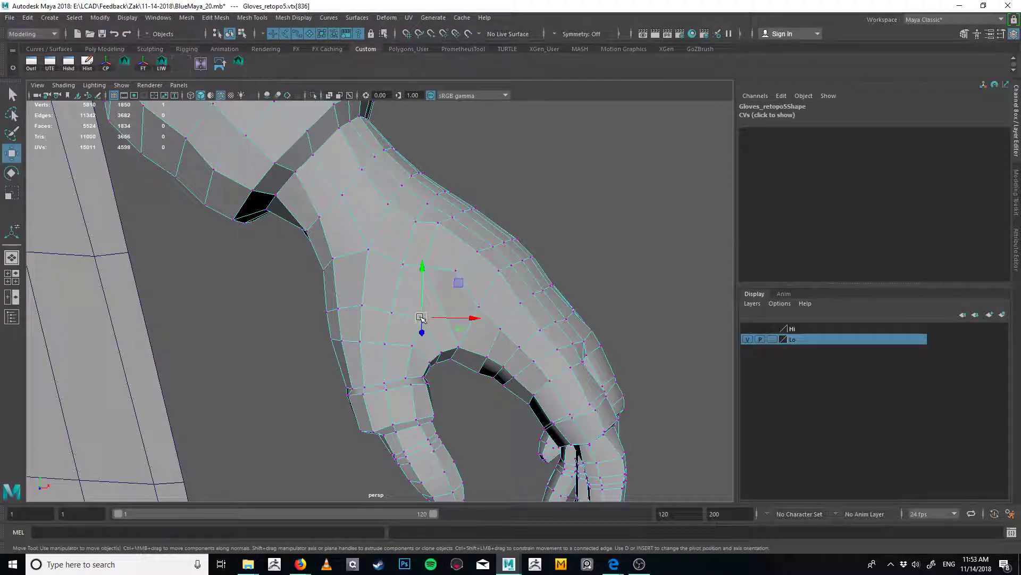
{"action": "left_click", "coordinate": [392, 313]}
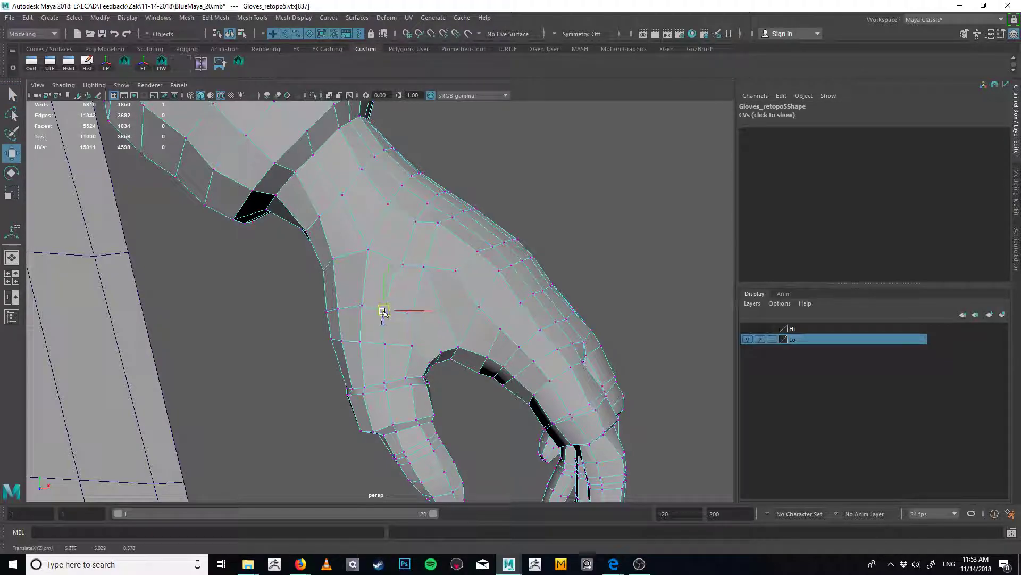
{"action": "left_click", "coordinate": [407, 345]}
{"action": "key", "text": "w"}
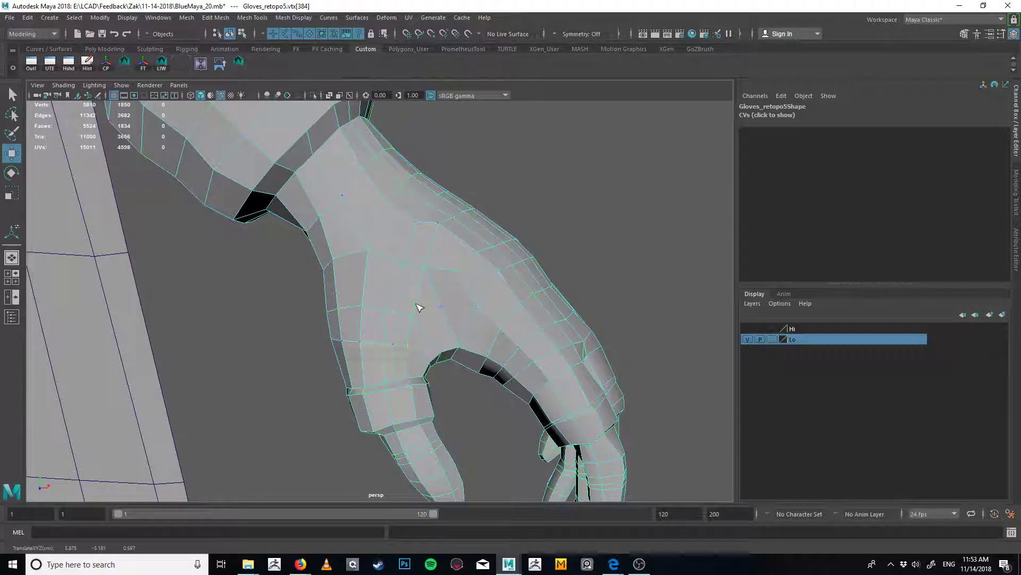
Split the polygons between the glove's thumb base and index finger with a new edge
{"action": "key", "text": "g"}
{"action": "left_click_drag", "start_coordinate": [416, 304], "coordinate": [442, 276]}
{"action": "key", "text": "Return"}
{"action": "key", "text": "w"}
{"action": "left_click_drag", "start_coordinate": [471, 308], "coordinate": [499, 297], "text": "alt"}
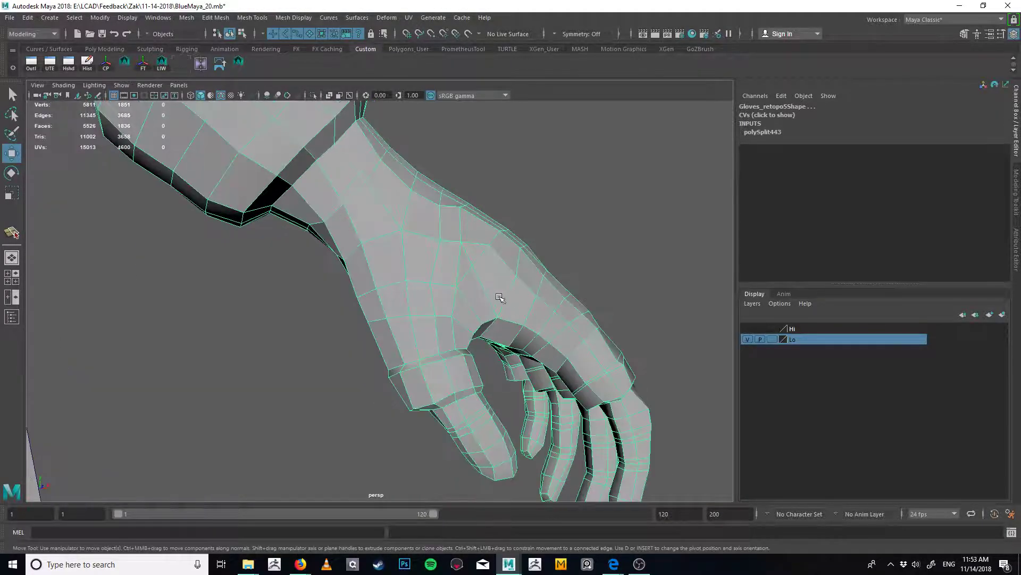
Try to adjust the new vertex beside the thumb base and the edge next to it, and undo the changes
{"action": "left_click", "coordinate": [475, 267]}
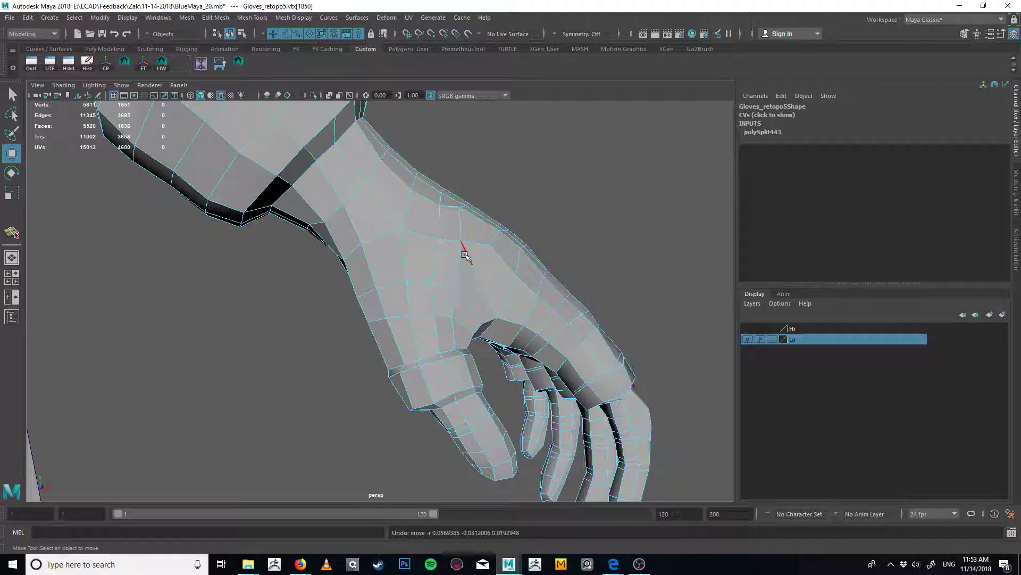
{"action": "left_click", "coordinate": [464, 255]}
{"action": "right_click_drag", "start_coordinate": [464, 255], "coordinate": [481, 271], "text": "shift"}
{"action": "key", "text": "ctrl+z"}
{"action": "key", "text": "ctrl+z"}
{"action": "key", "text": "q"}
Examine the edge loops on the glove's thumb, thumb cuff and index finger cuff from several angles
{"action": "left_click_drag", "start_coordinate": [488, 269], "coordinate": [476, 404], "text": "alt"}
{"action": "right_click_drag", "start_coordinate": [468, 443], "coordinate": [461, 422]}
{"action": "left_click", "coordinate": [462, 416]}
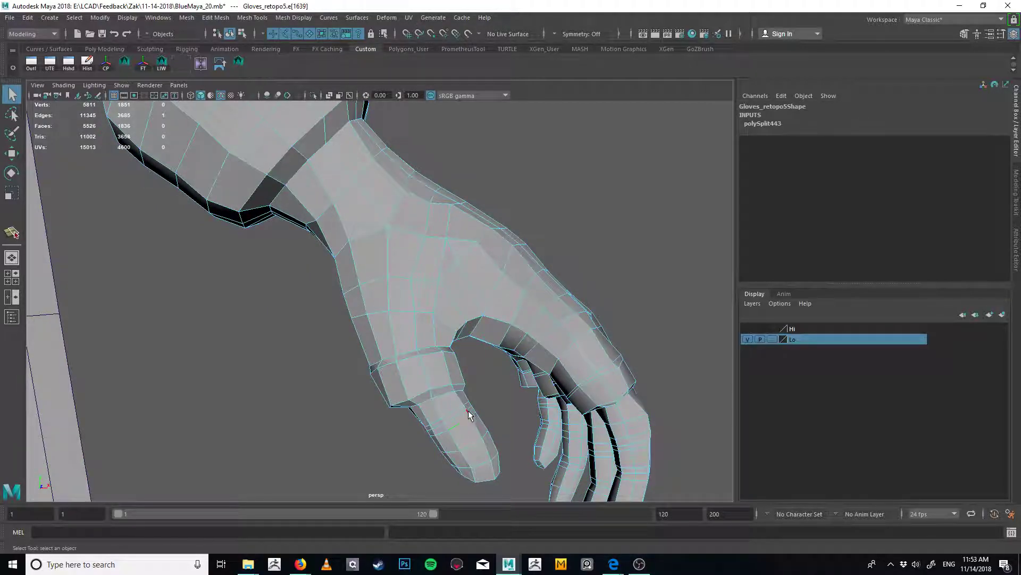
{"action": "middle_click_drag", "start_coordinate": [463, 414], "coordinate": [453, 359], "text": "alt"}
{"action": "double_click", "coordinate": [450, 365]}
{"action": "left_click_drag", "start_coordinate": [458, 380], "coordinate": [440, 339], "text": "alt"}
{"action": "left_click_drag", "start_coordinate": [499, 359], "coordinate": [452, 322], "text": "alt"}
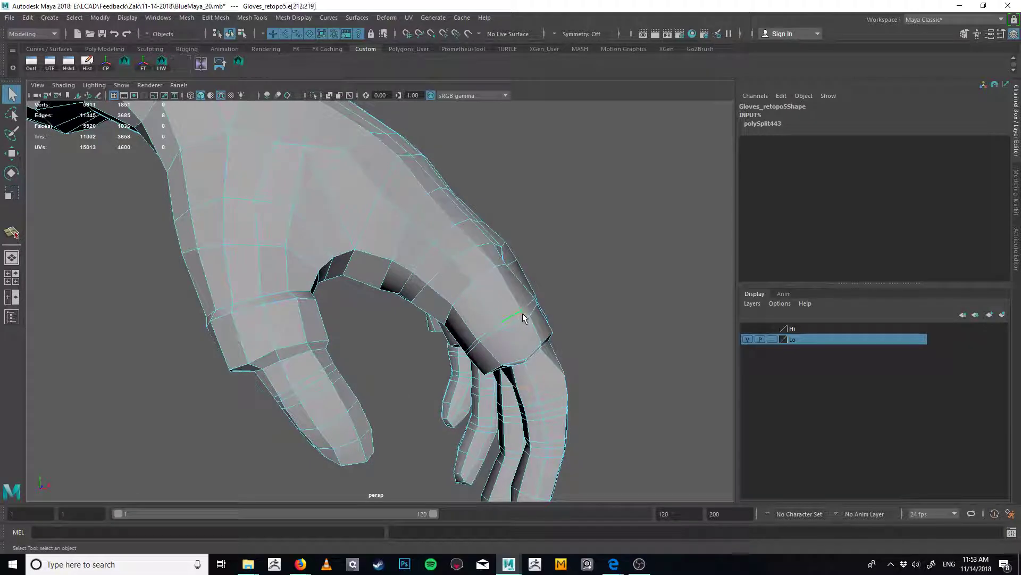
{"action": "mouse_move", "coordinate": [523, 318]}
{"action": "left_mouse_down", "text": "alt"}
{"action": "mouse_move", "coordinate": [447, 338]}
{"action": "mouse_move", "coordinate": [401, 329]}
{"action": "mouse_move", "coordinate": [478, 290]}
{"action": "mouse_move", "coordinate": [562, 303]}
{"action": "mouse_move", "coordinate": [565, 235]}
{"action": "mouse_move", "coordinate": [484, 235]}
{"action": "mouse_move", "coordinate": [407, 289]}
{"action": "mouse_move", "coordinate": [468, 298]}
{"action": "mouse_move", "coordinate": [444, 289]}
{"action": "mouse_move", "coordinate": [521, 260]}
{"action": "mouse_move", "coordinate": [612, 292]}
{"action": "mouse_move", "coordinate": [568, 334]}
{"action": "mouse_move", "coordinate": [479, 319]}
{"action": "mouse_move", "coordinate": [521, 331]}
{"action": "left_mouse_up", "text": "alt"}
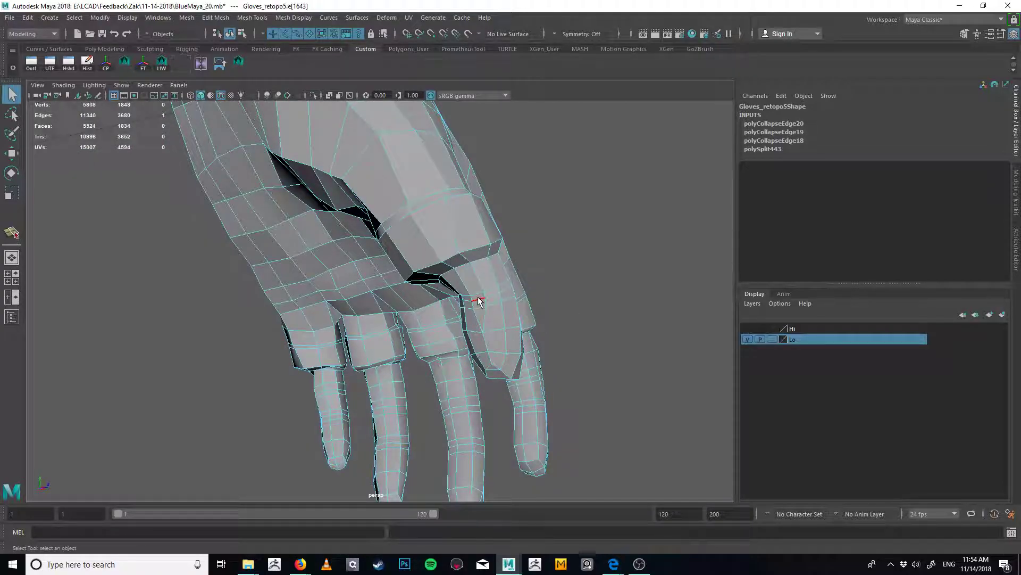
Collapse another set of surplus edges on the glove's thumb
{"action": "key", "text": "g"}
{"action": "right_click_drag", "start_coordinate": [482, 301], "coordinate": [483, 240], "text": "alt"}
{"action": "middle_click_drag", "start_coordinate": [483, 240], "coordinate": [462, 341], "text": "alt"}
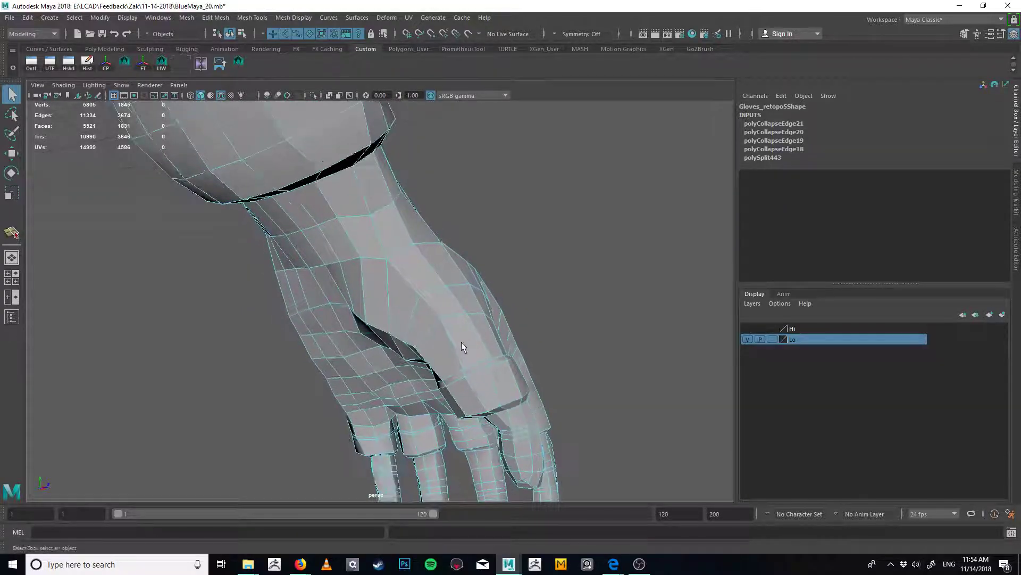
Try to collapse an edge loop running along the glove's wrist and thumb, and undo the collapse
{"action": "left_click_drag", "start_coordinate": [473, 341], "coordinate": [458, 370], "text": "alt"}
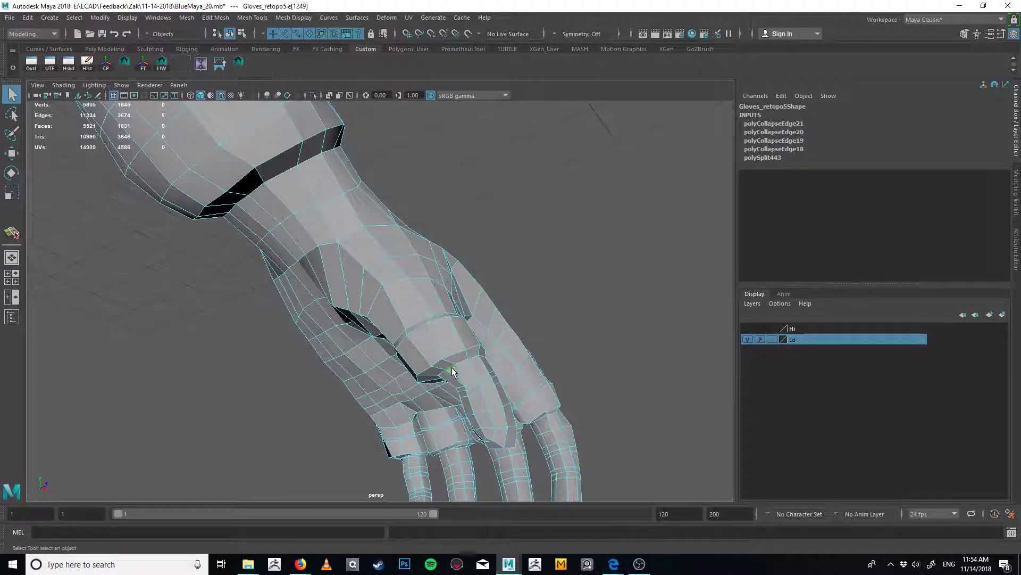
{"action": "double_click", "coordinate": [452, 368]}
{"action": "right_click_drag", "start_coordinate": [451, 364], "coordinate": [349, 235], "text": "alt"}
{"action": "middle_click_drag", "start_coordinate": [349, 235], "coordinate": [439, 341], "text": "alt"}
{"action": "left_click_drag", "start_coordinate": [441, 214], "coordinate": [408, 249], "text": "alt"}
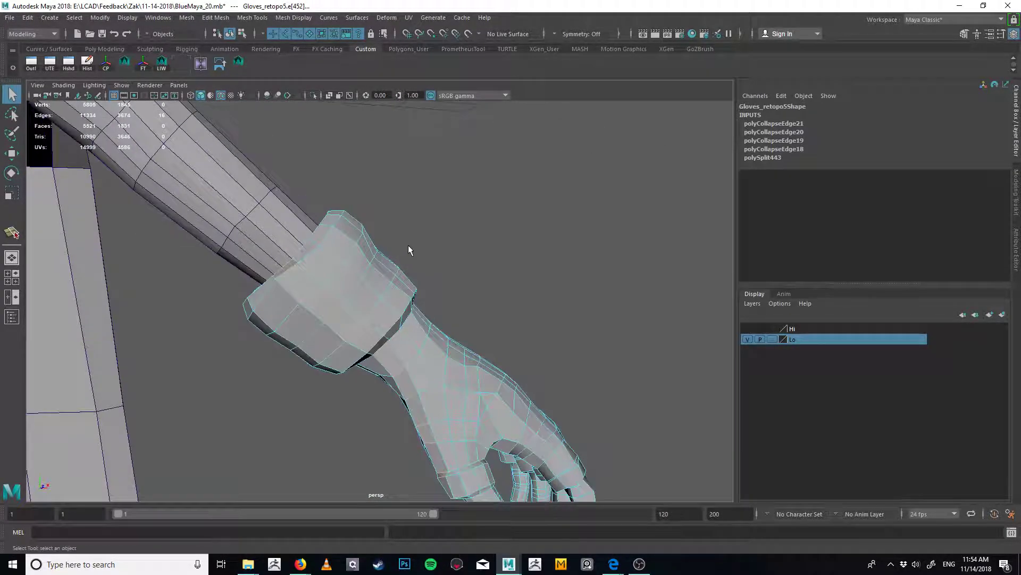
{"action": "left_click_drag", "start_coordinate": [439, 306], "coordinate": [366, 219], "text": "alt"}
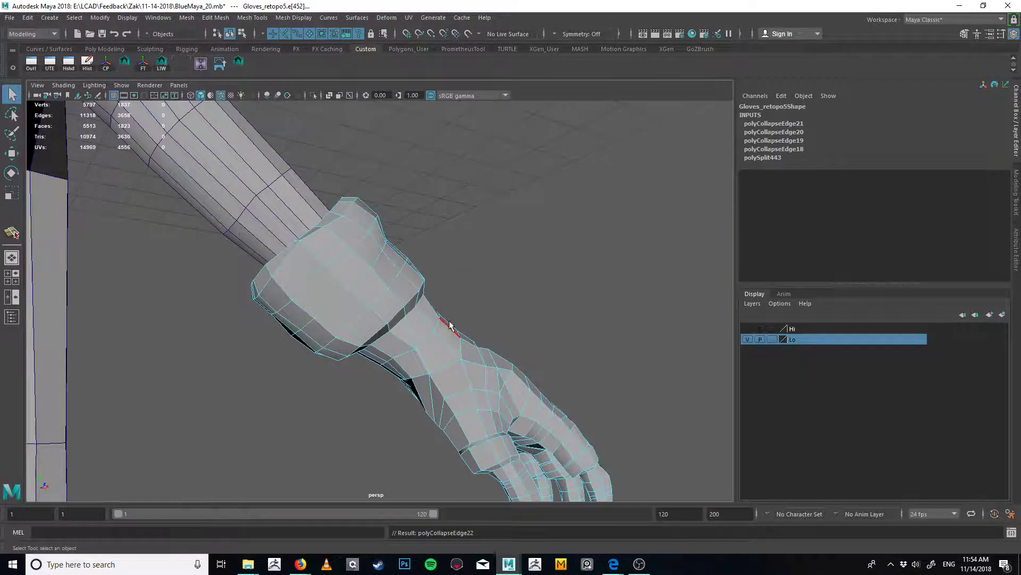
{"action": "key", "text": "ctrl+z"}
Collapse a surplus edge on the thumb side of the glove near the thumb cuff
{"action": "left_click_drag", "start_coordinate": [478, 338], "coordinate": [541, 321], "text": "alt"}
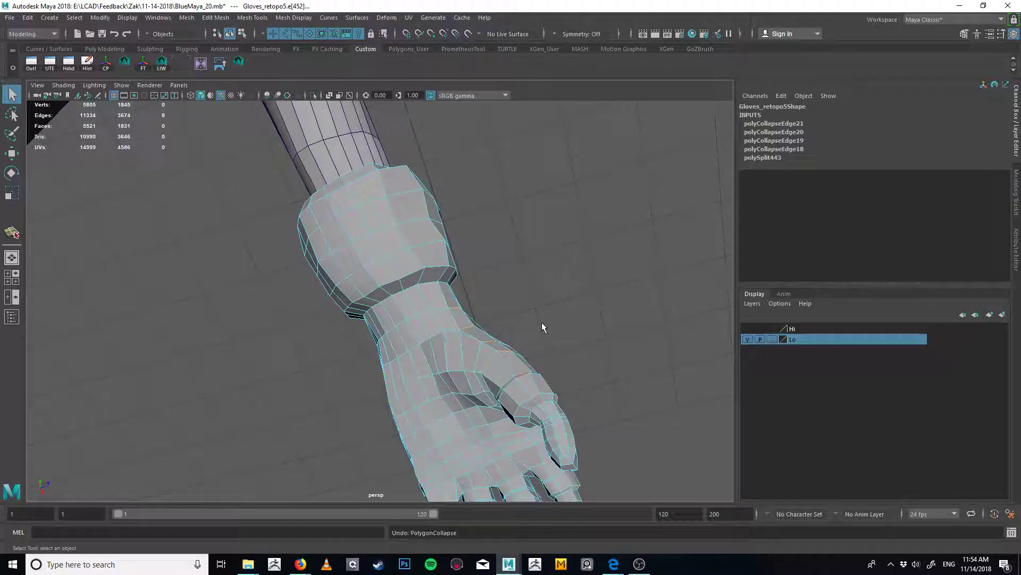
{"action": "left_click", "coordinate": [542, 396]}
{"action": "scroll", "coordinate": [542, 334], "scroll_direction": "up", "scroll_amount": 3}
{"action": "key", "text": "g"}
{"action": "scroll", "coordinate": [479, 367], "scroll_direction": "down", "scroll_amount": 3}
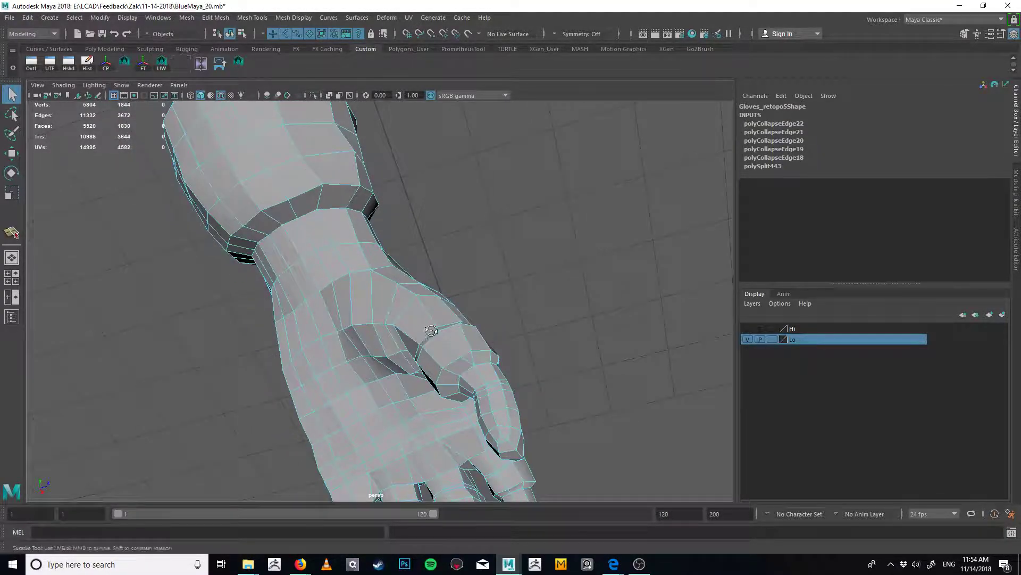
Collapse another surplus edge on the back of the glove between the wrist and the thumb base
{"action": "left_click_drag", "start_coordinate": [429, 330], "coordinate": [323, 382], "text": "alt"}
{"action": "middle_click_drag", "start_coordinate": [323, 381], "coordinate": [355, 365], "text": "alt"}
{"action": "right_click_drag", "start_coordinate": [354, 365], "coordinate": [417, 381], "text": "alt"}
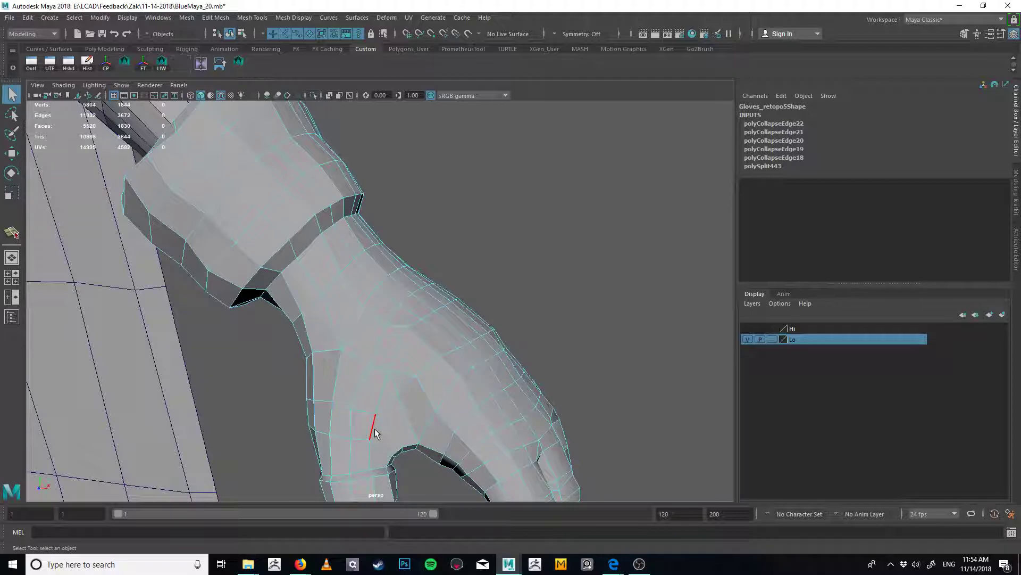
{"action": "left_click_drag", "start_coordinate": [405, 422], "coordinate": [419, 426], "text": "alt"}
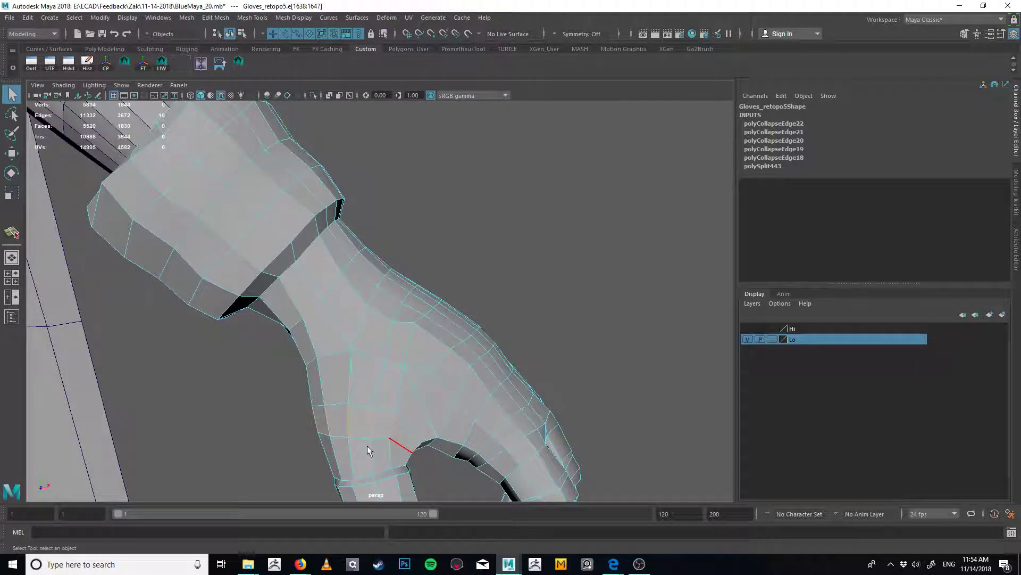
{"action": "mouse_move", "coordinate": [416, 410]}
{"action": "left_mouse_down", "text": "alt"}
{"action": "mouse_move", "coordinate": [369, 370]}
{"action": "mouse_move", "coordinate": [415, 392]}
{"action": "mouse_move", "coordinate": [407, 371]}
{"action": "mouse_move", "coordinate": [478, 355]}
{"action": "mouse_move", "coordinate": [446, 361]}
{"action": "left_mouse_up", "text": "alt"}
{"action": "left_click", "coordinate": [407, 371]}
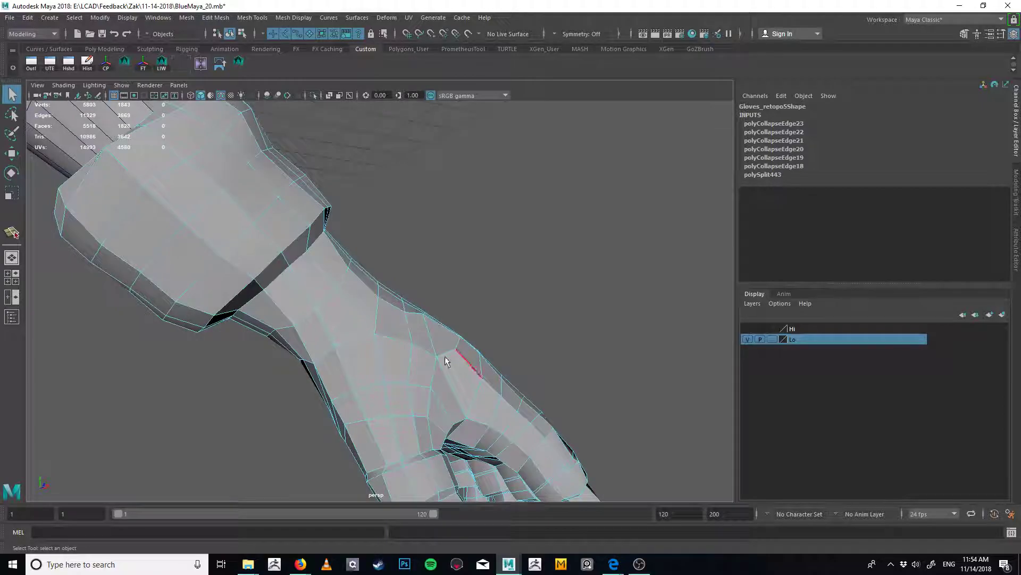
Smooth the edge above the thumb base on the back of the glove with Edit Edge Flow
{"action": "left_click", "coordinate": [409, 337]}
{"action": "key", "text": "shift+e"}
{"action": "left_click", "coordinate": [386, 337]}
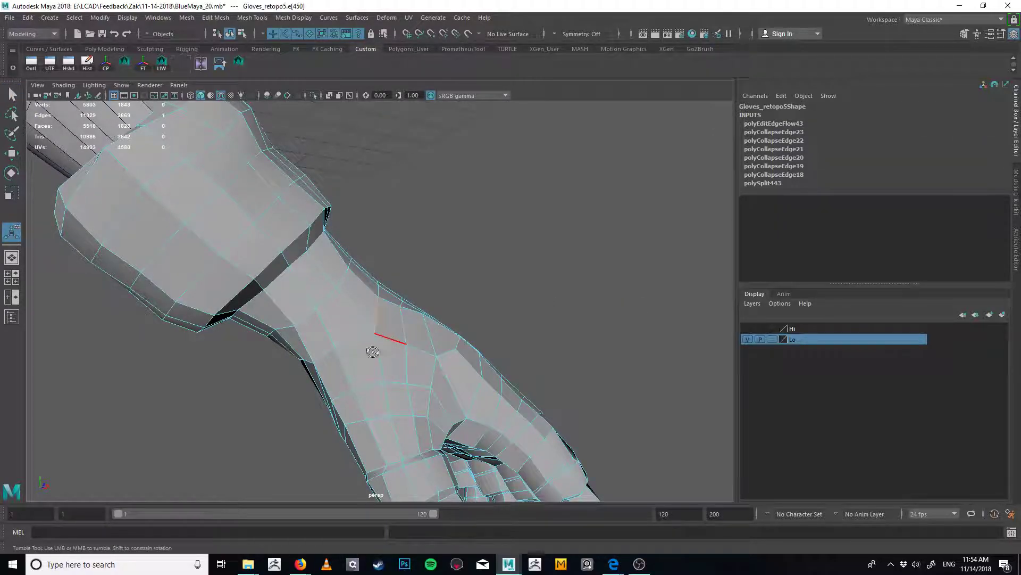
{"action": "left_click_drag", "start_coordinate": [374, 351], "coordinate": [395, 310], "text": "alt"}
{"action": "left_click_drag", "start_coordinate": [416, 344], "coordinate": [407, 317], "text": "alt"}
Split a polygon on the back of the thumb base with a new edge and adjust the neighbouring vertex
{"action": "key", "text": "q"}
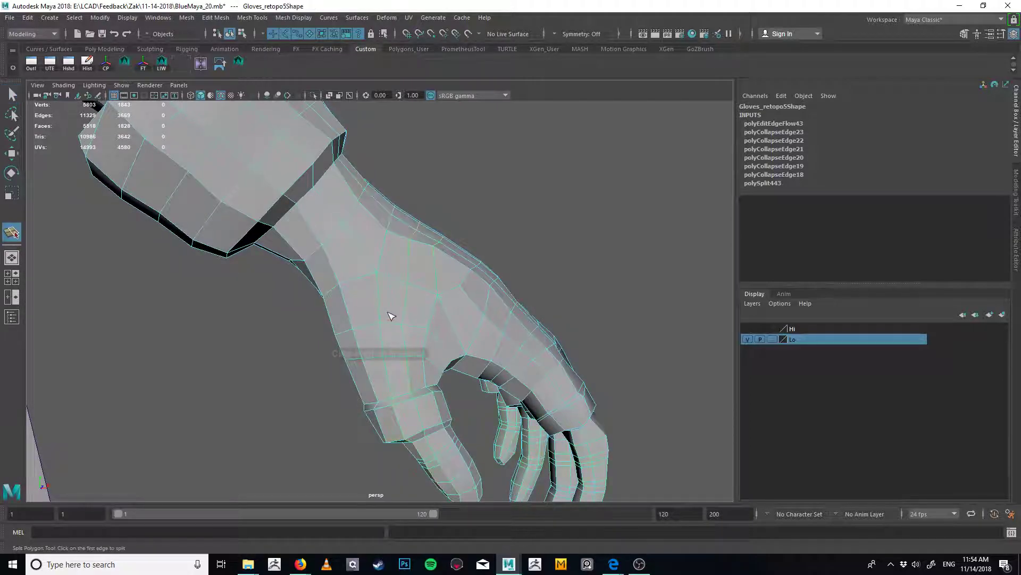
{"action": "key", "text": "q"}
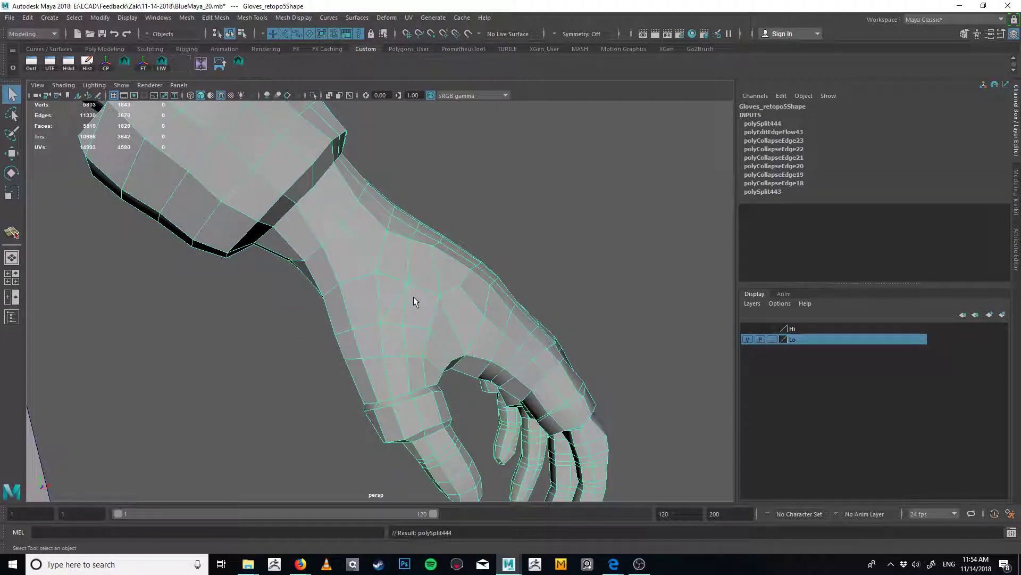
{"action": "left_click_drag", "start_coordinate": [402, 329], "coordinate": [419, 311], "text": "alt"}
{"action": "right_click_drag", "start_coordinate": [419, 311], "coordinate": [387, 303]}
{"action": "left_click", "coordinate": [379, 279]}
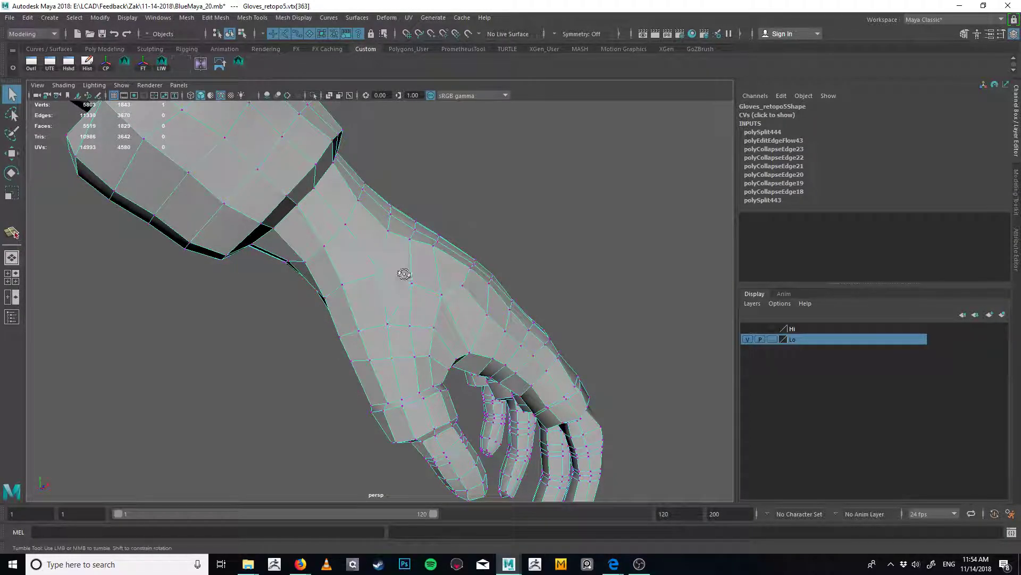
{"action": "left_click_drag", "start_coordinate": [404, 273], "coordinate": [384, 258], "text": "alt"}
{"action": "key", "text": "w"}
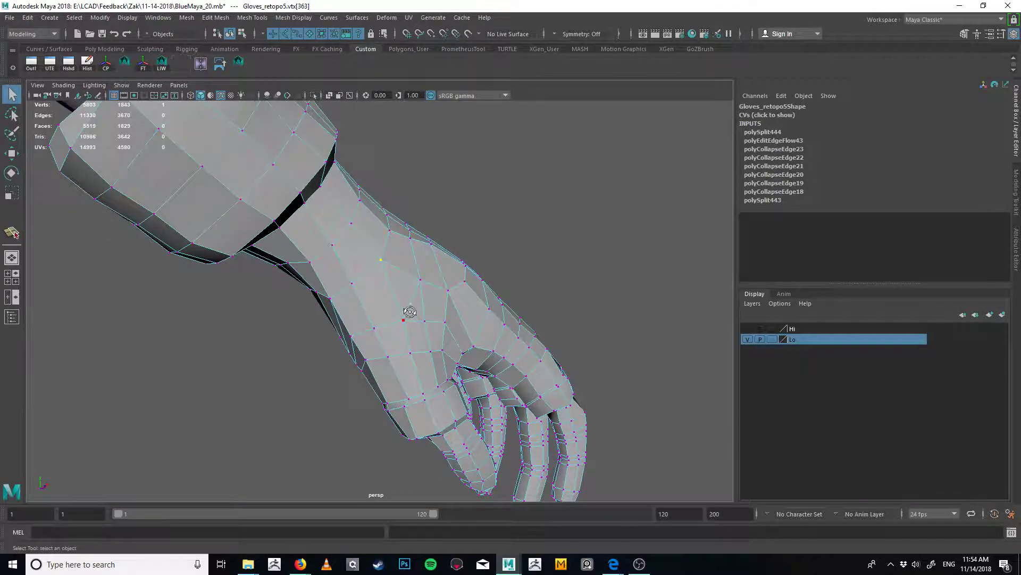
{"action": "left_click_drag", "start_coordinate": [410, 312], "coordinate": [401, 311], "text": "alt"}
Split the polygons across the glove's thumb base with a new row of connected edges
{"action": "key", "text": "F10"}
{"action": "left_click", "coordinate": [408, 257]}
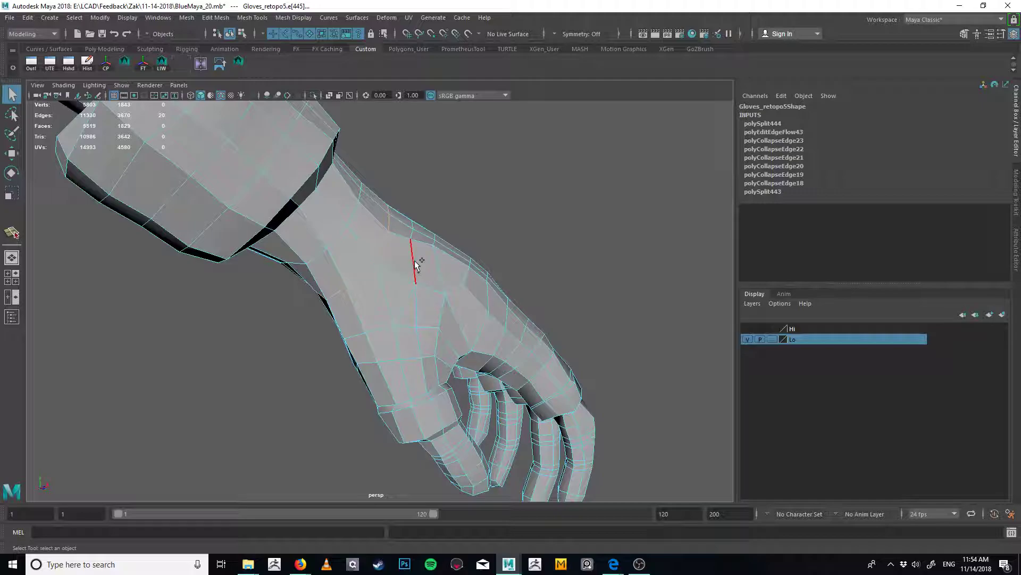
{"action": "left_click_drag", "start_coordinate": [388, 308], "coordinate": [424, 312], "text": "alt"}
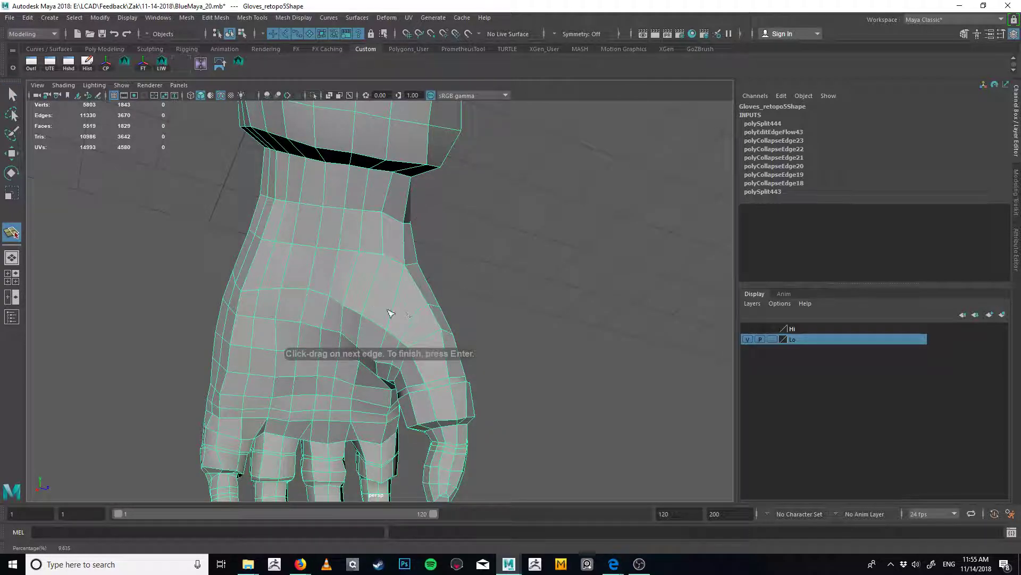
{"action": "key", "text": "ctrl+z"}
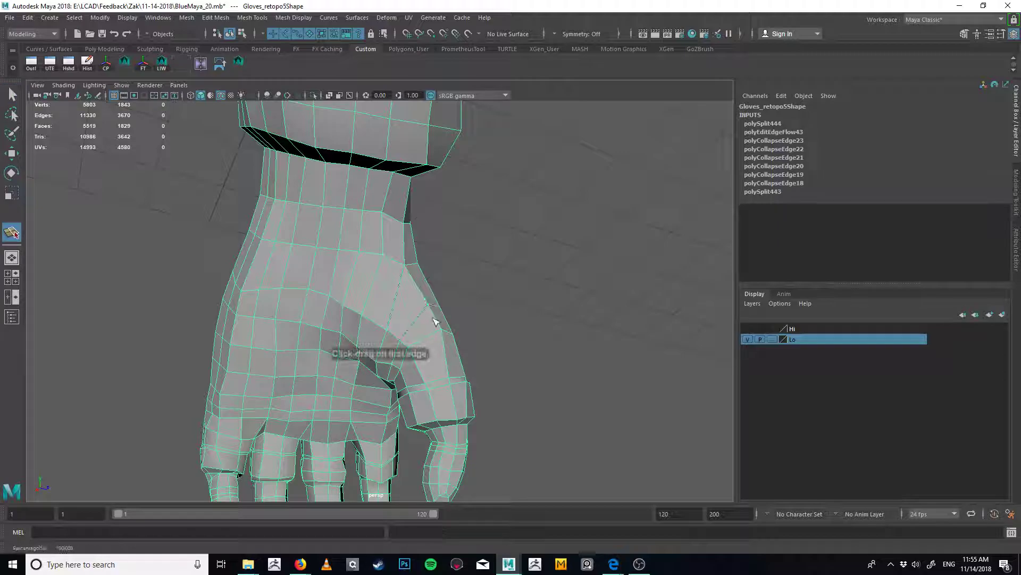
{"action": "key", "text": "Return"}
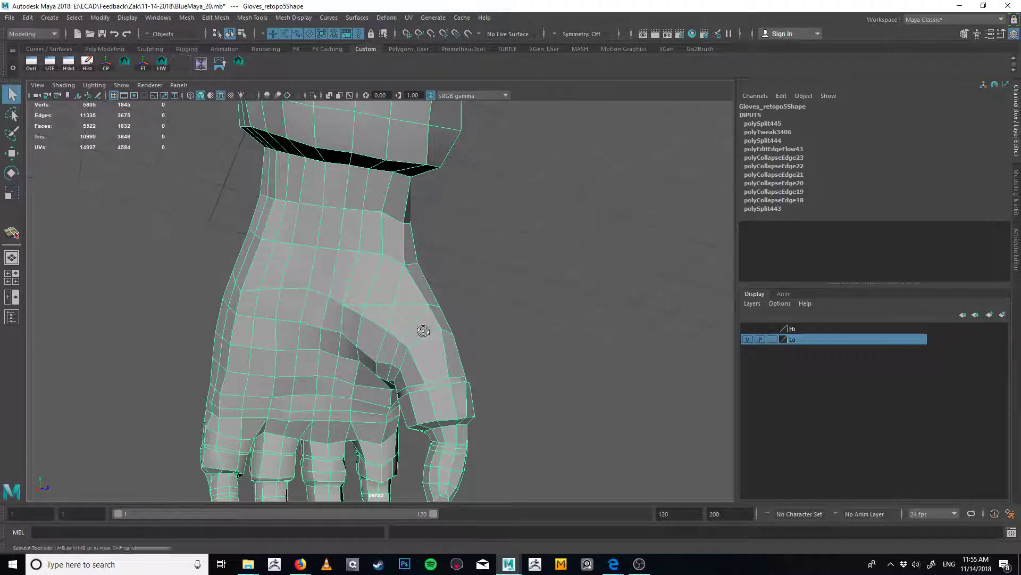
Collapse the surplus short edges in the column between the cuff and the thumb base on the wrist's palm side
{"action": "left_click_drag", "start_coordinate": [423, 330], "coordinate": [480, 264], "text": "alt"}
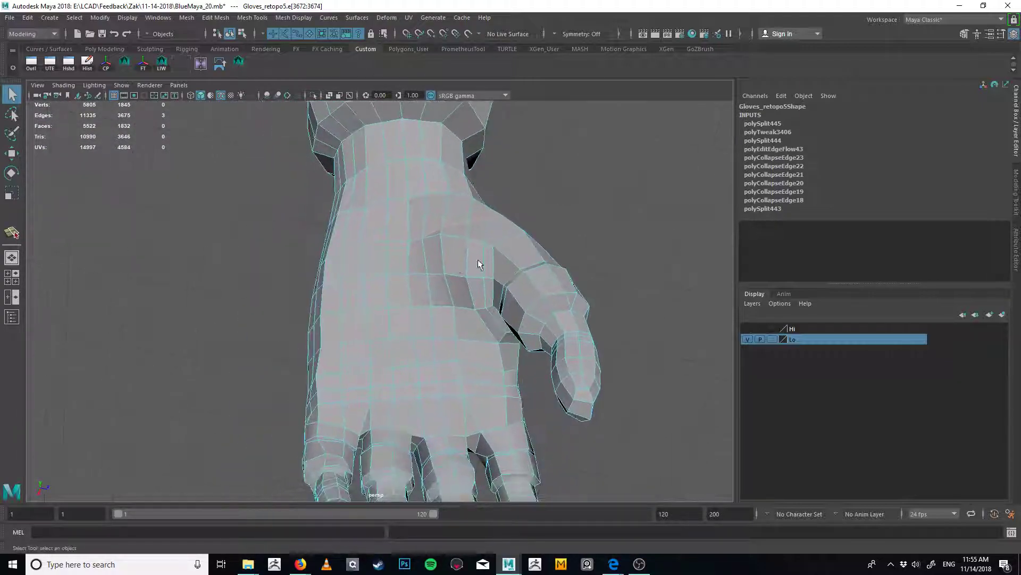
{"action": "middle_click_drag", "start_coordinate": [368, 162], "coordinate": [381, 235], "text": "alt"}
{"action": "left_click_drag", "start_coordinate": [381, 234], "coordinate": [413, 243], "text": "alt"}
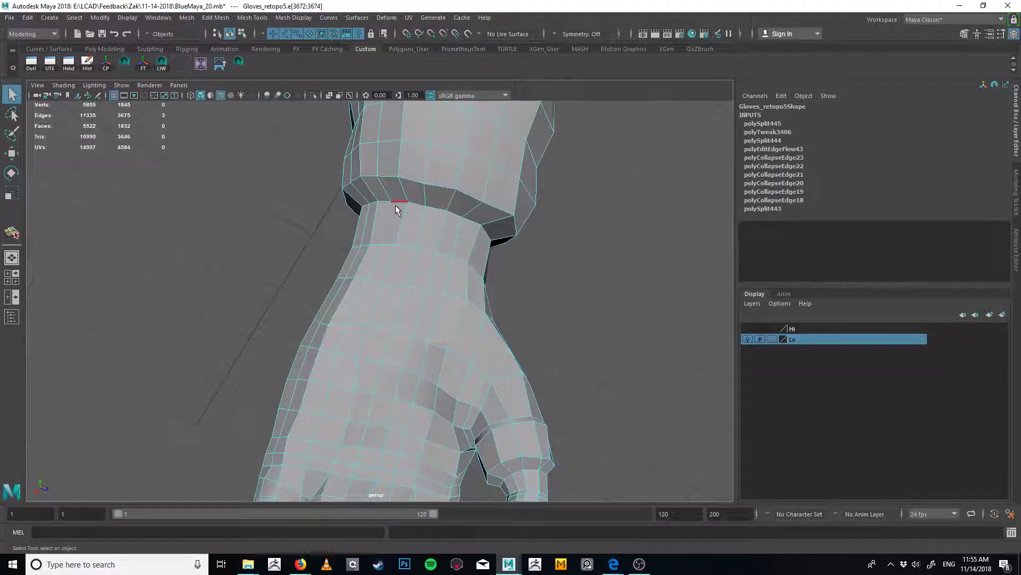
{"action": "key", "text": "g"}
{"action": "left_click_drag", "start_coordinate": [474, 221], "coordinate": [449, 215], "text": "alt"}
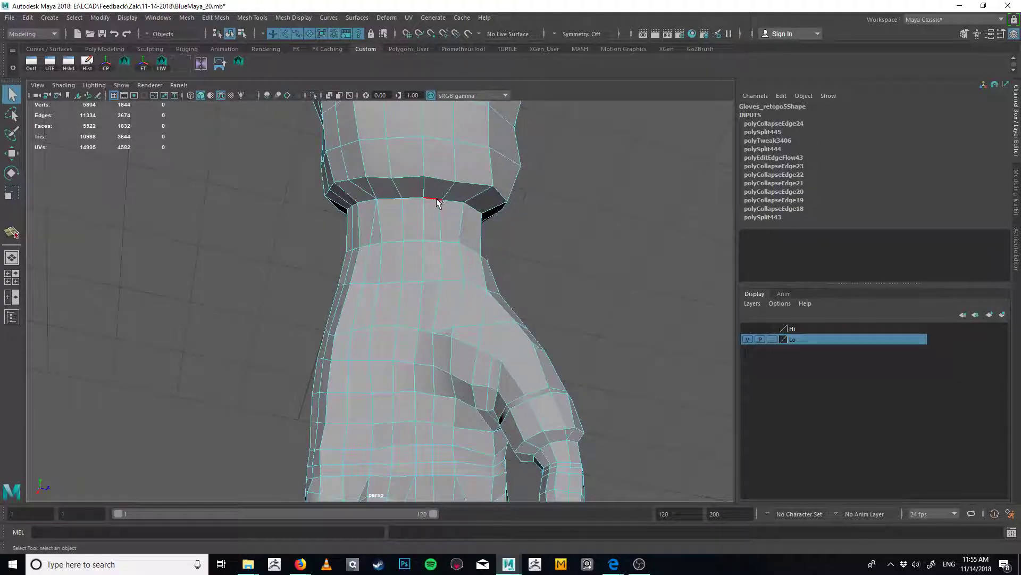
{"action": "left_click", "coordinate": [468, 220]}
{"action": "key", "text": "ctrl+Delete"}
{"action": "left_click", "coordinate": [375, 247]}
{"action": "key", "text": "ctrl+Delete"}
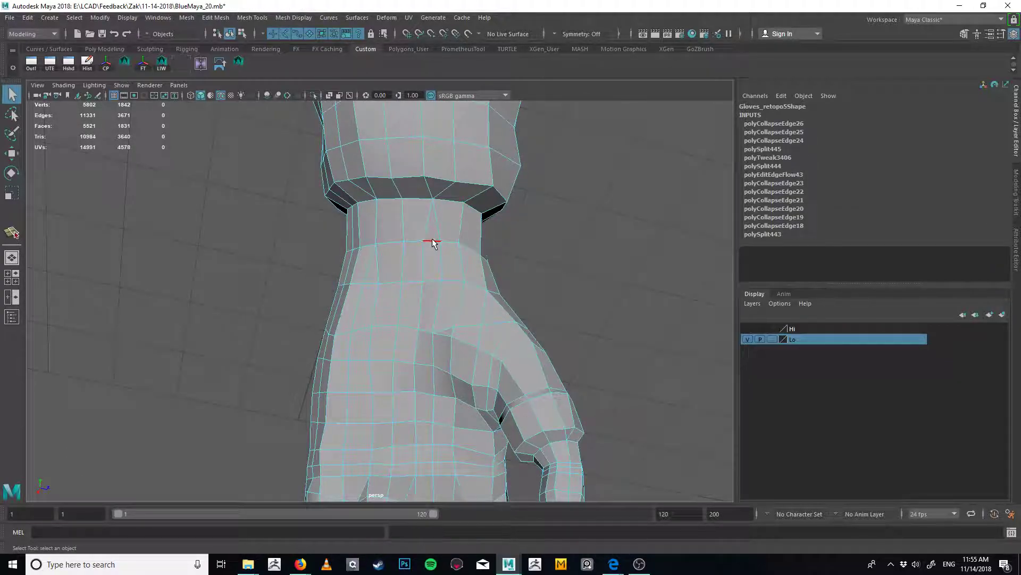
{"action": "left_click", "coordinate": [433, 282]}
{"action": "key", "text": "ctrl+Delete"}
{"action": "mouse_move", "coordinate": [433, 282]}
{"action": "left_mouse_down", "text": "alt"}
{"action": "mouse_move", "coordinate": [456, 304]}
{"action": "mouse_move", "coordinate": [397, 280]}
{"action": "mouse_move", "coordinate": [494, 325]}
{"action": "mouse_move", "coordinate": [558, 319]}
{"action": "mouse_move", "coordinate": [399, 320]}
{"action": "mouse_move", "coordinate": [428, 280]}
{"action": "mouse_move", "coordinate": [444, 281]}
{"action": "left_mouse_up", "text": "alt"}
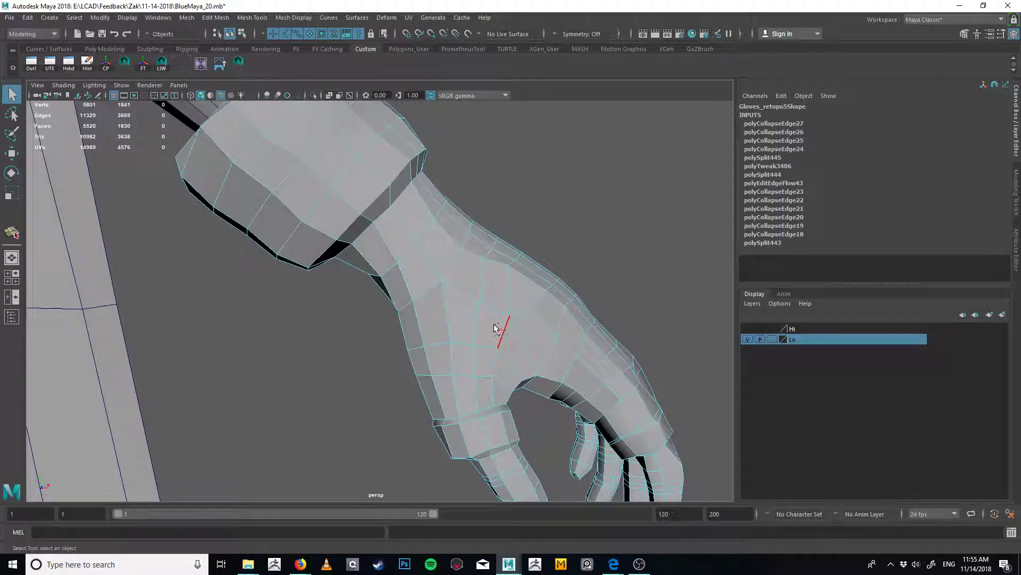
Insert a new edge loop running from the glove's cuff along the wrist and hand
{"action": "left_click_drag", "start_coordinate": [499, 328], "coordinate": [486, 324], "text": "alt"}
{"action": "right_click_drag", "start_coordinate": [445, 294], "coordinate": [397, 241], "text": "shift"}
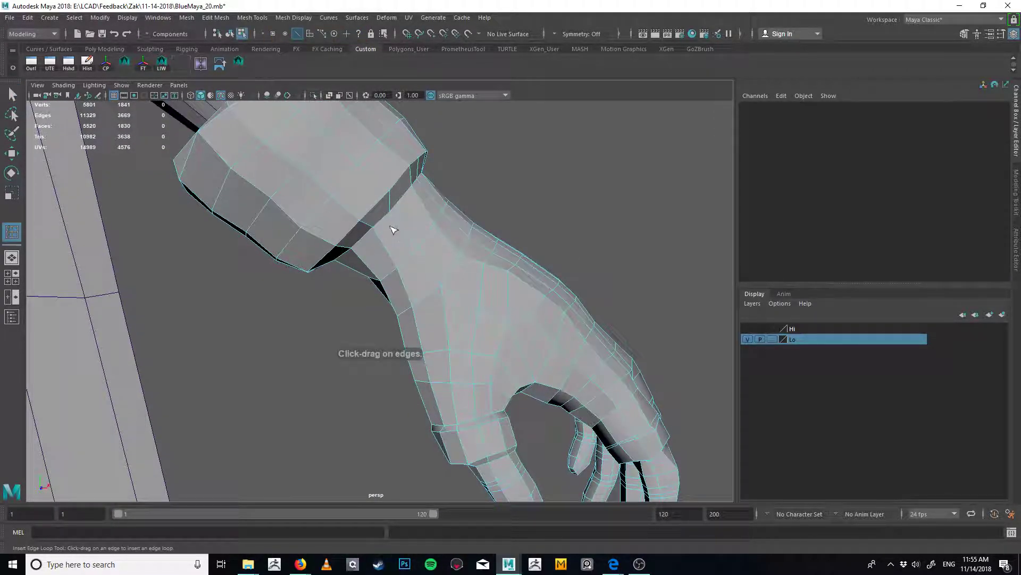
{"action": "left_click", "coordinate": [377, 208]}
{"action": "key", "text": "q"}
{"action": "left_click_drag", "start_coordinate": [392, 199], "coordinate": [438, 139], "text": "alt"}
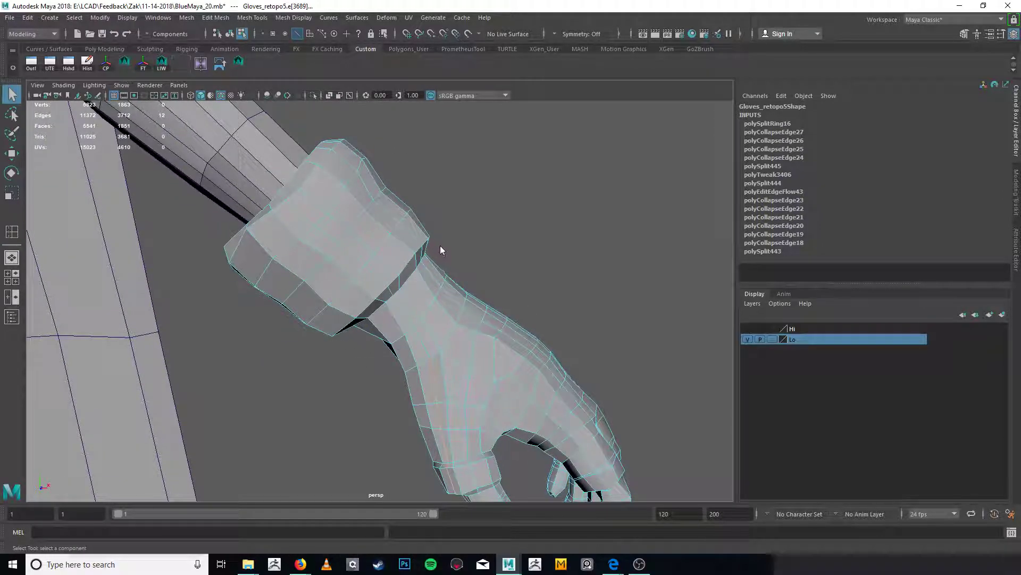
Delete the unwanted part of the new edge loop and spin the edge beside the thumb base into a new direction
{"action": "right_click_drag", "start_coordinate": [439, 245], "coordinate": [387, 261], "text": "shift"}
{"action": "key", "text": "ctrl+alt+Left"}
{"action": "key", "text": "ctrl+alt+Left"}
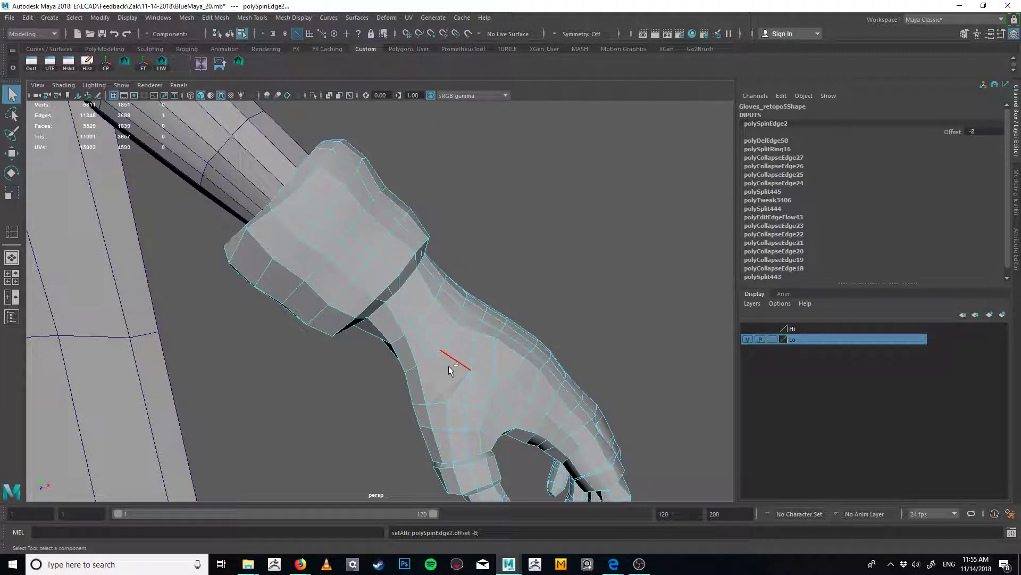
{"action": "key", "text": "ctrl+alt+Left"}
{"action": "key", "text": "ctrl+alt+Left"}
Split the polygon at the thumb base with a new edge and delete the redundant edge next to it
{"action": "key", "text": "ctrl+shift+x"}
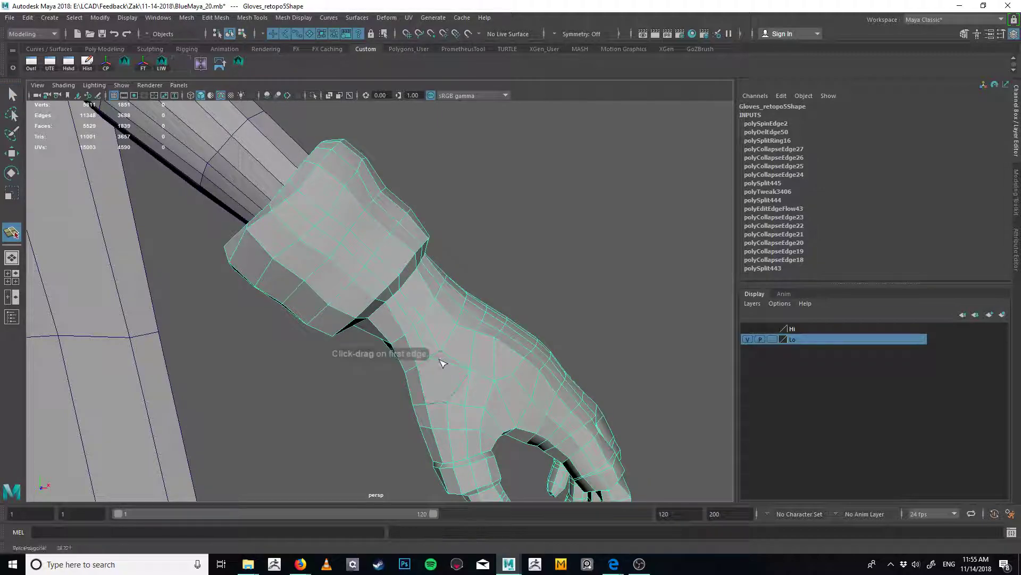
{"action": "key", "text": "q"}
{"action": "right_click_drag", "start_coordinate": [433, 371], "coordinate": [433, 331]}
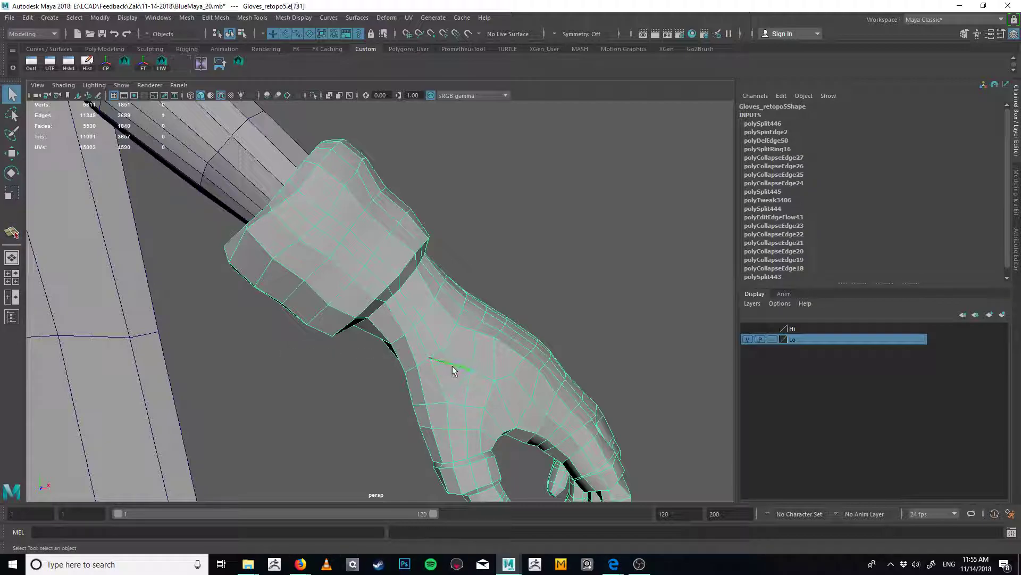
{"action": "left_click_drag", "start_coordinate": [472, 355], "coordinate": [569, 375], "text": "alt"}
Even out the edge loops running lengthwise from the cuff over the wrist and thumb base with Edit Edge Flow
{"action": "double_click", "coordinate": [421, 338]}
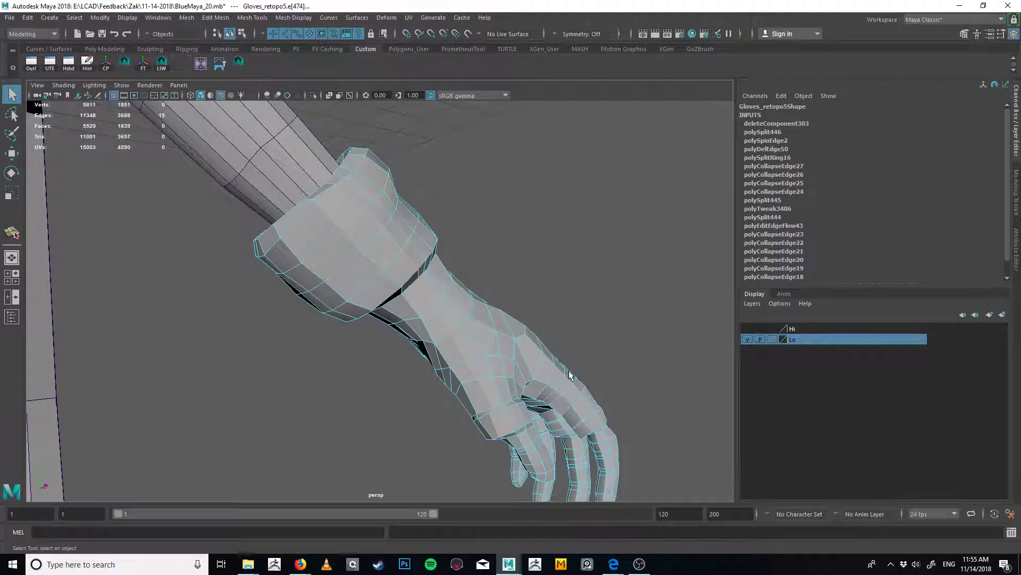
{"action": "key", "text": "q"}
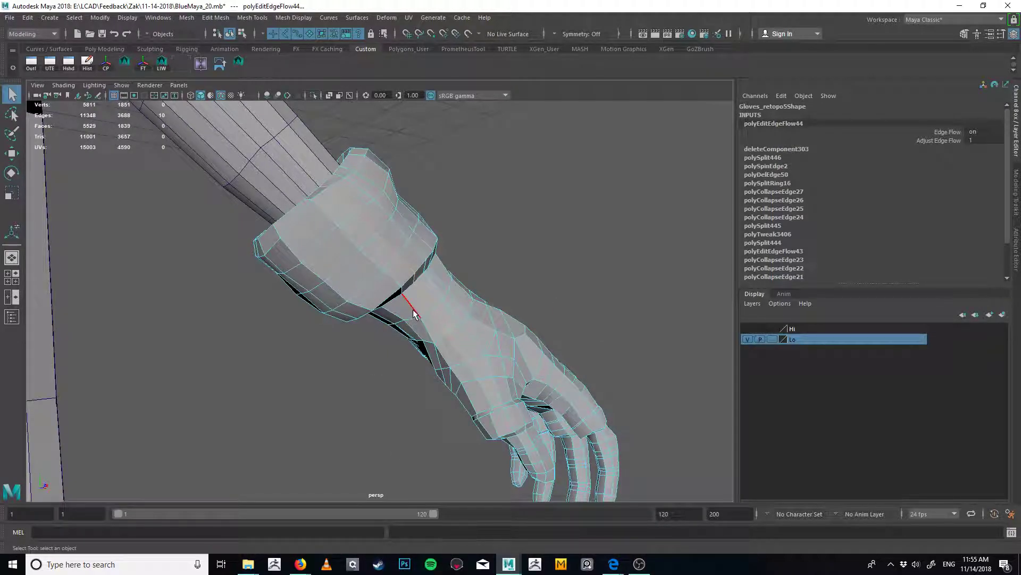
{"action": "double_click", "coordinate": [413, 308]}
{"action": "key", "text": "g"}
{"action": "left_click_drag", "start_coordinate": [501, 315], "coordinate": [451, 331], "text": "alt"}
{"action": "key", "text": "q"}
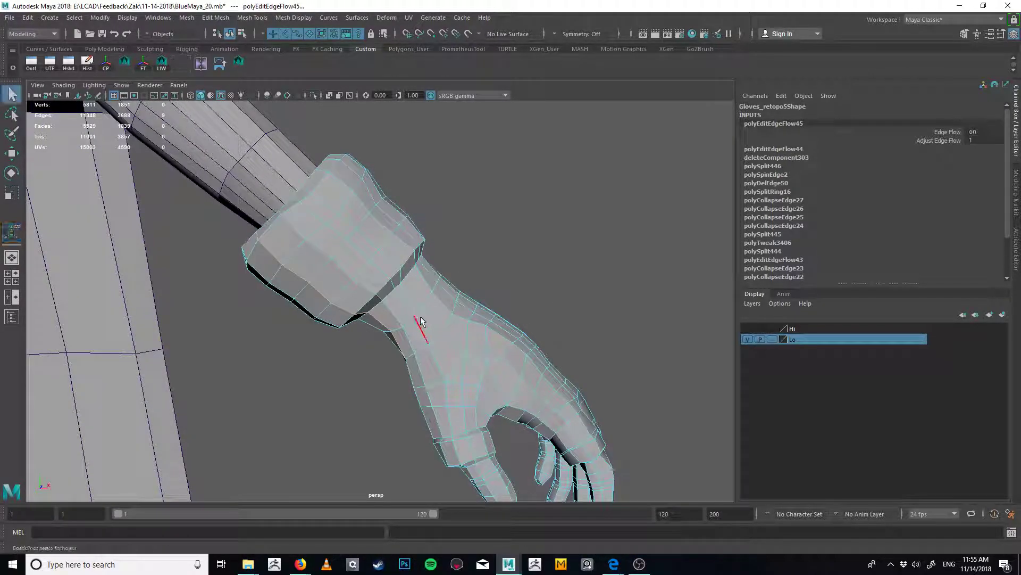
{"action": "double_click", "coordinate": [429, 323]}
{"action": "key", "text": "g"}
{"action": "key", "text": "q"}
Apply Edit Edge Flow to the loops around the wrist below the cuff and again to the lengthwise wrist loop
{"action": "left_click", "coordinate": [411, 323]}
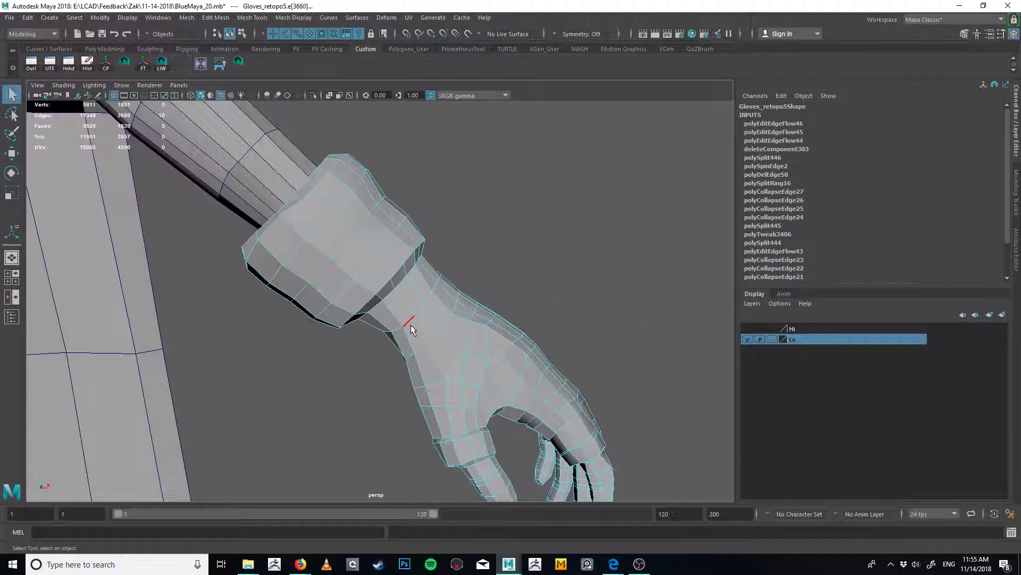
{"action": "key", "text": "q"}
{"action": "double_click", "coordinate": [408, 331]}
{"action": "key", "text": "g"}
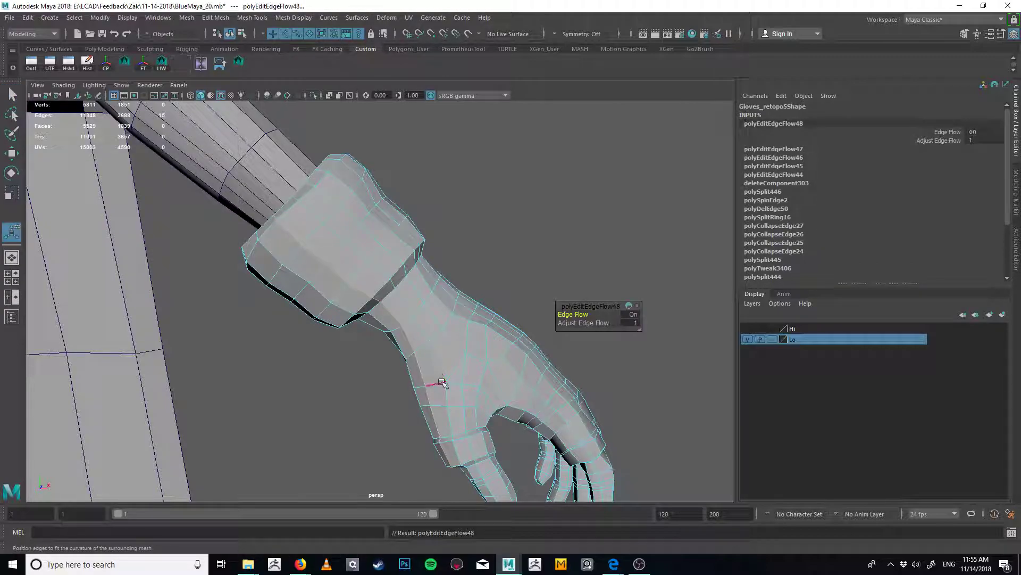
{"action": "key", "text": "ctrl+z"}
{"action": "key", "text": "g"}
{"action": "key", "text": "q"}
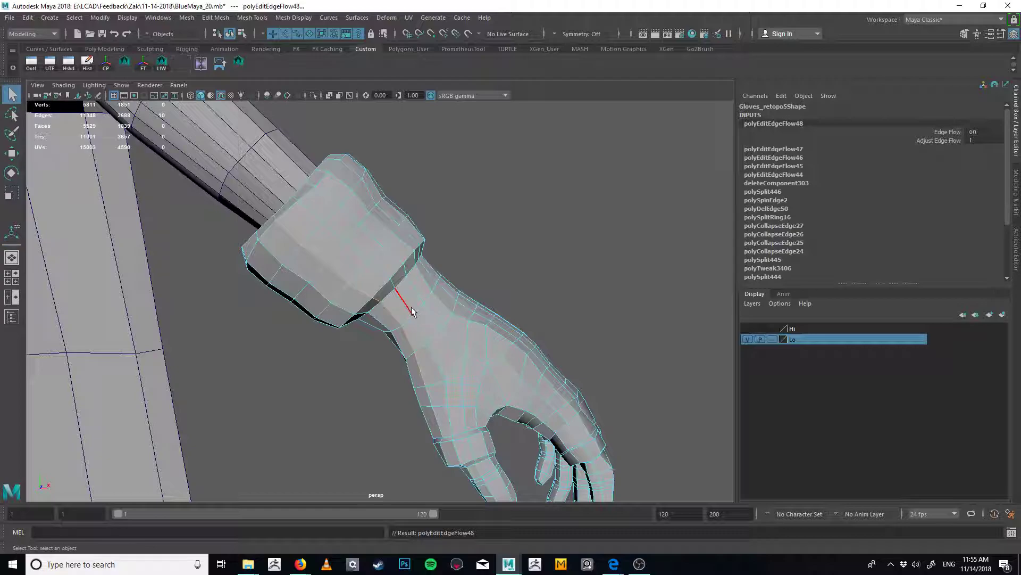
{"action": "double_click", "coordinate": [412, 310]}
{"action": "key", "text": "g"}
{"action": "key", "text": "q"}
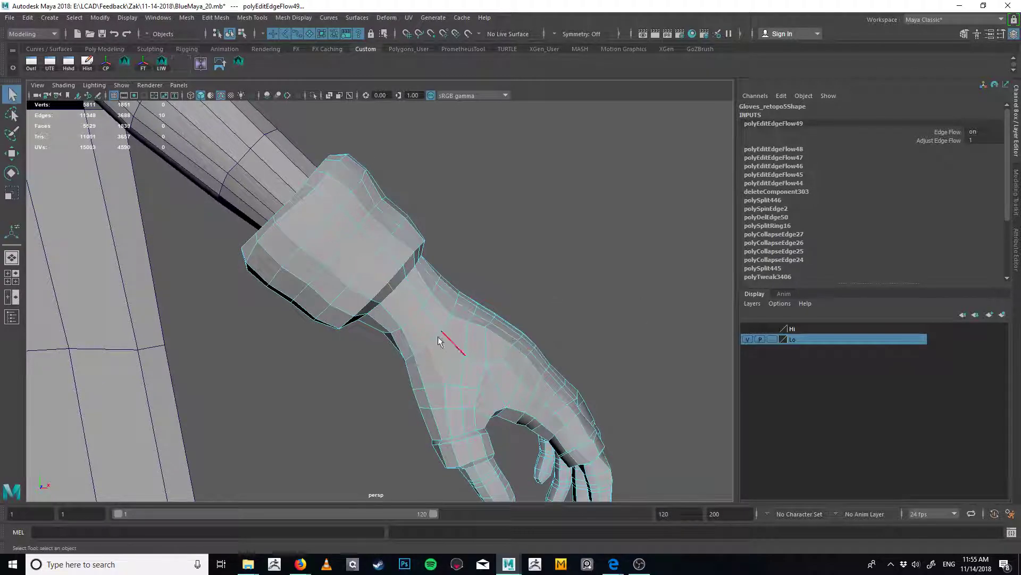
Insert another edge loop through the glove's wrist area
{"action": "double_click", "coordinate": [420, 314]}
{"action": "left_click_drag", "start_coordinate": [420, 314], "coordinate": [617, 321], "text": "alt"}
{"action": "left_click_drag", "start_coordinate": [512, 280], "coordinate": [516, 303], "text": "alt"}
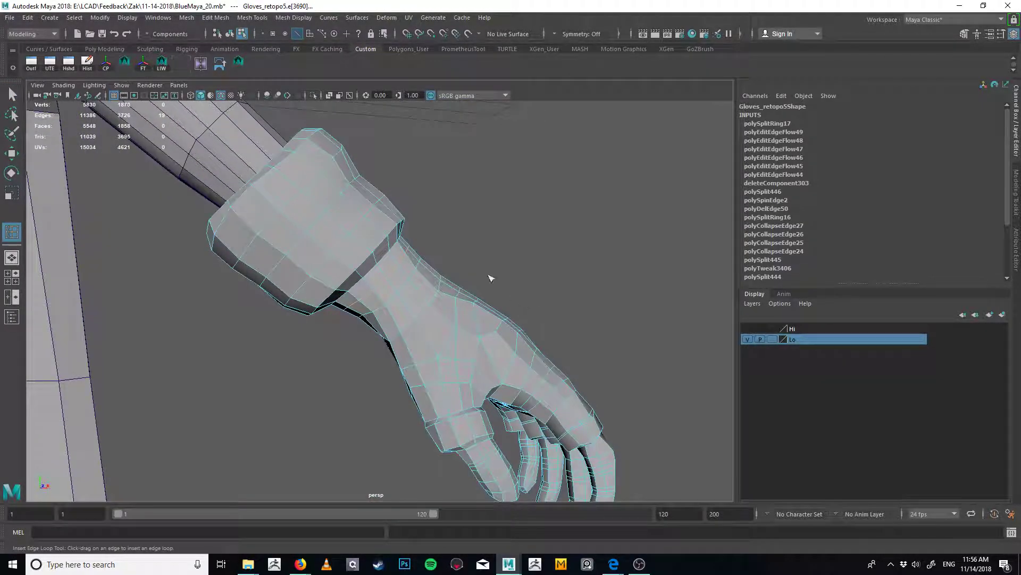
Cut a new edge through the polygons at the base of the glove's thumb, starting from the existing vertex there
{"action": "right_click_drag", "start_coordinate": [490, 278], "coordinate": [521, 284], "text": "alt"}
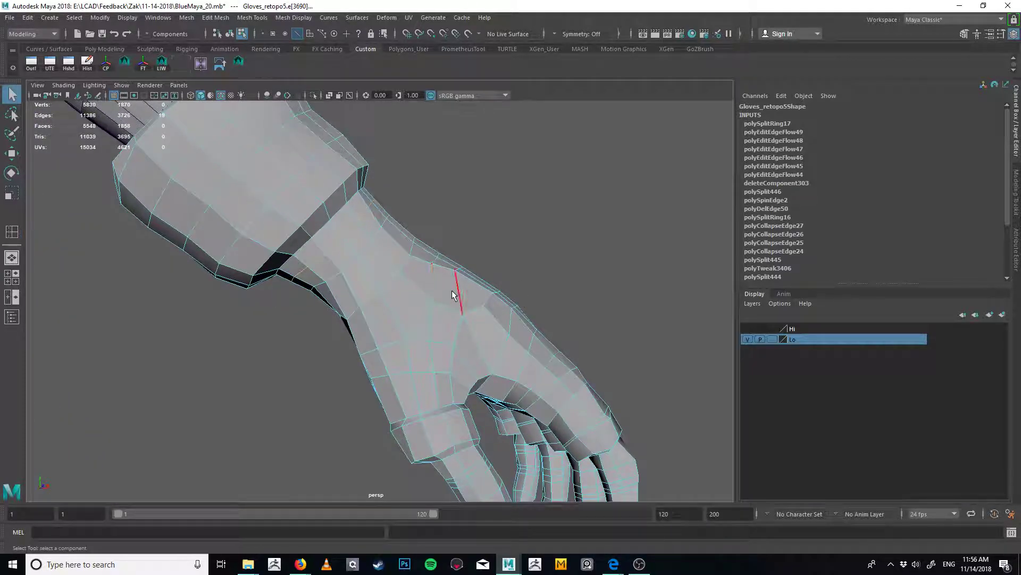
{"action": "key", "text": "F9"}
{"action": "left_click", "coordinate": [433, 302]}
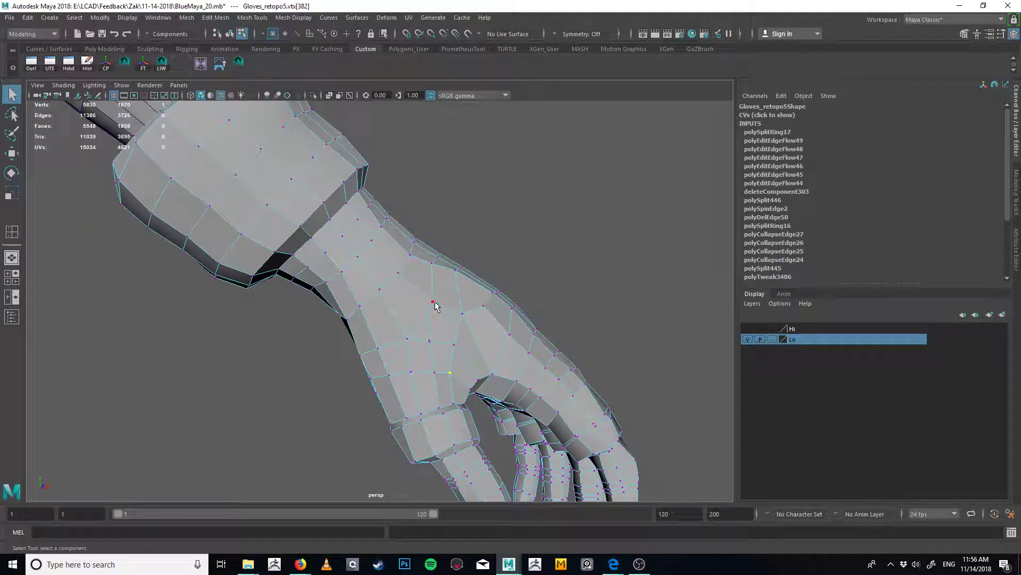
{"action": "key", "text": "ctrl+x"}
{"action": "key", "text": "q"}
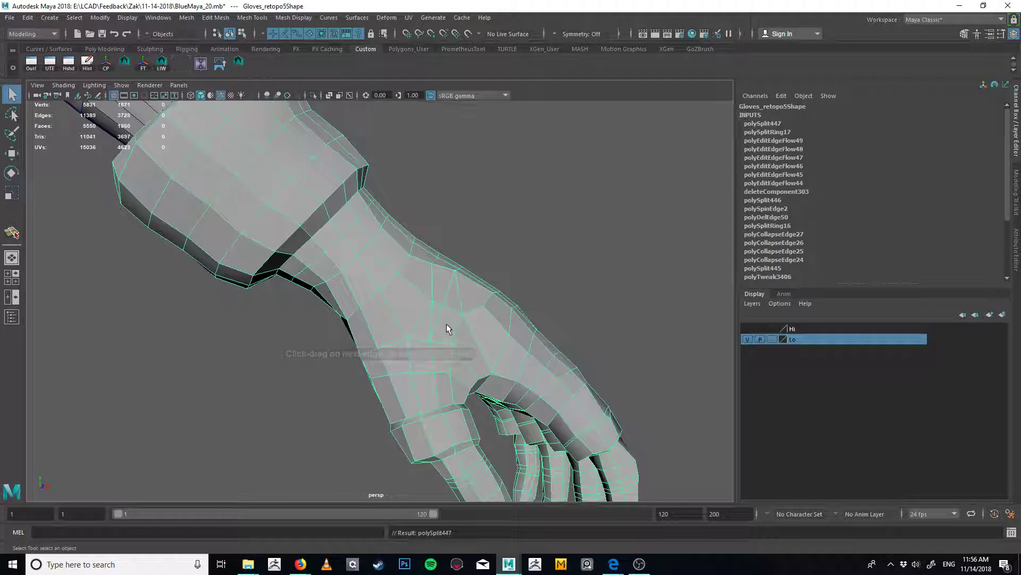
Shift the vertex at the thumb base slightly toward the cuff and delete the redundant edge beside it
{"action": "key", "text": "F9"}
{"action": "left_click", "coordinate": [433, 303]}
{"action": "key", "text": "w"}
{"action": "left_click_drag", "start_coordinate": [434, 301], "coordinate": [424, 295]}
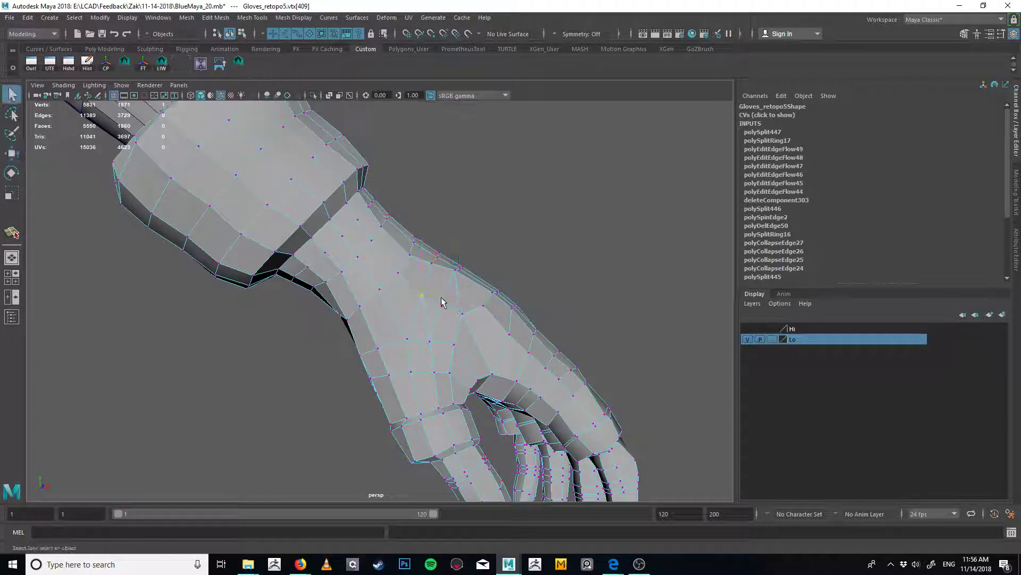
{"action": "key", "text": "w"}
{"action": "key", "text": "F10"}
{"action": "left_click", "coordinate": [426, 316]}
{"action": "key", "text": "Delete"}
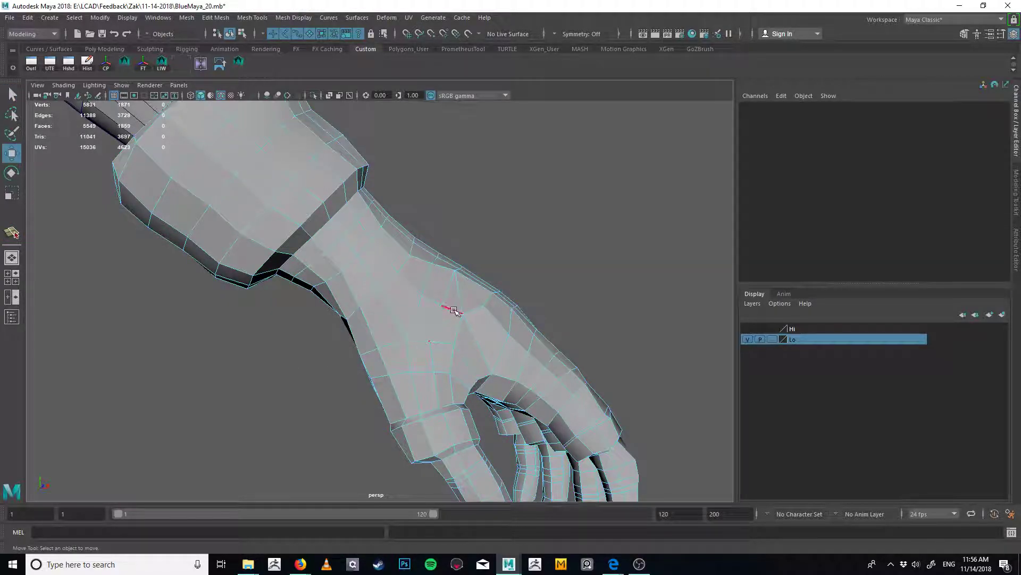
Apply Edit Edge Flow to the edge loop running through the thumb base
{"action": "key", "text": "q"}
{"action": "double_click", "coordinate": [429, 289]}
{"action": "key", "text": "g"}
Try Edit Edge Flow on the neighbouring loop near the thumb and undo it
{"action": "left_click_drag", "start_coordinate": [454, 318], "coordinate": [395, 261], "text": "alt"}
{"action": "key", "text": "q"}
{"action": "double_click", "coordinate": [392, 356]}
{"action": "key", "text": "g"}
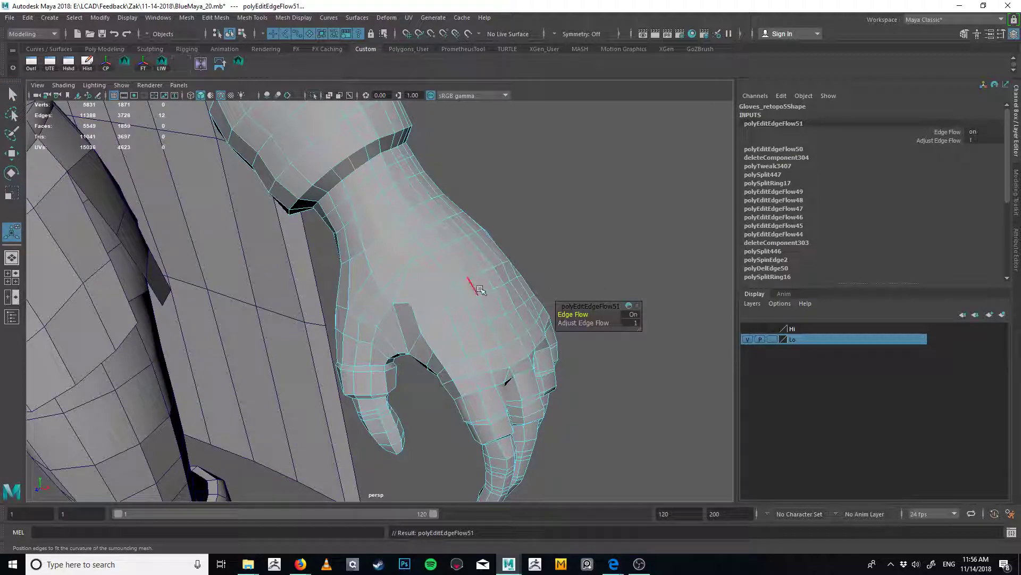
{"action": "key", "text": "ctrl+z"}
Insert an edge loop through the glove's wrist between the cuff and the thumb base
{"action": "left_click_drag", "start_coordinate": [480, 290], "coordinate": [408, 264], "text": "alt"}
{"action": "key", "text": "y"}
{"action": "left_click", "coordinate": [402, 261]}
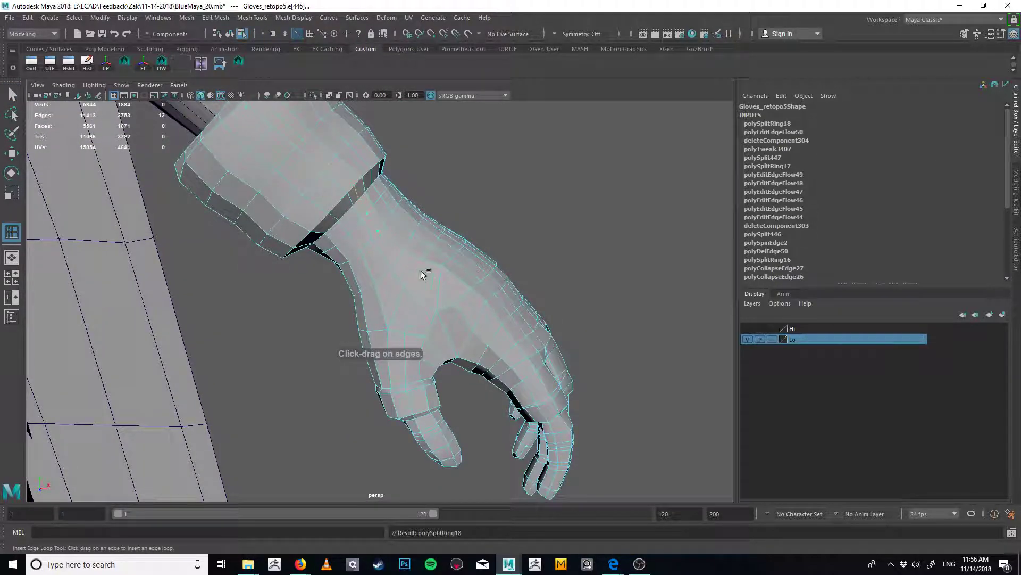
Cut a connecting edge from the inserted loop at the thumb base and smooth the edges with Edit Edge Flow
{"action": "key", "text": "q"}
{"action": "key", "text": "g"}
{"action": "key", "text": "Return"}
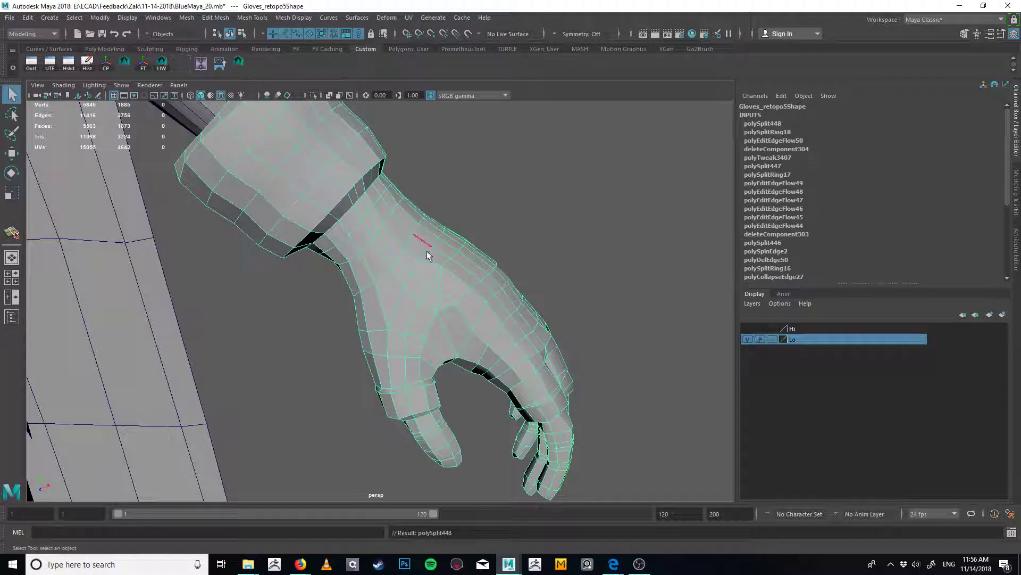
{"action": "left_click_drag", "start_coordinate": [483, 289], "coordinate": [369, 238], "text": "alt"}
{"action": "key", "text": "g"}
Try Edit Edge Flow on the long loop from the cuff into the fingers, undo it and check the mesh in wireframe
{"action": "key", "text": "q"}
{"action": "double_click", "coordinate": [374, 244]}
{"action": "key", "text": "g"}
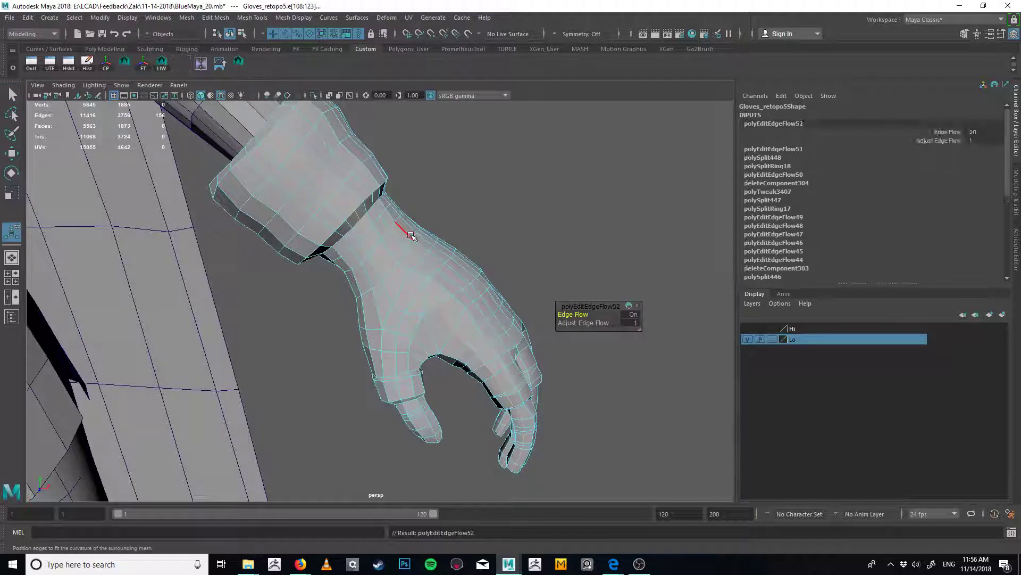
{"action": "key", "text": "ctrl+z"}
{"action": "key", "text": "4"}
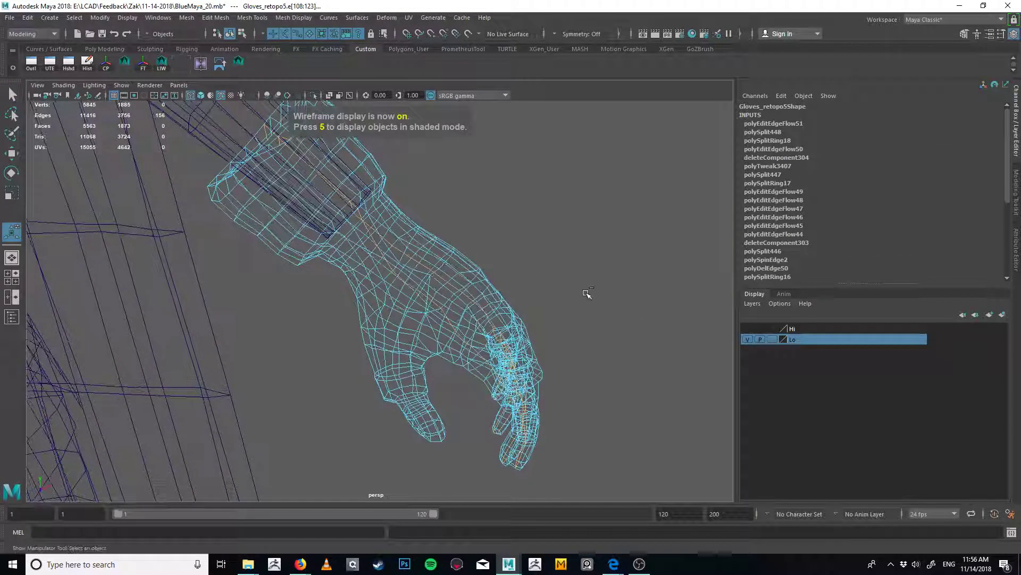
{"action": "mouse_move", "coordinate": [586, 293]}
{"action": "left_mouse_down", "text": "alt"}
{"action": "mouse_move", "coordinate": [433, 308]}
{"action": "mouse_move", "coordinate": [330, 288]}
{"action": "mouse_move", "coordinate": [535, 308]}
{"action": "left_mouse_up", "text": "alt"}
{"action": "key", "text": "5"}
{"action": "right_click_drag", "start_coordinate": [484, 312], "coordinate": [497, 346], "text": "alt"}
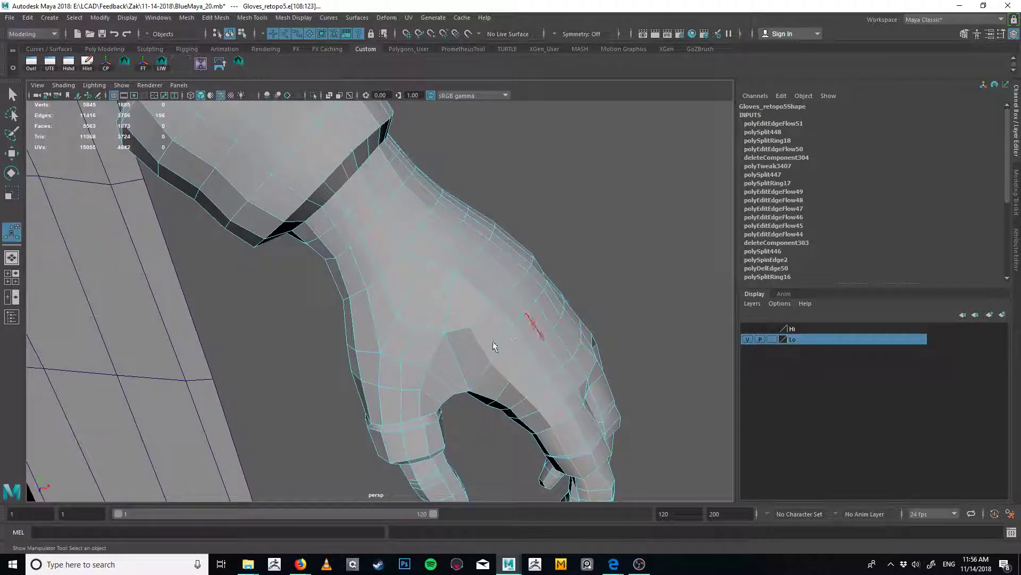
{"action": "key", "text": "q"}
{"action": "left_click", "coordinate": [551, 250]}
{"action": "key", "text": "g"}
{"action": "left_click_drag", "start_coordinate": [485, 298], "coordinate": [481, 293]}
{"action": "key", "text": "ctrl+z"}
{"action": "key", "text": "q"}
{"action": "key", "text": "ctrl+shift+x"}
{"action": "left_click_drag", "start_coordinate": [526, 261], "coordinate": [521, 290], "text": "alt"}
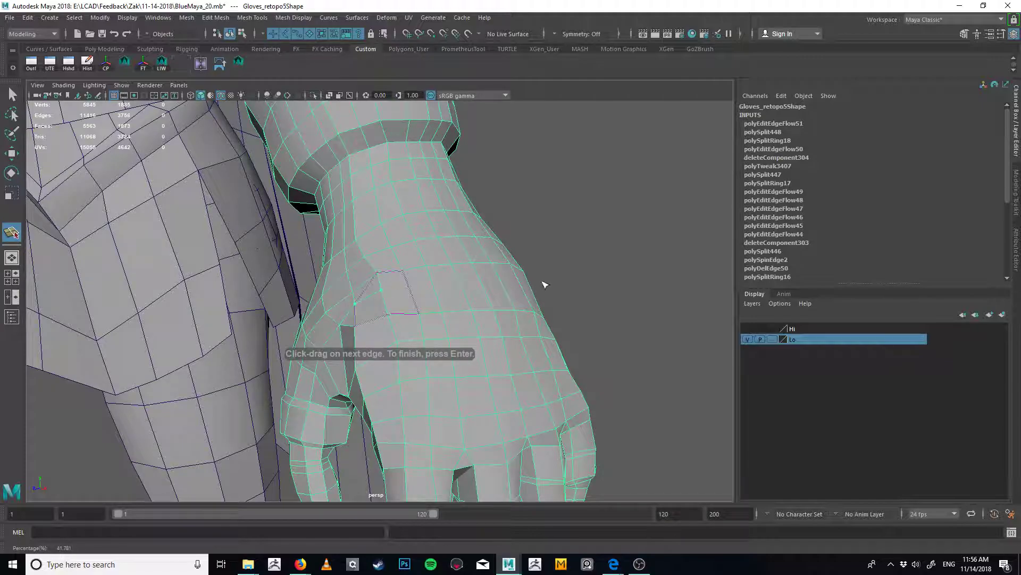
{"action": "left_click_drag", "start_coordinate": [524, 290], "coordinate": [415, 284], "text": "alt"}
{"action": "left_click_drag", "start_coordinate": [337, 249], "coordinate": [594, 269], "text": "alt"}
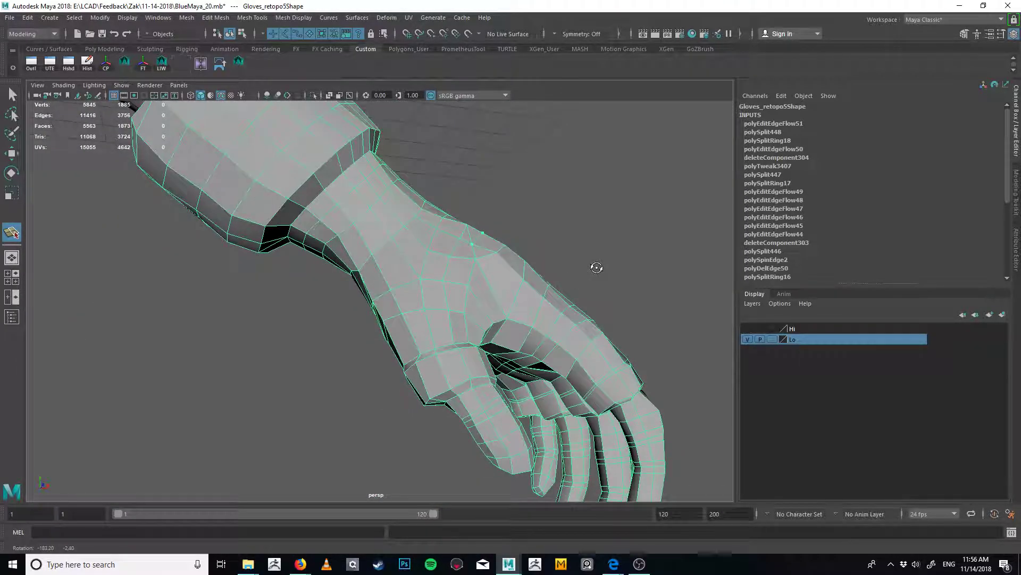
{"action": "key", "text": "q"}
Reposition individual vertices on the outer side of the thumb base to even out the polygon spacing
{"action": "left_click_drag", "start_coordinate": [476, 225], "coordinate": [514, 269], "text": "alt"}
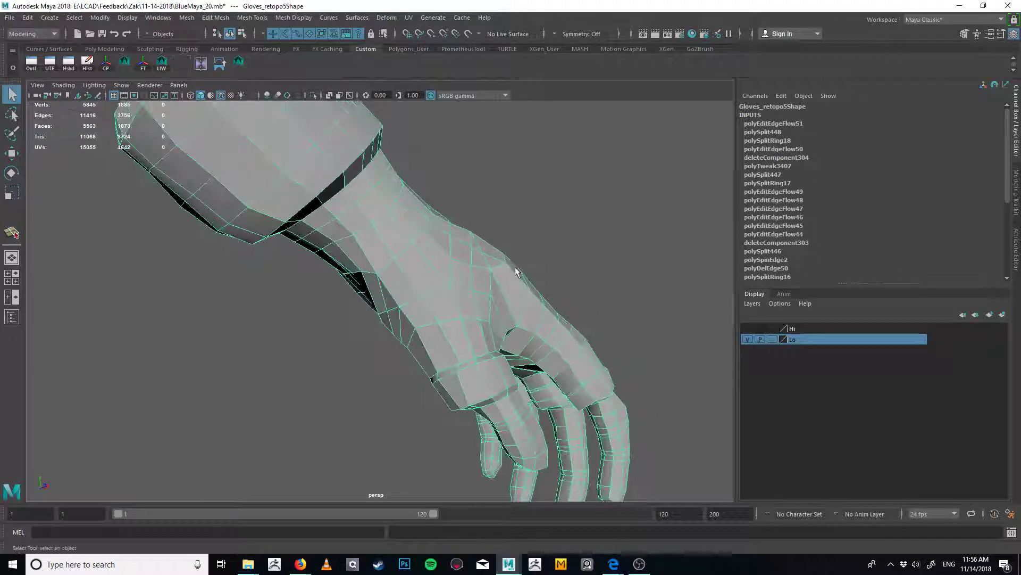
{"action": "right_click_drag", "start_coordinate": [514, 268], "coordinate": [471, 272]}
{"action": "left_click", "coordinate": [457, 294]}
{"action": "key", "text": "w"}
{"action": "left_click_drag", "start_coordinate": [456, 290], "coordinate": [358, 308], "text": "alt"}
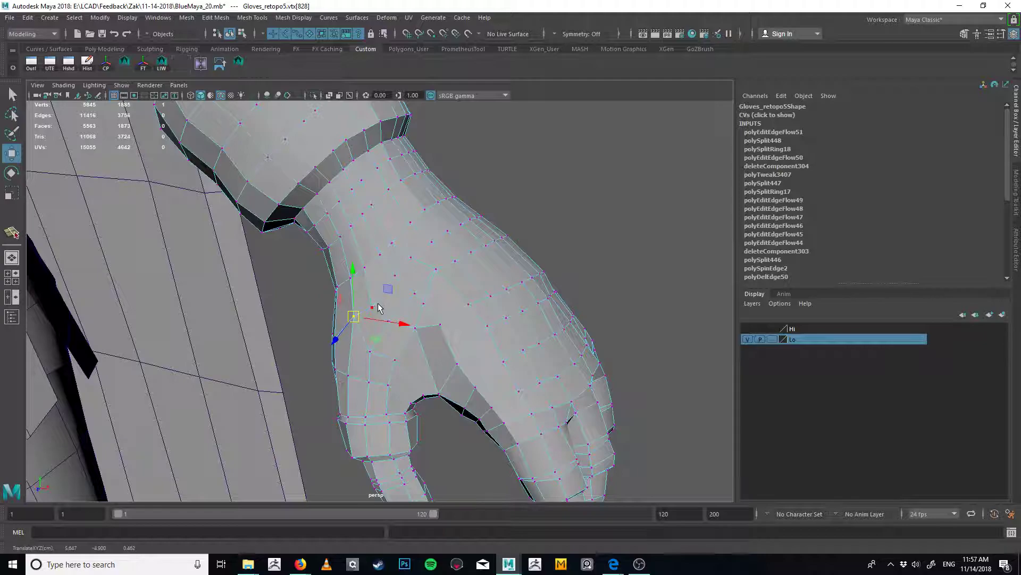
{"action": "left_click", "coordinate": [374, 290]}
{"action": "scroll", "coordinate": [359, 325], "scroll_direction": "down", "scroll_amount": 3}
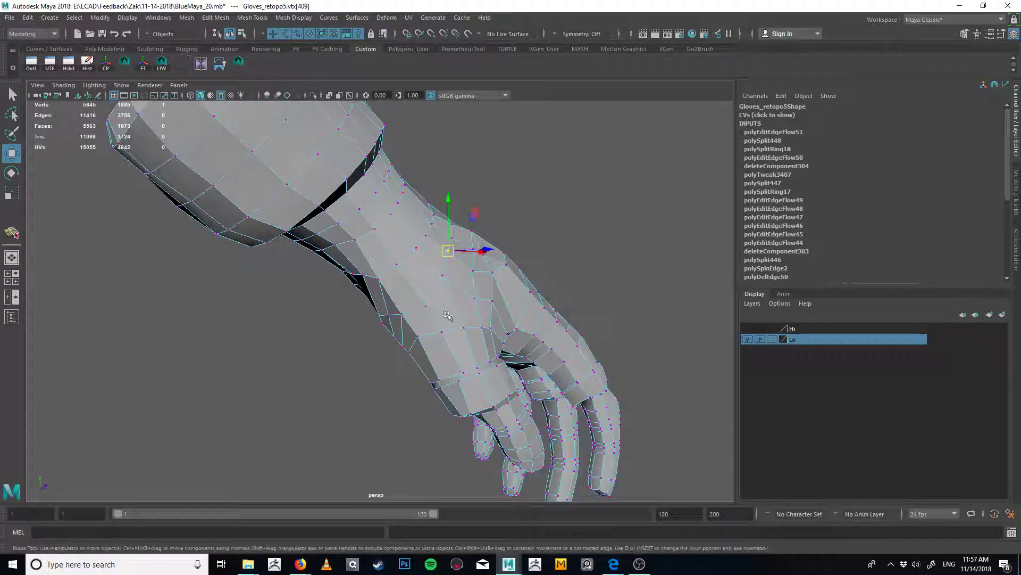
Adjust the vertices on the palm side of the thumb base to straighten the edges running across it
{"action": "key", "text": "F10"}
{"action": "key", "text": "q"}
{"action": "left_click", "coordinate": [436, 302]}
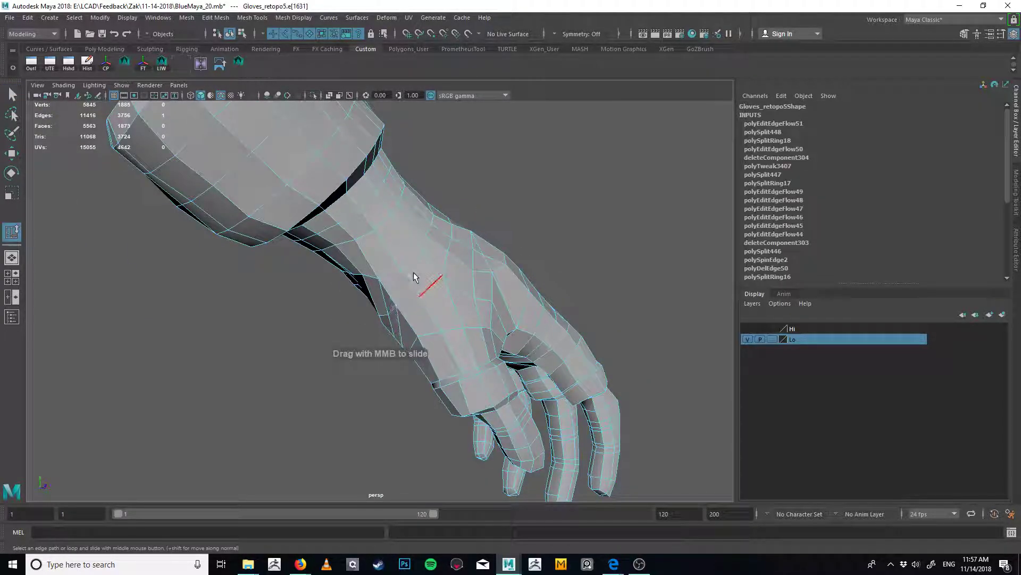
{"action": "left_click_drag", "start_coordinate": [414, 272], "coordinate": [452, 262], "text": "alt"}
{"action": "scroll", "coordinate": [453, 266], "scroll_direction": "up", "scroll_amount": 2}
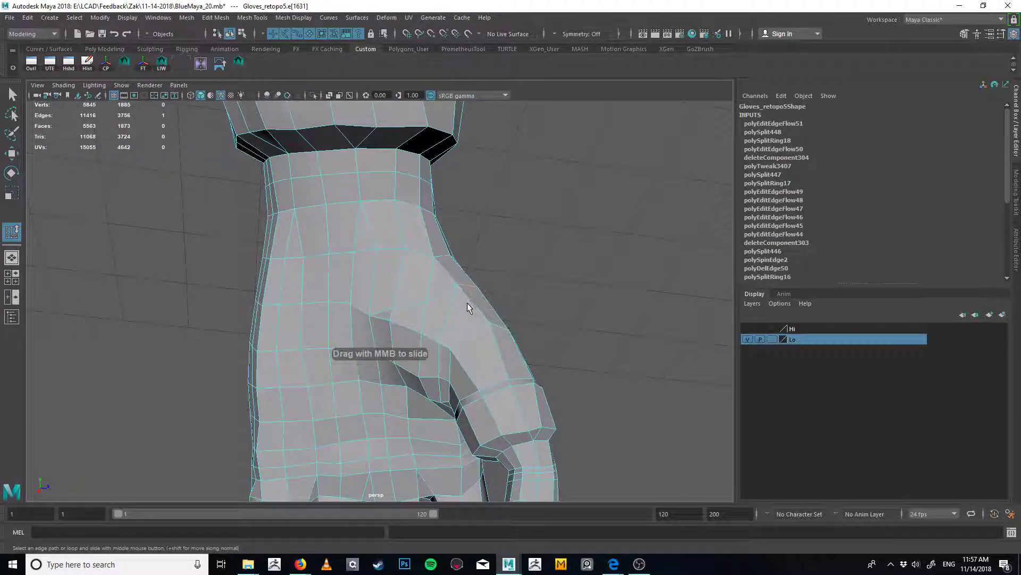
{"action": "key", "text": "F9"}
{"action": "key", "text": "w"}
{"action": "left_click", "coordinate": [432, 286]}
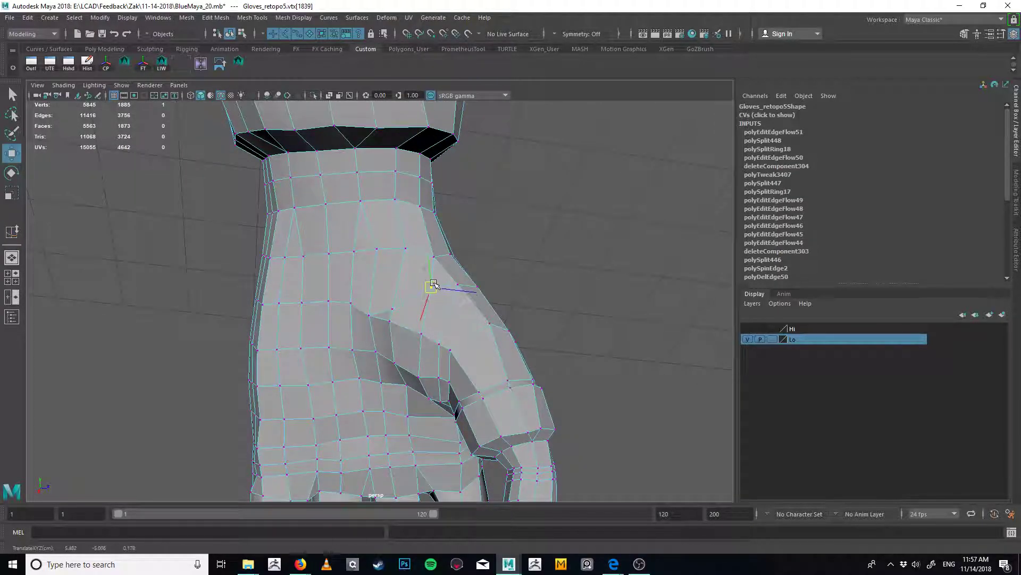
{"action": "left_click", "coordinate": [398, 288]}
Move the vertex at the inner corner of the thumb base in line with the crosswise palm loop
{"action": "left_click_drag", "start_coordinate": [385, 300], "coordinate": [718, 336], "text": "alt"}
{"action": "left_click_drag", "start_coordinate": [472, 323], "coordinate": [486, 315], "text": "alt"}
{"action": "key", "text": "q"}
{"action": "key", "text": "F10"}
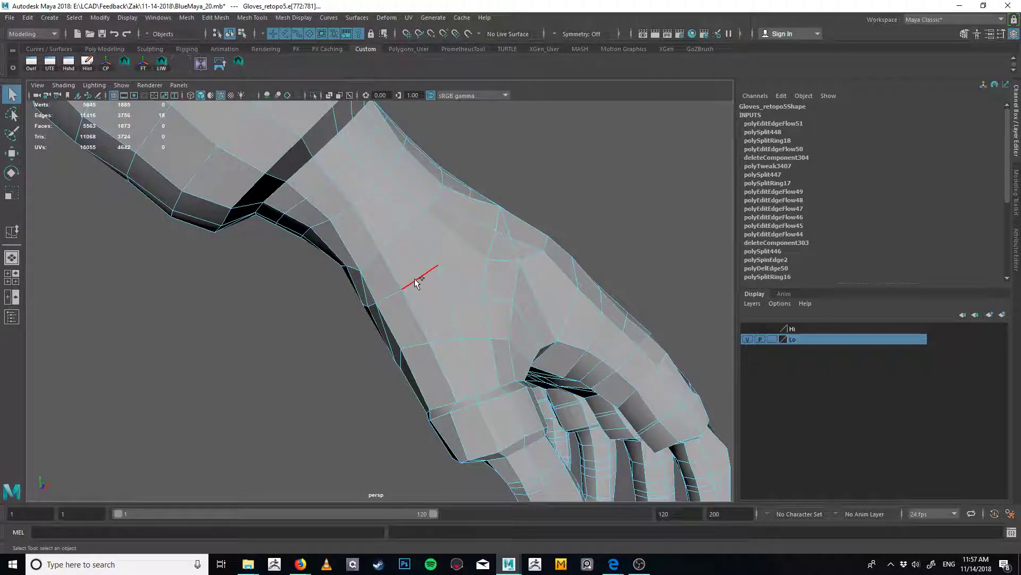
{"action": "left_click_drag", "start_coordinate": [353, 331], "coordinate": [471, 294], "text": "alt"}
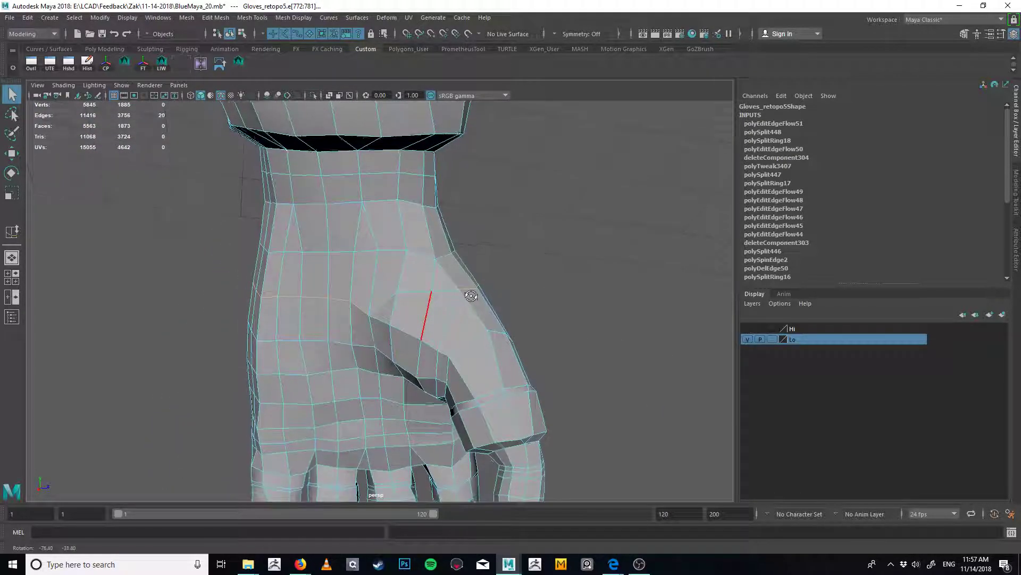
{"action": "right_click_drag", "start_coordinate": [427, 310], "coordinate": [430, 310], "text": "alt"}
{"action": "key", "text": "F9"}
{"action": "left_click", "coordinate": [364, 319]}
{"action": "key", "text": "w"}
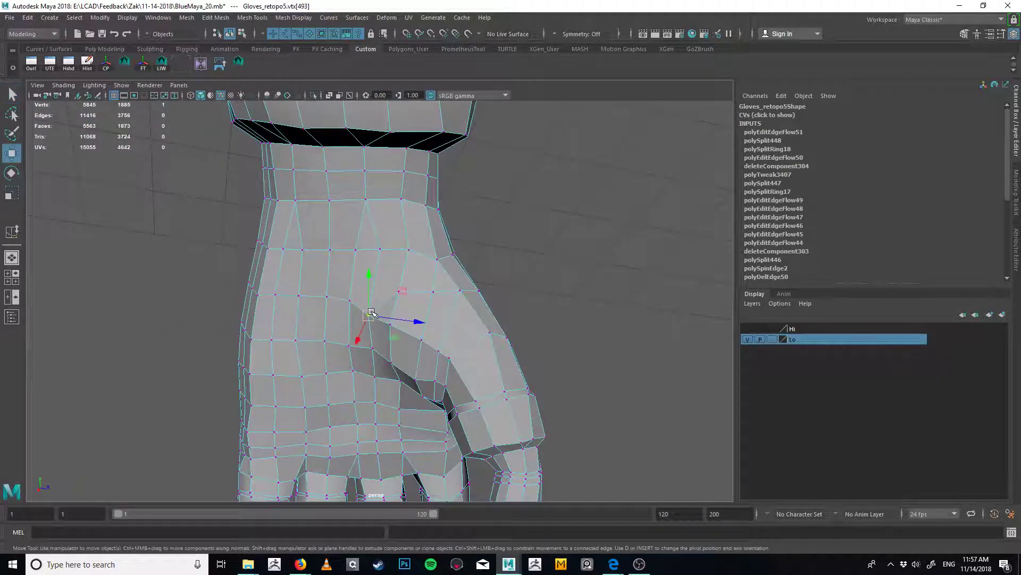
{"action": "left_click_drag", "start_coordinate": [366, 318], "coordinate": [374, 297]}
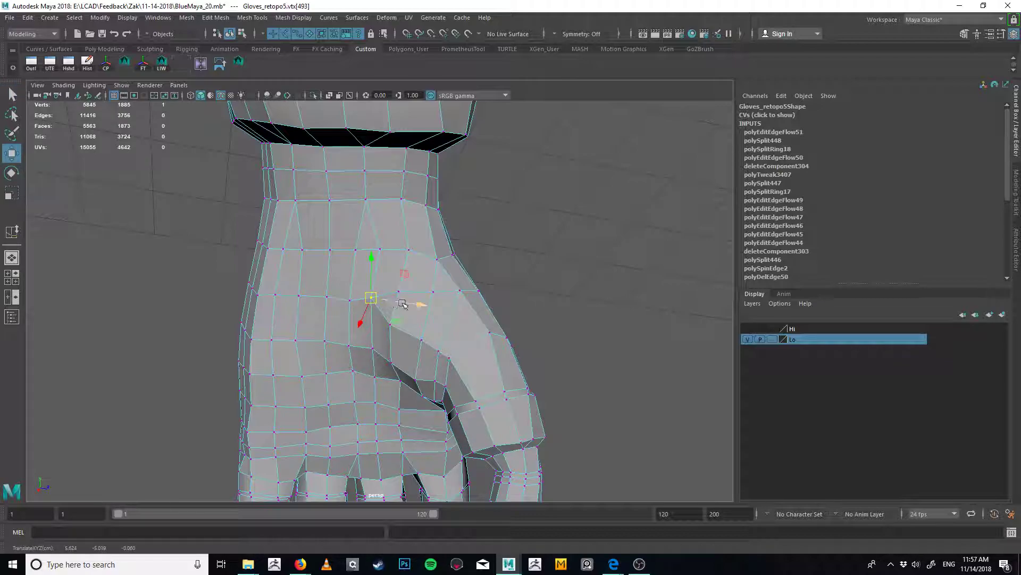
Cut a new edge across the polygons on the palm side of the thumb base
{"action": "right_click_drag", "start_coordinate": [402, 304], "coordinate": [478, 304], "text": "alt"}
{"action": "key", "text": "q"}
{"action": "key", "text": "F10"}
{"action": "key", "text": "ctrl+shift+x"}
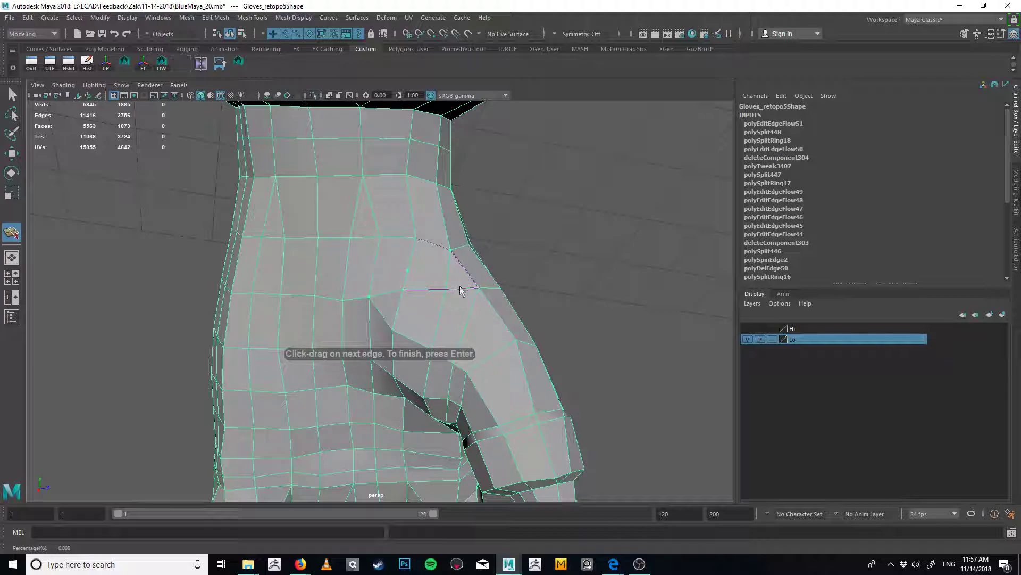
{"action": "key", "text": "q"}
Examine the edge loops around the thumb base, palm and back of the hand from several angles
{"action": "left_click_drag", "start_coordinate": [438, 310], "coordinate": [488, 366], "text": "alt"}
{"action": "key", "text": "F9"}
{"action": "left_click", "coordinate": [405, 291]}
{"action": "key", "text": "w"}
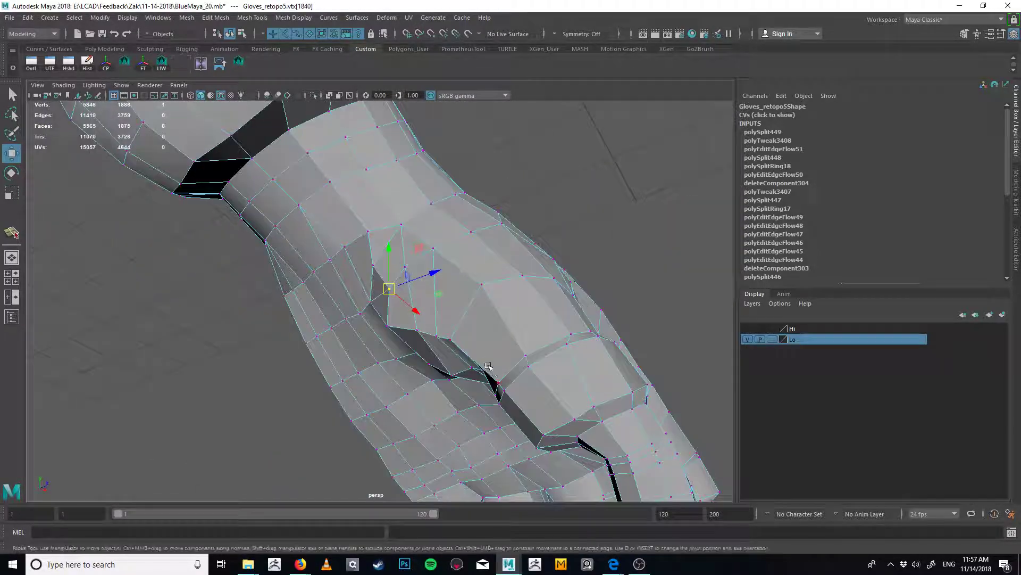
{"action": "left_click_drag", "start_coordinate": [507, 315], "coordinate": [494, 280], "text": "alt"}
{"action": "key", "text": "q"}
{"action": "right_click_drag", "start_coordinate": [495, 280], "coordinate": [496, 255]}
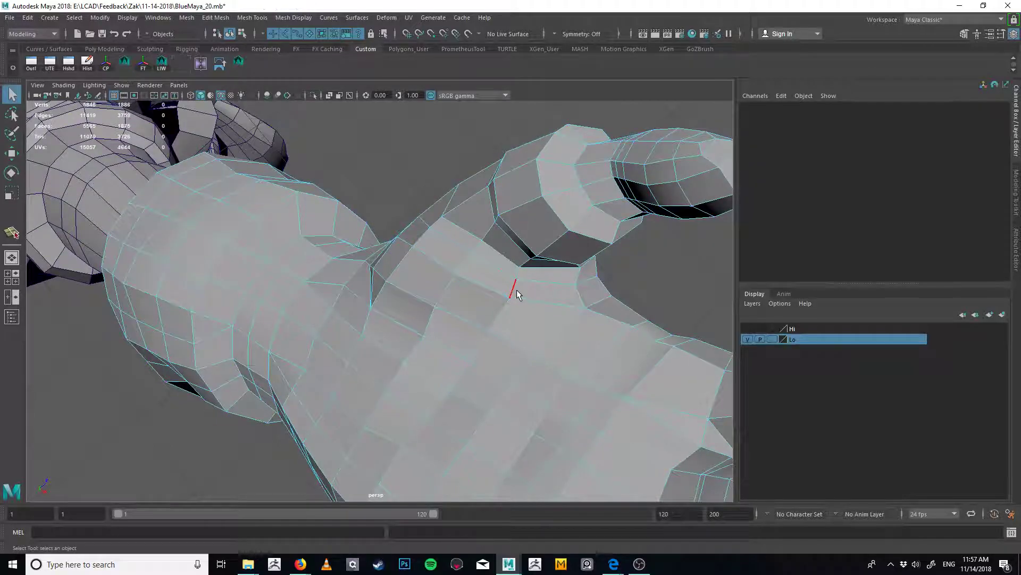
{"action": "double_click", "coordinate": [515, 290]}
{"action": "left_click_drag", "start_coordinate": [514, 287], "coordinate": [452, 327], "text": "alt"}
{"action": "double_click", "coordinate": [421, 178]}
Try splitting the polygon on the palm side of the thumb base with another edge and undo the cut
{"action": "left_click_drag", "start_coordinate": [503, 276], "coordinate": [447, 294], "text": "alt"}
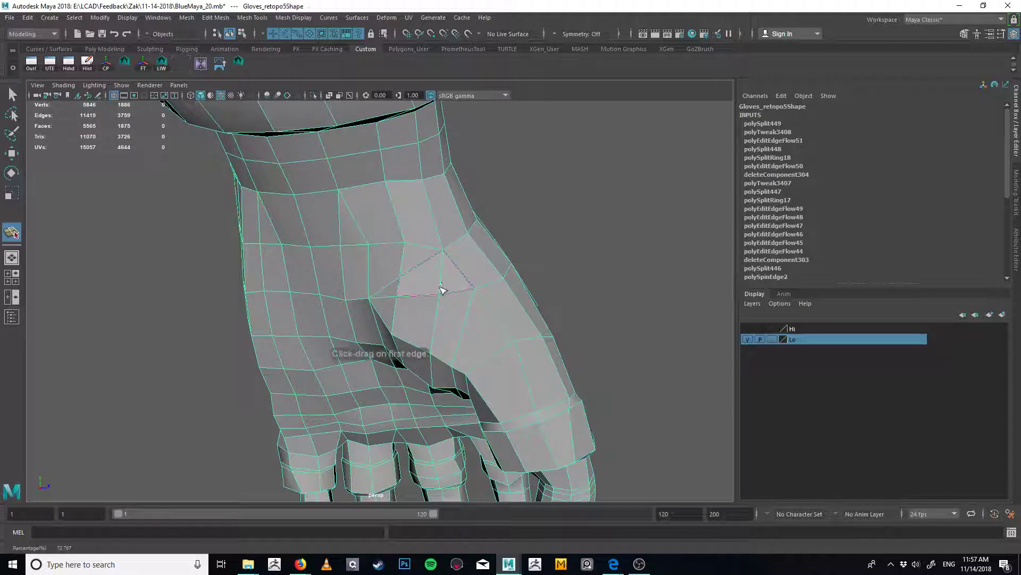
{"action": "key", "text": "Return"}
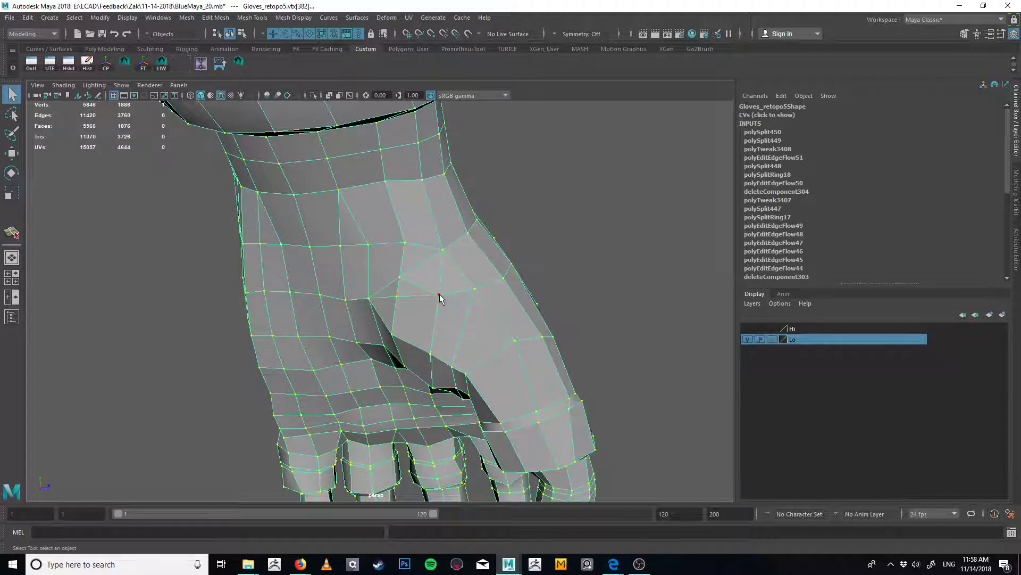
{"action": "key", "text": "w"}
{"action": "key", "text": "ctrl+z"}
{"action": "key", "text": "ctrl+z"}
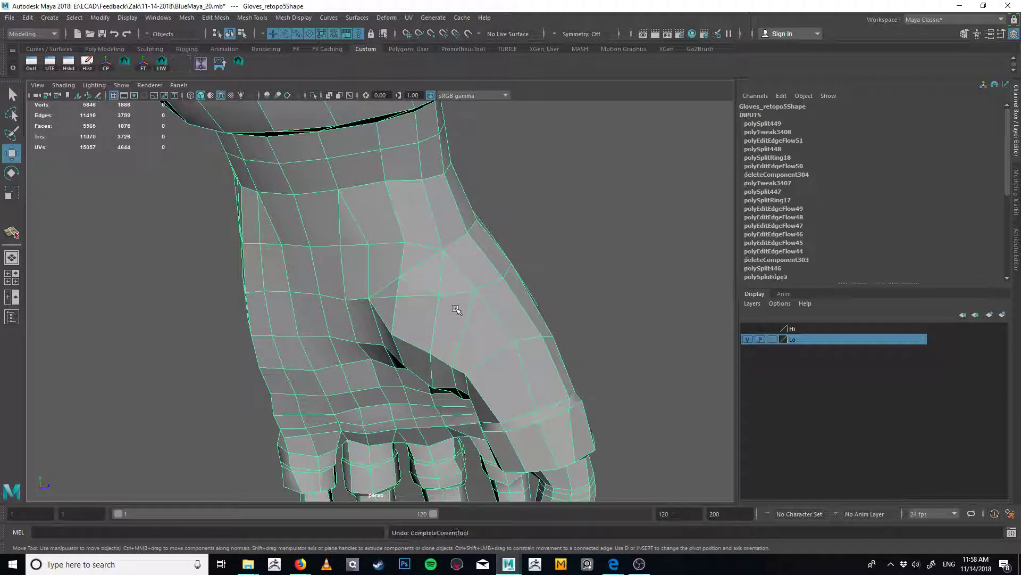
Collapse the surplus edges between the thumb base and the wrist
{"action": "right_click_drag", "start_coordinate": [438, 280], "coordinate": [458, 302], "text": "shift"}
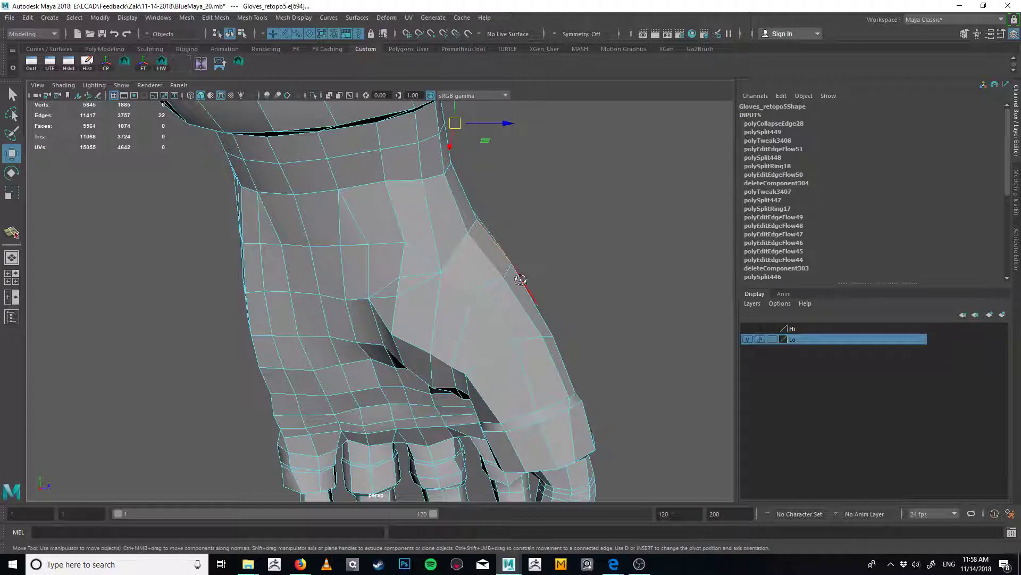
{"action": "left_click_drag", "start_coordinate": [520, 280], "coordinate": [427, 299], "text": "alt"}
{"action": "key", "text": "q"}
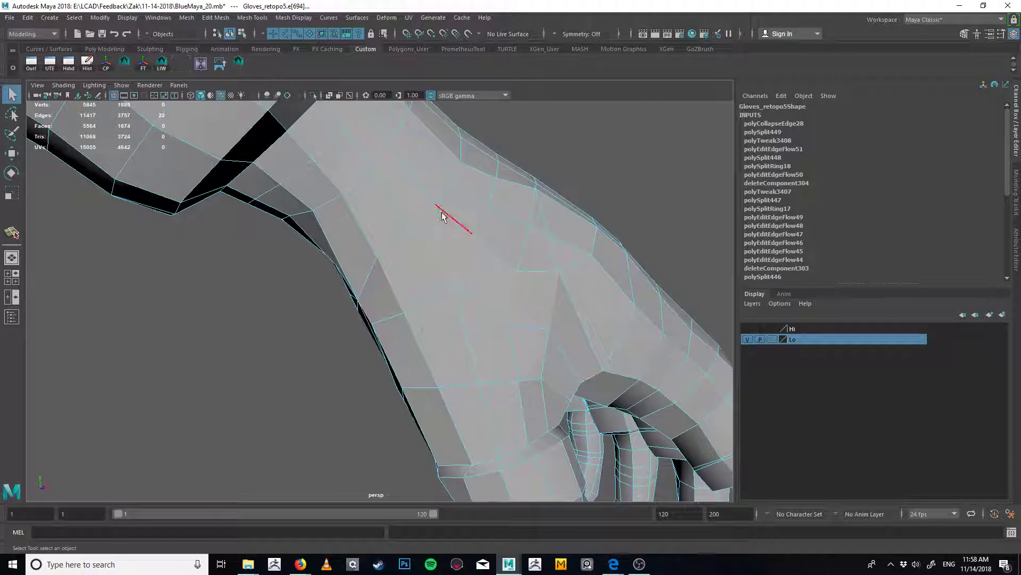
{"action": "left_click", "coordinate": [467, 230]}
{"action": "key", "text": "g"}
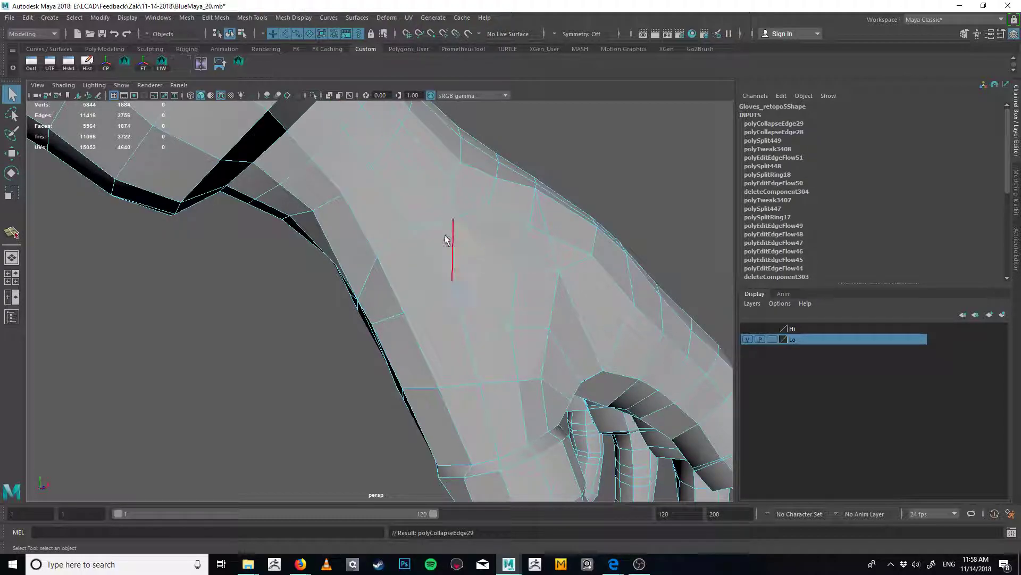
Cut a new run of edges from the thumb base up through the wrist toward the cuff
{"action": "left_click_drag", "start_coordinate": [451, 260], "coordinate": [388, 268], "text": "alt"}
{"action": "key", "text": "y"}
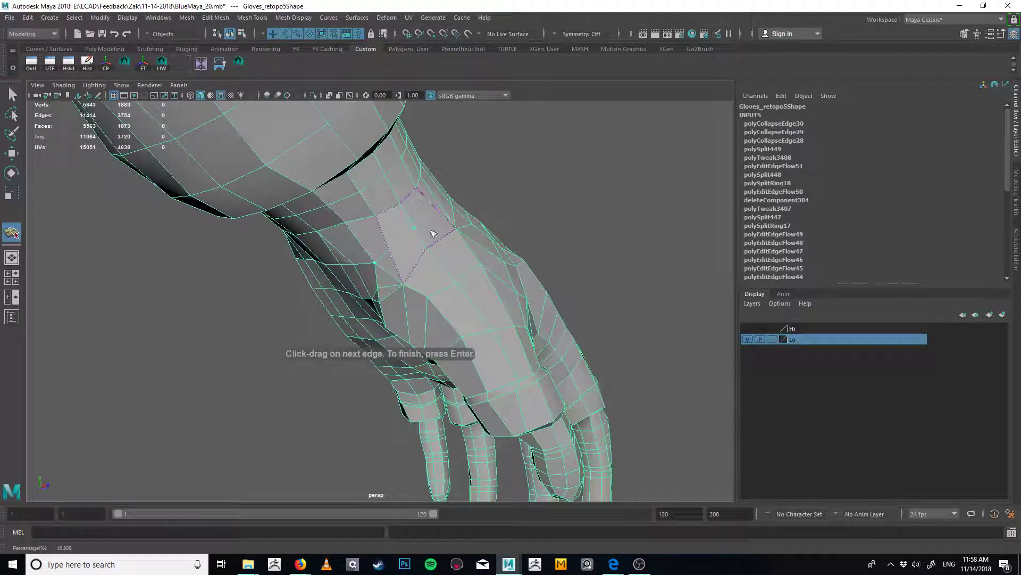
{"action": "left_click_drag", "start_coordinate": [432, 233], "coordinate": [412, 261], "text": "alt"}
{"action": "key", "text": "q"}
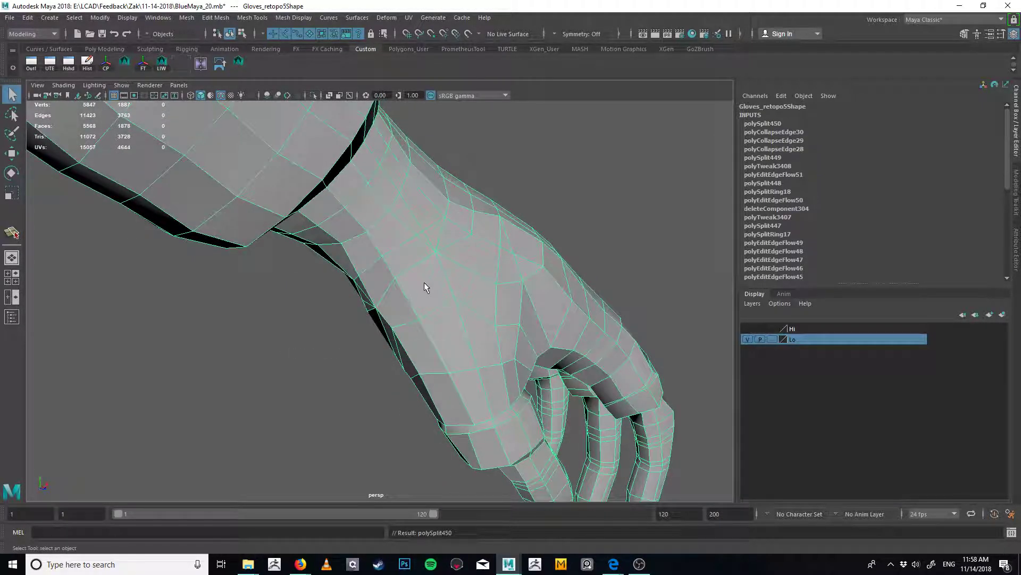
Collapse the short leftover edges along the new cut in the wrist area
{"action": "left_click", "coordinate": [397, 204]}
{"action": "key", "text": "g"}
{"action": "left_click", "coordinate": [410, 193]}
{"action": "key", "text": "g"}
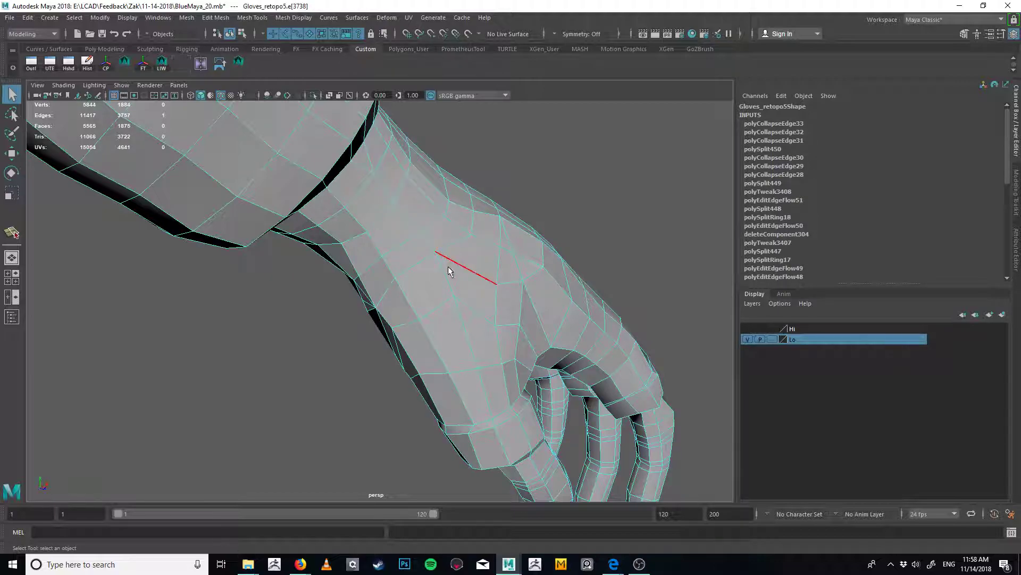
Delete the surplus diagonal edge beside the thumb base and apply Edit Edge Flow to the edge loop around the thumb
{"action": "key", "text": "Delete"}
{"action": "double_click", "coordinate": [446, 287]}
{"action": "left_click_drag", "start_coordinate": [408, 298], "coordinate": [334, 349], "text": "alt"}
{"action": "double_click", "coordinate": [433, 292]}
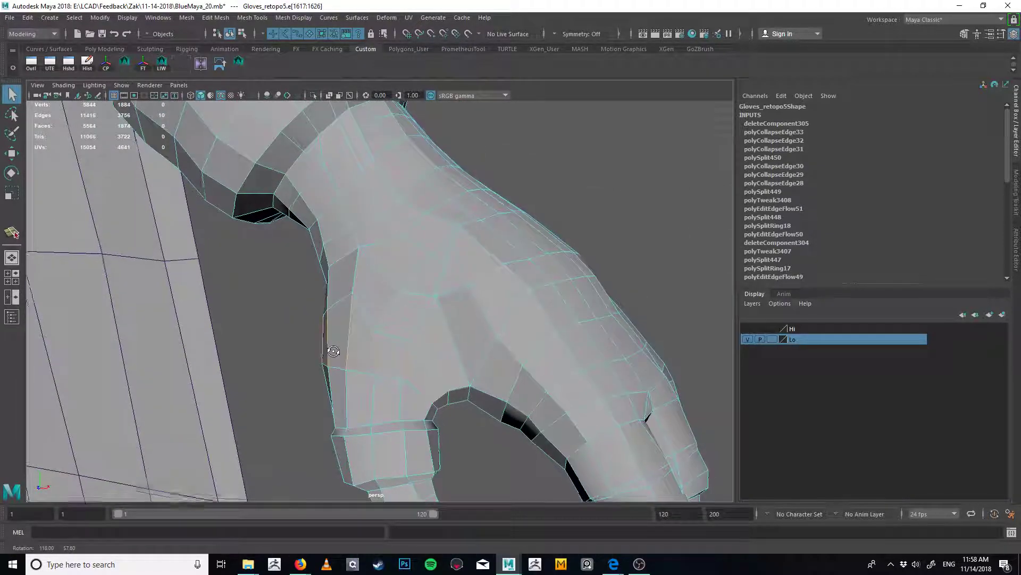
{"action": "right_click_drag", "start_coordinate": [406, 343], "coordinate": [398, 341]}
{"action": "left_click_drag", "start_coordinate": [401, 344], "coordinate": [405, 359], "text": "alt"}
{"action": "right_click_drag", "start_coordinate": [397, 367], "coordinate": [396, 360]}
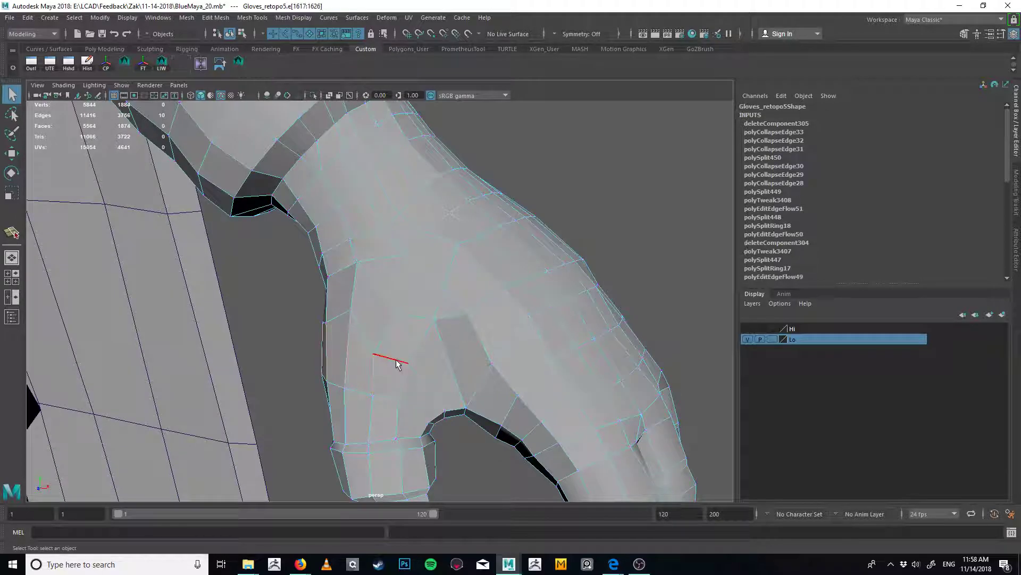
{"action": "key", "text": "ctrl+f"}
Insert an edge loop around the thumb base just above the thumb cuff and even it out with Edit Edge Flow
{"action": "key", "text": "q"}
{"action": "double_click", "coordinate": [392, 398]}
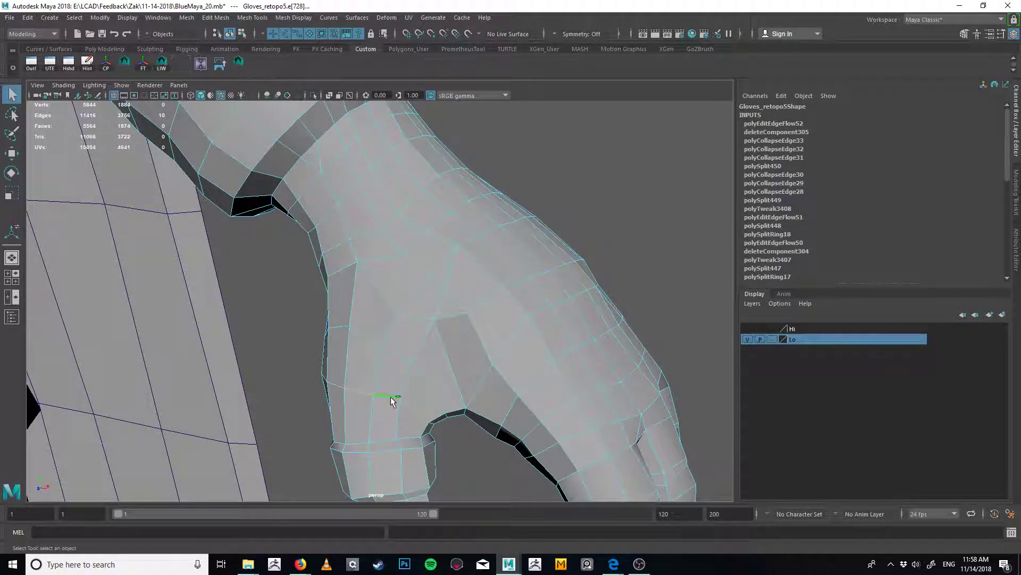
{"action": "key", "text": "g"}
{"action": "left_click_drag", "start_coordinate": [428, 368], "coordinate": [502, 379], "text": "alt"}
{"action": "key", "text": "ctrl+z"}
{"action": "key", "text": "y"}
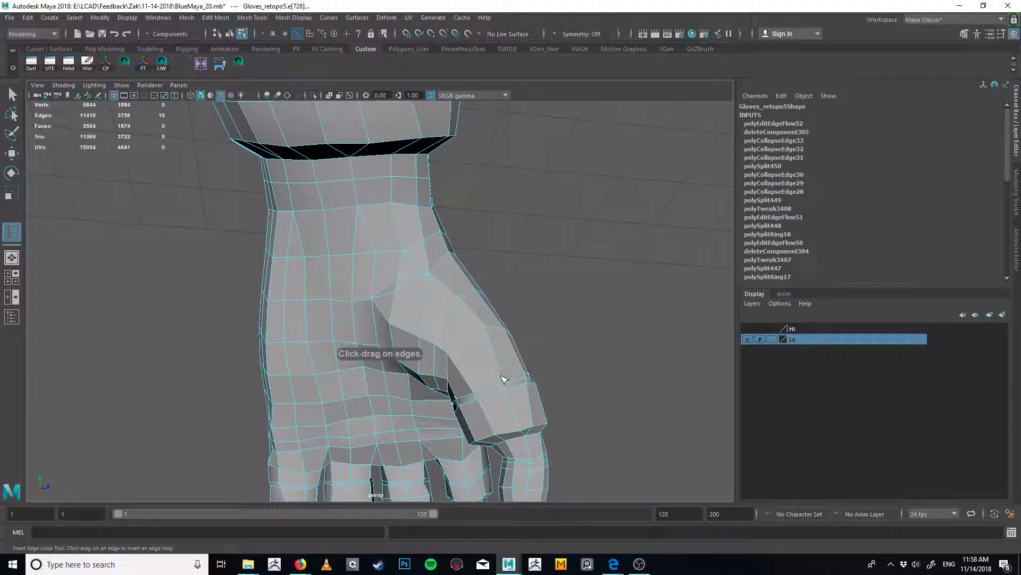
{"action": "left_click", "coordinate": [500, 374]}
{"action": "key", "text": "q"}
{"action": "key", "text": "g"}
Delete the old edge loop around the thumb next to the newly inserted one
{"action": "left_click_drag", "start_coordinate": [485, 367], "coordinate": [417, 264], "text": "alt"}
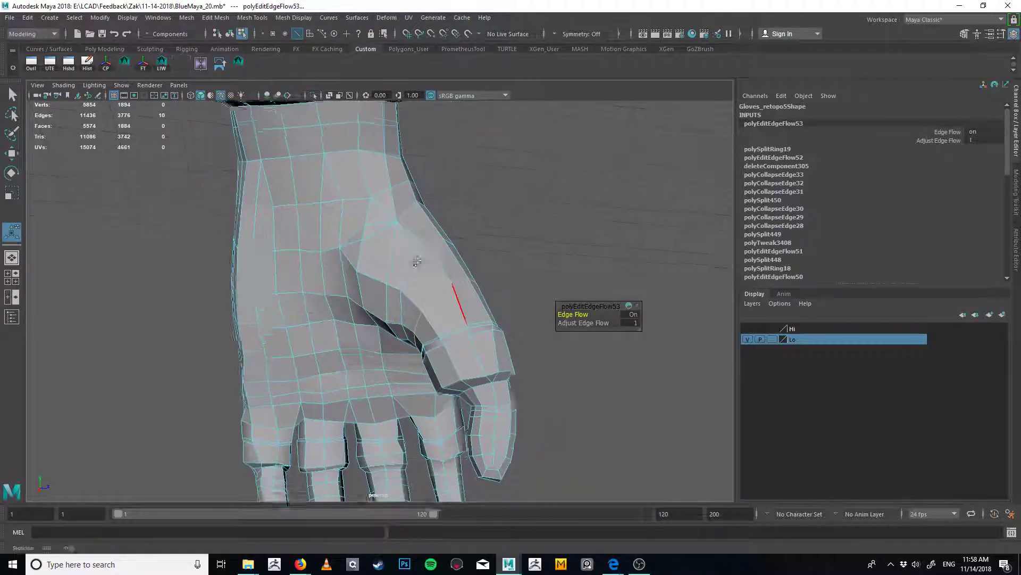
{"action": "right_click_drag", "start_coordinate": [417, 264], "coordinate": [500, 299], "text": "alt"}
{"action": "key", "text": "q"}
{"action": "left_click", "coordinate": [479, 351]}
{"action": "left_click_drag", "start_coordinate": [466, 327], "coordinate": [367, 312], "text": "alt"}
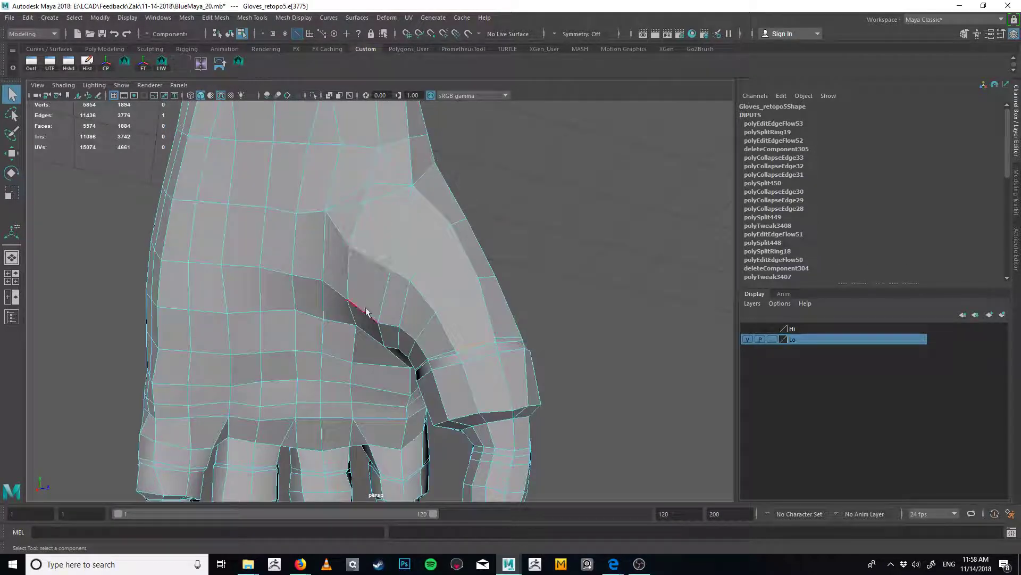
{"action": "right_click_drag", "start_coordinate": [480, 325], "coordinate": [520, 335], "text": "shift"}
Try collapsing the edge across the upper thumb base and undo the collapse
{"action": "left_click_drag", "start_coordinate": [520, 336], "coordinate": [440, 251], "text": "alt"}
{"action": "left_click", "coordinate": [419, 228]}
{"action": "key", "text": "g"}
{"action": "key", "text": "ctrl+z"}
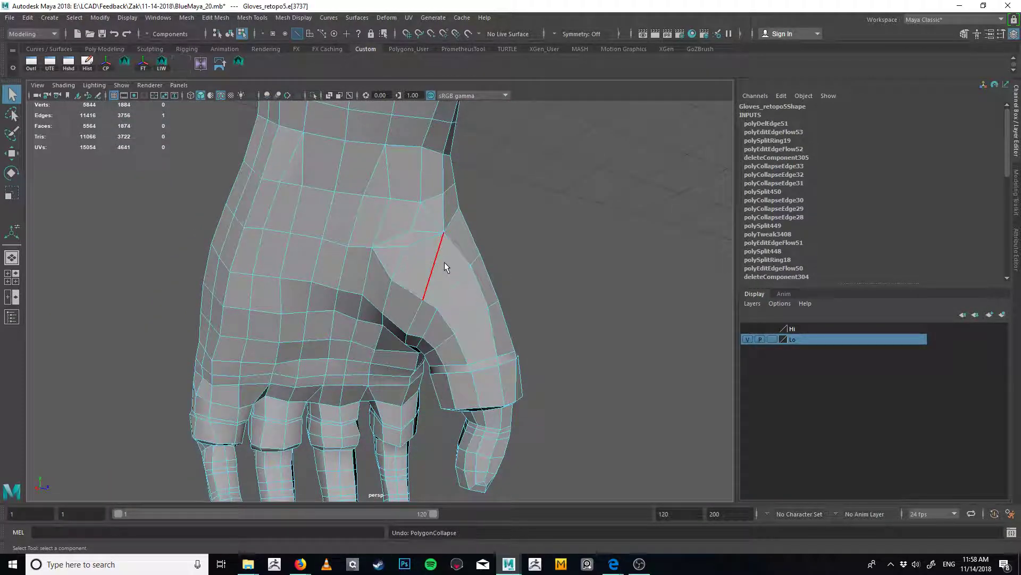
Insert a replacement edge loop around the wrist with Edit Edge Flow and delete the neighbouring old loop
{"action": "left_click_drag", "start_coordinate": [465, 257], "coordinate": [322, 306], "text": "alt"}
{"action": "left_click_drag", "start_coordinate": [428, 243], "coordinate": [350, 217], "text": "alt"}
{"action": "key", "text": "g"}
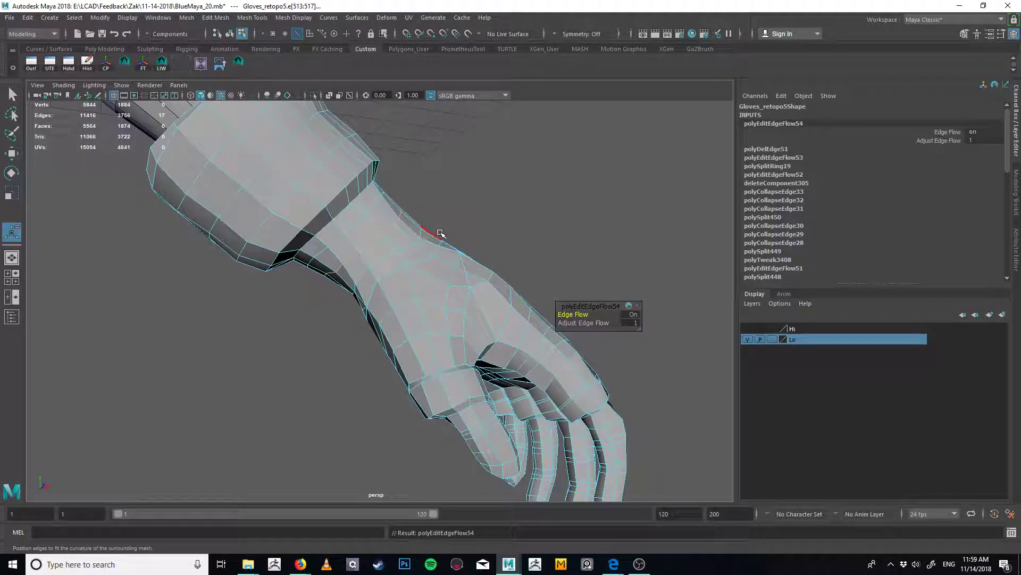
{"action": "key", "text": "ctrl+z"}
{"action": "left_click", "coordinate": [394, 250]}
{"action": "key", "text": "q"}
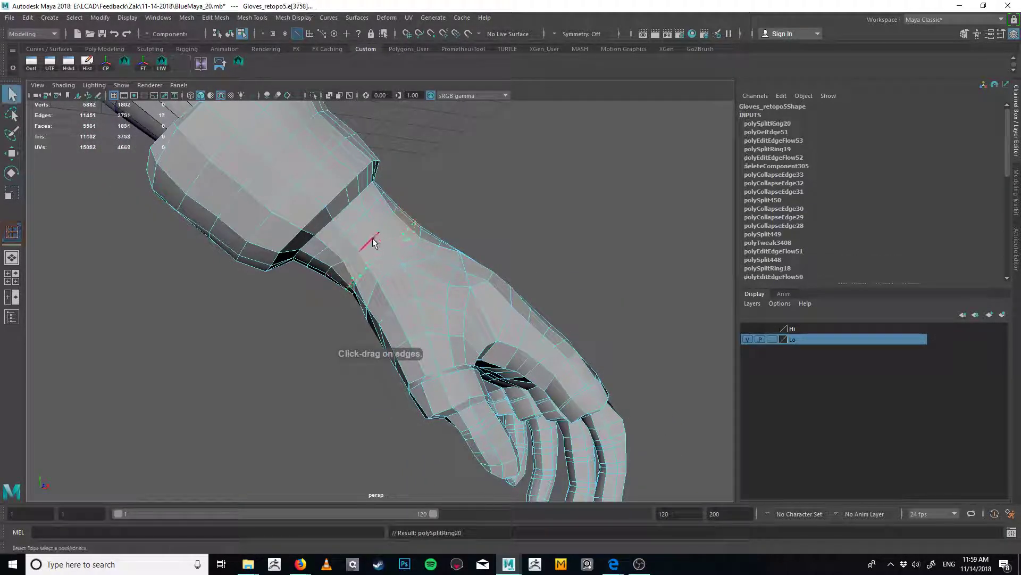
{"action": "left_click", "coordinate": [410, 243]}
{"action": "right_click_drag", "start_coordinate": [408, 242], "coordinate": [458, 219], "text": "ctrl"}
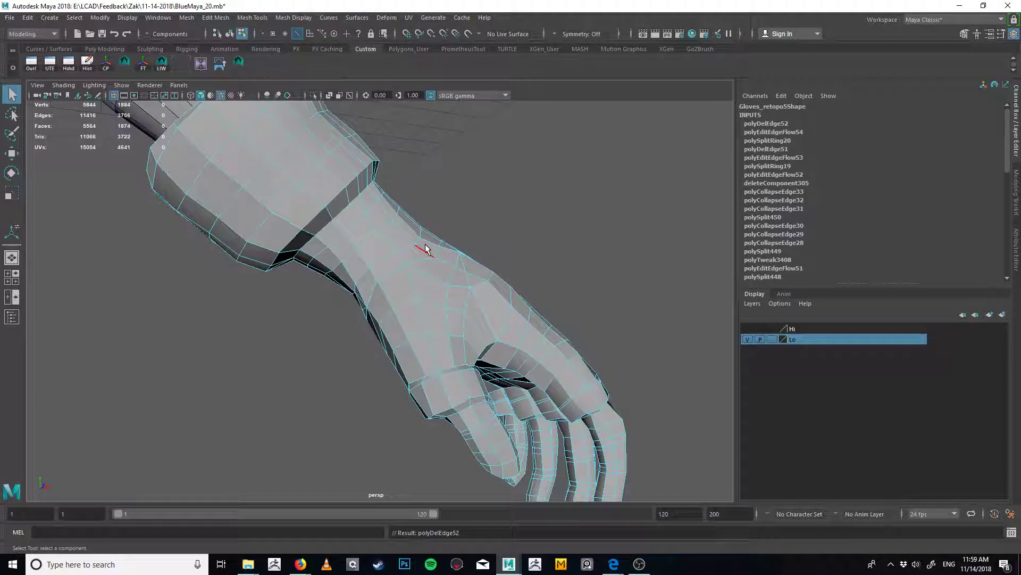
Adjust the edge loop around the wrist above the thumb and apply Edit Edge Flow to it
{"action": "double_click", "coordinate": [371, 247]}
{"action": "left_click_drag", "start_coordinate": [371, 246], "coordinate": [343, 297], "text": "alt"}
{"action": "key", "text": "q"}
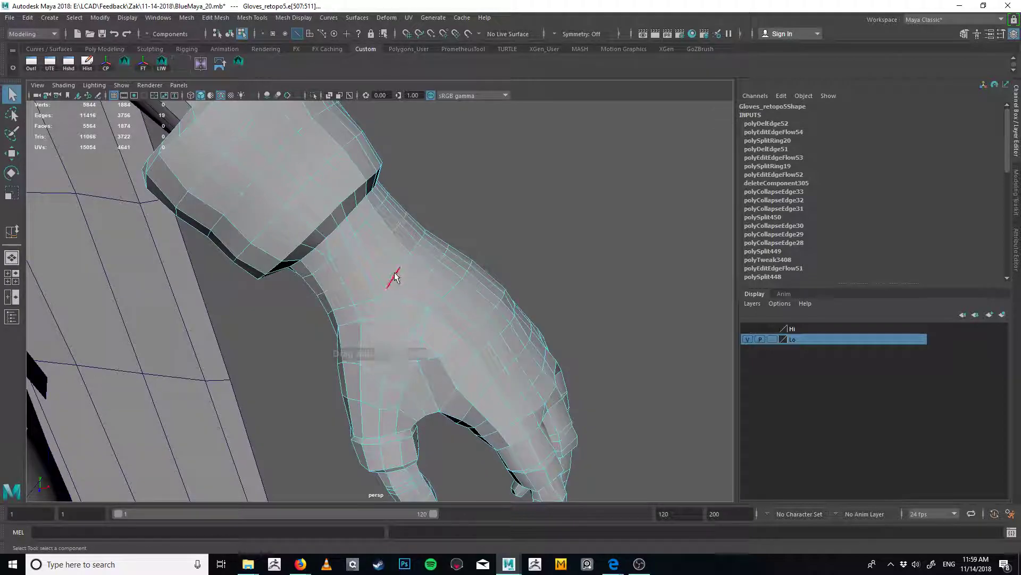
{"action": "key", "text": "ctrl+f"}
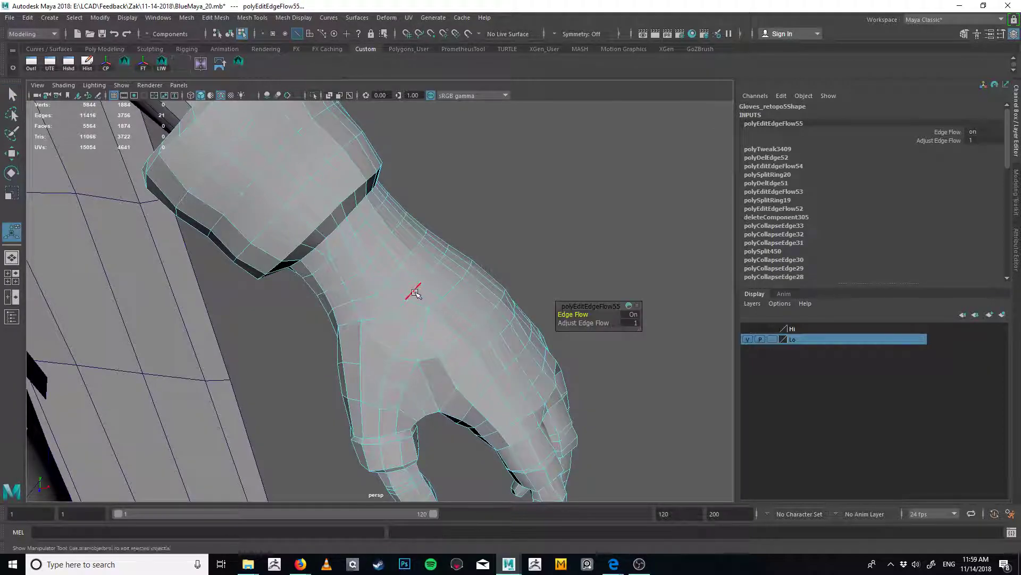
Try Edit Edge Flow on the next loop between the wrist and thumb and undo it
{"action": "double_click", "coordinate": [416, 293]}
{"action": "right_click_drag", "start_coordinate": [417, 292], "coordinate": [426, 302], "text": "shift"}
{"action": "left_click_drag", "start_coordinate": [421, 301], "coordinate": [406, 331], "text": "alt"}
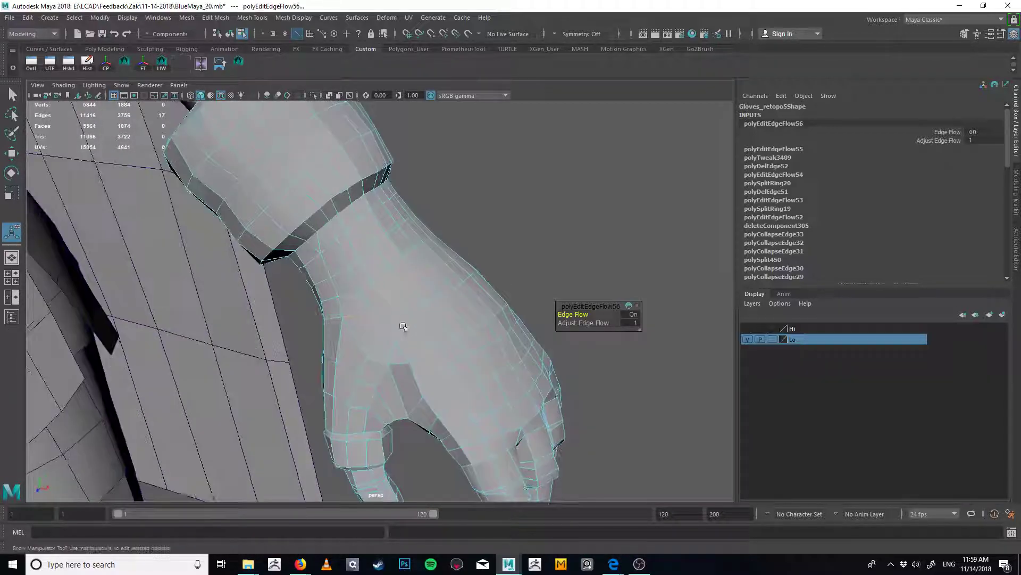
{"action": "middle_click_drag", "start_coordinate": [406, 331], "coordinate": [409, 270], "text": "alt"}
{"action": "right_click_drag", "start_coordinate": [384, 336], "coordinate": [373, 352]}
{"action": "key", "text": "ctrl+z"}
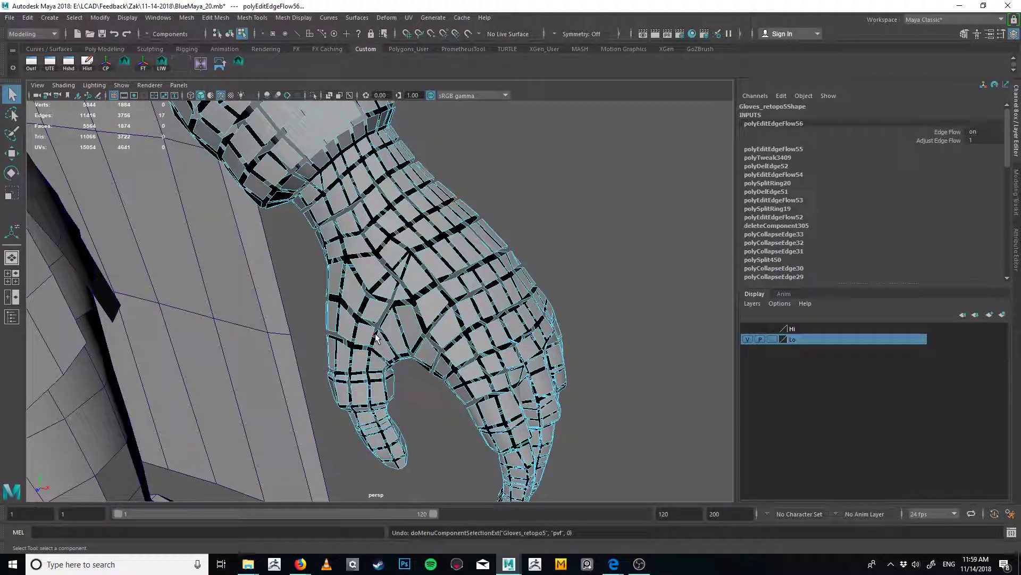
{"action": "key", "text": "ctrl+z"}
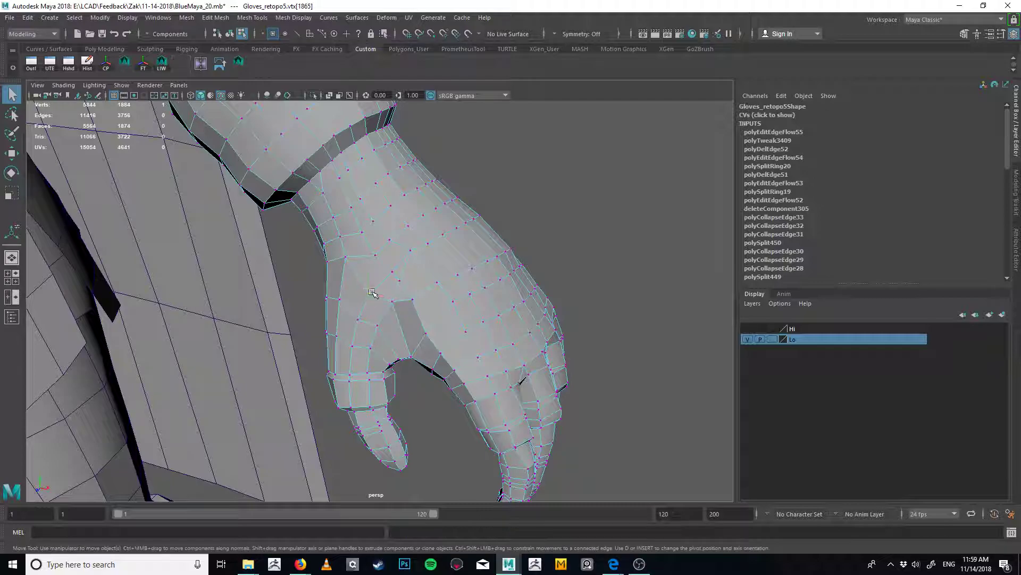
Move the vertex where the thumb base meets the back of the hand
{"action": "key", "text": "w"}
{"action": "left_click", "coordinate": [372, 278]}
{"action": "right_click_drag", "start_coordinate": [367, 268], "coordinate": [364, 237]}
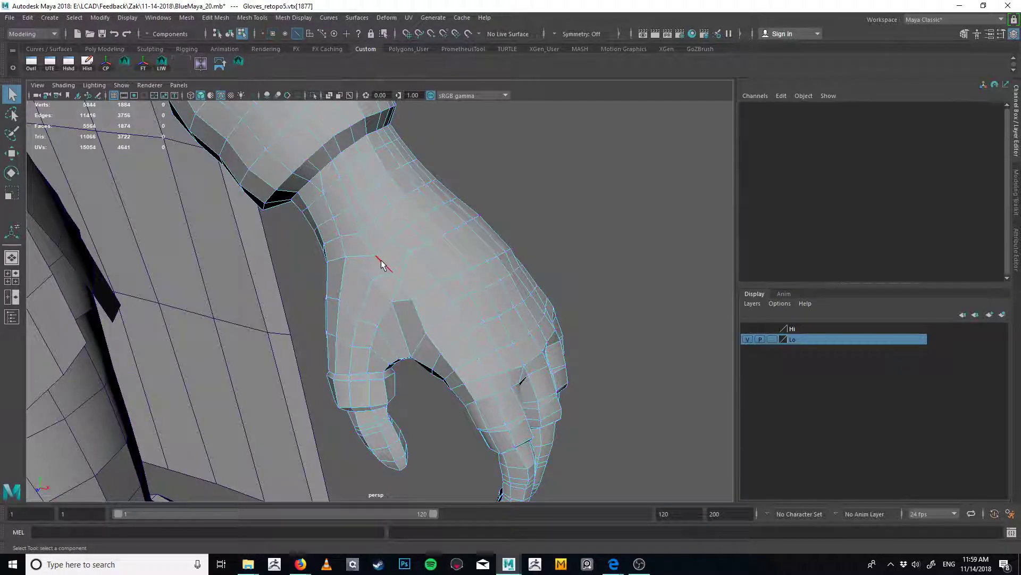
Apply Edit Edge Flow to single edges between the thumb base and the wrist
{"action": "left_click", "coordinate": [385, 259]}
{"action": "key", "text": "g"}
{"action": "left_click", "coordinate": [358, 204]}
{"action": "key", "text": "g"}
{"action": "left_click", "coordinate": [383, 274]}
{"action": "key", "text": "g"}
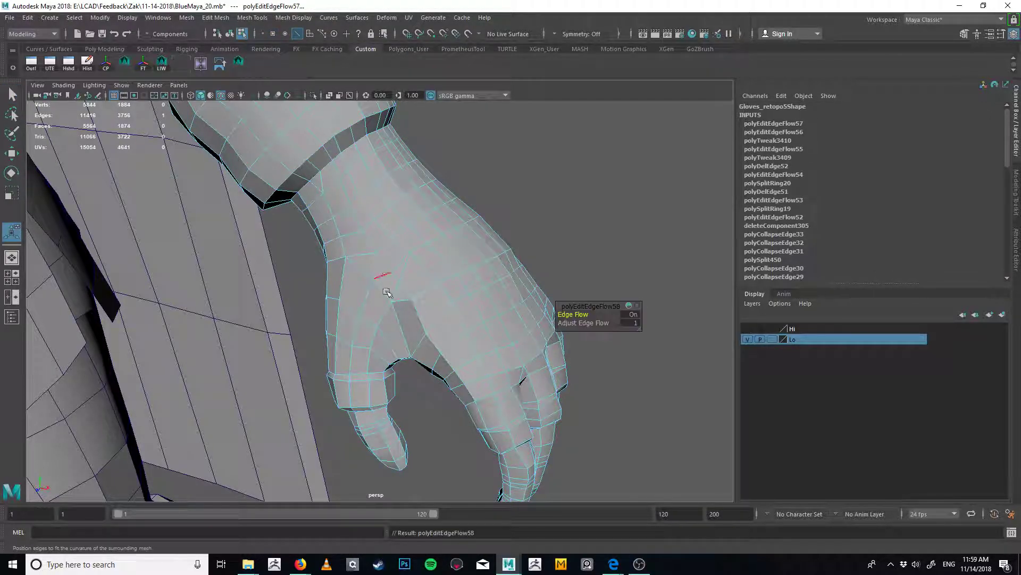
Apply Edit Edge Flow to the edges in the web of the thumb just above the thumb cuff
{"action": "key", "text": "q"}
{"action": "right_click_drag", "start_coordinate": [380, 311], "coordinate": [367, 322]}
{"action": "key", "text": "g"}
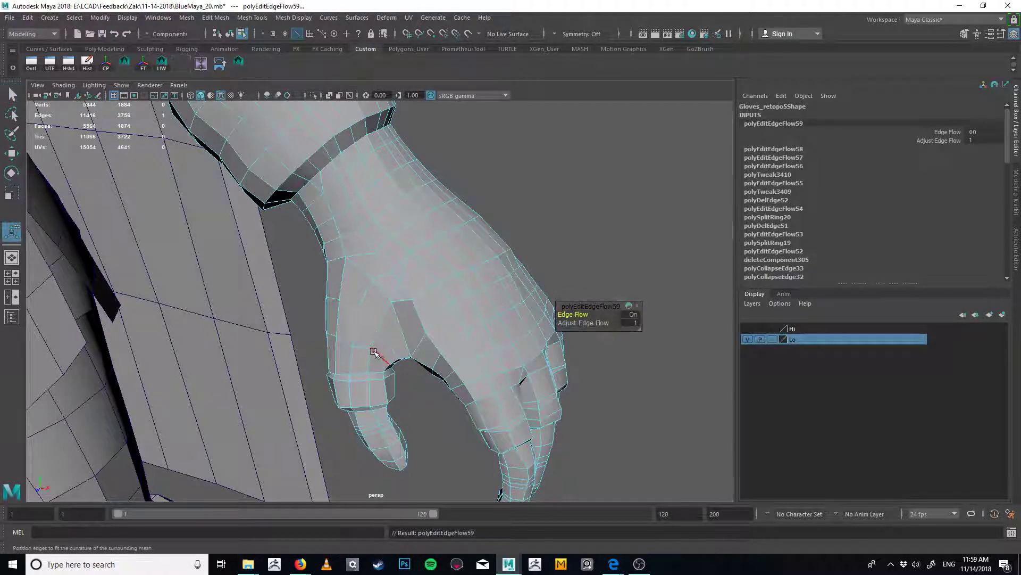
{"action": "left_click", "coordinate": [369, 349]}
{"action": "key", "text": "g"}
{"action": "left_click_drag", "start_coordinate": [400, 317], "coordinate": [400, 325], "text": "alt"}
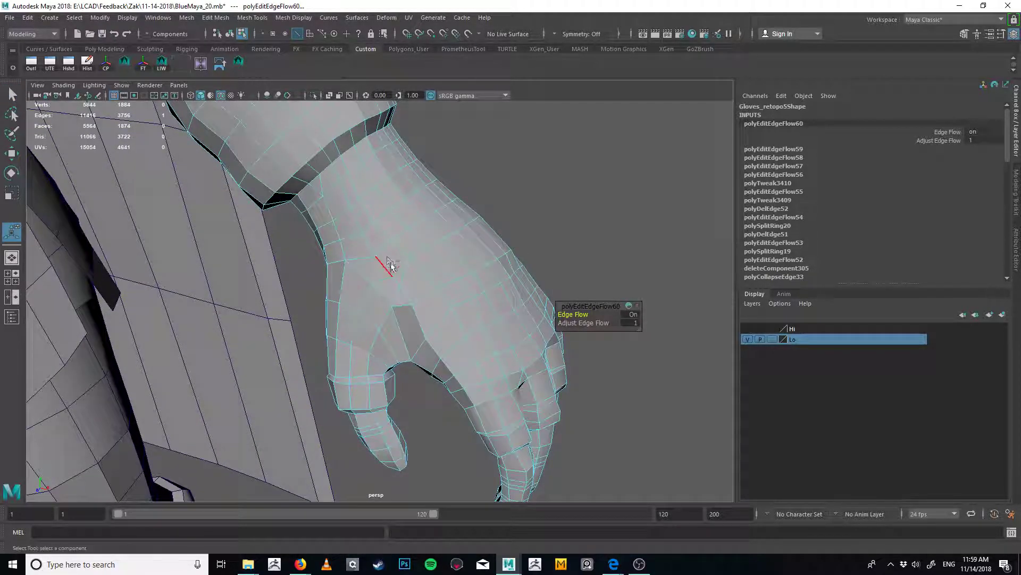
Apply Edit Edge Flow to the edge loops running from the thumb base across the back of the hand
{"action": "left_click", "coordinate": [401, 242]}
{"action": "key", "text": "g"}
{"action": "double_click", "coordinate": [391, 234]}
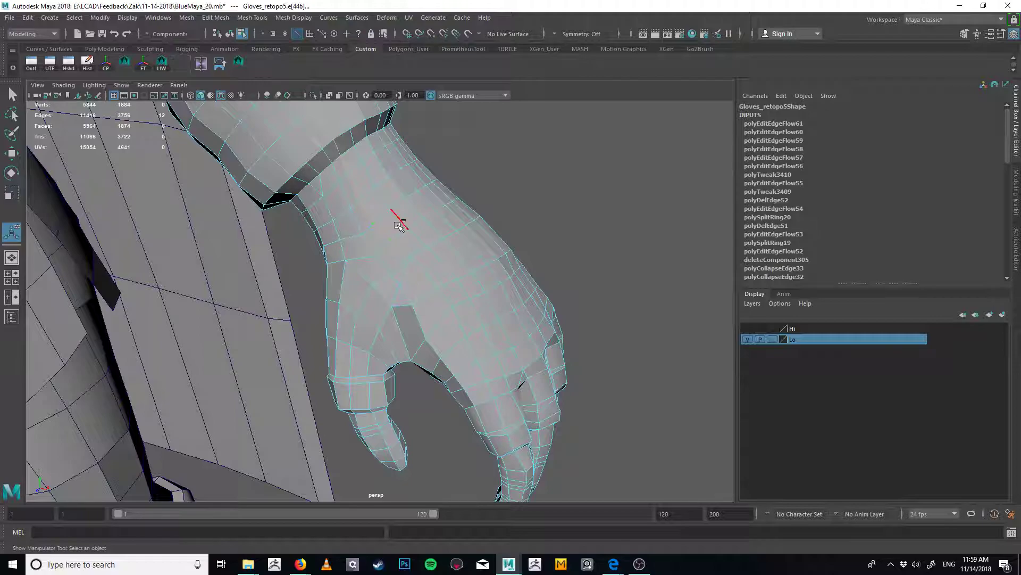
{"action": "key", "text": "g"}
{"action": "key", "text": "q"}
{"action": "left_click", "coordinate": [417, 252]}
{"action": "double_click", "coordinate": [386, 279]}
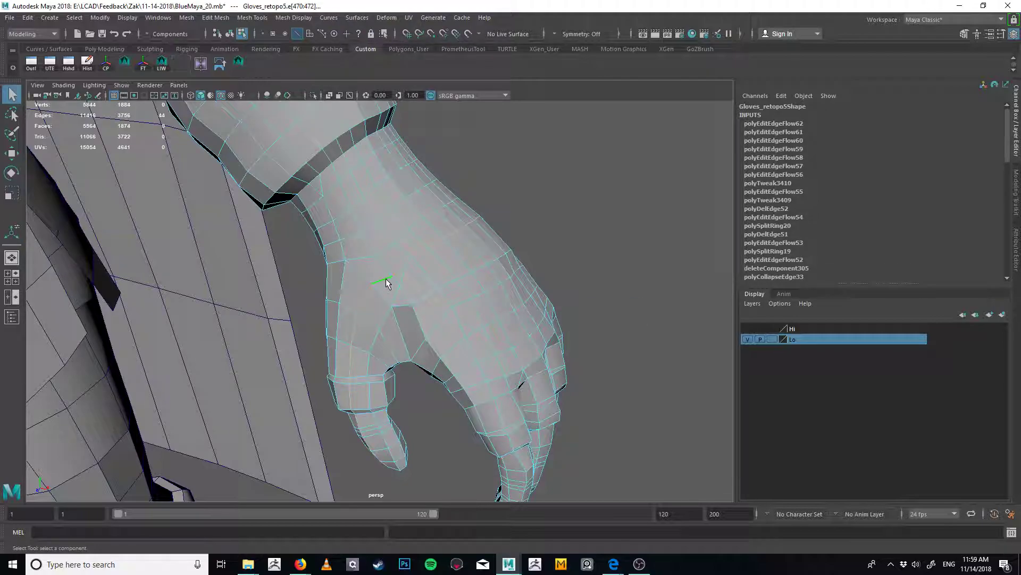
{"action": "left_click_drag", "start_coordinate": [303, 515], "coordinate": [303, 515], "text": "ctrl"}
{"action": "key", "text": "g"}
Collapse the short surplus edge between the thumb base and the wrist
{"action": "left_click_drag", "start_coordinate": [465, 273], "coordinate": [434, 227], "text": "alt"}
{"action": "key", "text": "q"}
{"action": "left_click", "coordinate": [414, 270]}
{"action": "key", "text": "alt+c"}
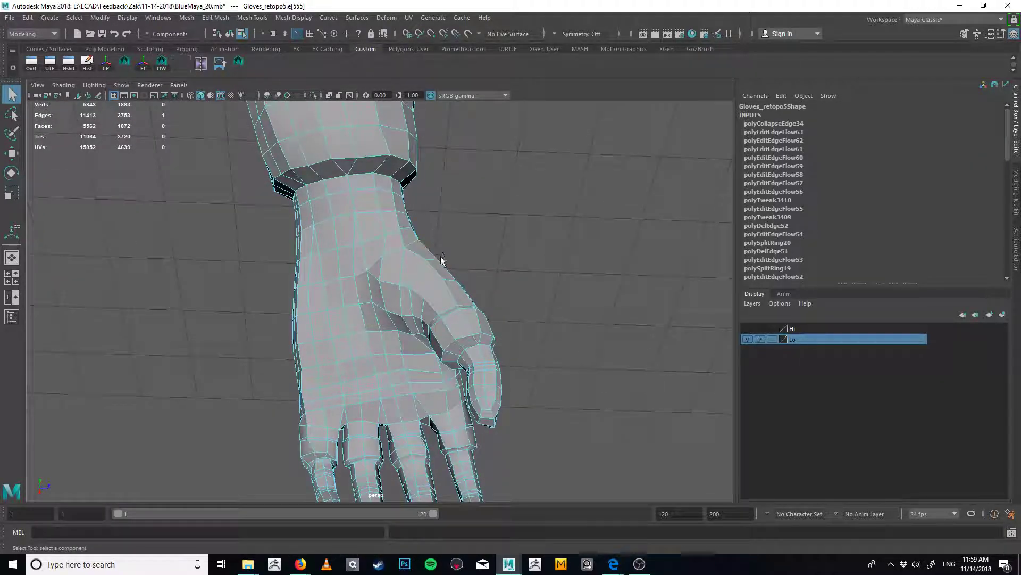
Try deleting the edge across the palm side of the thumb base and undo the deletion
{"action": "left_click_drag", "start_coordinate": [431, 276], "coordinate": [307, 332], "text": "alt"}
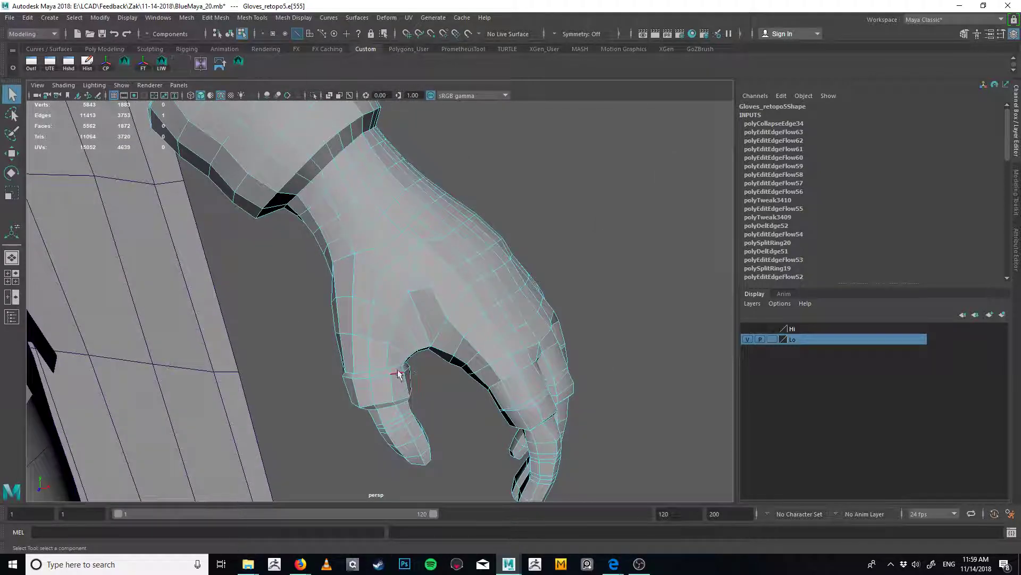
{"action": "left_click_drag", "start_coordinate": [397, 372], "coordinate": [443, 279], "text": "alt"}
{"action": "key", "text": "Delete"}
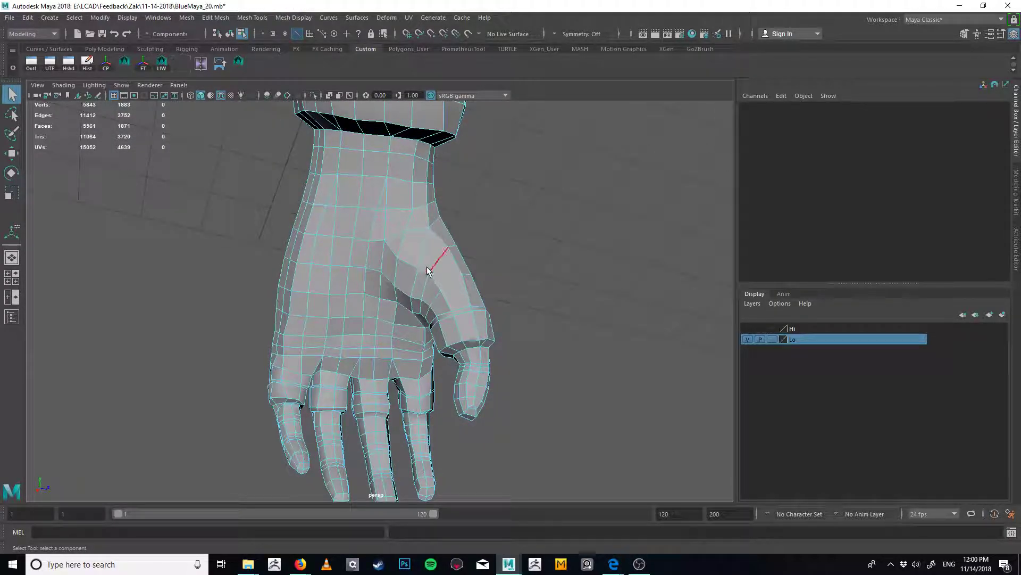
{"action": "key", "text": "ctrl+z"}
{"action": "middle_click_drag", "start_coordinate": [431, 202], "coordinate": [448, 234], "text": "alt"}
{"action": "right_click_drag", "start_coordinate": [448, 235], "coordinate": [461, 248], "text": "alt"}
{"action": "key", "text": "Delete"}
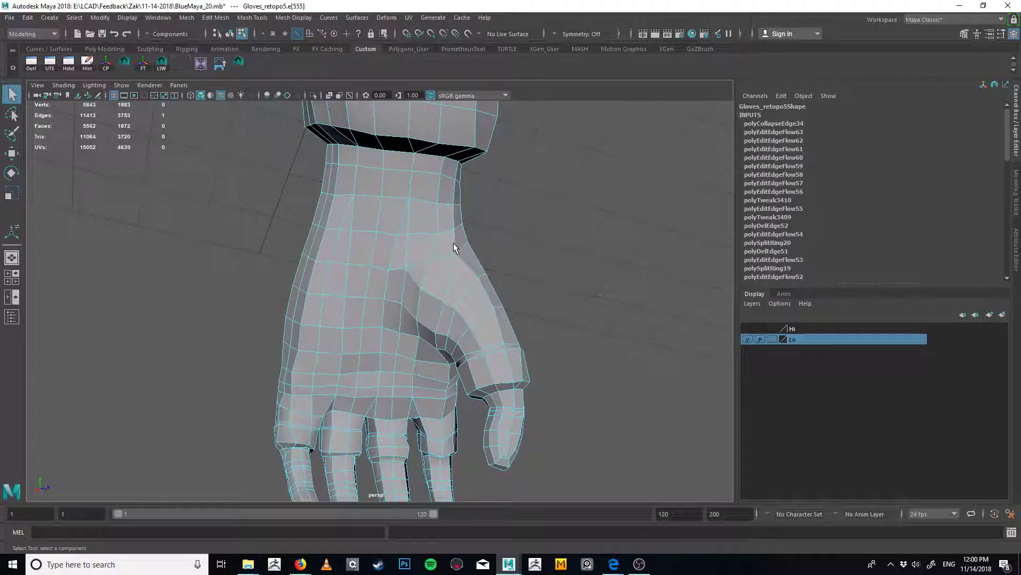
Try cutting a new edge across the polygon between the thumb base and the wrist
{"action": "key", "text": "F9"}
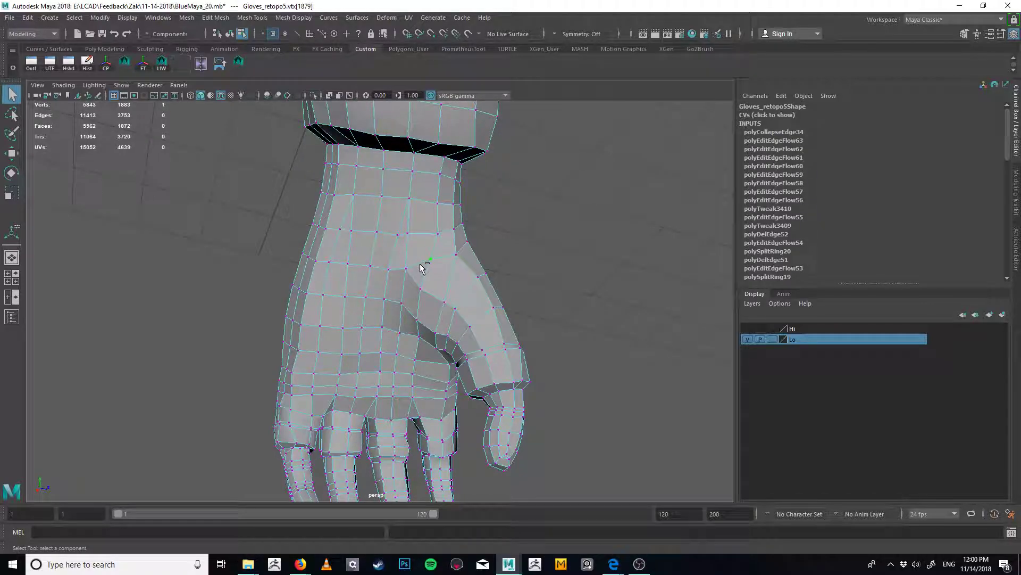
{"action": "key", "text": "ctrl+shift+x"}
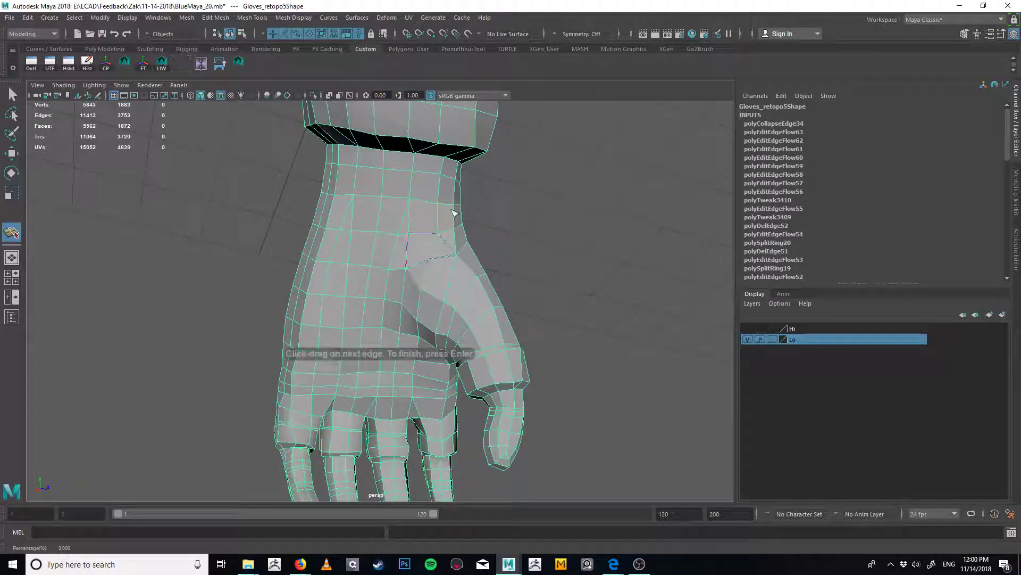
{"action": "key", "text": "Return"}
{"action": "key", "text": "F9"}
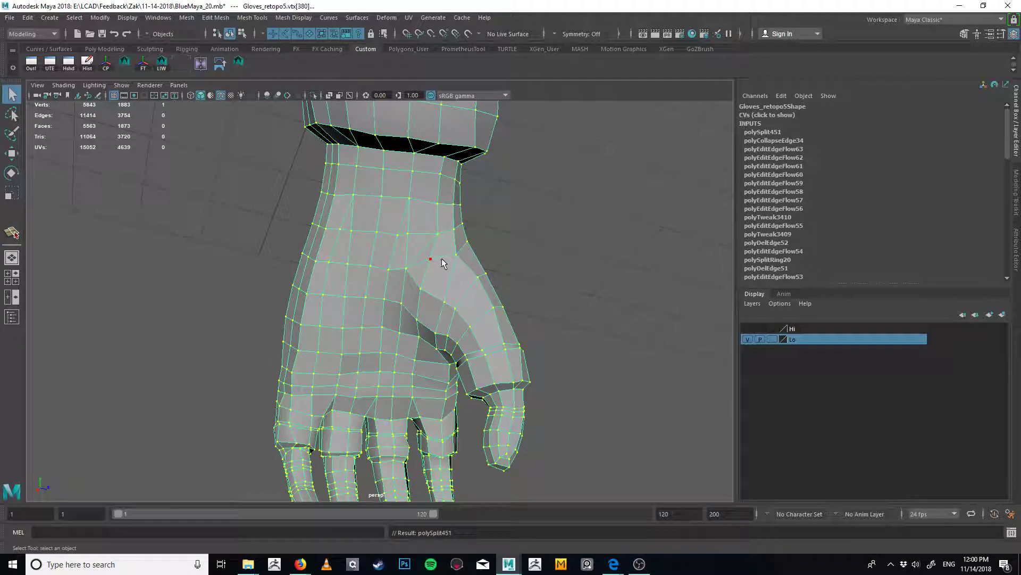
Try merging two neighbouring vertices at the palm-side thumb base and deleting the edge above them
{"action": "left_click", "coordinate": [420, 288]}
{"action": "key", "text": "w"}
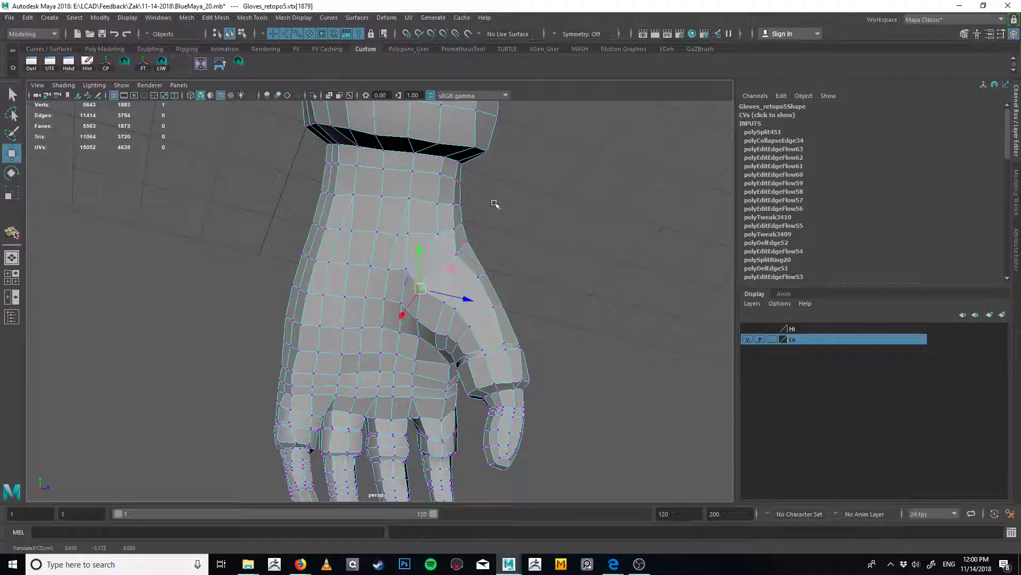
{"action": "left_click", "coordinate": [417, 319], "text": "shift"}
{"action": "right_click_drag", "start_coordinate": [417, 314], "coordinate": [418, 272], "text": "shift"}
{"action": "key", "text": "q"}
{"action": "key", "text": "F10"}
{"action": "left_click", "coordinate": [439, 268]}
{"action": "key", "text": "Delete"}
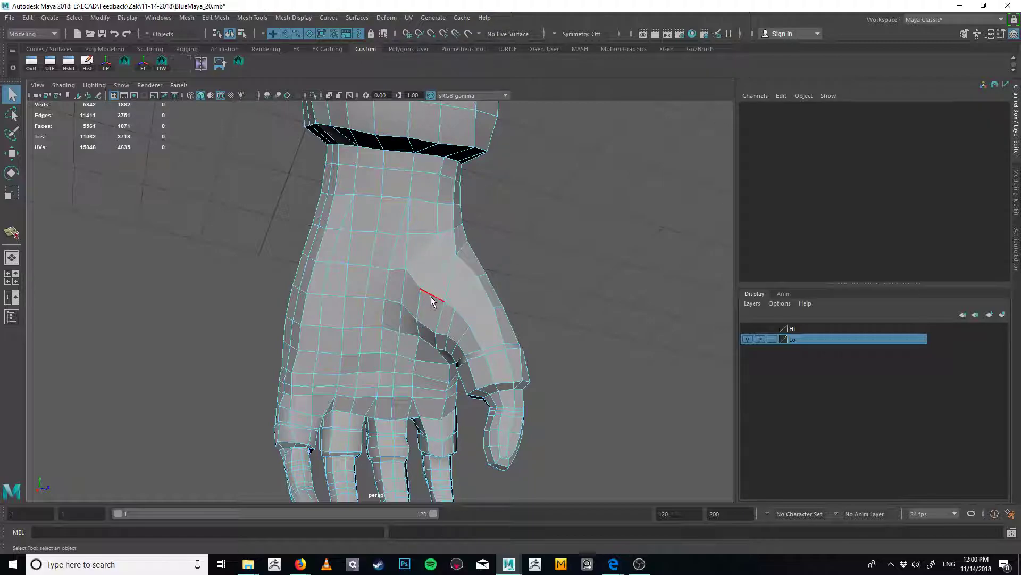
Undo the edge deletion, vertex merge, vertex move and new cut at the thumb base
{"action": "key", "text": "ctrl+z"}
{"action": "key", "text": "ctrl+z"}
{"action": "key", "text": "ctrl+z"}
{"action": "key", "text": "ctrl+z"}
{"action": "key", "text": "ctrl+z"}
{"action": "key", "text": "ctrl+z"}
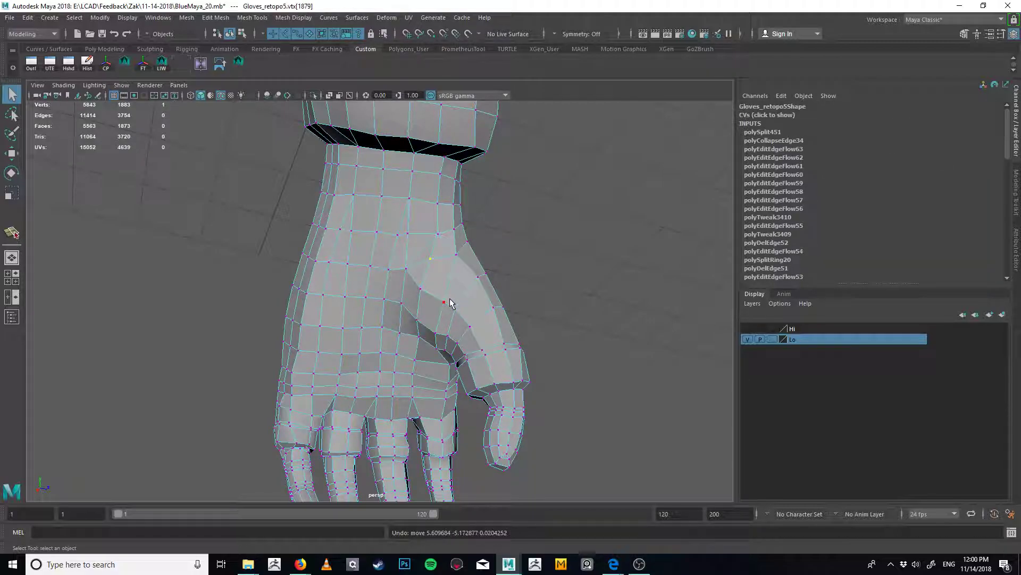
{"action": "key", "text": "ctrl+z"}
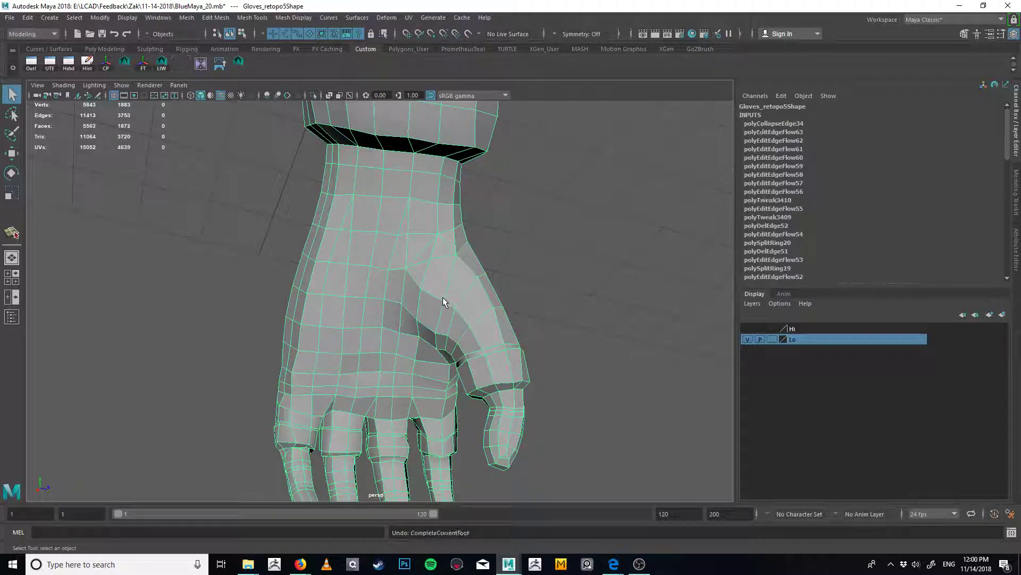
Move the vertices along the index-finger side of the back of the hand to even out the column of edges
{"action": "left_click_drag", "start_coordinate": [422, 299], "coordinate": [369, 282], "text": "alt"}
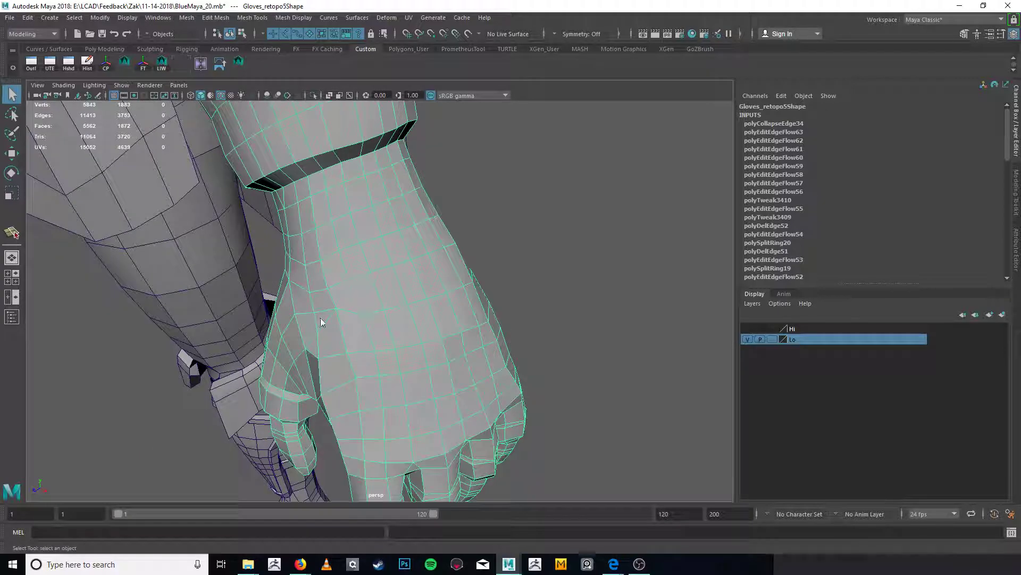
{"action": "key", "text": "F9"}
{"action": "left_click", "coordinate": [336, 317]}
{"action": "key", "text": "w"}
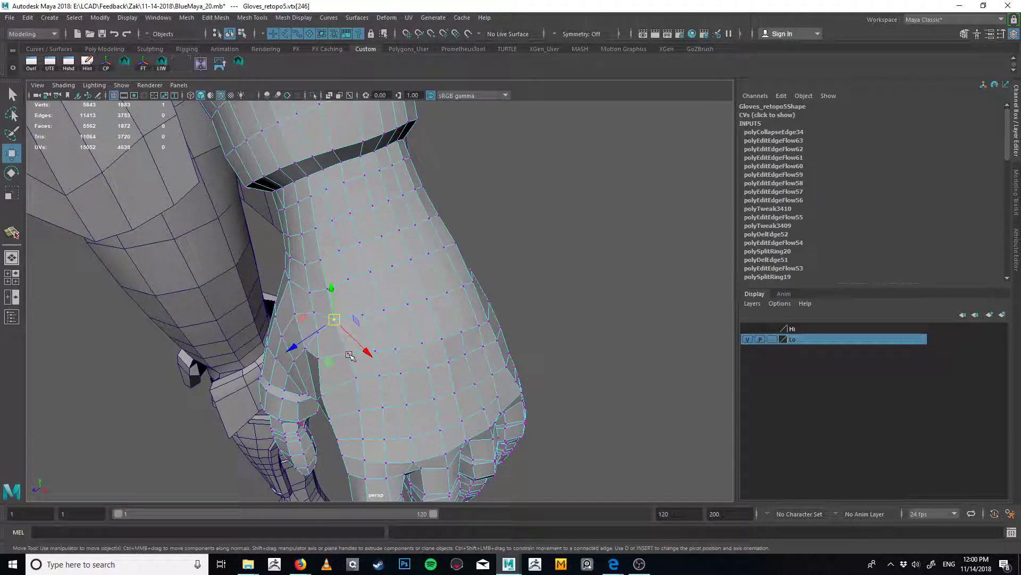
{"action": "left_click", "coordinate": [357, 378]}
{"action": "left_click_drag", "start_coordinate": [361, 381], "coordinate": [354, 445]}
{"action": "key", "text": "q"}
{"action": "left_click", "coordinate": [361, 411]}
{"action": "key", "text": "w"}
{"action": "left_click", "coordinate": [366, 441]}
{"action": "key", "text": "w"}
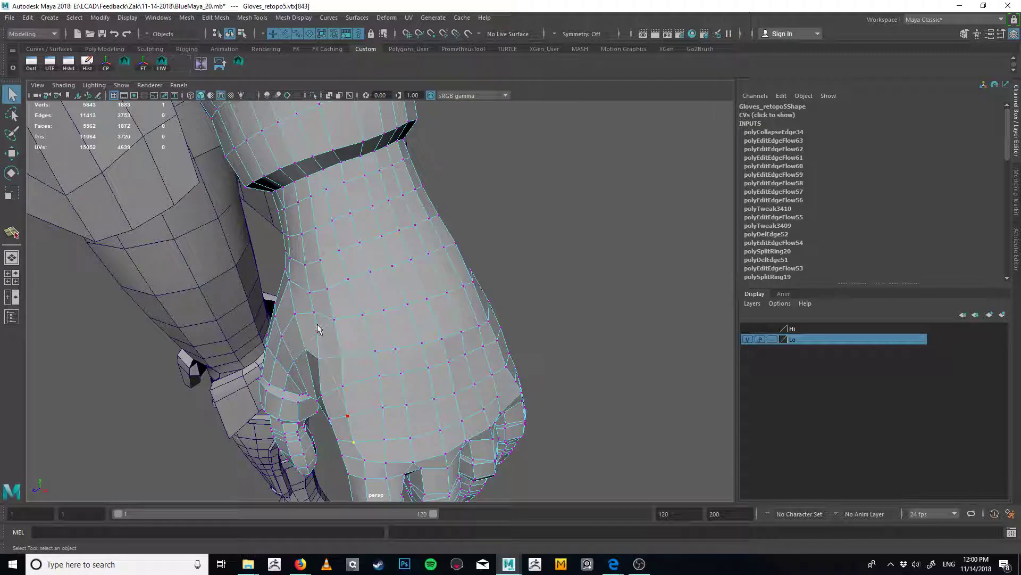
Snap the vertex at the thumb base onto its neighbouring vertex and merge the overlapping vertices
{"action": "right_click_drag", "start_coordinate": [318, 324], "coordinate": [323, 315]}
{"action": "left_click_drag", "start_coordinate": [323, 315], "coordinate": [392, 307], "text": "alt"}
{"action": "left_click", "coordinate": [379, 290]}
{"action": "key", "text": "w"}
{"action": "key", "text": "v"}
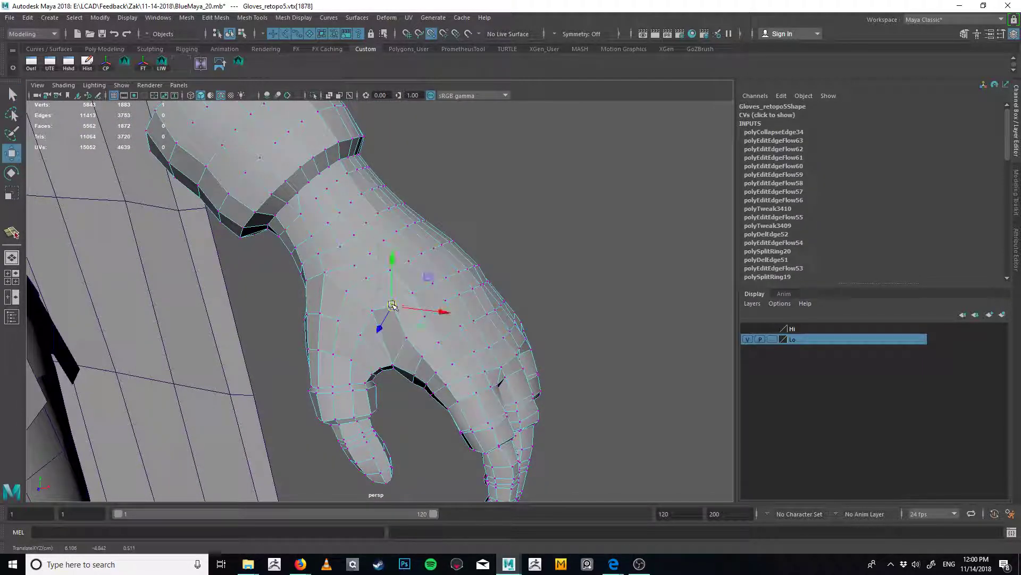
{"action": "left_click_drag", "start_coordinate": [480, 198], "coordinate": [384, 324]}
{"action": "right_click_drag", "start_coordinate": [413, 349], "coordinate": [414, 323], "text": "shift"}
{"action": "left_click_drag", "start_coordinate": [416, 327], "coordinate": [371, 338], "text": "alt"}
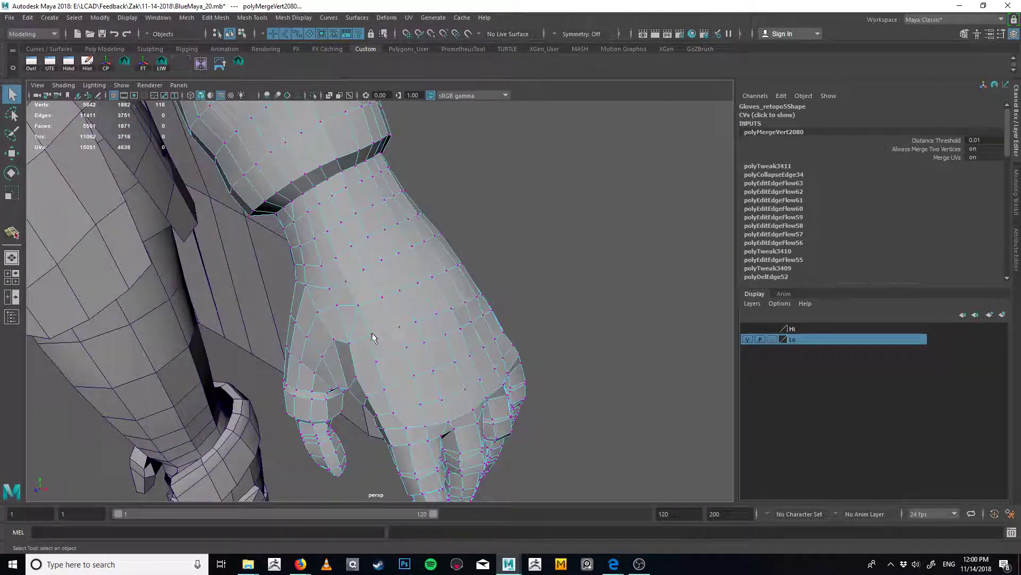
Delete the surplus edge above the thumb base and apply Edge Flow to the edges beside it
{"action": "key", "text": "F10"}
{"action": "left_click", "coordinate": [371, 304]}
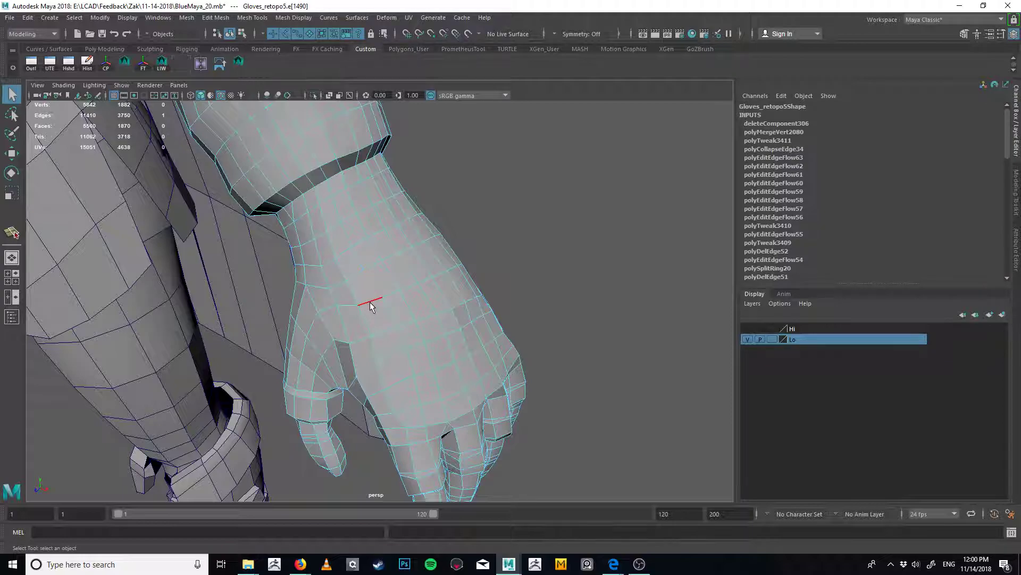
{"action": "key", "text": "ctrl+f"}
Apply Edge Flow to the lengthwise edge loop running down the back of the hand toward the little finger
{"action": "left_click_drag", "start_coordinate": [364, 317], "coordinate": [426, 282], "text": "alt"}
{"action": "key", "text": "q"}
{"action": "double_click", "coordinate": [362, 269]}
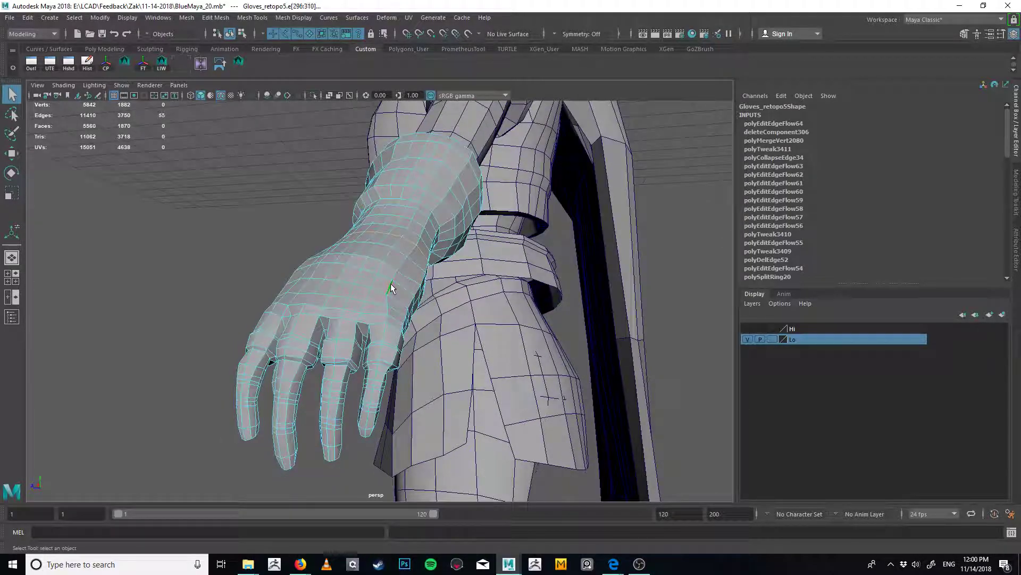
{"action": "key", "text": "g"}
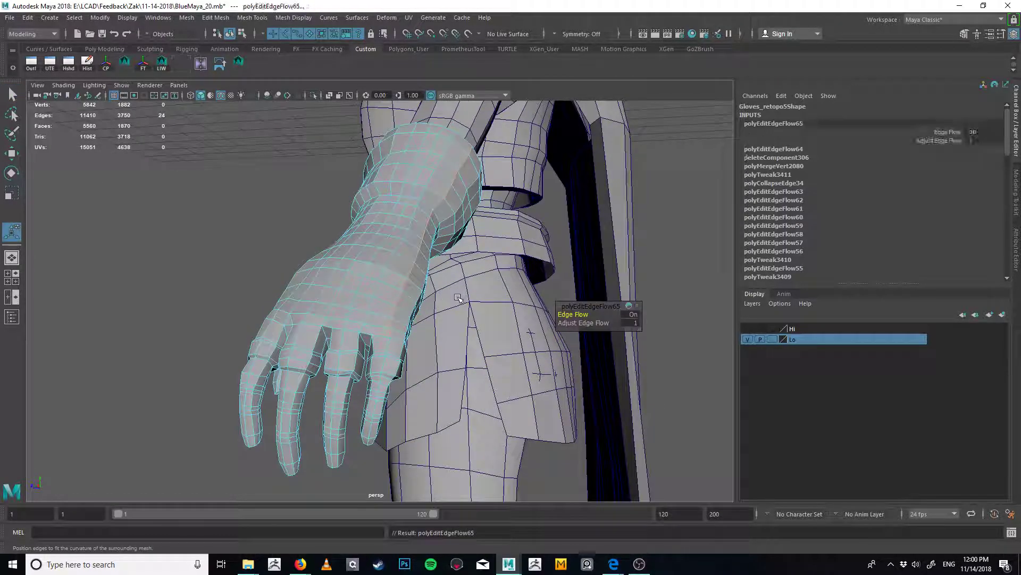
{"action": "left_click_drag", "start_coordinate": [458, 289], "coordinate": [397, 299], "text": "alt"}
{"action": "key", "text": "q"}
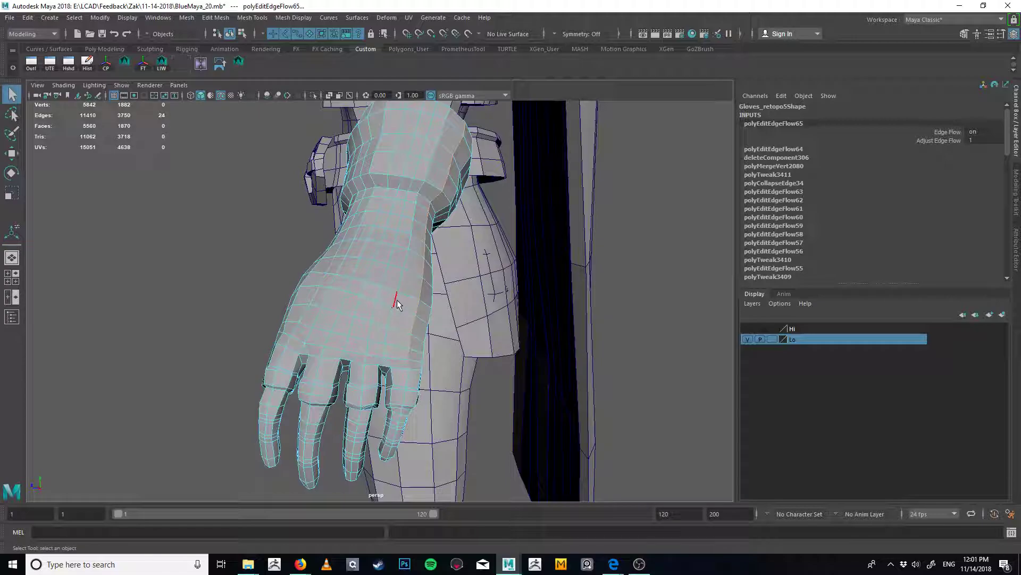
Apply Edge Flow to two more edge loops, one near the little-finger knuckle and one up by the wrist
{"action": "double_click", "coordinate": [415, 349]}
{"action": "key", "text": "g"}
{"action": "key", "text": "q"}
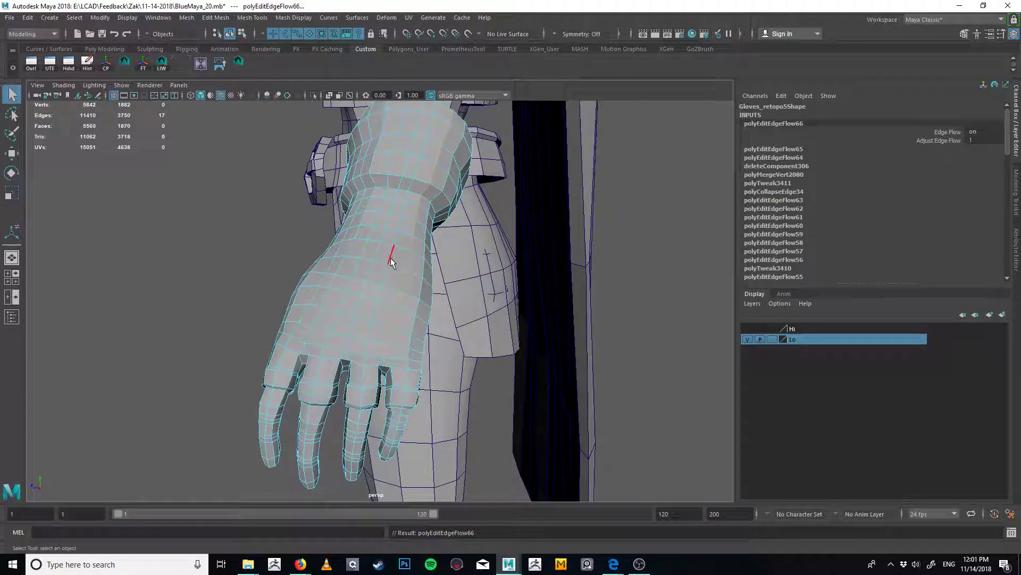
{"action": "double_click", "coordinate": [390, 257]}
{"action": "left_click_drag", "start_coordinate": [399, 325], "coordinate": [414, 343], "text": "alt"}
{"action": "key", "text": "g"}
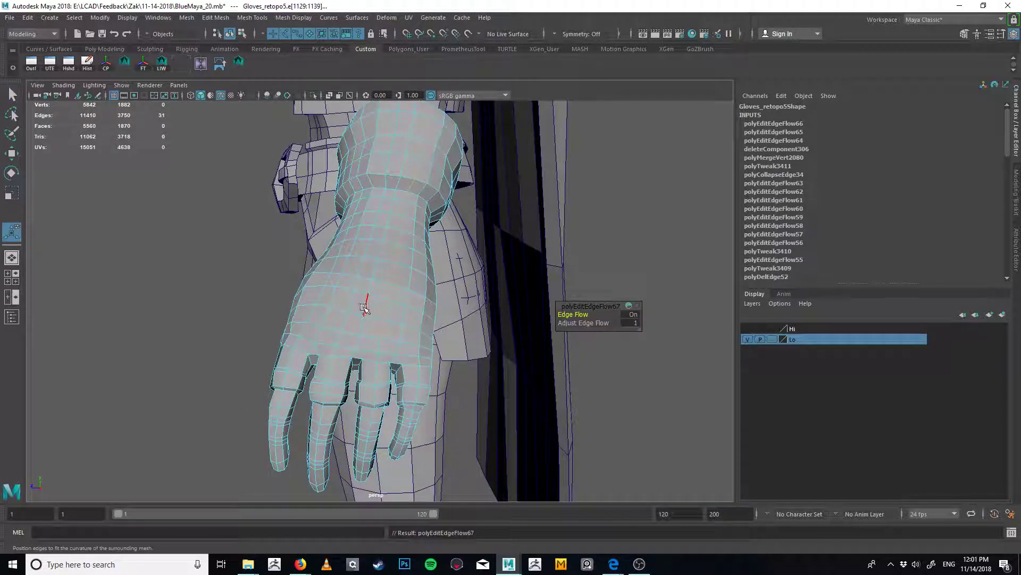
Try evening out the lengthwise edge loop in the middle of the back of the hand with Edge Flow
{"action": "key", "text": "q"}
{"action": "double_click", "coordinate": [365, 309]}
{"action": "right_click_drag", "start_coordinate": [383, 318], "coordinate": [387, 299], "text": "shift"}
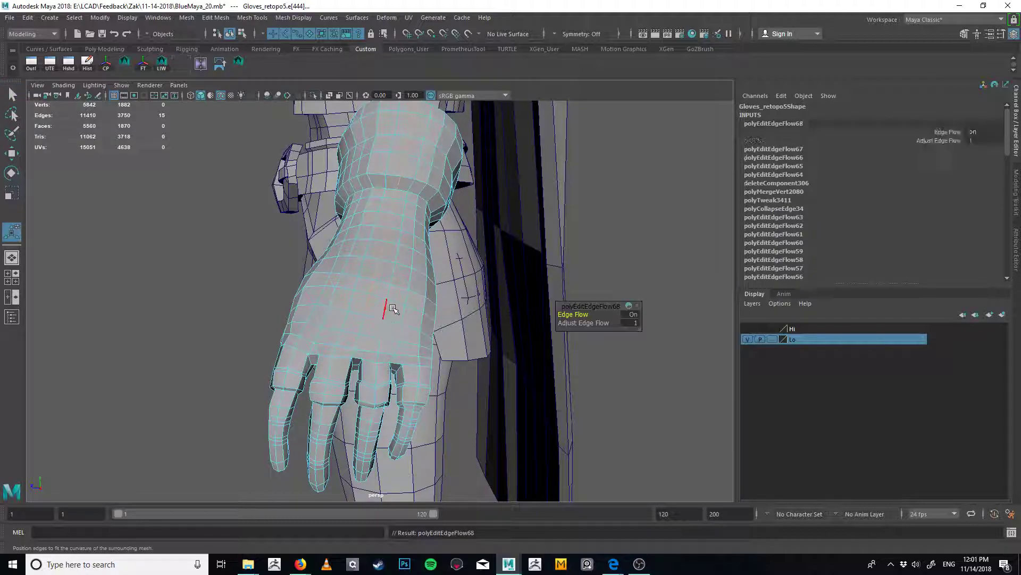
{"action": "key", "text": "ctrl+z"}
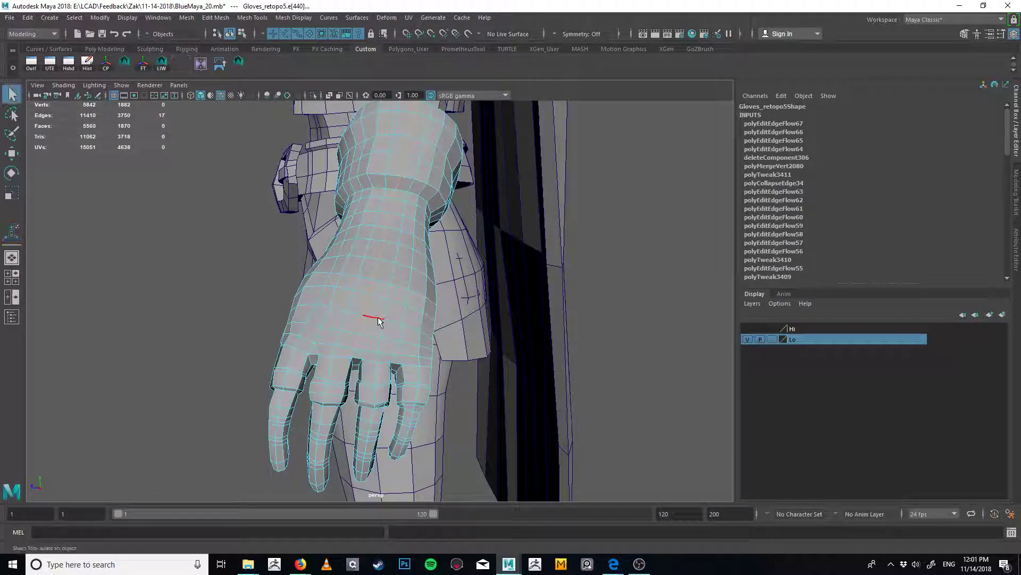
Apply Edge Flow to two neighbouring edge loops in the middle of the back of the hand
{"action": "key", "text": "g"}
{"action": "double_click", "coordinate": [351, 303]}
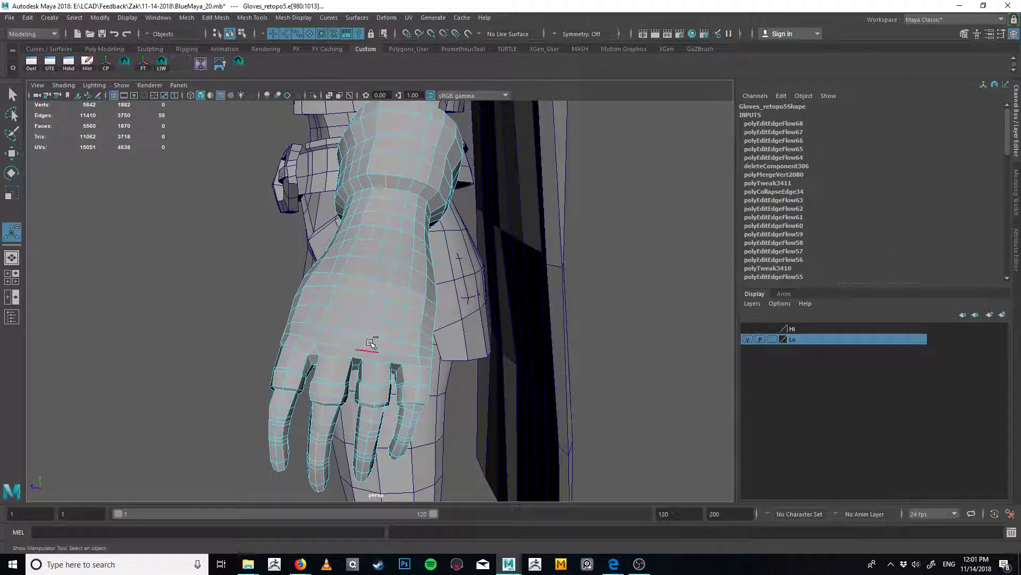
{"action": "key", "text": "g"}
{"action": "left_click_drag", "start_coordinate": [369, 304], "coordinate": [391, 299], "text": "alt"}
{"action": "key", "text": "q"}
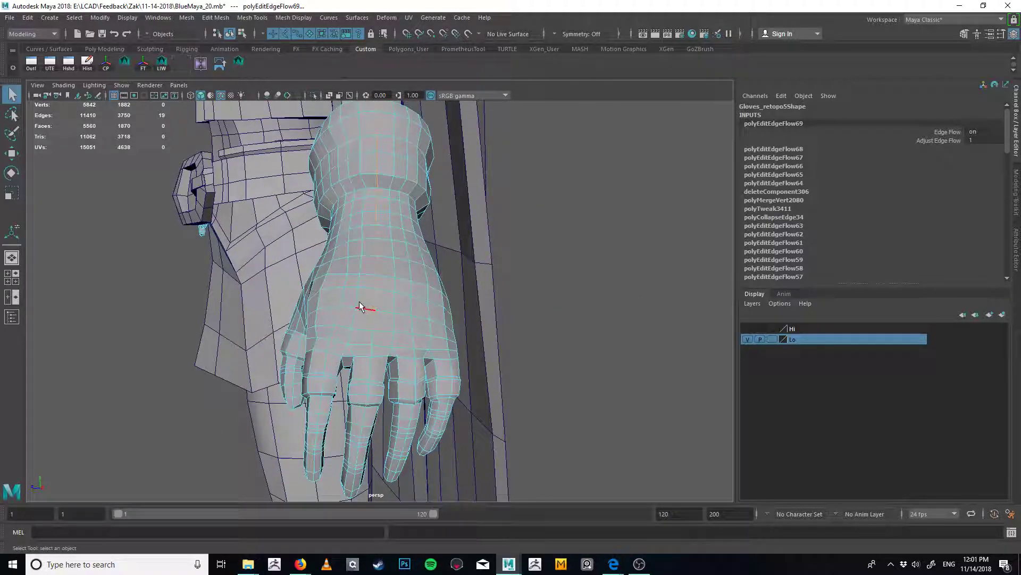
Smooth two further edge loops on the back of the hand above the index and middle fingers with Edge Flow
{"action": "double_click", "coordinate": [358, 299]}
{"action": "left_click_drag", "start_coordinate": [269, 475], "coordinate": [269, 476], "text": "ctrl"}
{"action": "key", "text": "g"}
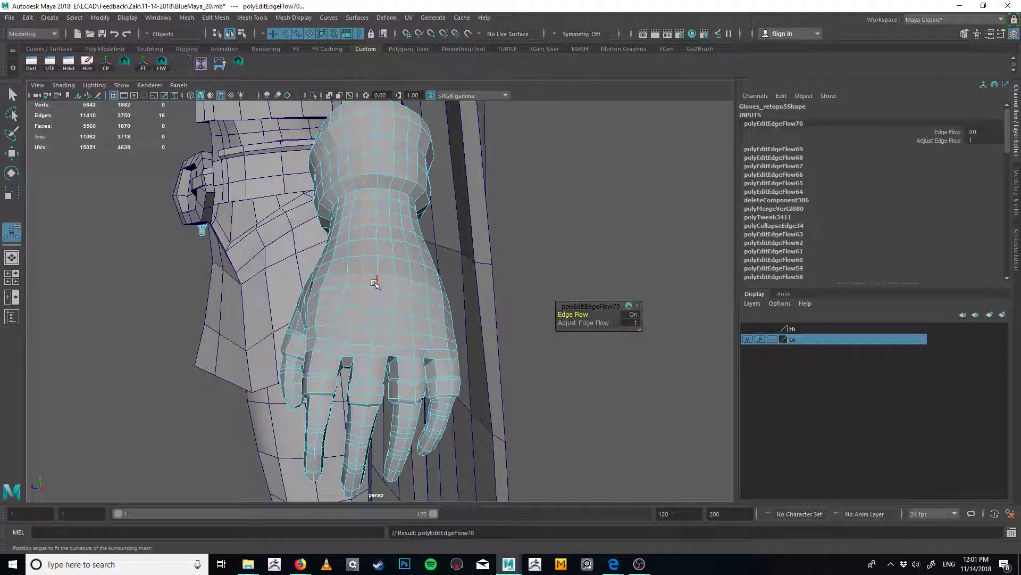
{"action": "key", "text": "q"}
{"action": "double_click", "coordinate": [365, 324]}
{"action": "right_click_drag", "start_coordinate": [301, 402], "coordinate": [365, 303], "text": "shift"}
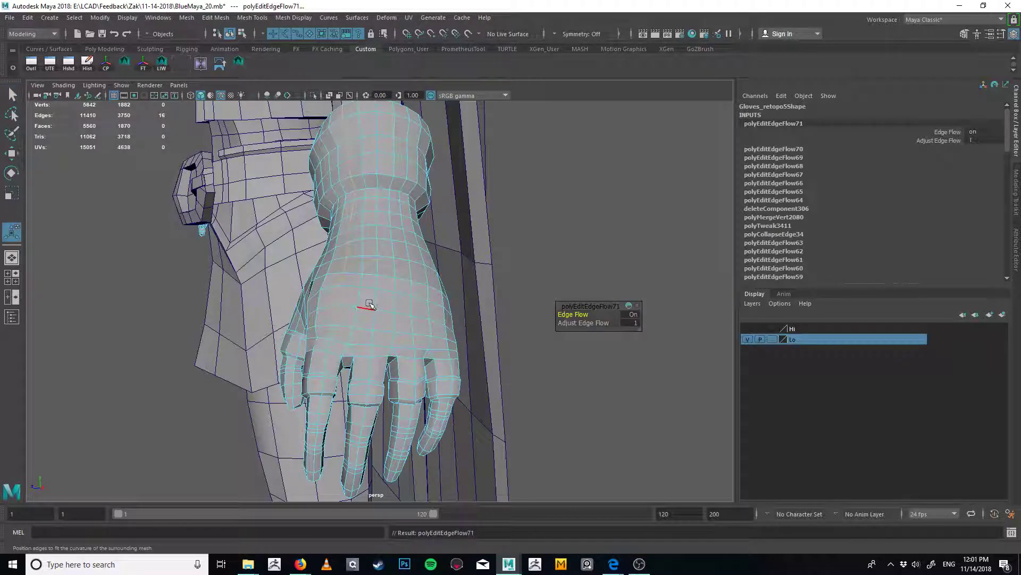
Slide an edge loop on the thumb side of the hand and even out it and a neighbouring loop with Edge Flow
{"action": "left_click_drag", "start_coordinate": [365, 303], "coordinate": [386, 257], "text": "alt"}
{"action": "left_click", "coordinate": [386, 257]}
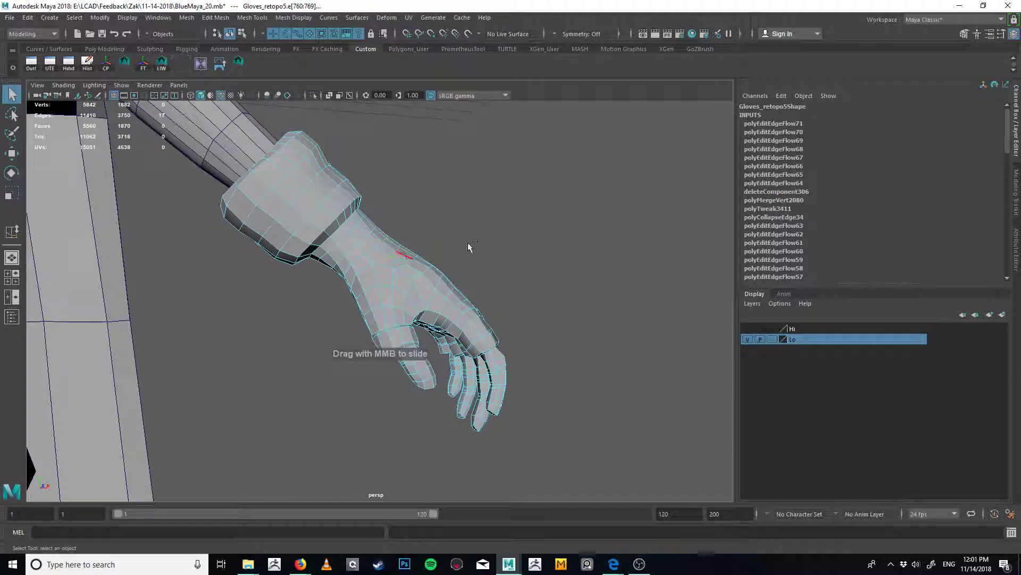
{"action": "key", "text": "g"}
{"action": "mouse_move", "coordinate": [481, 253]}
{"action": "left_mouse_down", "text": "alt"}
{"action": "mouse_move", "coordinate": [447, 276]}
{"action": "mouse_move", "coordinate": [469, 266]}
{"action": "left_mouse_up", "text": "alt"}
{"action": "key", "text": "q"}
{"action": "double_click", "coordinate": [399, 266]}
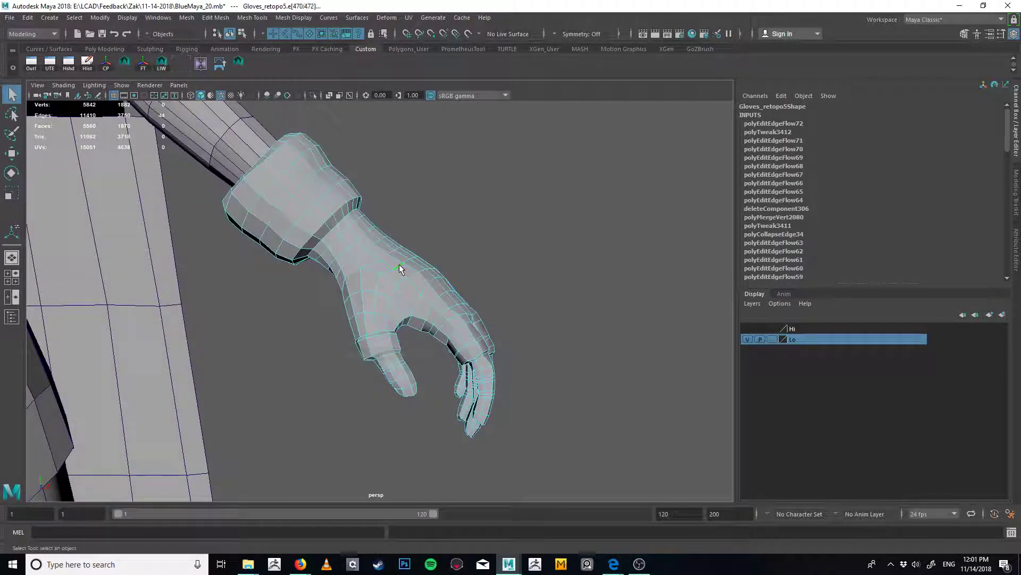
{"action": "key", "text": "g"}
{"action": "key", "text": "ctrl+z"}
{"action": "key", "text": "g"}
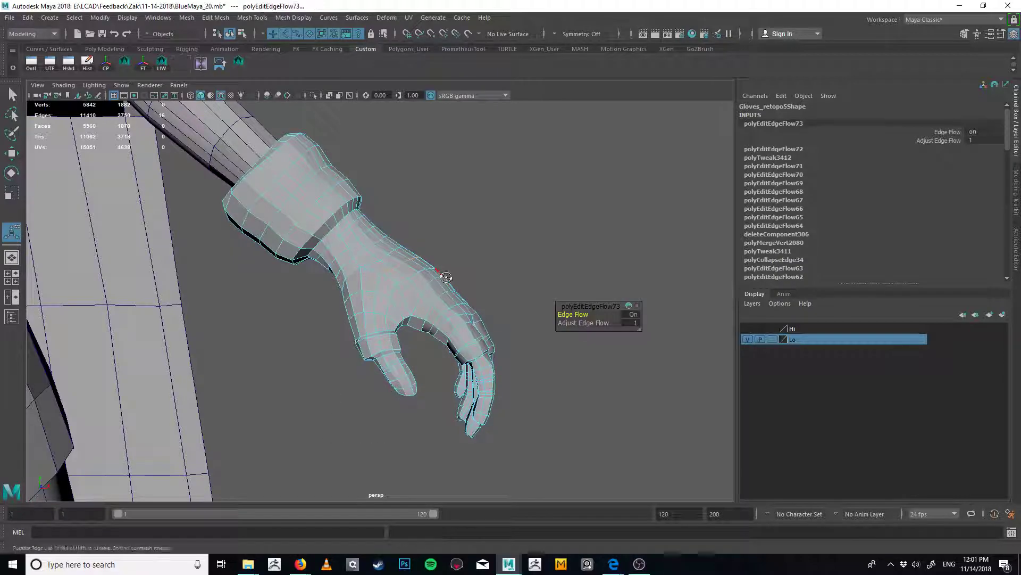
Slide the crosswise edge loops around the index and middle fingers to space them more evenly above the joints
{"action": "left_click_drag", "start_coordinate": [446, 277], "coordinate": [242, 256], "text": "alt"}
{"action": "key", "text": "q"}
{"action": "right_click_drag", "start_coordinate": [241, 256], "coordinate": [378, 239], "text": "alt"}
{"action": "left_click_drag", "start_coordinate": [378, 239], "coordinate": [432, 263], "text": "alt"}
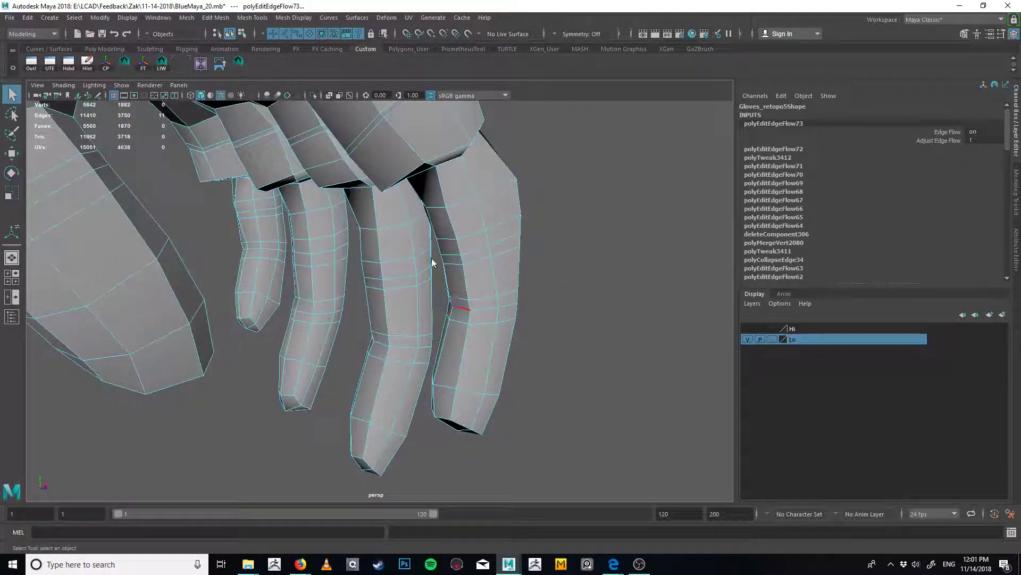
{"action": "left_click", "coordinate": [485, 261]}
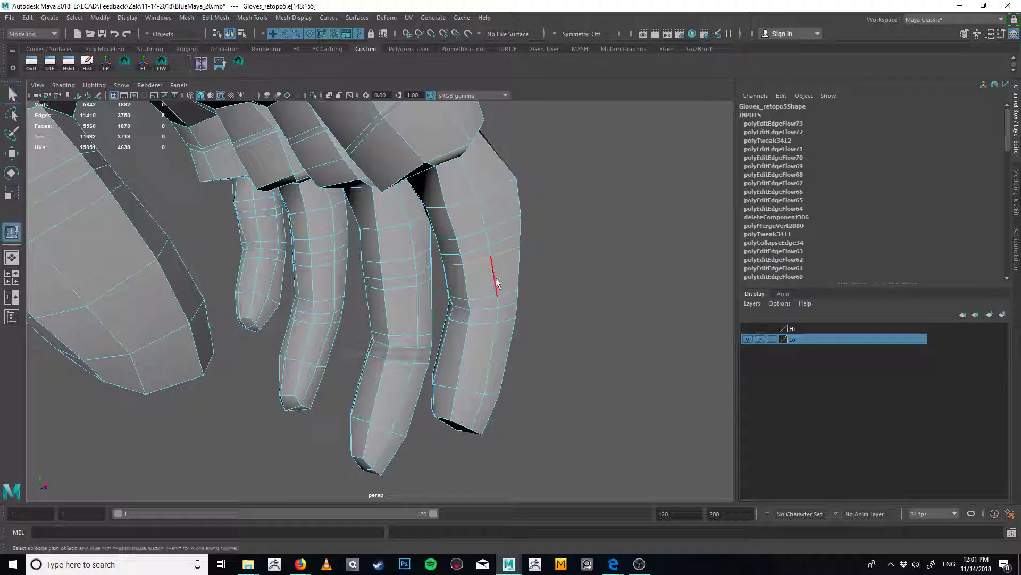
{"action": "key", "text": "y"}
{"action": "middle_click_drag", "start_coordinate": [485, 318], "coordinate": [484, 345]}
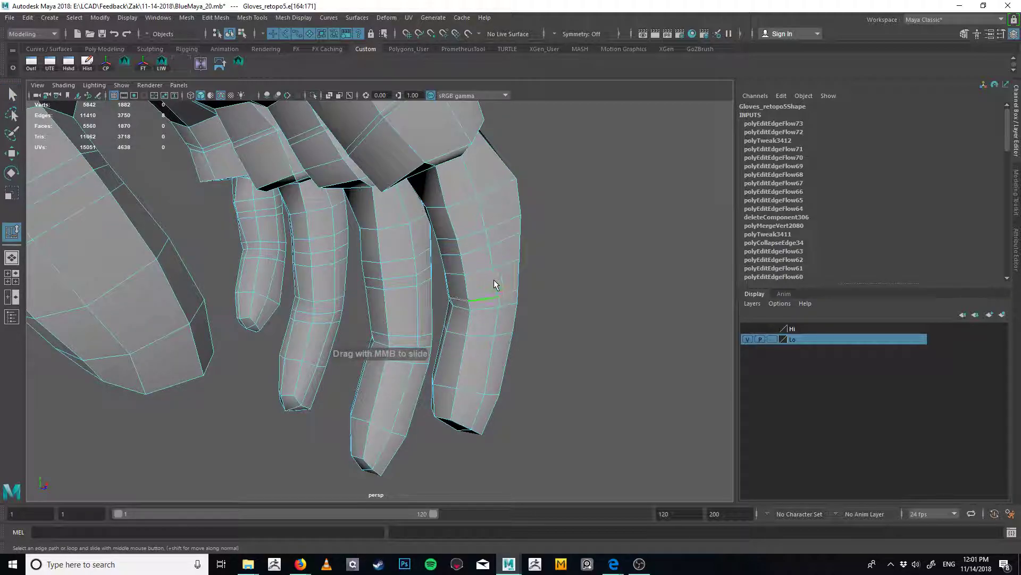
{"action": "middle_click_drag", "start_coordinate": [494, 284], "coordinate": [481, 282]}
{"action": "key", "text": "q"}
{"action": "left_click_drag", "start_coordinate": [457, 282], "coordinate": [407, 230], "text": "alt"}
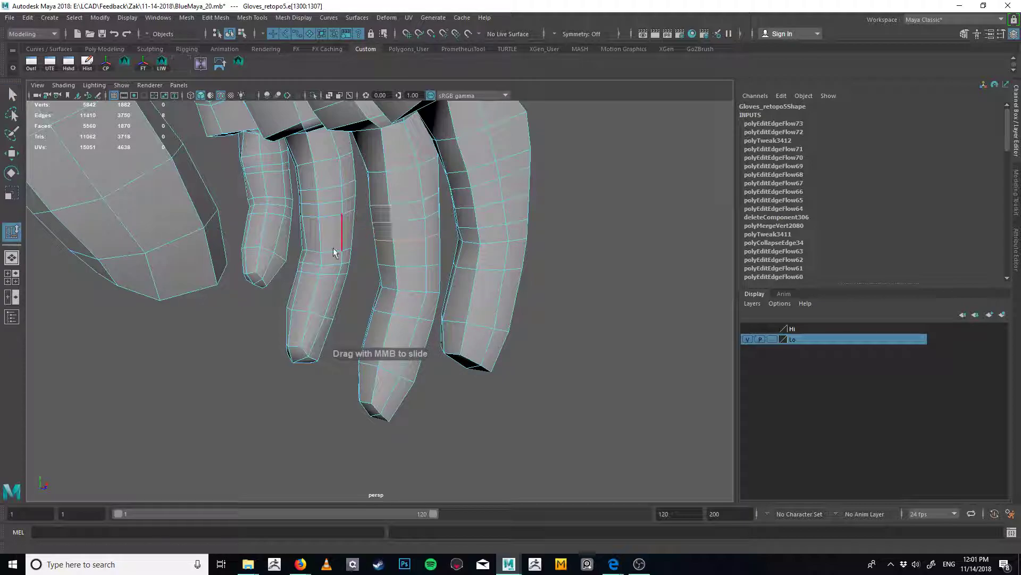
Move the corner vertices along the rim of the glove at the base of the index finger
{"action": "left_click_drag", "start_coordinate": [319, 258], "coordinate": [451, 219], "text": "alt"}
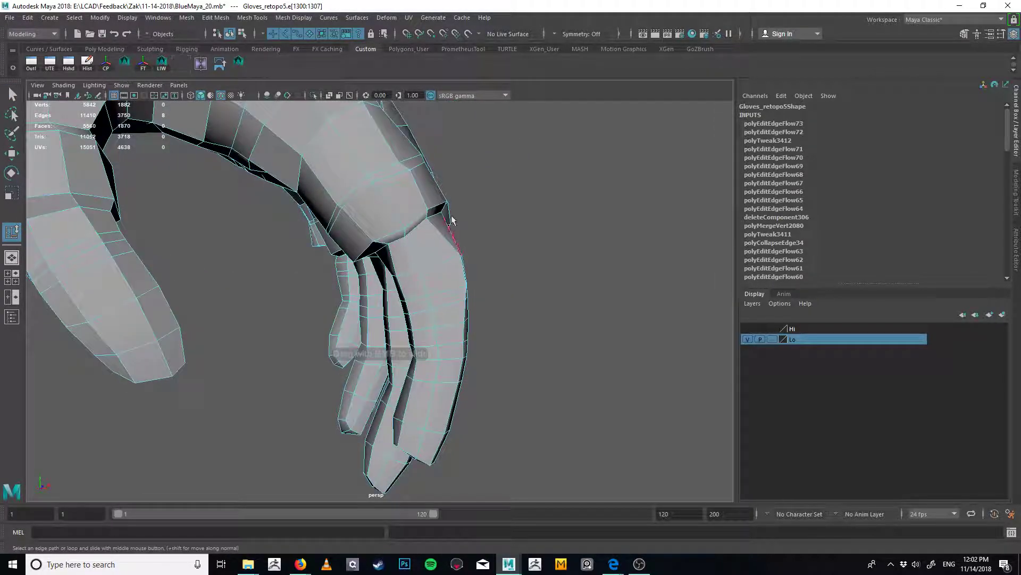
{"action": "key", "text": "F9"}
{"action": "left_click", "coordinate": [380, 248]}
{"action": "key", "text": "w"}
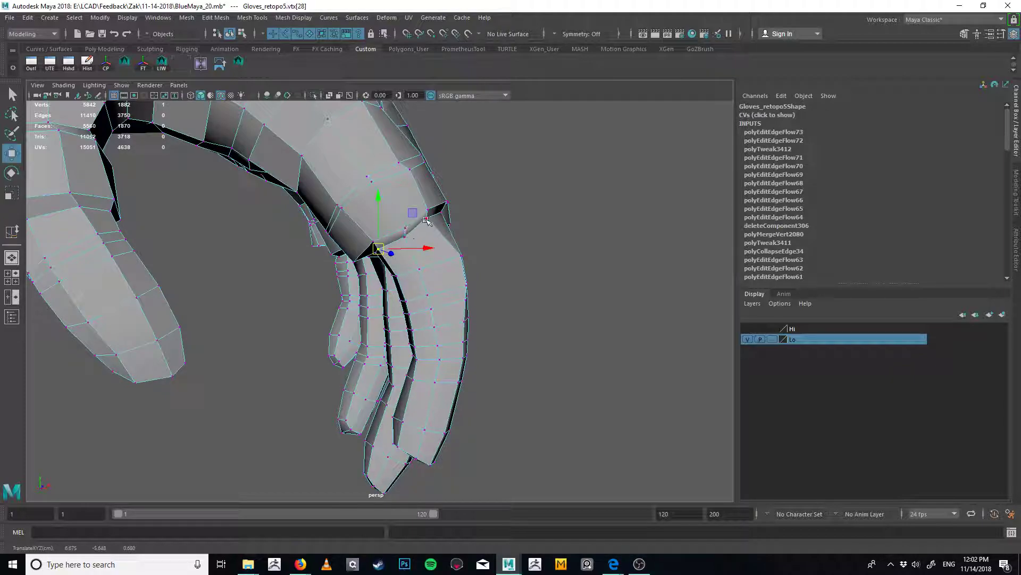
{"action": "left_click", "coordinate": [436, 216]}
{"action": "key", "text": "w"}
{"action": "left_click", "coordinate": [440, 205]}
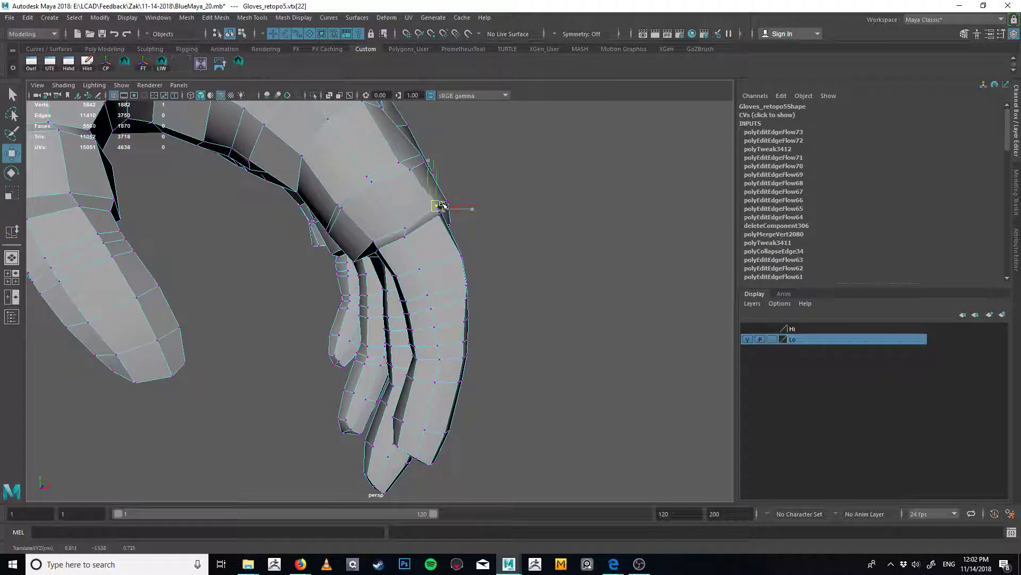
{"action": "left_click_drag", "start_coordinate": [447, 204], "coordinate": [392, 235], "text": "alt"}
{"action": "left_click", "coordinate": [413, 190], "text": "shift"}
Return to object selection and select the torso mesh that includes the forearm
{"action": "right_click_drag", "start_coordinate": [392, 235], "coordinate": [258, 308], "text": "alt"}
{"action": "middle_click_drag", "start_coordinate": [257, 308], "coordinate": [367, 278], "text": "alt"}
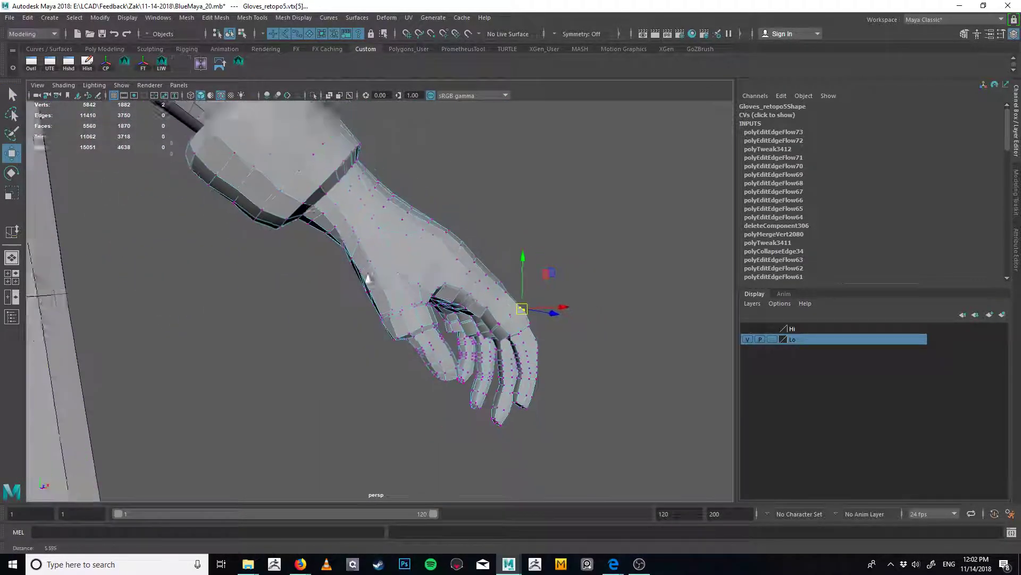
{"action": "right_click_drag", "start_coordinate": [367, 278], "coordinate": [281, 245], "text": "alt"}
{"action": "middle_click_drag", "start_coordinate": [280, 245], "coordinate": [376, 264], "text": "alt"}
{"action": "key", "text": "q"}
{"action": "key", "text": "F8"}
{"action": "left_click", "coordinate": [351, 146]}
{"action": "middle_click_drag", "start_coordinate": [351, 146], "coordinate": [416, 298], "text": "alt"}
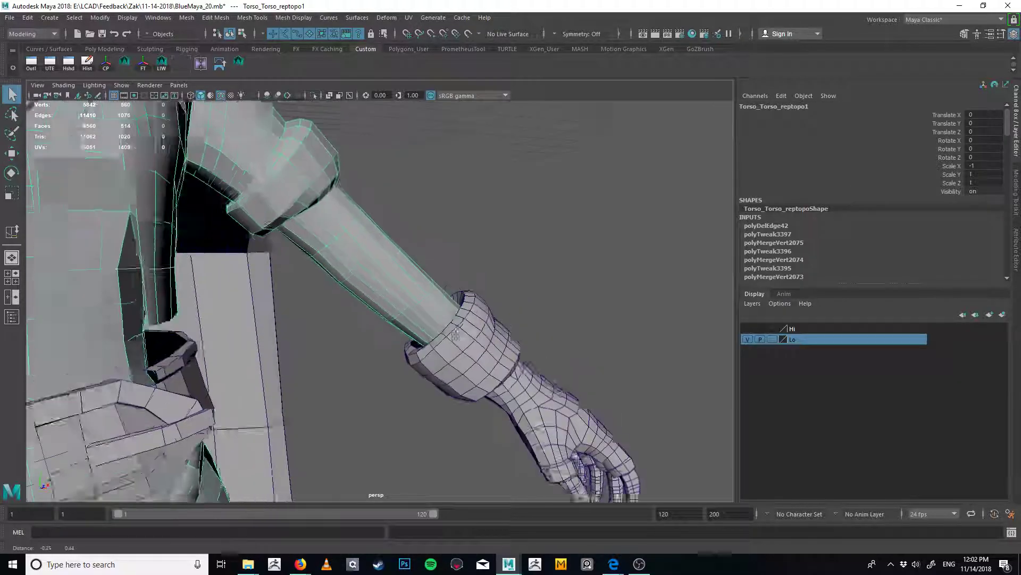
Show the Hi layer to compare the low-poly torso and forearm with the sculpt, and hide it again
{"action": "left_click_drag", "start_coordinate": [417, 298], "coordinate": [255, 275], "text": "alt"}
{"action": "left_click_drag", "start_coordinate": [424, 272], "coordinate": [598, 298], "text": "alt"}
{"action": "right_click_drag", "start_coordinate": [597, 297], "coordinate": [458, 330], "text": "alt"}
{"action": "left_click_drag", "start_coordinate": [458, 330], "coordinate": [527, 296], "text": "alt"}
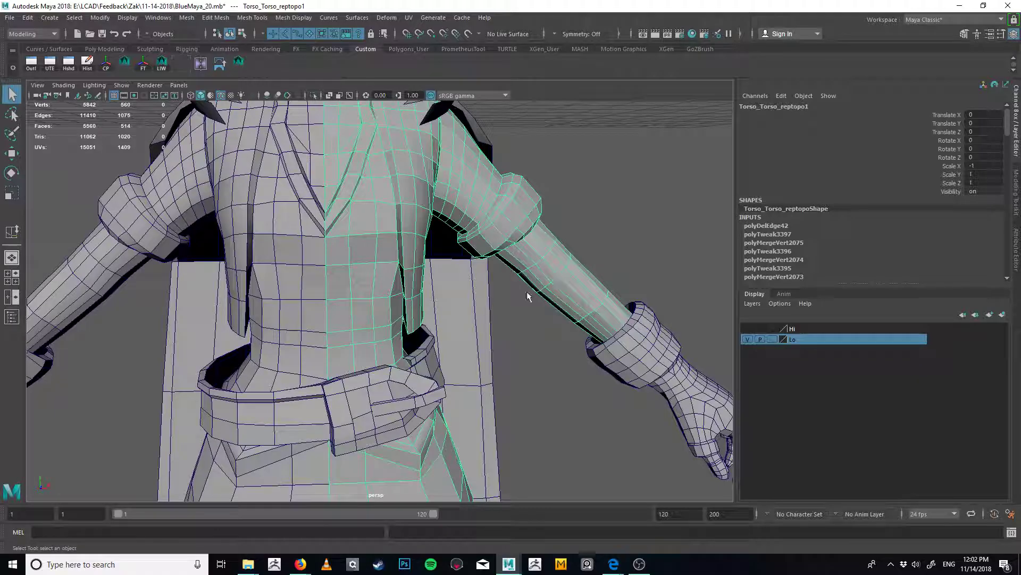
{"action": "left_click", "coordinate": [747, 329]}
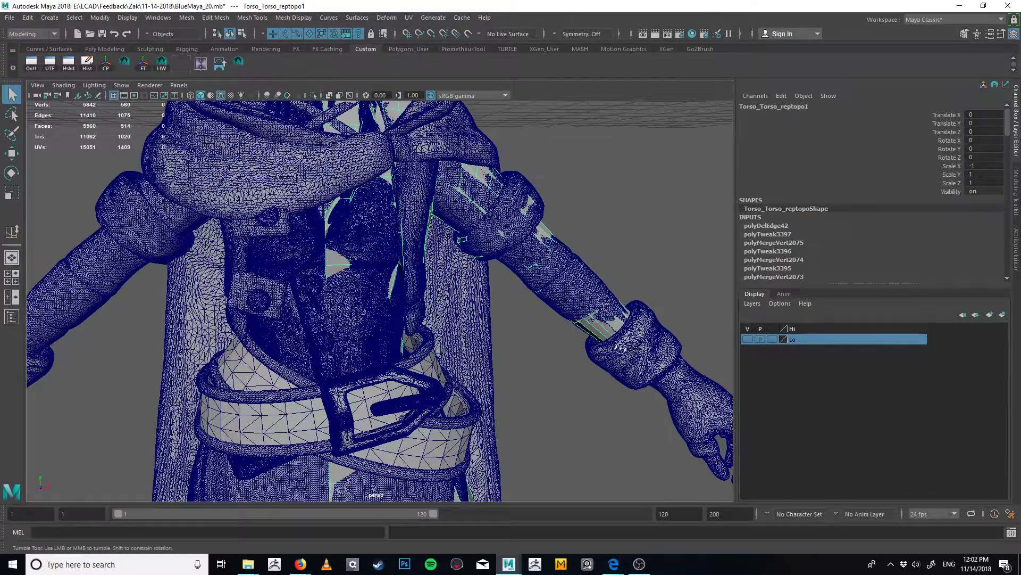
{"action": "left_click_drag", "start_coordinate": [621, 349], "coordinate": [646, 366], "text": "alt"}
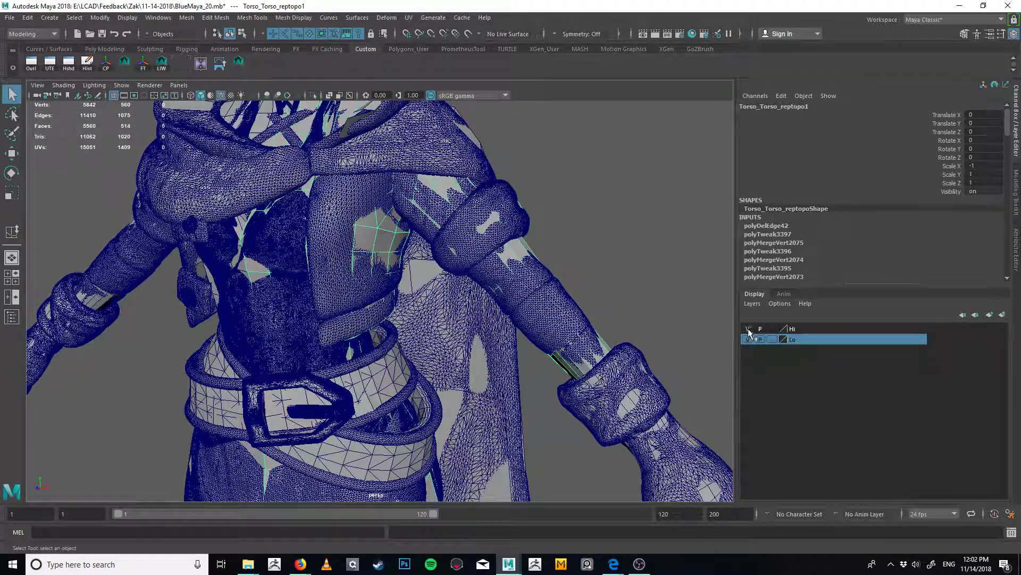
{"action": "left_click", "coordinate": [747, 329]}
Insert two edge loops around the forearm between the sleeve cuff and the glove
{"action": "key", "text": "y"}
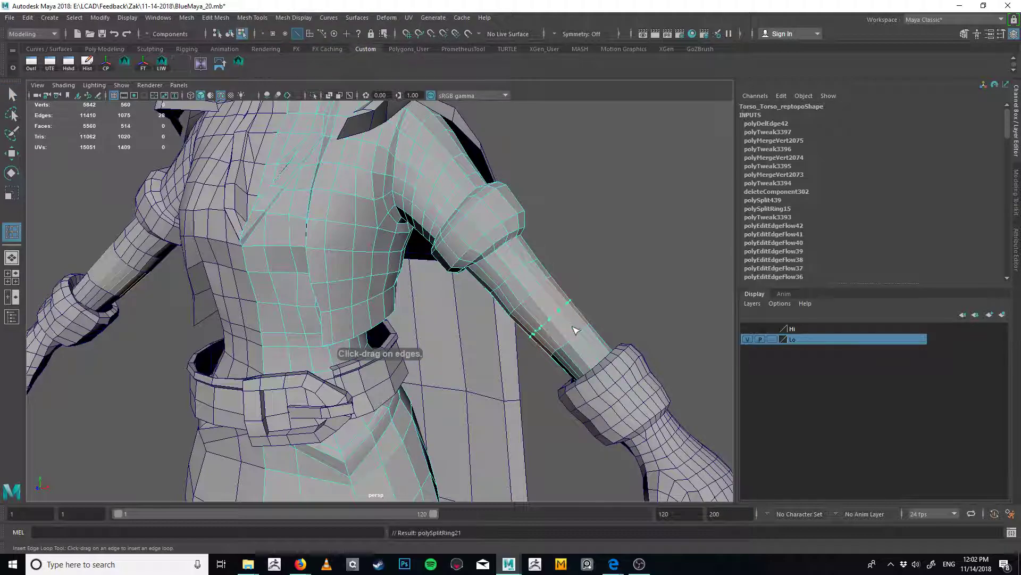
{"action": "left_click", "coordinate": [577, 333]}
{"action": "left_click", "coordinate": [598, 357]}
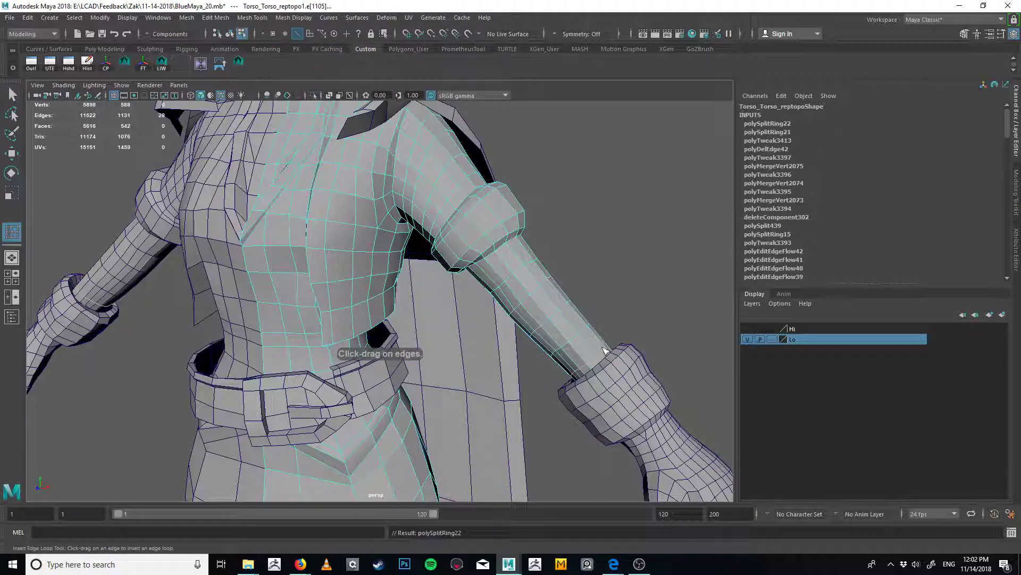
Try applying Edge Flow to the new forearm edge loop next to the glove cuff
{"action": "key", "text": "q"}
{"action": "key", "text": "g"}
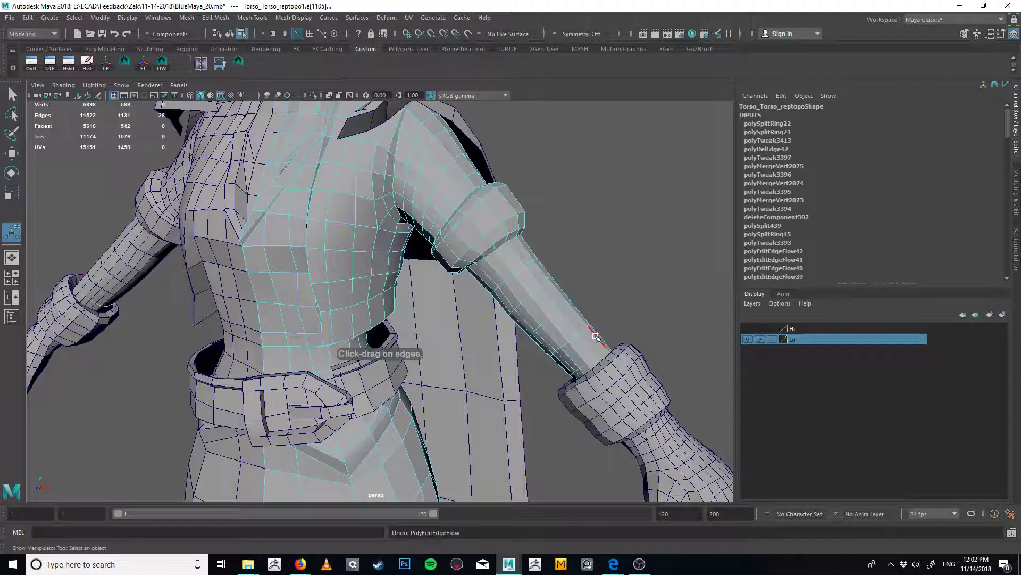
{"action": "key", "text": "ctrl+z"}
In wireframe display, insert another forearm edge loop at the glove cuff, apply Edge Flow to the forearm loop, and restore shaded display
{"action": "key", "text": "4"}
{"action": "key", "text": "q"}
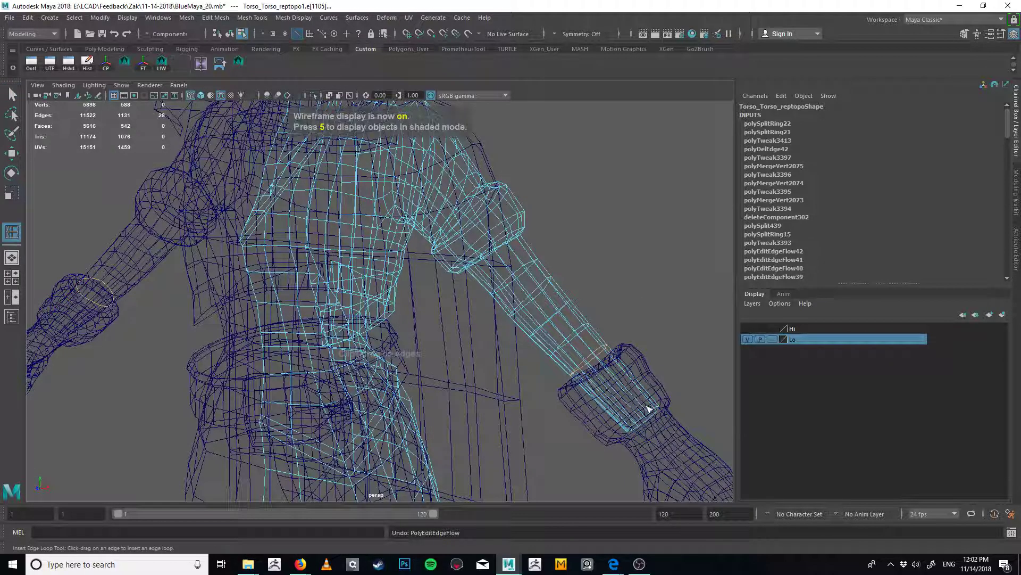
{"action": "left_click", "coordinate": [608, 366]}
{"action": "key", "text": "q"}
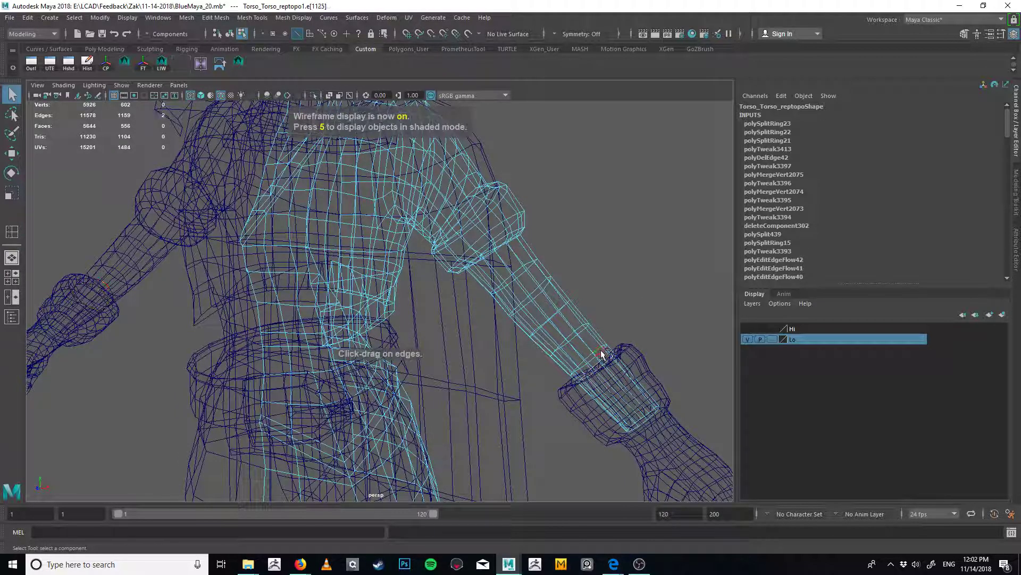
{"action": "right_click_drag", "start_coordinate": [598, 353], "coordinate": [592, 335], "text": "shift"}
{"action": "key", "text": "5"}
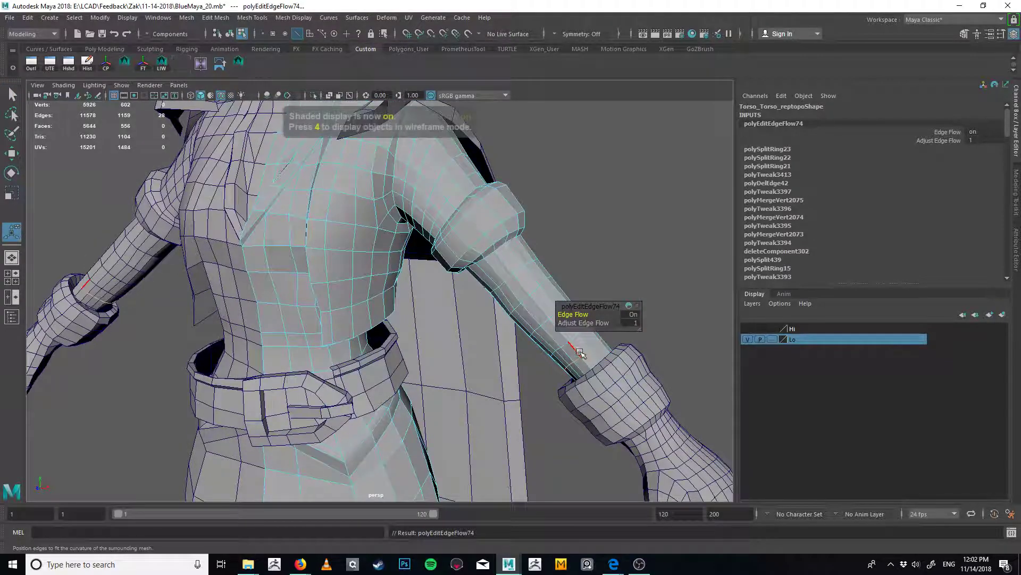
Apply Edge Flow to the two neighbouring forearm edge loops between the sleeve cuff and the glove
{"action": "key", "text": "ctrl+z"}
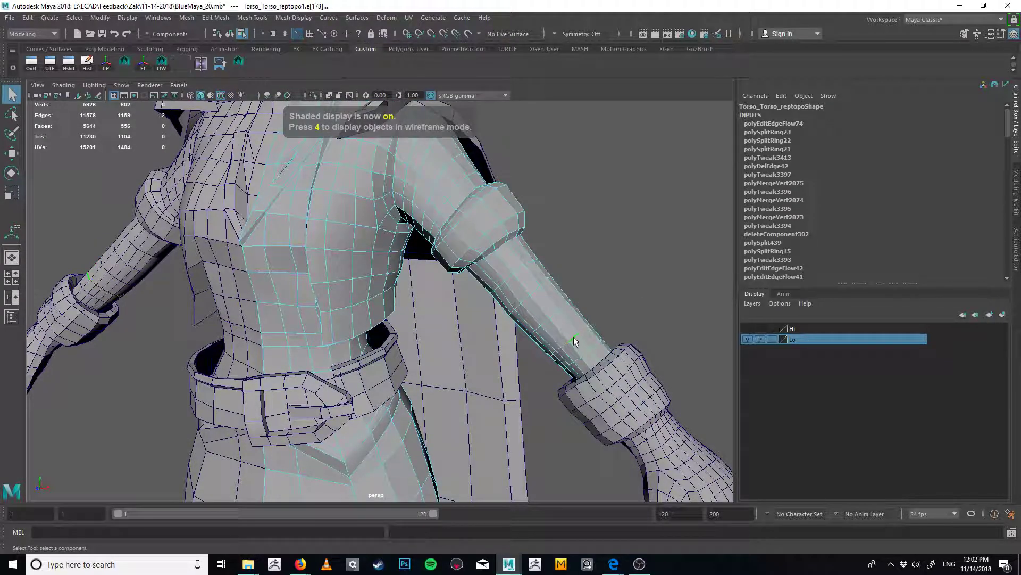
{"action": "key", "text": "ctrl+z"}
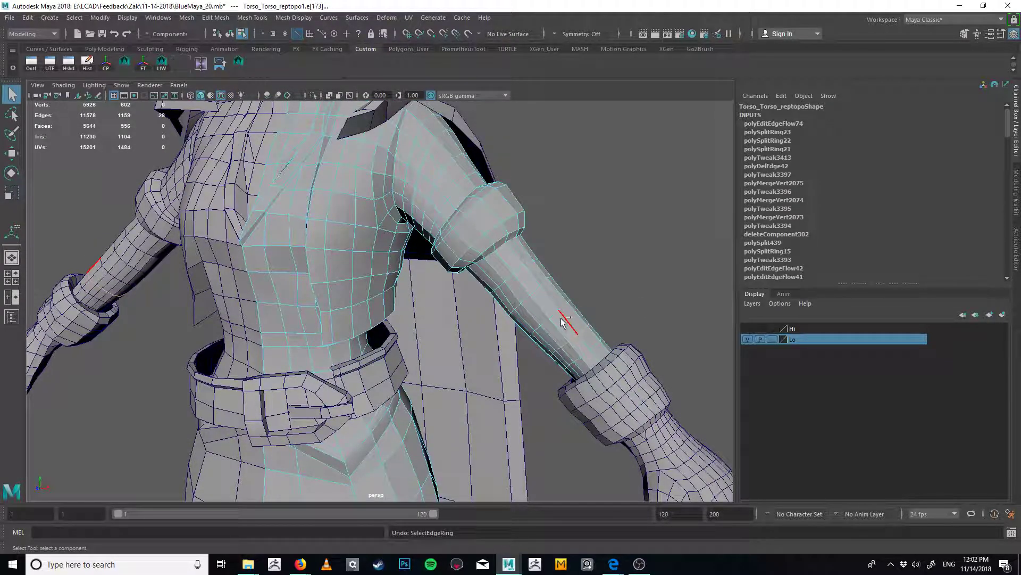
{"action": "key", "text": "g"}
{"action": "right_click_drag", "start_coordinate": [555, 318], "coordinate": [537, 284], "text": "shift"}
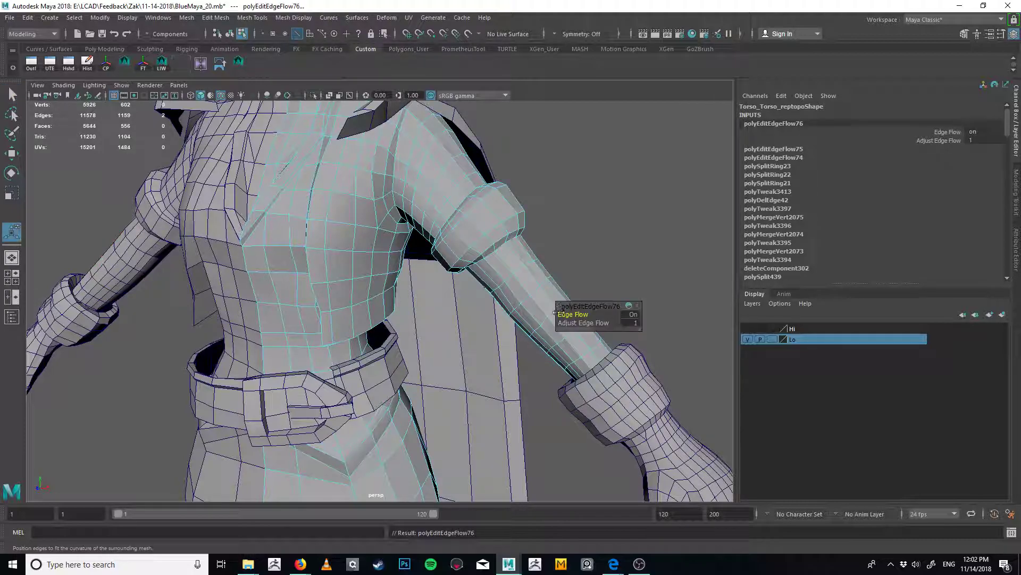
{"action": "key", "text": "q"}
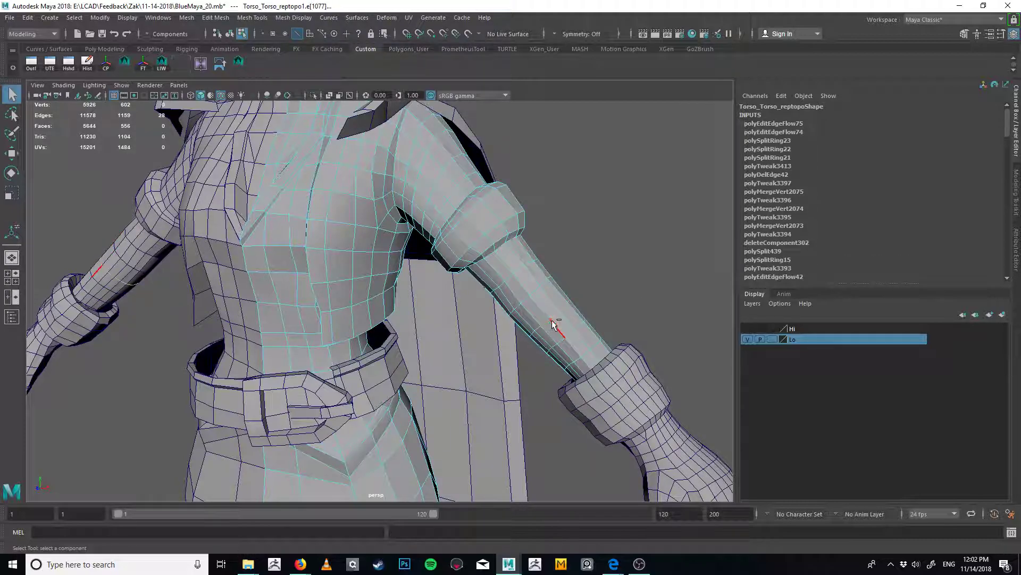
{"action": "key", "text": "t"}
{"action": "left_click_drag", "start_coordinate": [553, 323], "coordinate": [474, 289], "text": "alt"}
{"action": "key", "text": "q"}
Return to object mode, select the mirrored torso half and delete its construction history
{"action": "left_click", "coordinate": [478, 207]}
{"action": "left_click", "coordinate": [433, 276]}
{"action": "middle_click_drag", "start_coordinate": [433, 276], "coordinate": [489, 237], "text": "alt"}
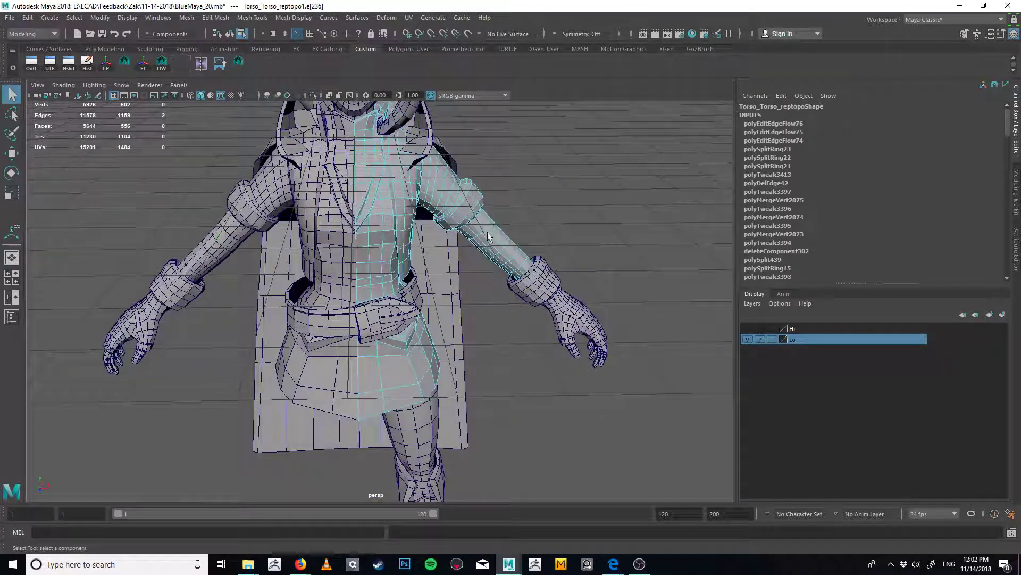
{"action": "left_click_drag", "start_coordinate": [487, 233], "coordinate": [495, 191], "text": "alt"}
{"action": "key", "text": "F8"}
{"action": "left_click", "coordinate": [509, 174]}
{"action": "left_click", "coordinate": [400, 204]}
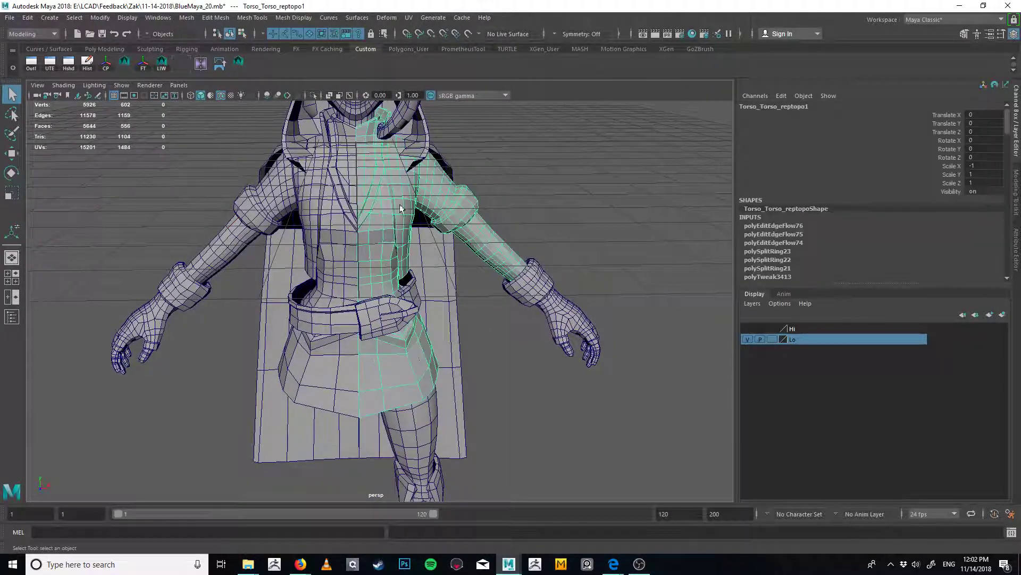
{"action": "left_click", "coordinate": [87, 62]}
{"action": "left_click_drag", "start_coordinate": [439, 216], "coordinate": [426, 187], "text": "alt"}
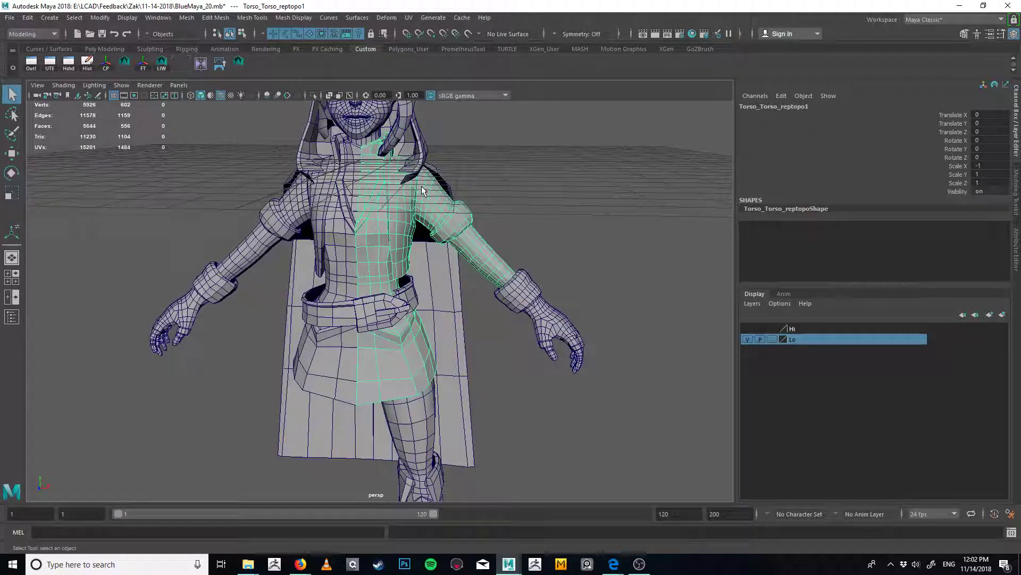
Isolate the mirrored torso mesh in the viewport
{"action": "left_click_drag", "start_coordinate": [422, 186], "coordinate": [475, 226], "text": "alt"}
{"action": "left_click_drag", "start_coordinate": [355, 341], "coordinate": [395, 363], "text": "alt"}
{"action": "middle_click_drag", "start_coordinate": [395, 361], "coordinate": [424, 281], "text": "alt"}
{"action": "mouse_move", "coordinate": [426, 267]}
{"action": "left_mouse_down", "text": "alt"}
{"action": "mouse_move", "coordinate": [531, 253]}
{"action": "mouse_move", "coordinate": [426, 266]}
{"action": "left_mouse_up", "text": "alt"}
{"action": "right_click_drag", "start_coordinate": [418, 270], "coordinate": [420, 259]}
{"action": "left_click", "coordinate": [419, 264]}
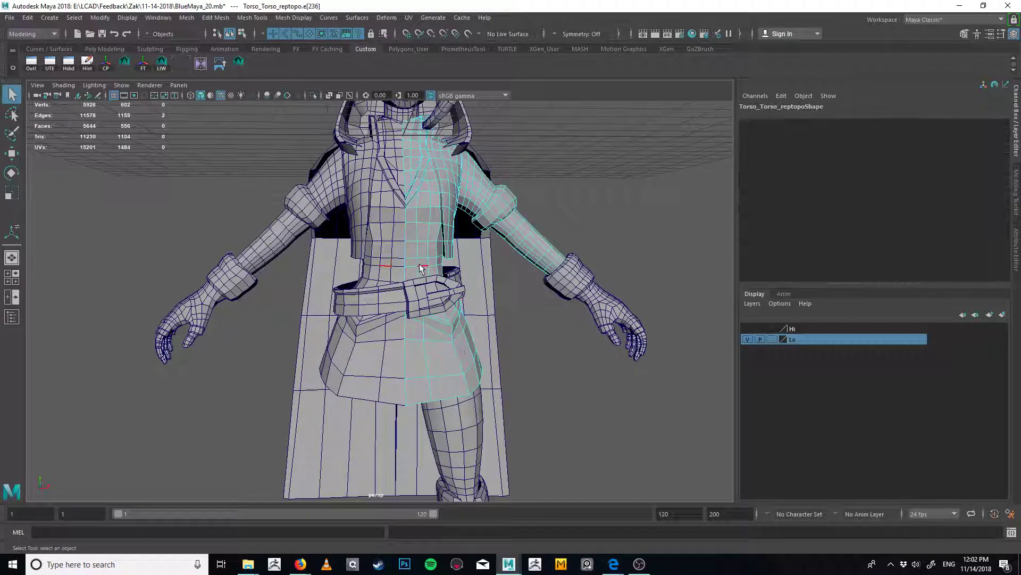
{"action": "mouse_move", "coordinate": [478, 271]}
{"action": "left_mouse_down", "text": "alt"}
{"action": "mouse_move", "coordinate": [535, 269]}
{"action": "mouse_move", "coordinate": [468, 269]}
{"action": "mouse_move", "coordinate": [488, 262]}
{"action": "mouse_move", "coordinate": [488, 274]}
{"action": "left_mouse_up", "text": "alt"}
{"action": "right_click_drag", "start_coordinate": [487, 275], "coordinate": [488, 274]}
{"action": "left_click_drag", "start_coordinate": [458, 337], "coordinate": [537, 408]}
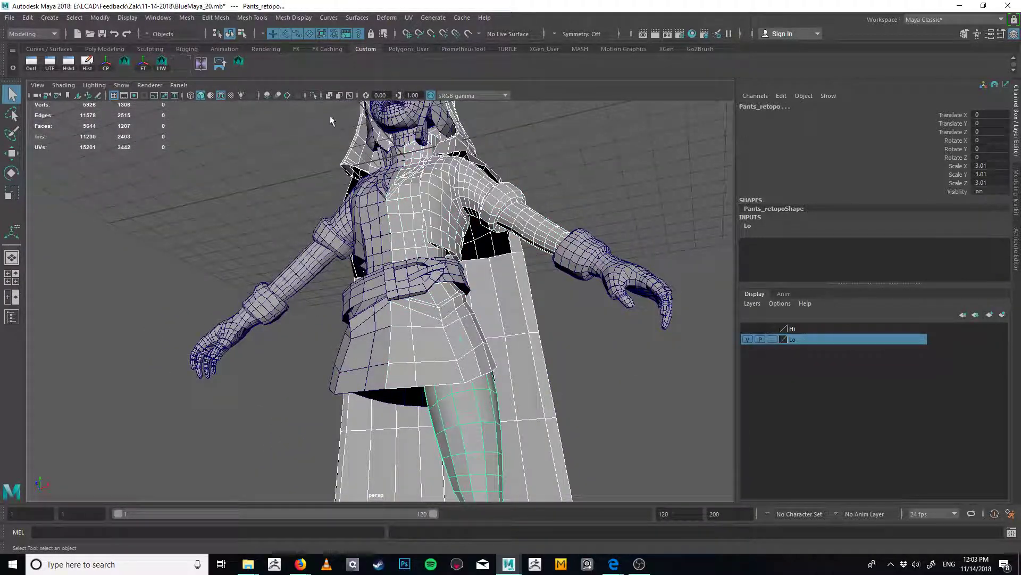
{"action": "left_click", "coordinate": [314, 95]}
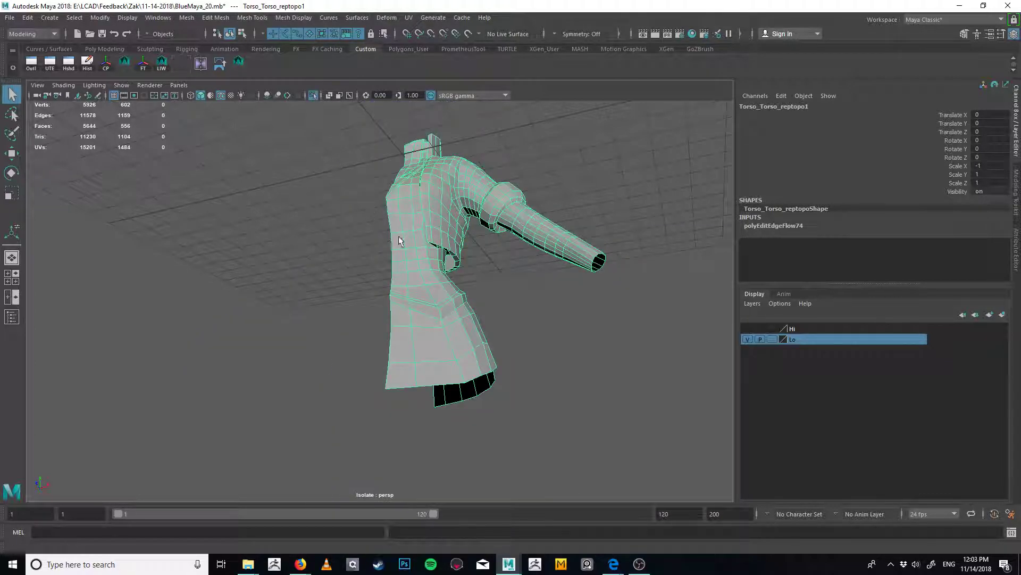
Insert a vertical edge loop down the front of the isolated torso and skirt
{"action": "left_click_drag", "start_coordinate": [424, 277], "coordinate": [431, 282], "text": "alt"}
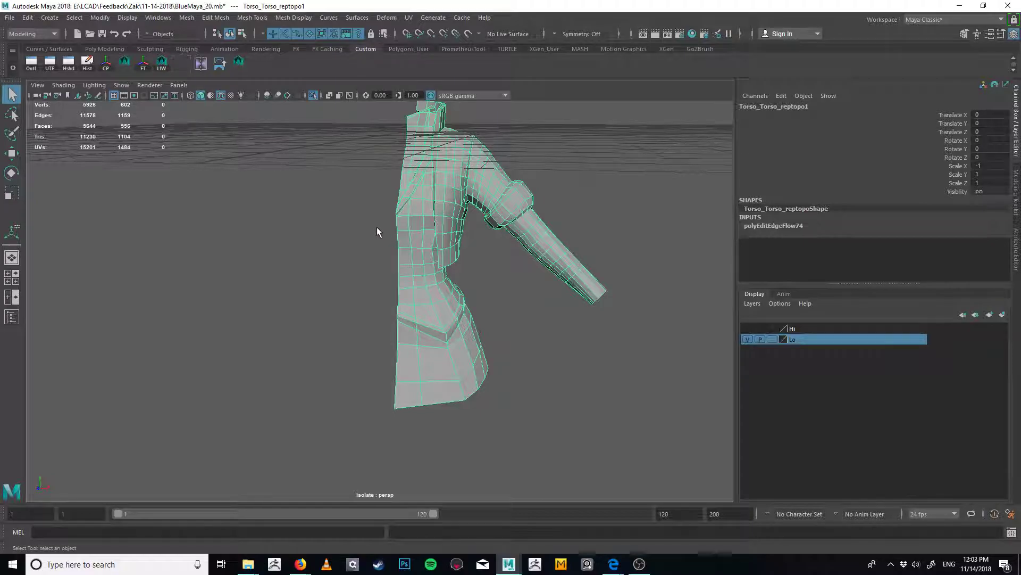
{"action": "middle_click_drag", "start_coordinate": [377, 228], "coordinate": [381, 231], "text": "alt"}
{"action": "right_click_drag", "start_coordinate": [401, 244], "coordinate": [423, 321], "text": "shift"}
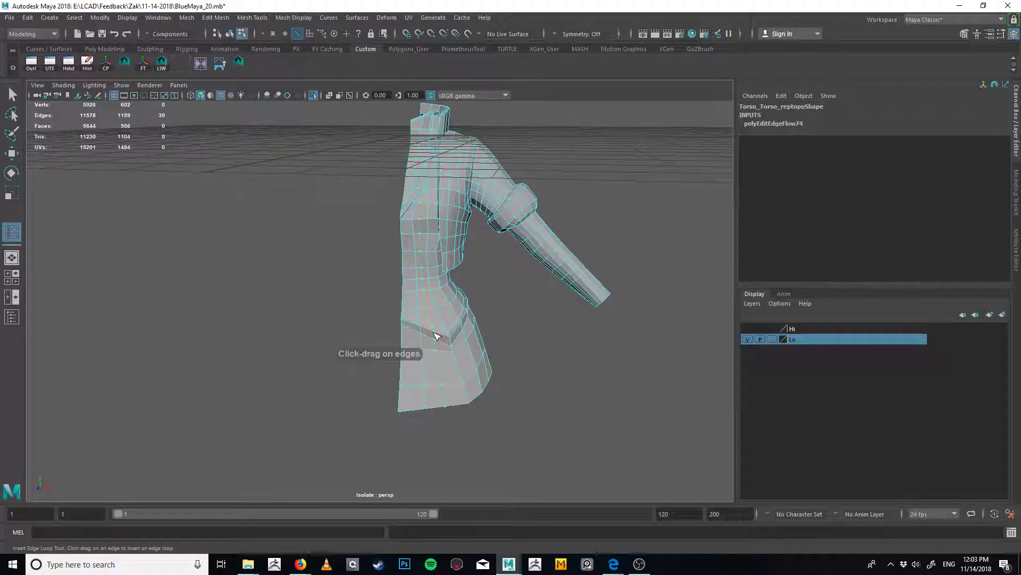
{"action": "left_click", "coordinate": [434, 333]}
{"action": "middle_click_drag", "start_coordinate": [418, 256], "coordinate": [412, 365], "text": "alt"}
Merge the surplus vertex of the new loop into its neighbour on the upper torso
{"action": "right_click_drag", "start_coordinate": [413, 365], "coordinate": [569, 344], "text": "alt"}
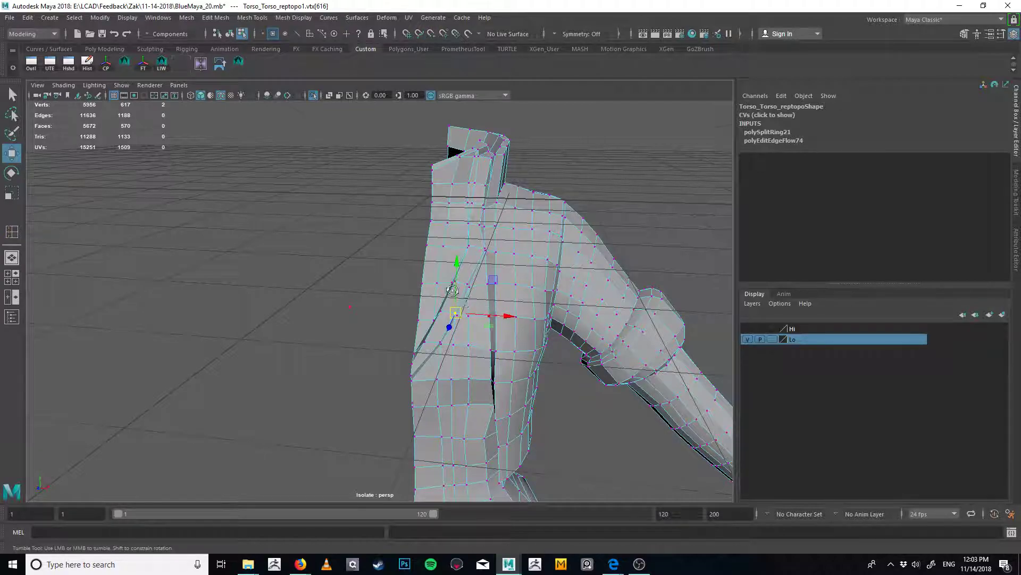
{"action": "right_click_drag", "start_coordinate": [452, 290], "coordinate": [634, 338], "text": "alt"}
{"action": "right_click_drag", "start_coordinate": [490, 175], "coordinate": [170, 205], "text": "alt"}
{"action": "left_click_drag", "start_coordinate": [498, 169], "coordinate": [317, 516]}
{"action": "middle_click_drag", "start_coordinate": [416, 349], "coordinate": [440, 266], "text": "alt"}
{"action": "right_click_drag", "start_coordinate": [440, 266], "coordinate": [469, 272], "text": "alt"}
Select the new vertical loop on the torso front and even it out with Edge Flow
{"action": "key", "text": "q"}
{"action": "double_click", "coordinate": [433, 293]}
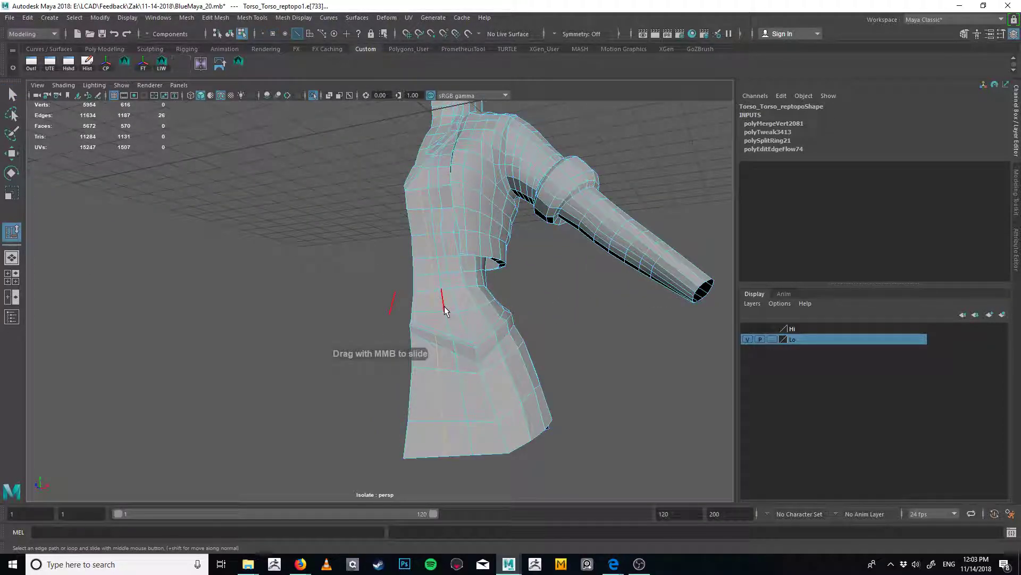
{"action": "key", "text": "g"}
{"action": "left_click_drag", "start_coordinate": [448, 316], "coordinate": [466, 319], "text": "alt"}
{"action": "key", "text": "ctrl+z"}
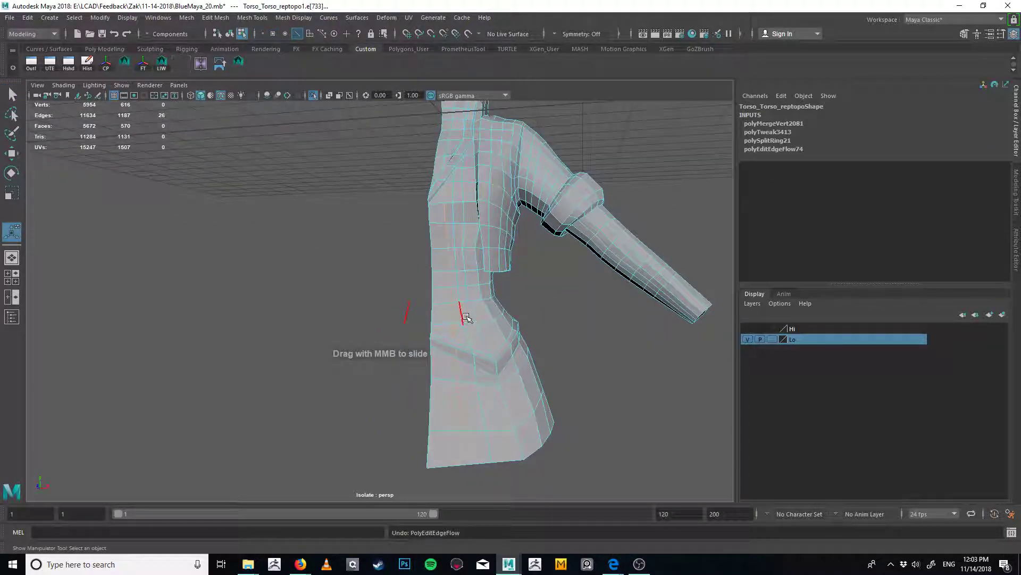
{"action": "double_click", "coordinate": [477, 370]}
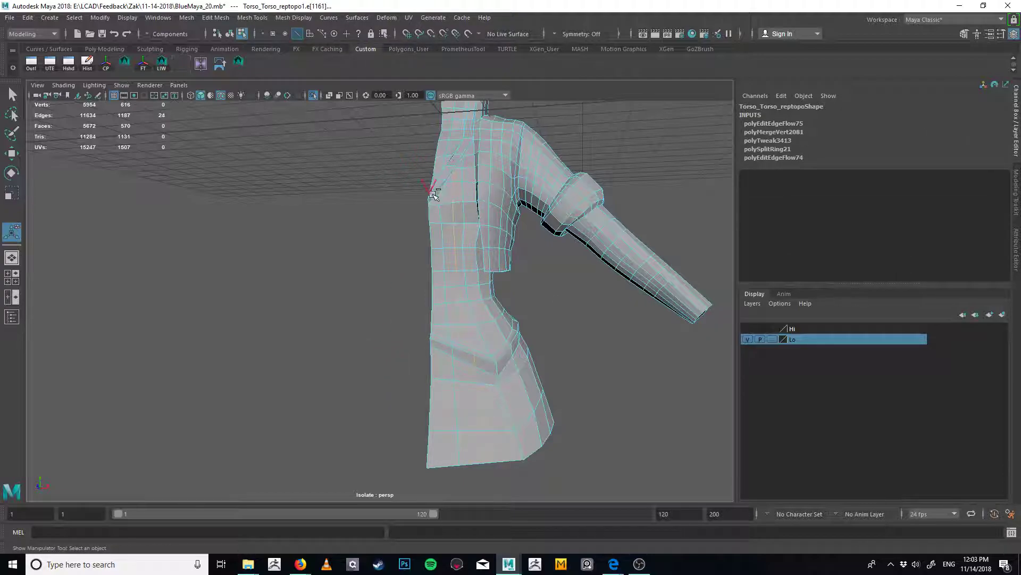
{"action": "key", "text": "g"}
Insert another vertical edge loop through the torso and skirt with Edge Flow, and delete the surplus loop
{"action": "key", "text": "ctrl+z"}
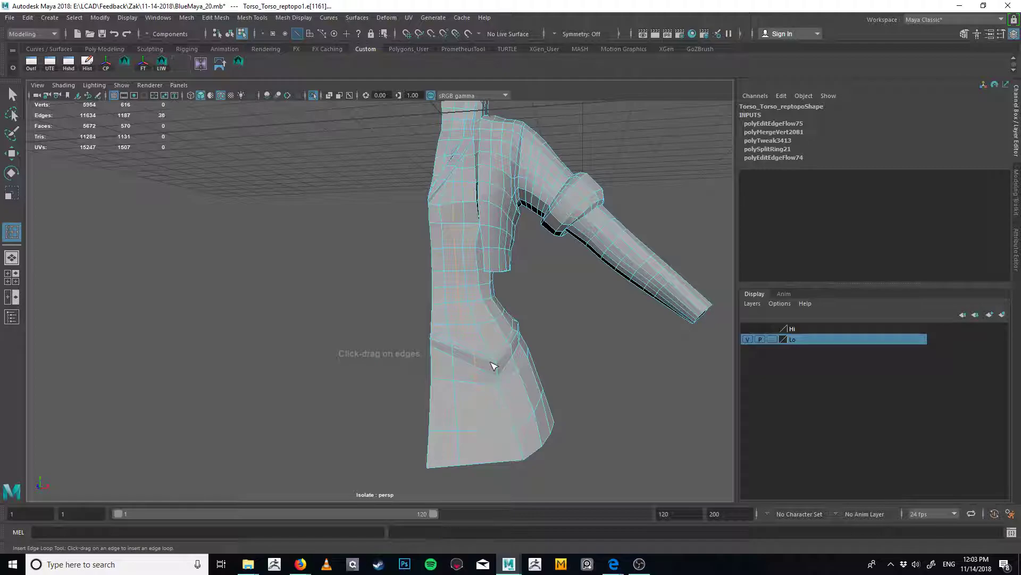
{"action": "key", "text": "g"}
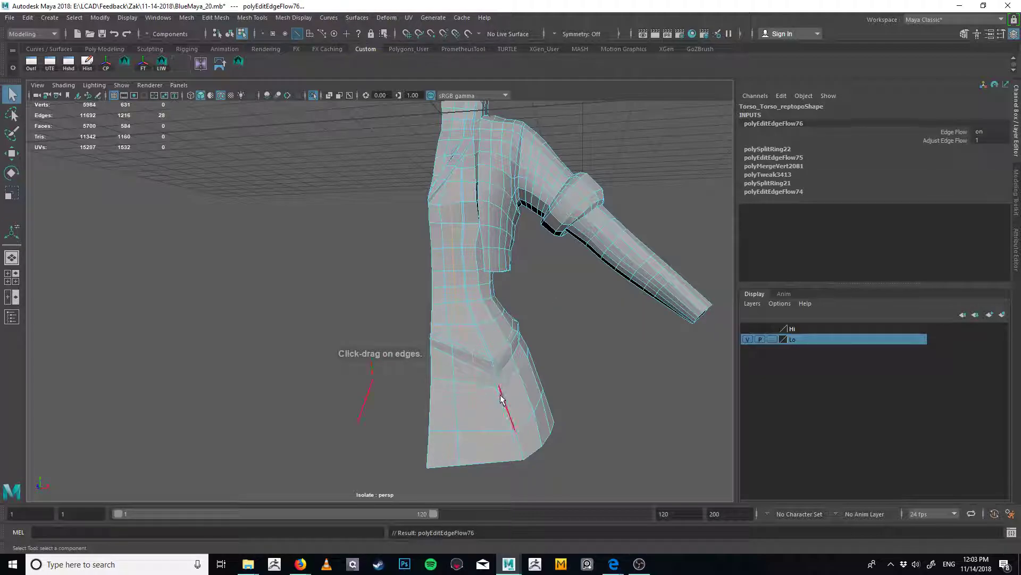
{"action": "right_click_drag", "start_coordinate": [502, 401], "coordinate": [558, 315], "text": "shift"}
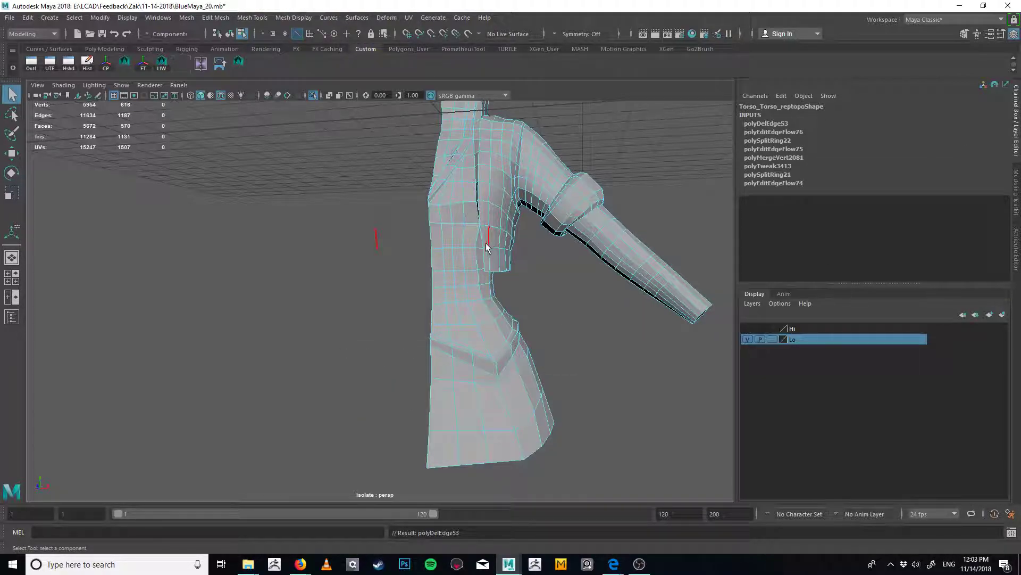
Apply Edge Flow to individual vertical edges along the torso front, from the waist up to the jacket edge
{"action": "key", "text": "g"}
{"action": "left_click", "coordinate": [467, 279]}
{"action": "key", "text": "g"}
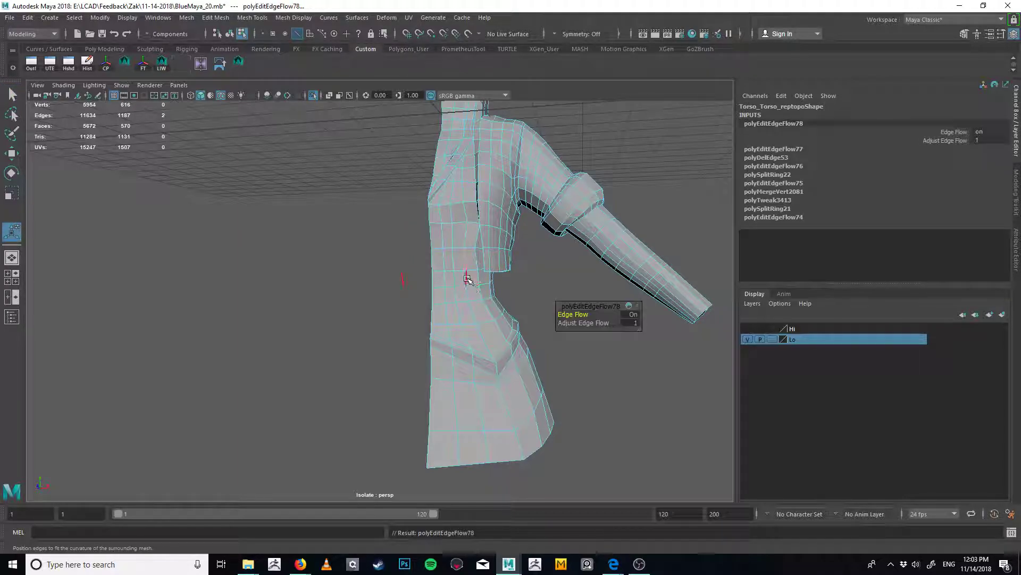
{"action": "left_click", "coordinate": [474, 310]}
{"action": "key", "text": "g"}
{"action": "left_click", "coordinate": [483, 225]}
{"action": "key", "text": "g"}
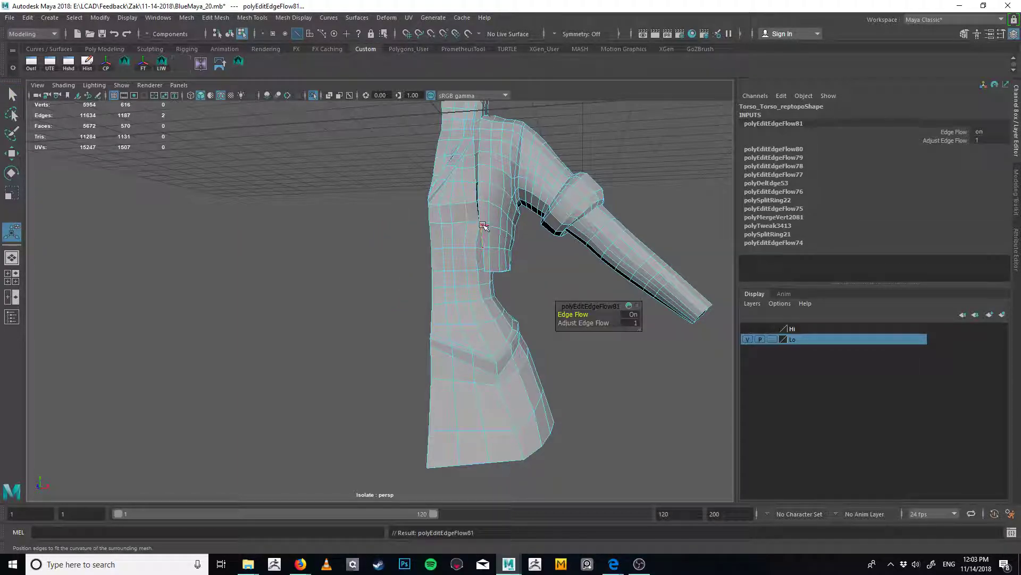
Adjust a vertex on the torso front beside the jacket's open edge
{"action": "key", "text": "q"}
{"action": "right_click_drag", "start_coordinate": [472, 232], "coordinate": [457, 232]}
{"action": "left_click", "coordinate": [468, 224]}
{"action": "left_click_drag", "start_coordinate": [474, 227], "coordinate": [488, 255], "text": "alt"}
{"action": "key", "text": "w"}
{"action": "key", "text": "q"}
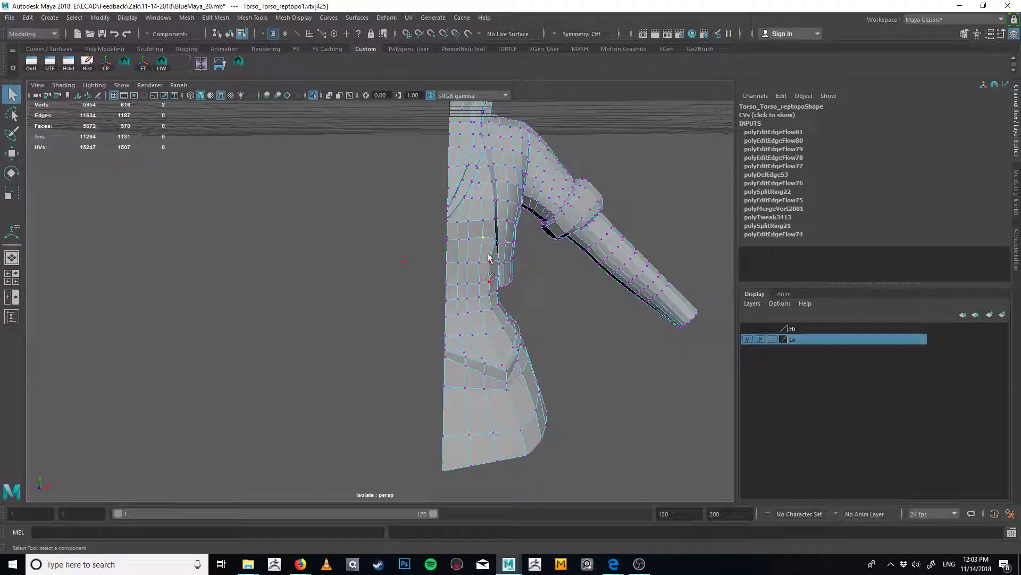
Return to object mode and end the torso's isolation to show the whole low-poly character
{"action": "middle_click_drag", "start_coordinate": [487, 257], "coordinate": [479, 356], "text": "alt"}
{"action": "left_click_drag", "start_coordinate": [479, 355], "coordinate": [431, 290], "text": "alt"}
{"action": "right_click_drag", "start_coordinate": [431, 291], "coordinate": [427, 290], "text": "alt"}
{"action": "right_click_drag", "start_coordinate": [454, 296], "coordinate": [473, 282]}
{"action": "right_click_drag", "start_coordinate": [508, 196], "coordinate": [460, 305], "text": "alt"}
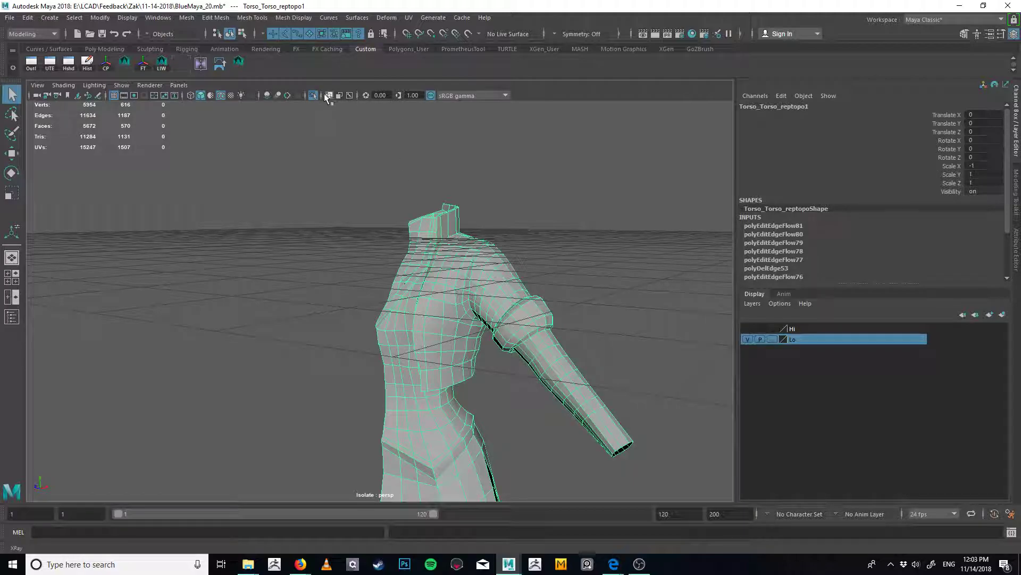
{"action": "left_click", "coordinate": [314, 96]}
Examine the full character's topology around the torso, belt and skirt from several angles
{"action": "right_click_drag", "start_coordinate": [434, 217], "coordinate": [419, 251], "text": "alt"}
{"action": "left_click_drag", "start_coordinate": [419, 251], "coordinate": [442, 240], "text": "alt"}
{"action": "right_click_drag", "start_coordinate": [442, 241], "coordinate": [420, 266], "text": "alt"}
{"action": "left_click", "coordinate": [515, 309]}
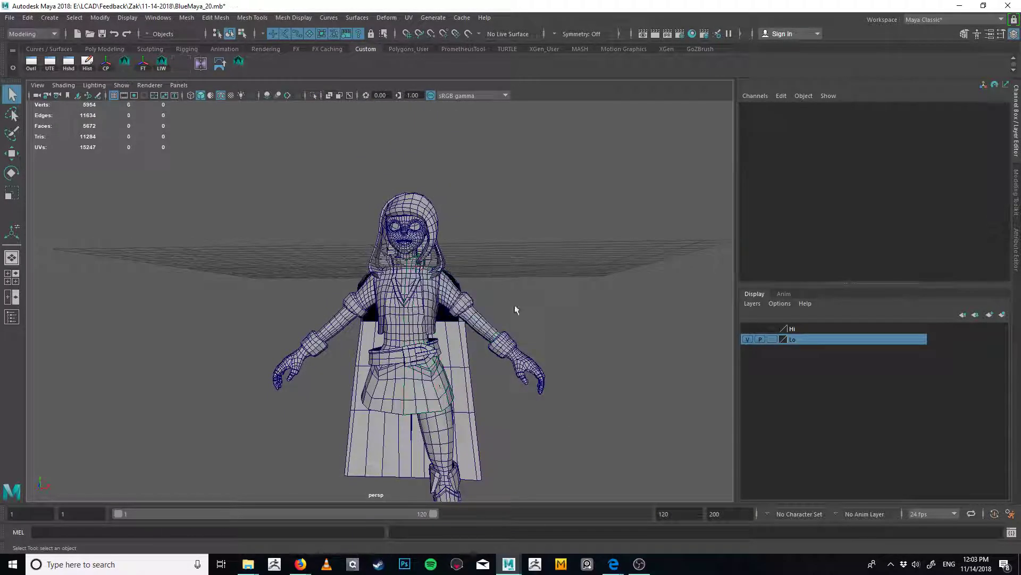
{"action": "left_click_drag", "start_coordinate": [515, 309], "coordinate": [441, 261], "text": "alt"}
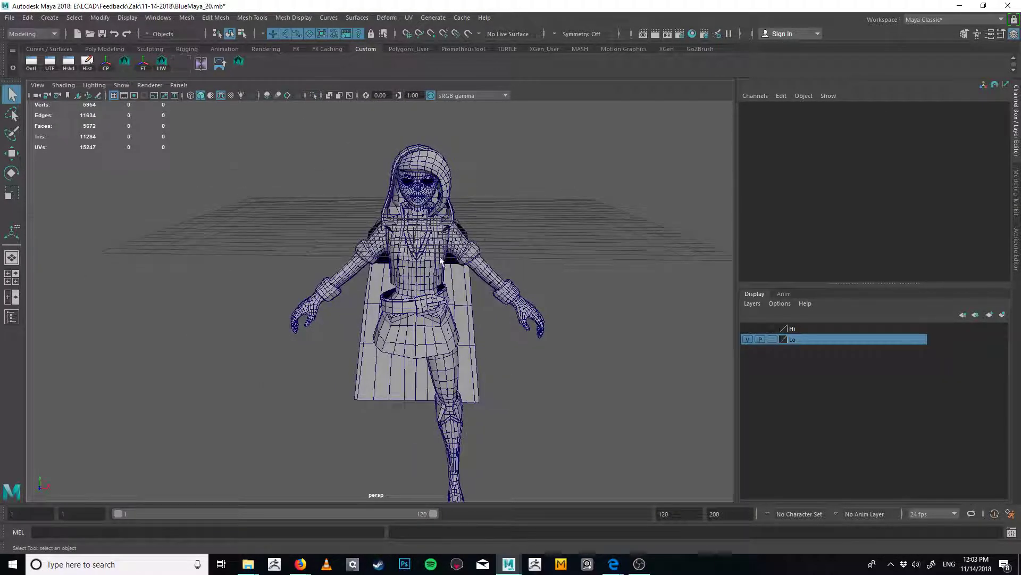
{"action": "right_click_drag", "start_coordinate": [441, 260], "coordinate": [528, 420], "text": "alt"}
{"action": "left_click_drag", "start_coordinate": [496, 318], "coordinate": [521, 185], "text": "alt"}
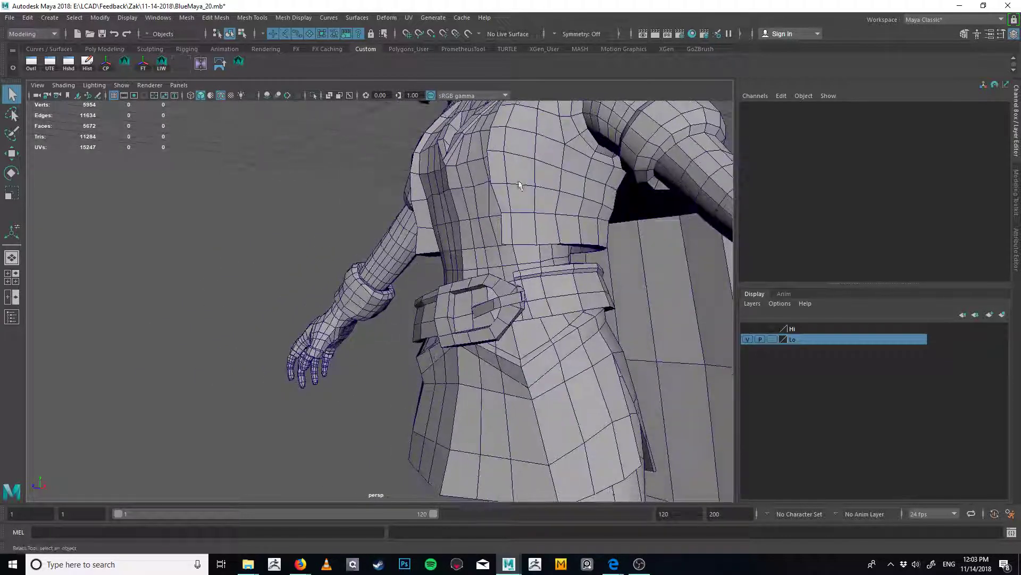
{"action": "left_click_drag", "start_coordinate": [537, 240], "coordinate": [510, 202], "text": "alt"}
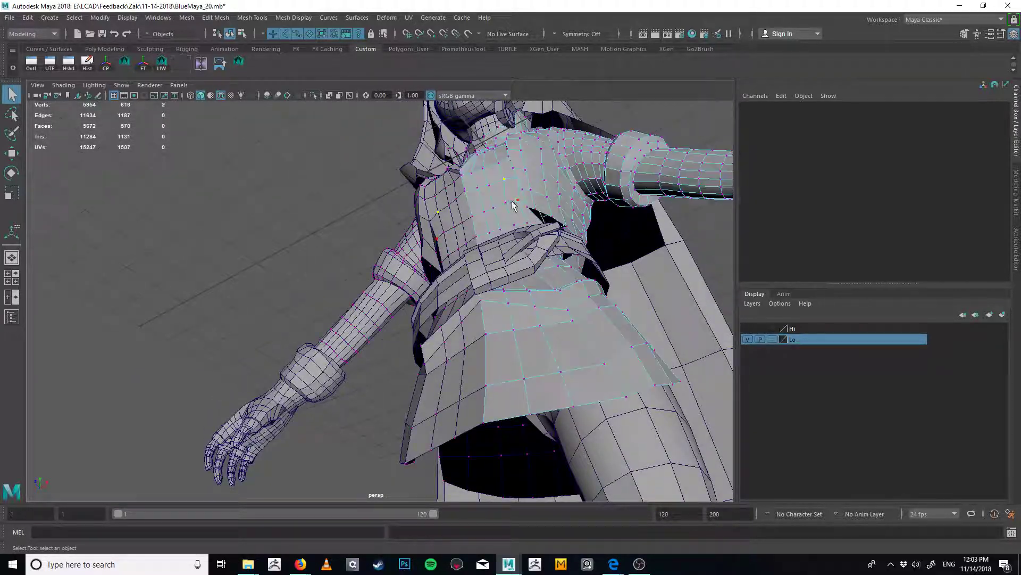
{"action": "left_click", "coordinate": [511, 201]}
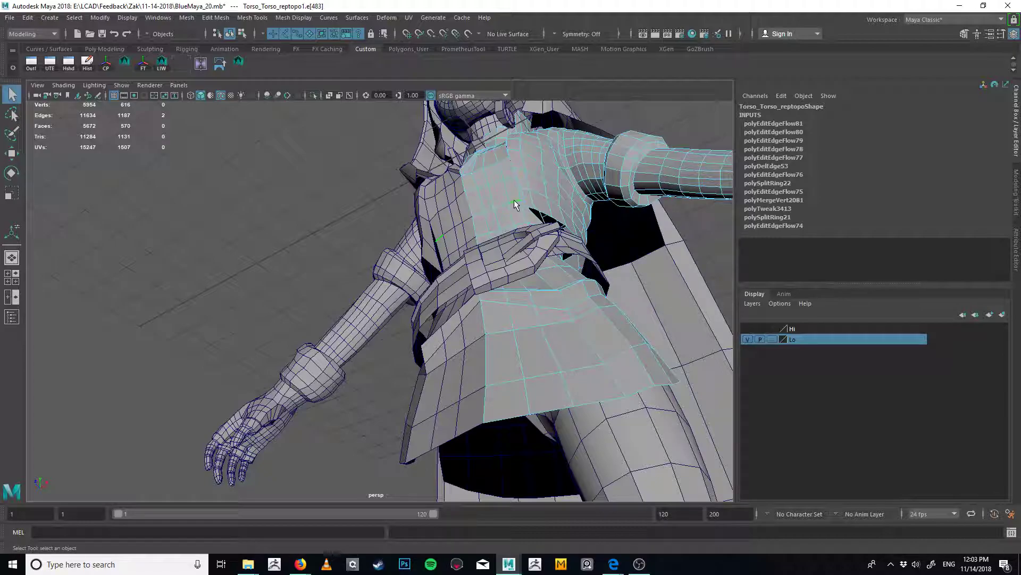
{"action": "key", "text": "F8"}
{"action": "left_click_drag", "start_coordinate": [511, 207], "coordinate": [426, 234], "text": "alt"}
{"action": "right_click_drag", "start_coordinate": [425, 234], "coordinate": [292, 242], "text": "alt"}
{"action": "key", "text": "q"}
{"action": "left_click", "coordinate": [544, 166]}
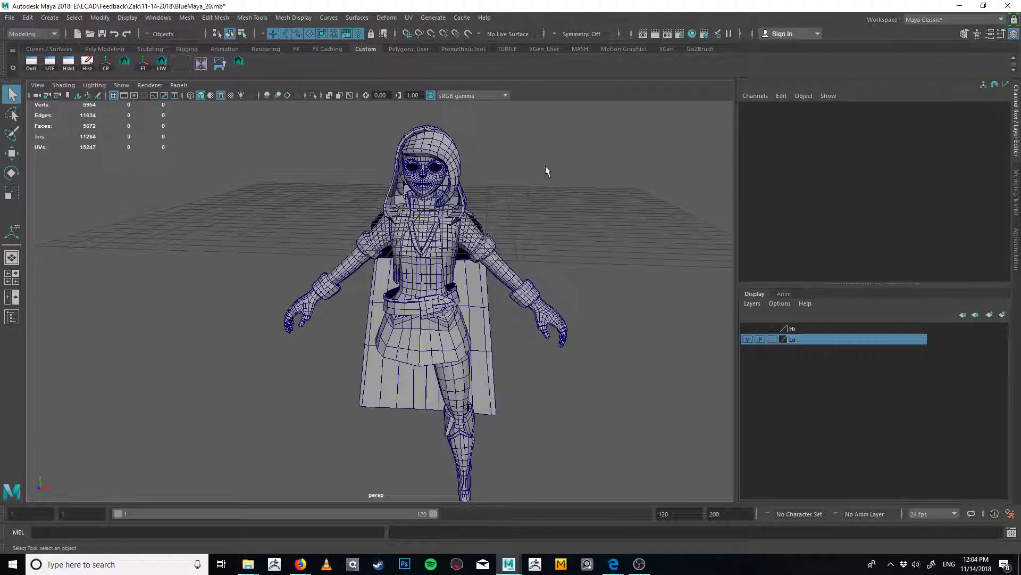
Select all low-poly meshes of the character and soften their edges
{"action": "scroll", "coordinate": [544, 140], "scroll_direction": "down", "scroll_amount": 5}
{"action": "left_click_drag", "start_coordinate": [543, 135], "coordinate": [239, 420]}
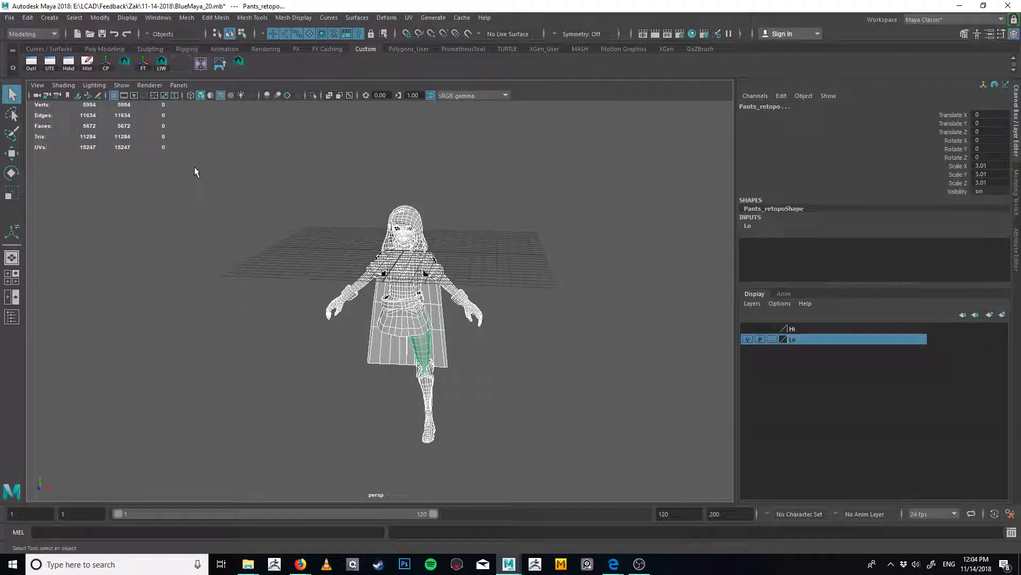
{"action": "left_click", "coordinate": [291, 18]}
{"action": "left_click", "coordinate": [336, 112]}
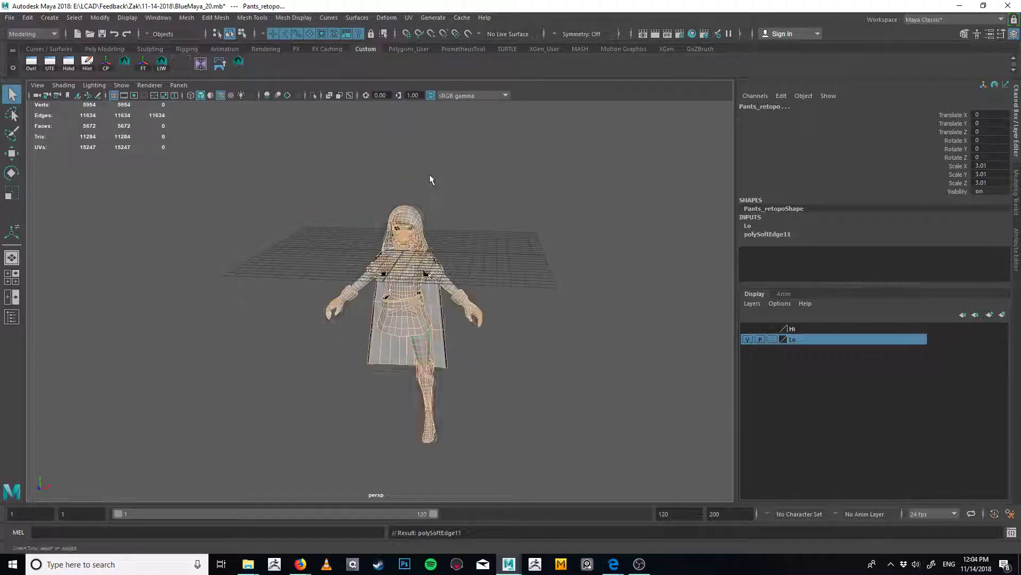
{"action": "left_click", "coordinate": [535, 205]}
{"action": "scroll", "coordinate": [455, 218], "scroll_direction": "up", "scroll_amount": 3}
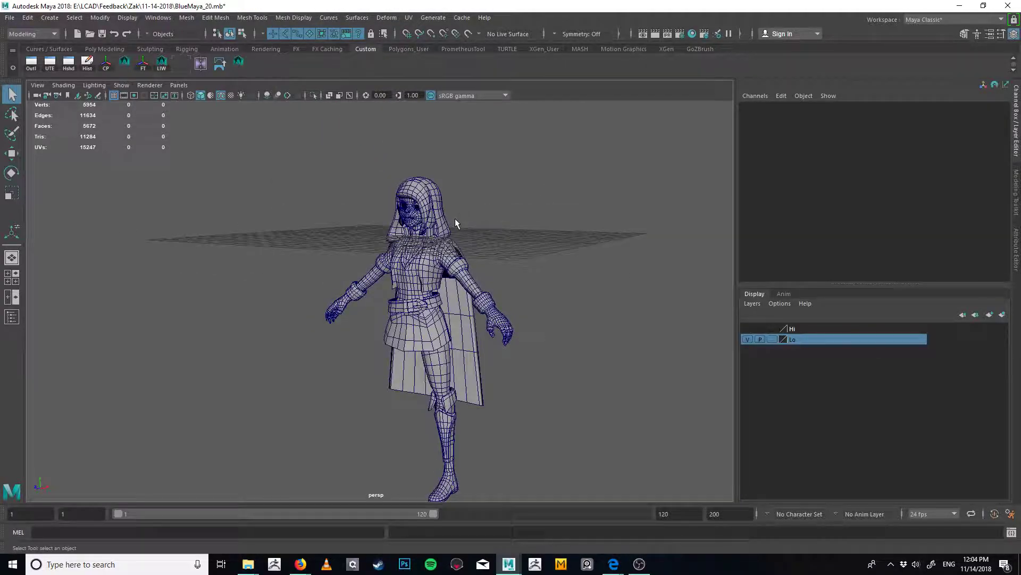
Hide the wireframe over the shaded meshes and examine the softened shading on the torso, arms and belt
{"action": "left_click", "coordinate": [219, 99]}
{"action": "mouse_move", "coordinate": [271, 159]}
{"action": "left_mouse_down", "text": "alt"}
{"action": "mouse_move", "coordinate": [317, 162]}
{"action": "mouse_move", "coordinate": [372, 237]}
{"action": "left_mouse_up", "text": "alt"}
{"action": "right_click_drag", "start_coordinate": [372, 237], "coordinate": [546, 270], "text": "alt"}
{"action": "mouse_move", "coordinate": [546, 271]}
{"action": "left_mouse_down", "text": "alt"}
{"action": "mouse_move", "coordinate": [566, 266]}
{"action": "mouse_move", "coordinate": [568, 249]}
{"action": "mouse_move", "coordinate": [604, 219]}
{"action": "mouse_move", "coordinate": [623, 261]}
{"action": "mouse_move", "coordinate": [662, 258]}
{"action": "mouse_move", "coordinate": [246, 285]}
{"action": "left_mouse_up", "text": "alt"}
{"action": "left_click", "coordinate": [440, 299]}
{"action": "left_click_drag", "start_coordinate": [440, 298], "coordinate": [315, 271], "text": "alt"}
{"action": "right_click_drag", "start_coordinate": [314, 271], "coordinate": [534, 311], "text": "alt"}
{"action": "left_click", "coordinate": [440, 324]}
{"action": "left_click_drag", "start_coordinate": [440, 324], "coordinate": [357, 263], "text": "alt"}
{"action": "right_click_drag", "start_coordinate": [356, 264], "coordinate": [394, 267], "text": "alt"}
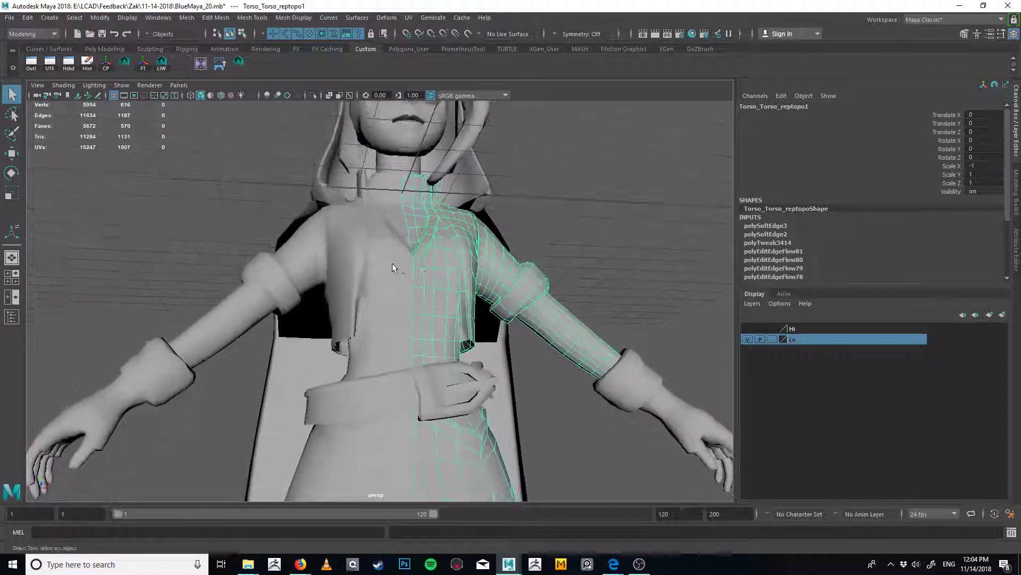
{"action": "left_click_drag", "start_coordinate": [393, 267], "coordinate": [489, 334], "text": "alt"}
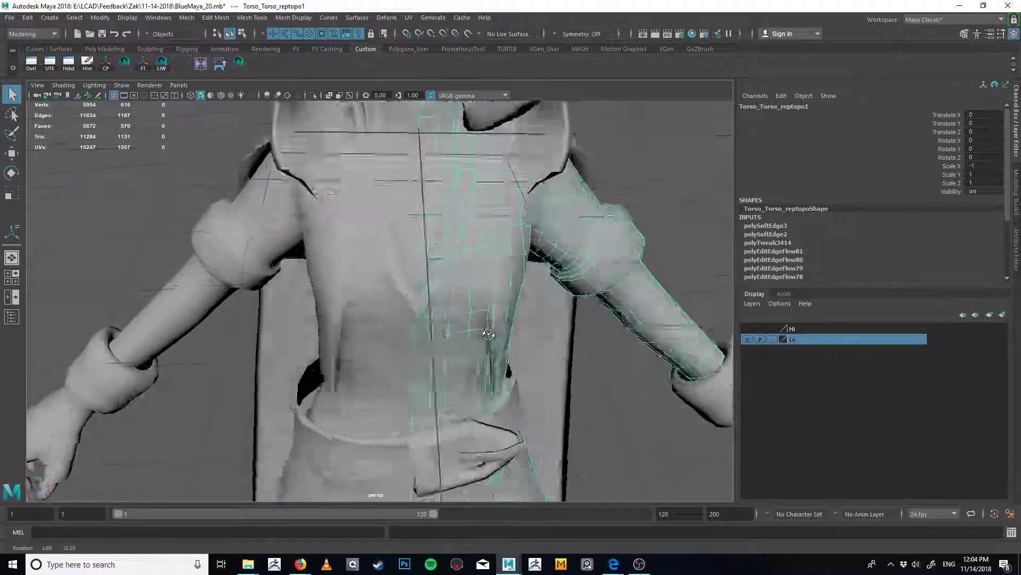
{"action": "right_click_drag", "start_coordinate": [488, 333], "coordinate": [370, 321], "text": "alt"}
{"action": "left_click_drag", "start_coordinate": [369, 321], "coordinate": [426, 274], "text": "alt"}
{"action": "right_click_drag", "start_coordinate": [426, 274], "coordinate": [235, 279], "text": "alt"}
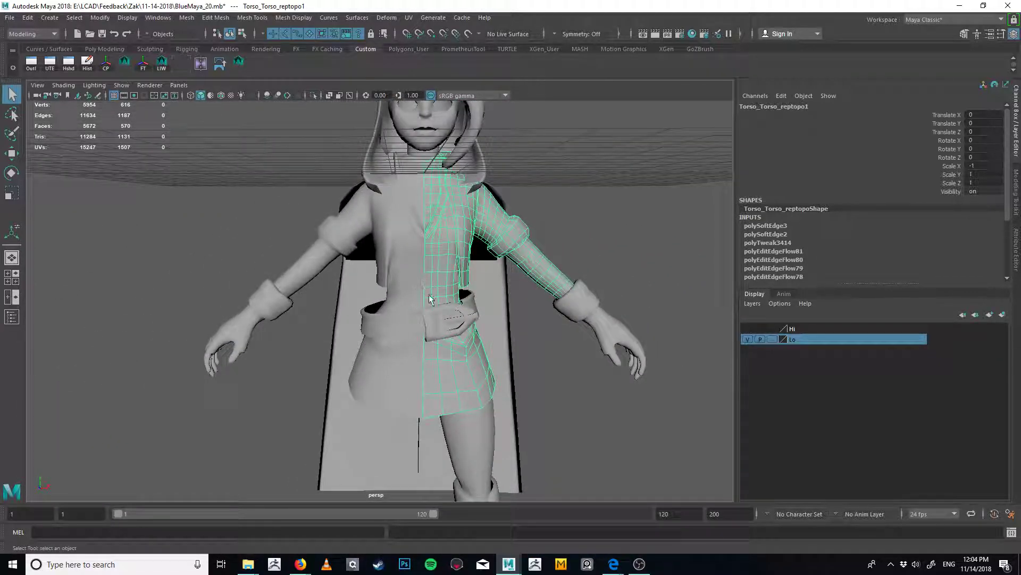
Select the cloak mesh and highlight neighbouring faces on the upper part of its long back panel
{"action": "left_click", "coordinate": [532, 340]}
{"action": "middle_click_drag", "start_coordinate": [450, 363], "coordinate": [434, 304], "text": "alt"}
{"action": "left_click", "coordinate": [413, 300]}
{"action": "left_click", "coordinate": [445, 374]}
{"action": "left_click_drag", "start_coordinate": [473, 365], "coordinate": [425, 317], "text": "alt"}
{"action": "right_click_drag", "start_coordinate": [494, 280], "coordinate": [497, 319]}
{"action": "left_click", "coordinate": [522, 224]}
{"action": "left_click", "coordinate": [507, 245], "text": "shift"}
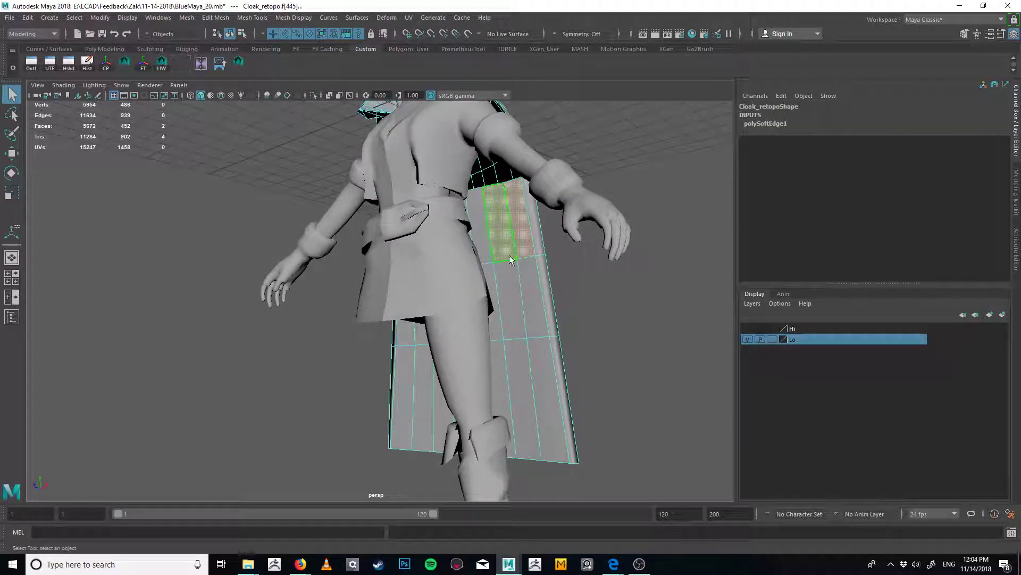
Compare the cloak's back panel in wireframe and shaded display with more faces selected, and return to object mode
{"action": "key", "text": "4"}
{"action": "left_click_drag", "start_coordinate": [553, 313], "coordinate": [530, 318], "text": "alt"}
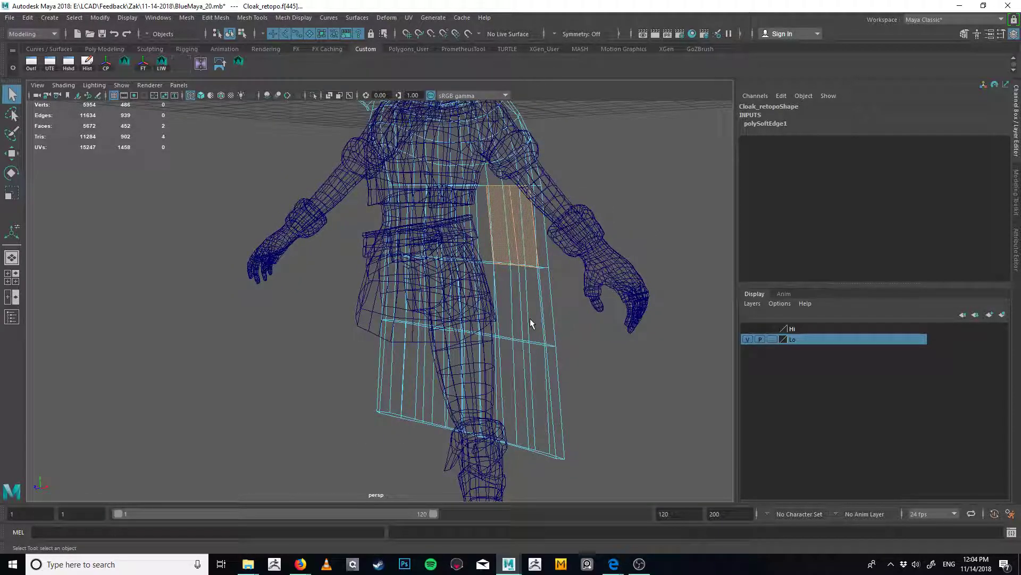
{"action": "key", "text": "5"}
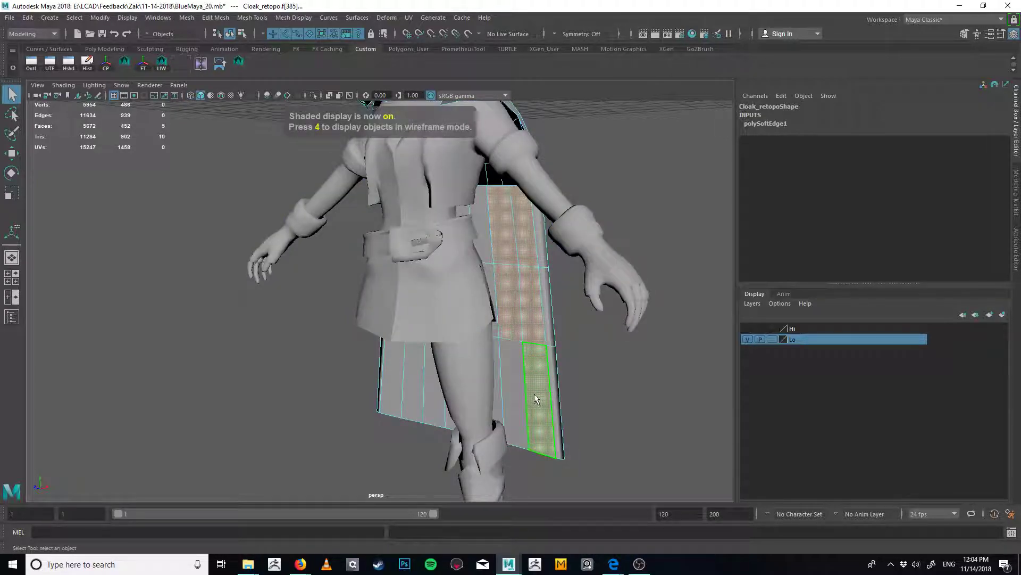
{"action": "key", "text": "4"}
{"action": "mouse_move", "coordinate": [540, 403]}
{"action": "left_mouse_down", "text": "alt"}
{"action": "mouse_move", "coordinate": [531, 401]}
{"action": "mouse_move", "coordinate": [560, 447]}
{"action": "mouse_move", "coordinate": [450, 376]}
{"action": "left_mouse_up", "text": "alt"}
{"action": "key", "text": "5"}
{"action": "key", "text": "F8"}
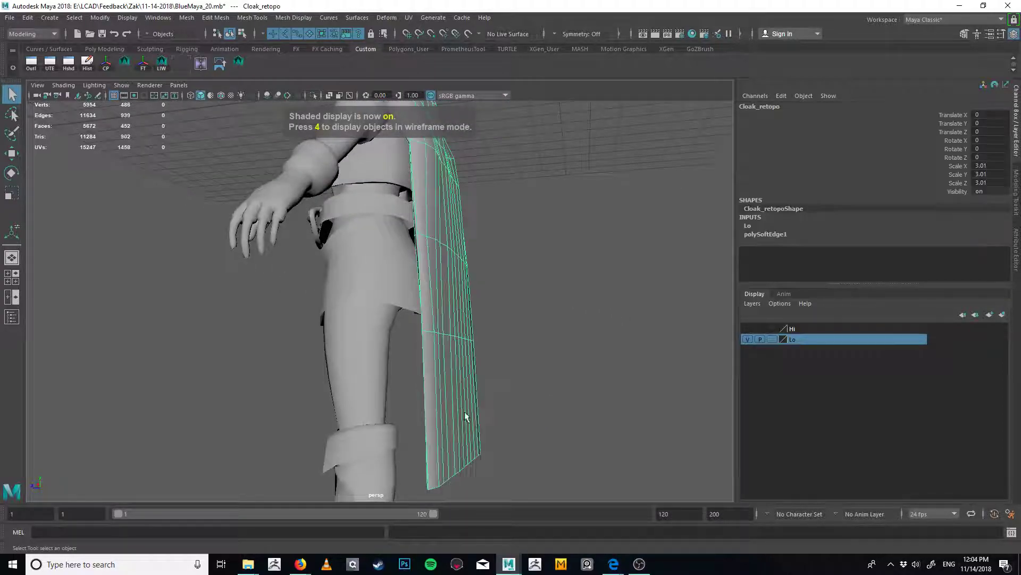
Examine the cloak's side and the whole character's shading from several angles and distances
{"action": "left_click_drag", "start_coordinate": [466, 416], "coordinate": [426, 477], "text": "alt"}
{"action": "left_click_drag", "start_coordinate": [468, 386], "coordinate": [580, 379], "text": "alt"}
{"action": "middle_click_drag", "start_coordinate": [580, 379], "coordinate": [479, 343], "text": "alt"}
{"action": "right_click_drag", "start_coordinate": [479, 343], "coordinate": [282, 356], "text": "alt"}
{"action": "left_click_drag", "start_coordinate": [282, 356], "coordinate": [532, 326], "text": "alt"}
{"action": "right_click_drag", "start_coordinate": [532, 327], "coordinate": [447, 349], "text": "alt"}
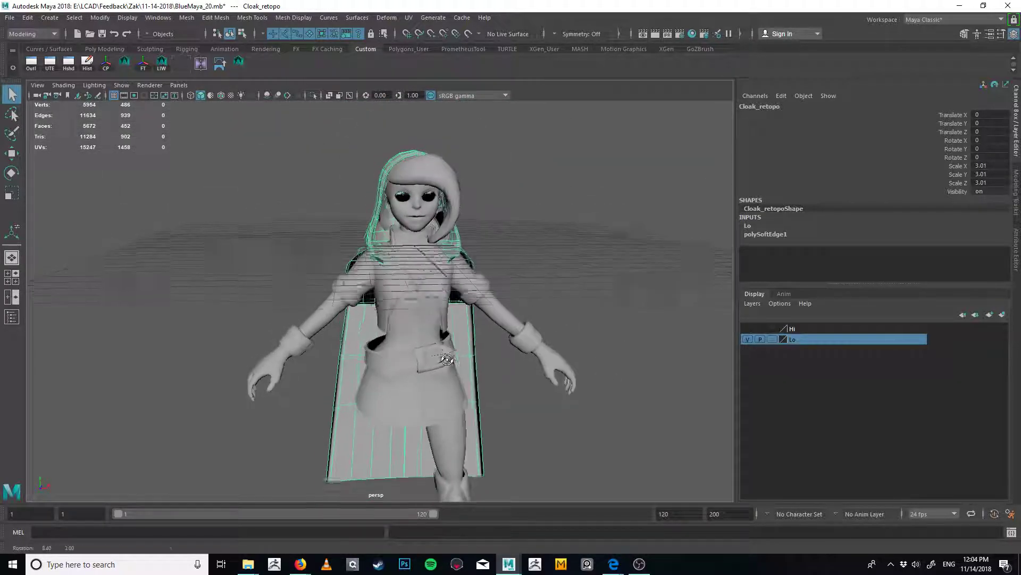
{"action": "middle_click_drag", "start_coordinate": [401, 350], "coordinate": [406, 282], "text": "alt"}
{"action": "right_click_drag", "start_coordinate": [405, 282], "coordinate": [365, 367], "text": "alt"}
{"action": "left_click_drag", "start_coordinate": [365, 367], "coordinate": [451, 383], "text": "alt"}
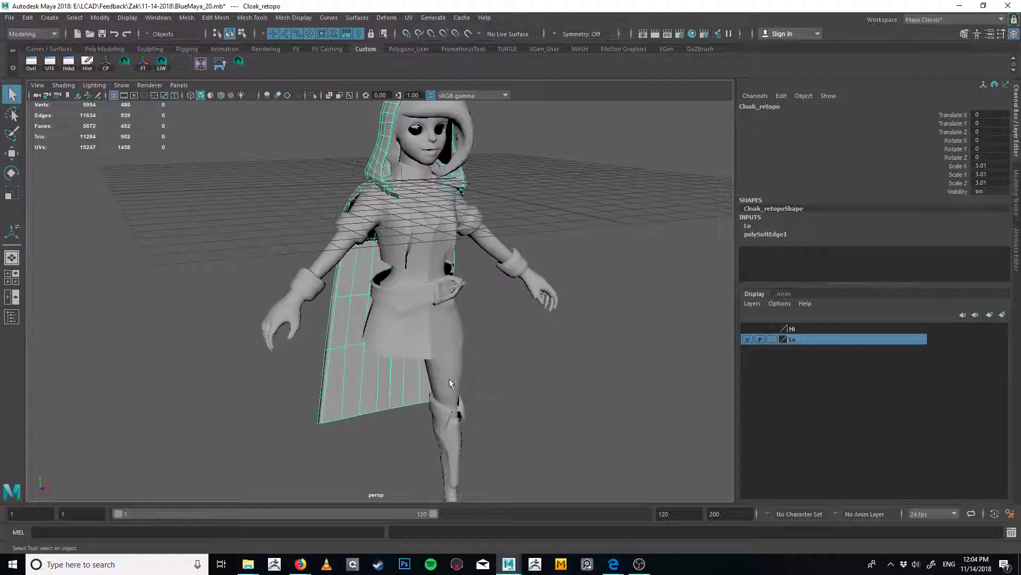
{"action": "right_click_drag", "start_coordinate": [451, 384], "coordinate": [503, 393], "text": "alt"}
{"action": "middle_click_drag", "start_coordinate": [502, 393], "coordinate": [477, 304], "text": "alt"}
{"action": "left_click_drag", "start_coordinate": [476, 304], "coordinate": [467, 347], "text": "alt"}
{"action": "right_click_drag", "start_coordinate": [467, 346], "coordinate": [248, 292], "text": "alt"}
Select the boot mesh and delete its construction history
{"action": "left_click", "coordinate": [470, 351]}
{"action": "middle_click_drag", "start_coordinate": [247, 287], "coordinate": [249, 332], "text": "alt"}
{"action": "right_click_drag", "start_coordinate": [249, 332], "coordinate": [286, 270], "text": "alt"}
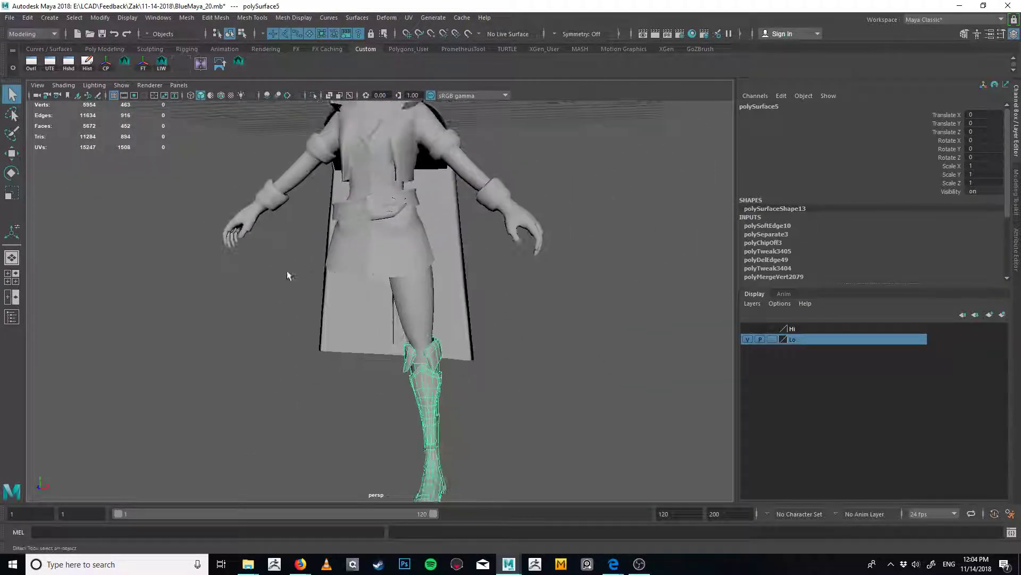
{"action": "left_click", "coordinate": [92, 65]}
Select all low-poly meshes of the character and delete their construction history
{"action": "right_click_drag", "start_coordinate": [367, 186], "coordinate": [250, 170], "text": "alt"}
{"action": "left_click_drag", "start_coordinate": [250, 171], "coordinate": [383, 224], "text": "alt"}
{"action": "right_click_drag", "start_coordinate": [623, 181], "coordinate": [547, 145], "text": "alt"}
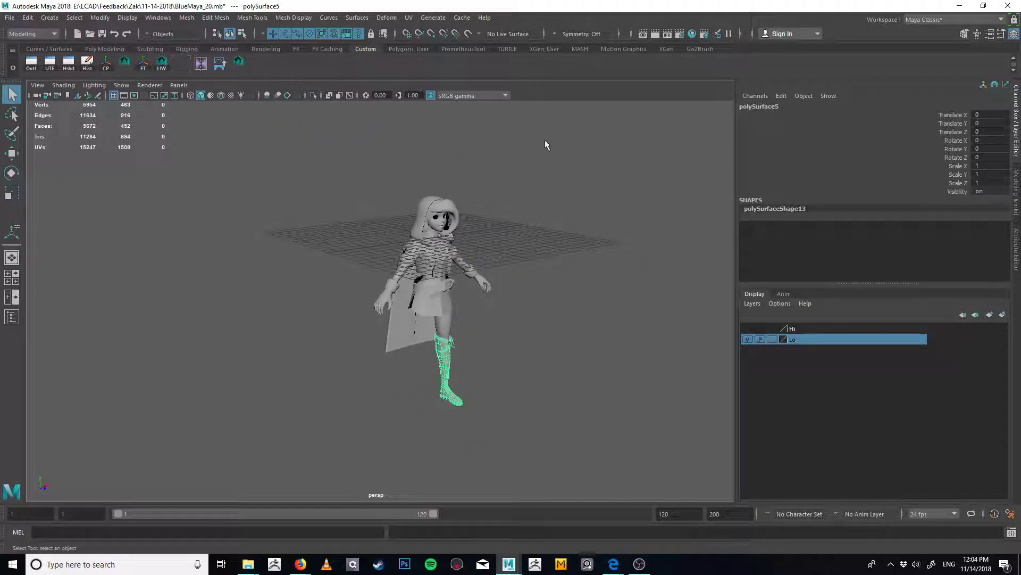
{"action": "left_click_drag", "start_coordinate": [505, 450], "coordinate": [208, 203]}
{"action": "left_click", "coordinate": [90, 66]}
{"action": "right_click_drag", "start_coordinate": [130, 173], "coordinate": [363, 257], "text": "alt"}
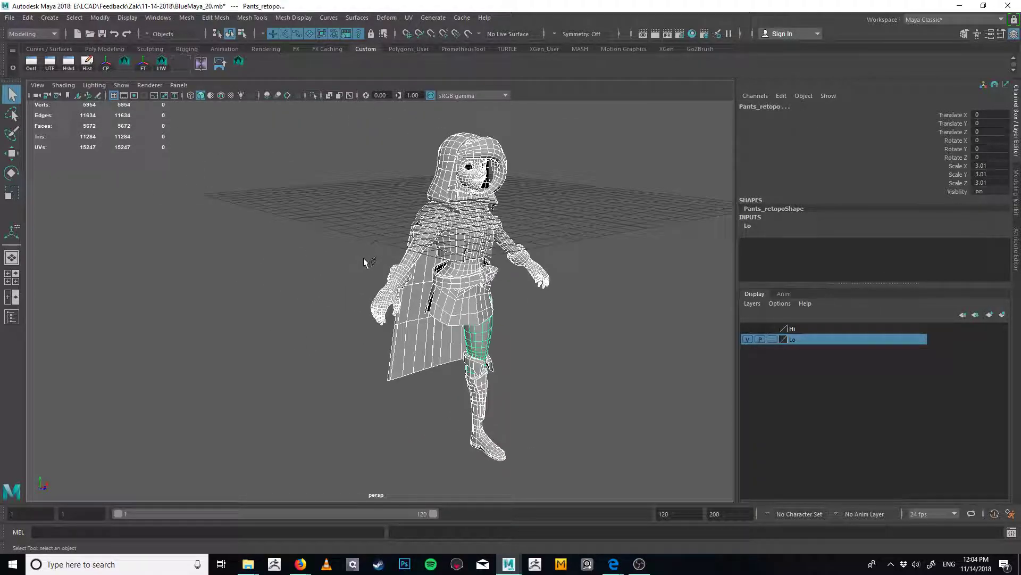
{"action": "left_click_drag", "start_coordinate": [363, 257], "coordinate": [309, 279], "text": "alt"}
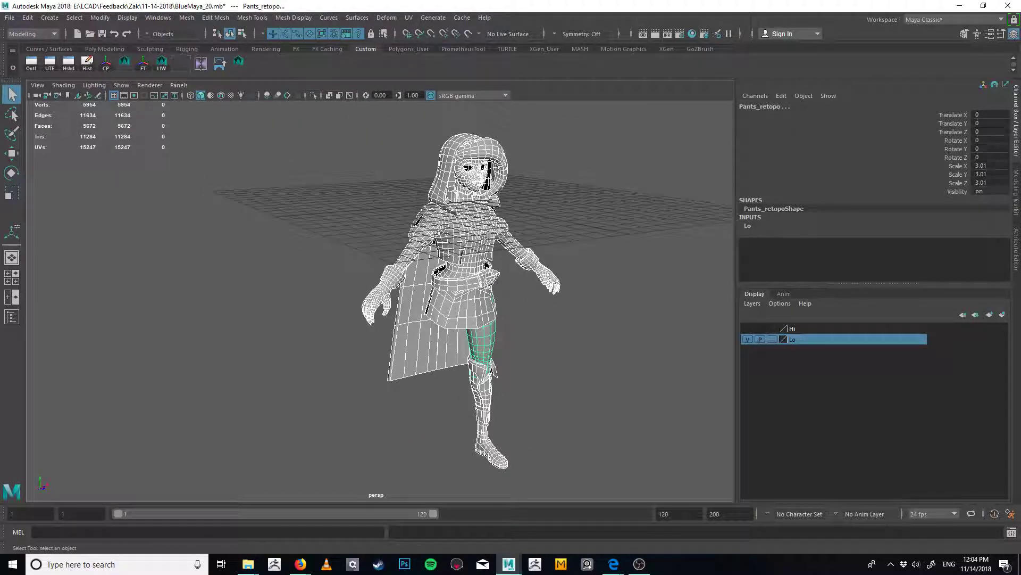